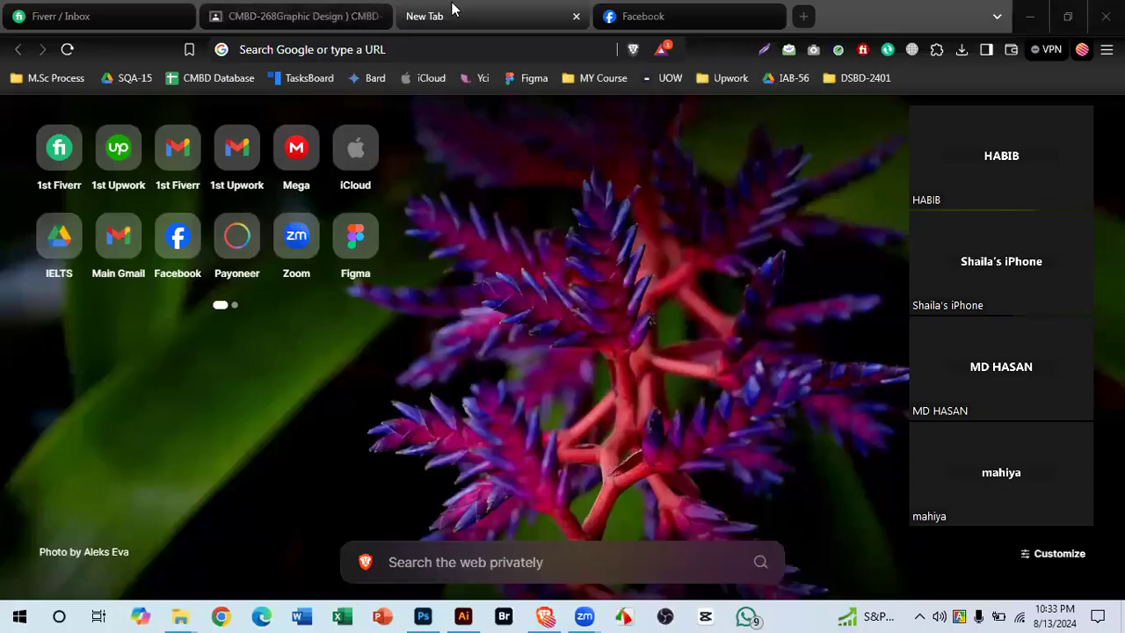
Step: Search Google for "cv design" and show the image results
left_click(465, 8)
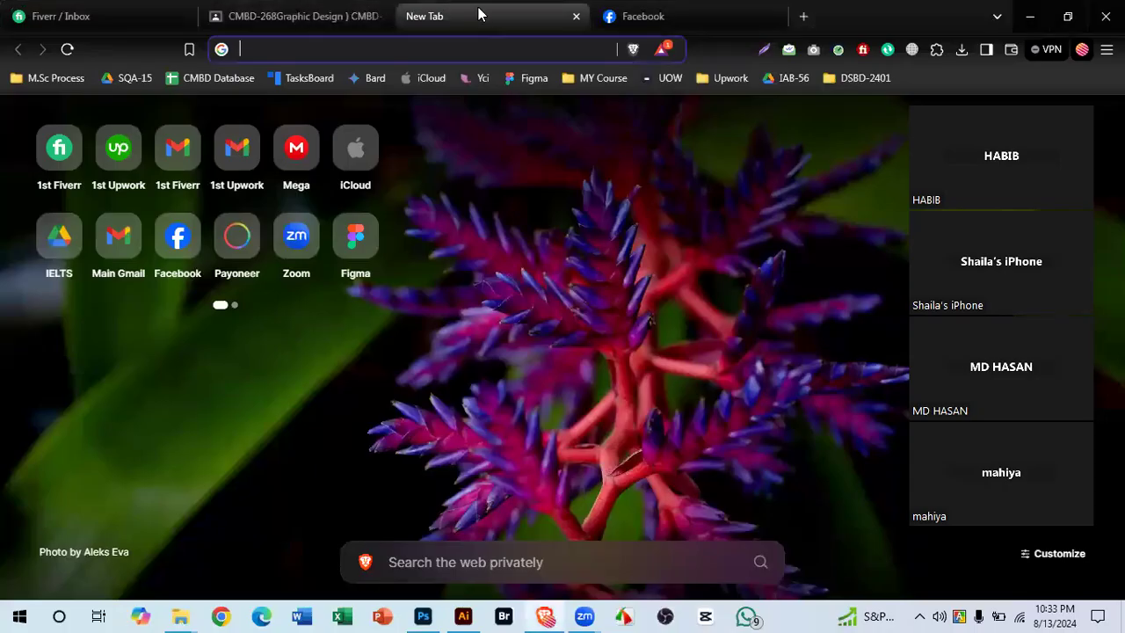
left_click(462, 46)
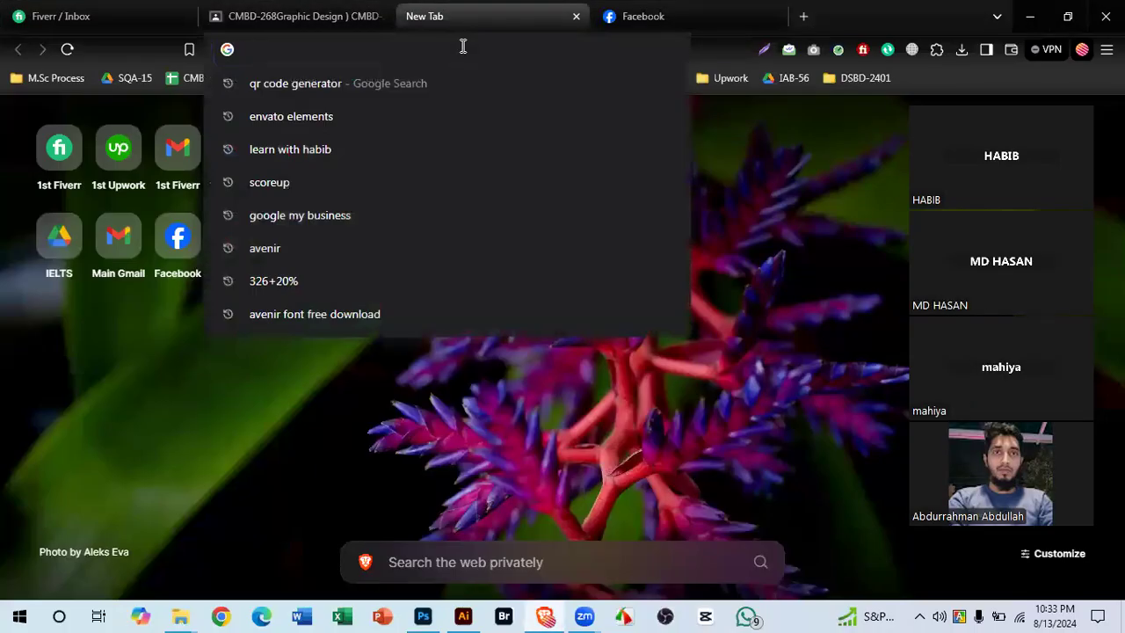
type("cv de")
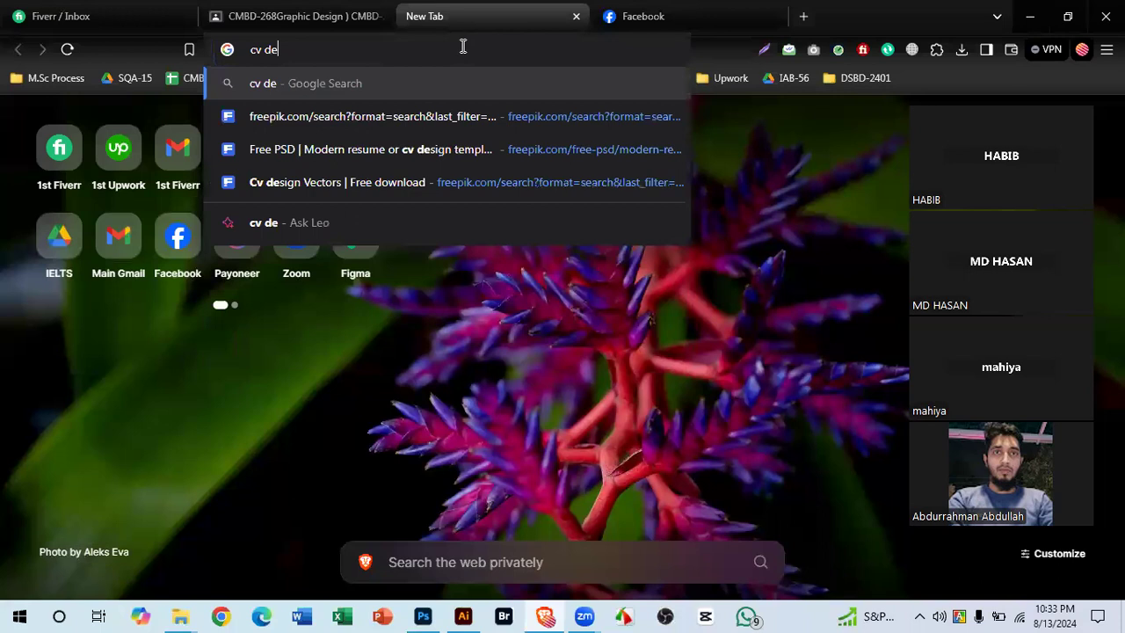
type("sign")
key("Return")
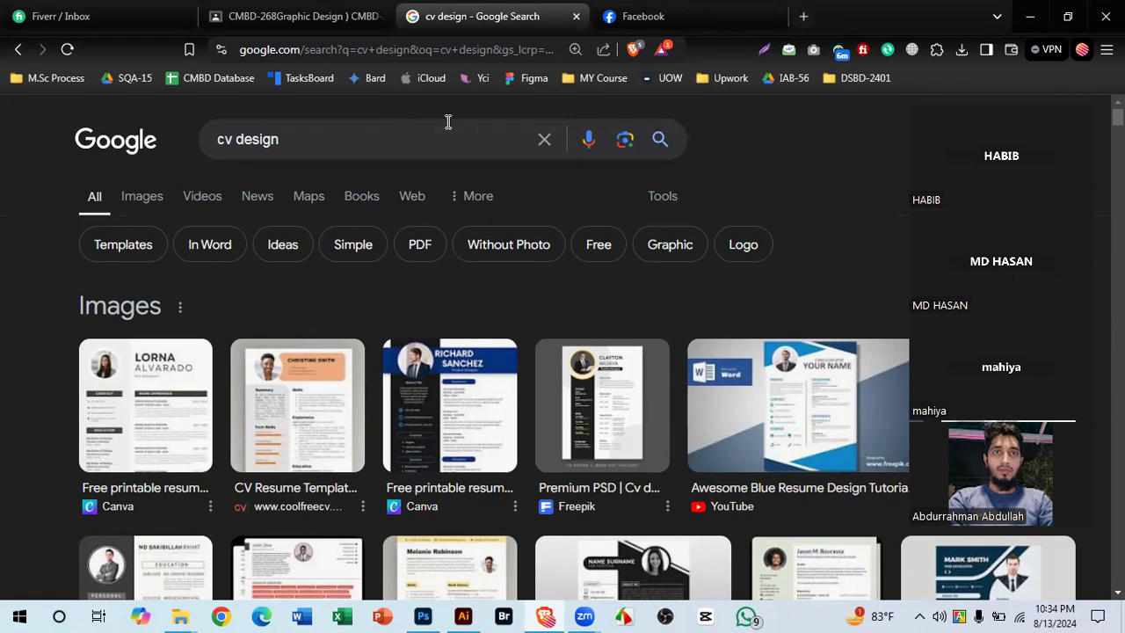
left_click(164, 195)
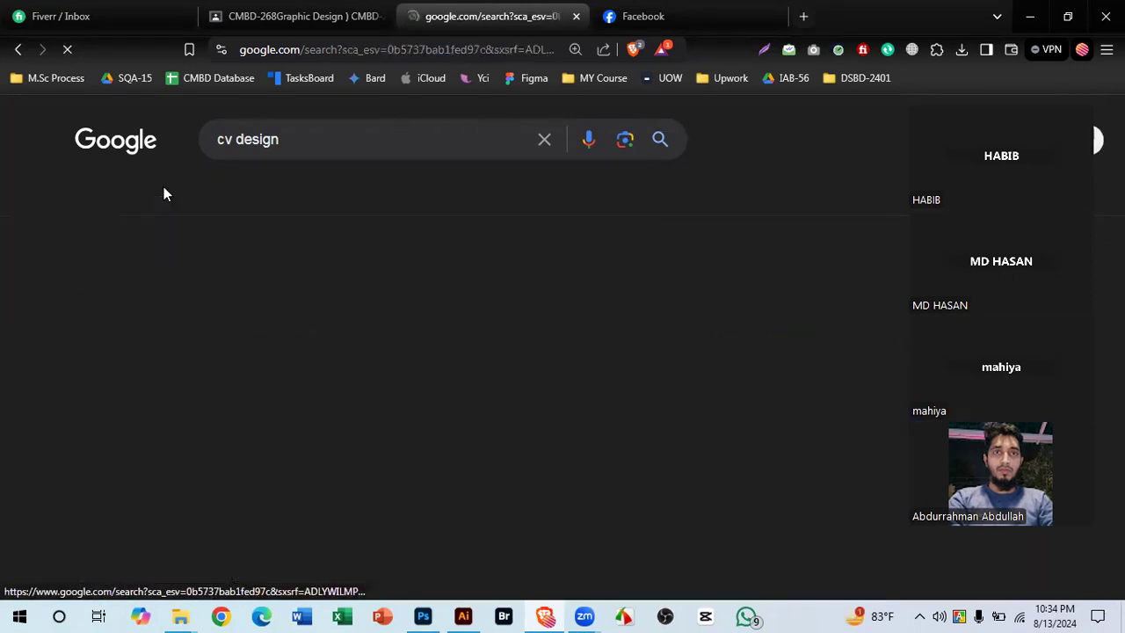
Step: Examine the first rows of CV design image results for layout and colour ideas
scroll(676, 352, "down", 5)
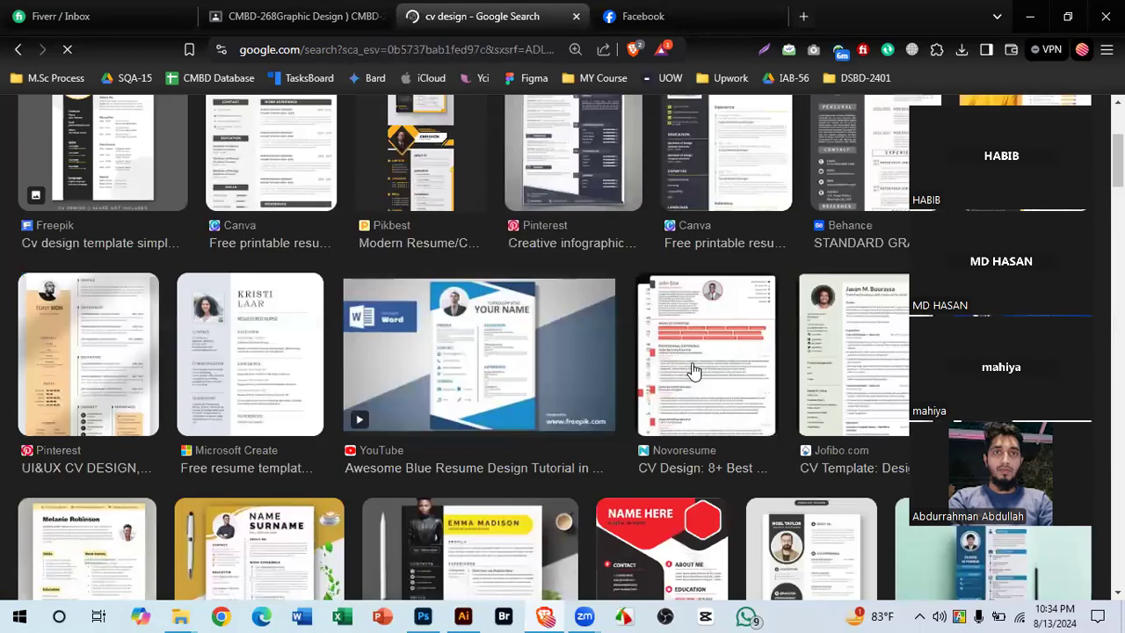
scroll(773, 322, "up", 1)
scroll(606, 321, "down", 2)
scroll(668, 327, "up", 4)
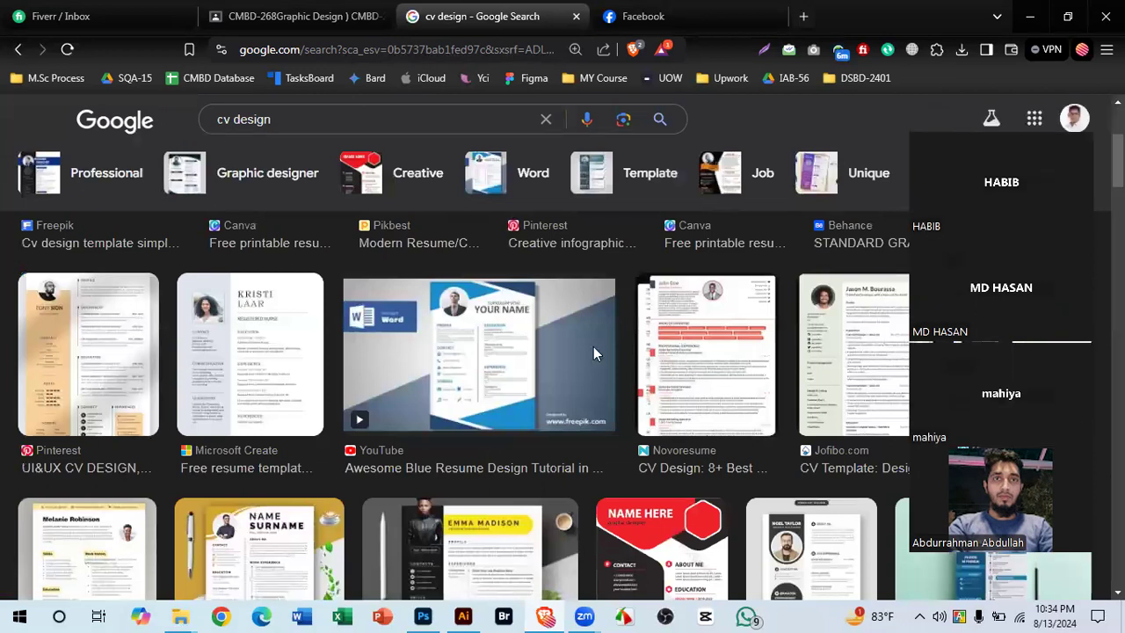
scroll(593, 346, "down", 5)
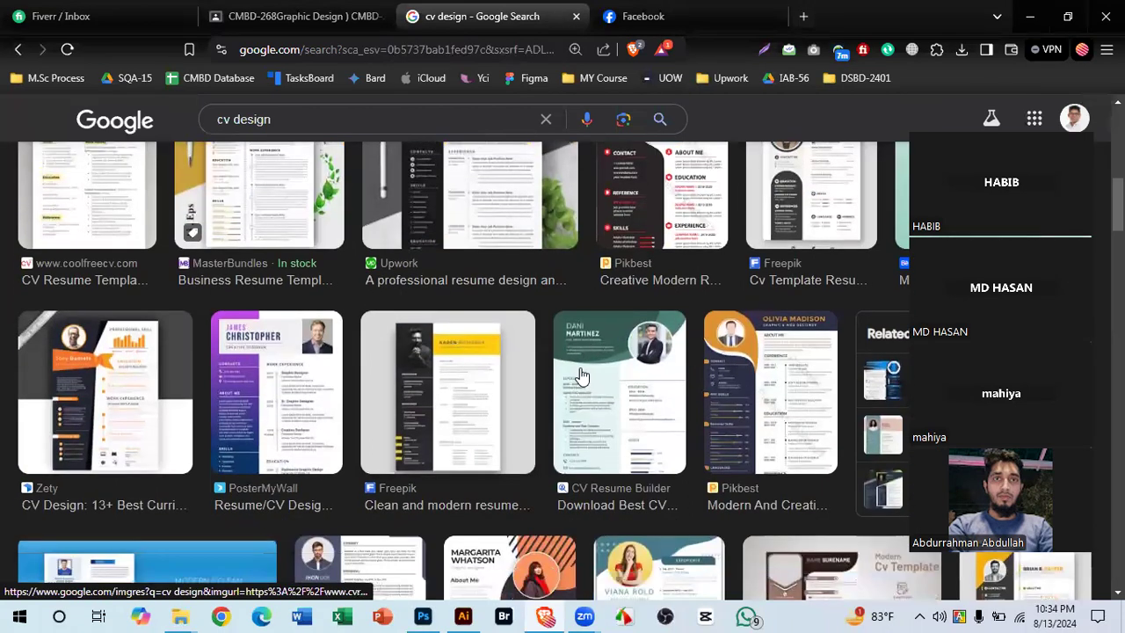
scroll(580, 376, "up", 1)
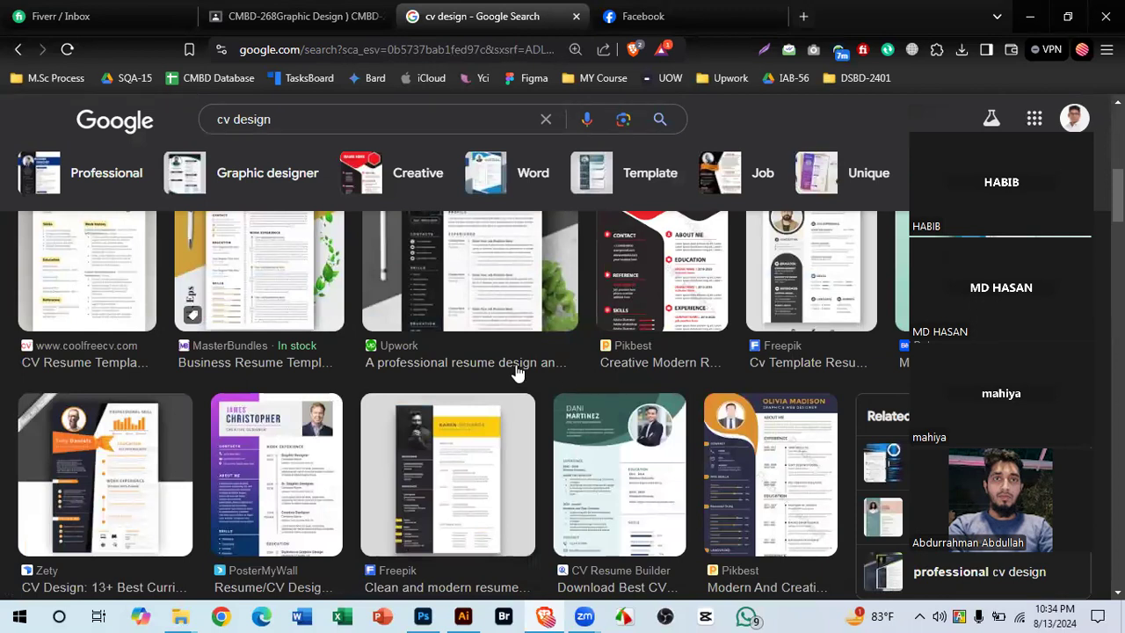
scroll(573, 373, "up", 5)
scroll(743, 428, "down", 2)
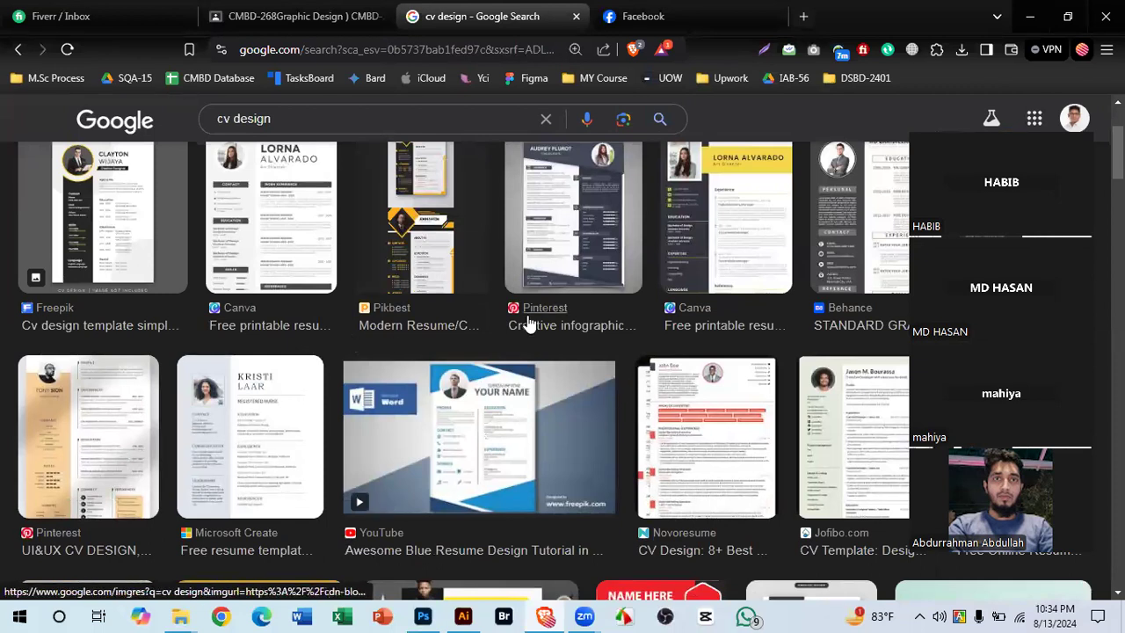
scroll(594, 388, "up", 1)
scroll(593, 387, "up", 3)
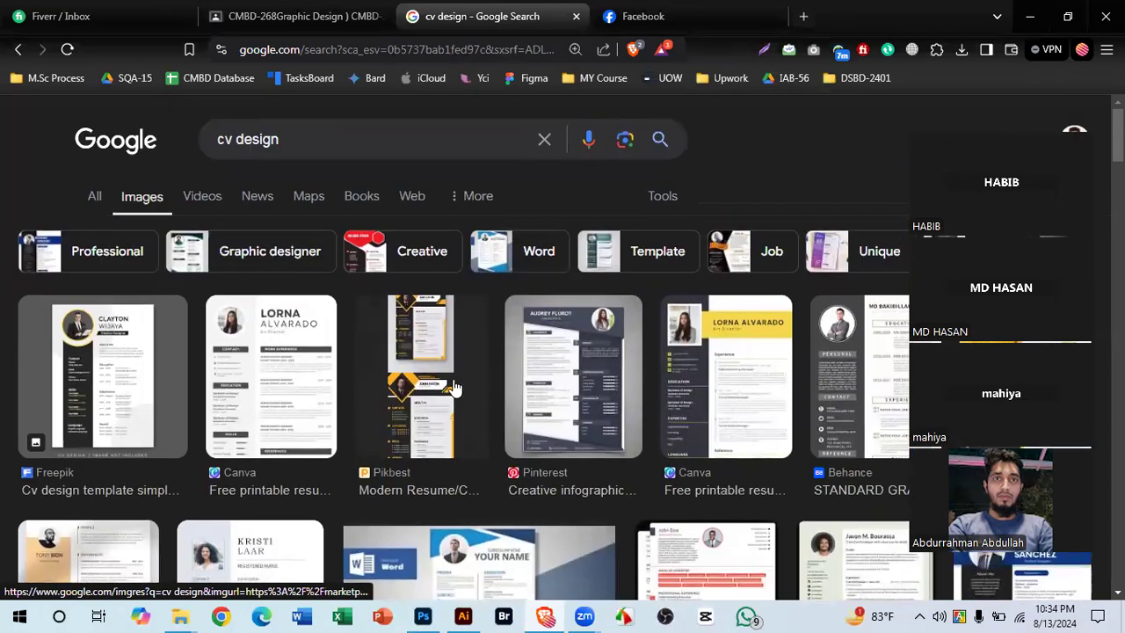
scroll(629, 376, "down", 3)
scroll(629, 376, "down", 2)
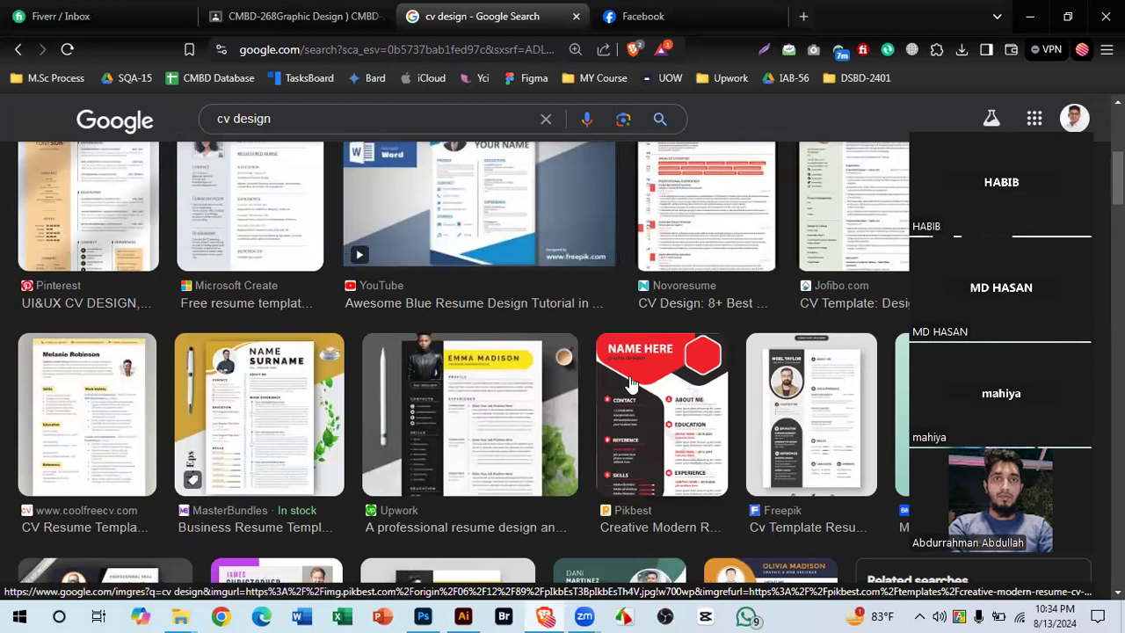
scroll(629, 383, "down", 1)
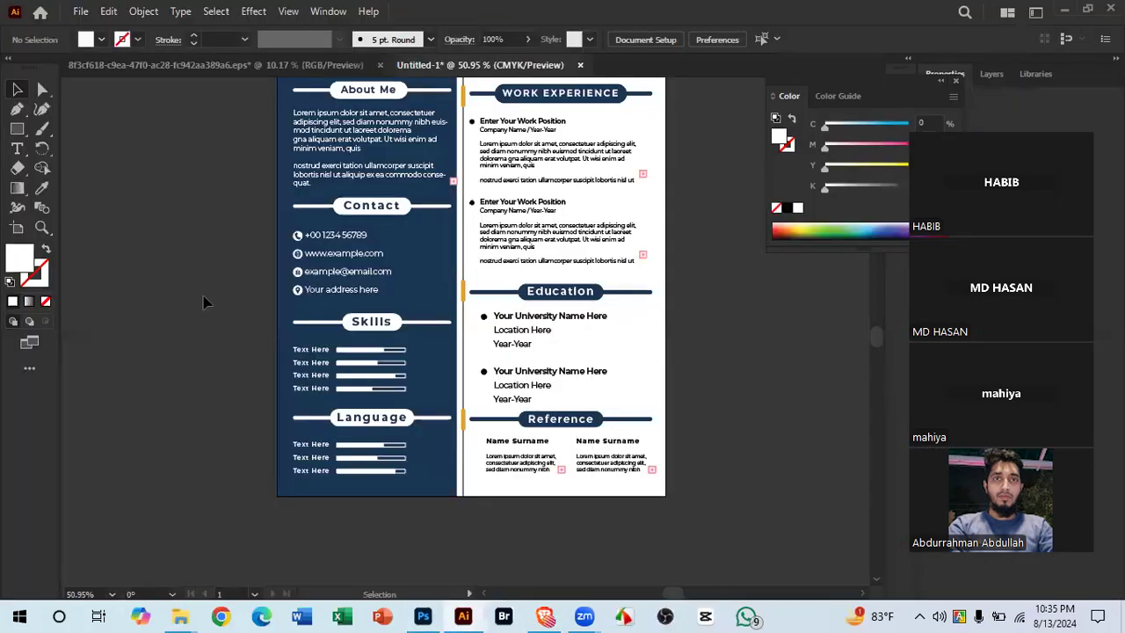
scroll(185, 269, "up", 3)
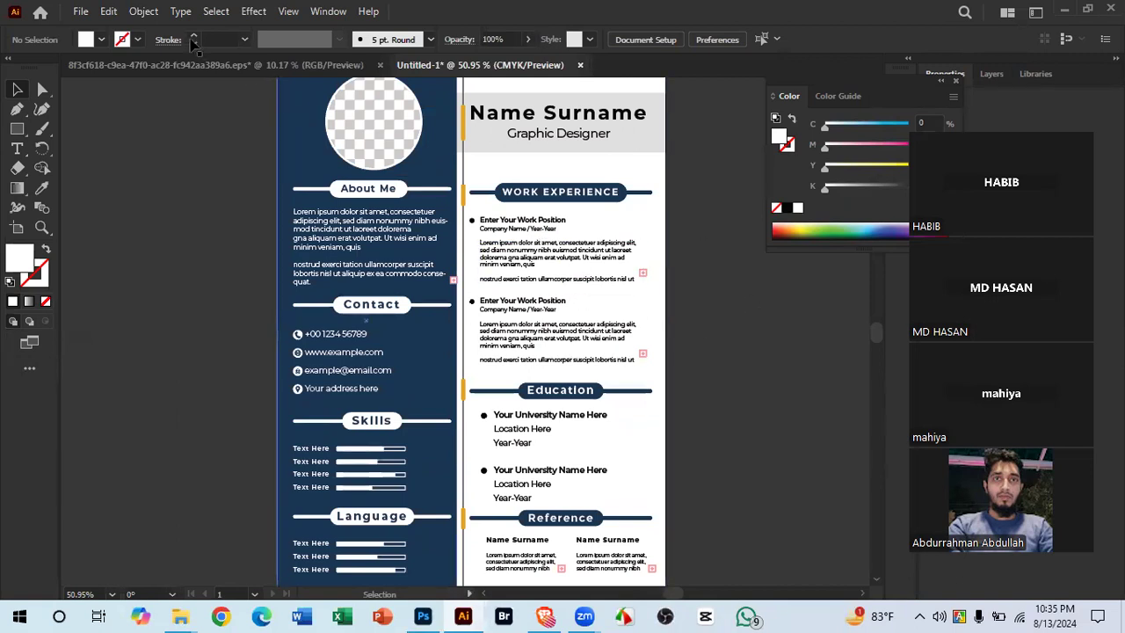
left_click(110, 11)
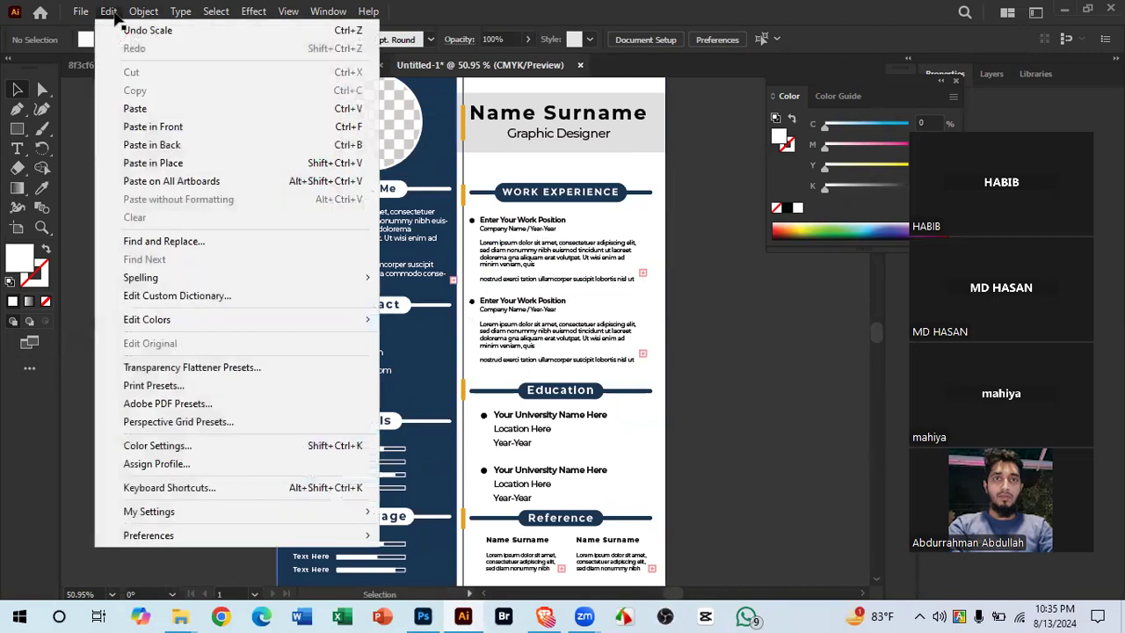
left_click(99, 174)
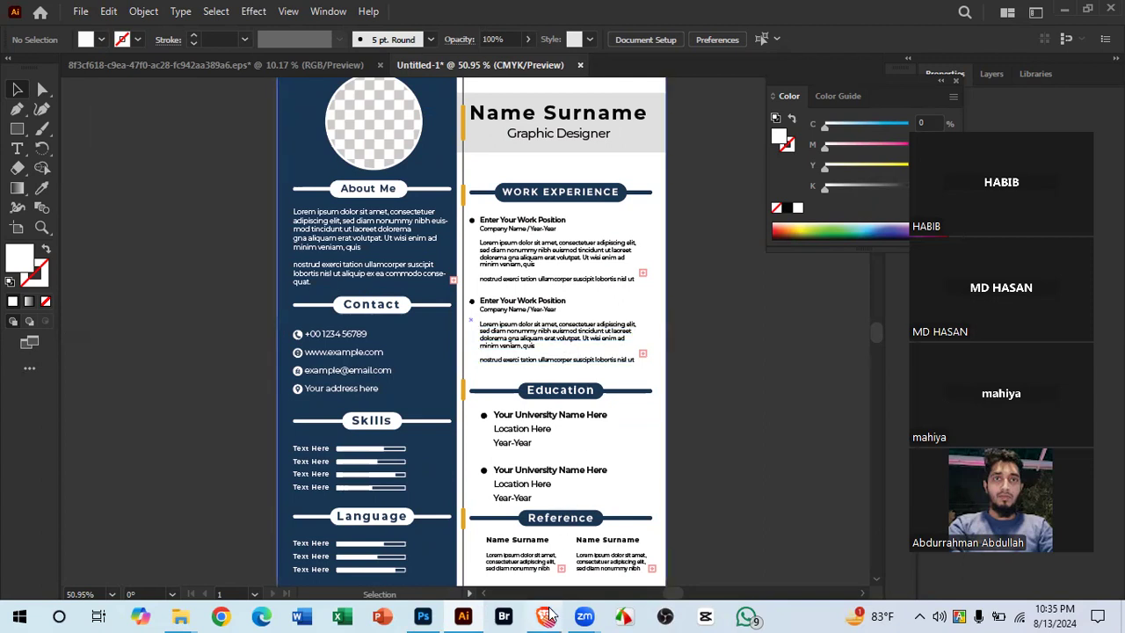
Step: Switch to the Brave browser and examine more CV design examples further down the image results
key("alt+Tab")
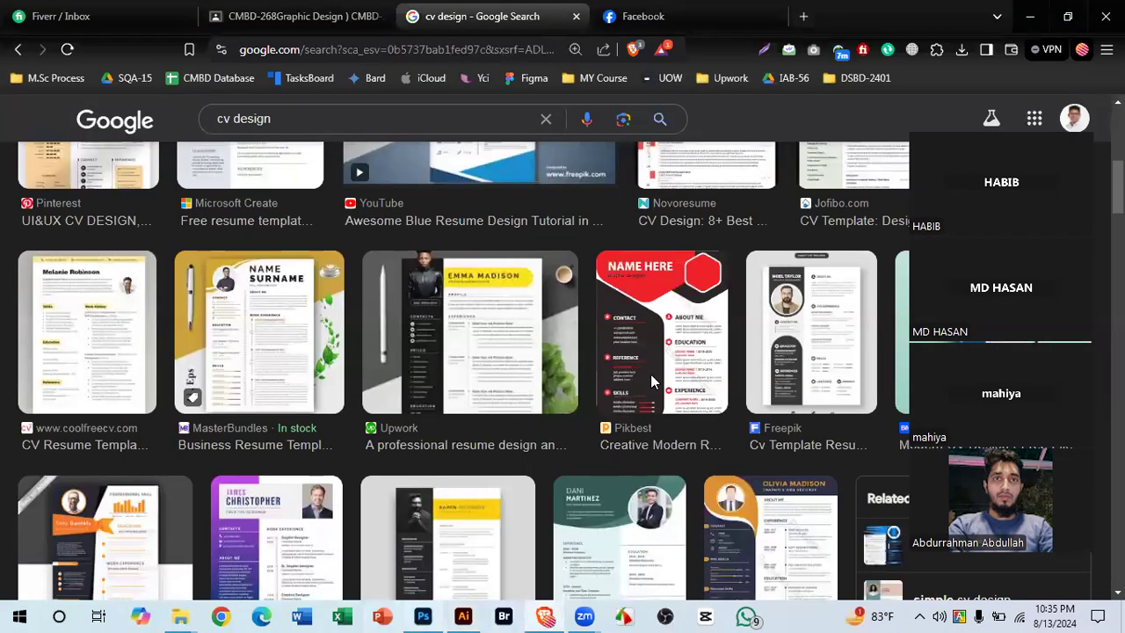
scroll(651, 380, "down", 5)
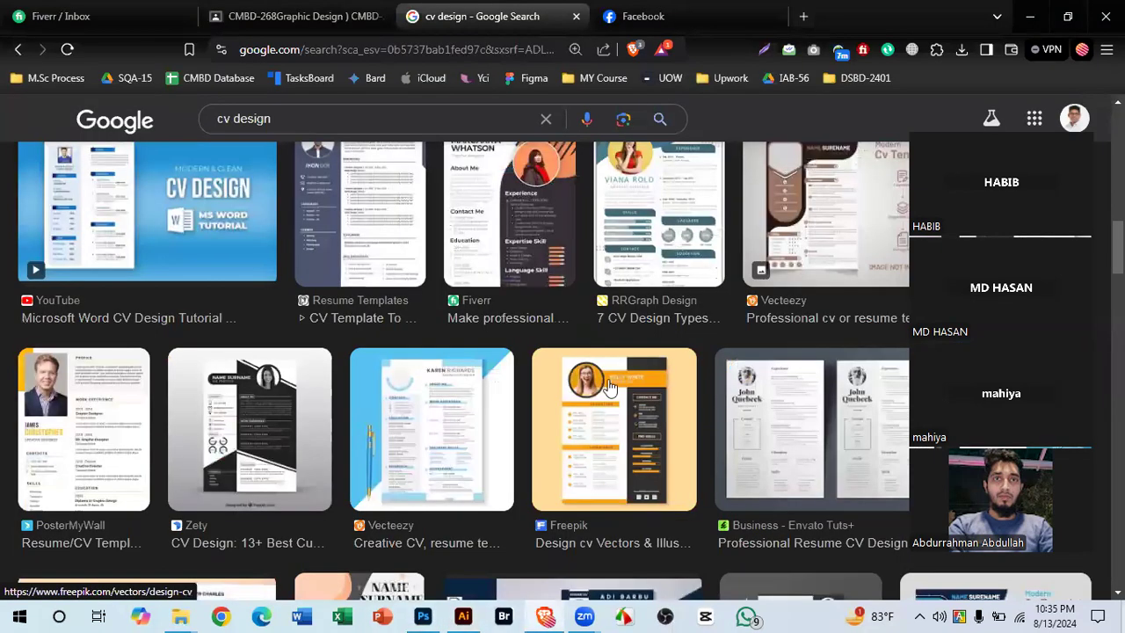
scroll(463, 385, "down", 2)
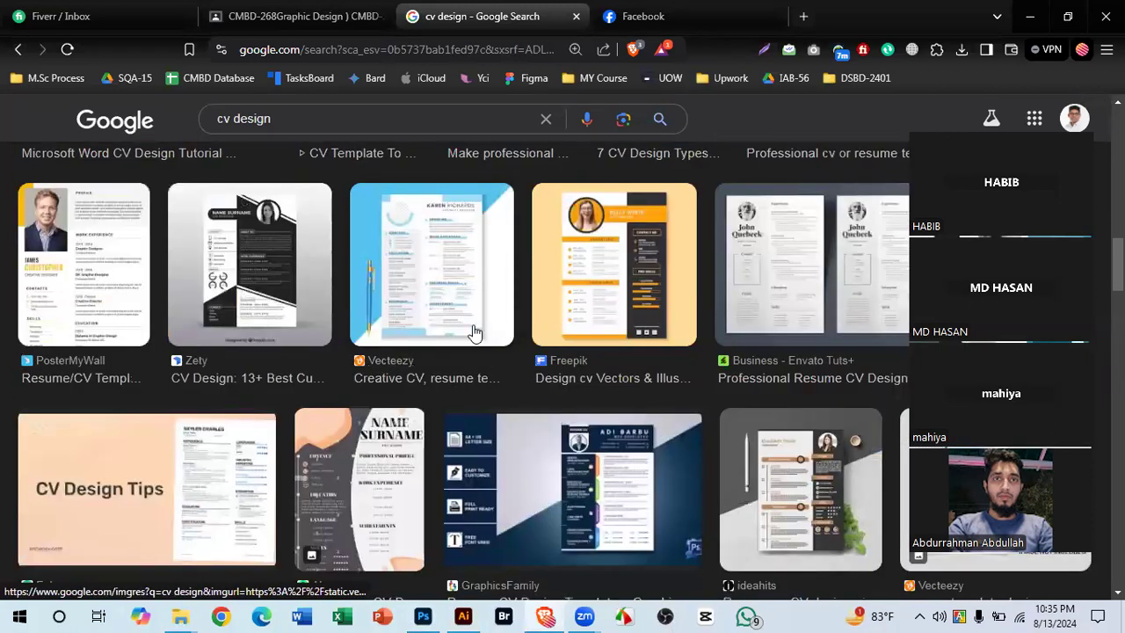
scroll(474, 332, "down", 6)
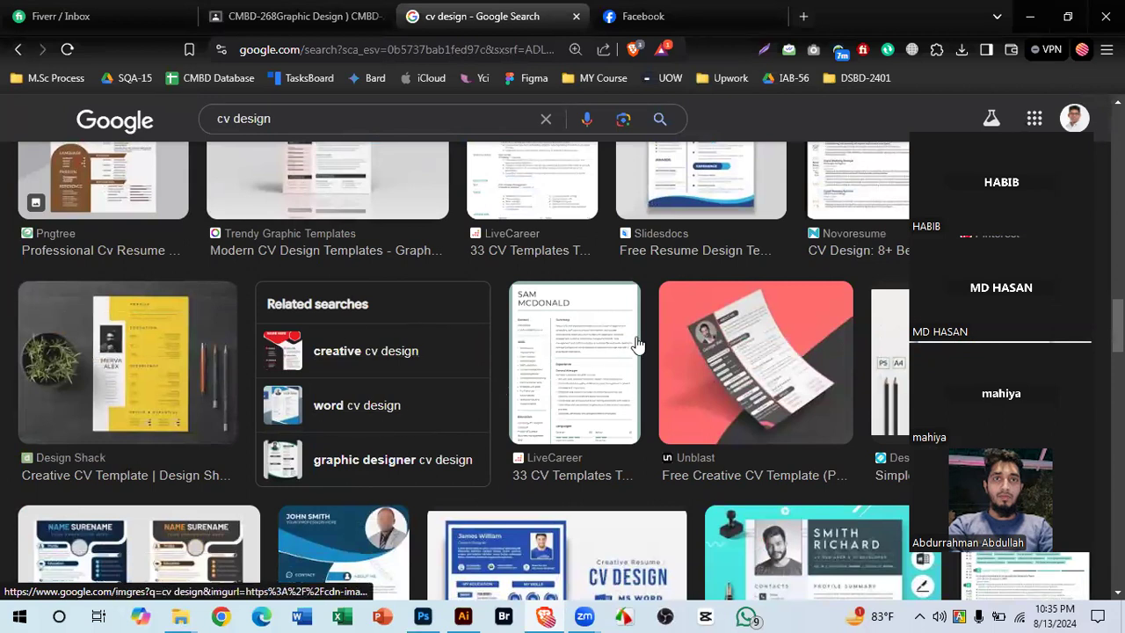
scroll(515, 369, "down", 4)
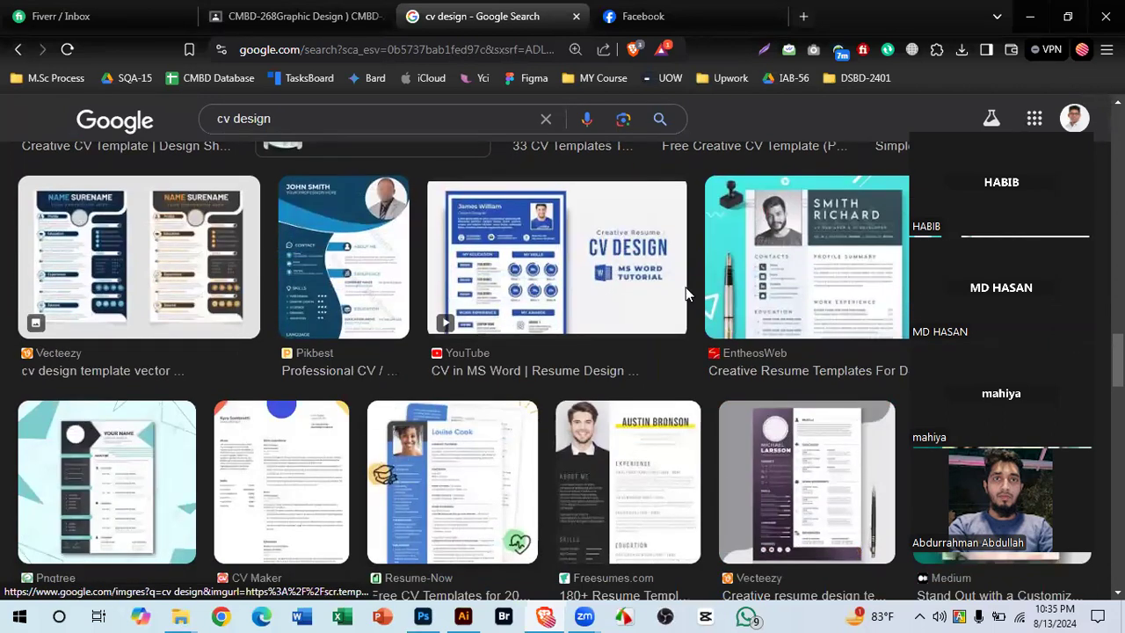
scroll(686, 294, "down", 3)
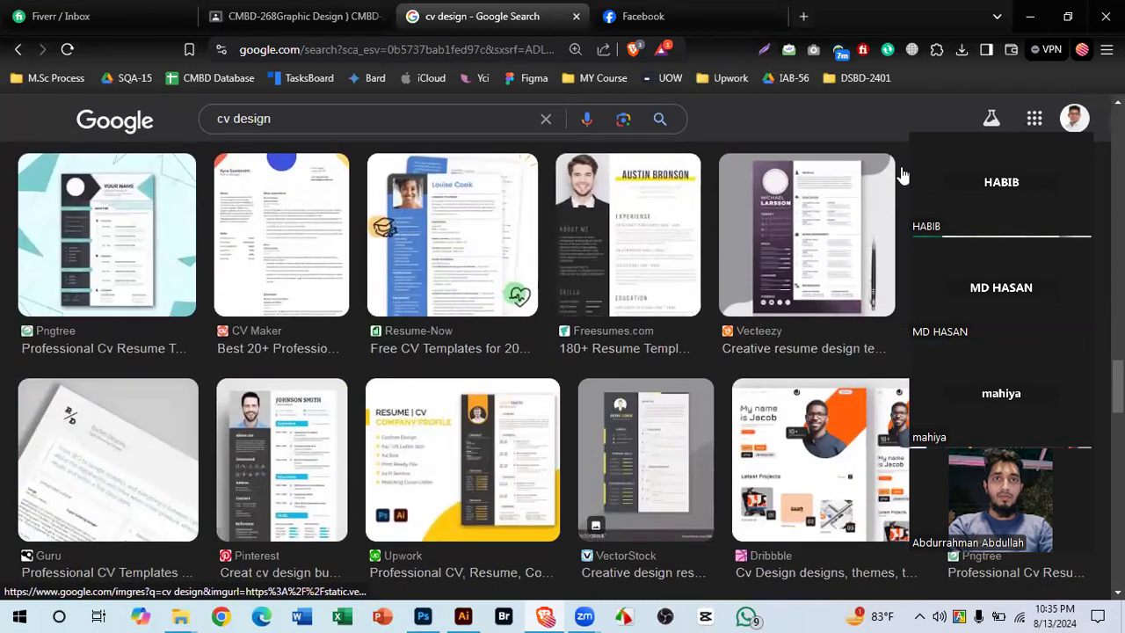
scroll(404, 344, "down", 6)
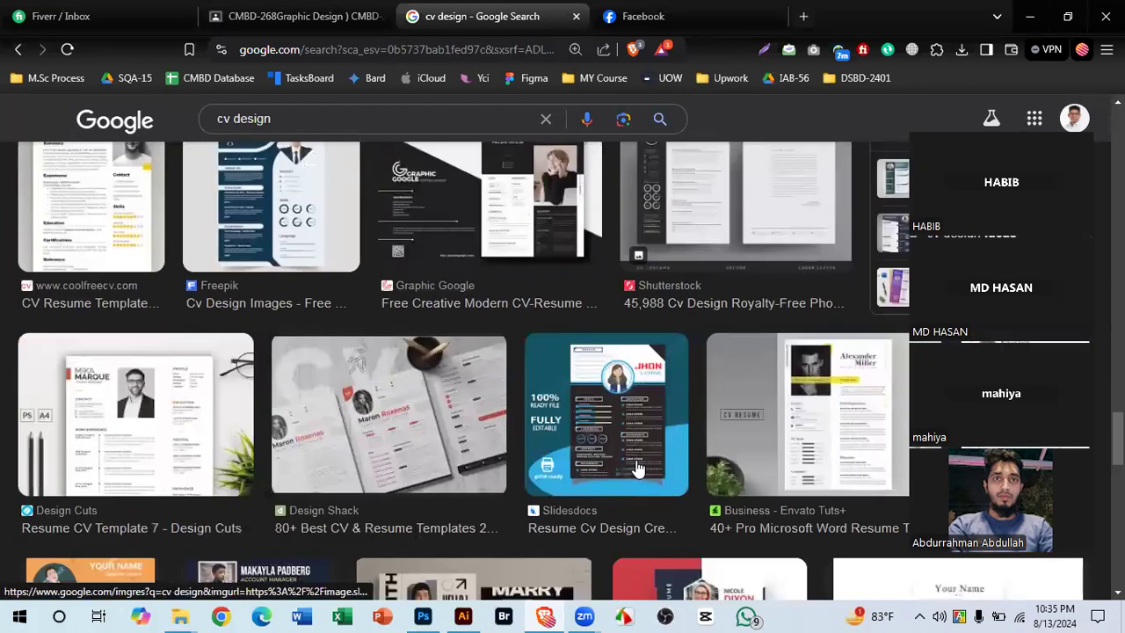
scroll(641, 409, "down", 4)
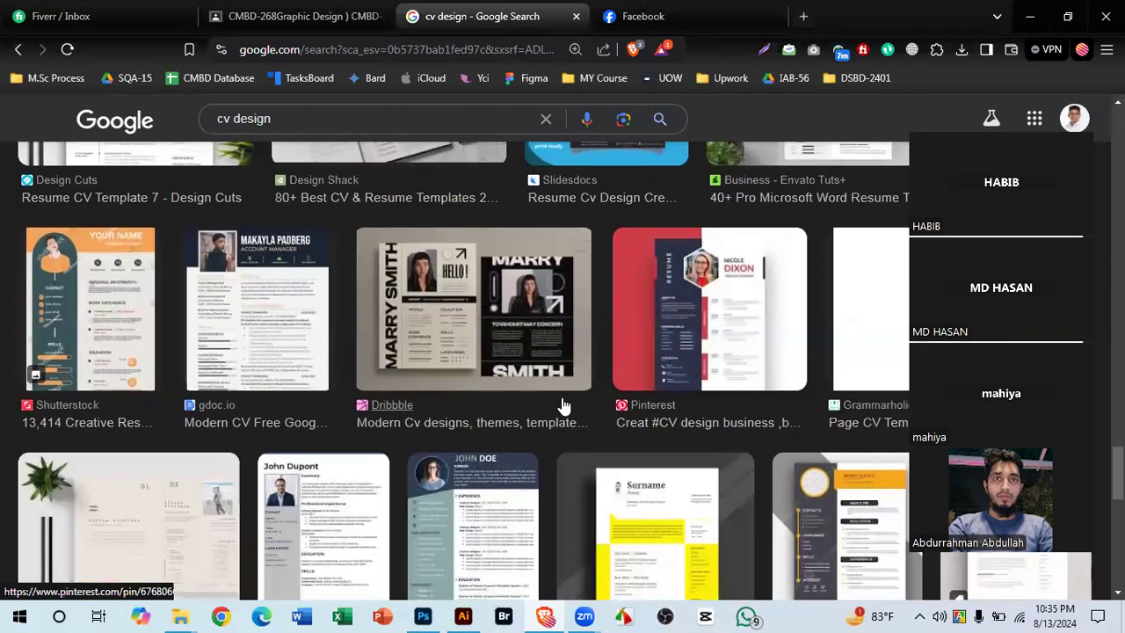
scroll(563, 404, "down", 4)
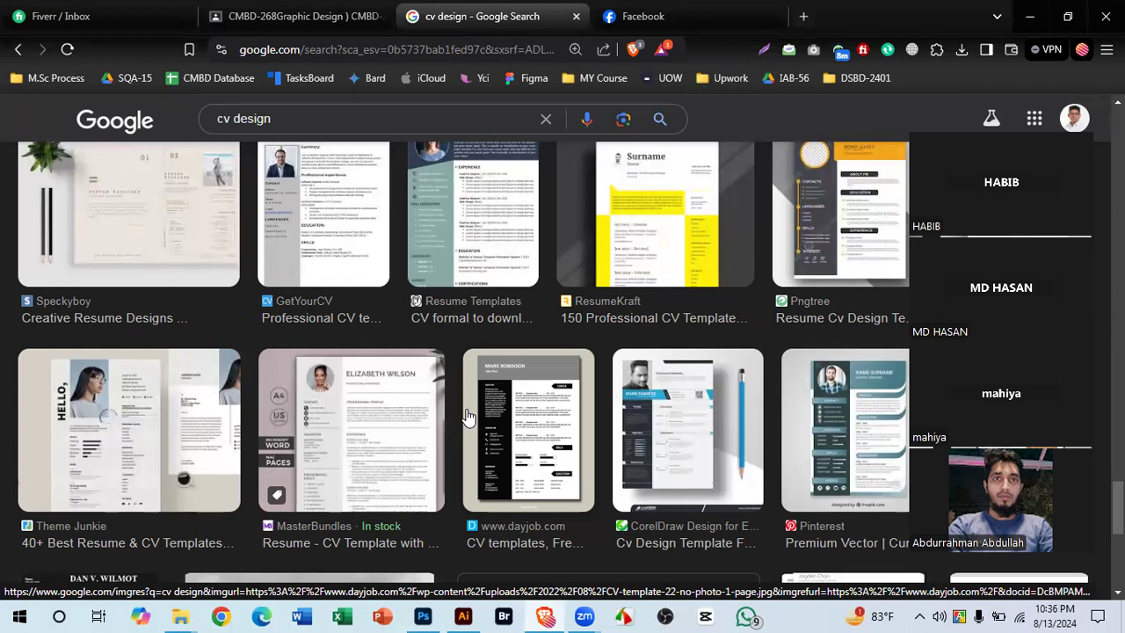
scroll(515, 370, "down", 6)
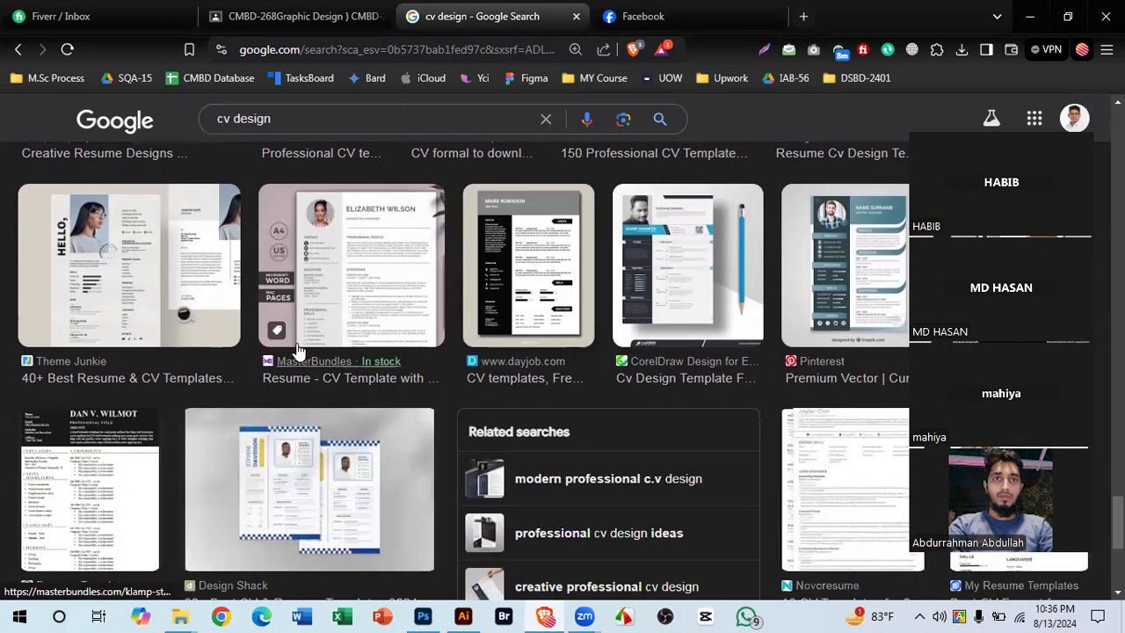
scroll(515, 370, "up", 10)
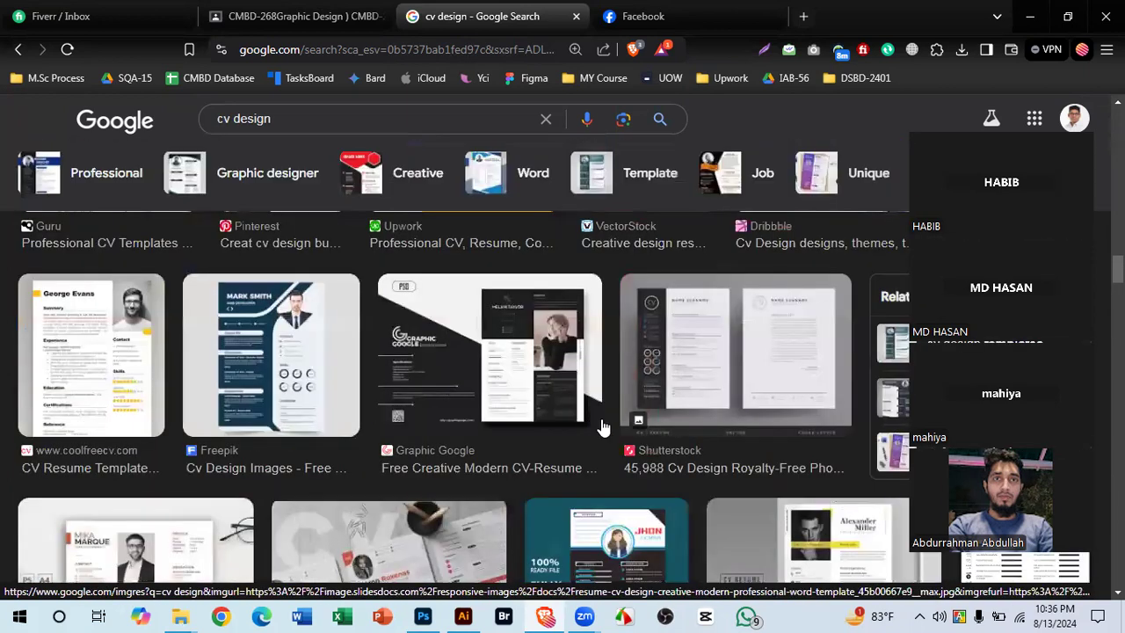
scroll(531, 431, "up", 5)
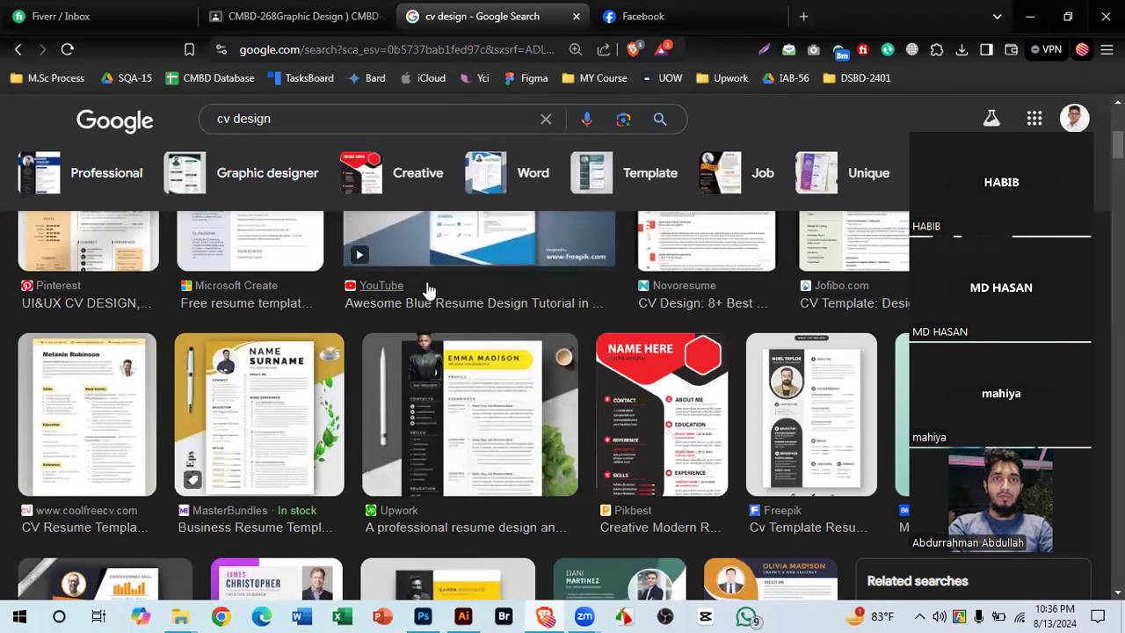
scroll(492, 272, "up", 5)
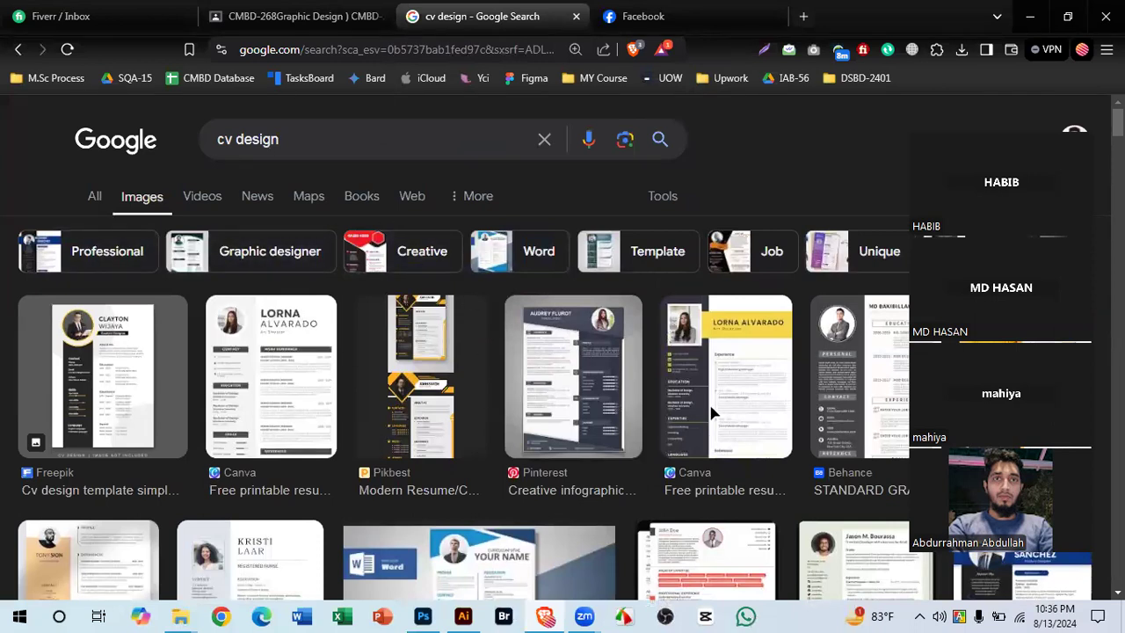
Step: Switch to Illustrator and examine the complete CV layout in the Untitled-1 document, from the photo area to the references
key("alt+Tab")
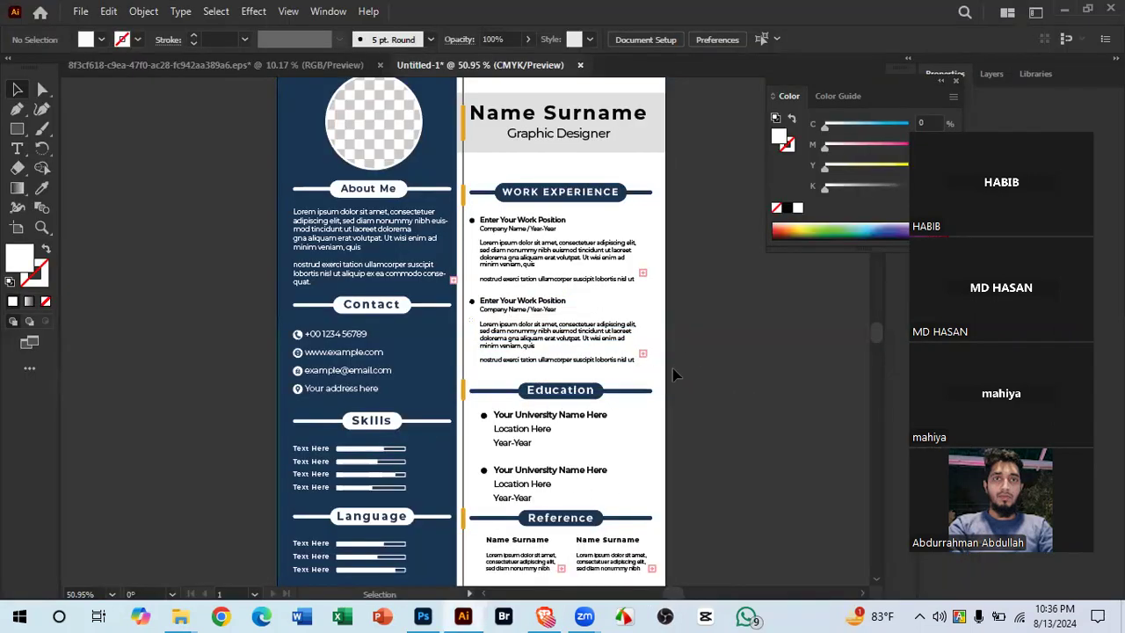
left_click_drag(623, 412, 602, 414, "ctrl")
left_click_drag(602, 414, 576, 381)
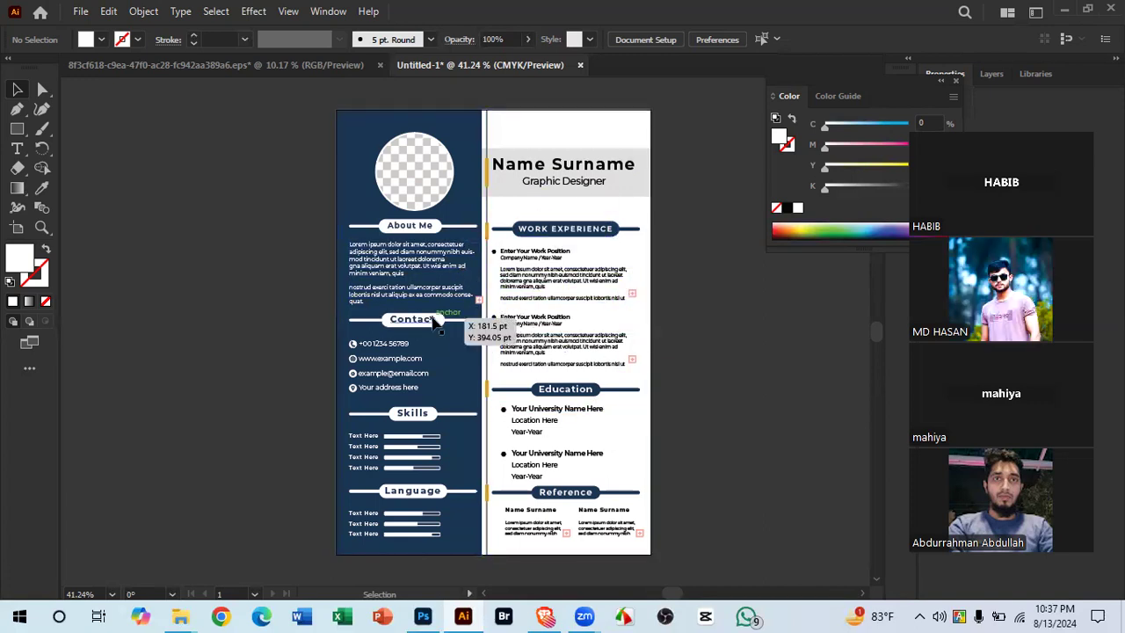
left_click_drag(550, 226, 551, 231)
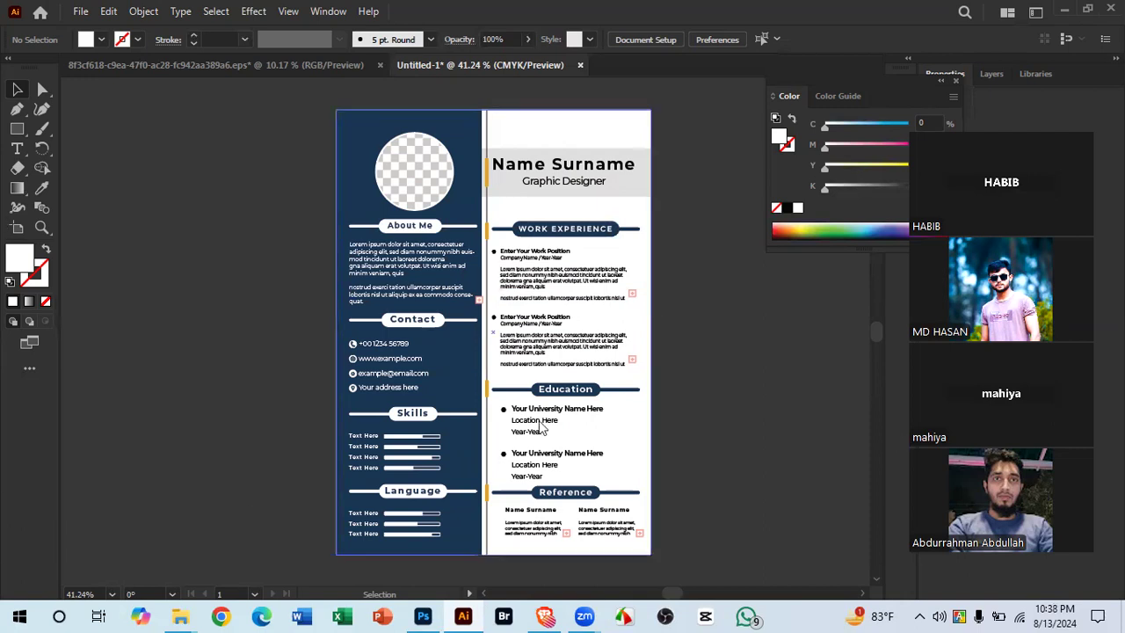
Step: Compare the CV artwork in the source EPS document with the copy in Untitled-1
key("ctrl+minus")
left_click(311, 72)
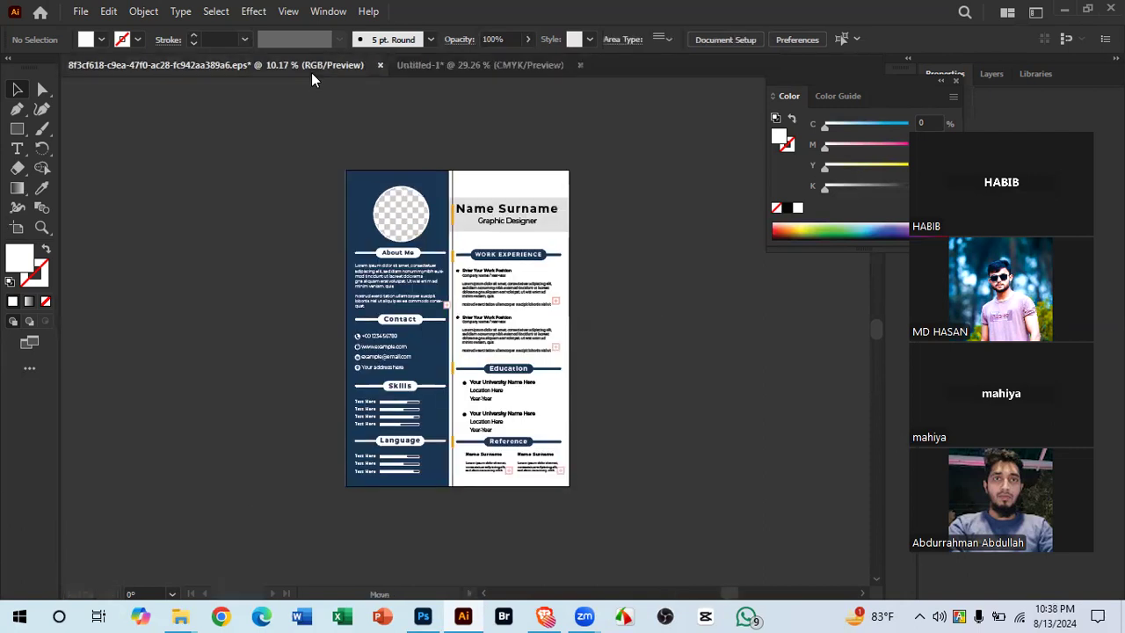
key("ctrl+0")
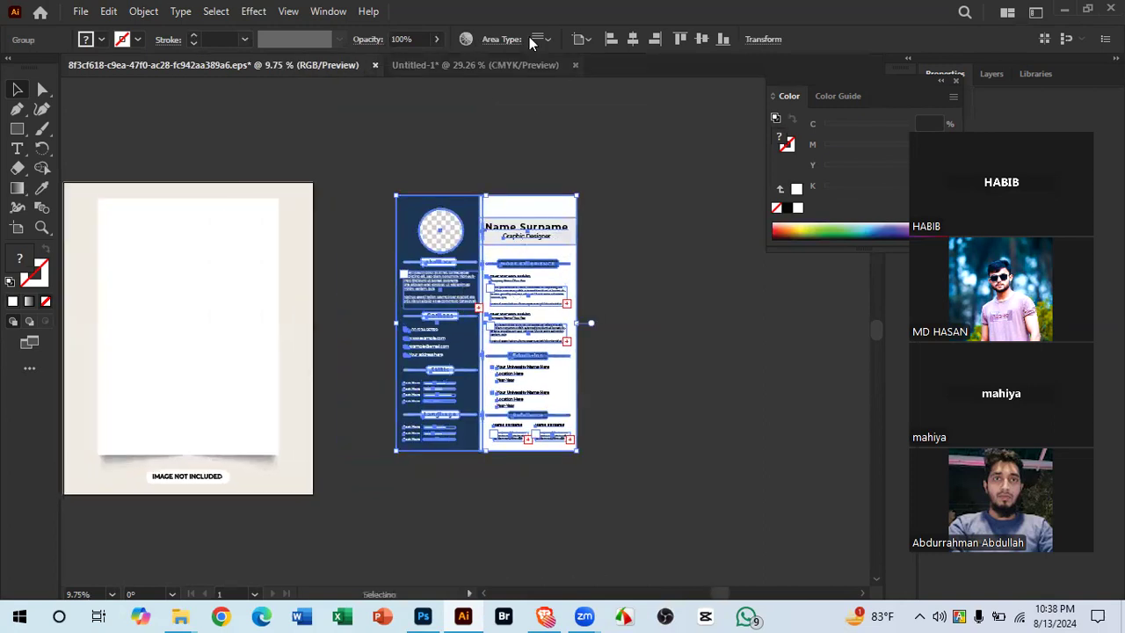
left_click(478, 68)
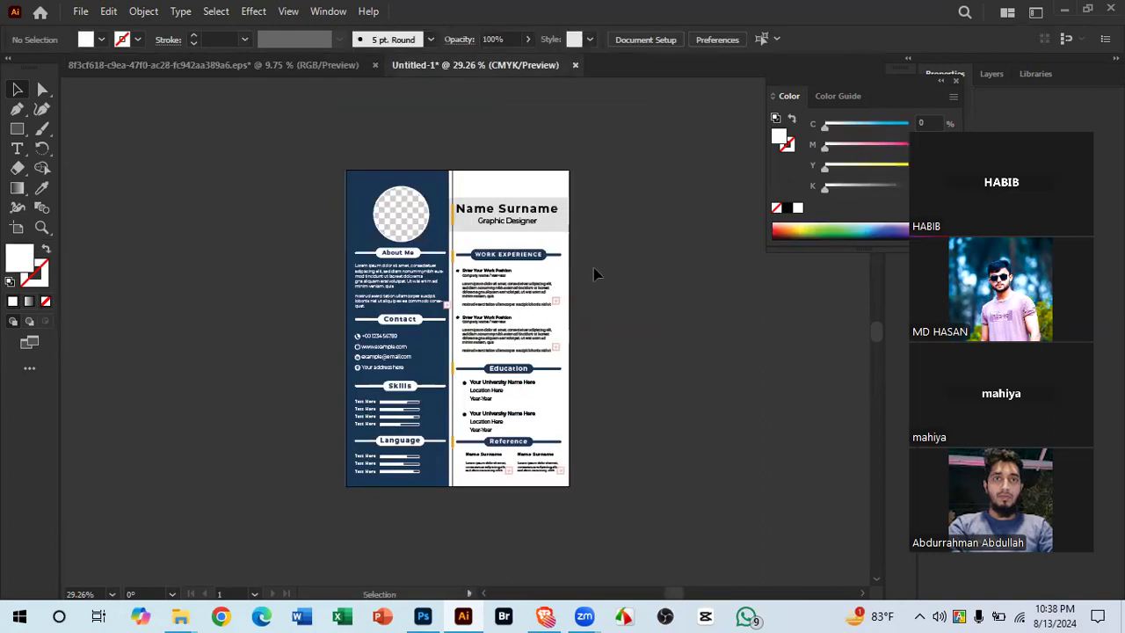
Step: Close the source EPS document, keeping Untitled-1 open
left_click(374, 65)
left_click(374, 64)
left_click(625, 328)
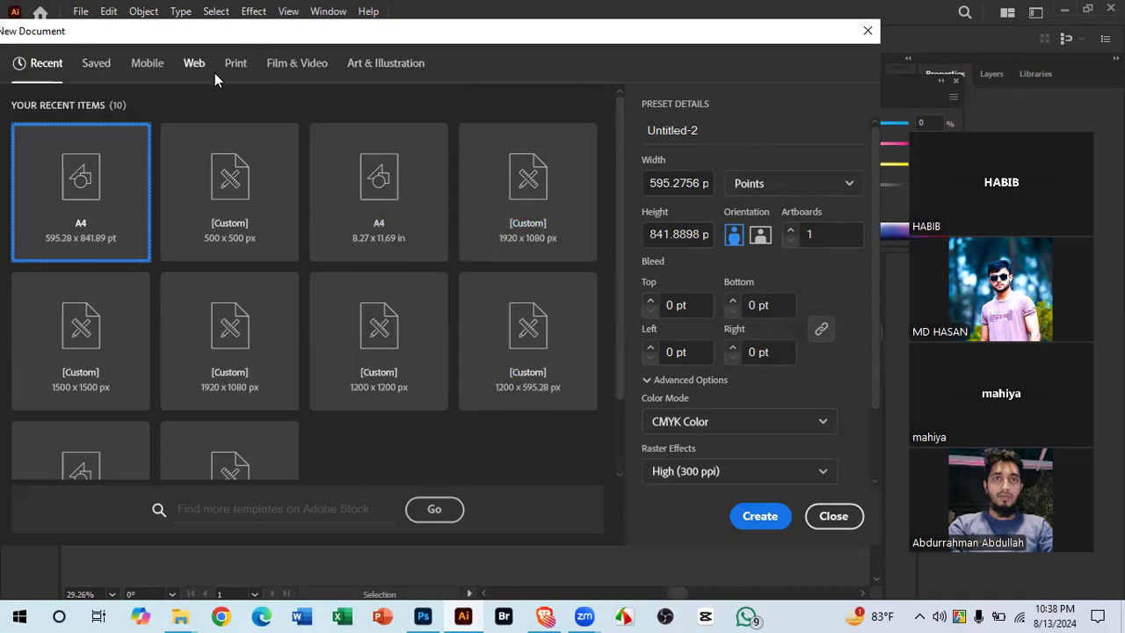
Step: Start a new document from the A4 print preset and set its units to inches
left_click(236, 63)
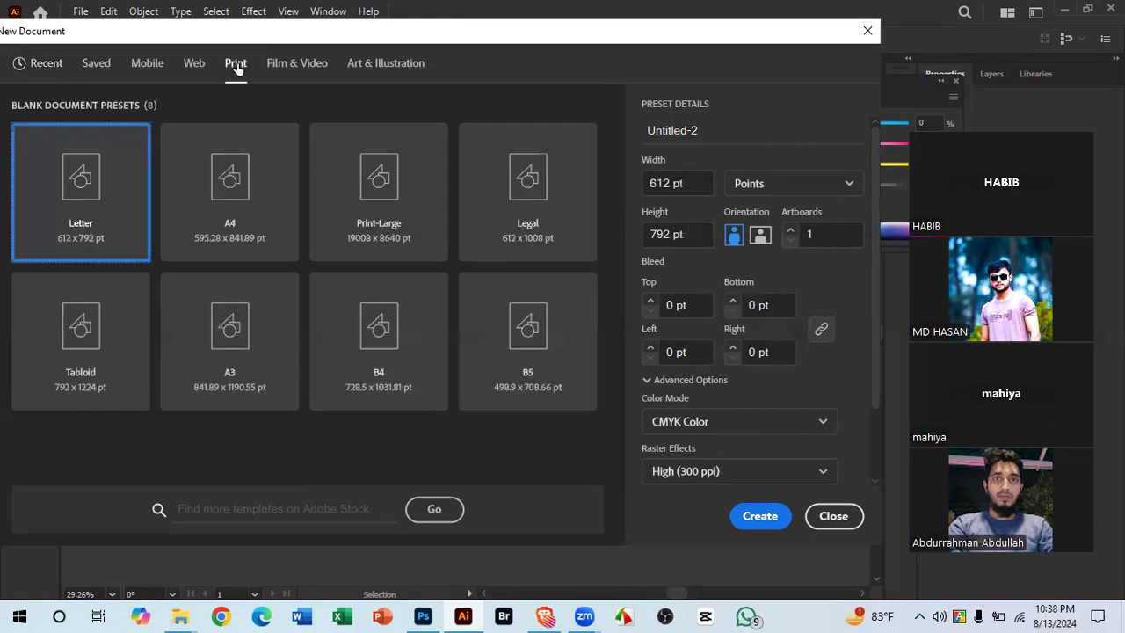
left_click(233, 195)
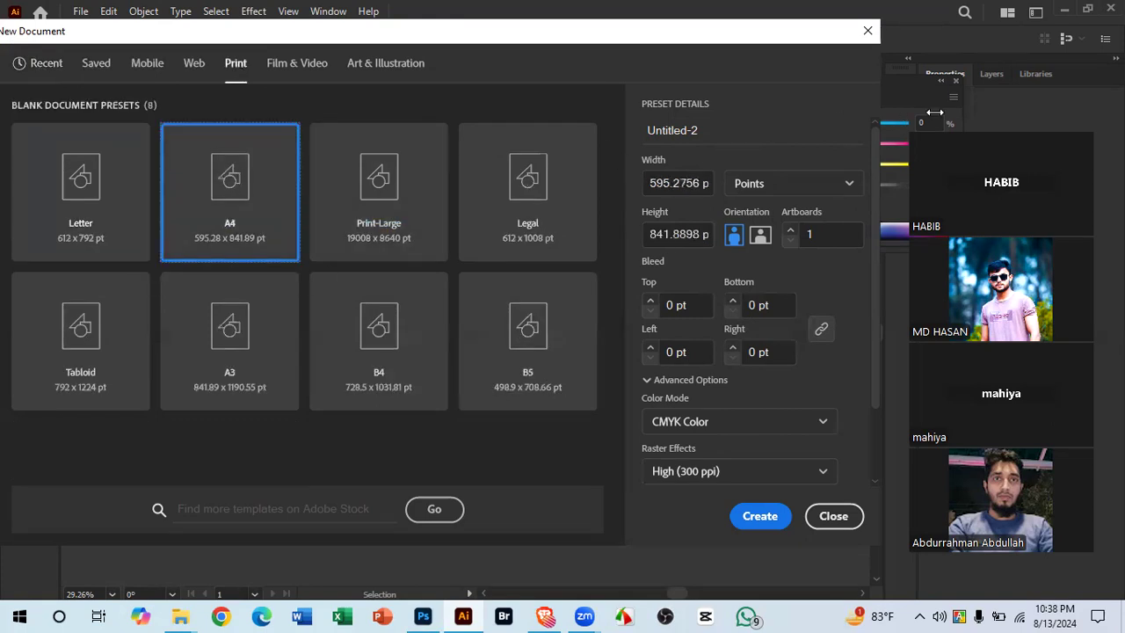
left_click(761, 195)
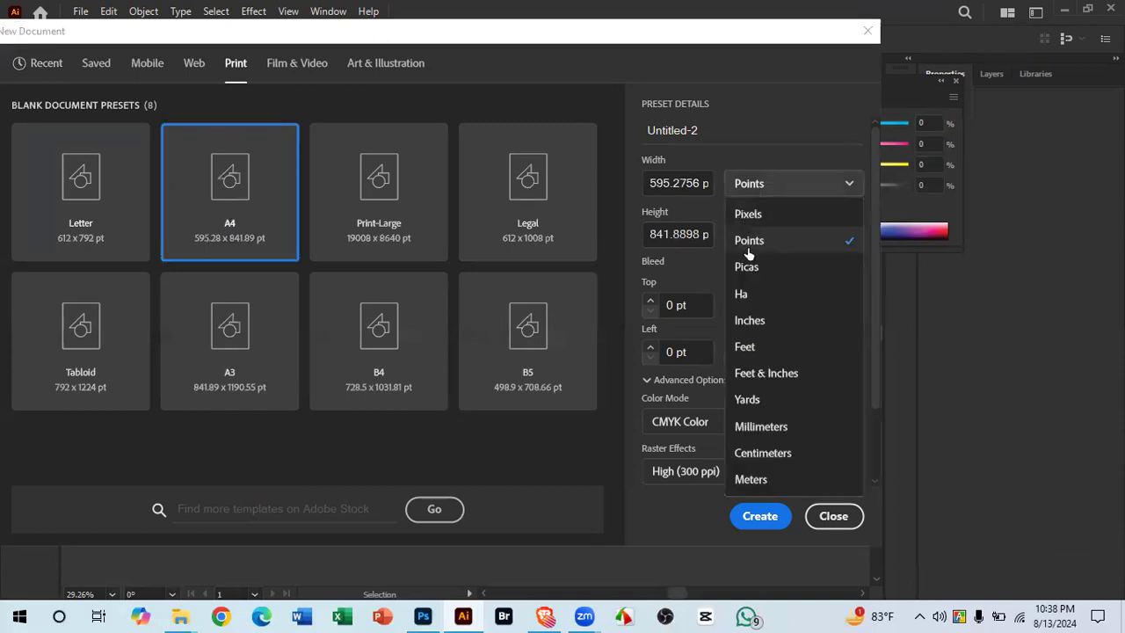
left_click(748, 321)
Step: Set a linked 0.25 in bleed on all four sides and create the document in CMYK Color at 300 ppi
left_click(678, 304)
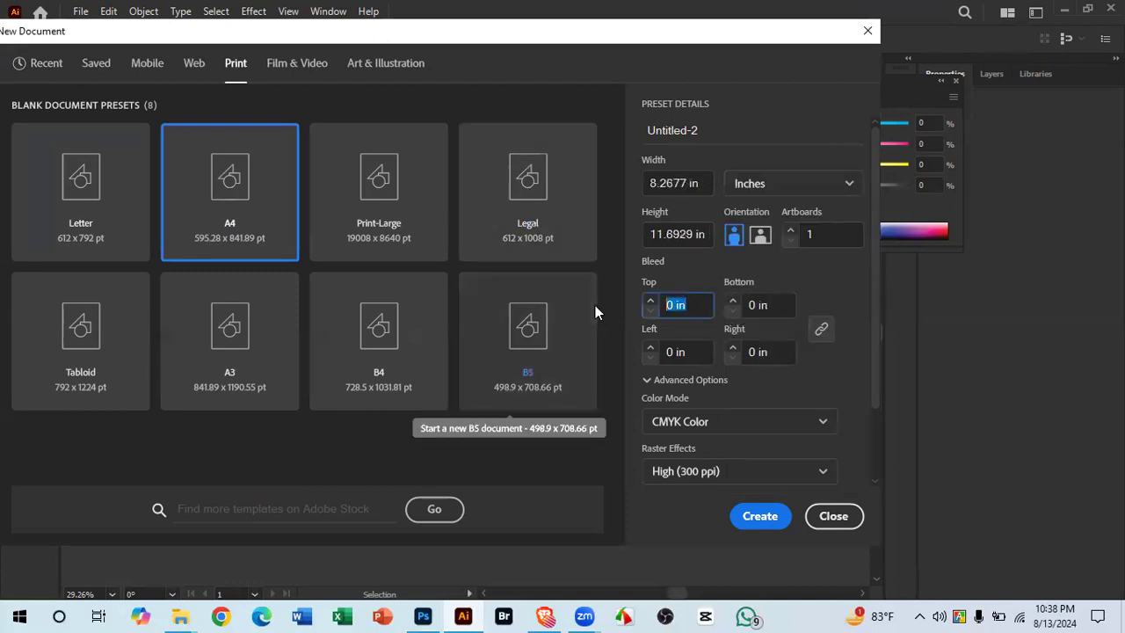
type(".2")
key("BackSpace")
key("BackSpace")
type(".25")
left_click(821, 330)
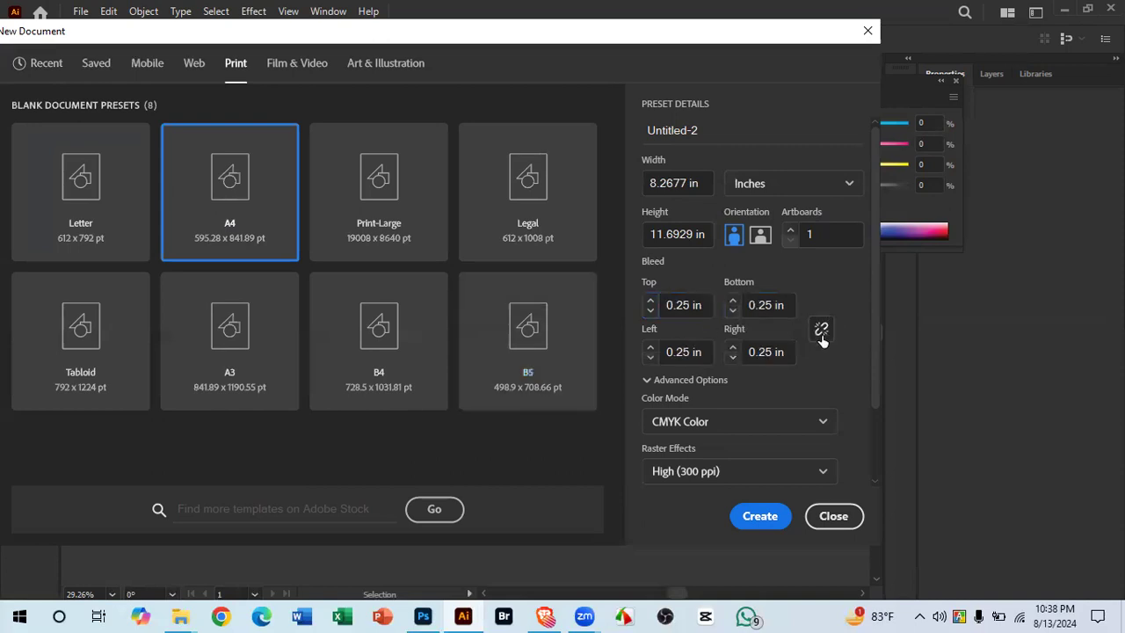
scroll(737, 279, "down", 2)
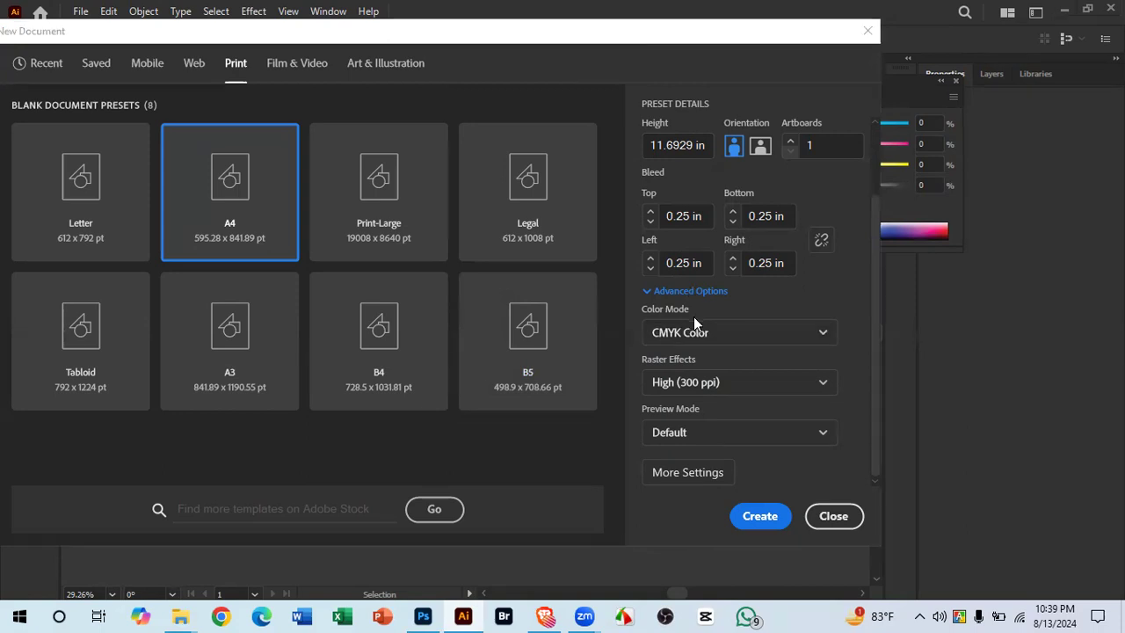
left_click(760, 517)
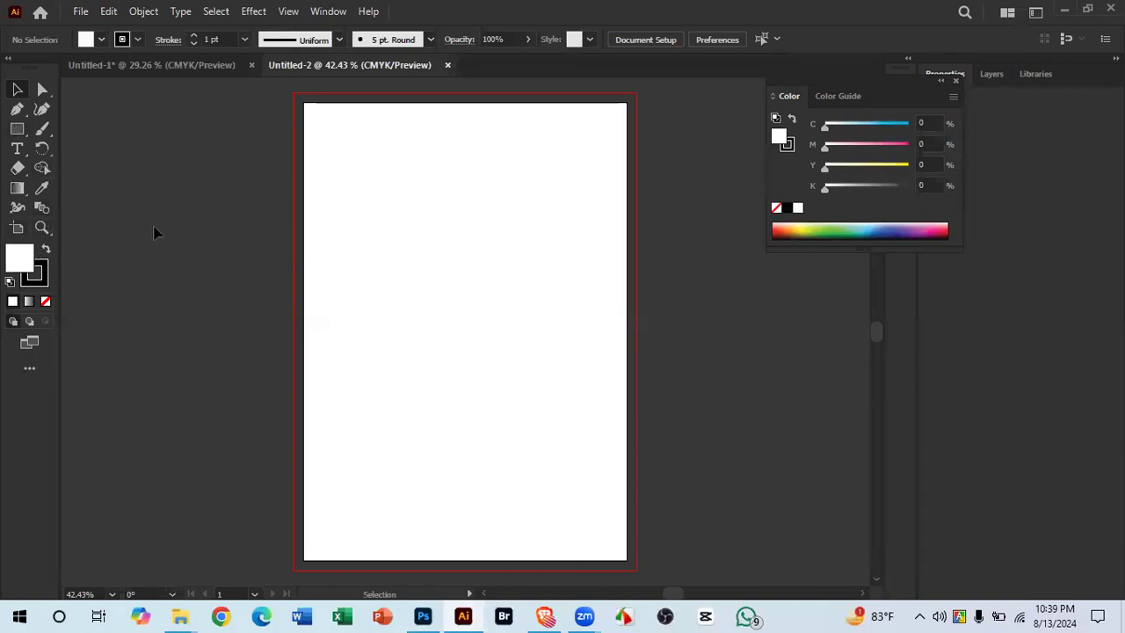
Step: Set the default stroke to none and make the white fill active
left_click(42, 270)
left_click(47, 301)
left_click(14, 259)
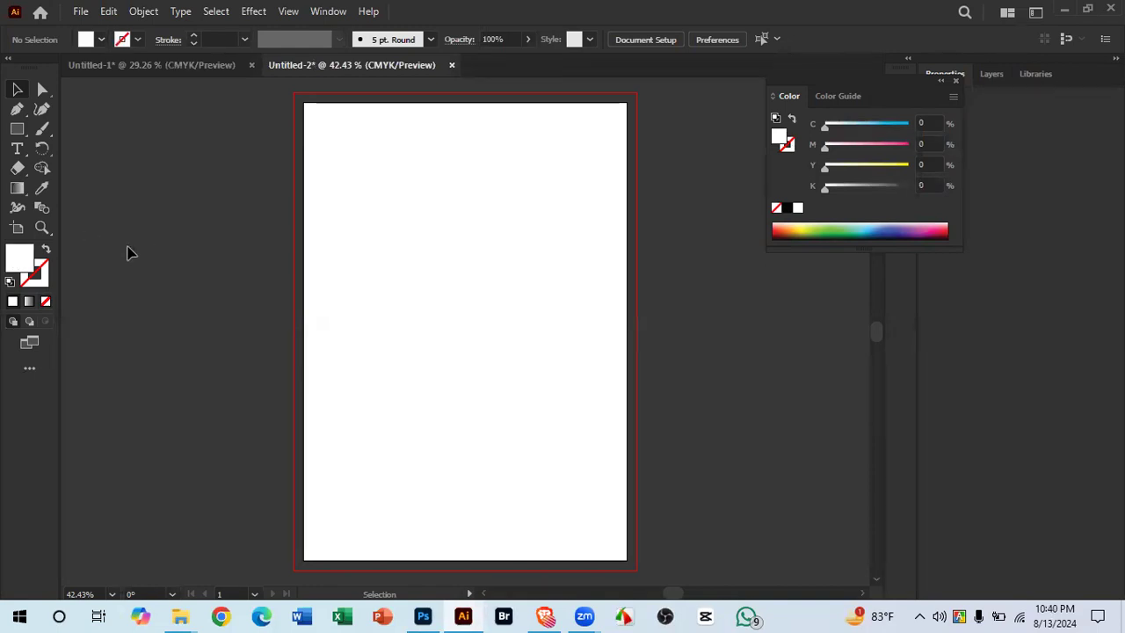
Step: Create a 0.25 in by 0.25 in square near the artboard's upper-left corner and fill it light yellow
left_click(17, 129)
left_click(342, 158)
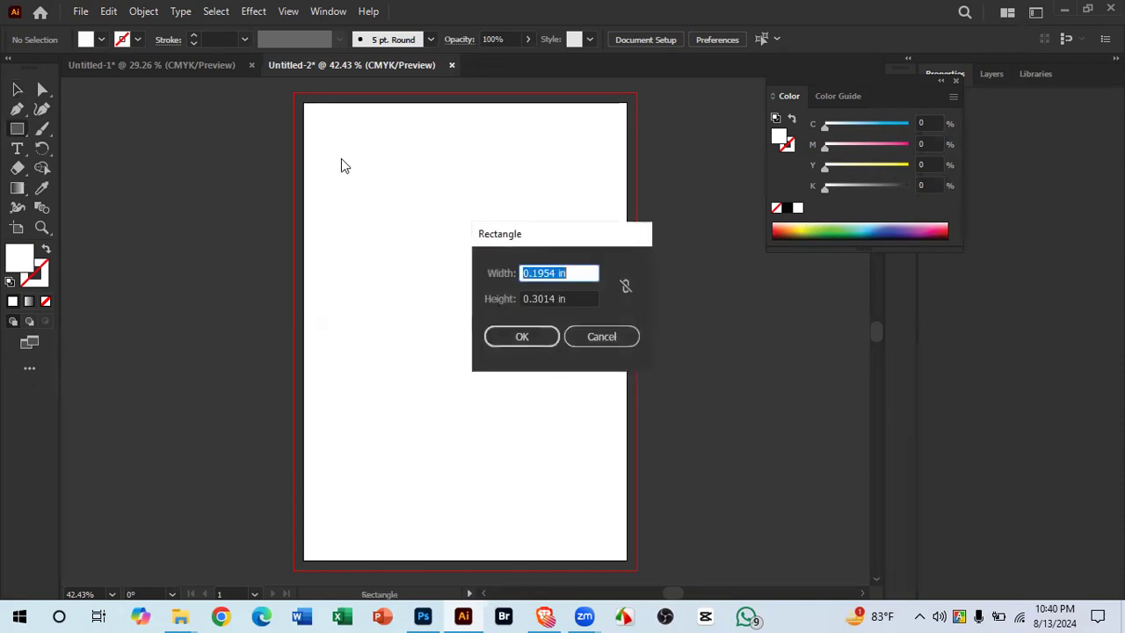
type("2.")
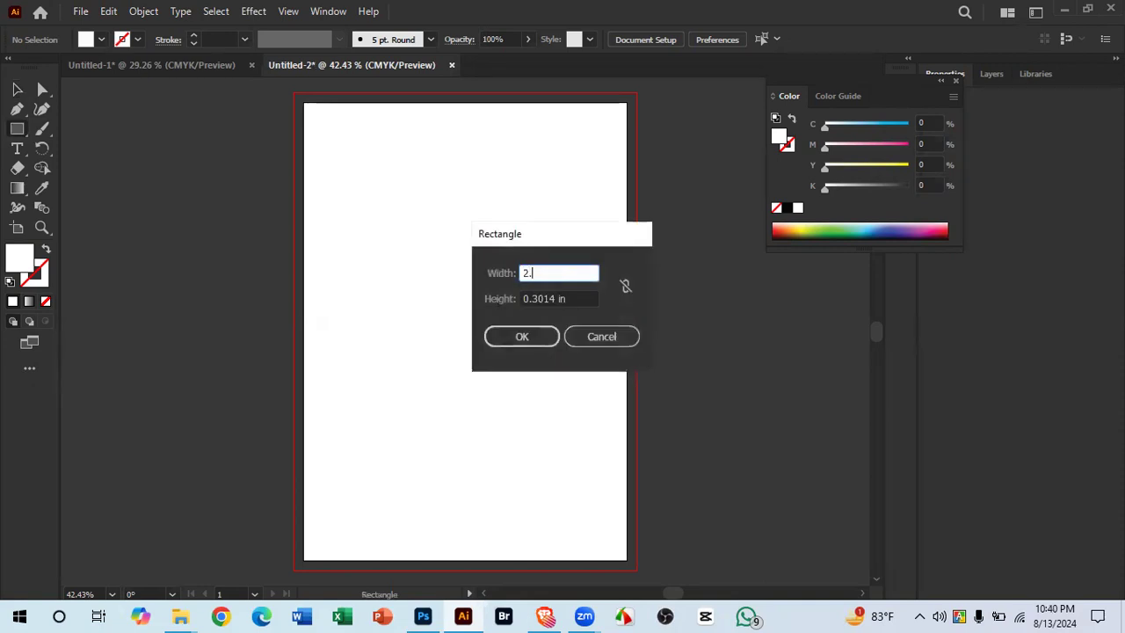
type("5 u")
key("BackSpace")
key("BackSpace")
type("in")
key("ctrl+a")
left_click(527, 273)
left_click_drag(564, 273, 399, 295)
key("Tab")
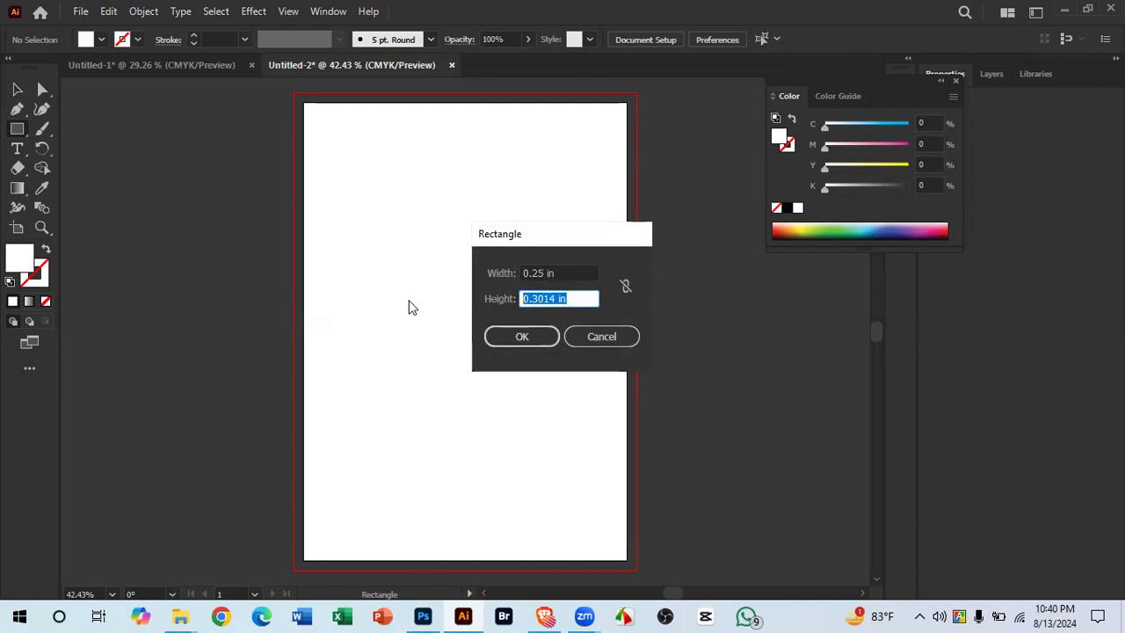
type(".25 in")
left_click(523, 337)
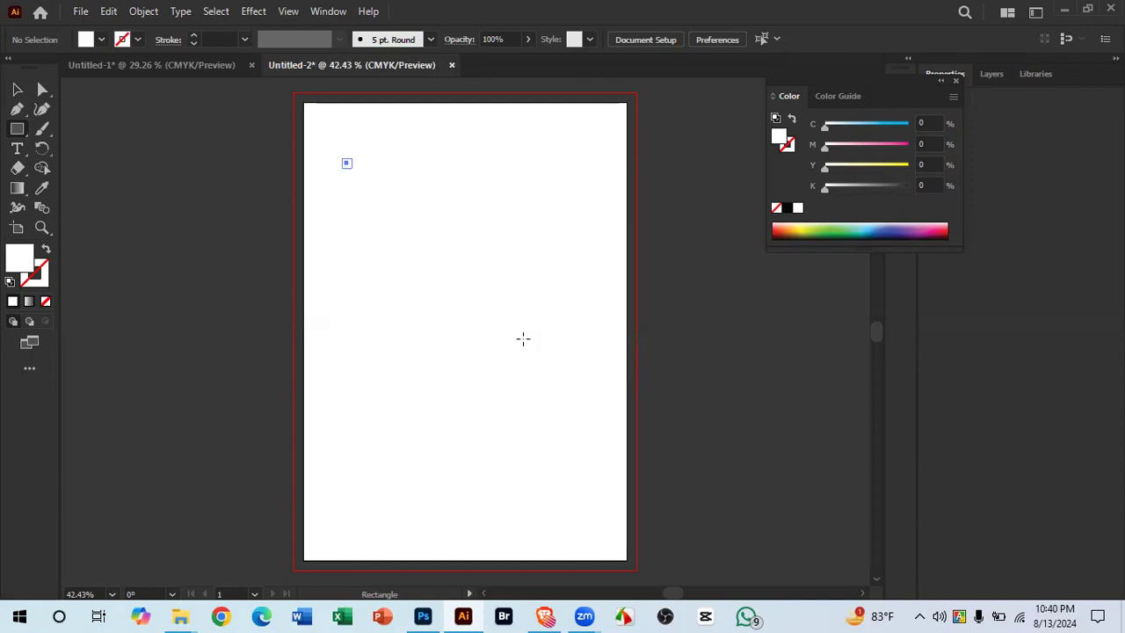
left_click(800, 225)
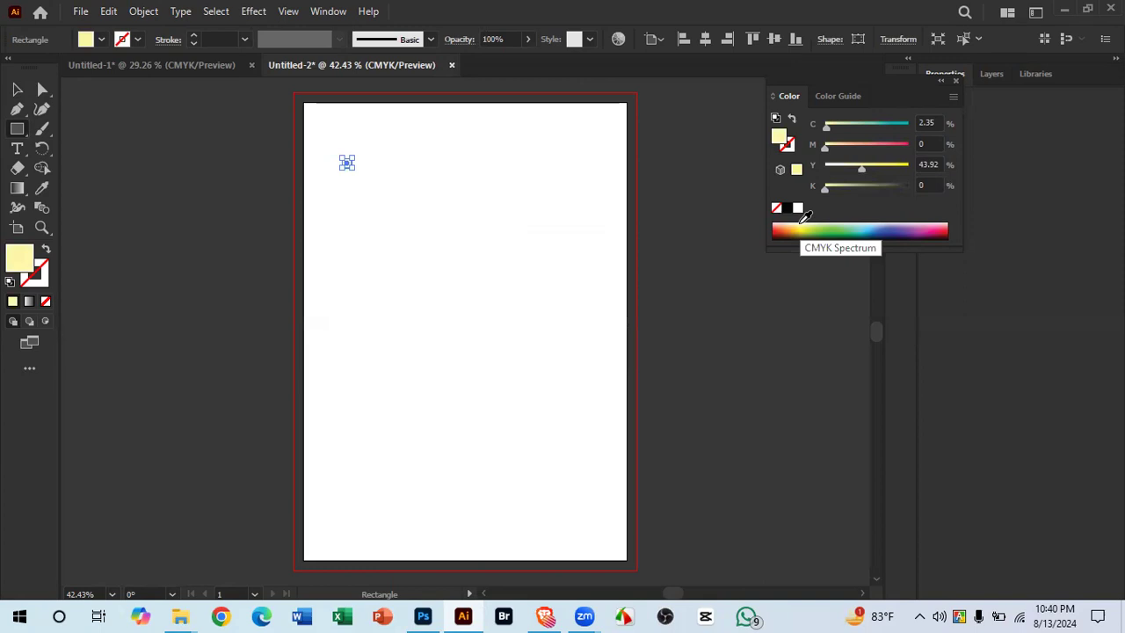
Step: Move the yellow square so it snaps exactly into the artboard's upper-left corner
left_click(15, 91)
key("ctrl+space")
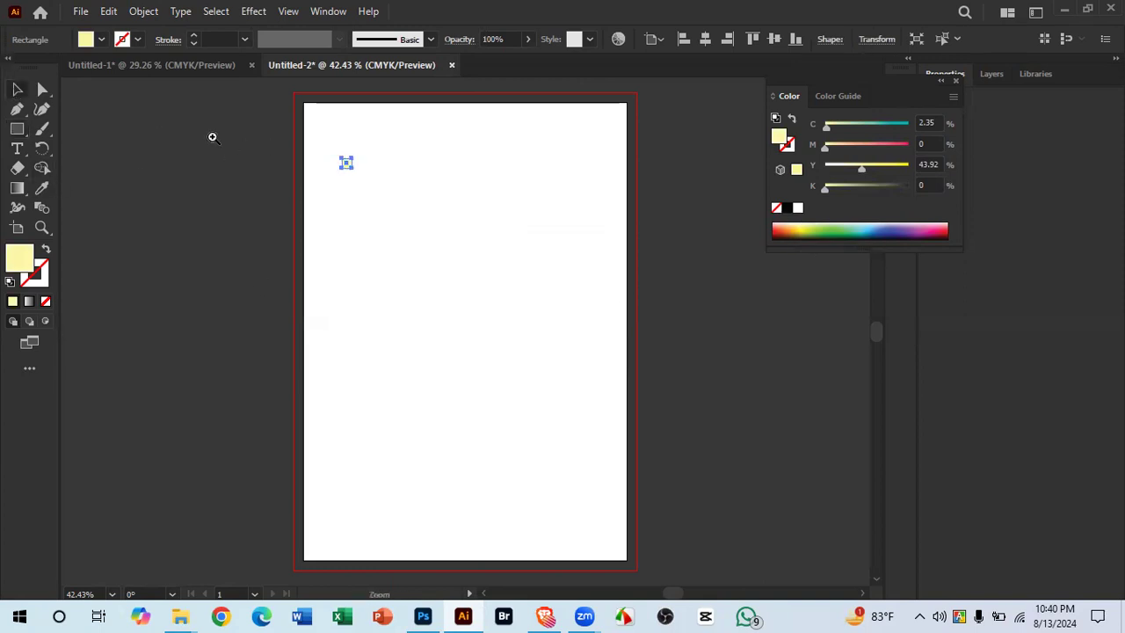
left_click_drag(391, 279, 474, 272)
left_click_drag(374, 164, 644, 437)
left_click(440, 384)
key("ctrl+space")
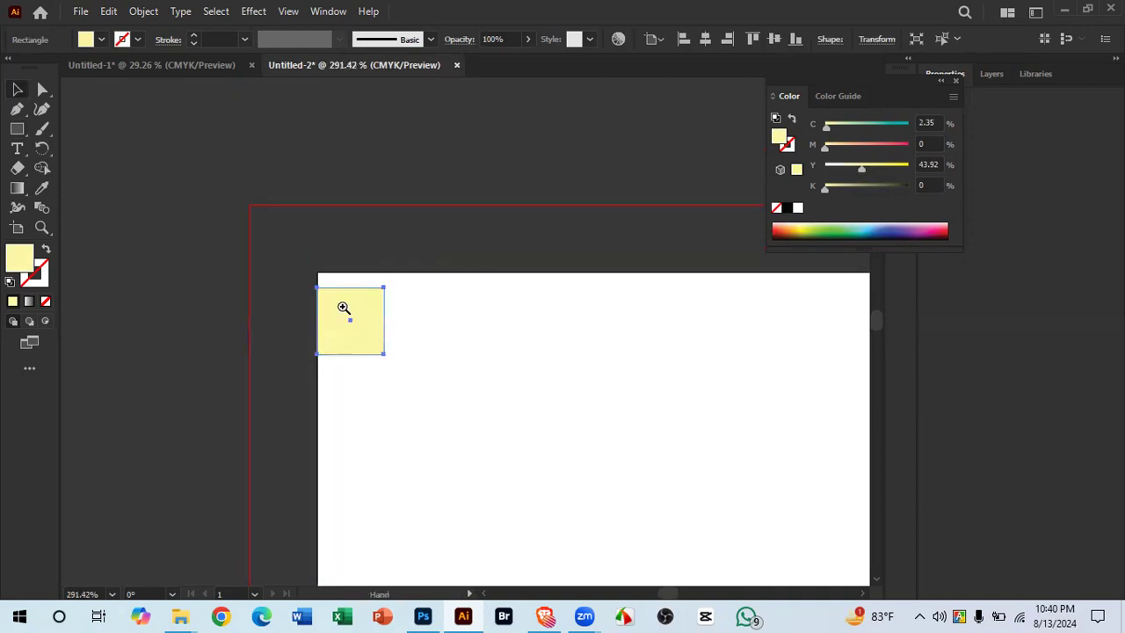
left_click_drag(345, 309, 474, 372)
left_click_drag(350, 294, 341, 294)
left_click_drag(382, 359, 274, 237)
left_click_drag(231, 181, 355, 302)
key("ctrl+space")
left_click_drag(323, 255, 372, 368)
key("ctrl+space")
key("space")
left_click_drag(498, 397, 412, 311)
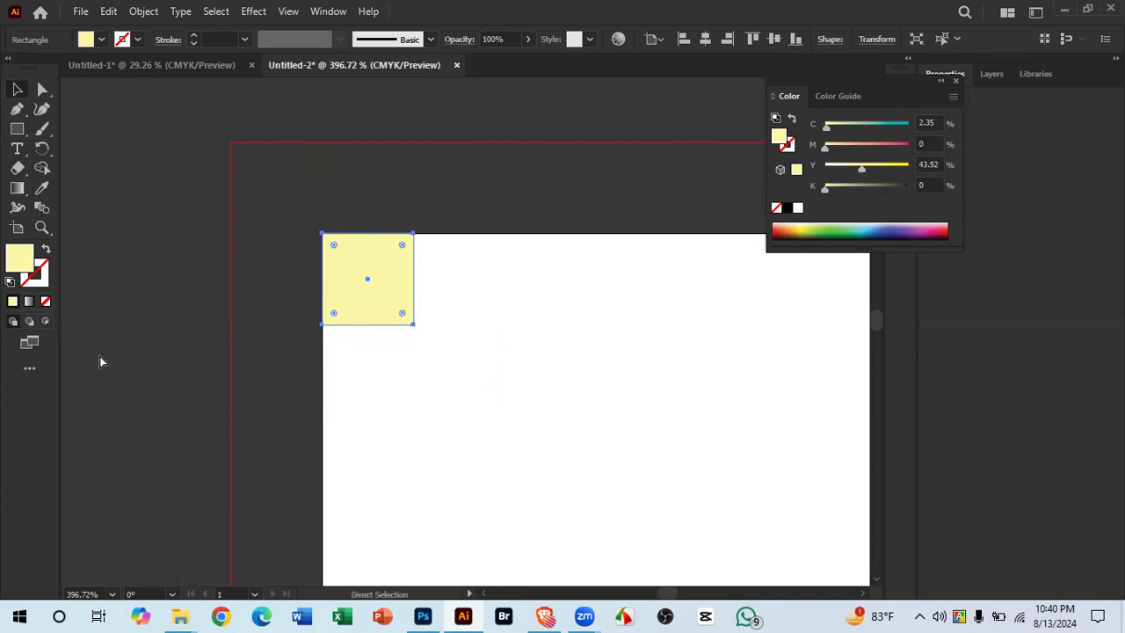
Step: Show the rulers and place margin guides along the yellow square's right and lower edges
key("ctrl+r")
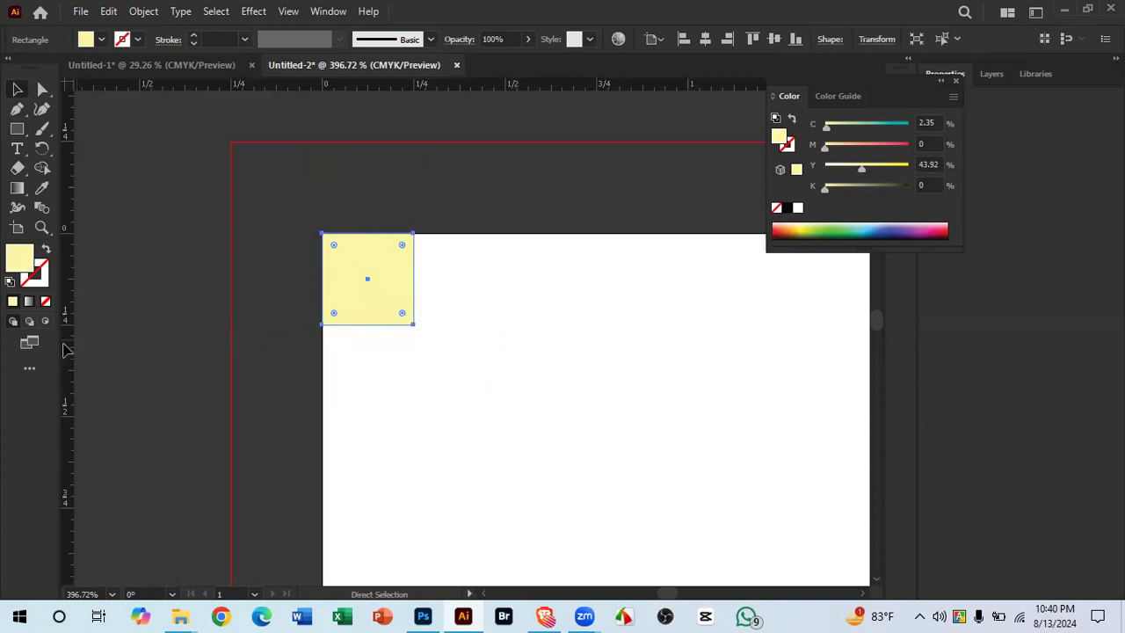
left_click_drag(67, 358, 414, 281)
left_click_drag(501, 88, 375, 324)
Step: Move the yellow square so it snaps exactly into the artboard's lower-right corner
key("ctrl+space")
left_click_drag(506, 368, 374, 262)
left_click_drag(357, 179, 727, 510)
mouse_move(703, 500)
left_mouse_down()
mouse_move(364, 166)
mouse_move(724, 494)
left_mouse_up()
key("ctrl+space")
left_click_drag(718, 497, 758, 515)
key("ctrl+space")
left_click_drag(447, 236, 369, 186)
key("ctrl+space")
left_click_drag(376, 189, 413, 514)
key("space")
left_click_drag(414, 512, 478, 160)
key("ctrl+space")
left_click_drag(430, 98, 630, 271)
left_click_drag(478, 269, 274, 185)
key("ctrl+space")
left_click_drag(454, 268, 699, 411)
key("space")
left_click_drag(518, 327, 577, 426)
left_click(626, 308)
key("ctrl+space")
left_click_drag(519, 307, 479, 310)
key("space")
left_click_drag(553, 355, 601, 416)
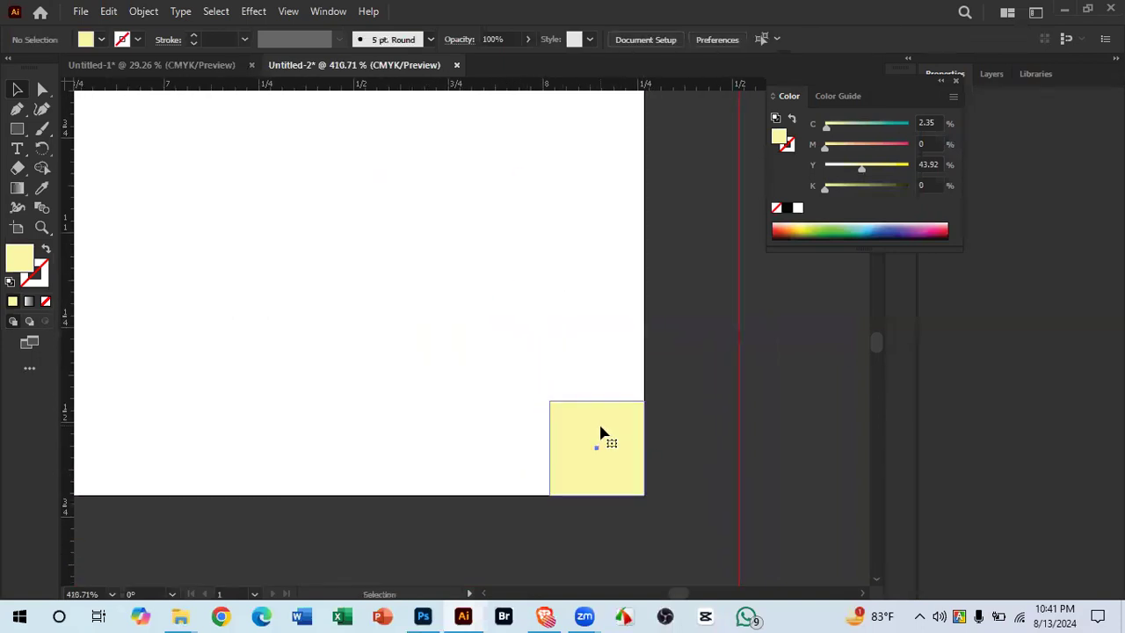
Step: Place margin guides along the yellow square's upper and left edges, and delete the square
left_click(601, 432)
left_click_drag(562, 87, 563, 400)
left_click_drag(60, 324, 549, 400)
left_click_drag(582, 434, 326, 320)
key("Delete")
Step: Examine the margin guides around the artboard's corners and across the whole page
left_click_drag(567, 385, 256, 324)
left_click_drag(402, 348, 281, 333)
left_click_drag(464, 397, 702, 479)
left_click_drag(703, 479, 654, 461)
left_click_drag(553, 431, 353, 331)
left_click_drag(434, 379, 494, 347)
left_click_drag(331, 464, 626, 417)
left_click_drag(482, 370, 477, 431)
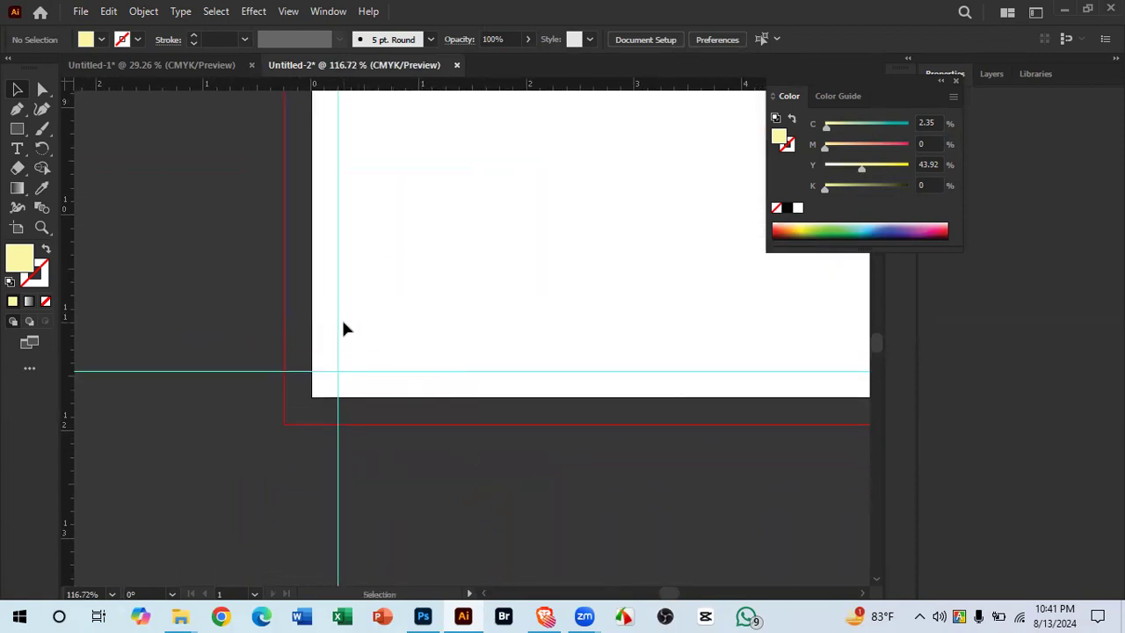
left_click_drag(374, 296, 105, 264)
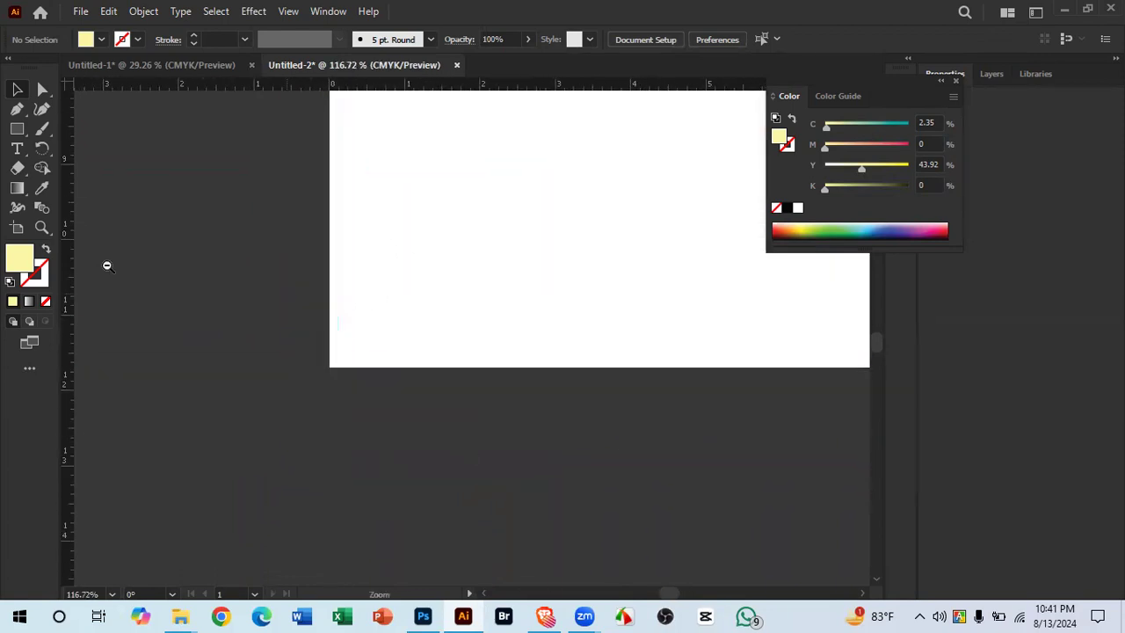
left_click_drag(352, 320, 633, 307)
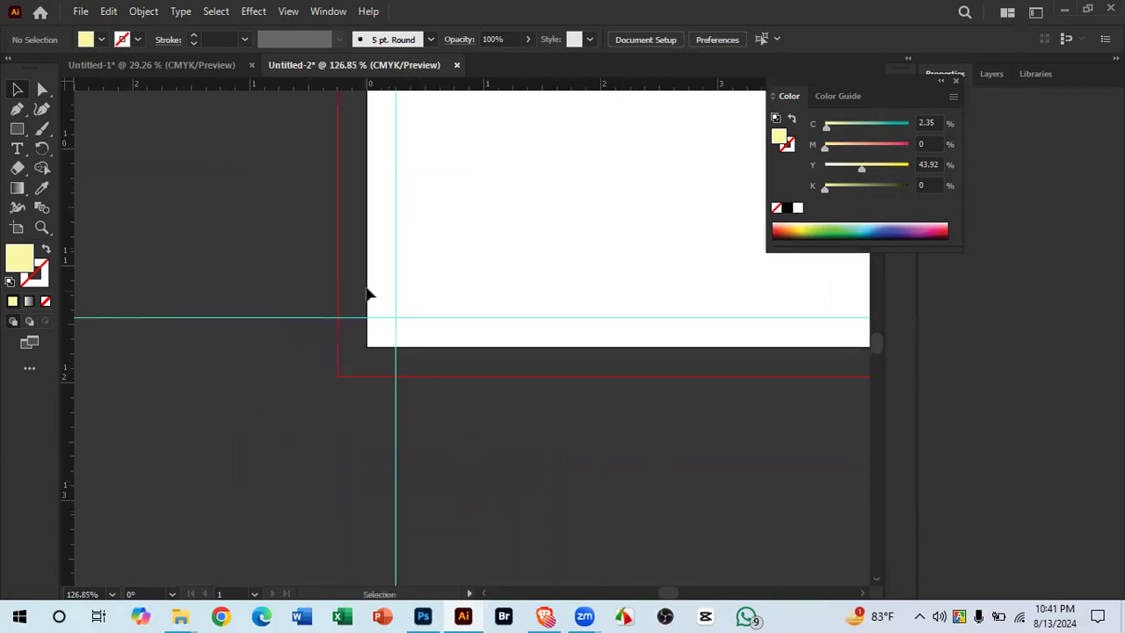
left_click_drag(482, 311, 171, 367)
left_click_drag(441, 303, 286, 338)
left_click_drag(399, 387, 334, 506)
left_click_drag(433, 346, 309, 251)
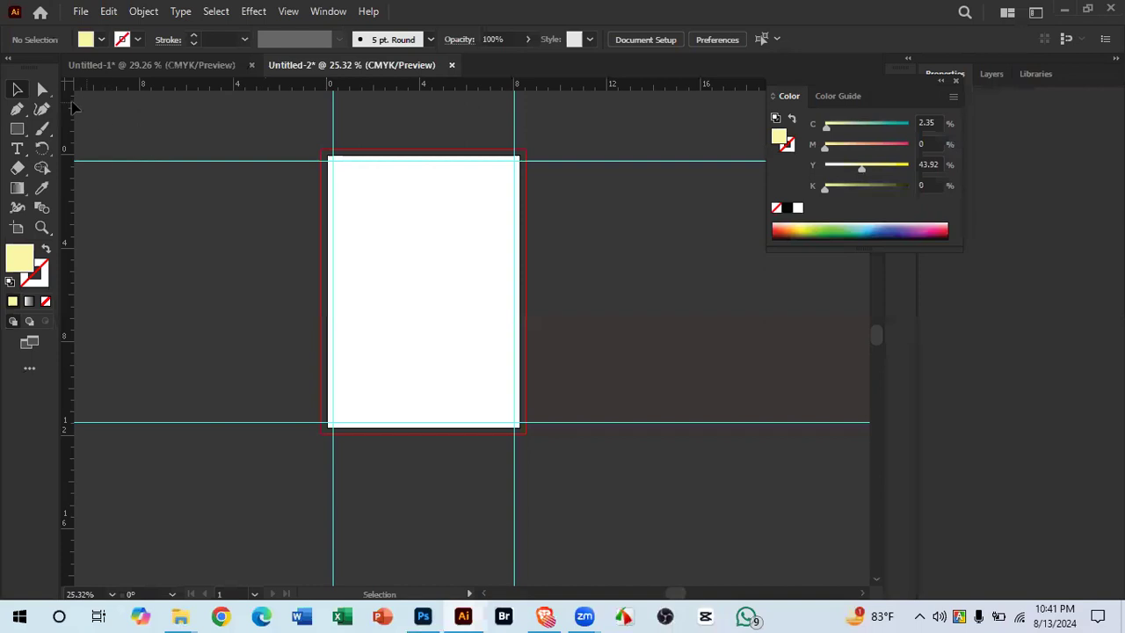
Step: Draw a background rectangle covering the whole artboard out to the red bleed lines on all sides
left_click(17, 130)
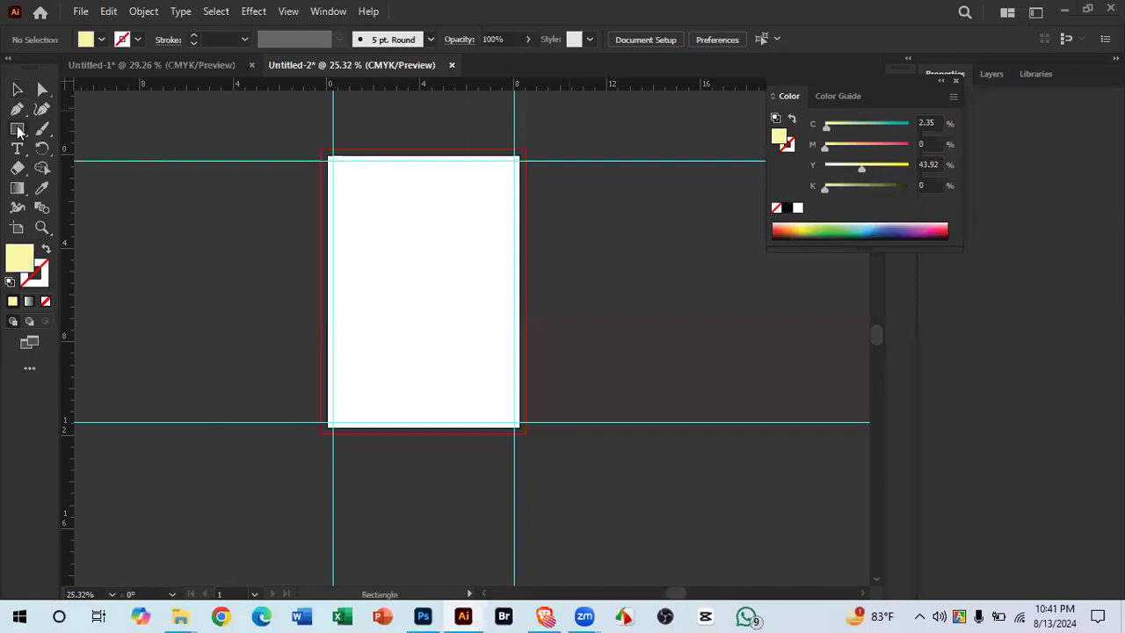
left_click(490, 198)
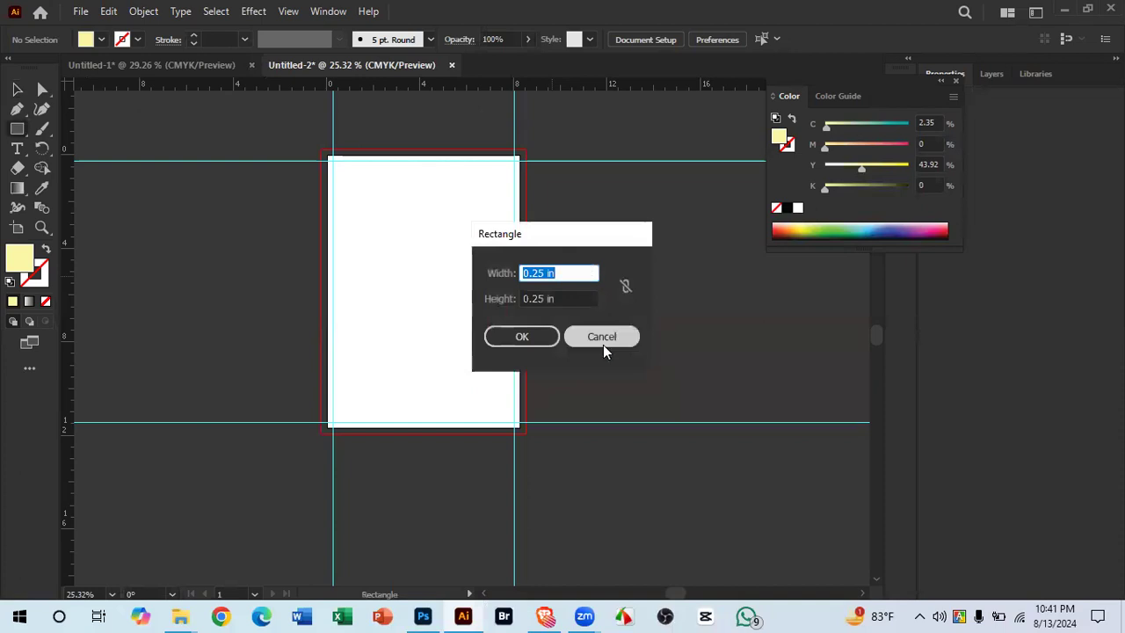
left_click_drag(362, 171, 452, 206)
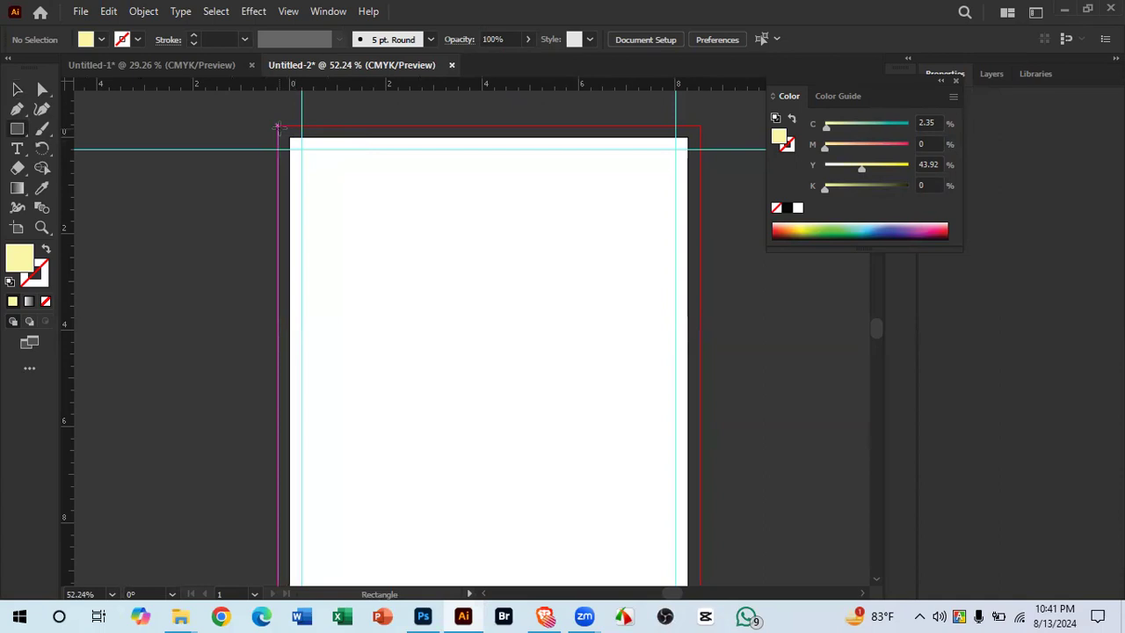
left_click_drag(278, 125, 699, 537)
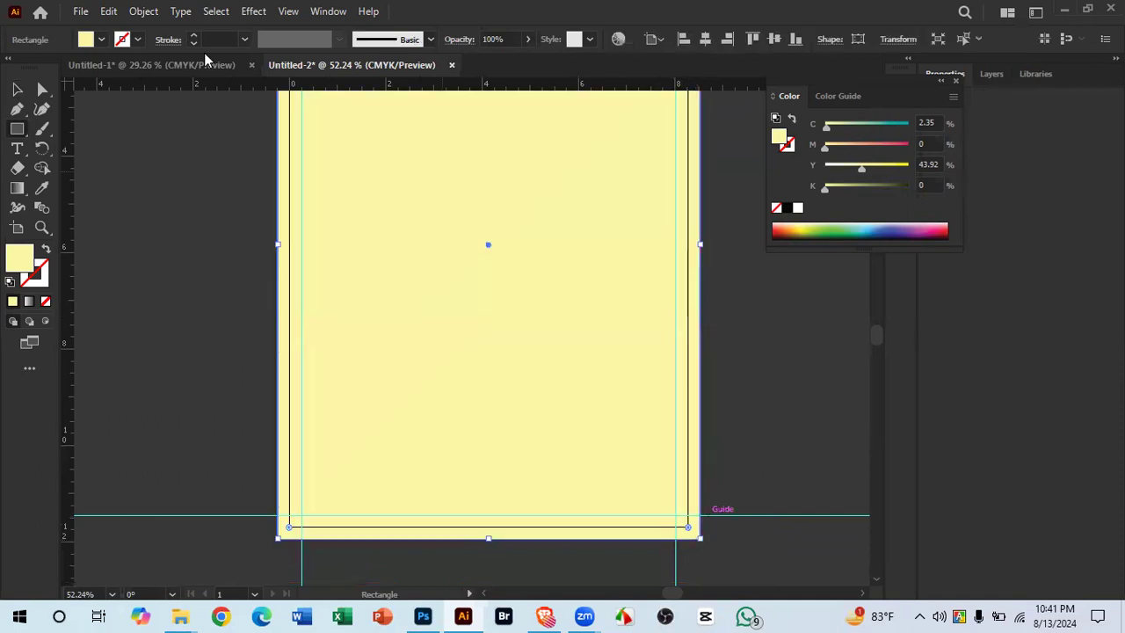
Step: Change the background rectangle's fill to white
left_click(119, 168)
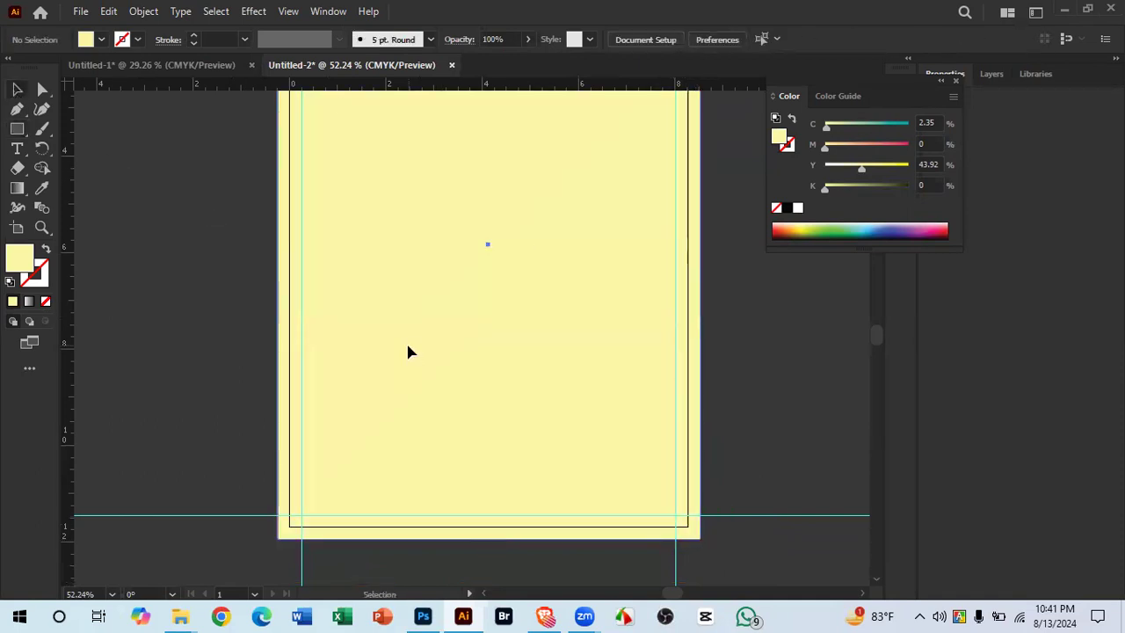
left_click(408, 345)
left_click(796, 208)
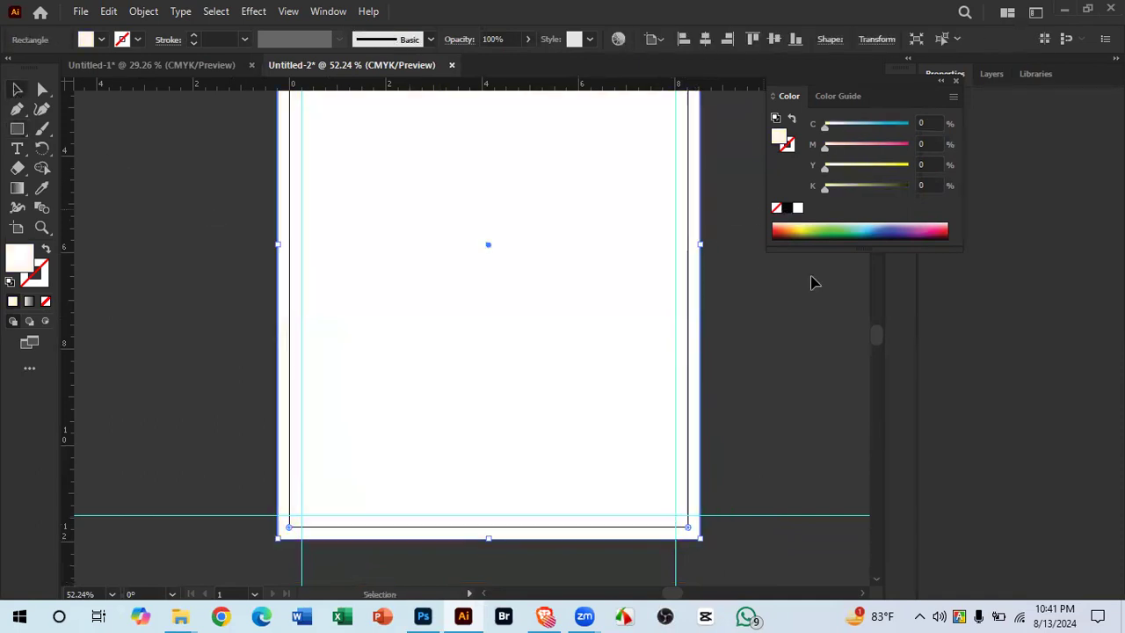
left_click(799, 323)
Step: Examine how the white background's edges line up with the bleed, artboard border and margin guides
scroll(687, 489, "up", 6)
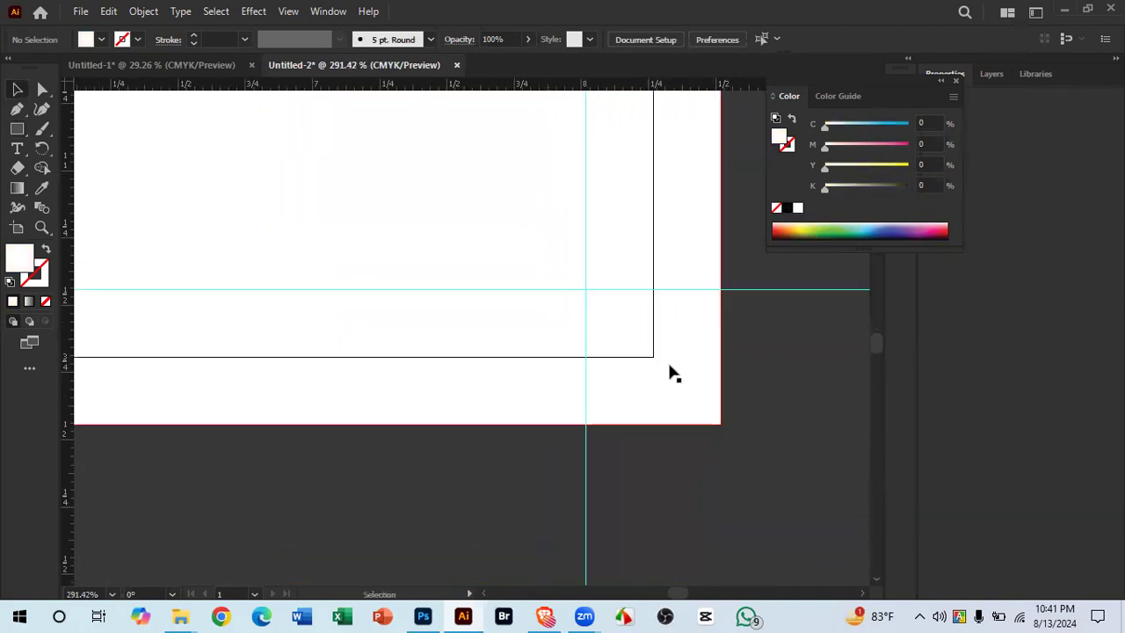
scroll(449, 349, "down", 4)
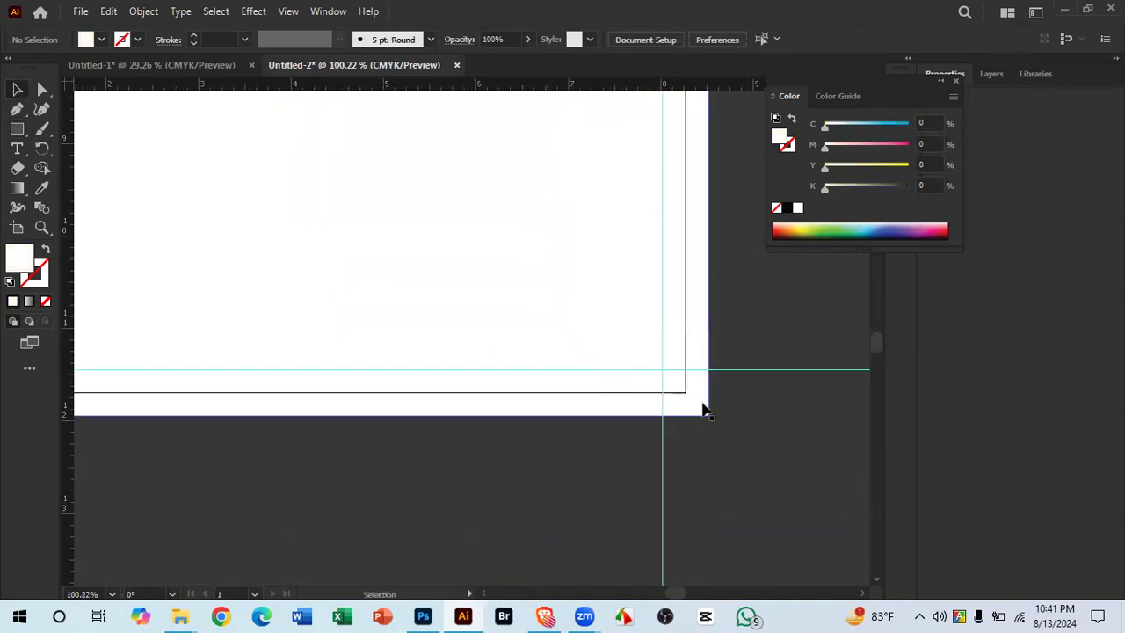
scroll(630, 391, "down", 4)
scroll(582, 454, "up", 2)
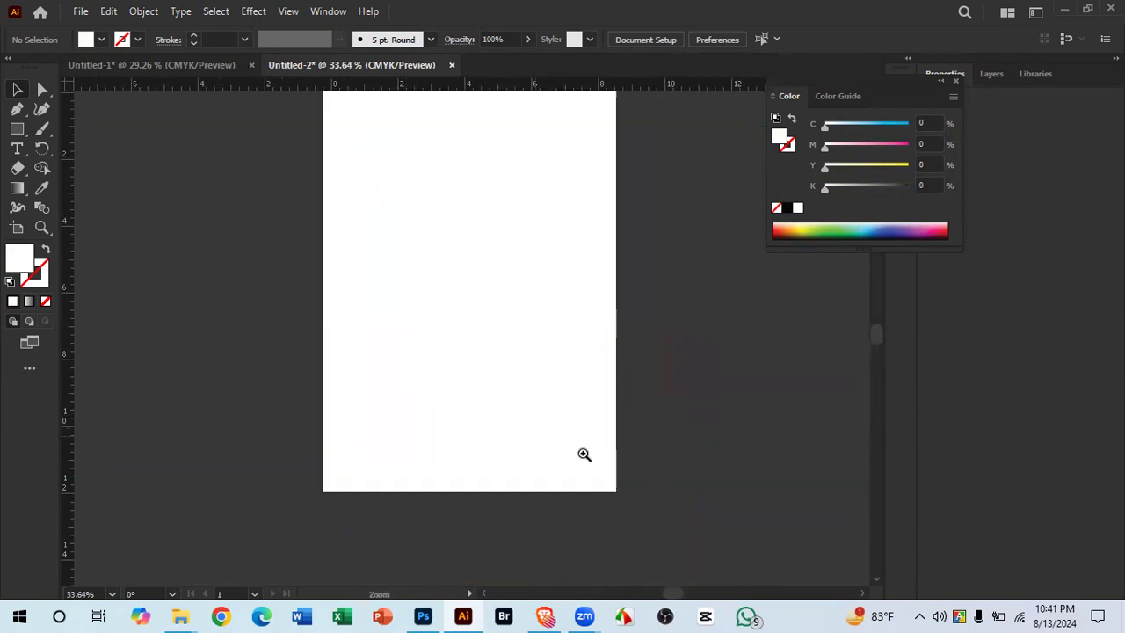
left_click_drag(578, 422, 539, 448)
scroll(661, 345, "down", 1)
left_click(477, 202)
left_click(580, 253)
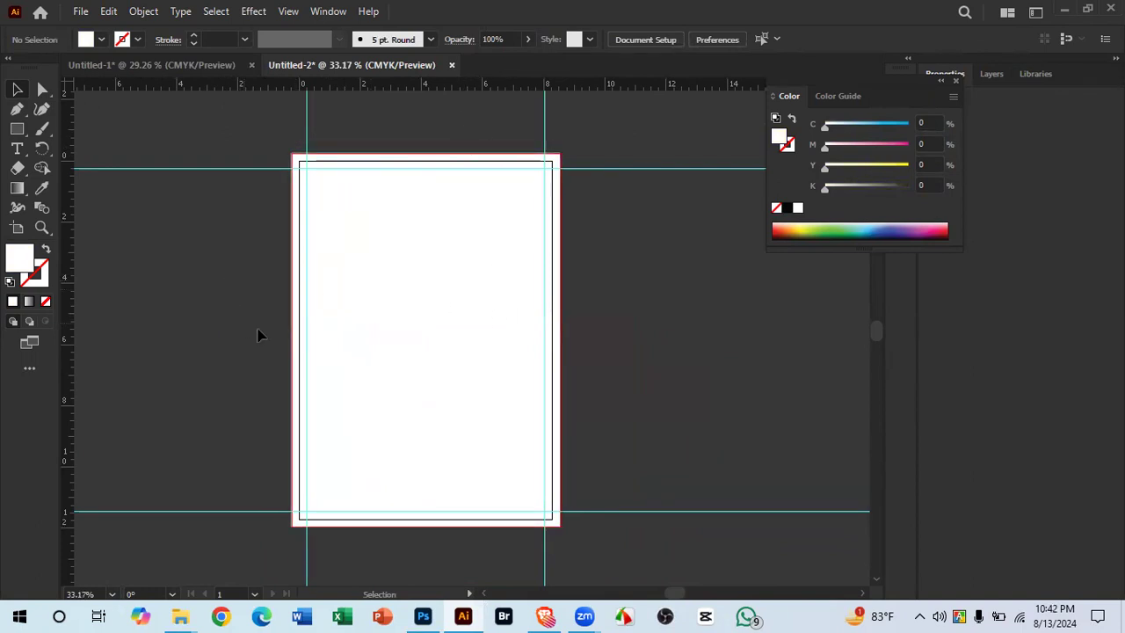
Step: Lock the white background rectangle
left_click(396, 336)
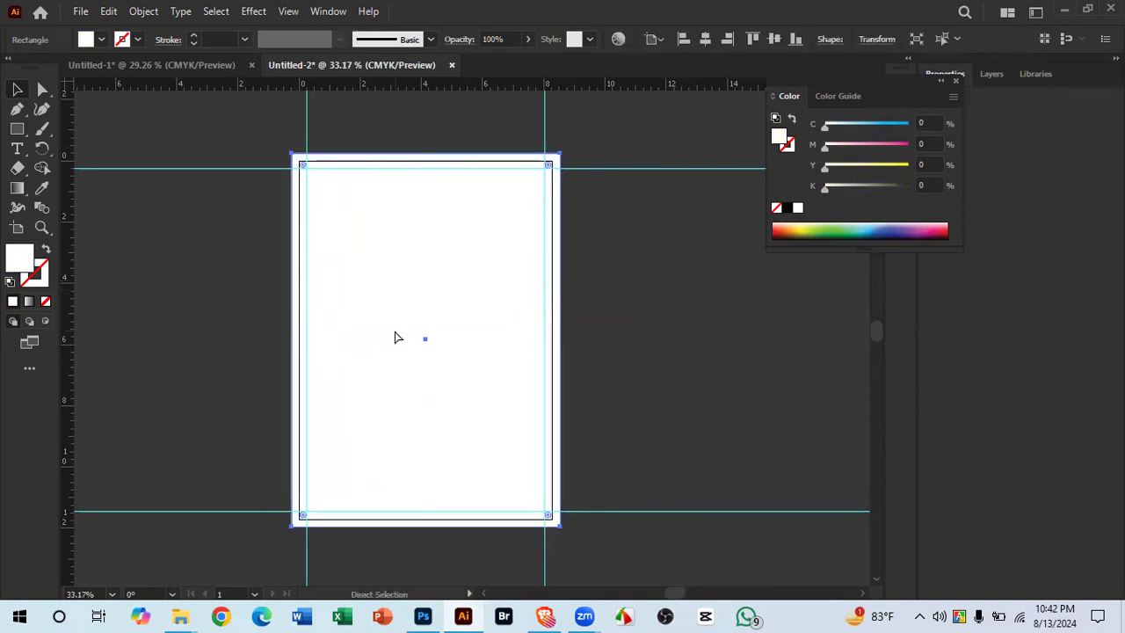
key("ctrl+2")
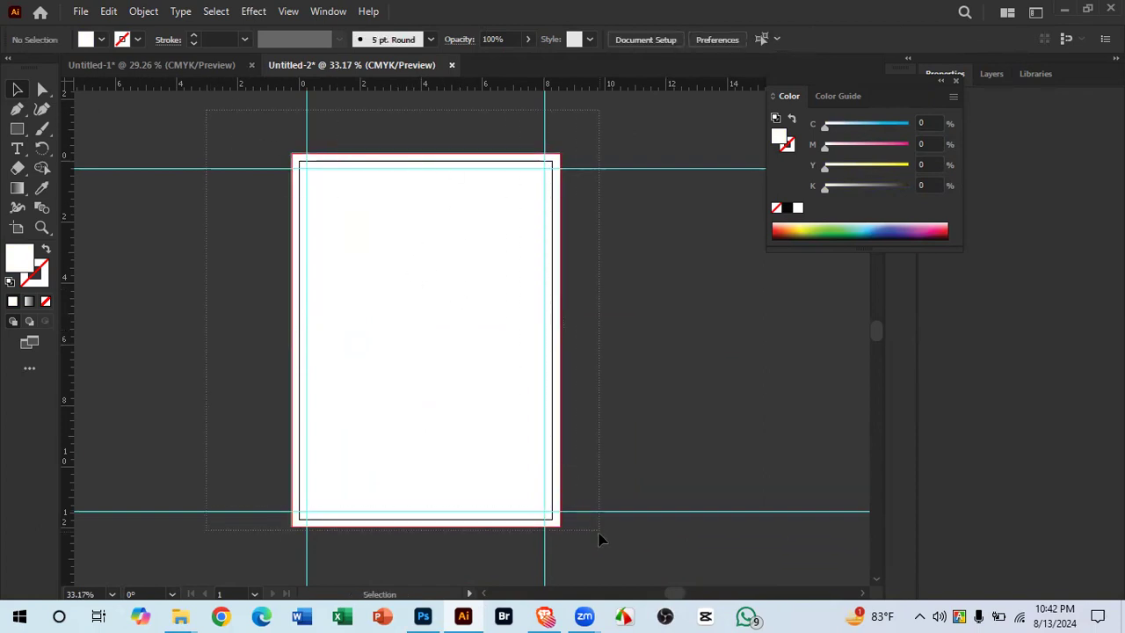
Step: Lock all the margin guides in the new CV document
key("ctrl+a")
right_click(508, 328)
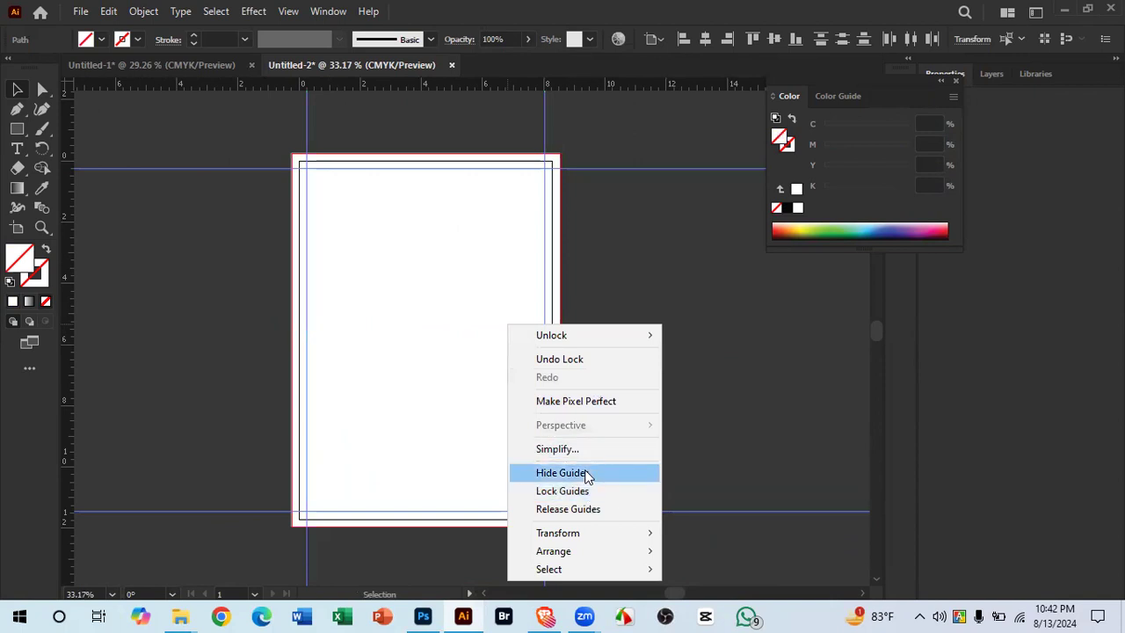
left_click(562, 491)
left_click_drag(585, 400, 829, 529)
left_click_drag(629, 443, 400, 333)
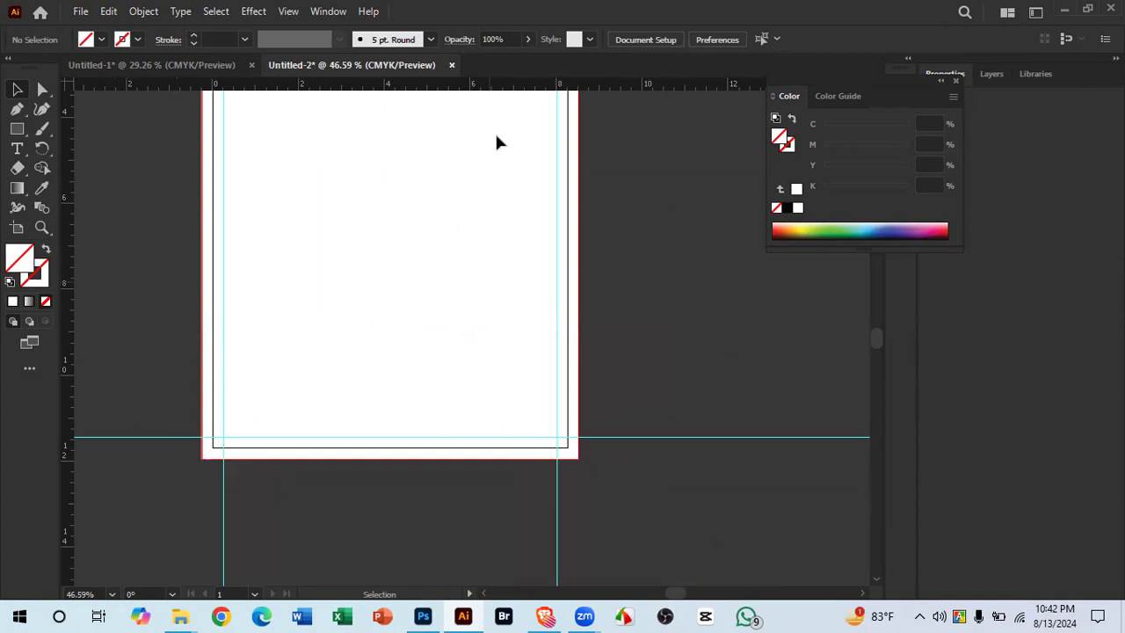
scroll(465, 155, "up", 3)
Step: Switch to the Untitled-1 document and examine the layout of the finished CV design
left_click(183, 66)
left_click_drag(424, 292, 746, 408)
left_click_drag(352, 183, 387, 307)
mouse_move(353, 315)
left_mouse_down()
mouse_move(293, 321)
mouse_move(442, 334)
mouse_move(339, 303)
left_mouse_up()
left_click_drag(466, 387, 431, 282)
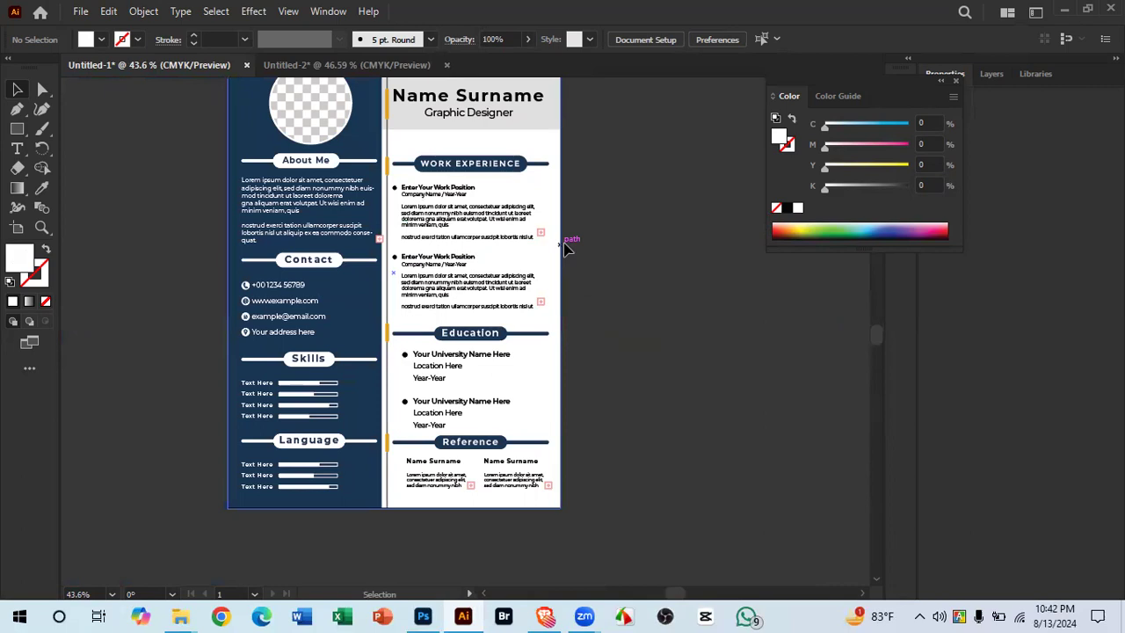
left_click_drag(358, 497, 586, 504)
left_click_drag(518, 482, 414, 434)
Step: Try to move the whole CV artwork off its artboard, and undo that move
left_click(415, 442)
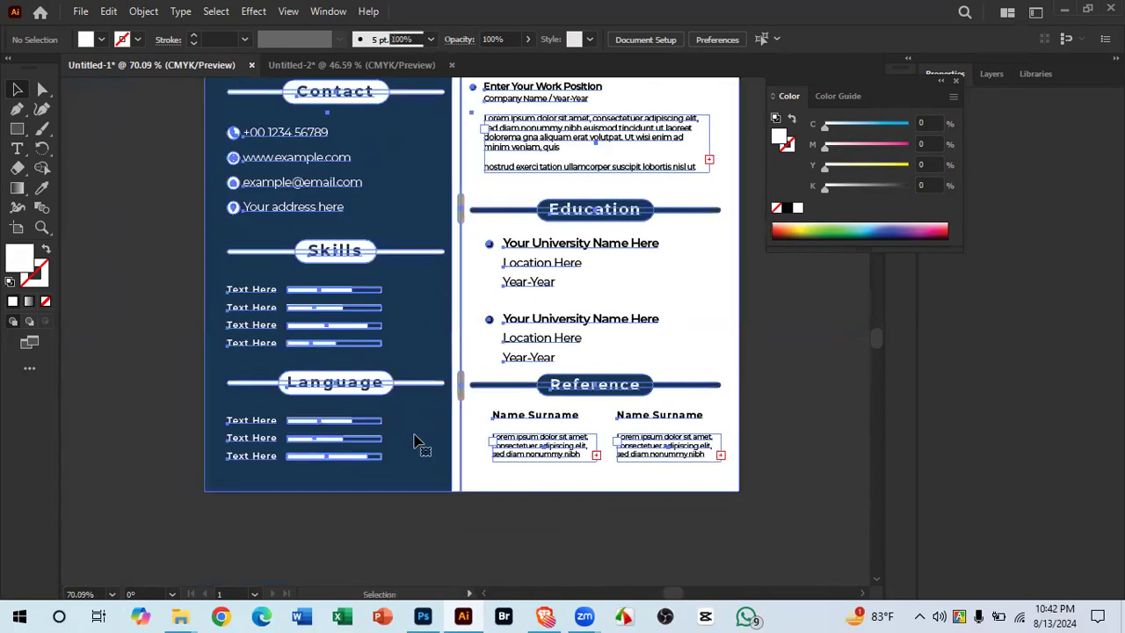
left_click_drag(579, 413, 741, 387)
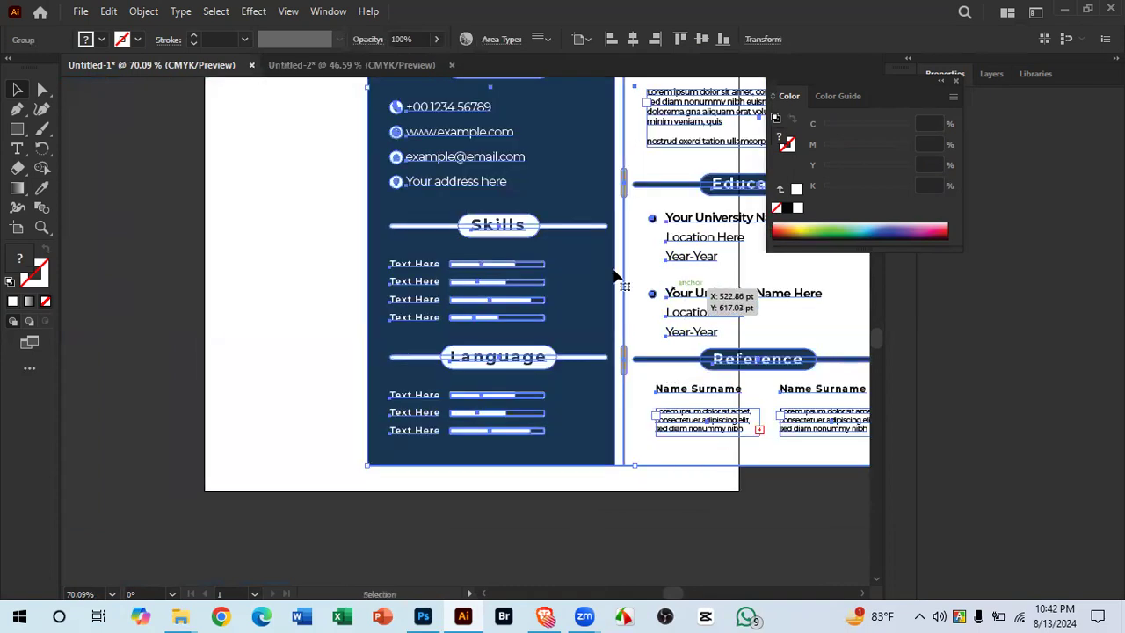
key("ctrl+z")
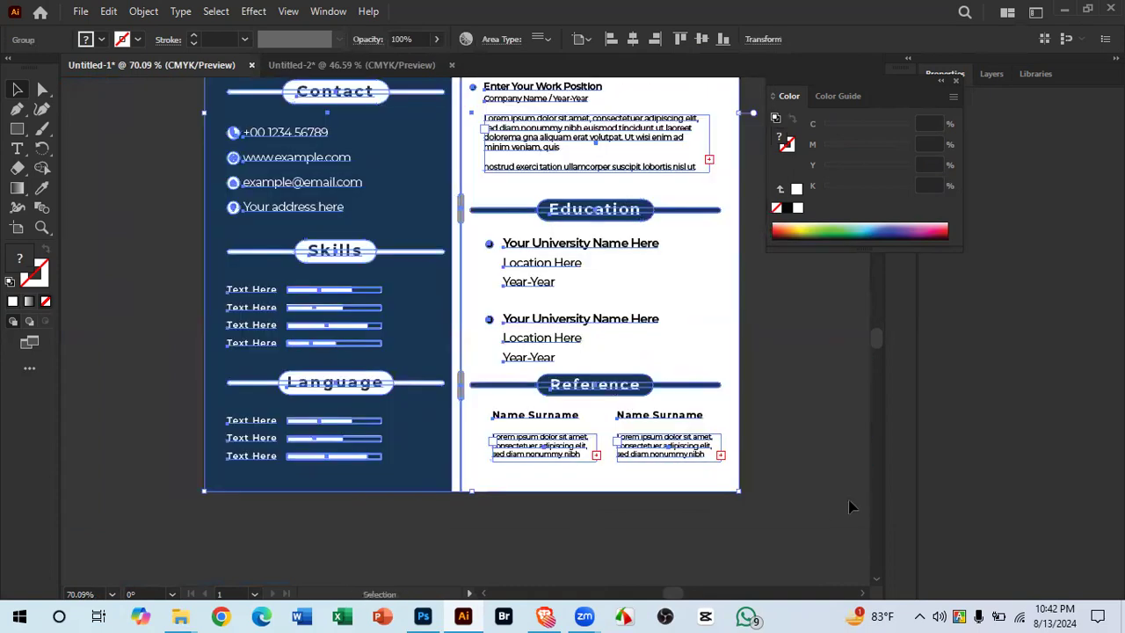
left_click(759, 341)
left_click_drag(641, 396, 588, 371)
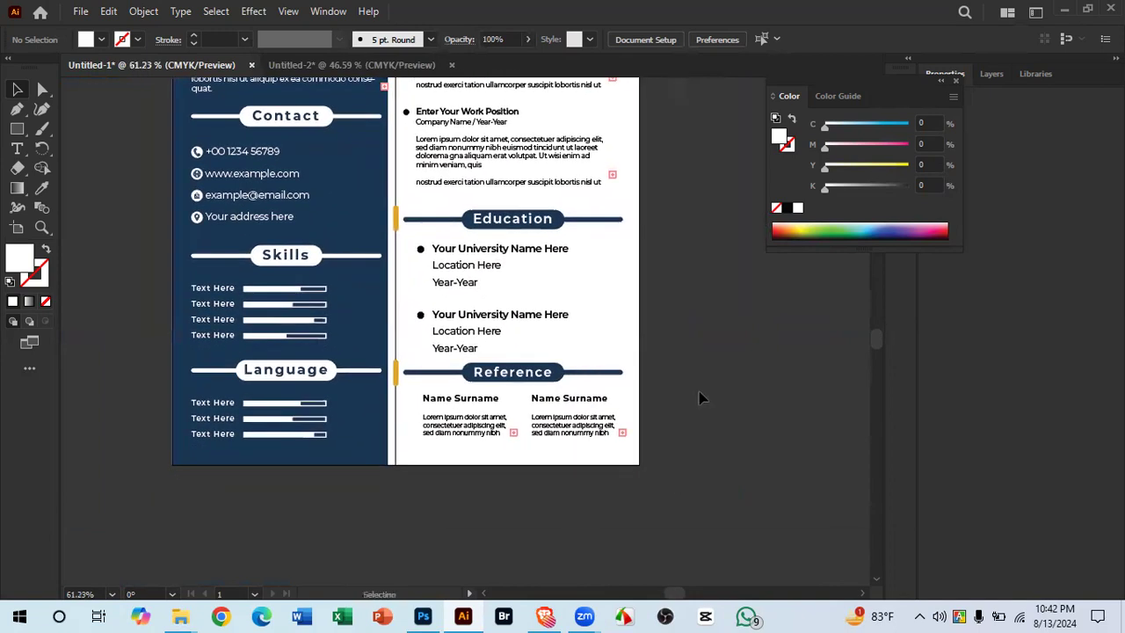
Step: Ungroup the whole CV artwork, including the group nested directly inside it
left_click(362, 398)
right_click(362, 399)
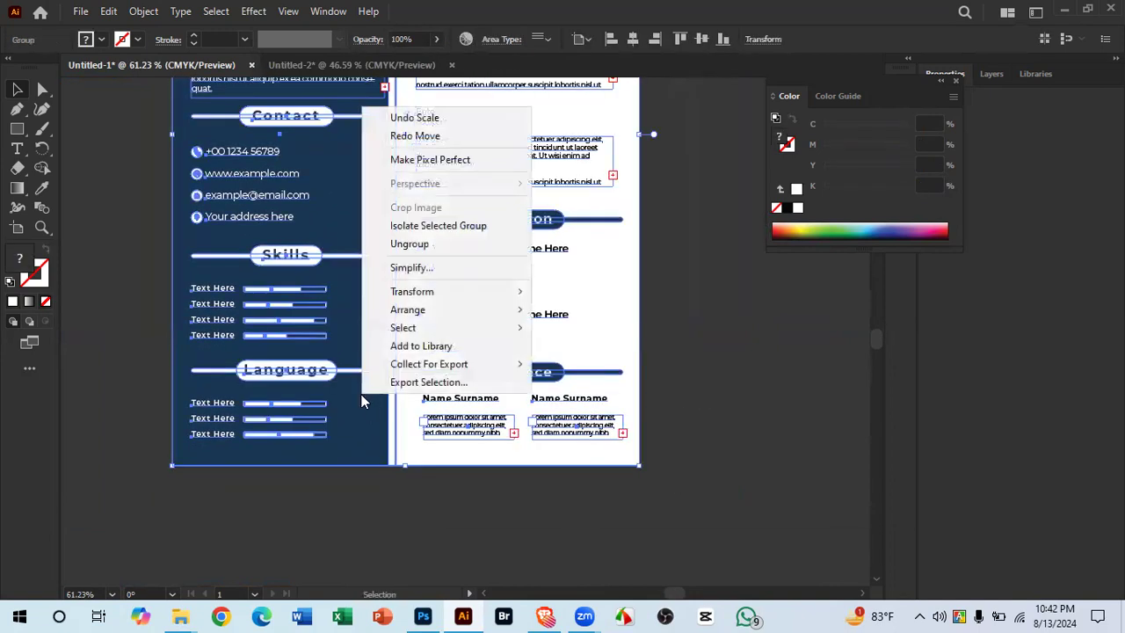
left_click(496, 243)
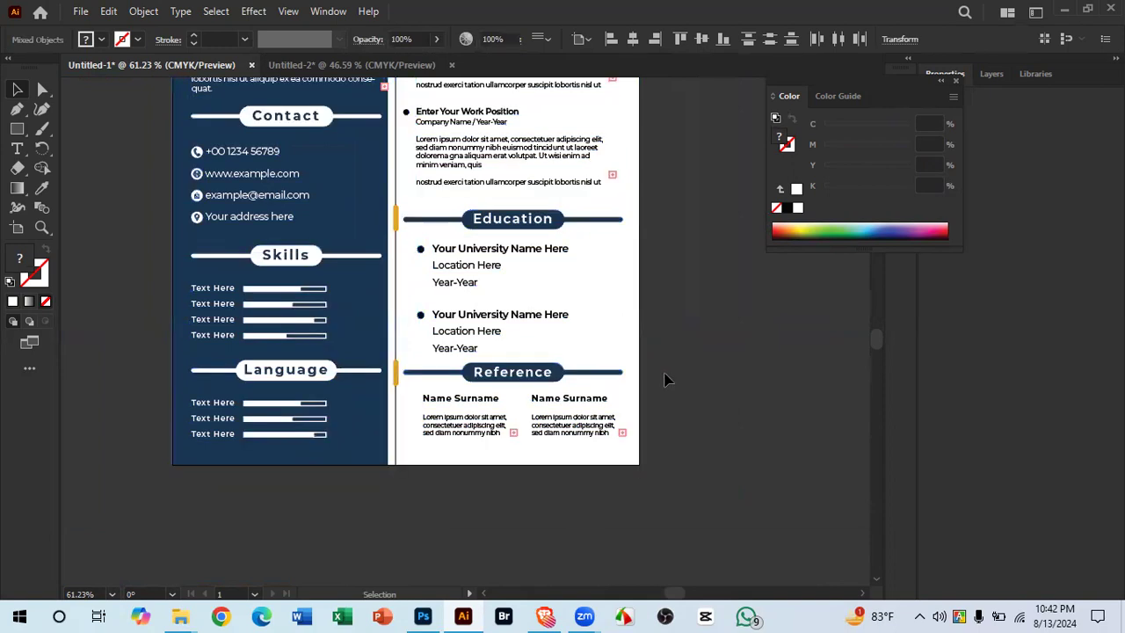
left_click(665, 379)
left_click_drag(372, 447, 308, 521)
key("ctrl+z")
left_click_drag(608, 345, 405, 234)
right_click(406, 233)
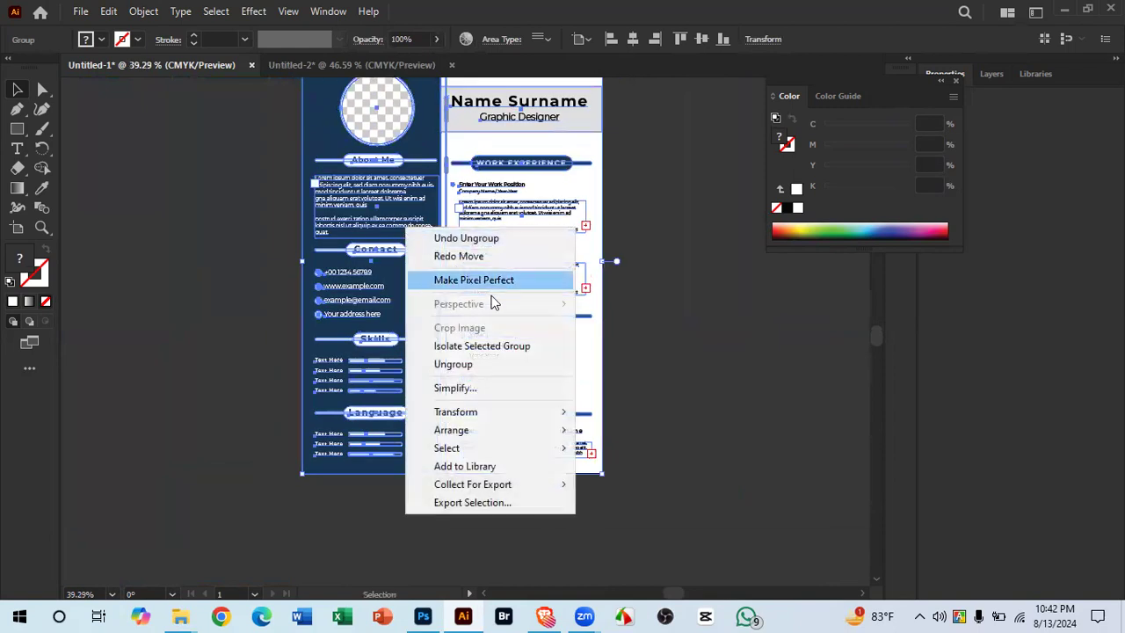
left_click(492, 372)
Step: Ungroup the right column's content and the left column's content into separate sections
left_click(539, 385)
right_click(529, 380)
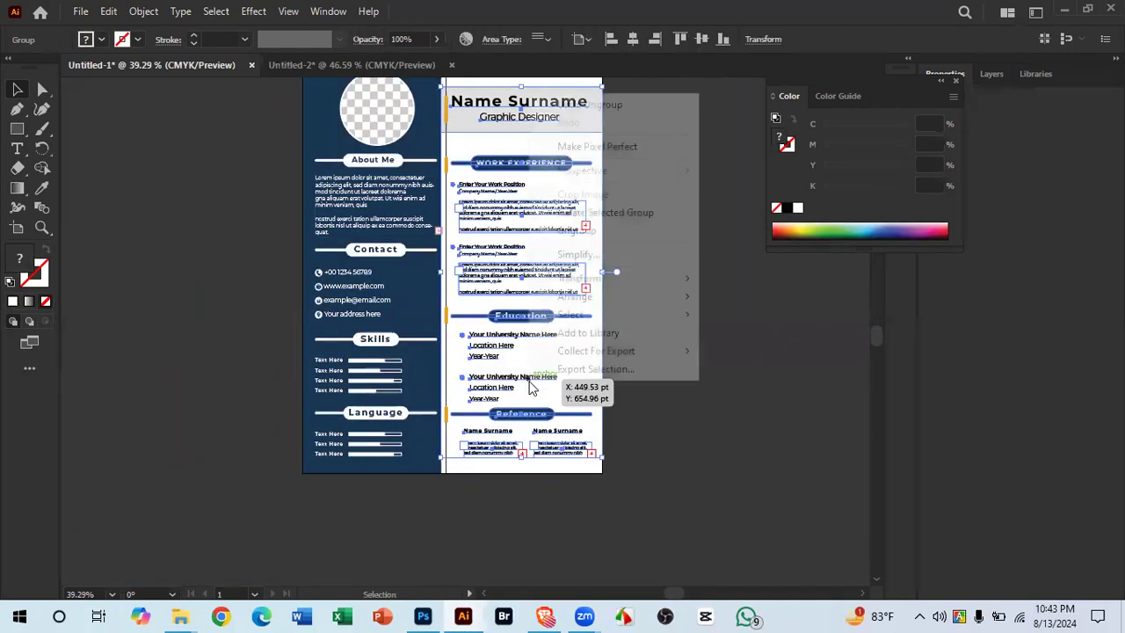
left_click(619, 230)
left_click(681, 347)
left_click(404, 207)
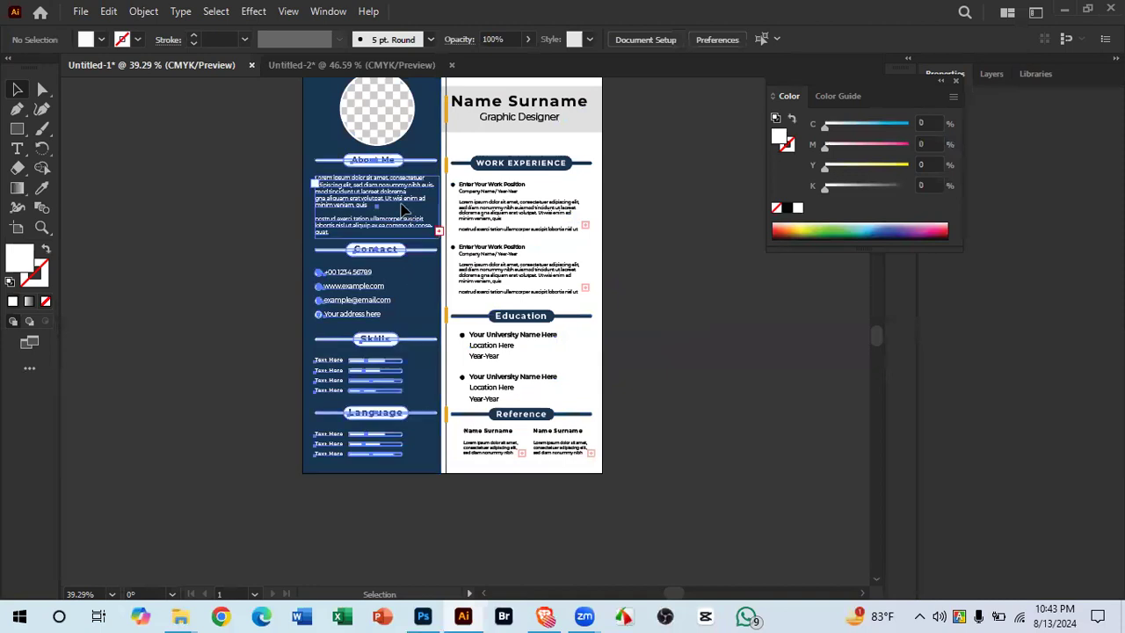
right_click(403, 207)
left_click(499, 348)
left_click(700, 361)
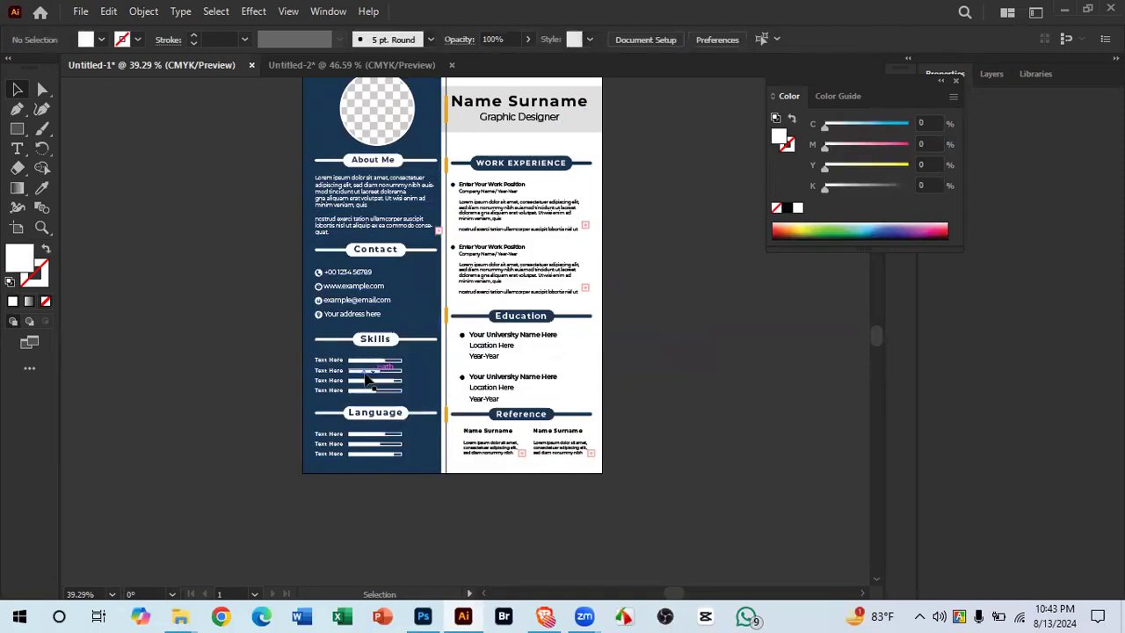
Step: Ungroup the Skills section and the Contact section in the blue column
left_click(386, 369)
right_click(393, 369)
left_click(413, 224)
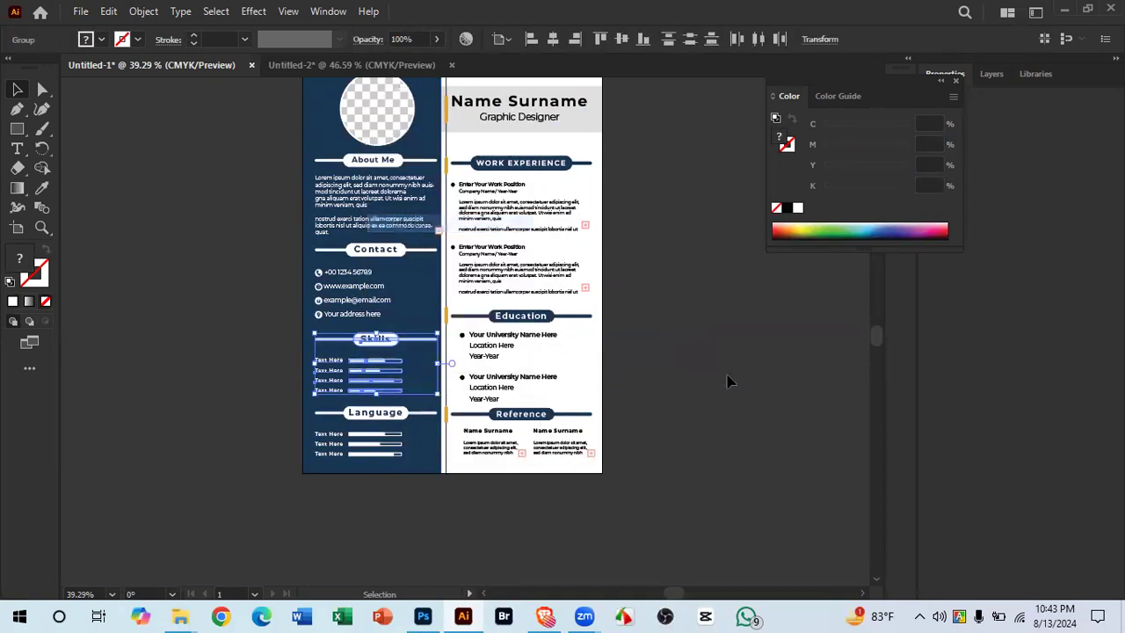
left_click(729, 376)
left_click(383, 252)
right_click(383, 252)
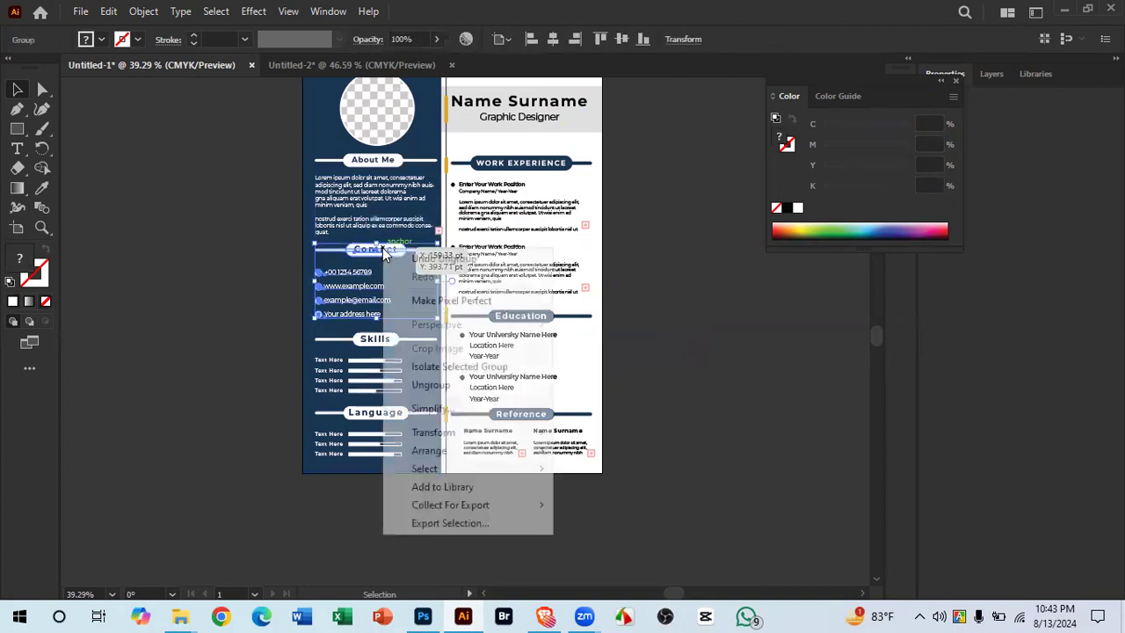
left_click(469, 387)
left_click(409, 463)
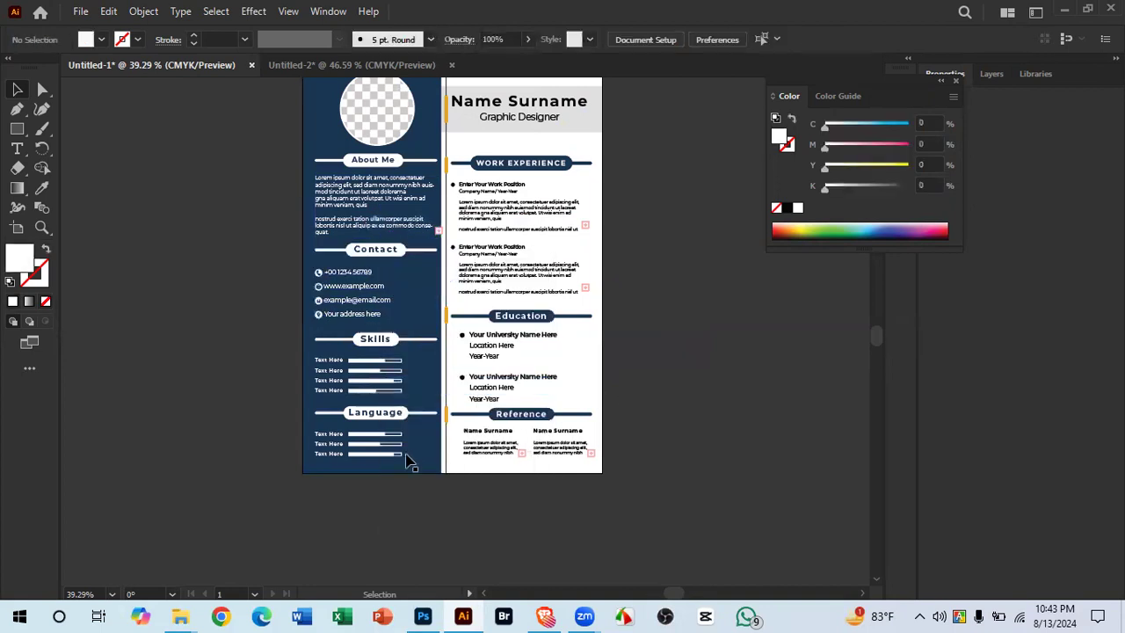
Step: Ungroup each of the two entries under the Reference heading
left_click(472, 446)
right_click(472, 447)
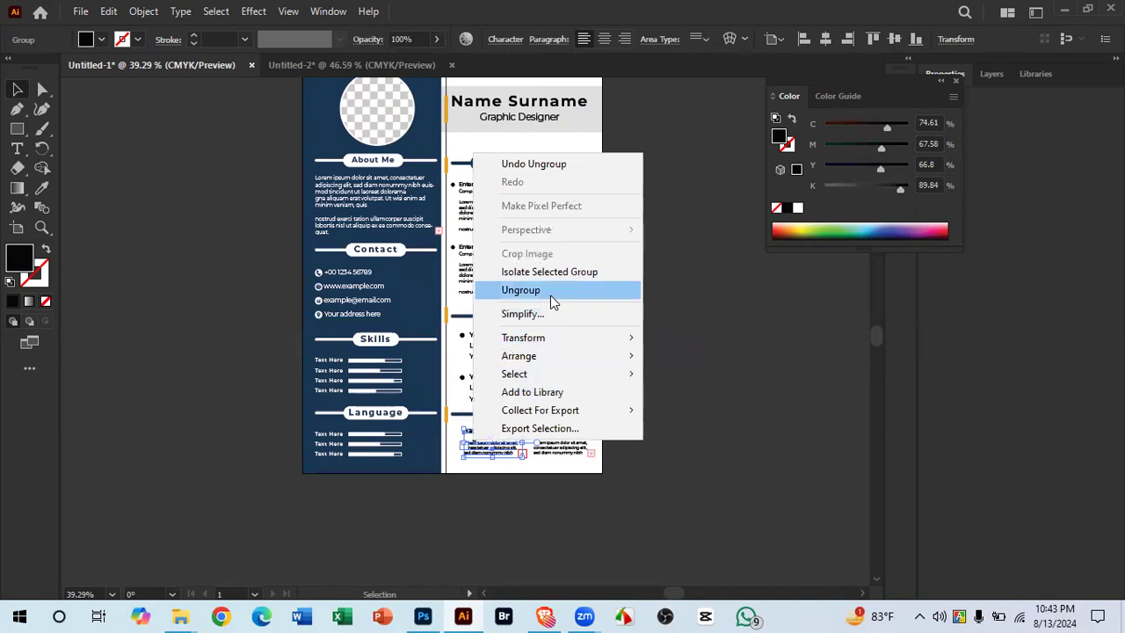
left_click(550, 296)
left_click(697, 414)
left_click(548, 447)
right_click(547, 447)
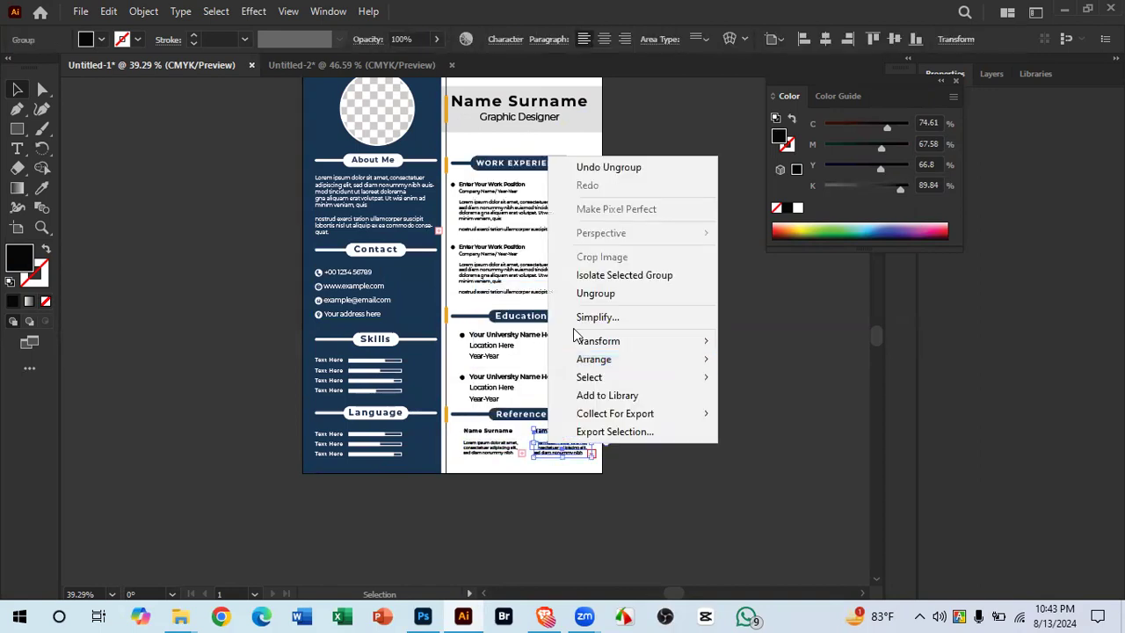
left_click(552, 294)
left_click(665, 384)
Step: Ungroup the Education section and the Work Experience section in the white column
left_click(507, 387)
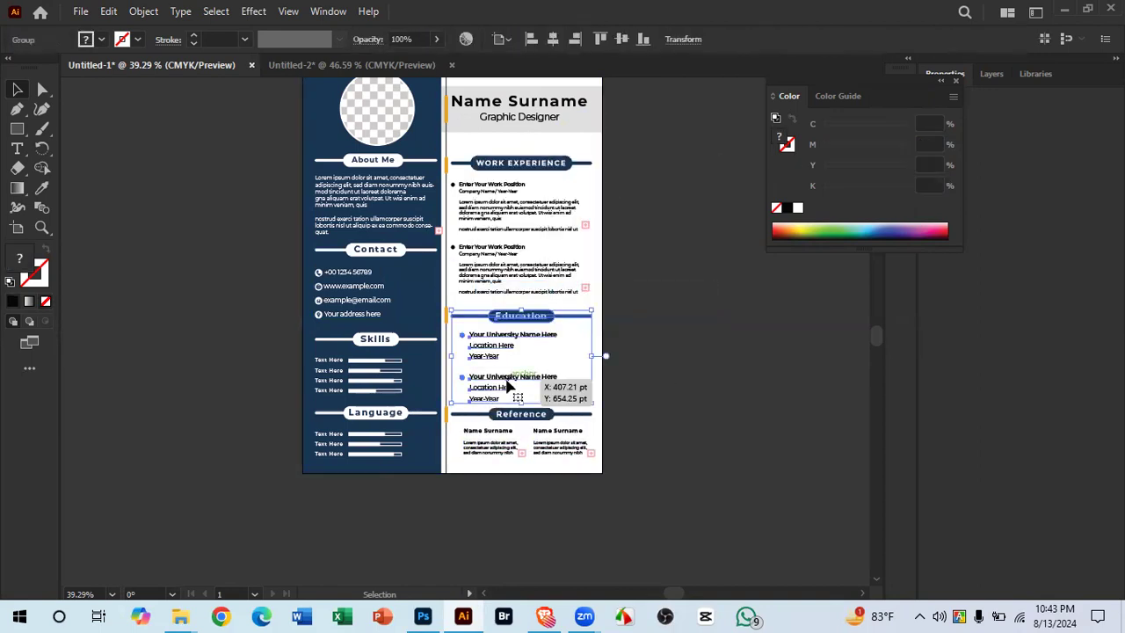
right_click(507, 386)
left_click(527, 229)
left_click(680, 322)
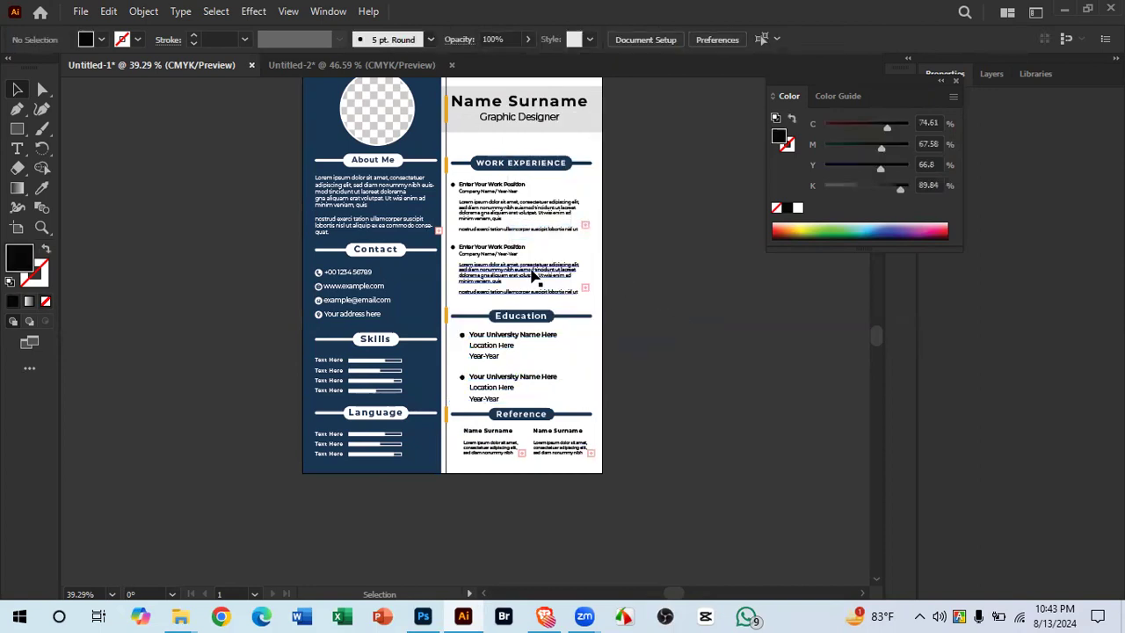
left_click(532, 277)
right_click(531, 272)
left_click(601, 411)
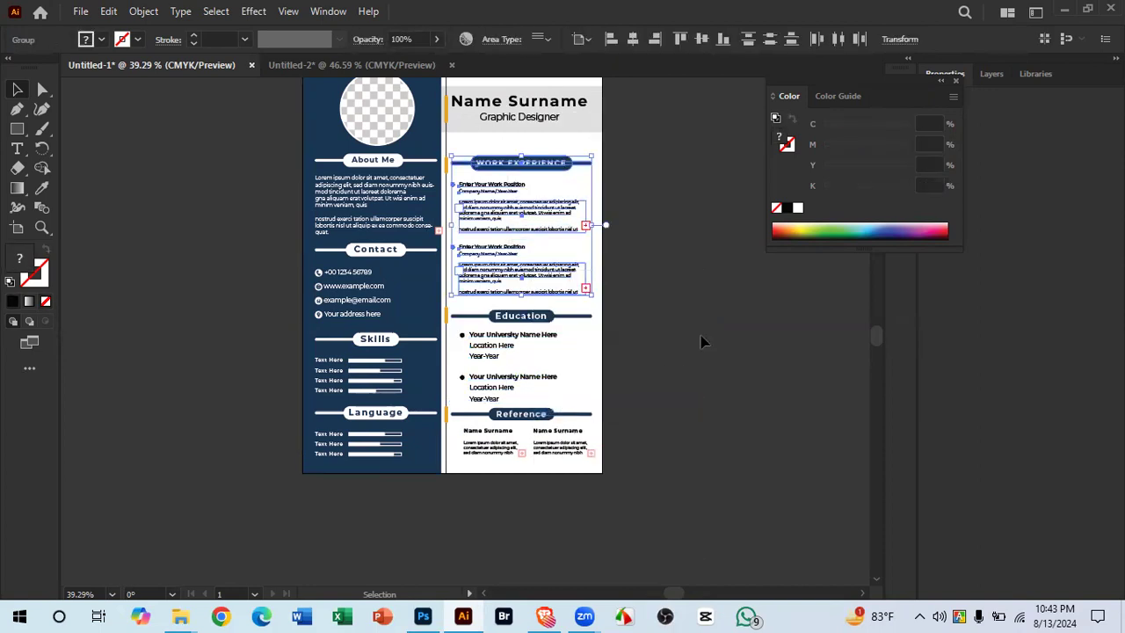
left_click(701, 341)
Step: Ungroup the first work position entry and the block of university entries under Education
left_click(513, 229)
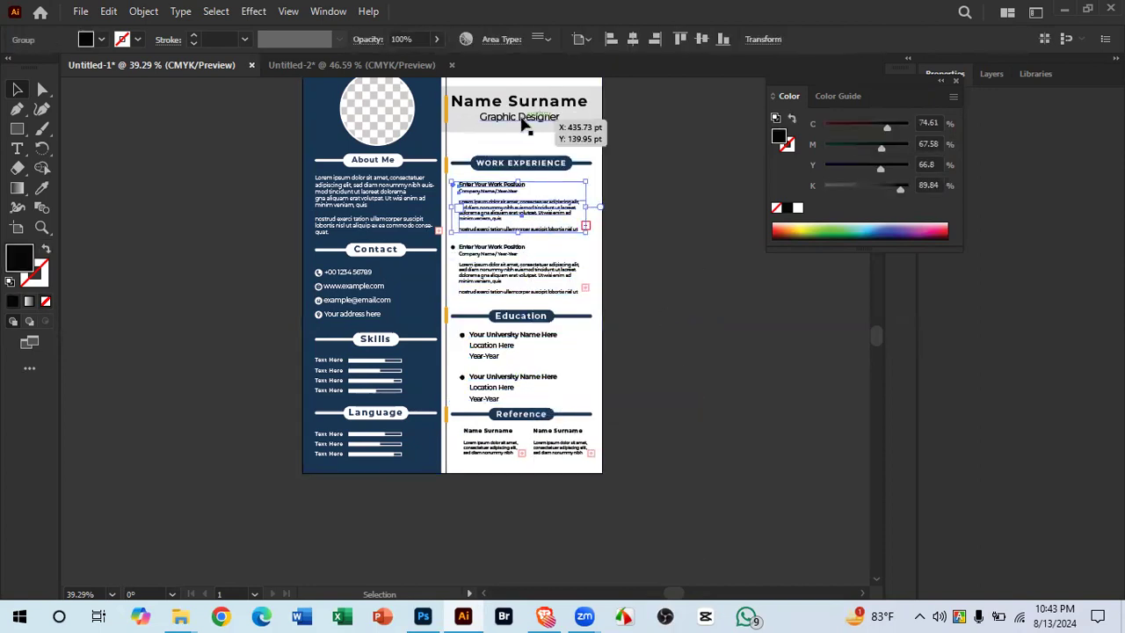
left_click(675, 315)
mouse_move(530, 251)
left_mouse_down()
mouse_move(557, 293)
mouse_move(515, 250)
left_mouse_up()
left_click(511, 189)
right_click(510, 190)
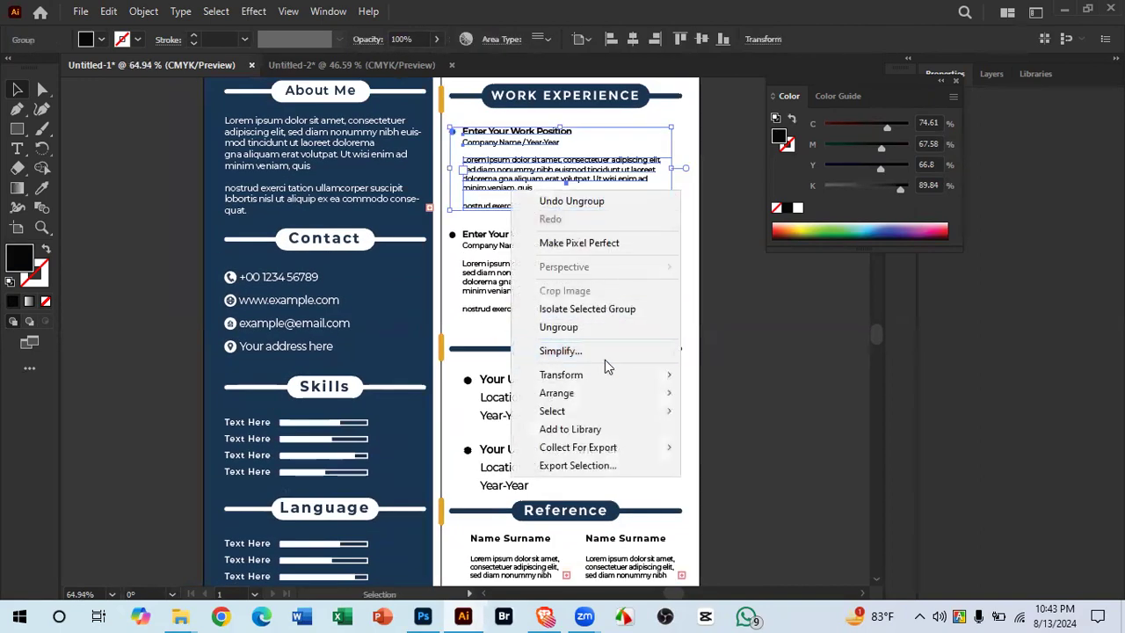
left_click(633, 331)
left_click(562, 383)
right_click(562, 383)
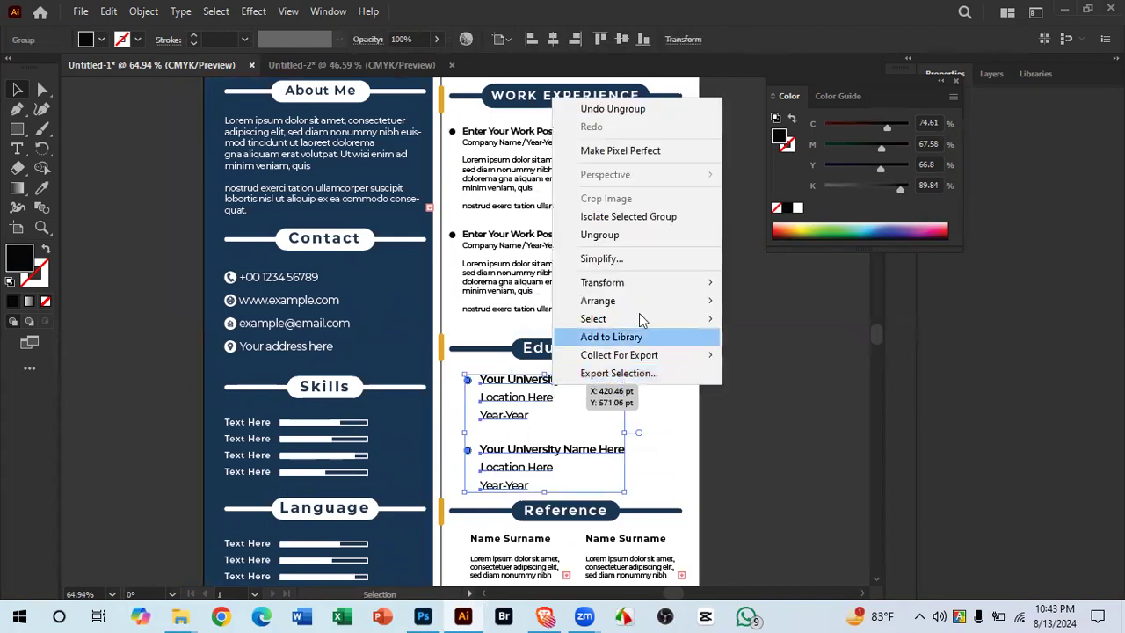
left_click(635, 241)
left_click(757, 404)
Step: Ungroup the rows of labels and level bars under the Skills heading
left_click_drag(587, 428, 560, 368)
left_click(446, 360)
right_click(446, 361)
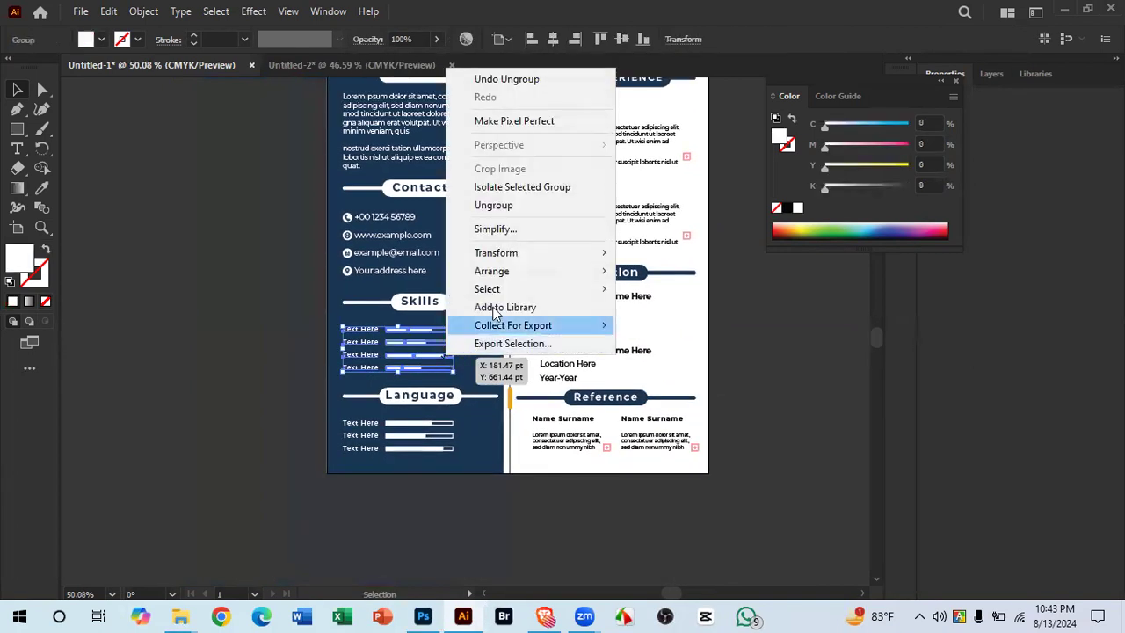
left_click(488, 204)
left_click(482, 518)
Step: Ungroup the Language section and its rows of labels and level bars
left_click(451, 446)
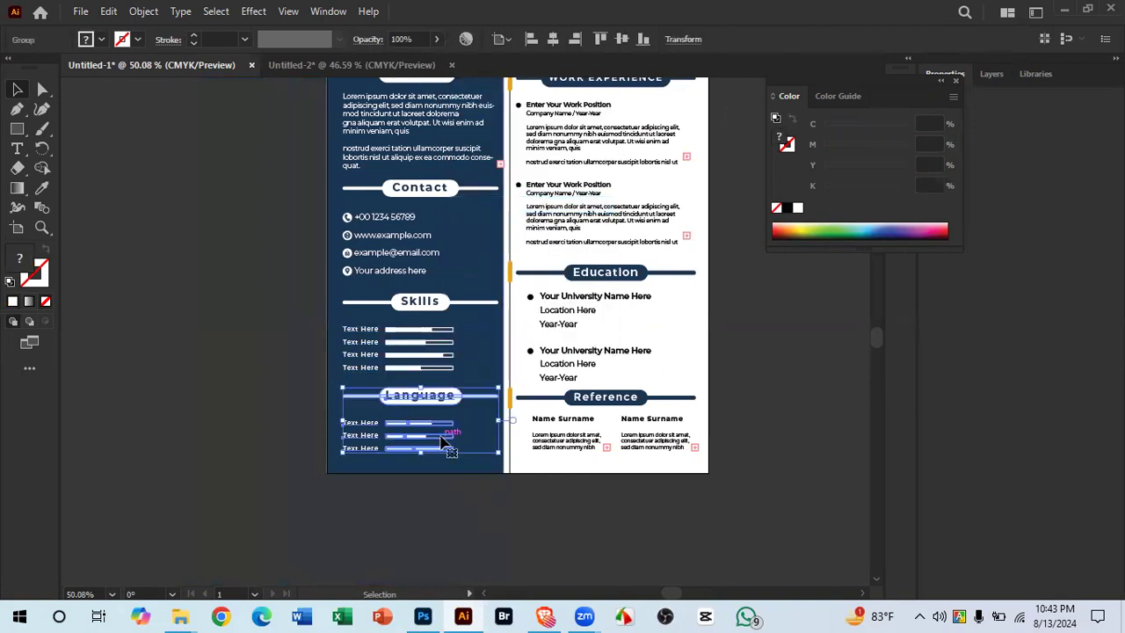
right_click(452, 446)
left_click(522, 286)
left_click(456, 486)
left_click(435, 450)
right_click(434, 450)
left_click(506, 306)
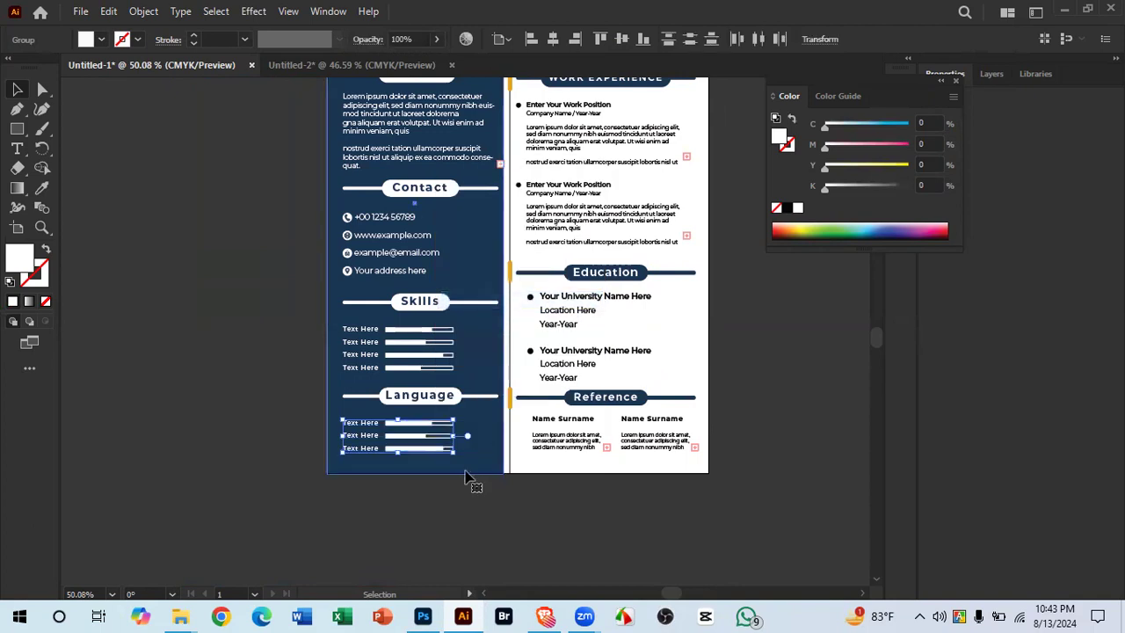
left_click(467, 473)
left_click(475, 510)
Step: Ungroup the block of icons and contact details under the Contact heading
left_click(409, 358)
right_click(409, 358)
left_click(272, 318)
left_click(414, 263)
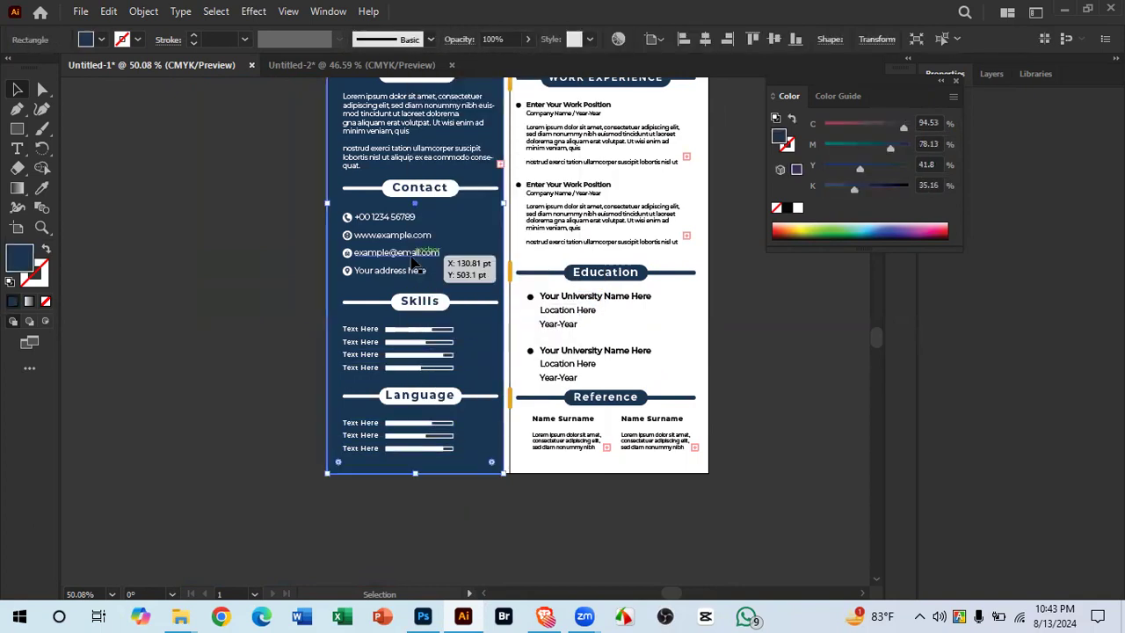
left_click(414, 257)
right_click(414, 258)
left_click(496, 394)
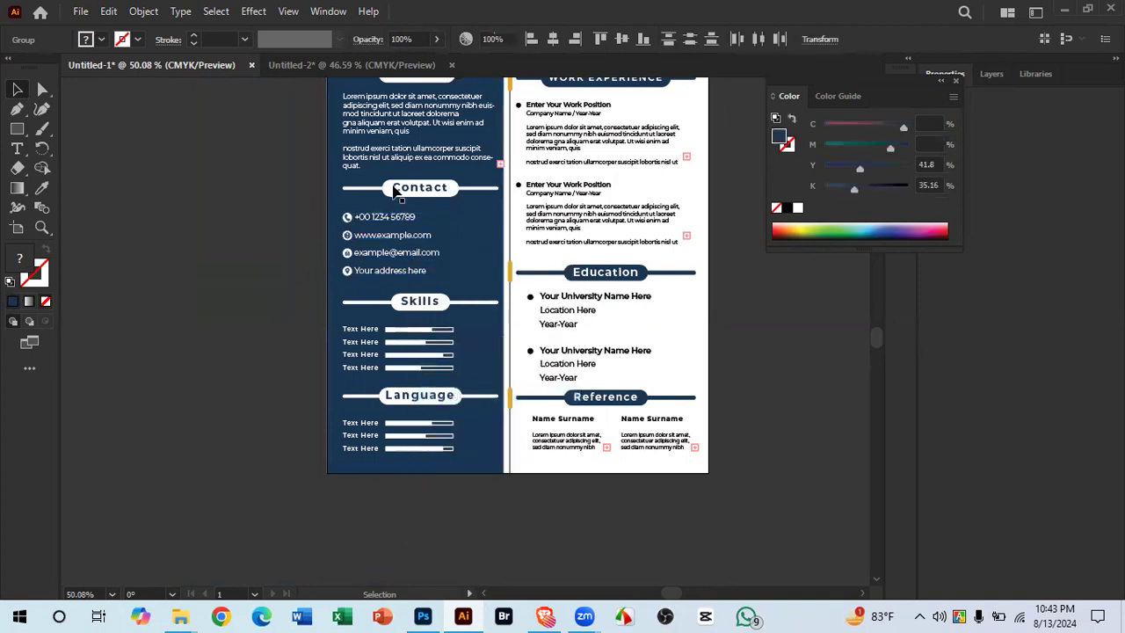
Step: Ungroup the About Me section and the remaining group near the top of the blue column
left_click(409, 158)
right_click(409, 159)
left_click(452, 295)
left_click(289, 250)
scroll(395, 235, "down", 2)
left_click_drag(397, 235, 385, 338)
left_click(385, 216)
right_click(385, 216)
left_click(433, 350)
left_click(263, 268)
Step: Draw a small swatch square beside the CV artboard, filled with the sidebar's navy blue
scroll(447, 226, "up", 2)
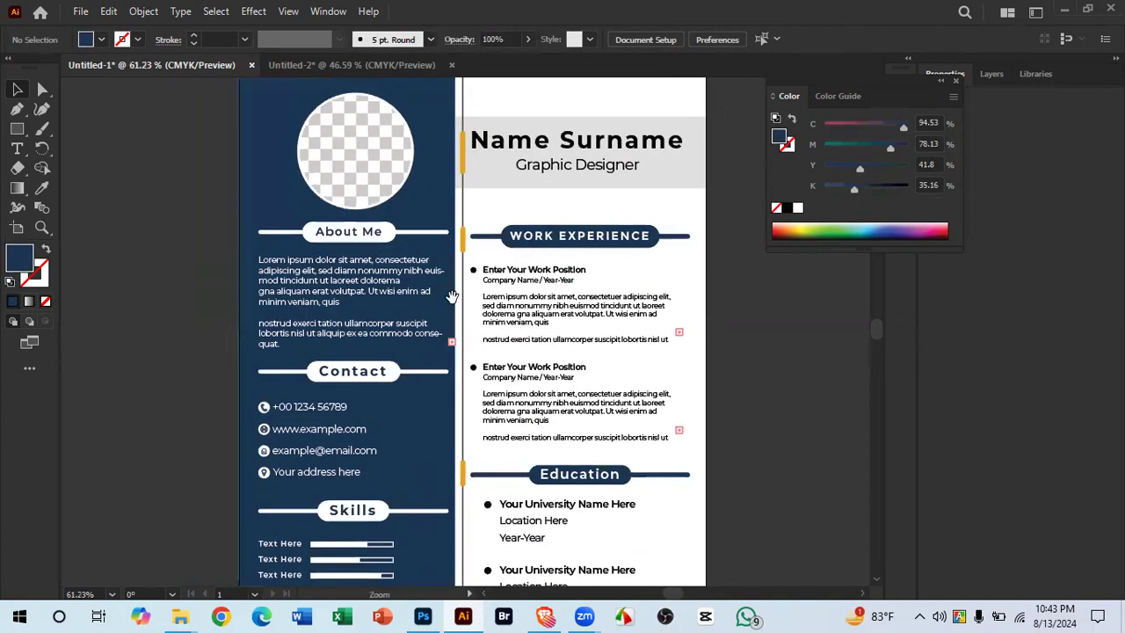
scroll(447, 226, "down", 2)
scroll(527, 263, "down", 2)
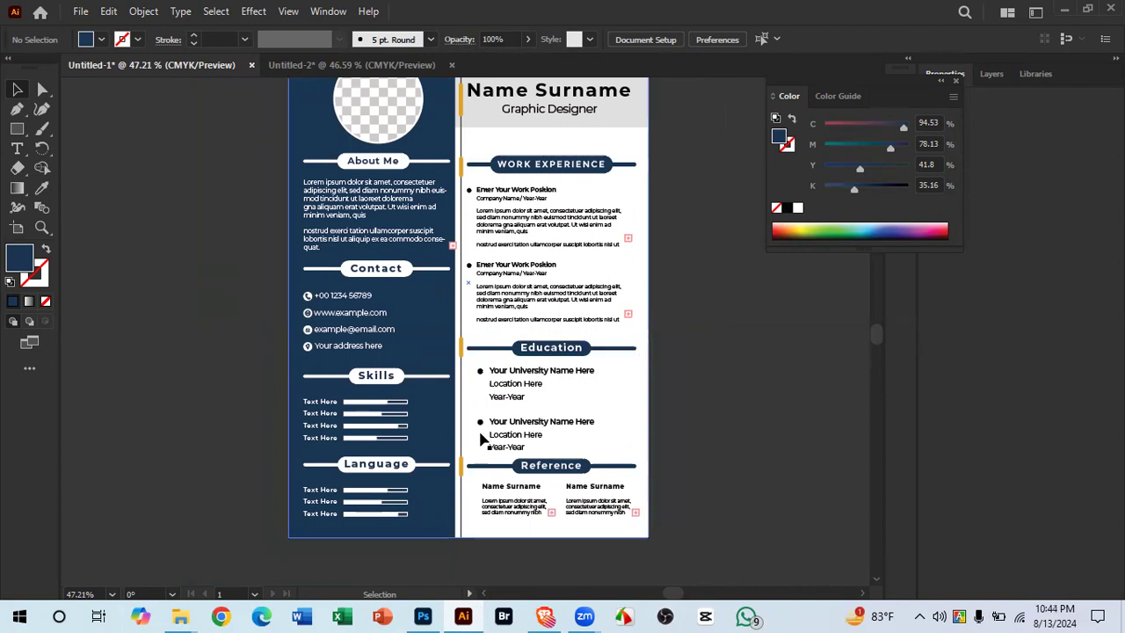
left_click_drag(496, 465, 435, 332)
left_click_drag(397, 375, 513, 407)
left_click_drag(443, 388, 381, 422)
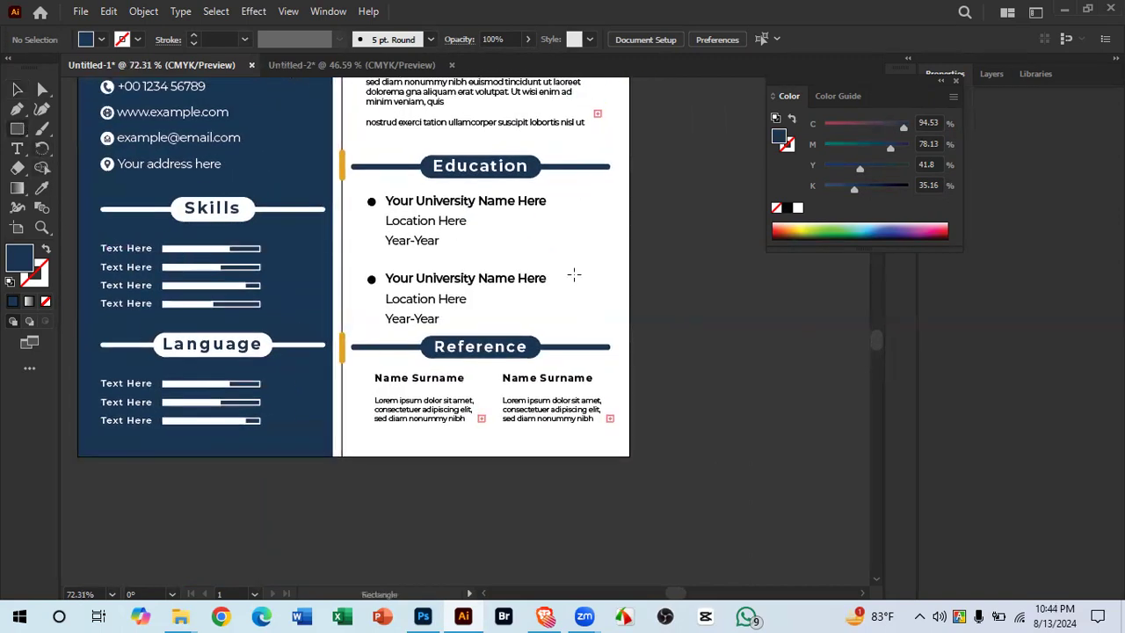
left_click_drag(677, 294, 722, 341)
left_click(41, 188)
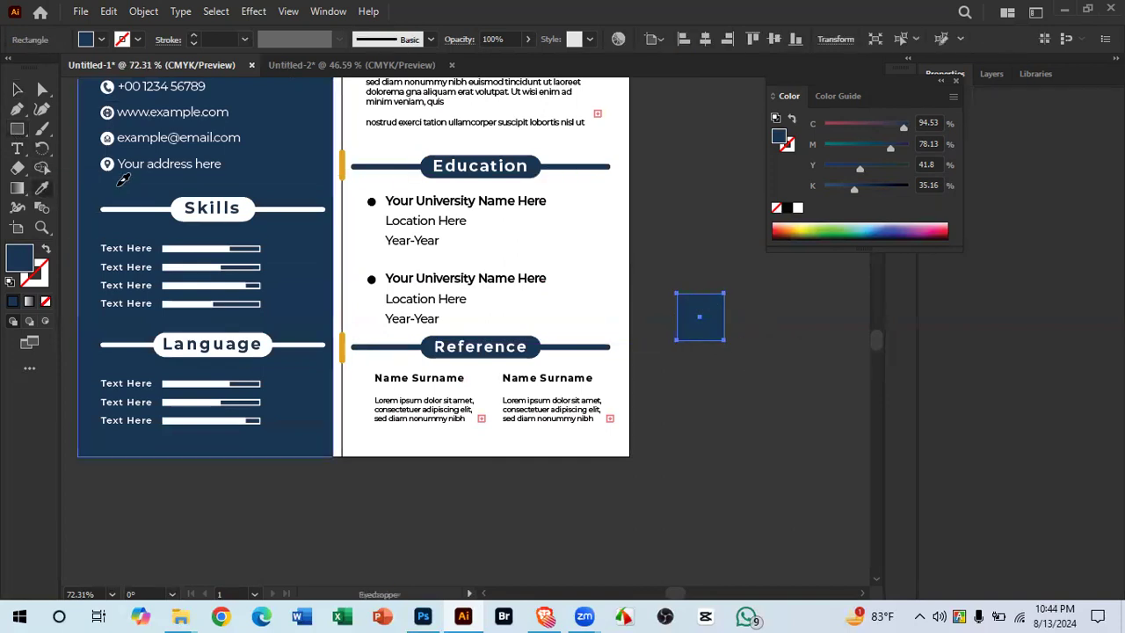
left_click(16, 88)
Step: Duplicate the navy swatch square just below itself and fill the copy with the Skills heading's white
left_click_drag(698, 329, 700, 353)
left_click(41, 188)
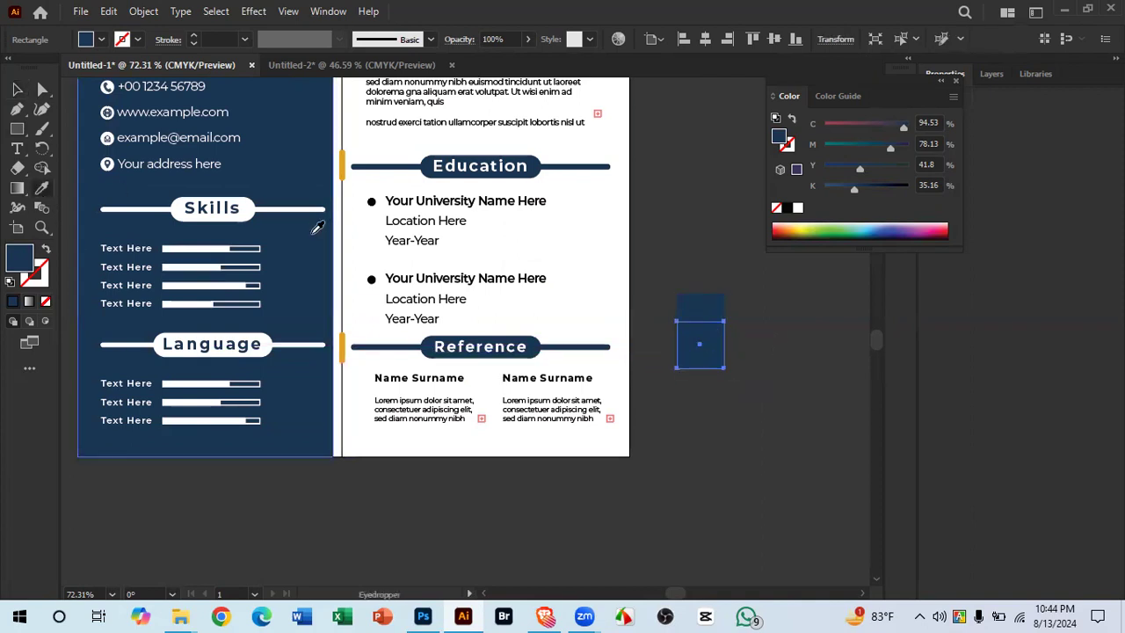
left_click(257, 213)
left_click(17, 90)
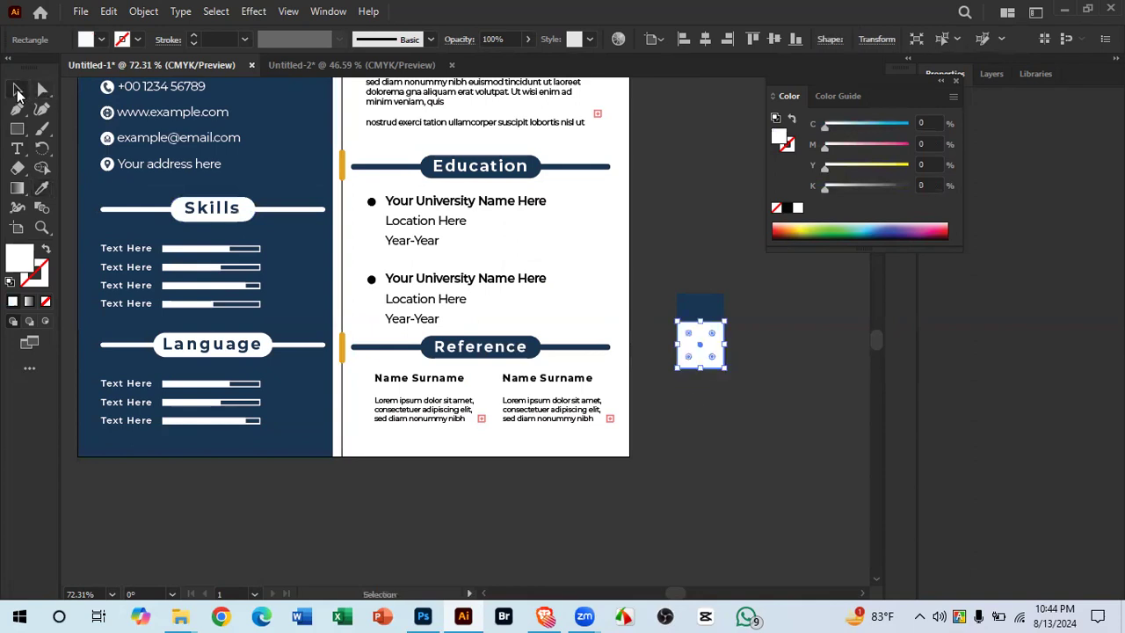
Step: Duplicate the white swatch square beside itself and try to sample the work experience body text's colour for the copy
left_click(705, 378)
left_click_drag(734, 354, 779, 401)
scroll(693, 407, "down", 4)
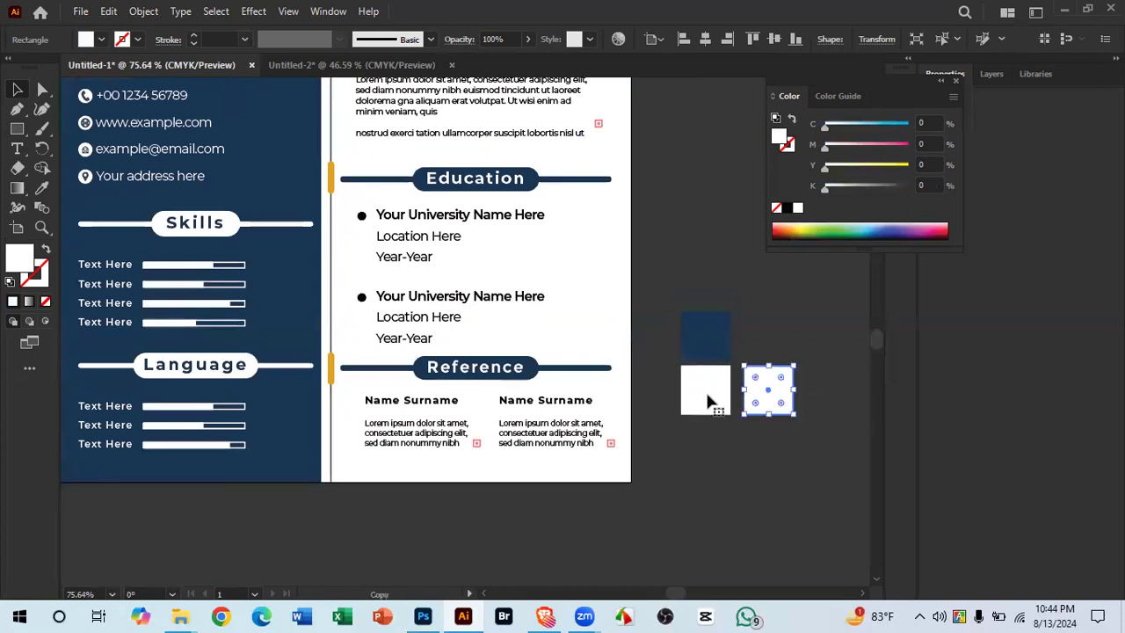
left_click(42, 187)
left_click(378, 135)
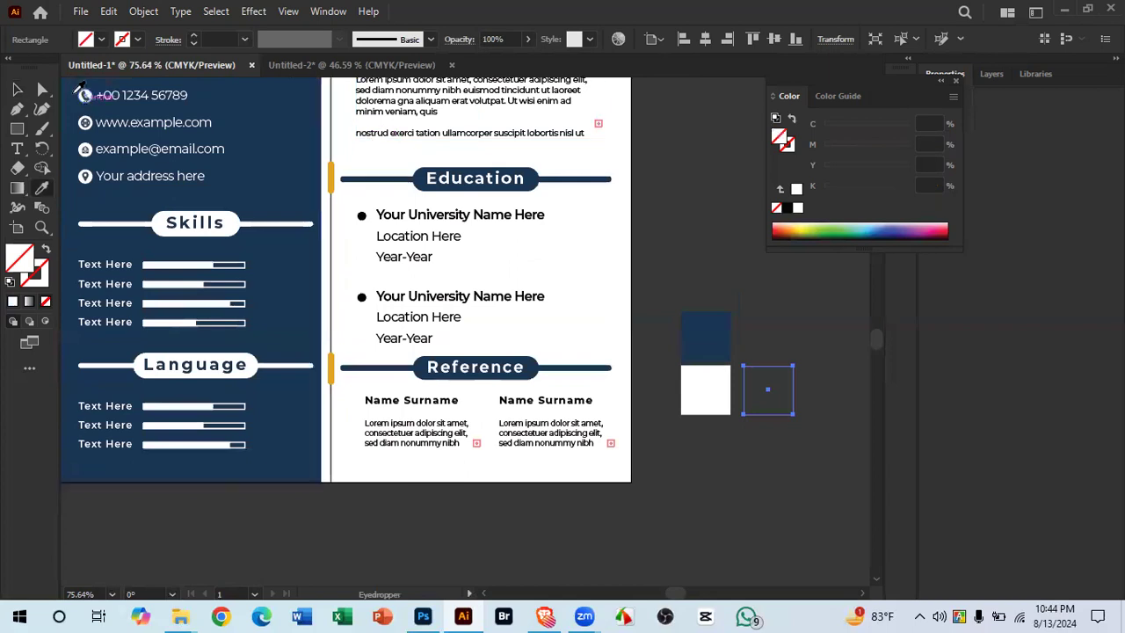
Step: Duplicate the unfilled square upward beside the navy swatch and fill that copy with the amber of the Education heading's bar
left_click(17, 92)
left_click(799, 474)
left_click_drag(749, 426, 784, 492)
left_click_drag(612, 455, 595, 457)
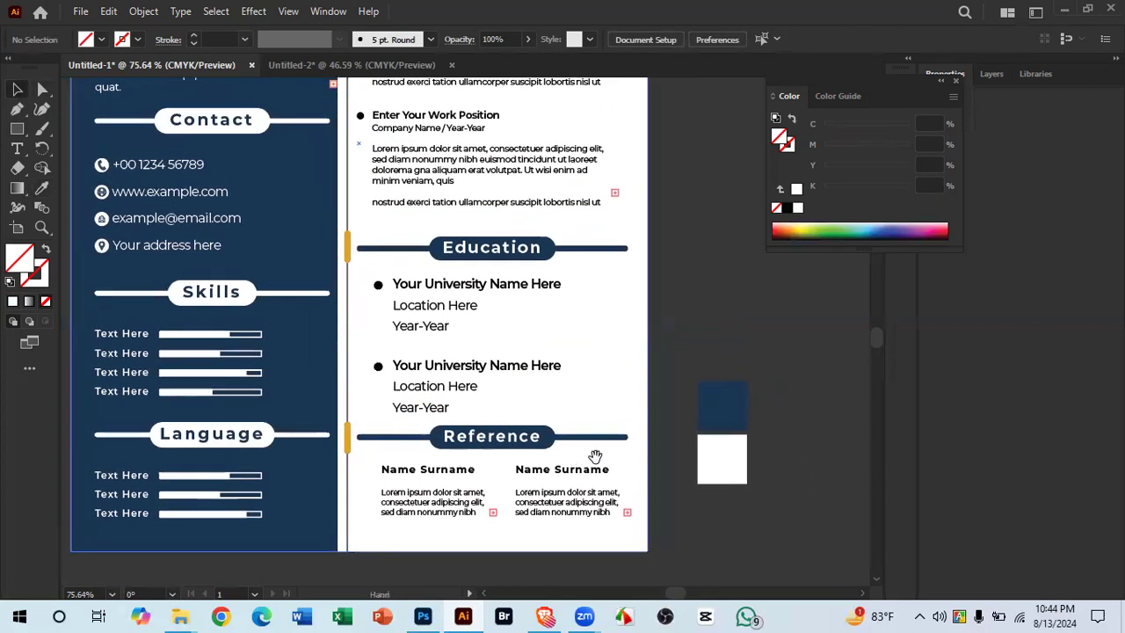
left_click_drag(722, 459, 786, 466)
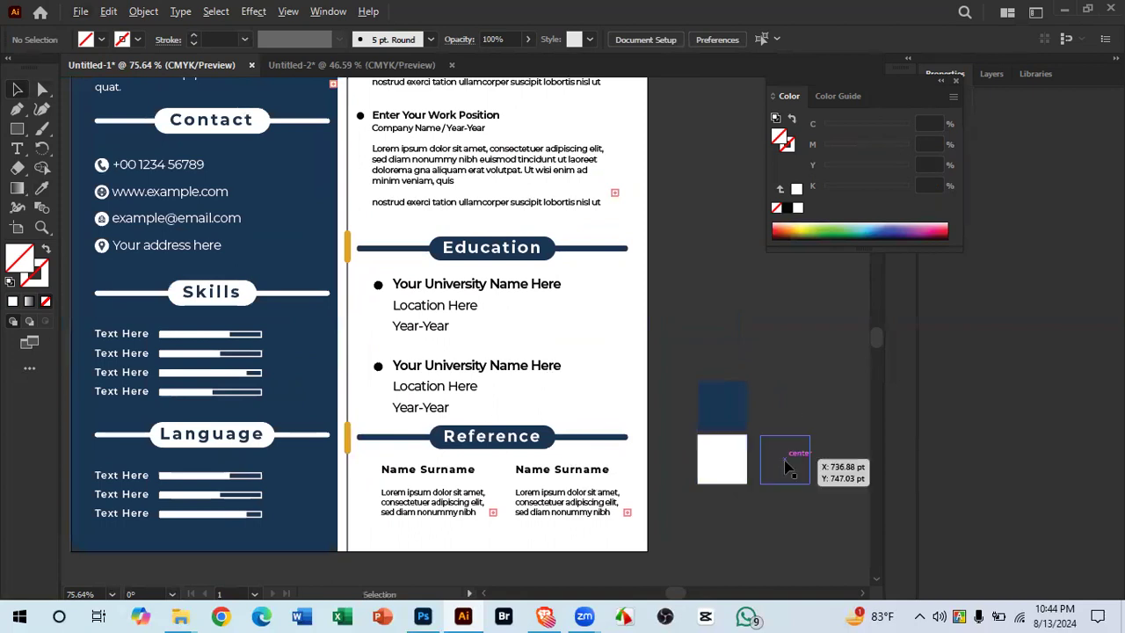
left_click_drag(788, 362, 786, 402)
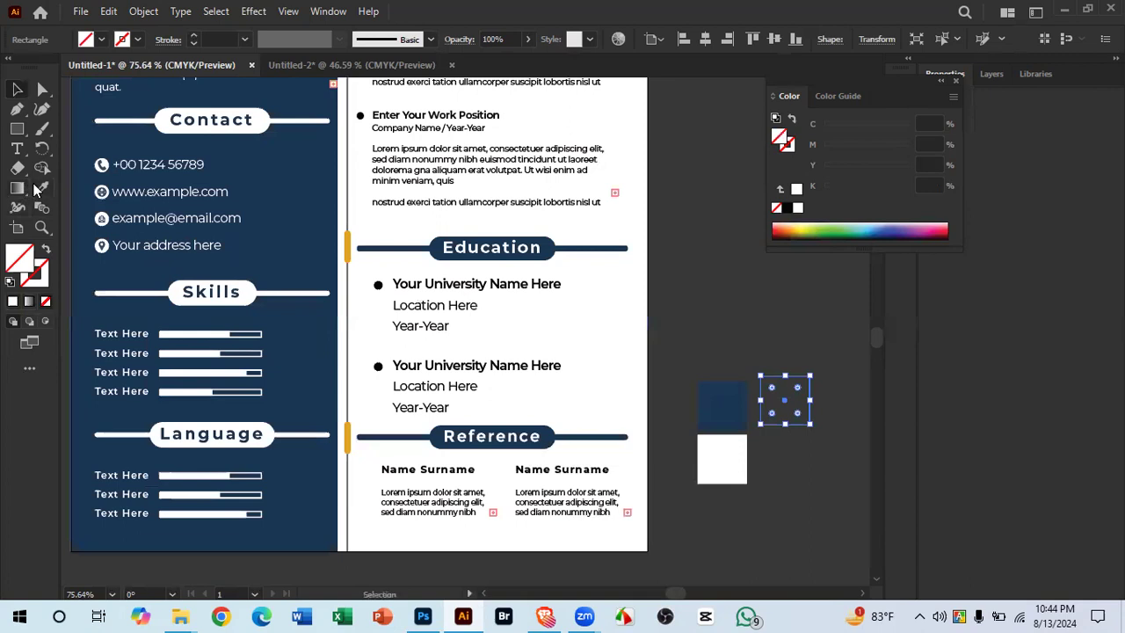
left_click(41, 188)
left_click(347, 244)
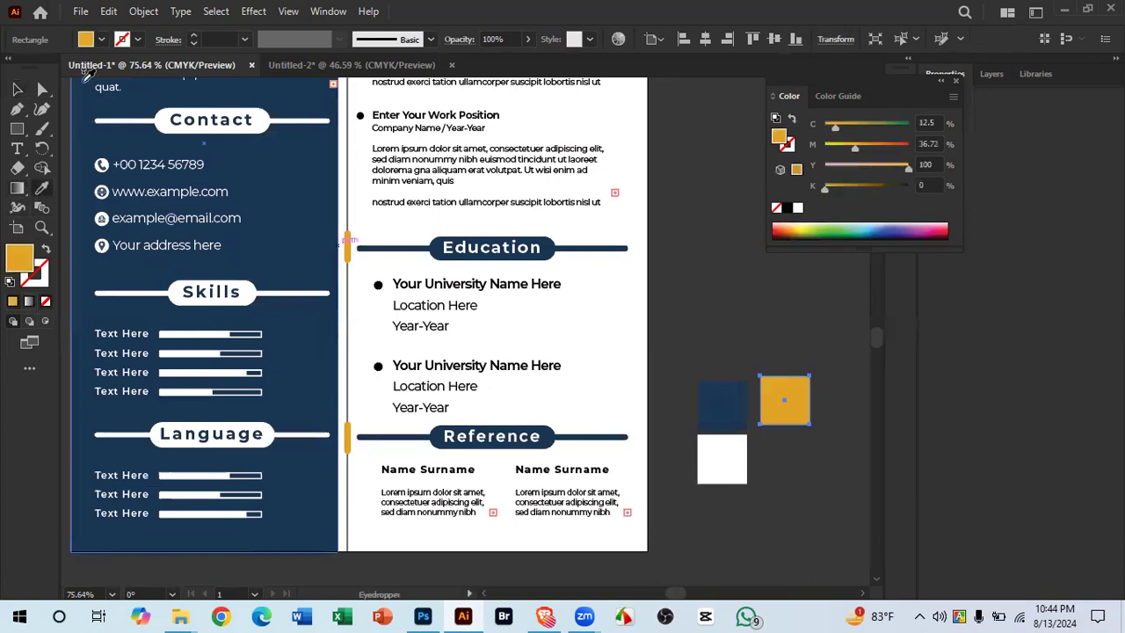
left_click(17, 89)
scroll(377, 328, "down", 2)
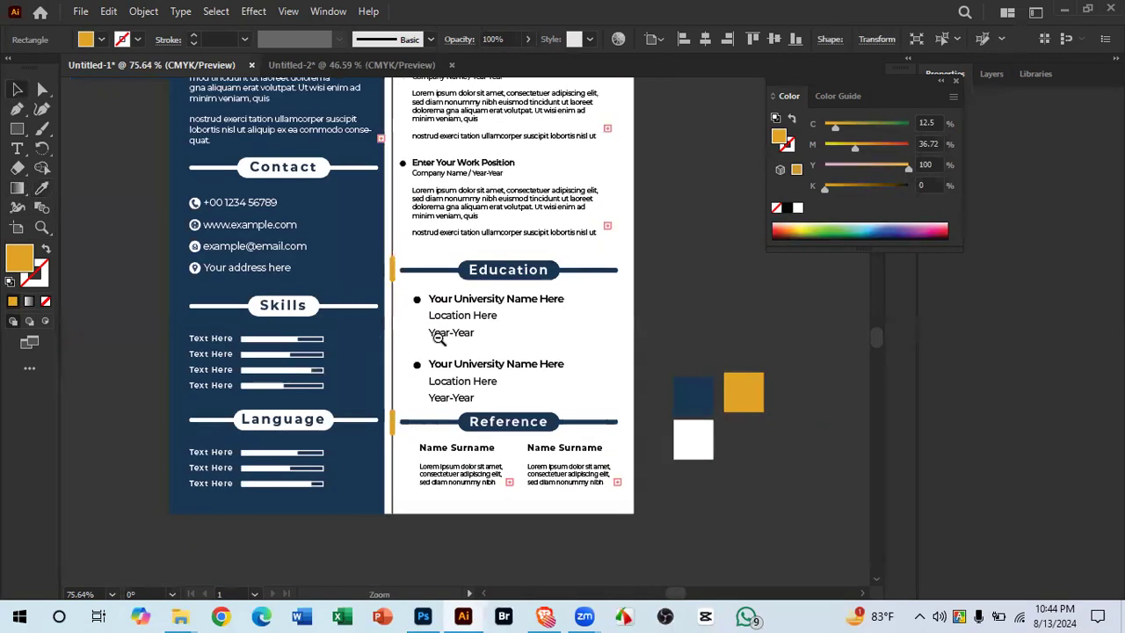
Step: Fill the unfilled square below the amber swatch with the black of the university name text
scroll(641, 437, "up", 5)
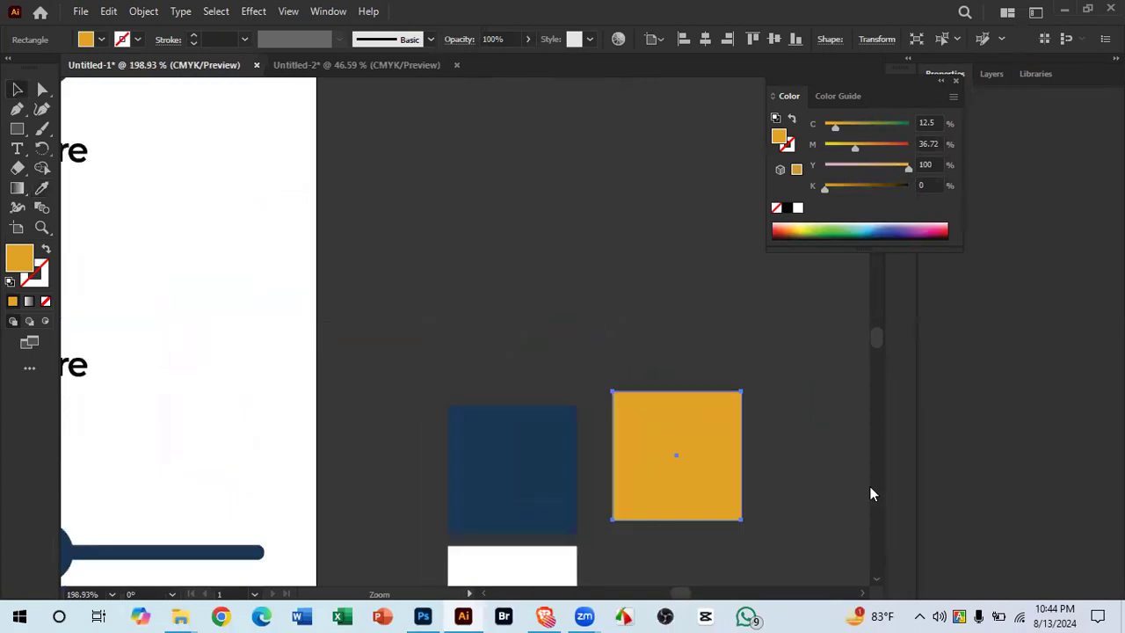
left_click_drag(672, 442, 458, 287)
left_click(612, 377)
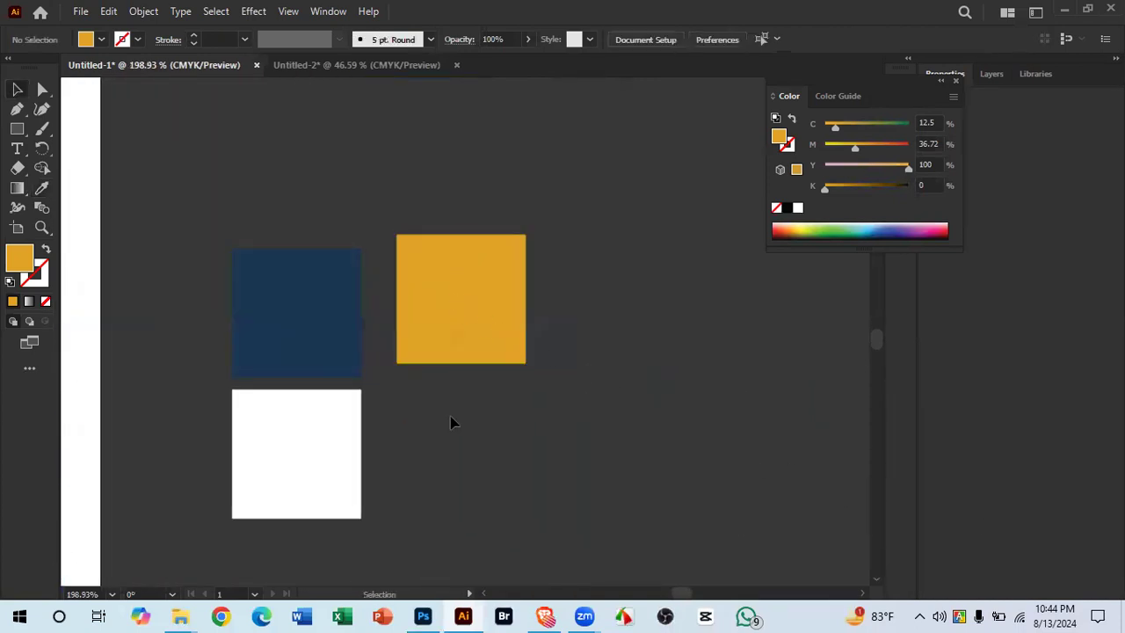
left_click_drag(449, 423, 607, 522)
left_click_drag(493, 473, 559, 466)
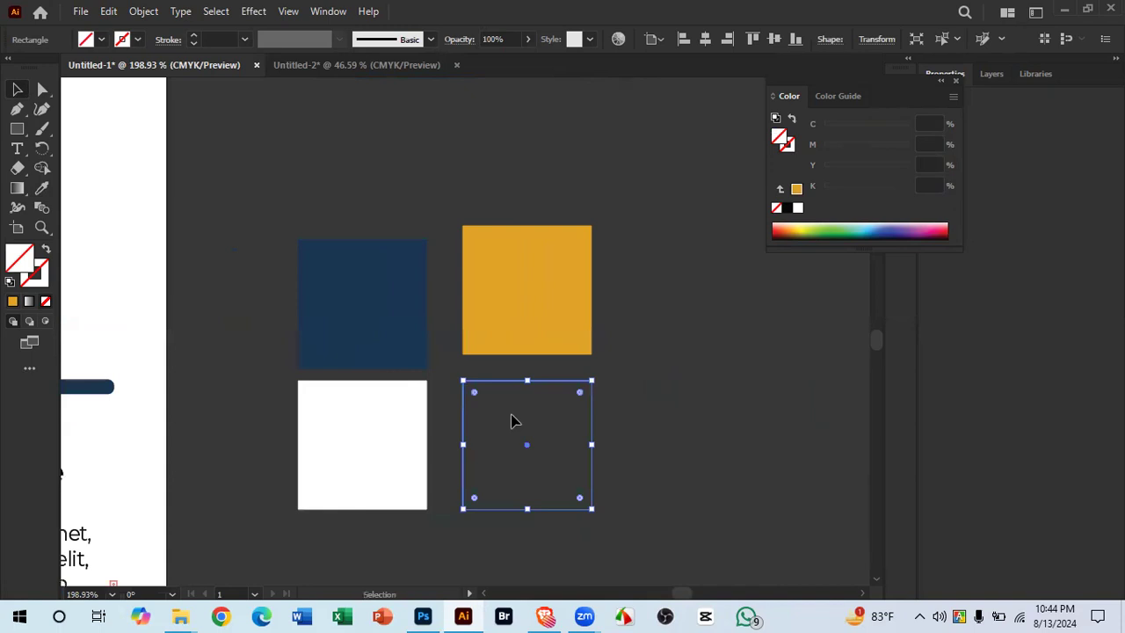
left_click(560, 428, "ctrl+alt")
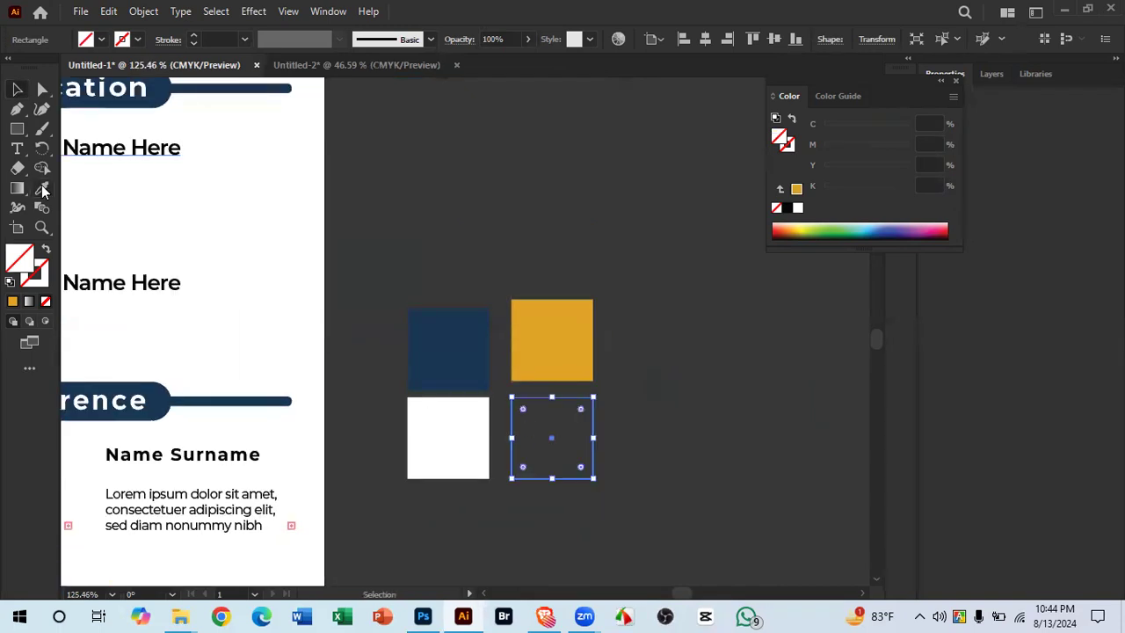
left_click(42, 188)
left_click(117, 149)
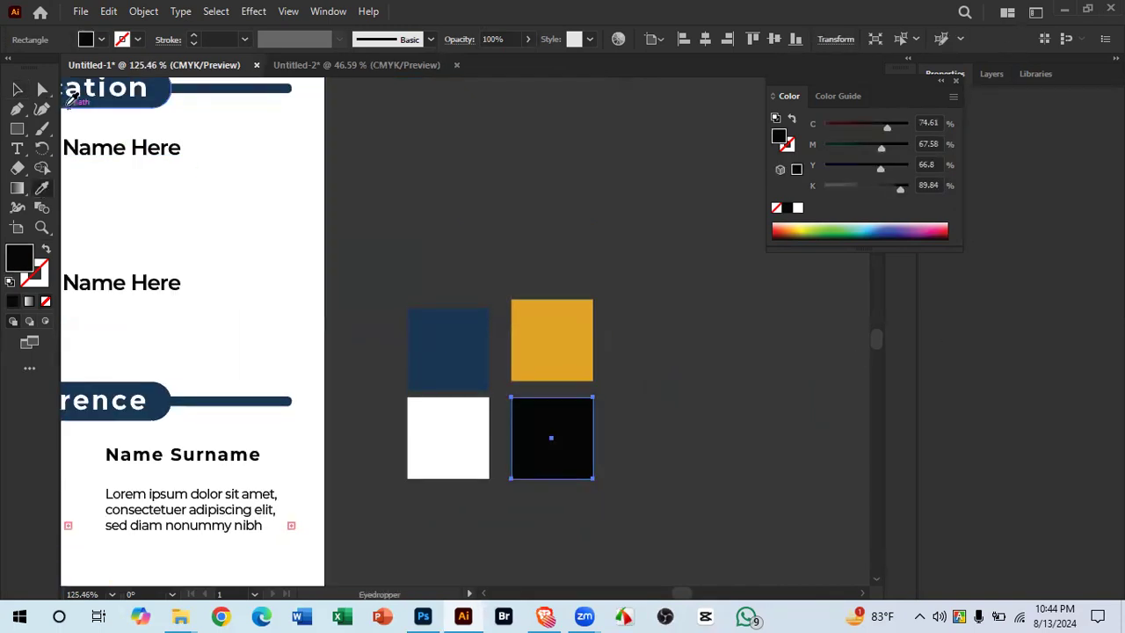
left_click(17, 92)
Step: Move the amber swatch down so it lines up with the navy swatch
left_click(668, 365)
left_click_drag(547, 368, 547, 368)
left_click(466, 265)
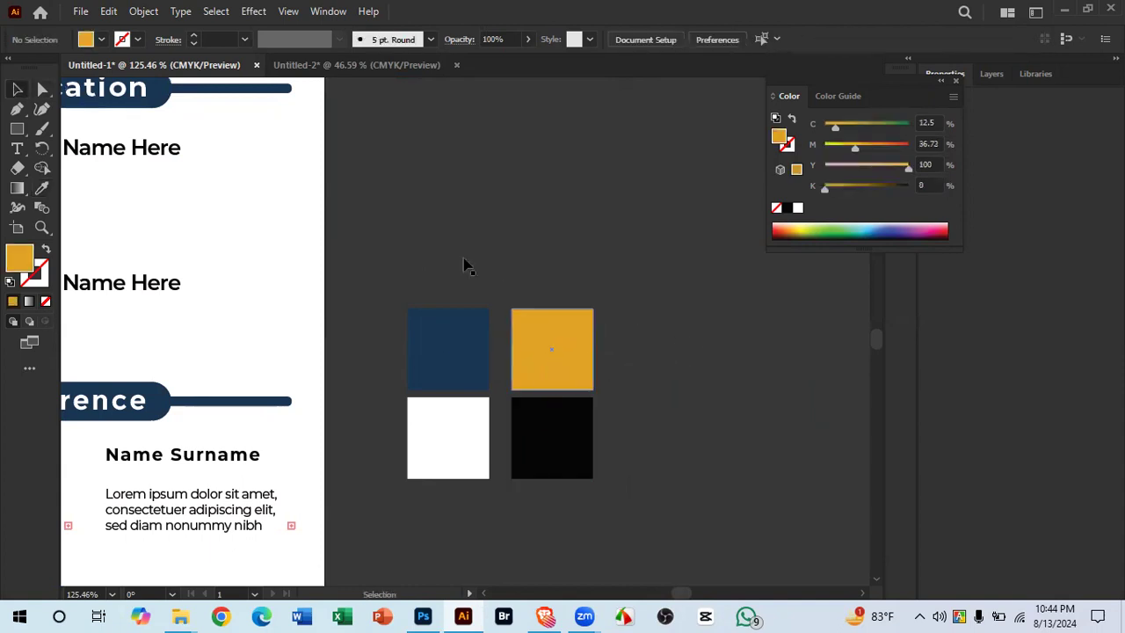
Step: Copy all four colour swatches into the Untitled-2 document and place them just outside its artboard, beside the upper part
left_click_drag(653, 454, 650, 450)
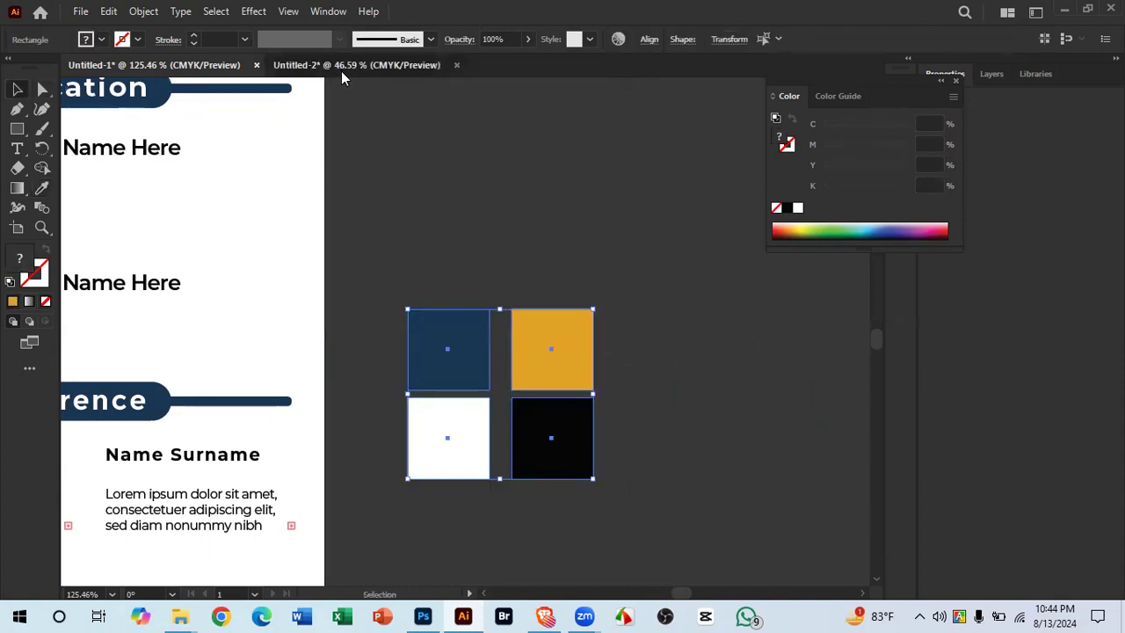
left_click(341, 71)
left_click(618, 317)
key("ctrl+v")
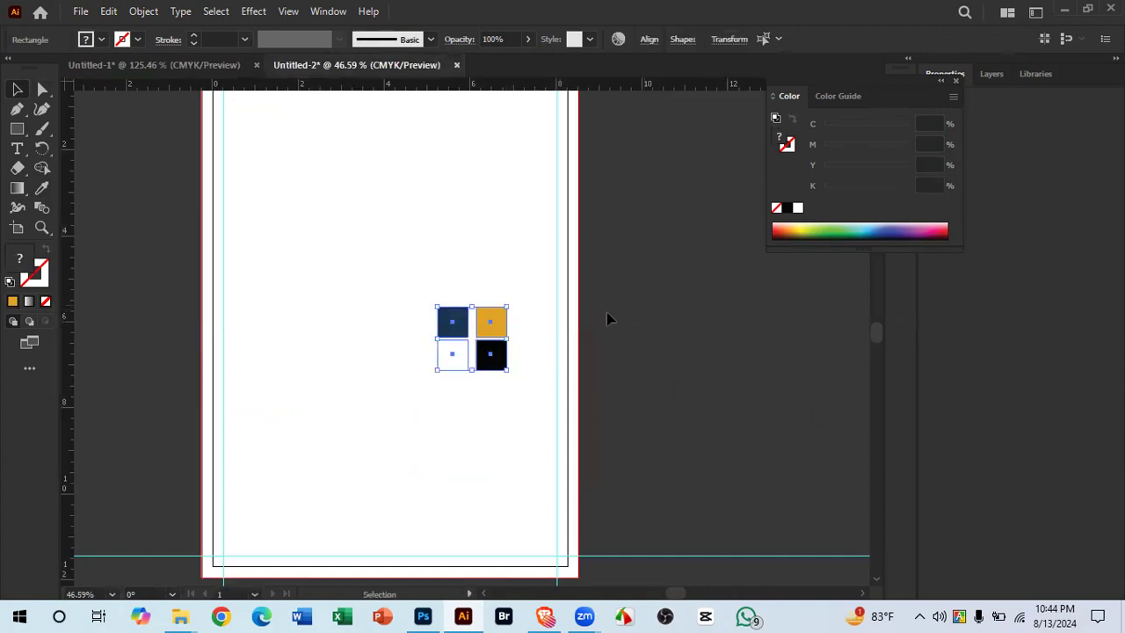
left_click_drag(483, 326, 652, 216)
left_click(670, 292)
scroll(638, 254, "up", 3)
left_click_drag(614, 274, 640, 292)
scroll(580, 321, "down", 2)
key("ctrl+0")
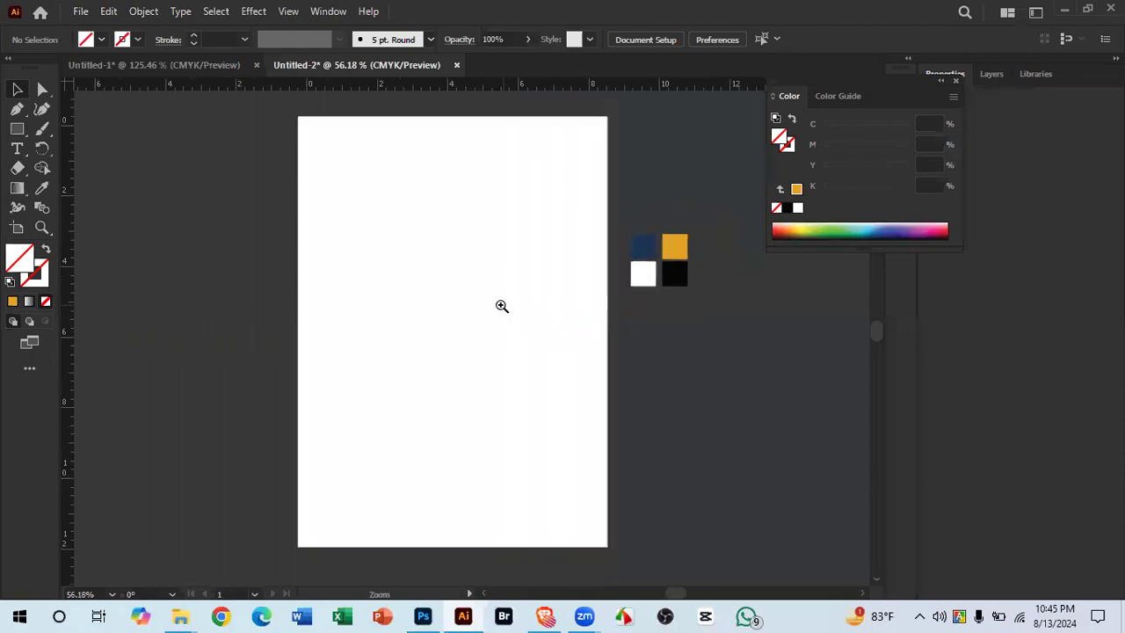
Step: Delete the four colour swatches beside the reference CV in Untitled-1
left_click(175, 65)
left_click(407, 304)
scroll(408, 306, "down", 3)
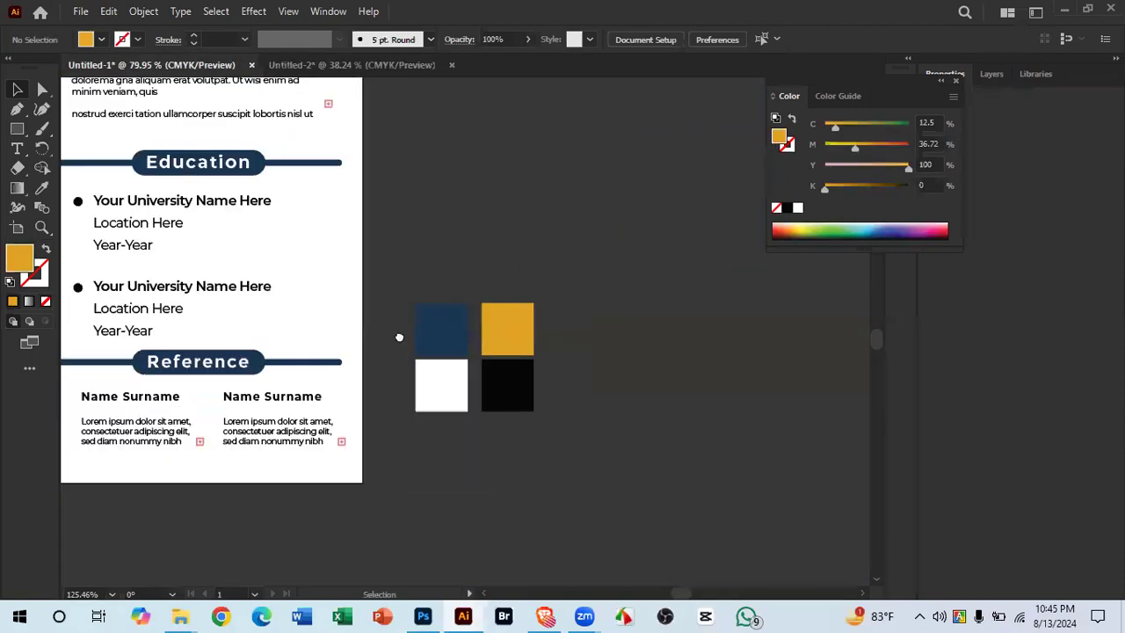
left_click_drag(399, 337, 539, 314)
left_click_drag(640, 276, 796, 464)
key("Delete")
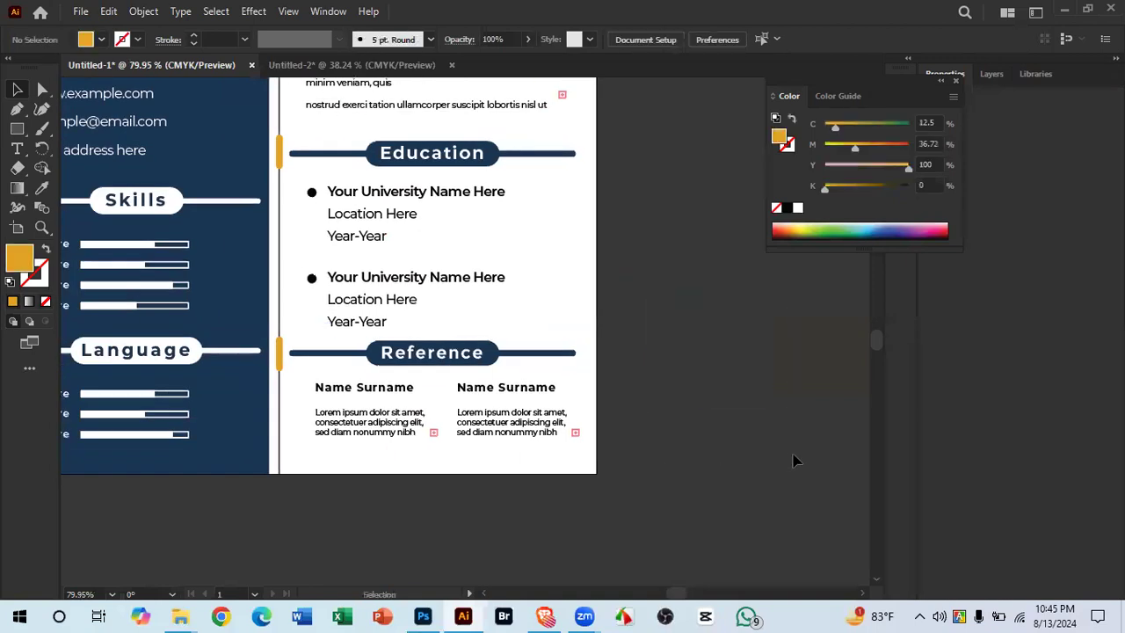
Step: Compare the new document with the reference CV and examine the reference's full two-column layout
scroll(615, 373, "down", 3)
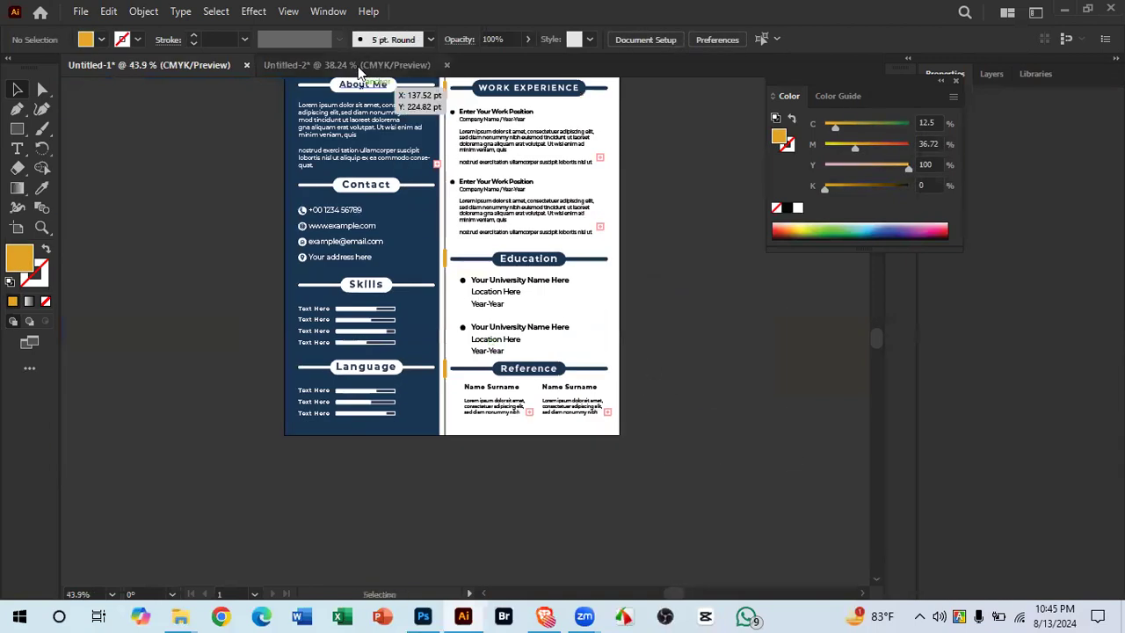
left_click(356, 67)
left_click(127, 64)
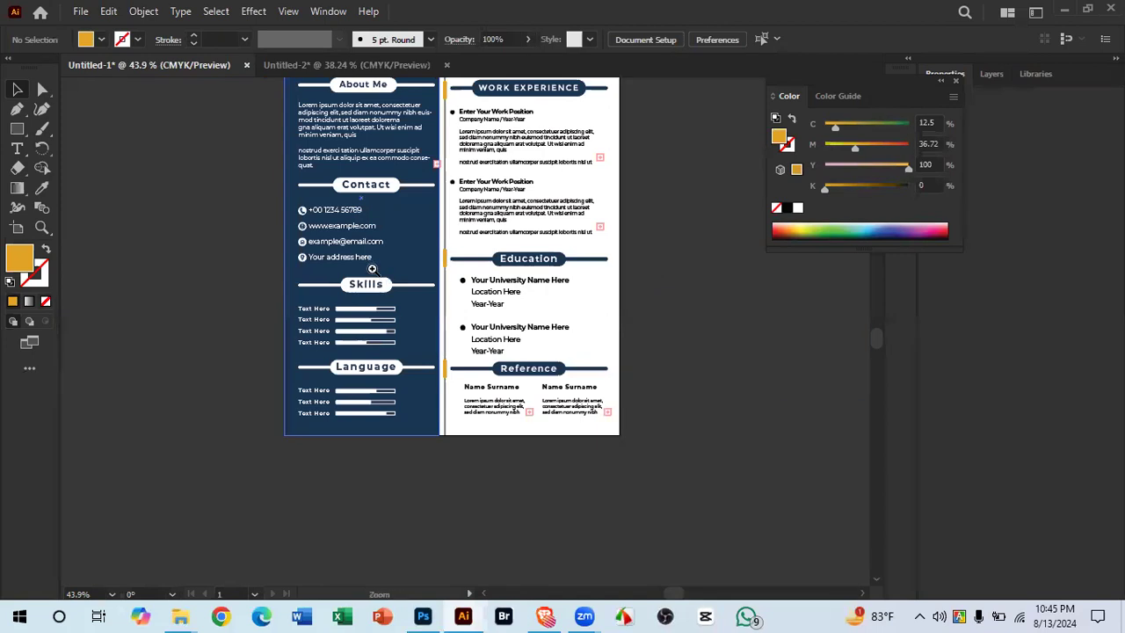
left_click_drag(372, 269, 462, 317)
left_click_drag(452, 357, 449, 450)
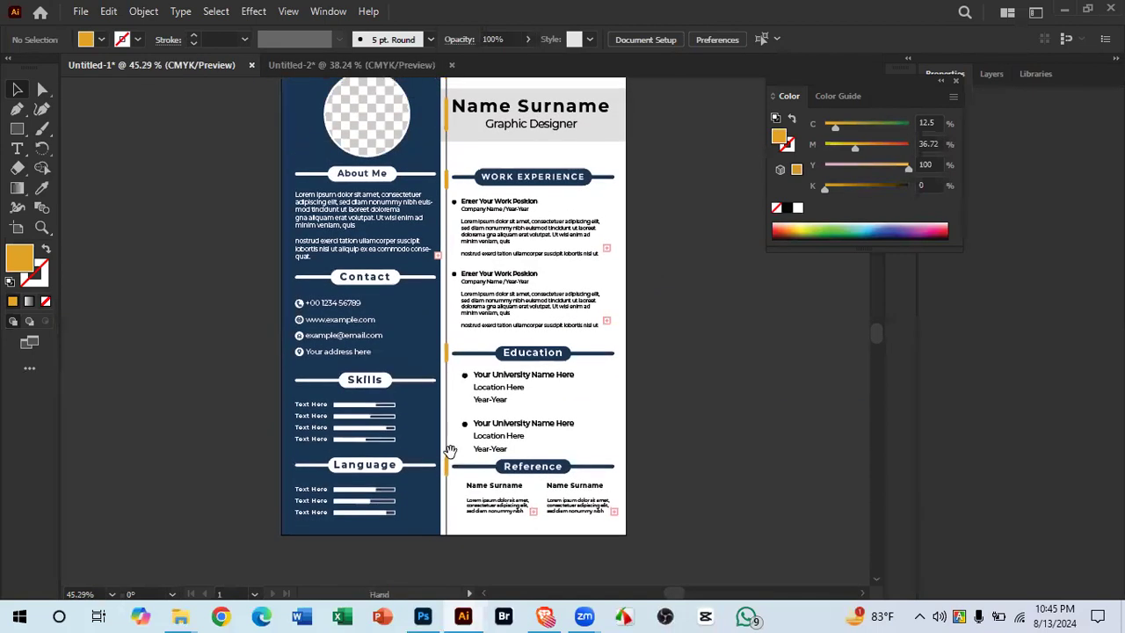
scroll(470, 380, "down", 1)
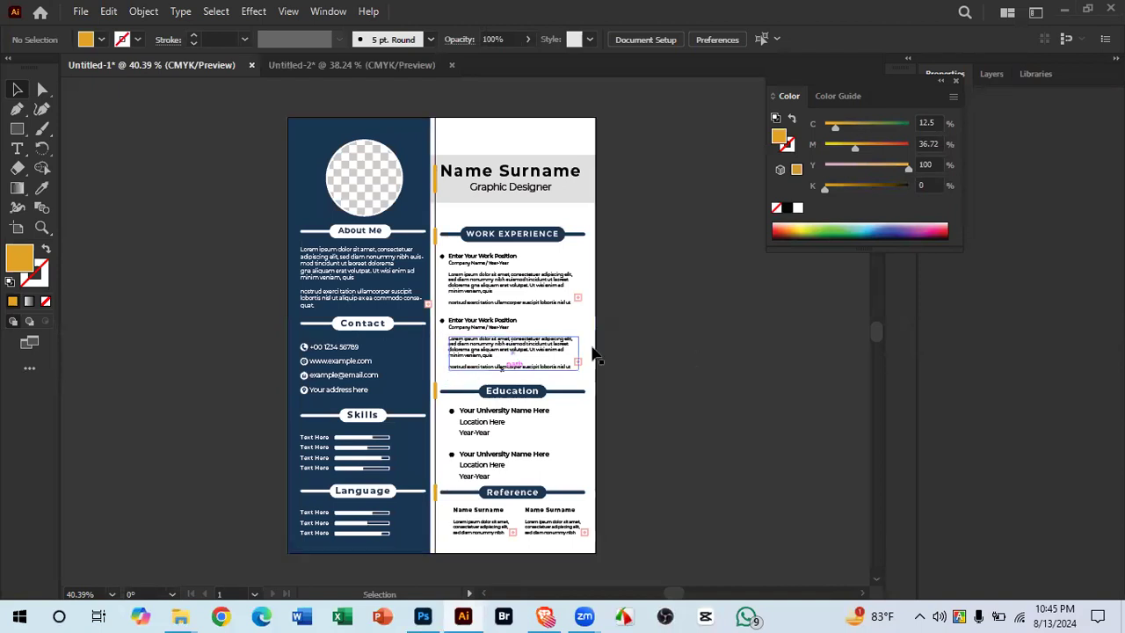
left_click(376, 358)
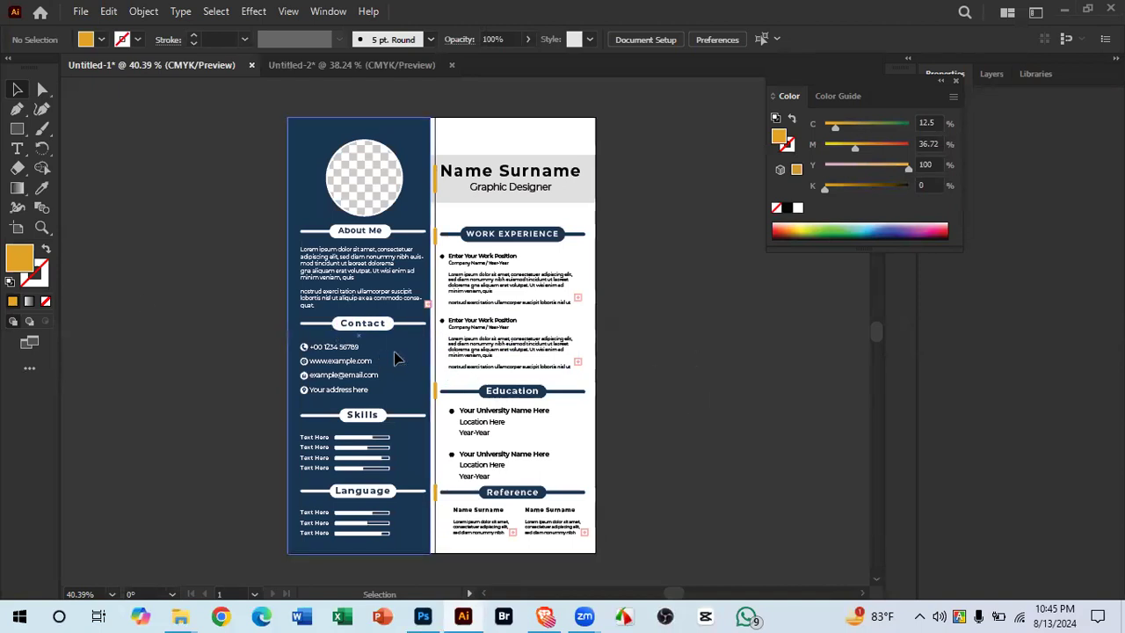
left_click(675, 420)
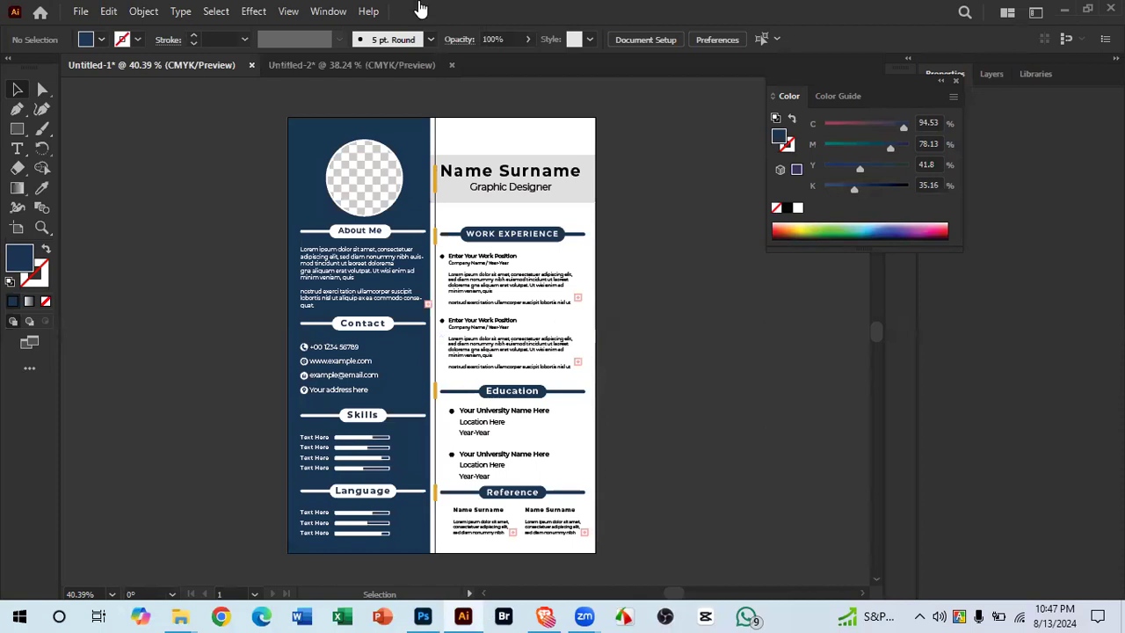
Step: Switch to the Brave browser, browse the "cv design" image results, and search Google Images for "men image" instead
key("alt+Tab")
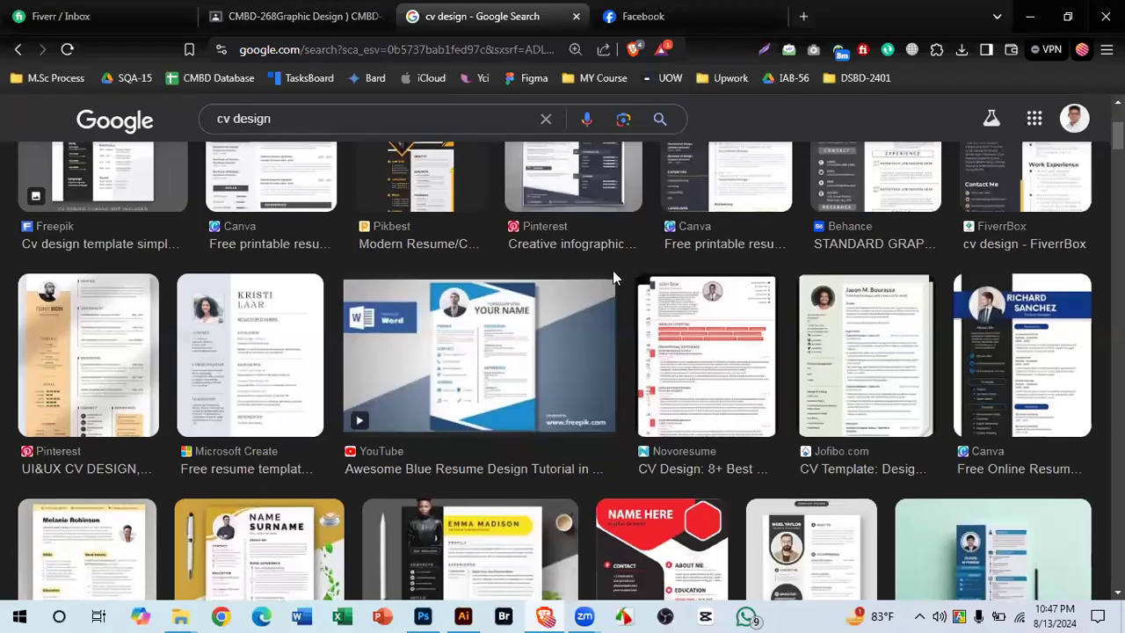
scroll(615, 276, "up", 4)
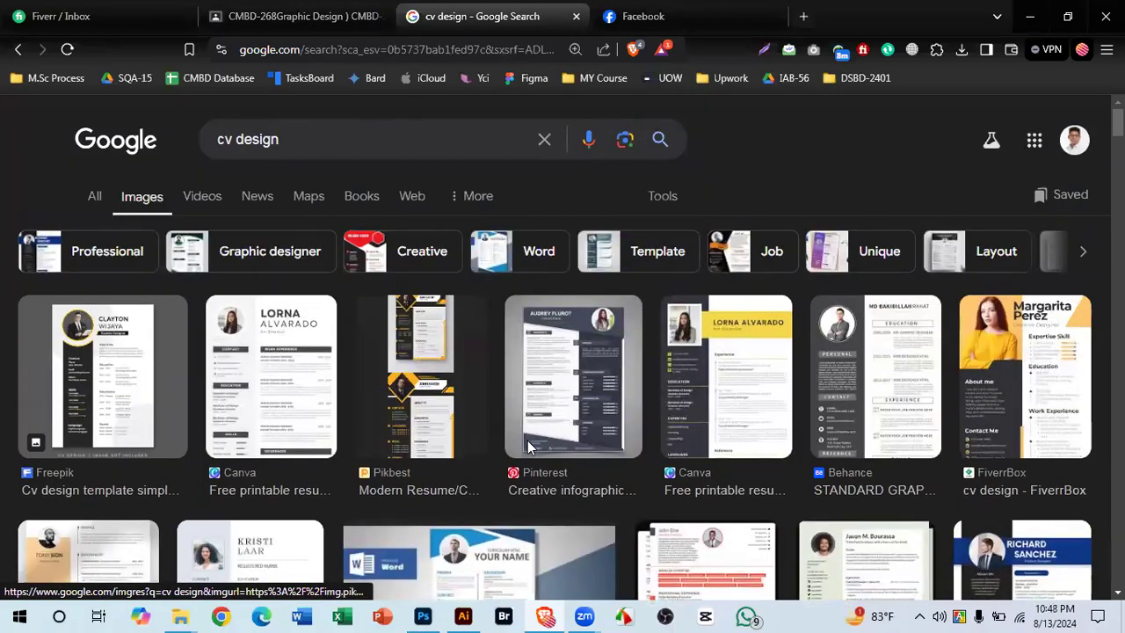
scroll(861, 378, "down", 1)
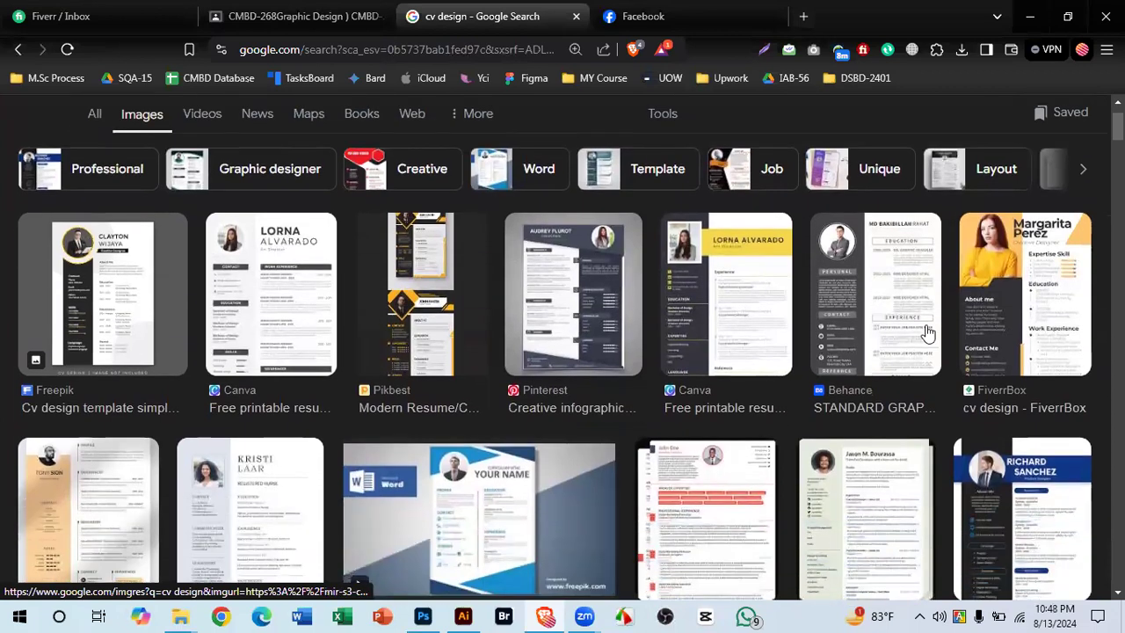
scroll(833, 328, "up", 1)
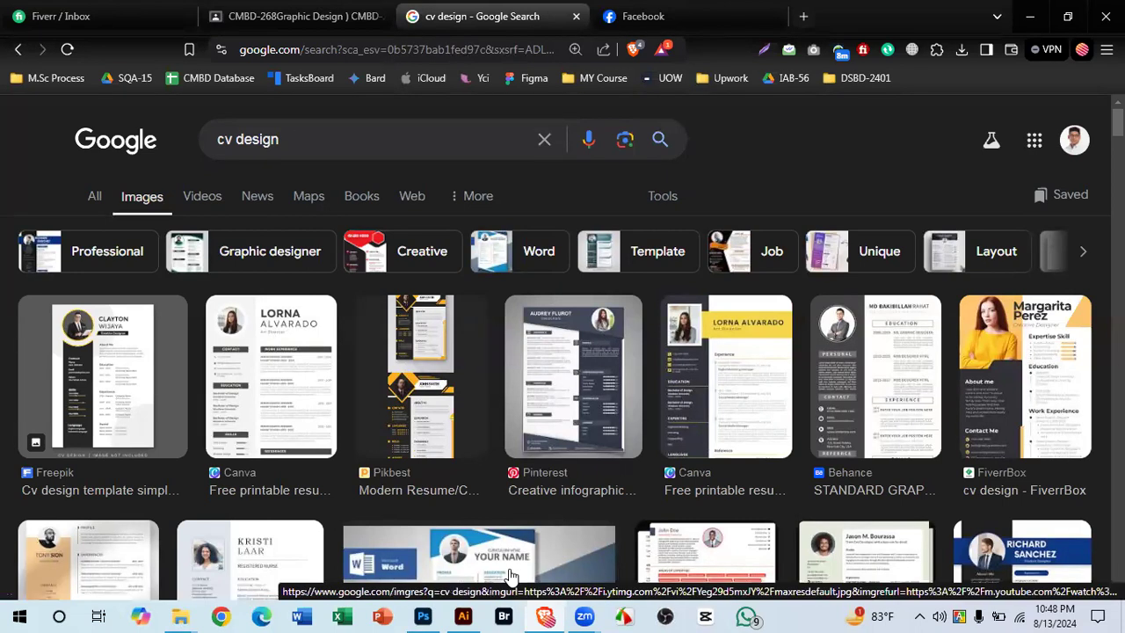
left_click_drag(301, 138, 149, 120)
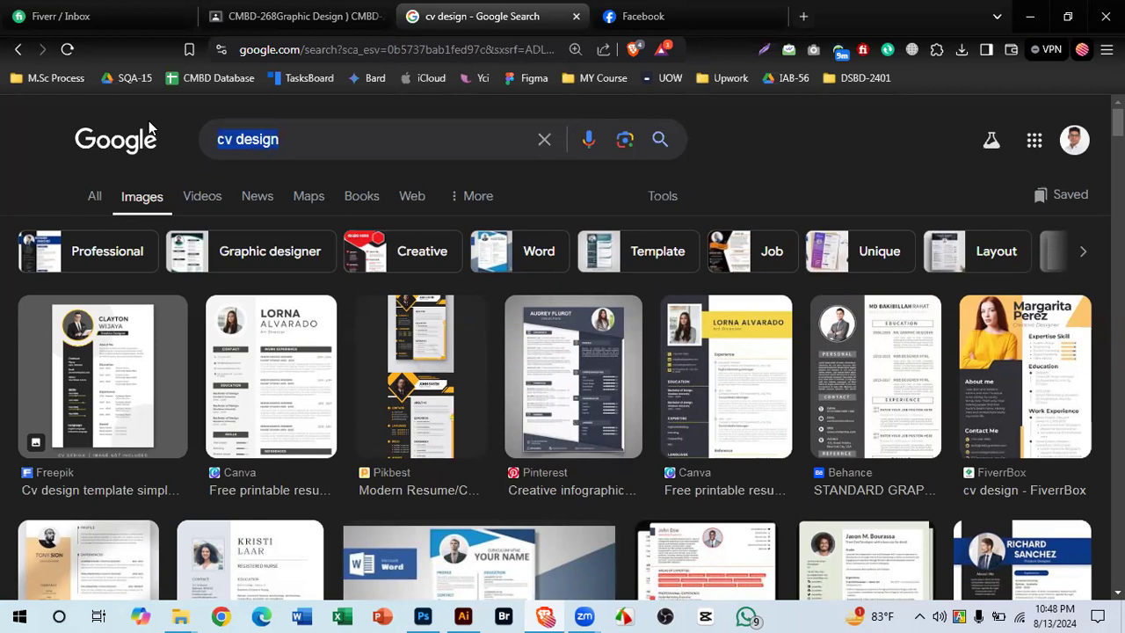
type("me")
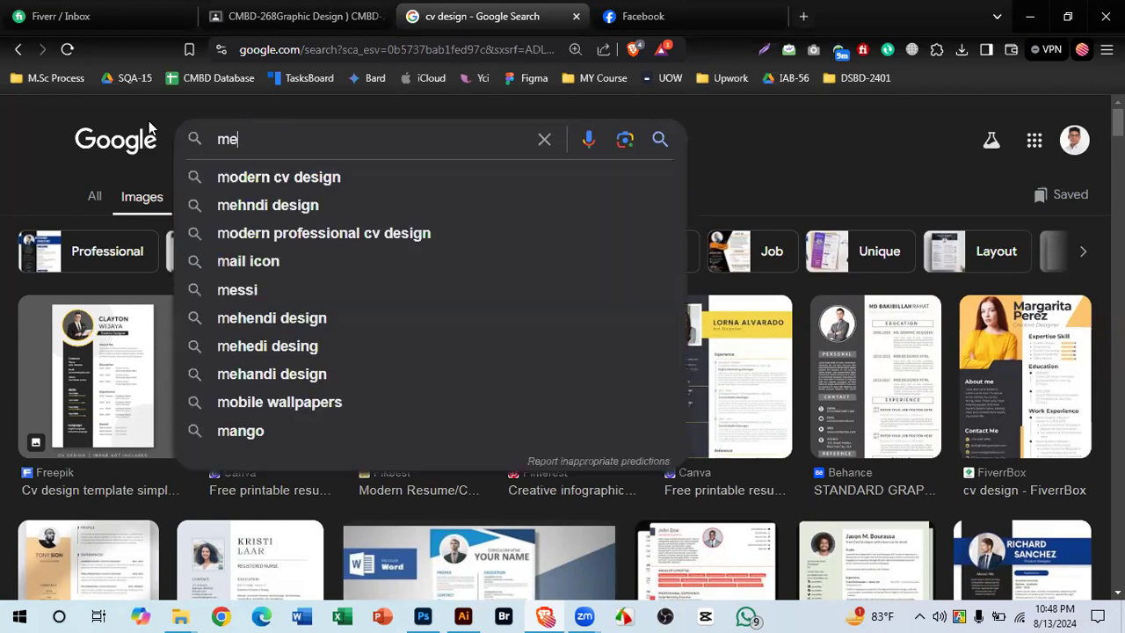
type("n image")
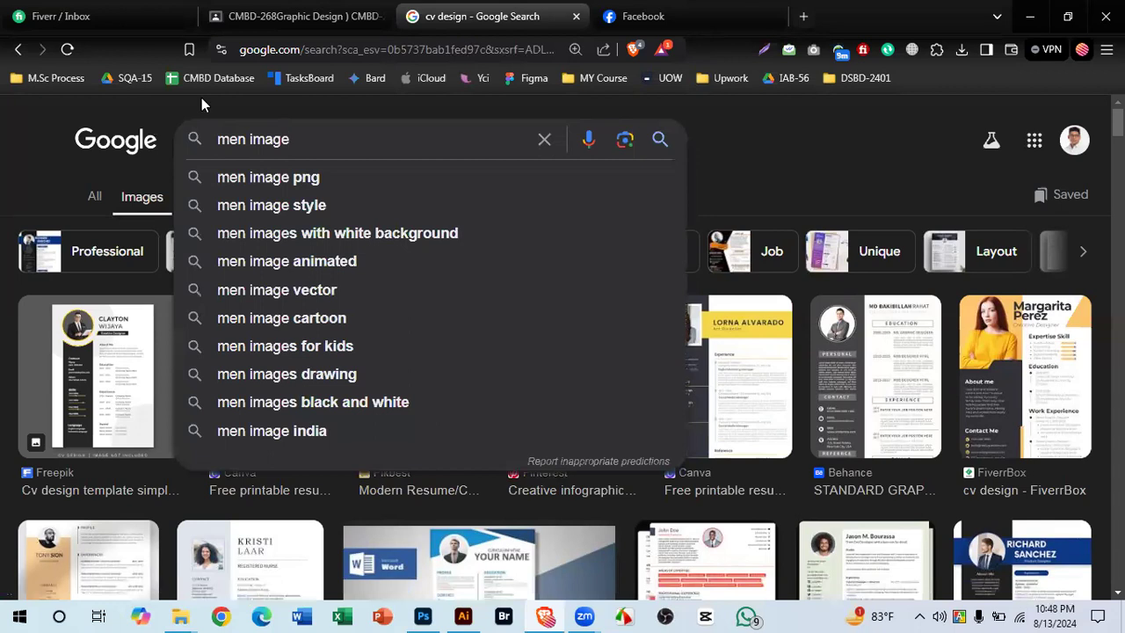
key("Return")
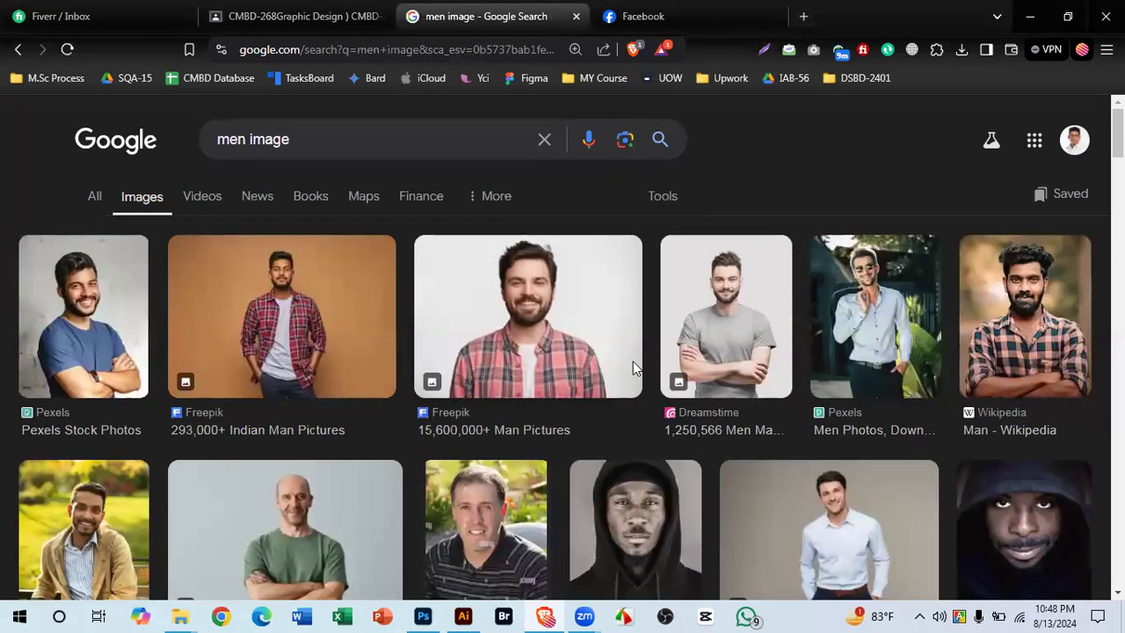
Step: Open the Freepik result of the smiling man in a red plaid shirt and copy its preview image
left_click(553, 324)
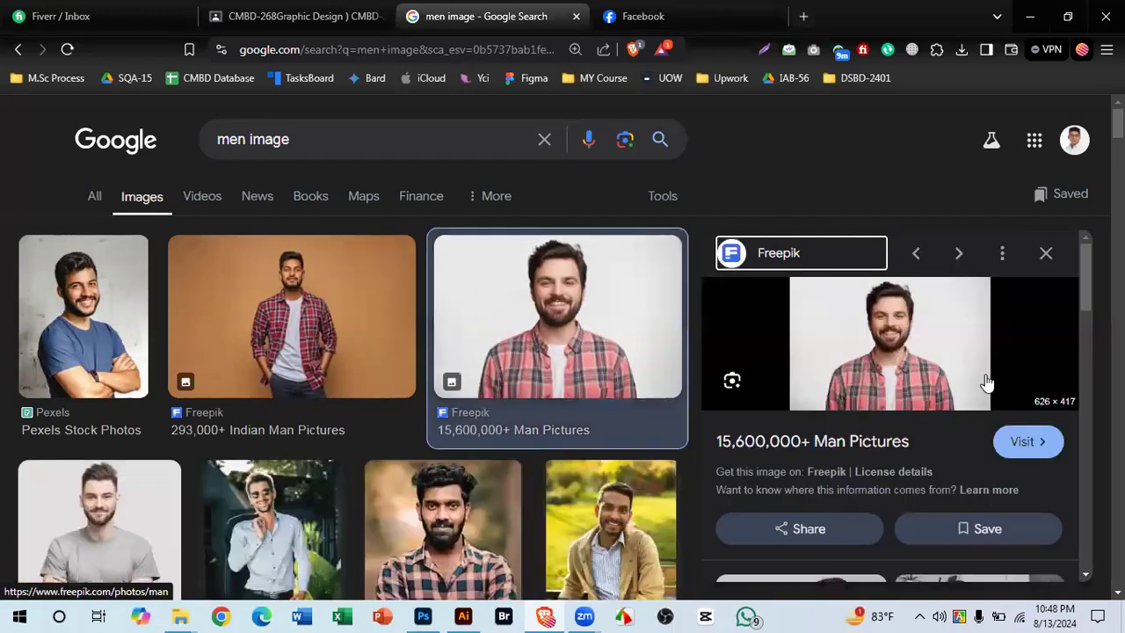
right_click(893, 338)
scroll(788, 312, "down", 3)
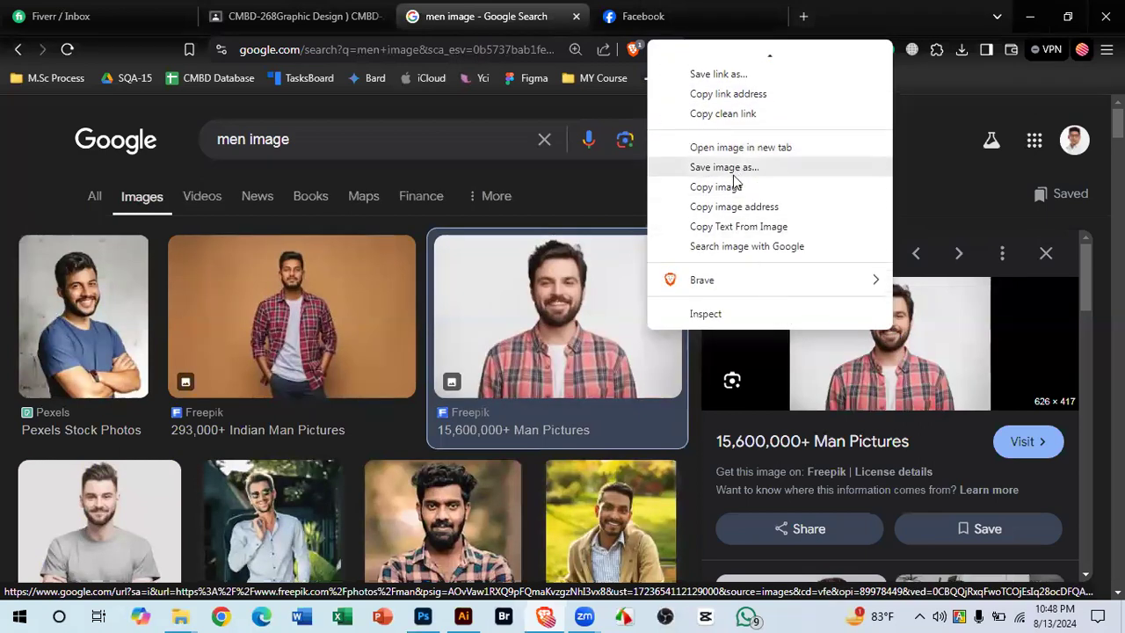
left_click(728, 188)
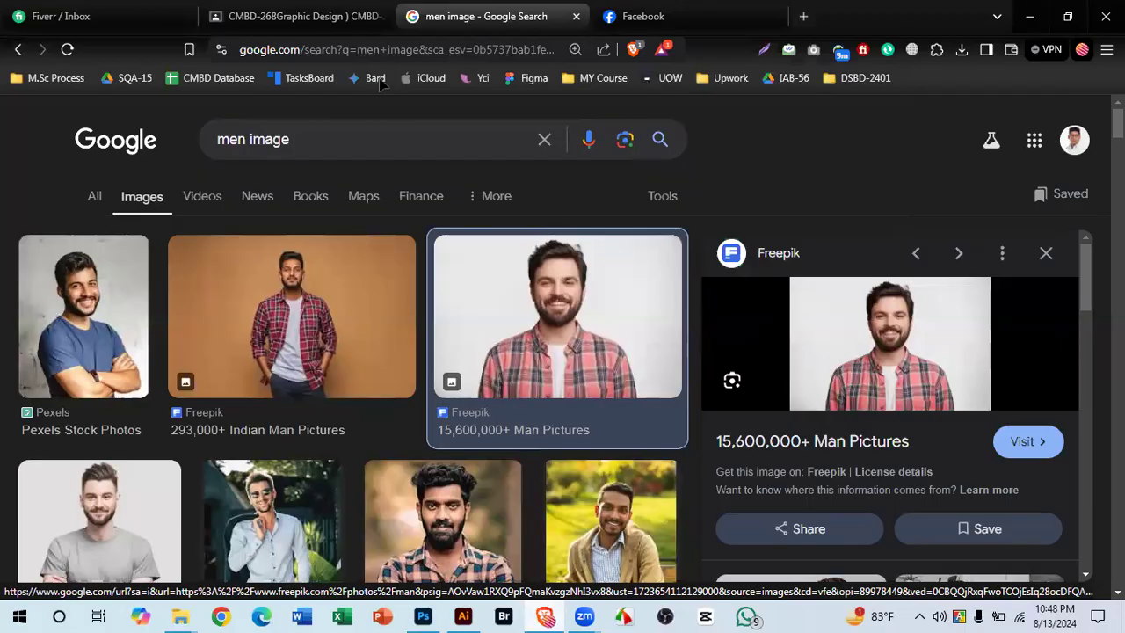
Step: Switch to Illustrator, paste the copied portrait photo into Untitled-2, and place it outside the artboard beside the colour swatches
key("alt+Tab")
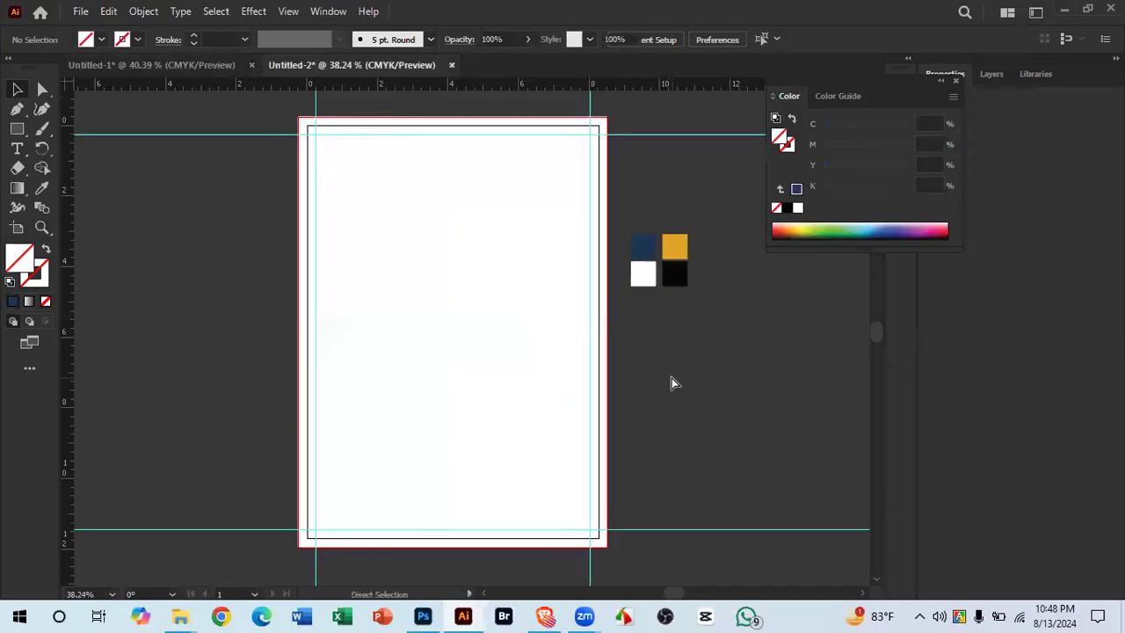
key("ctrl+v")
left_click_drag(491, 357, 701, 349)
key("space")
left_click_drag(602, 342, 463, 387)
left_click_drag(552, 392, 721, 378)
left_click_drag(328, 278, 472, 272)
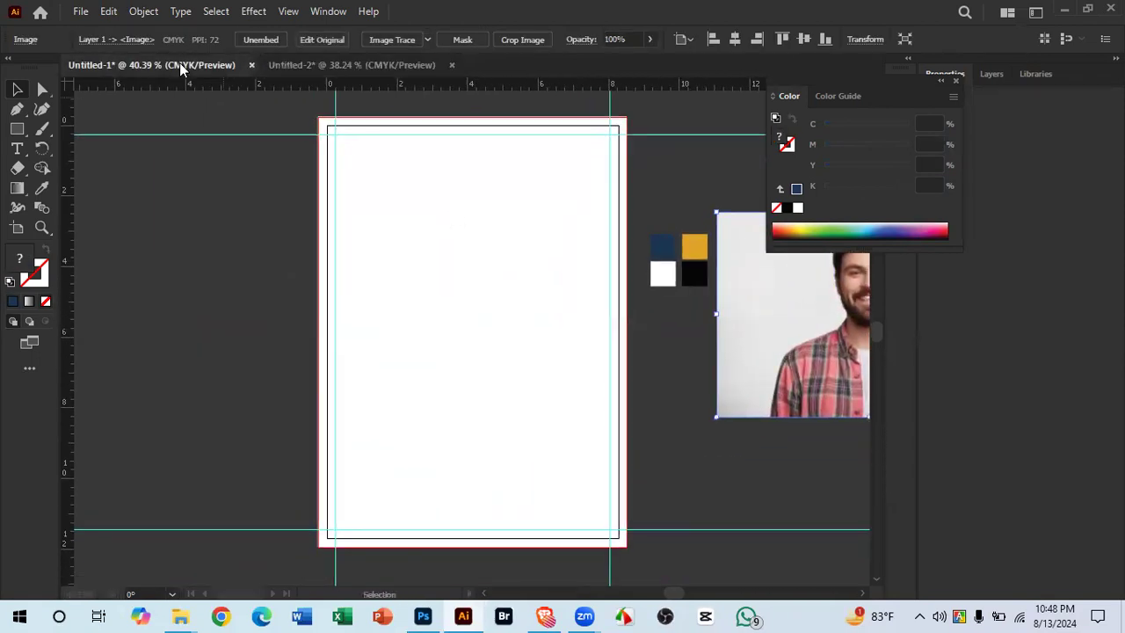
Step: Draw a thin dark blue rectangle about 276 pt wide above the reference CV's blue column in Untitled-1, matching the column's width
left_click(179, 65)
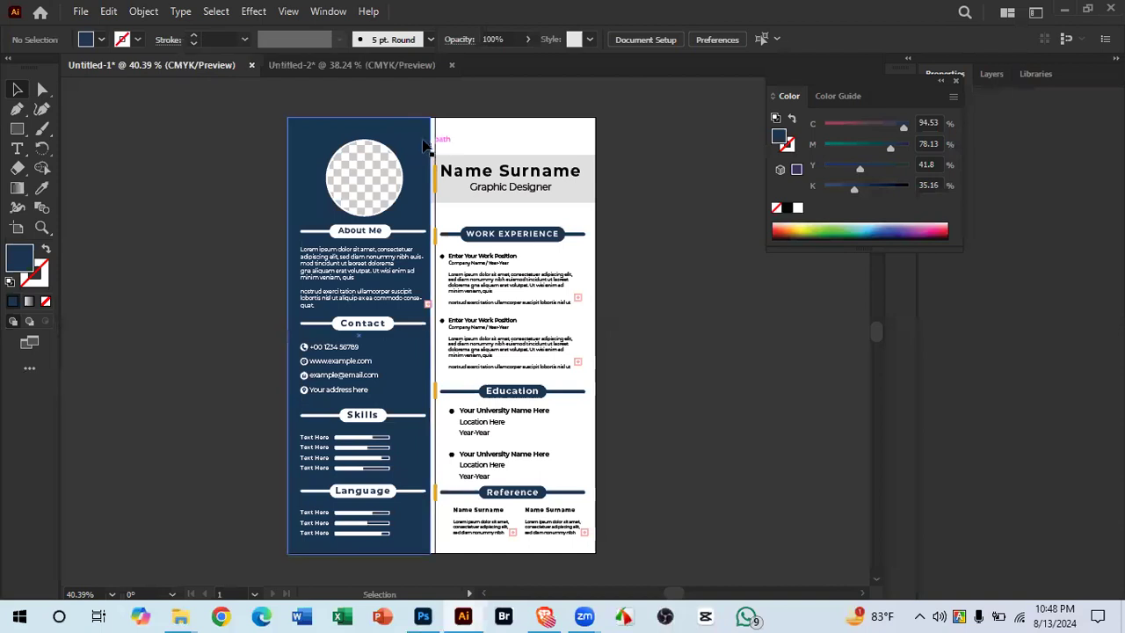
left_click(297, 145)
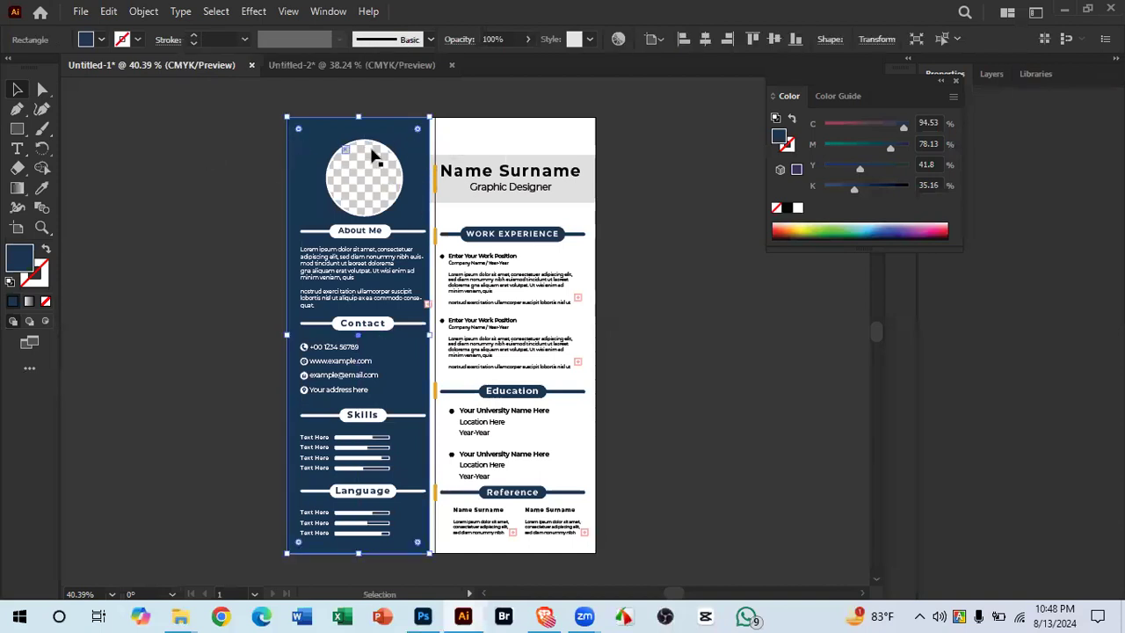
left_click(710, 355)
scroll(400, 157, "up", 2)
scroll(500, 307, "up", 3)
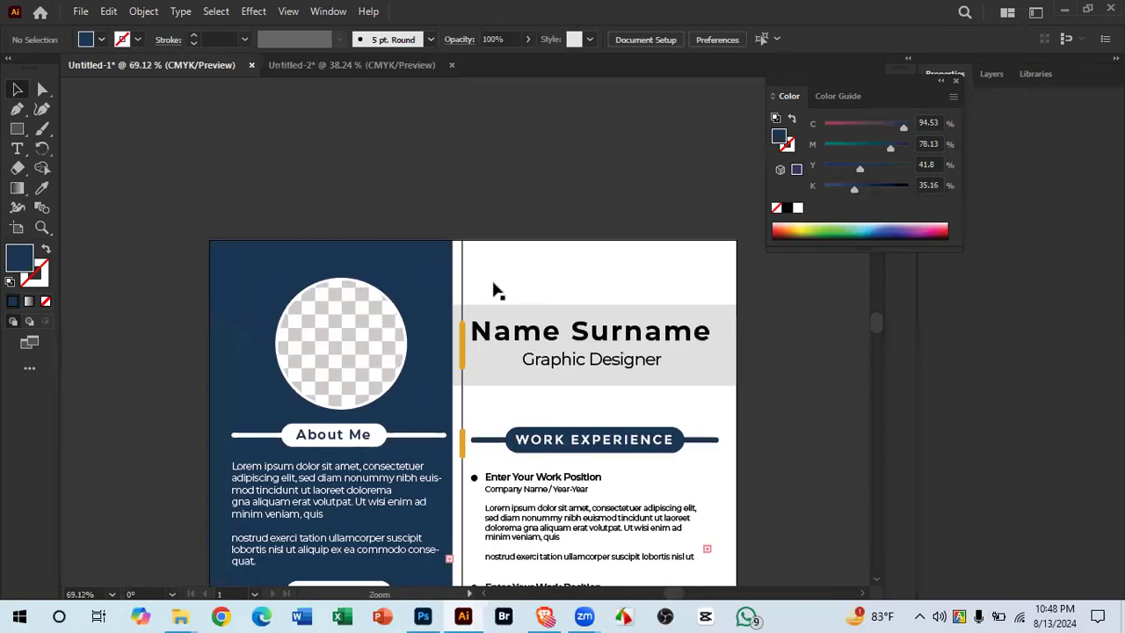
left_click(16, 129)
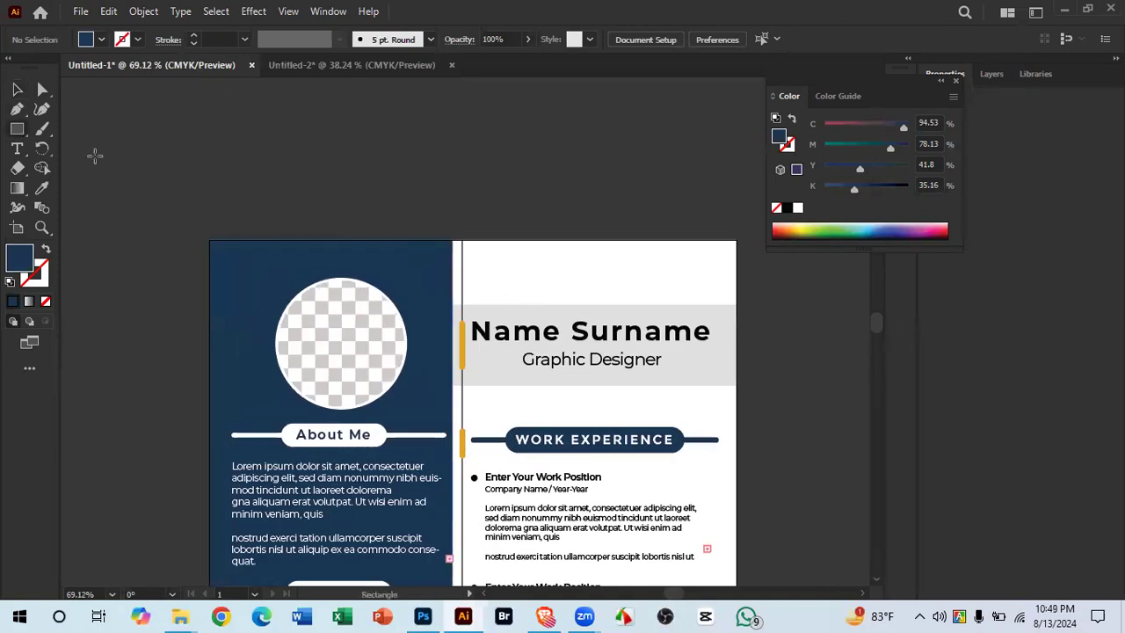
left_click_drag(208, 215, 454, 202)
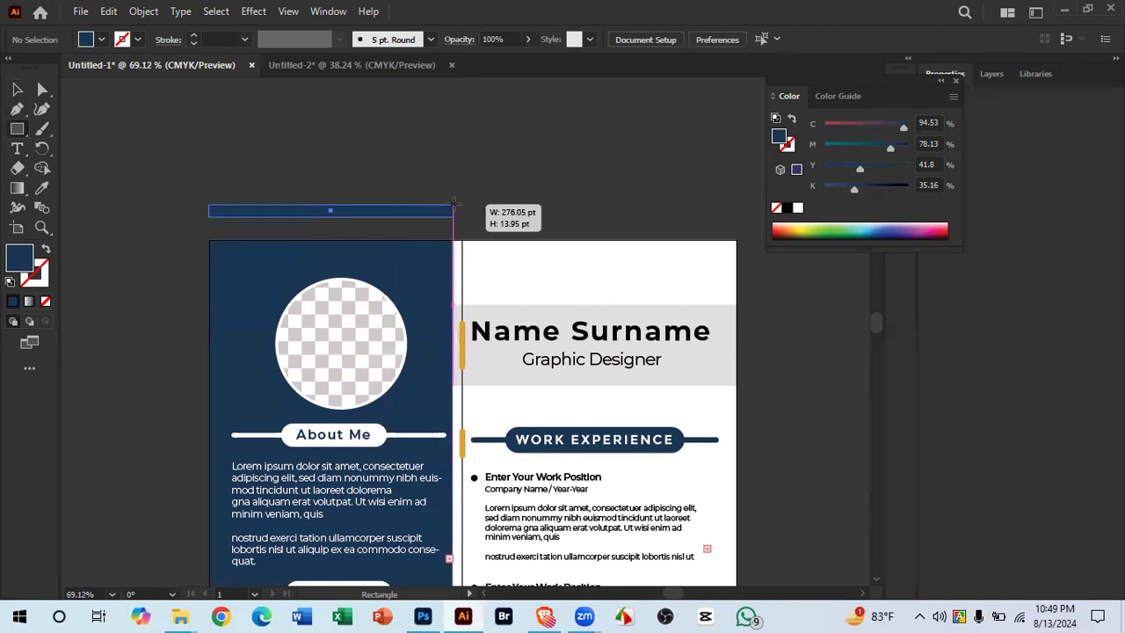
left_click_drag(453, 202, 453, 197)
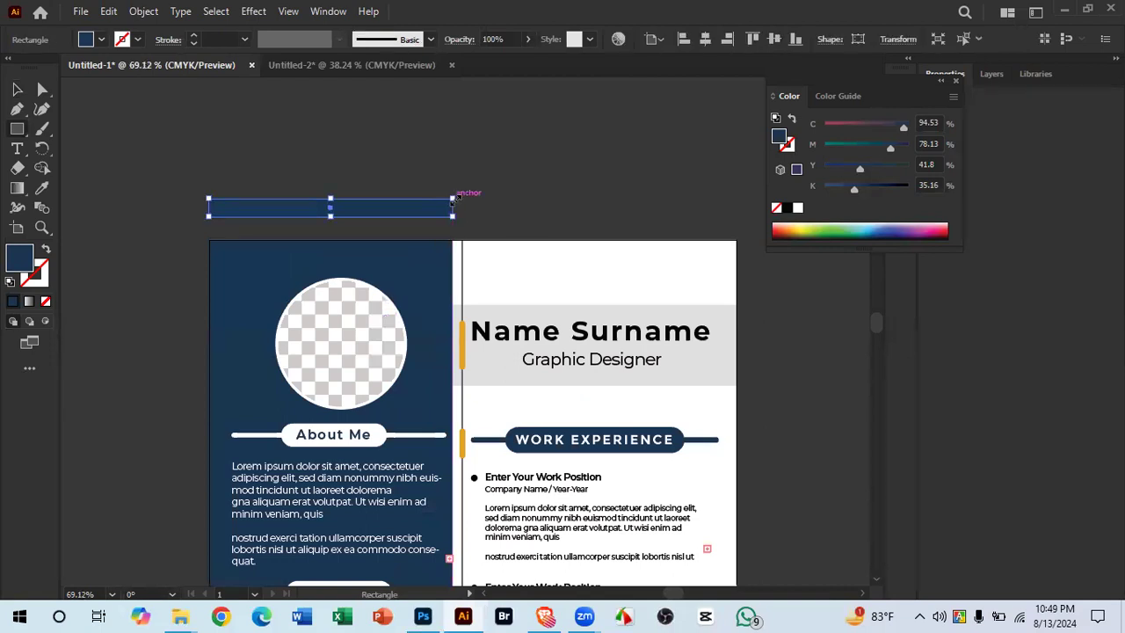
Step: Check the Smart Guides setting and try to stretch the new blue rectangle down over the reference CV's blue column
left_click(290, 11)
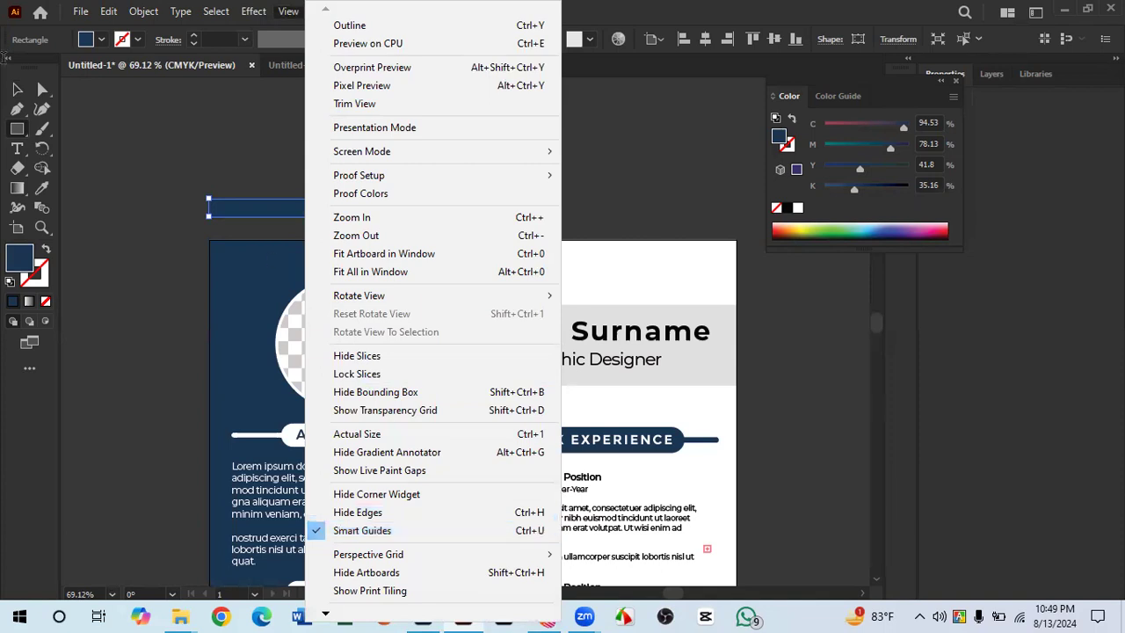
left_click(16, 88)
left_click(389, 157)
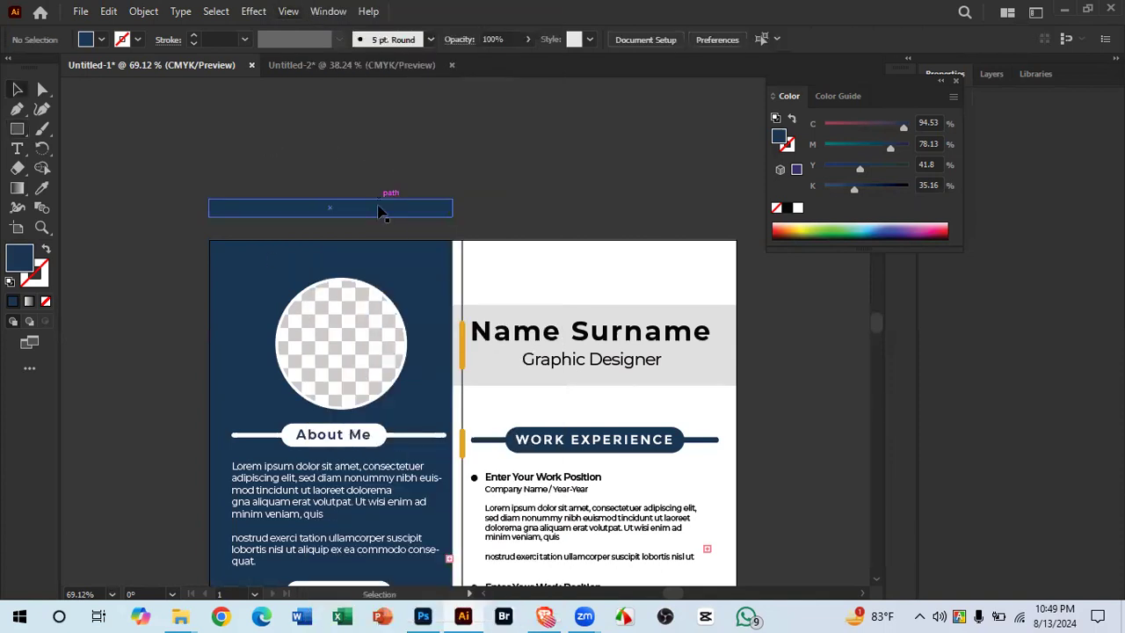
left_click(380, 212)
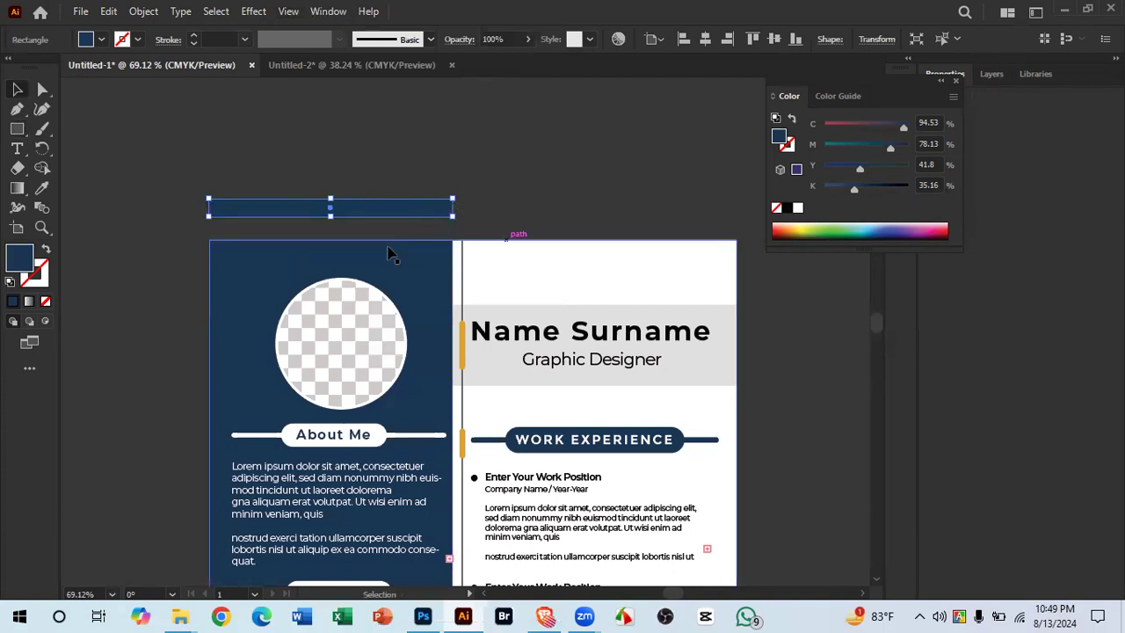
left_click_drag(330, 219, 331, 477)
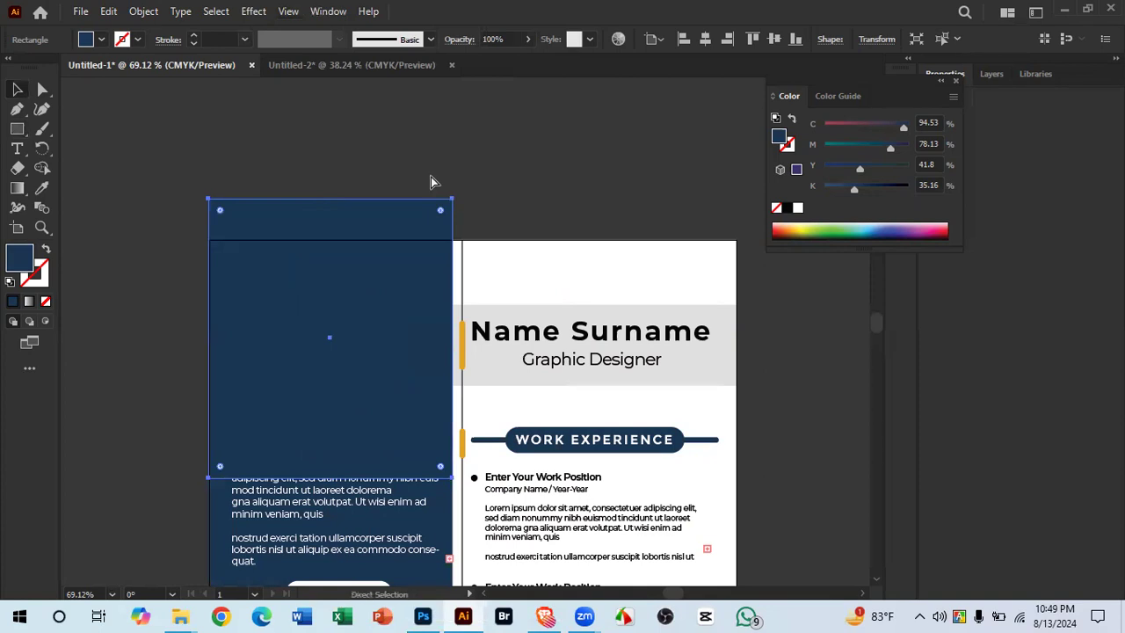
key("ctrl+z")
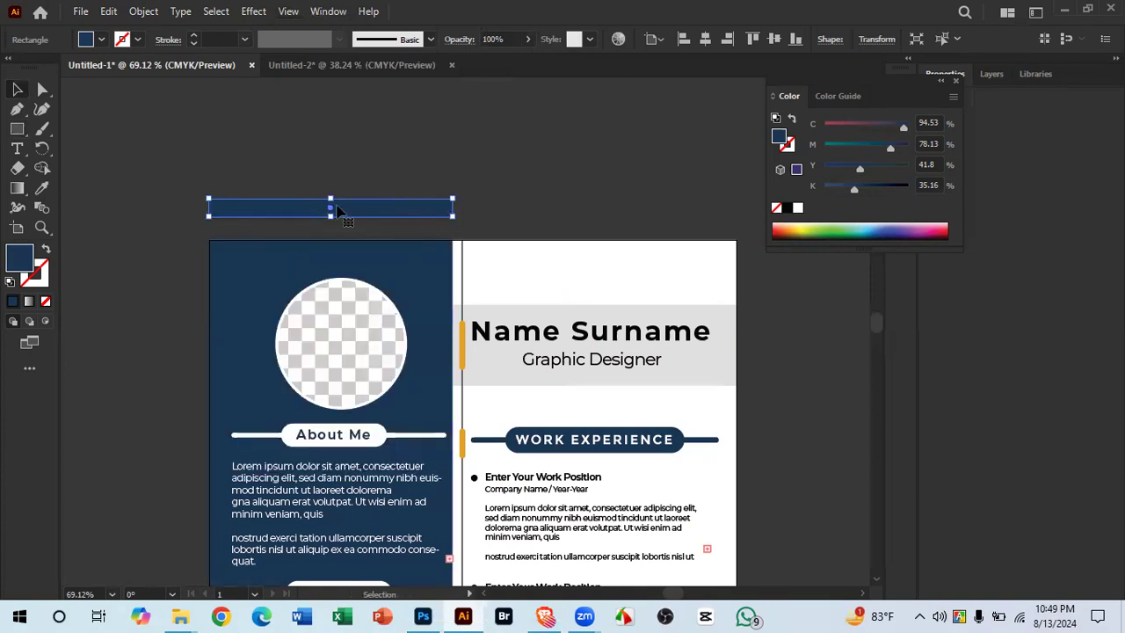
Step: Extend the blue rectangle upward above the reference CV and paste a copy of it into Untitled-2
left_click_drag(330, 201, 330, 167)
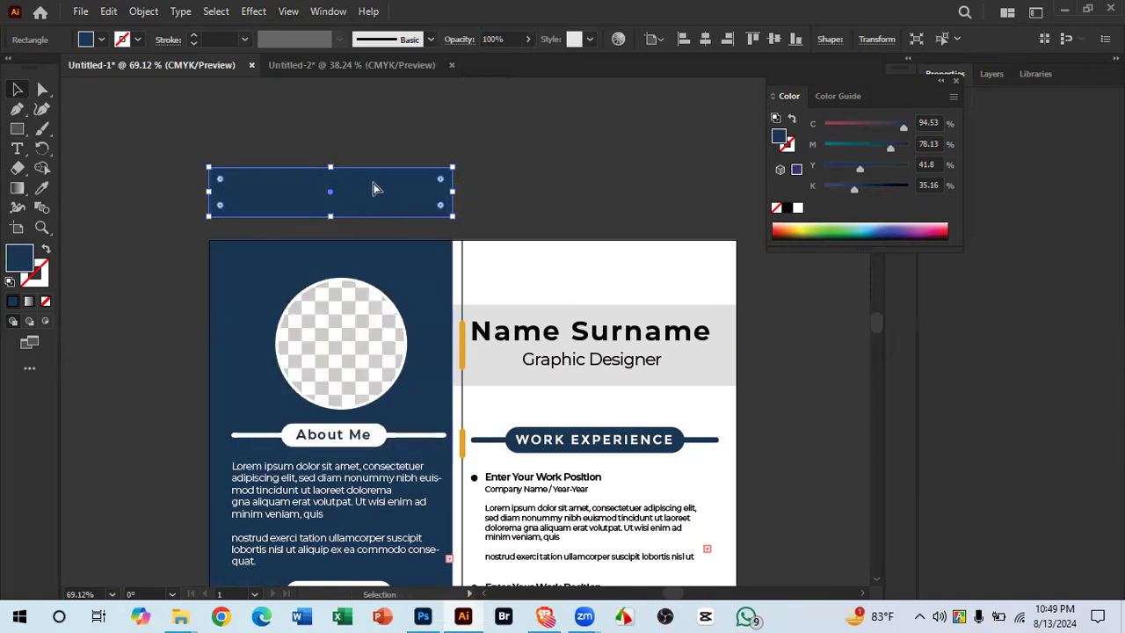
left_click(298, 64)
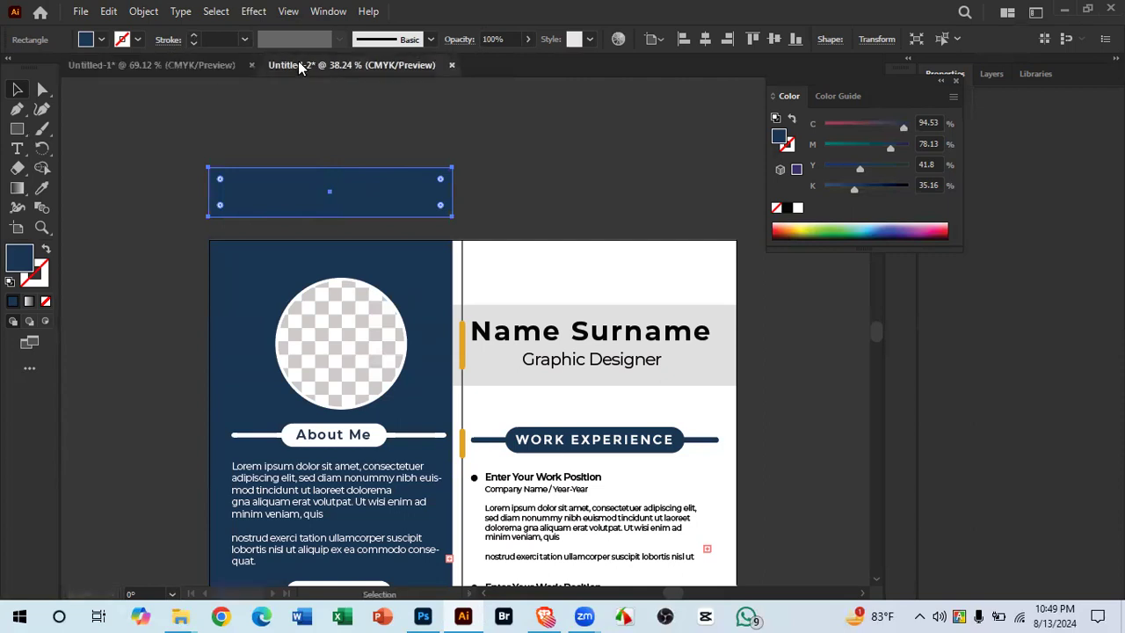
scroll(410, 326, "up", 2)
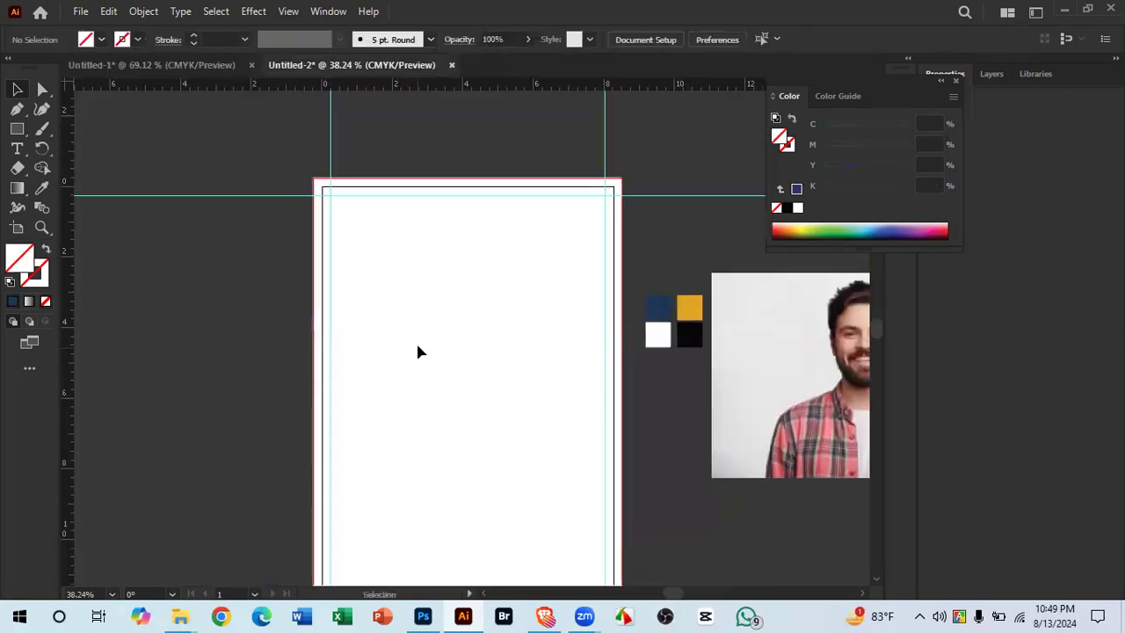
left_click(156, 64)
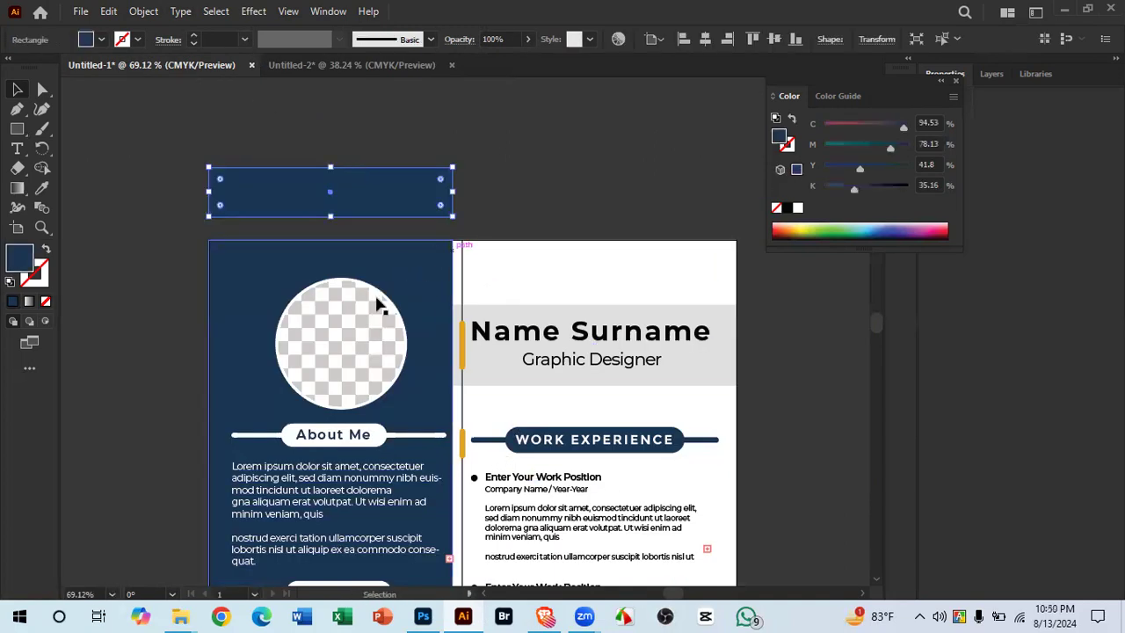
left_click(594, 218)
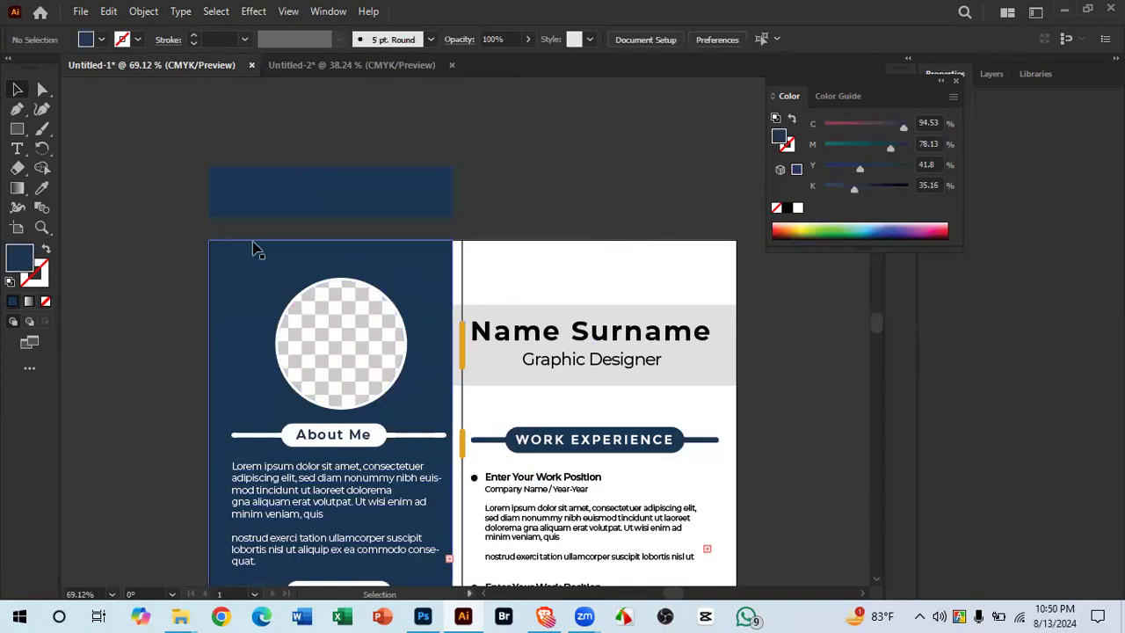
left_click(331, 66)
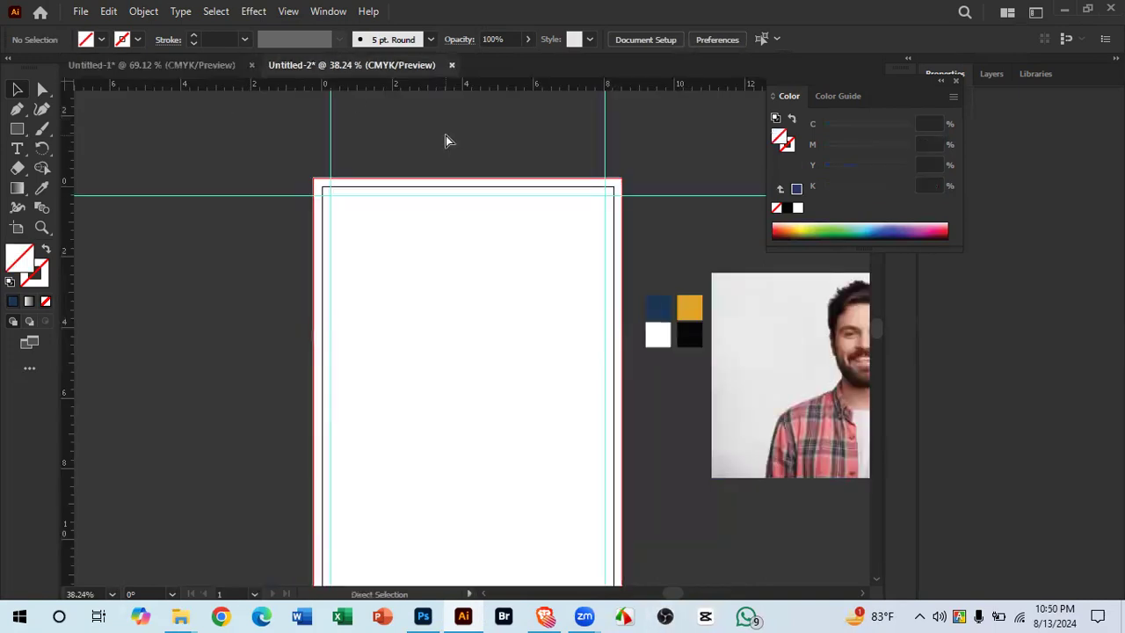
key("ctrl+v")
Step: Stretch the pasted rectangle's top edge up to the top bleed line and align the rectangle to the artboard's left edge
left_click_drag(469, 325, 445, 177)
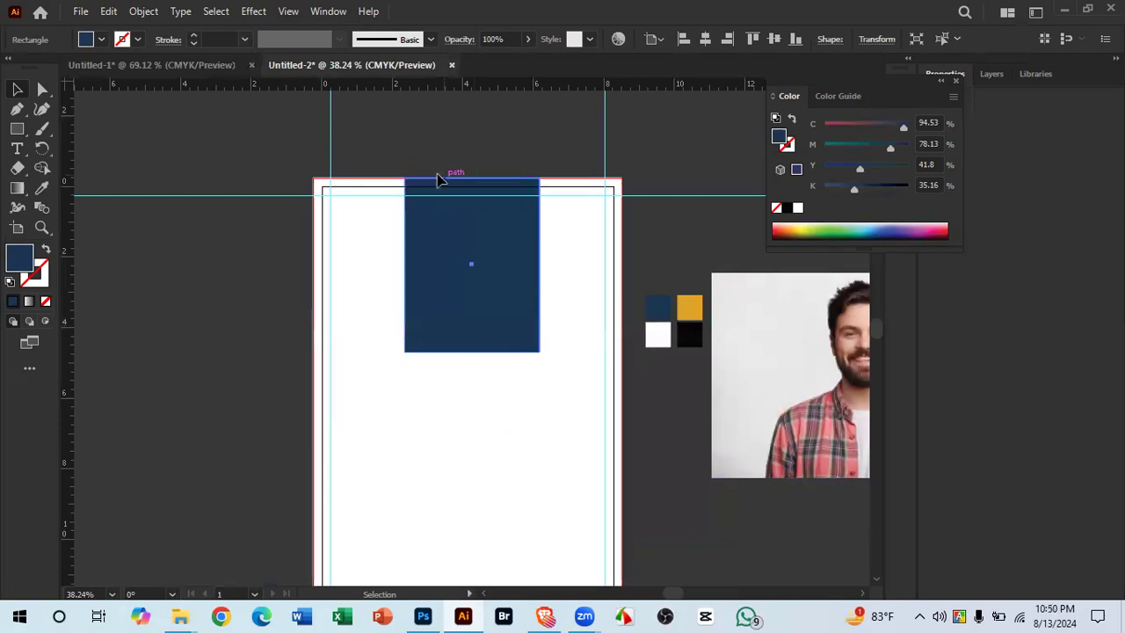
left_click(657, 45)
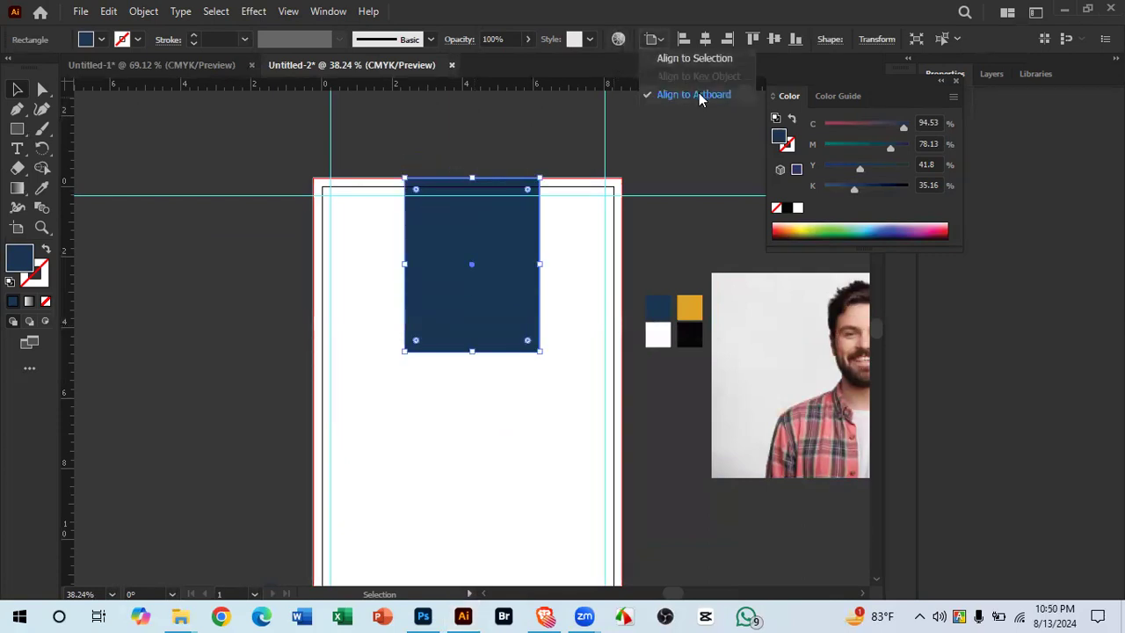
left_click(698, 93)
left_click(682, 39)
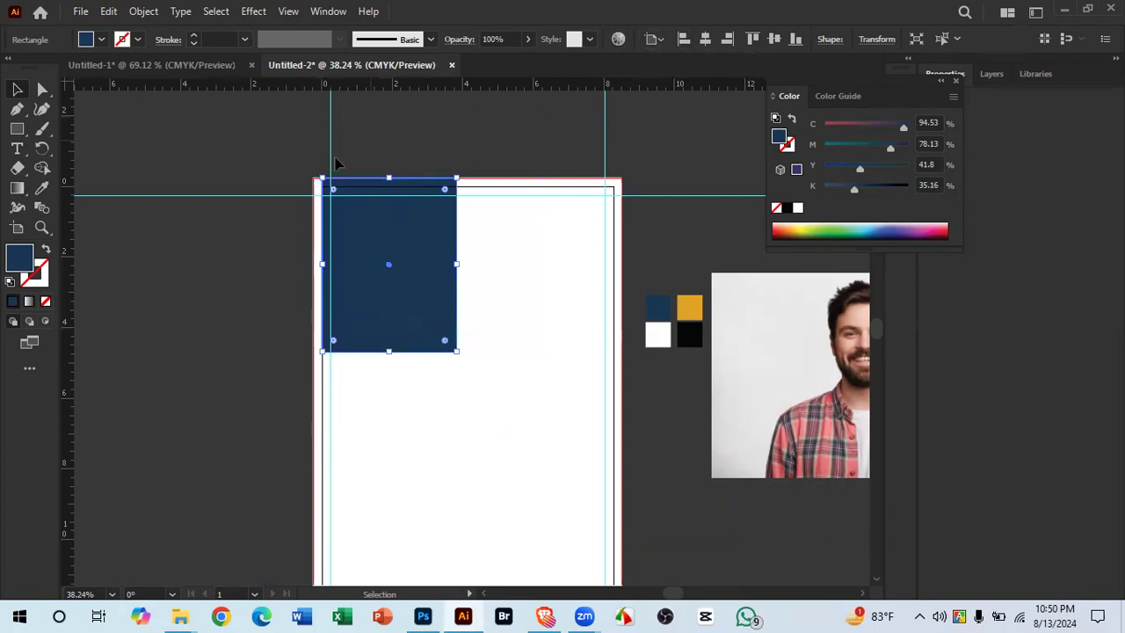
scroll(688, 359, "up", 5)
scroll(523, 224, "down", 2)
scroll(307, 264, "up", 3)
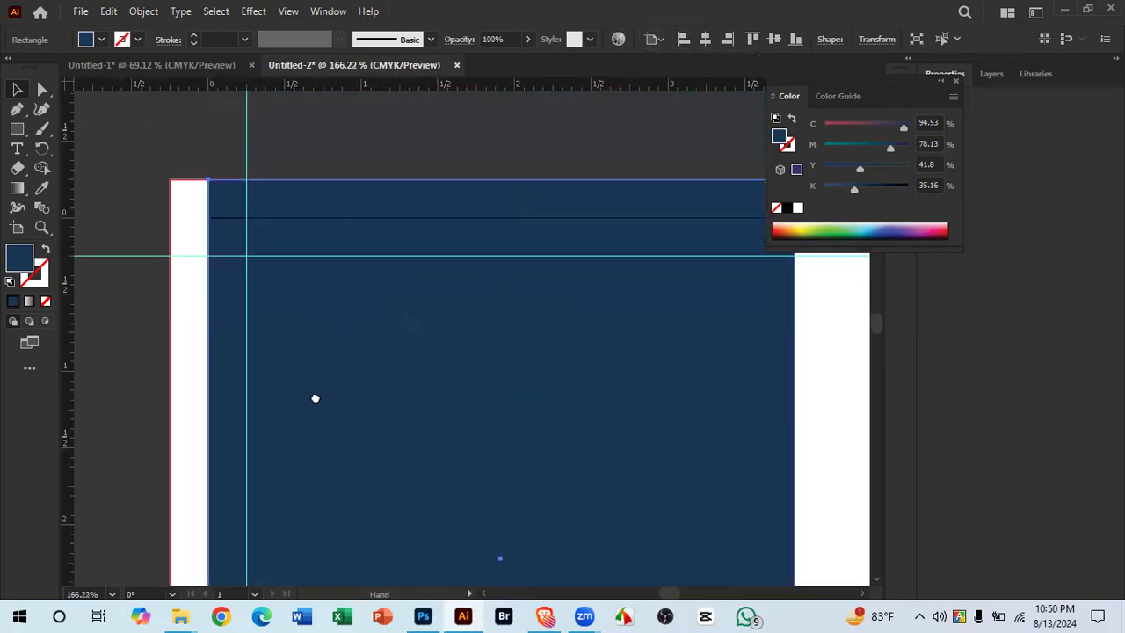
scroll(313, 385, "down", 1)
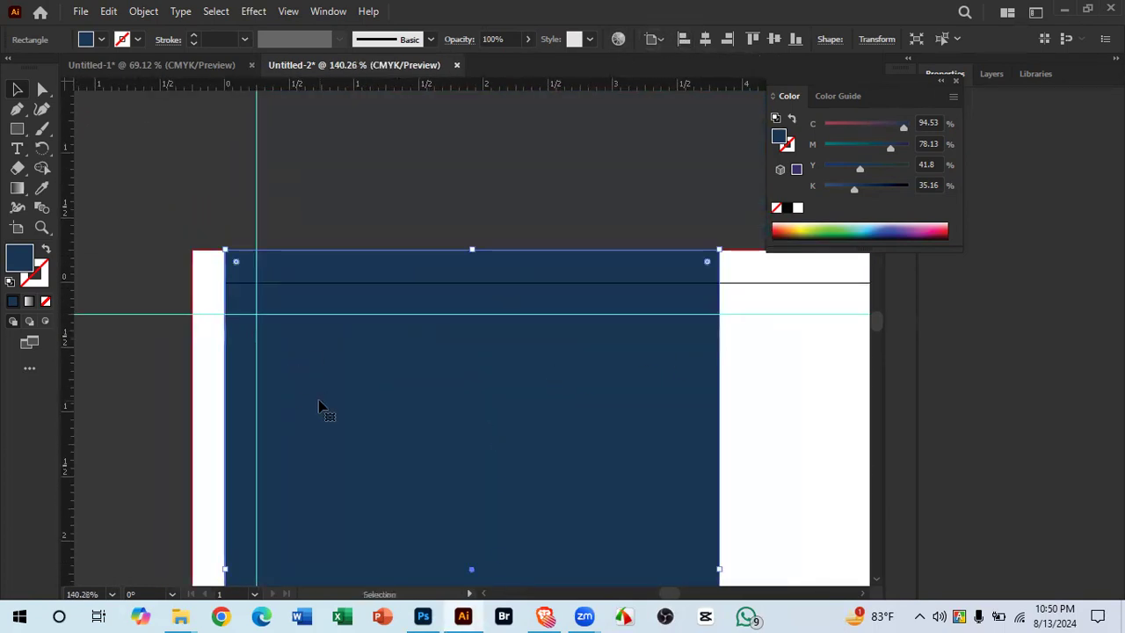
key("shift+o")
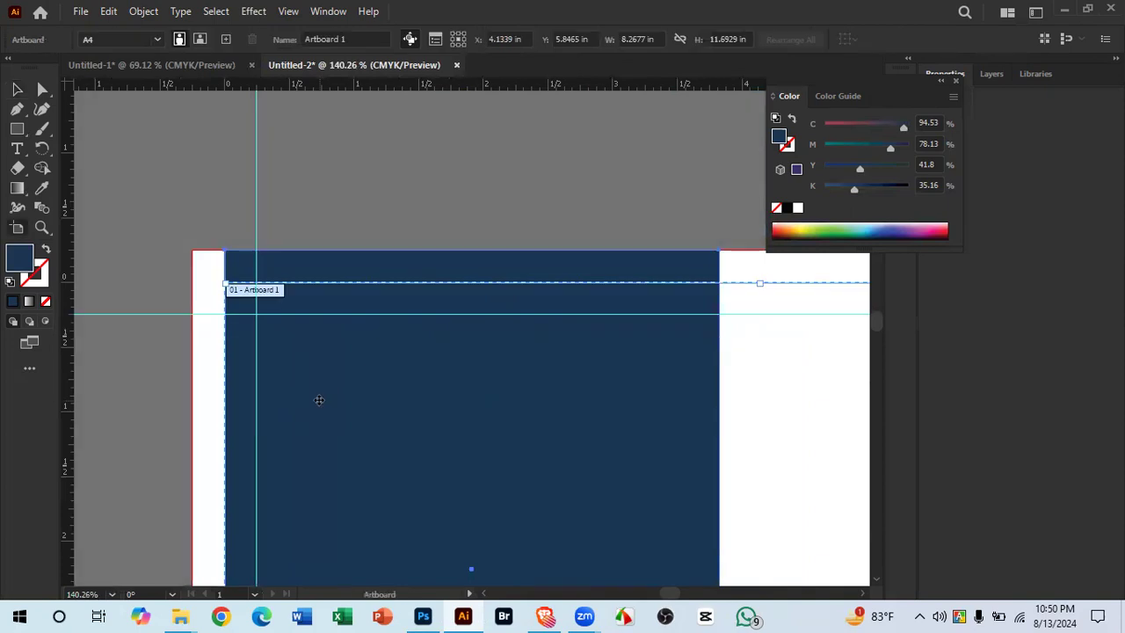
left_click(17, 89)
Step: Extend the blue rectangle's bottom edge to the bottom bleed line, making it about 3.82 in wide and 12.19 in high
left_click_drag(392, 448, 401, 319)
scroll(404, 317, "down", 4)
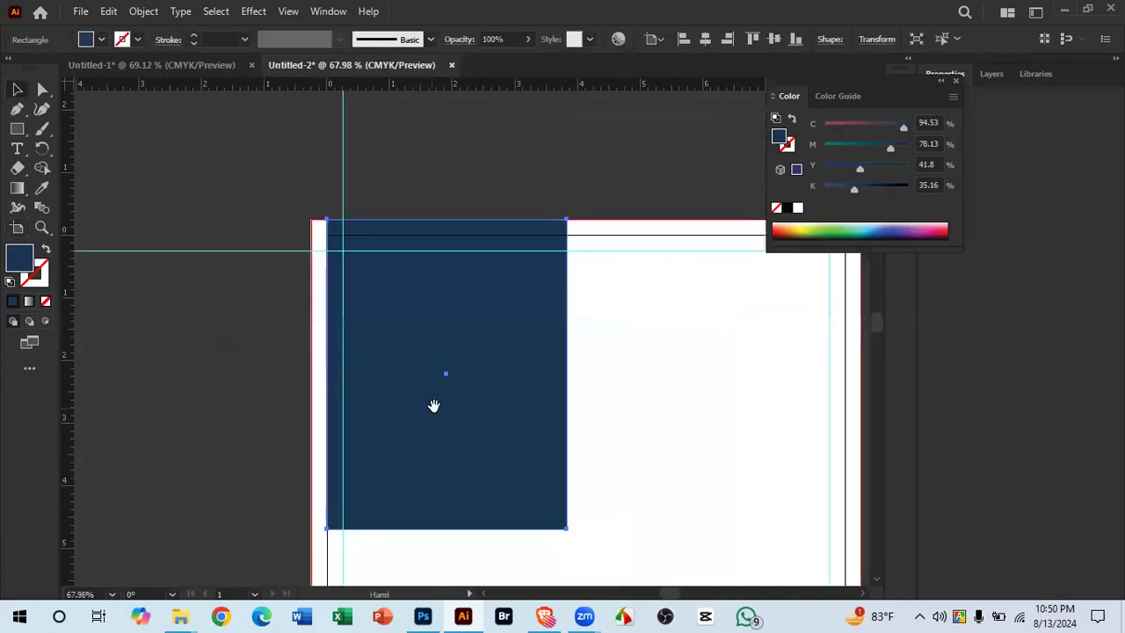
left_click_drag(430, 492, 405, 327)
scroll(442, 409, "down", 2)
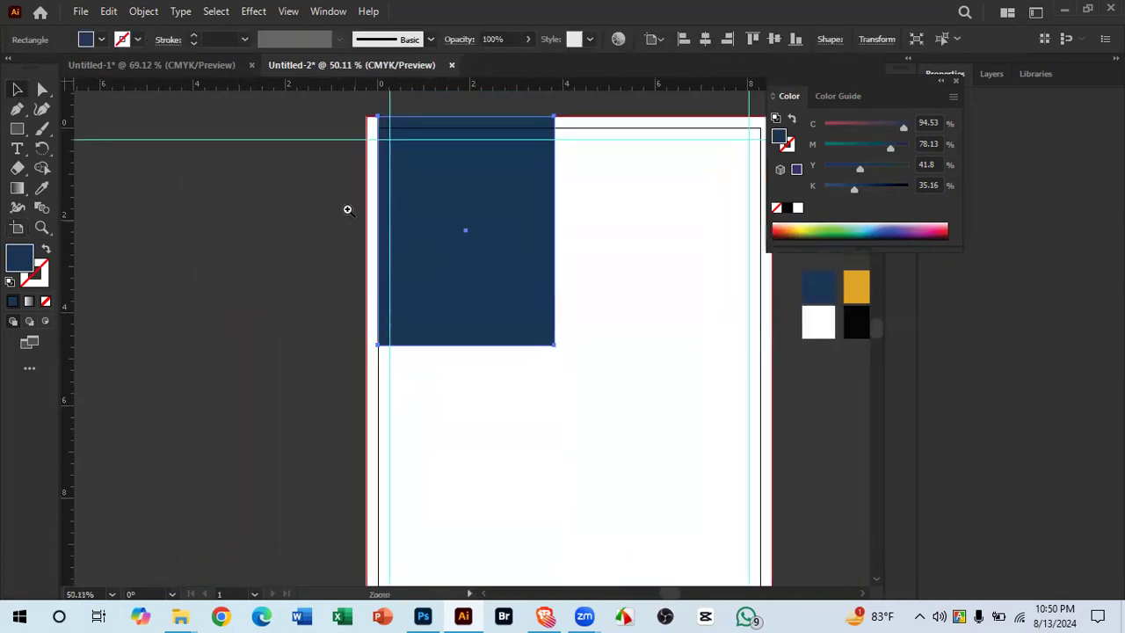
scroll(346, 209, "up", 6)
left_click_drag(528, 402, 404, 396)
left_click_drag(586, 448, 468, 259)
left_click_drag(573, 409, 492, 406)
left_click_drag(545, 359, 520, 214)
left_click_drag(530, 262, 481, 273)
left_click_drag(514, 226, 527, 525)
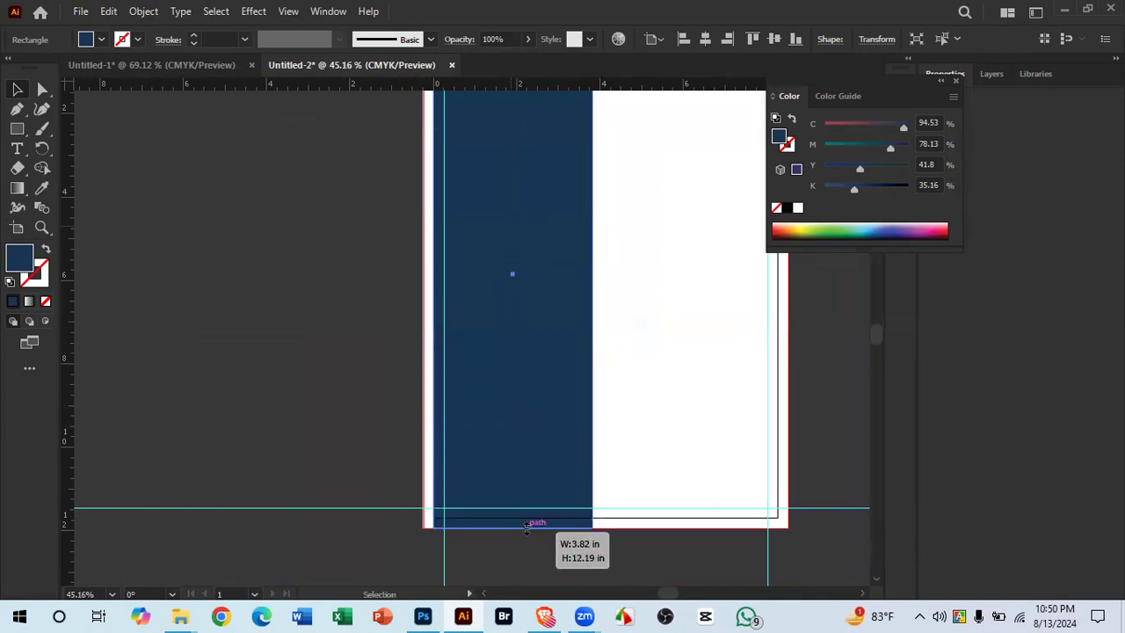
Step: Extend the blue column's left edge outward to the left bleed line and deselect it
left_click_drag(444, 178, 504, 209)
left_click_drag(490, 209, 496, 351)
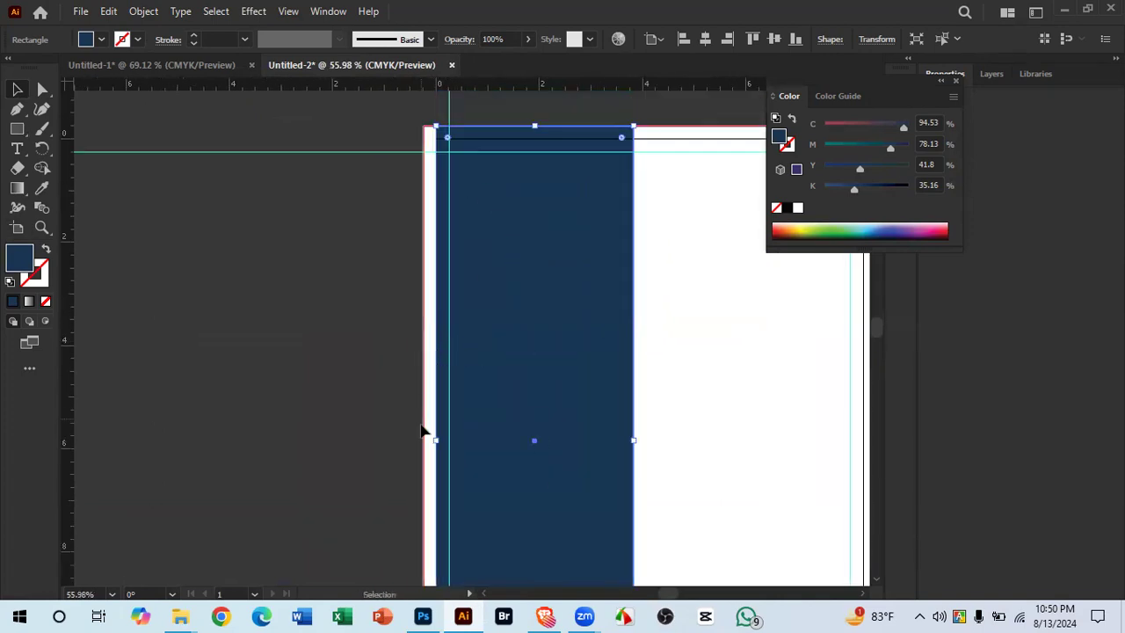
left_click_drag(421, 434, 570, 474)
left_click_drag(454, 444, 427, 453)
left_click(306, 322)
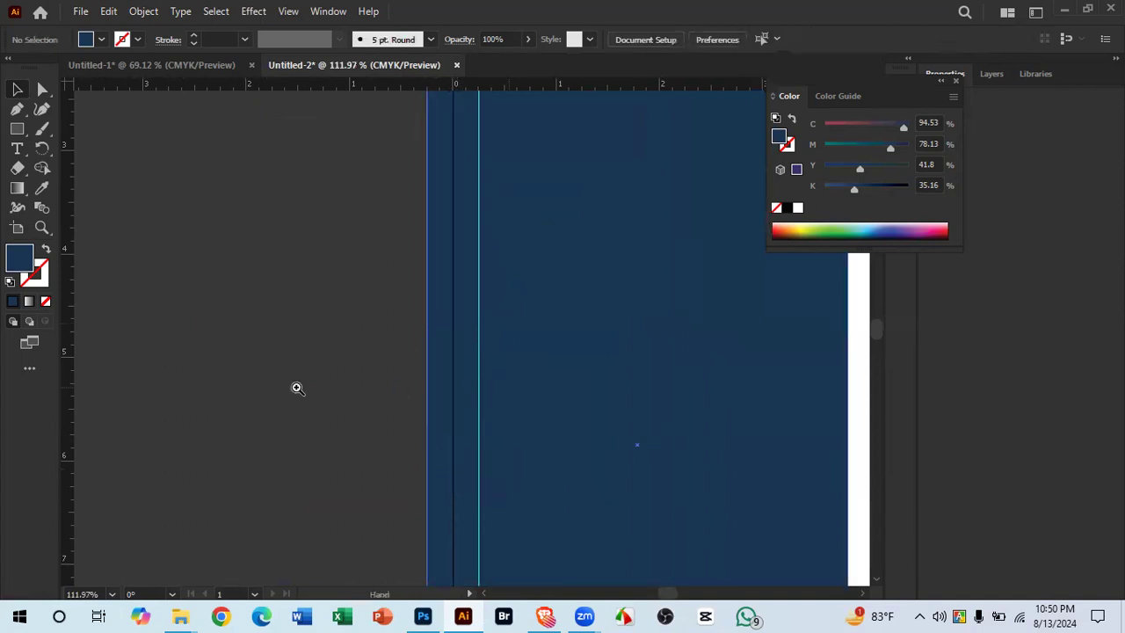
left_click_drag(482, 391, 350, 361)
left_click_drag(446, 360, 325, 361)
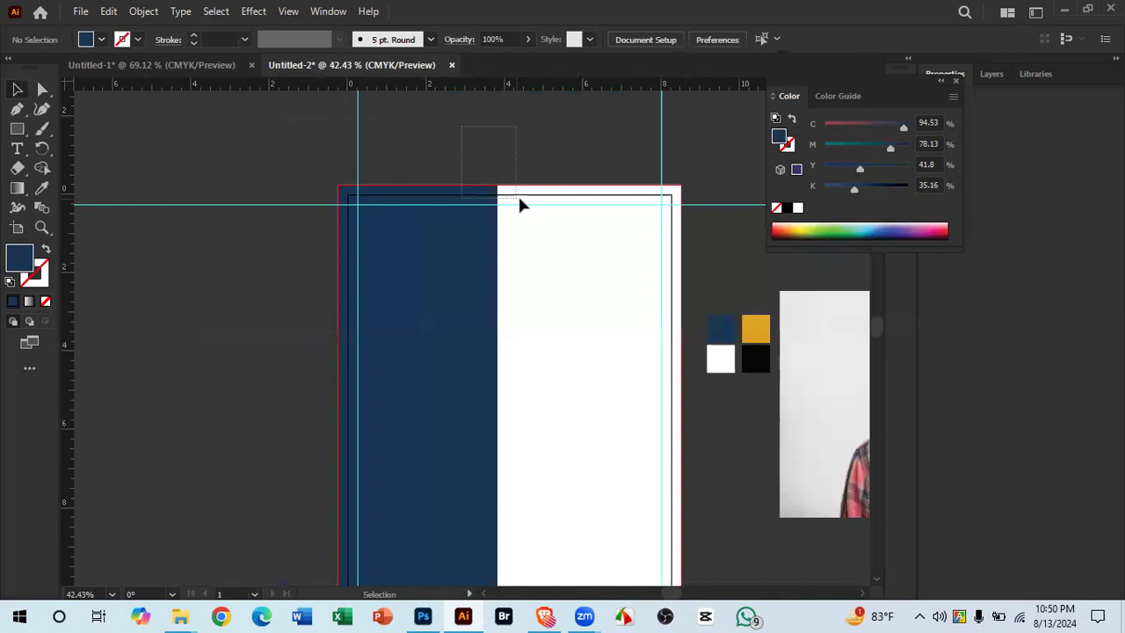
left_click_drag(518, 204, 522, 205)
left_click(522, 204)
Step: Draw a circle on the upper part of the blue column with the Ellipse tool and fill it with white
left_click_drag(19, 130, 111, 150)
left_click_drag(384, 282, 482, 378)
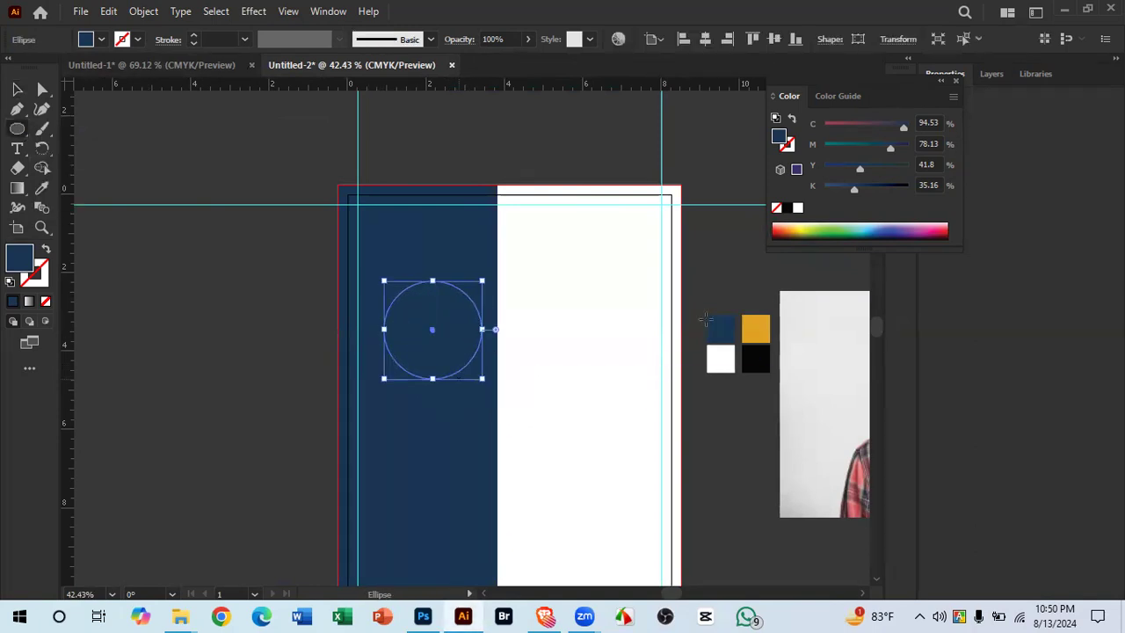
left_click(797, 208)
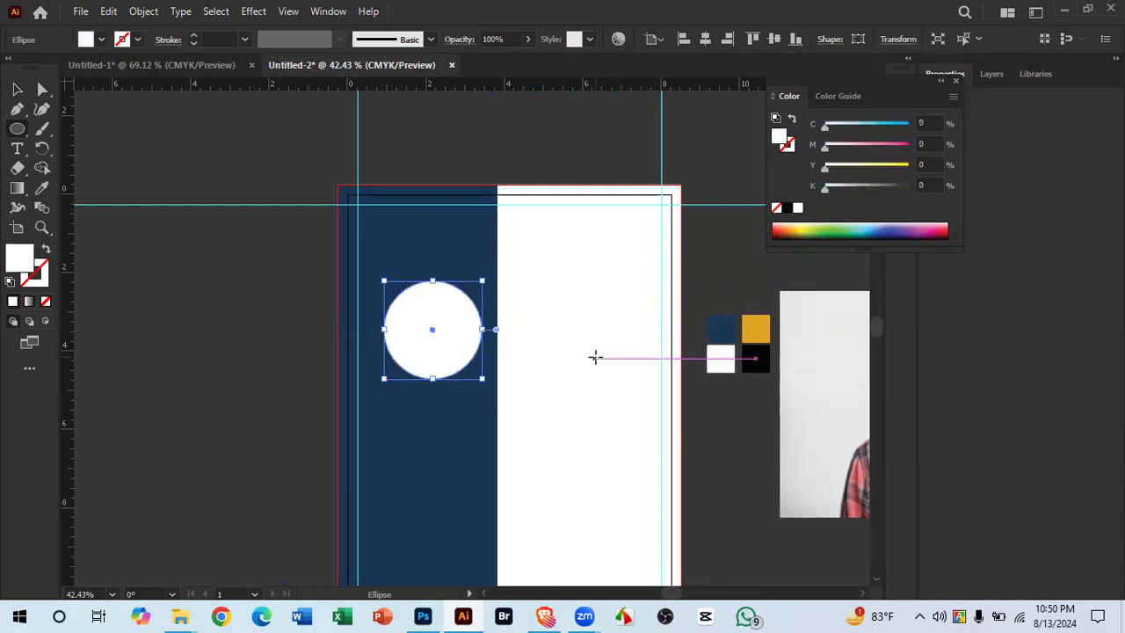
Step: Move the white circle off the artboard beyond the colour swatches, and move the portrait photo onto the artboard
left_click(16, 91)
left_click_drag(445, 322, 630, 197)
left_click_drag(594, 243, 695, 421)
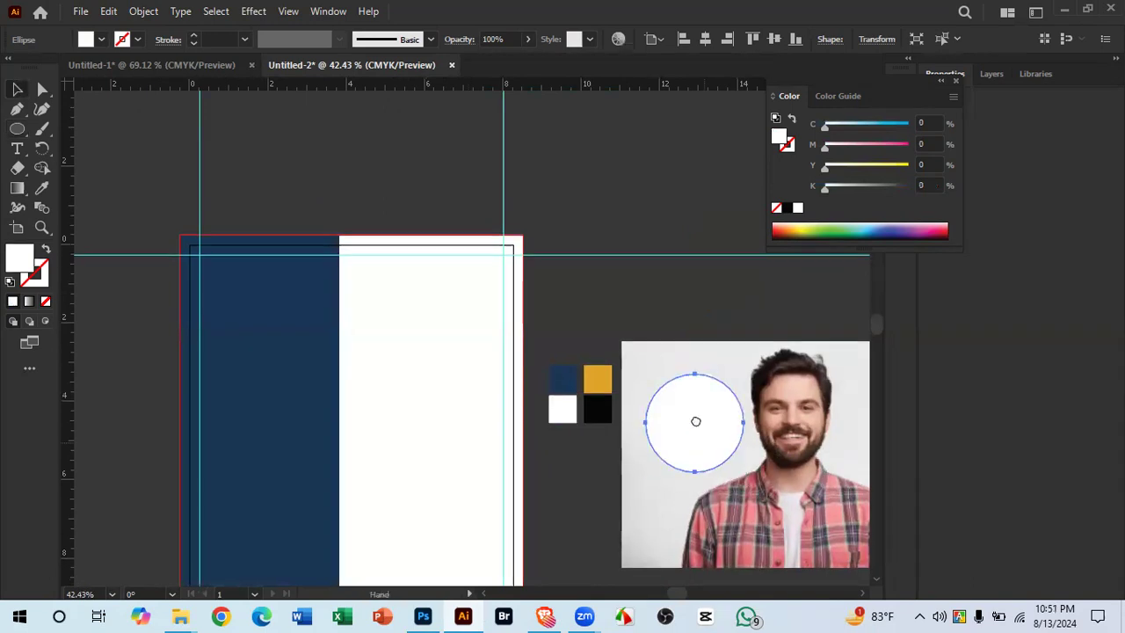
left_click_drag(859, 421, 508, 311)
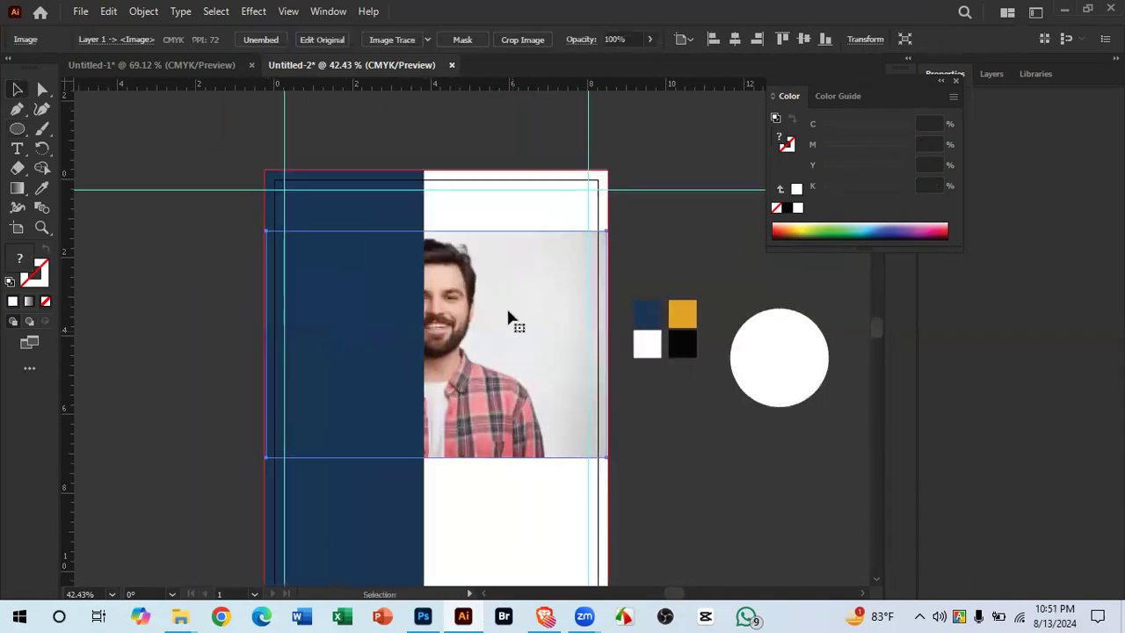
Step: Bring the portrait photo to the front and stack the white circle above it, overlapping the man's face
right_click(508, 307)
mouse_move(580, 469)
left_click(721, 466)
left_click_drag(778, 359, 409, 324)
right_click(407, 323)
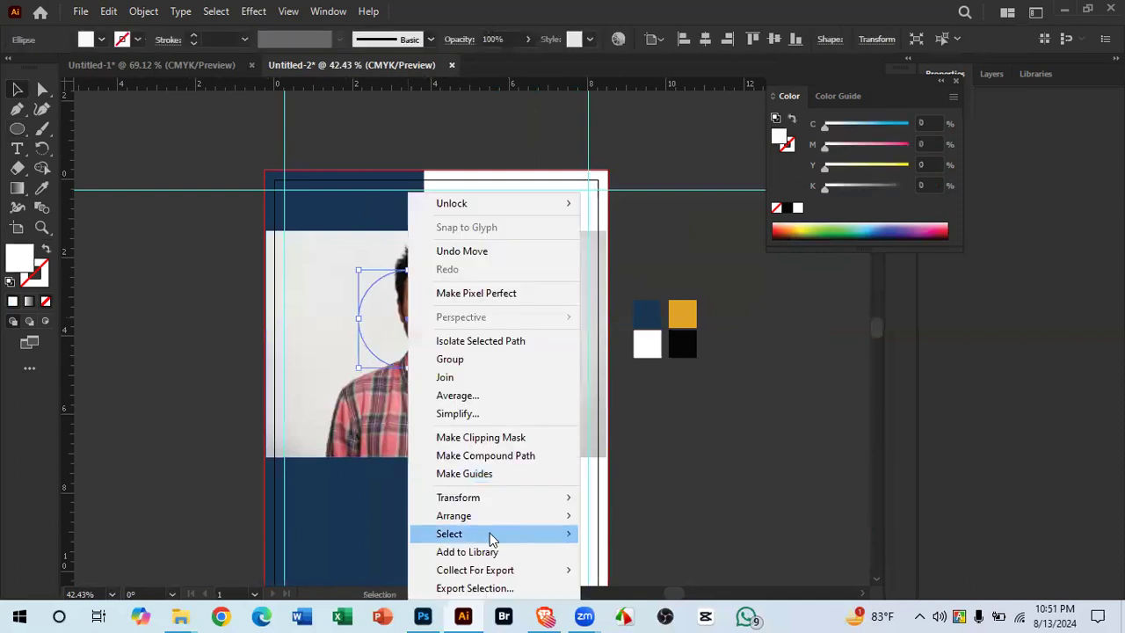
left_click(599, 521)
Step: Scale the portrait photo down proportionally to about 3.92 in wide so it fits within the blue column
left_click_drag(552, 417, 532, 396)
left_click(532, 397)
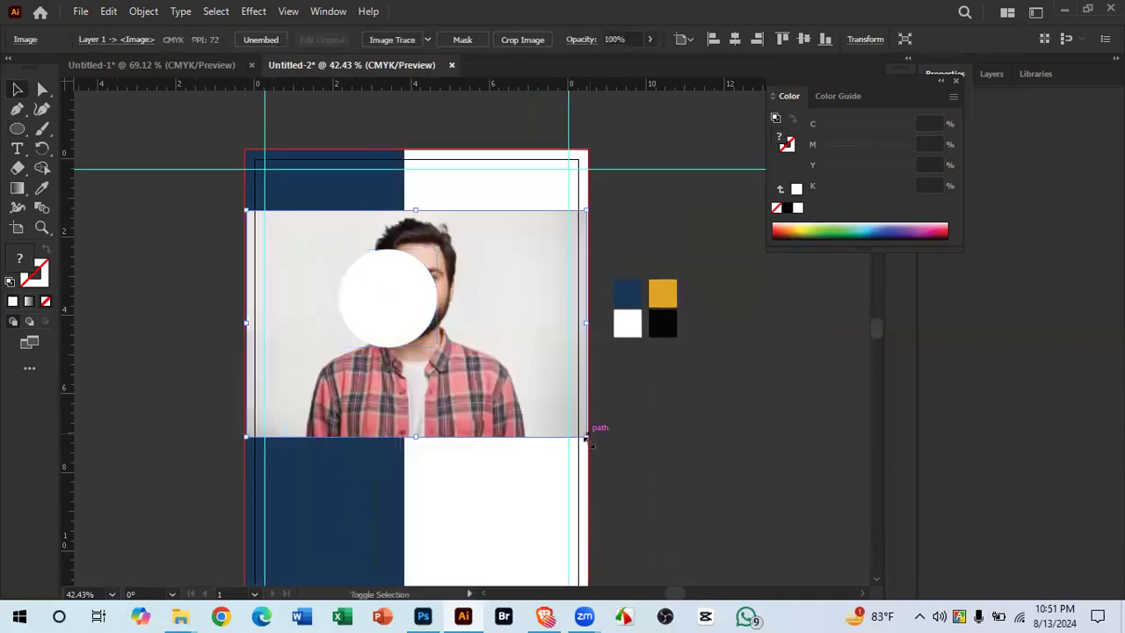
left_click_drag(586, 437, 400, 318)
left_click_drag(328, 245, 446, 413)
Step: Position the white circle over the man's head and shoulders, centred on the portrait photo
left_click_drag(528, 453, 379, 456)
left_click_drag(460, 452, 650, 423)
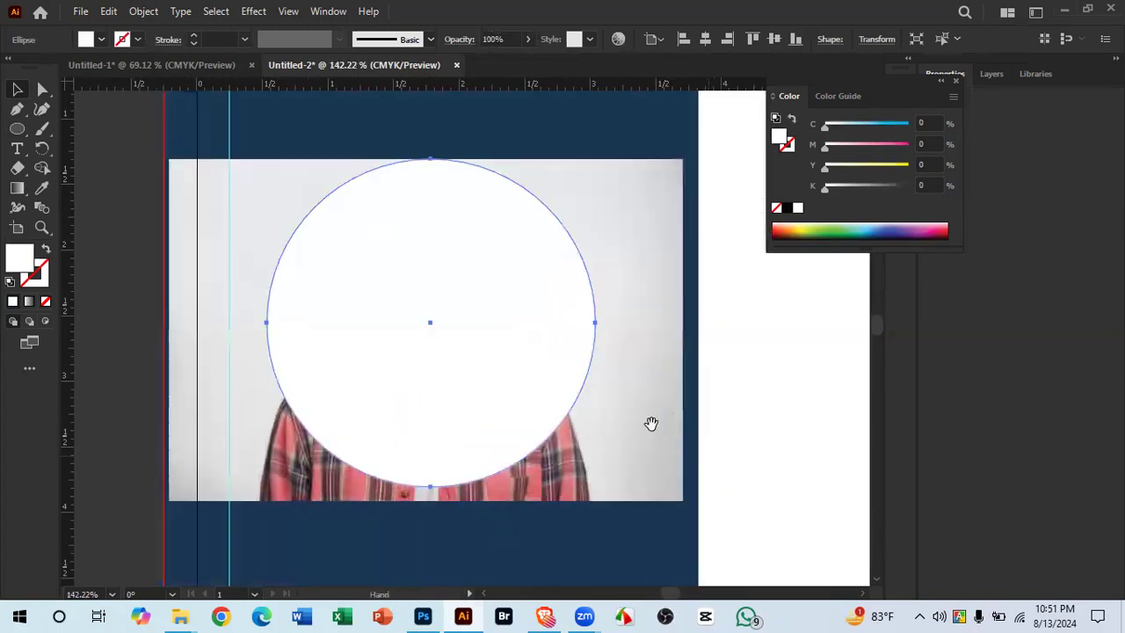
left_click_drag(595, 375, 670, 409)
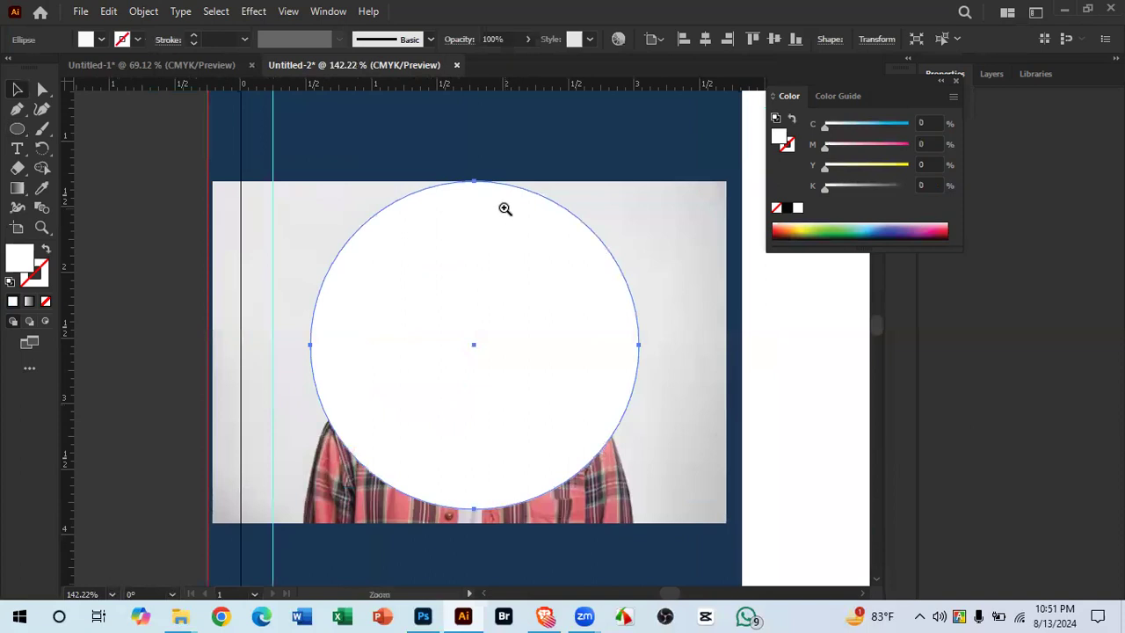
left_click_drag(505, 208, 580, 184)
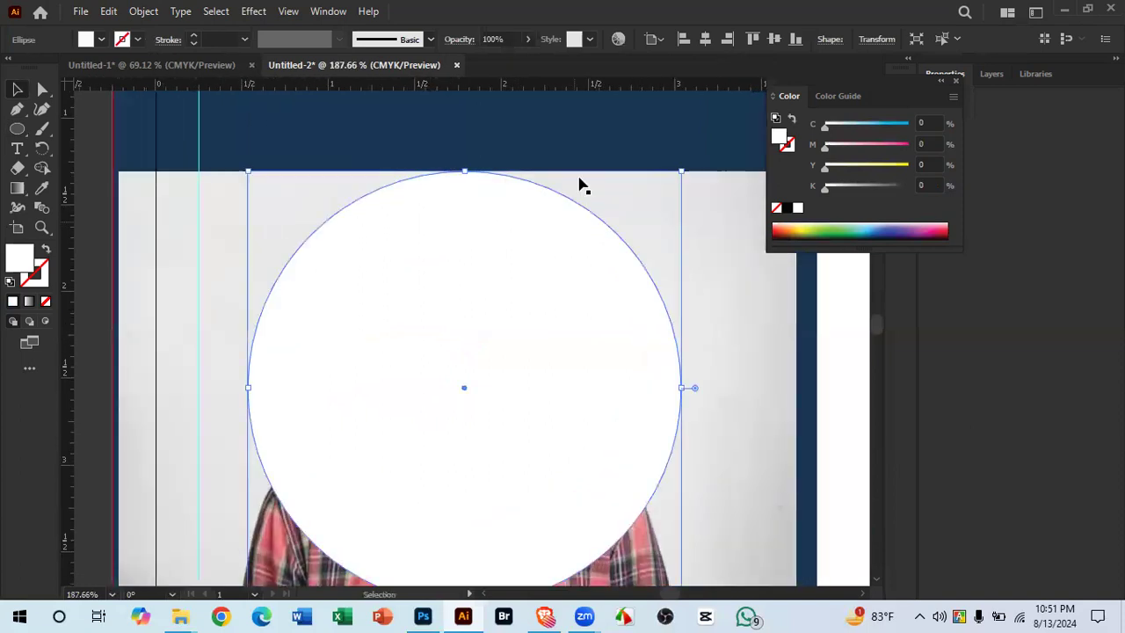
left_click(812, 339)
left_click_drag(471, 295, 466, 301)
left_click_drag(469, 145, 730, 286)
left_click_drag(402, 306, 441, 359)
left_click(443, 231)
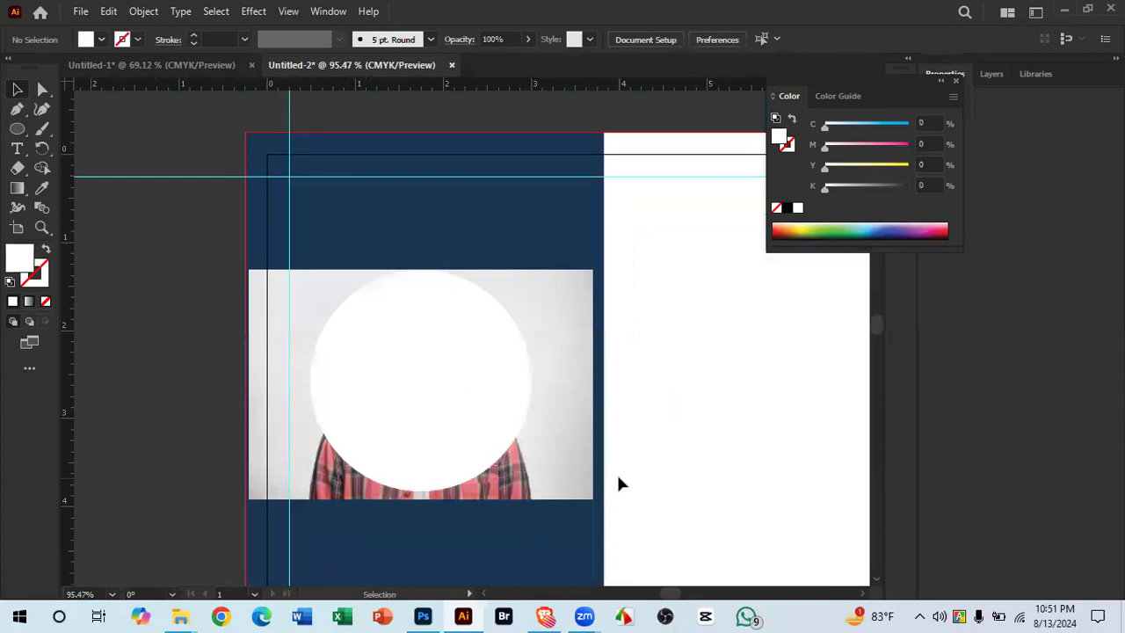
Step: Select the white circle together with the photo and make a clipping mask from them
left_click_drag(419, 364, 419, 369)
right_click(419, 369)
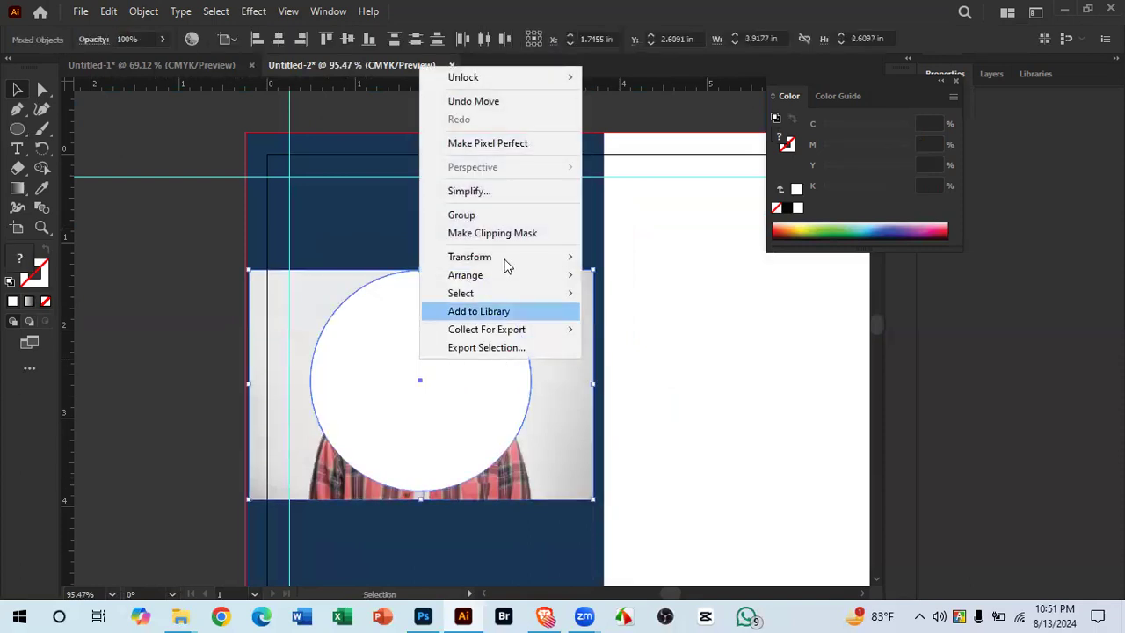
left_click(510, 234)
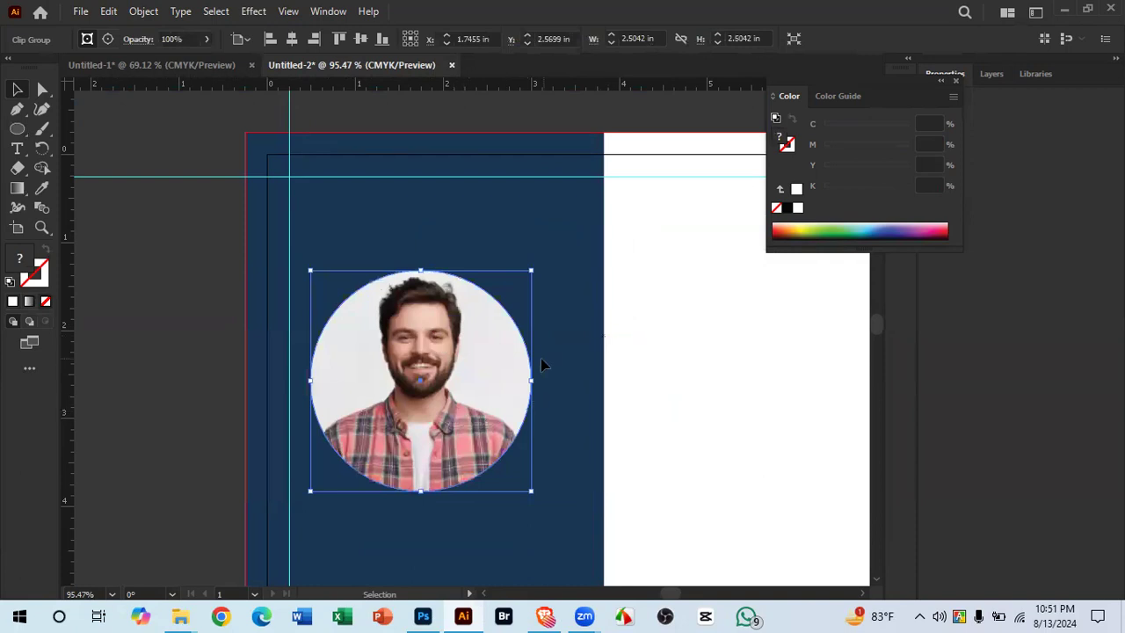
Step: Try releasing the clipping mask to enlarge the portrait photo, and undo both changes
right_click(484, 344)
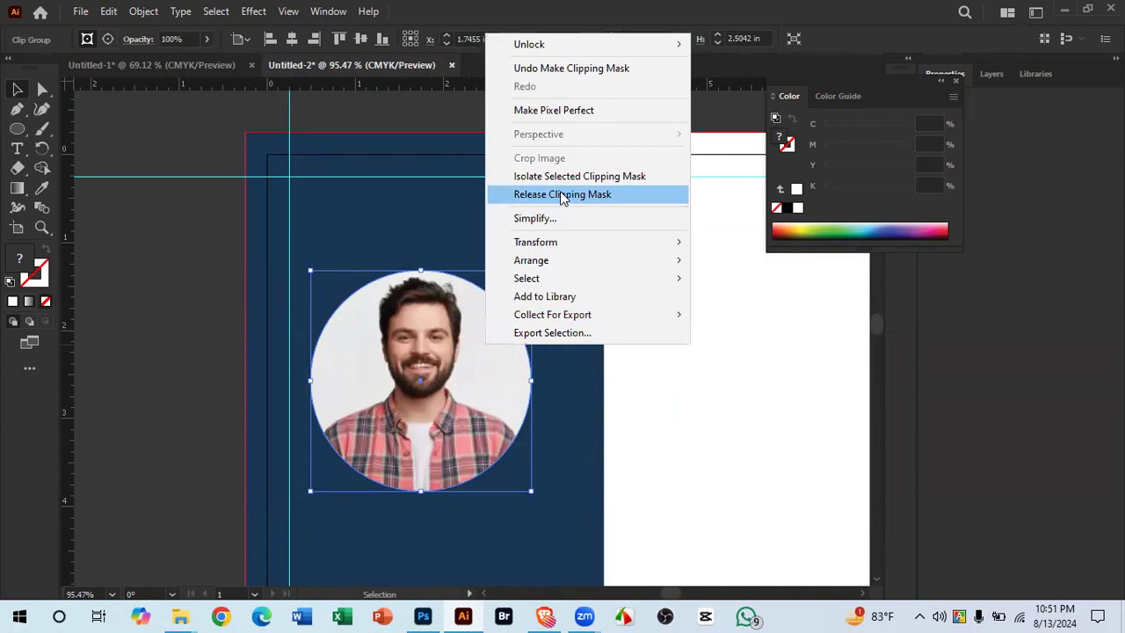
left_click(563, 195)
left_click(646, 408)
left_click(572, 458)
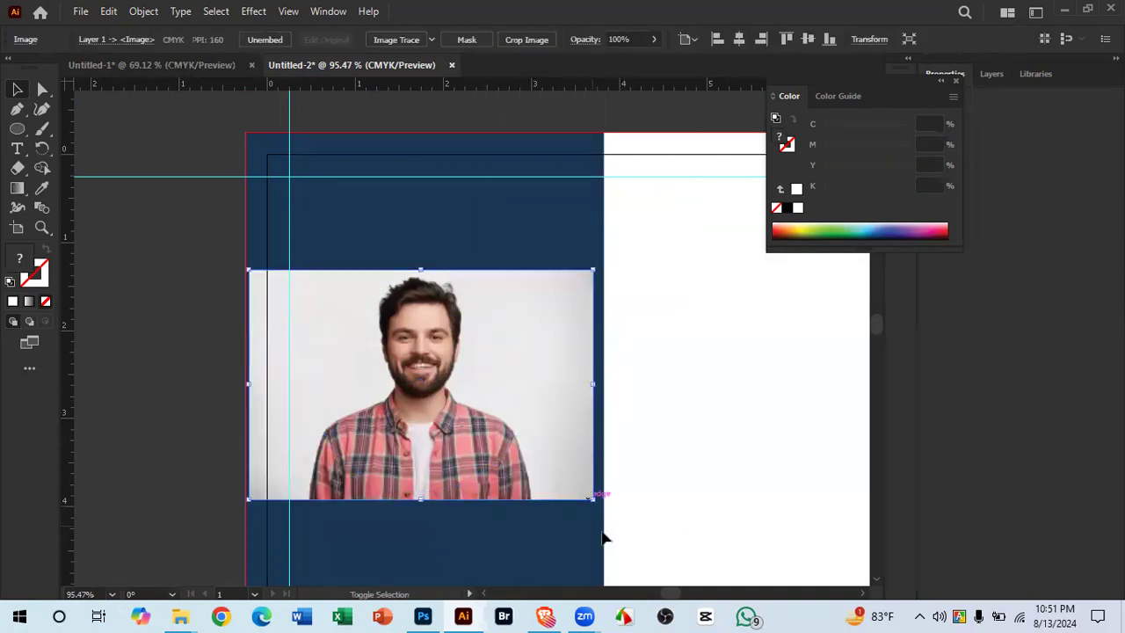
left_click_drag(593, 499, 698, 568)
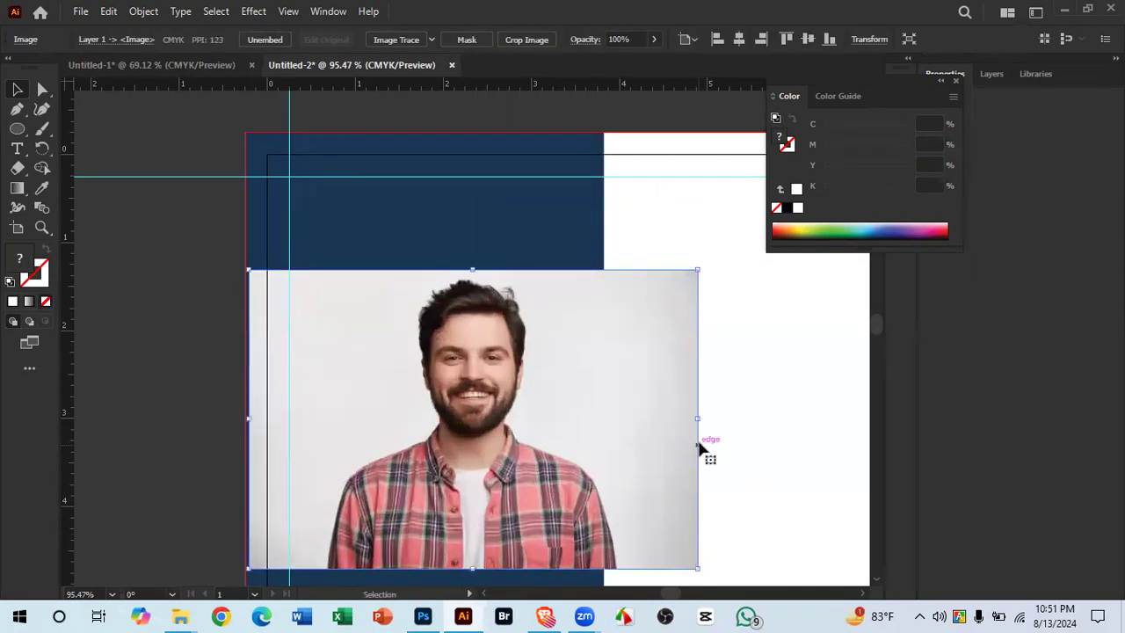
key("ctrl+z")
key("ctrl+z")
Step: Isolate the clipped portrait's group and select the photo inside its mask
left_click(647, 432)
double_click(489, 372)
left_click(491, 372)
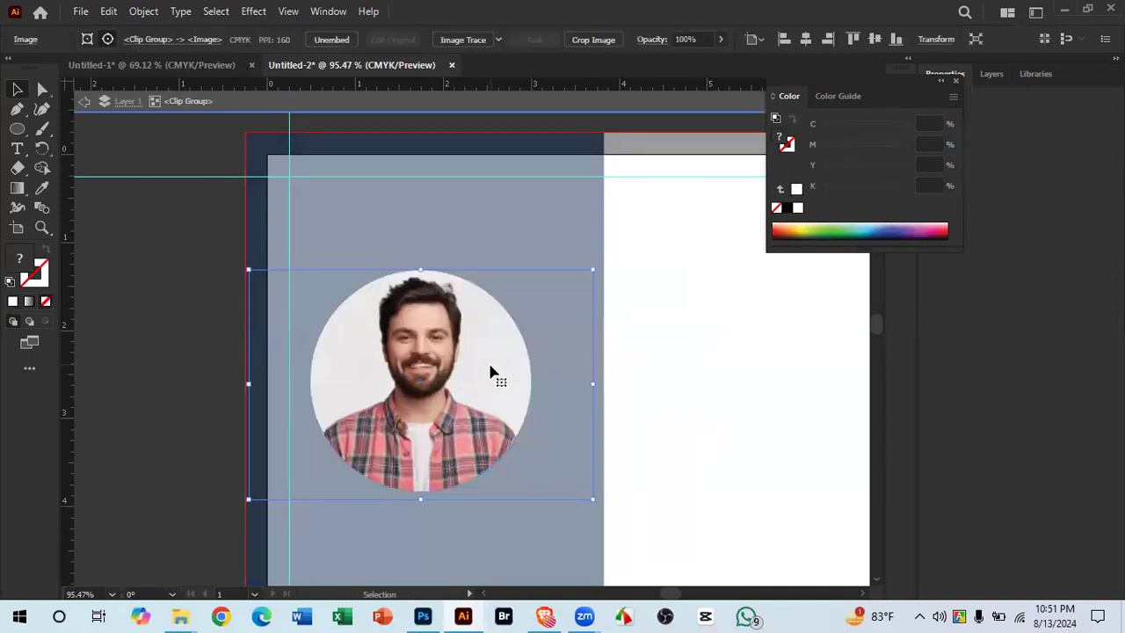
mouse_move(594, 500)
left_mouse_down()
mouse_move(677, 574)
mouse_move(574, 469)
mouse_move(606, 507)
mouse_move(596, 500)
left_mouse_up()
left_click(714, 487)
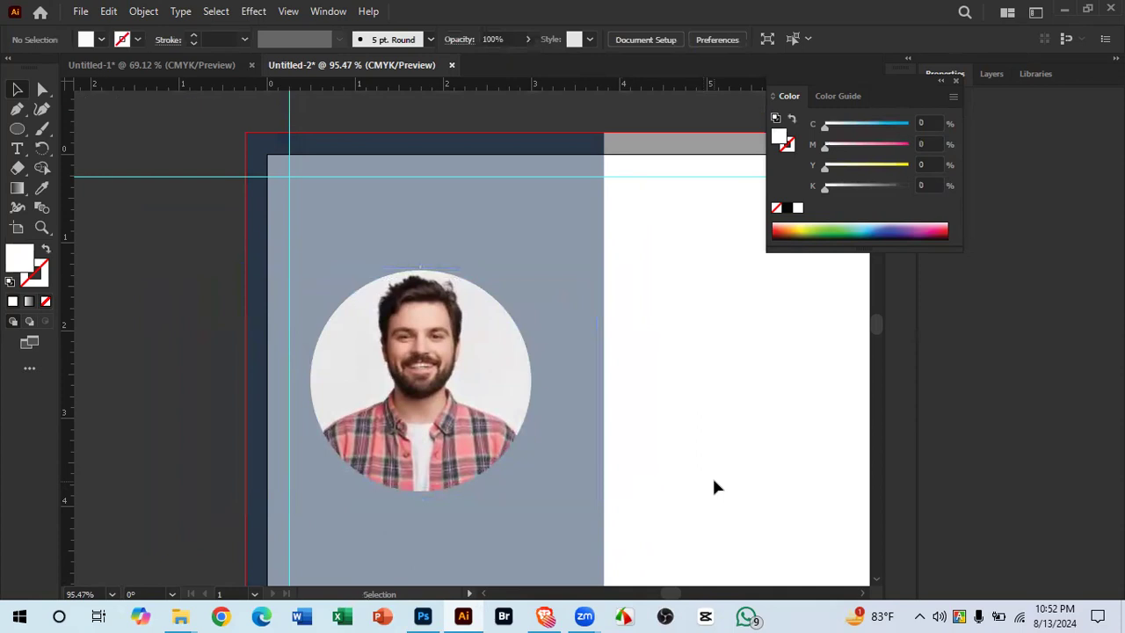
Step: Leave isolation mode and move the circular portrait higher in the blue column, to about X 1.79 in, Y 2.18 in
scroll(530, 462, "down", 3)
left_click(457, 327)
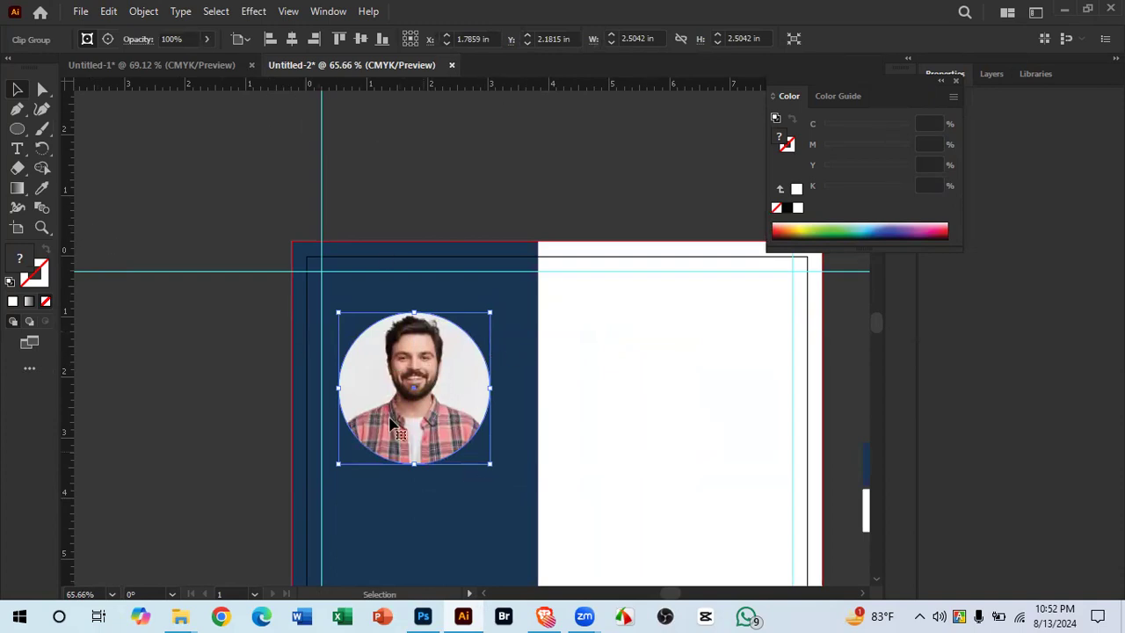
left_click_drag(459, 412, 550, 411)
Step: Switch to the reference CV and examine the white ring around its circular photo placeholder
left_click(152, 67)
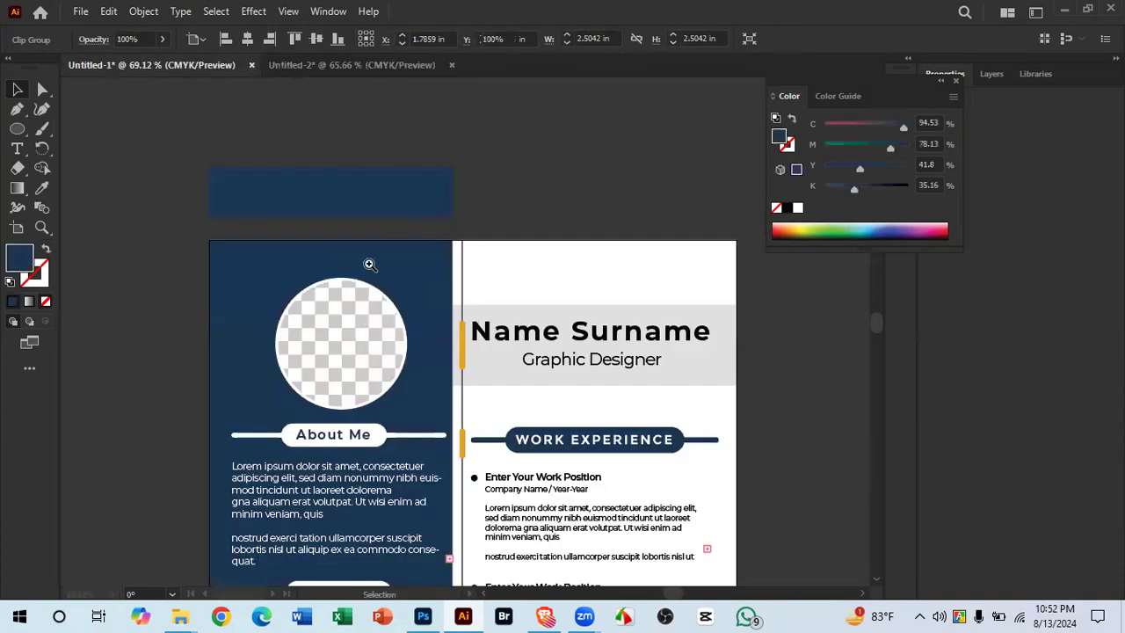
left_click_drag(370, 264, 806, 425)
left_click_drag(265, 376, 290, 394)
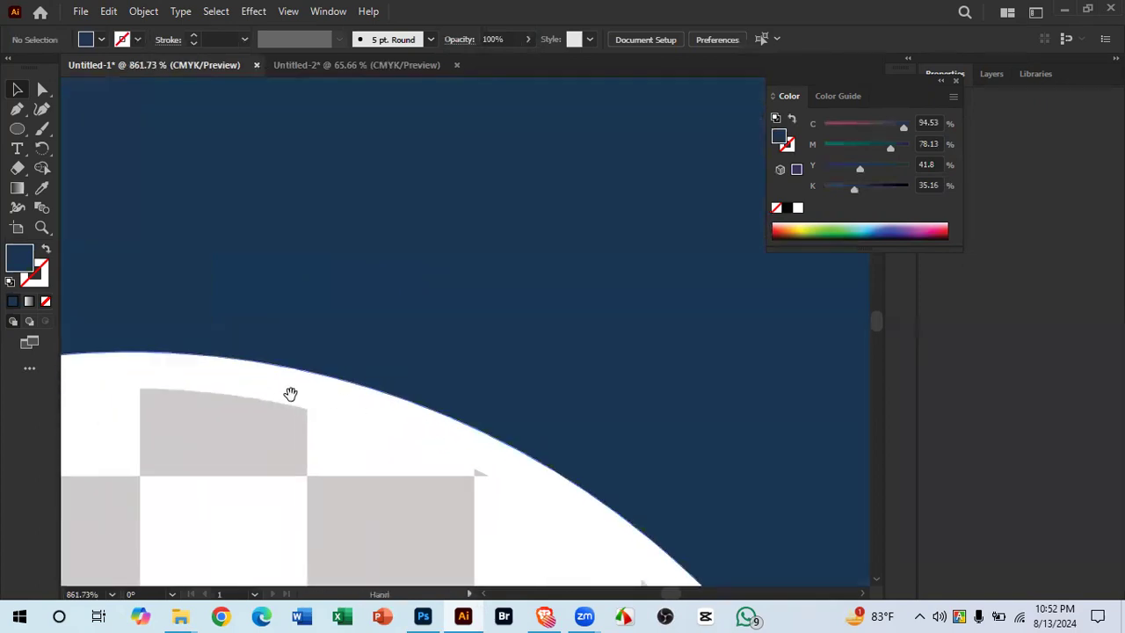
left_click(272, 398)
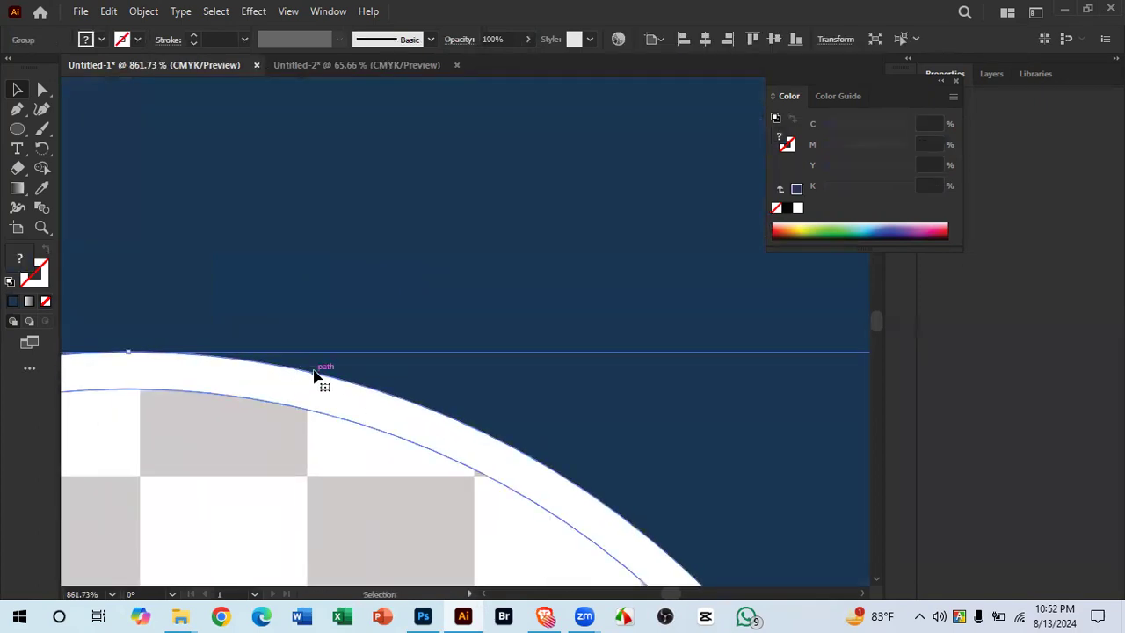
left_click_drag(449, 442, 255, 418)
left_click_drag(494, 478, 551, 329)
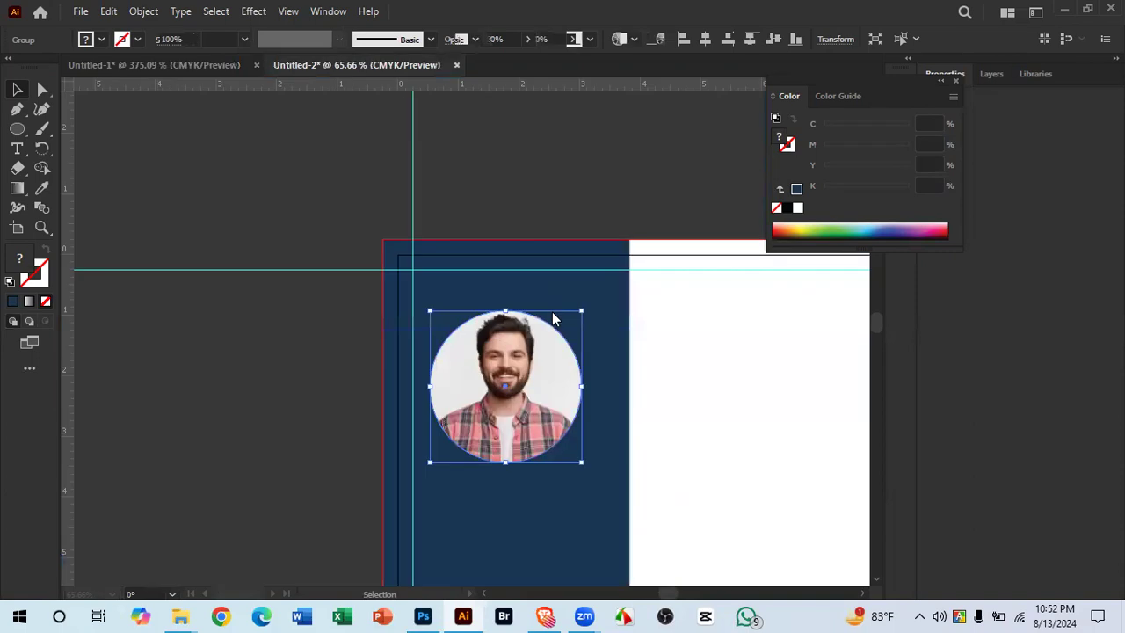
Step: Return to the new CV, paste a copy of the circular portrait beside the original, and release the copy's clipping mask
left_click(341, 66)
left_click_drag(539, 410, 544, 408)
left_click_drag(536, 402, 548, 395)
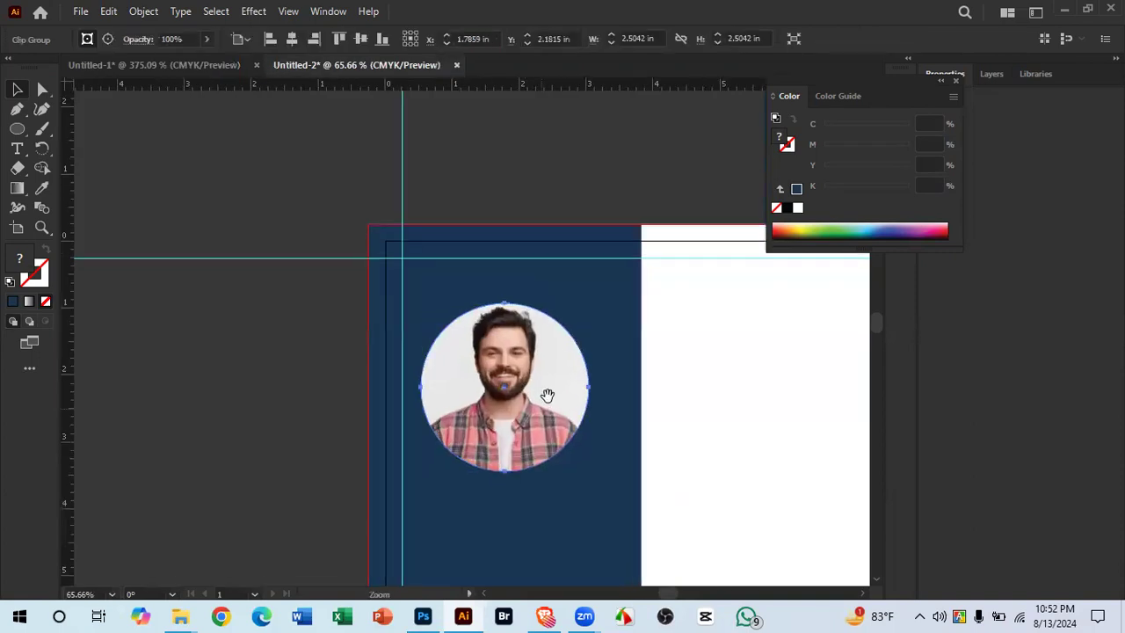
key("ctrl+v")
right_click(338, 343)
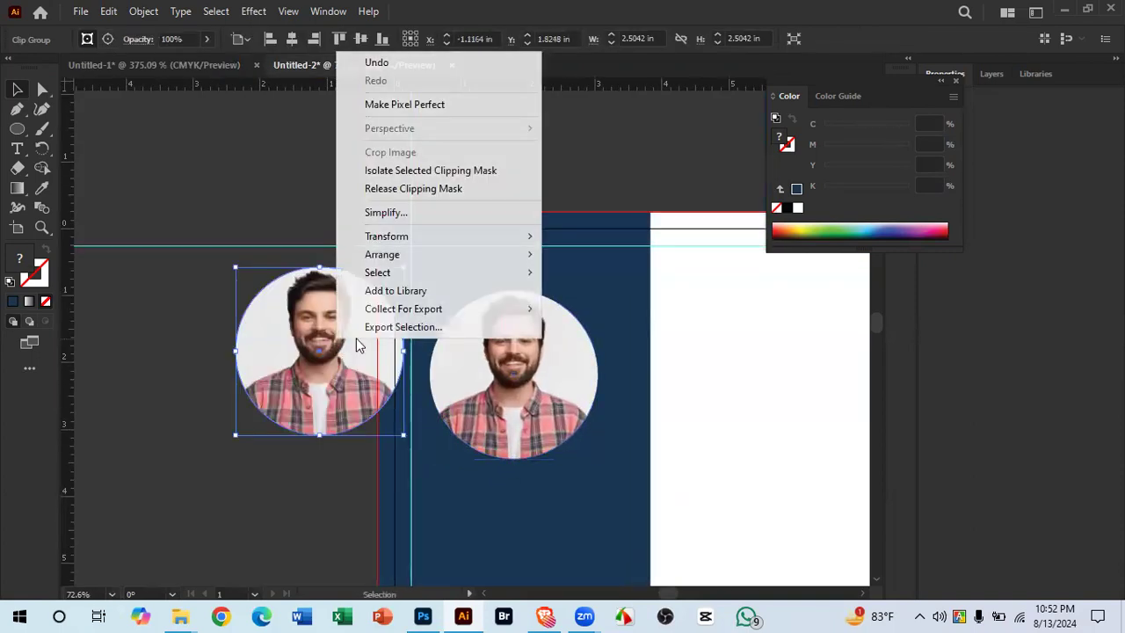
left_click(456, 189)
Step: Move the released photo copy off the artboard, away from its unfilled circle
left_click(520, 188)
left_click_drag(431, 326, 199, 216)
left_click(301, 436)
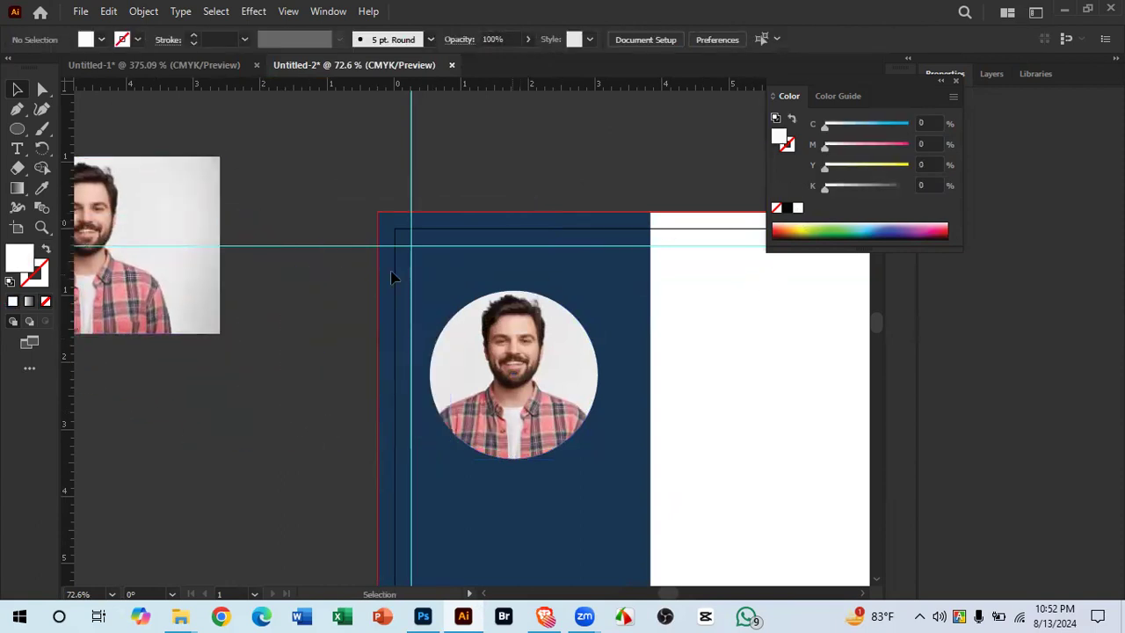
Step: Select the empty circle left from the released mask and fill it with white
left_click_drag(354, 457, 356, 458)
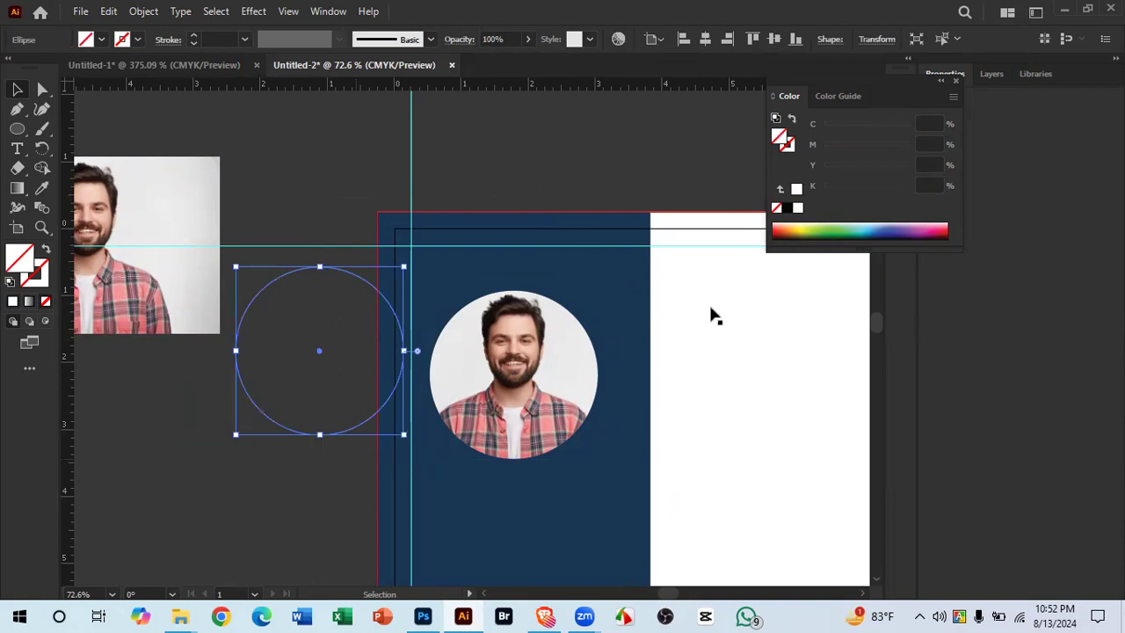
left_click(798, 208)
key("space")
left_click_drag(542, 397, 603, 392)
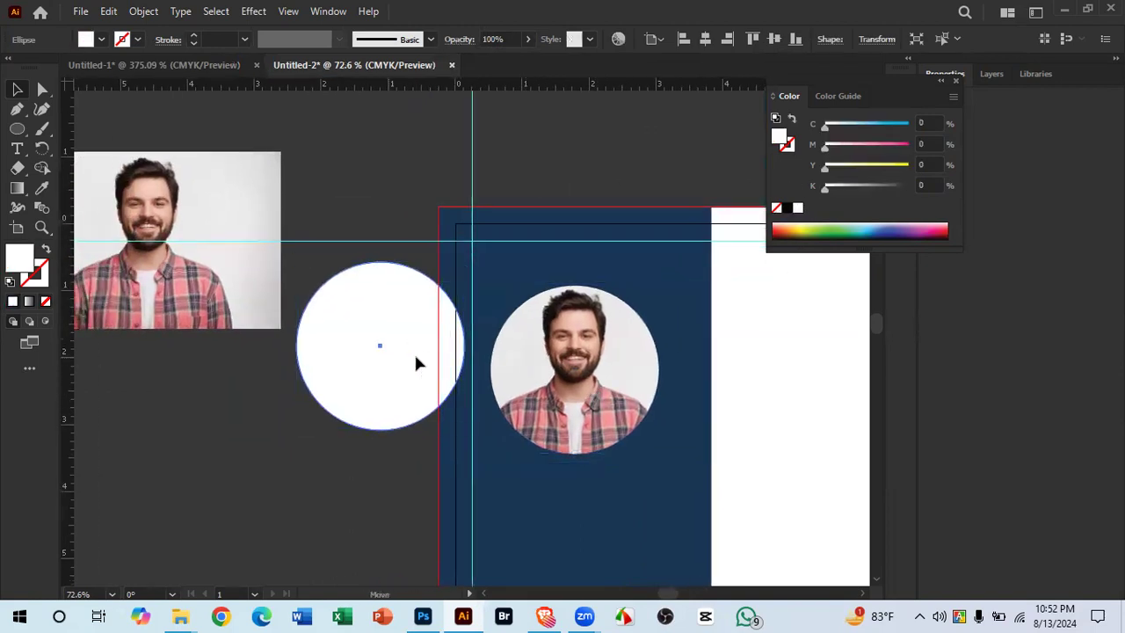
Step: Move the white circle over the circular portrait and bring the portrait in front of it
left_click_drag(412, 353, 555, 348)
left_click(637, 387)
right_click(636, 384)
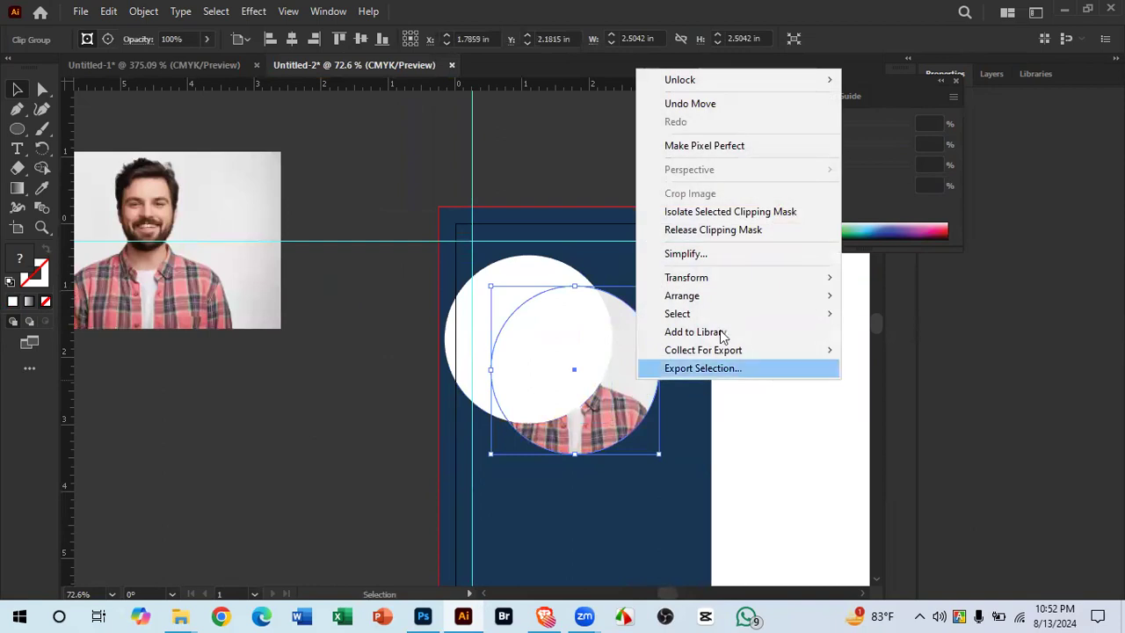
mouse_move(807, 304)
left_click(868, 298)
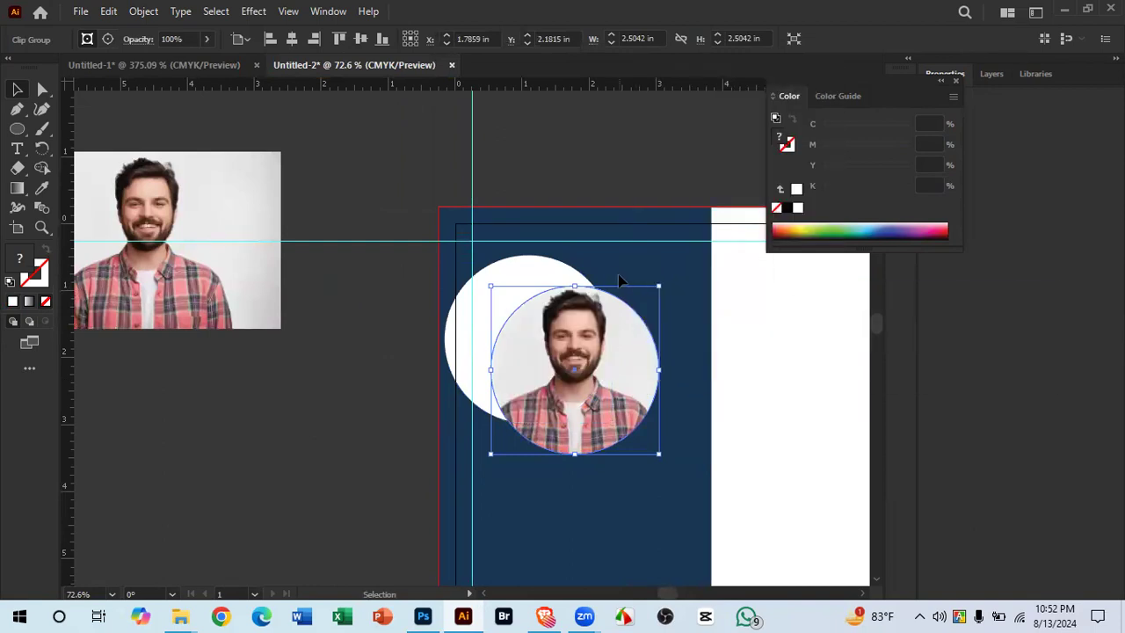
Step: Select the portrait and the white circle and align their centres horizontally and vertically
left_click(472, 358, "shift")
left_click(231, 40)
left_click(285, 58)
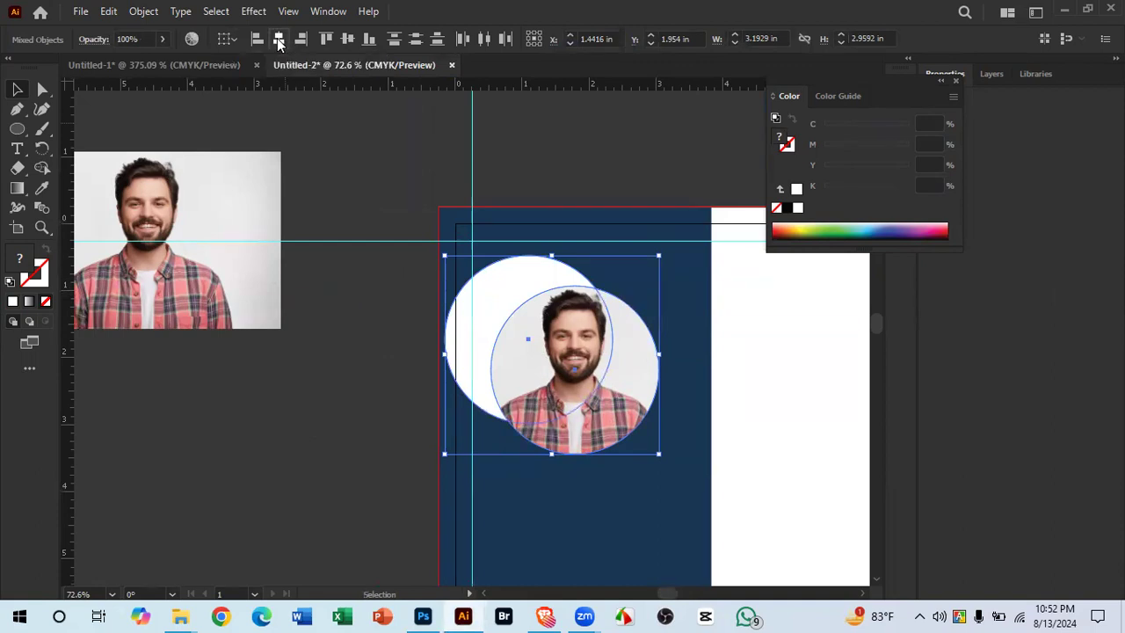
left_click(278, 41)
left_click(345, 39)
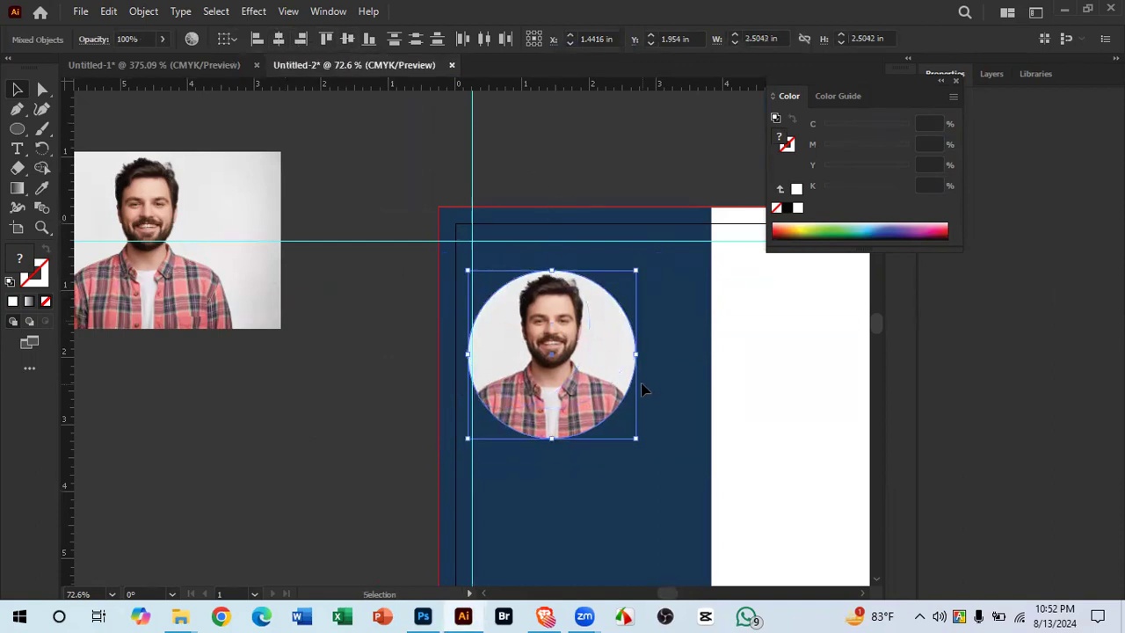
Step: Scale the circular portrait down about its centre to about 2.30 in, exposing an even white ring around it
left_click(641, 389)
scroll(631, 391, "up", 3, "alt")
left_click(569, 376)
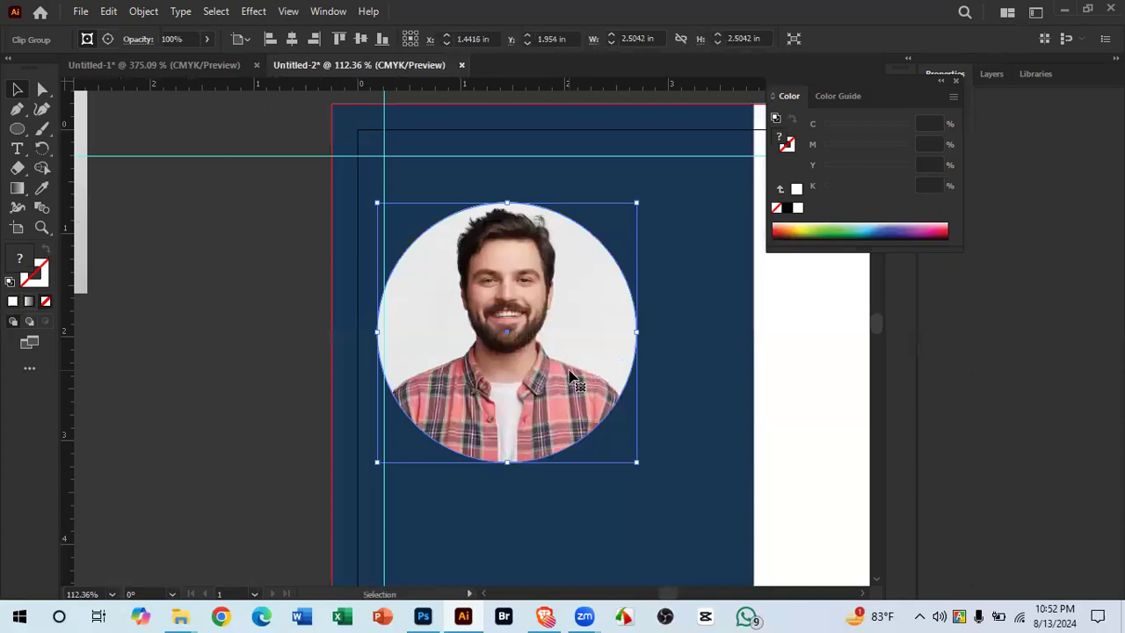
left_click(688, 431)
left_click(608, 349)
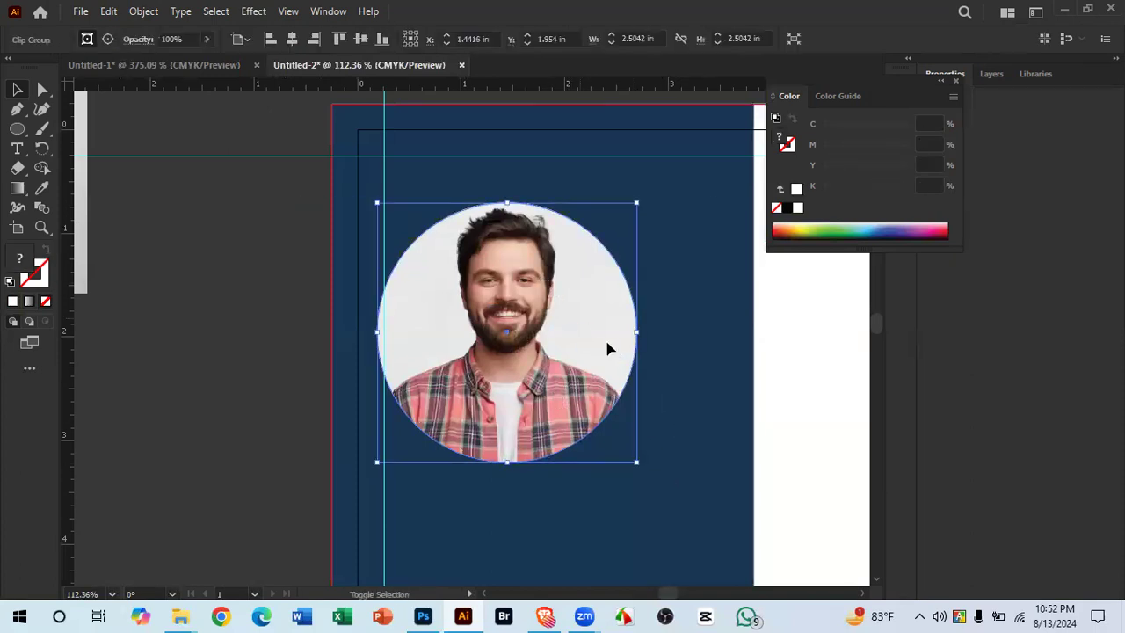
mouse_move(638, 463)
left_mouse_down()
mouse_move(623, 442)
mouse_move(645, 447)
left_mouse_up()
left_click(646, 447)
left_click(519, 299)
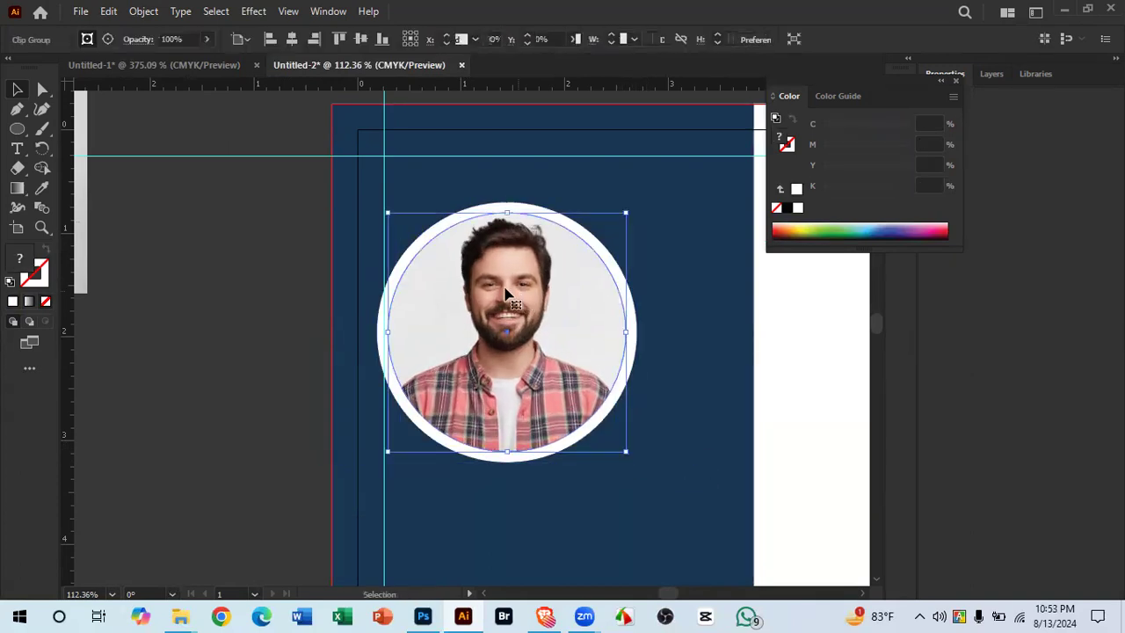
left_click(42, 266)
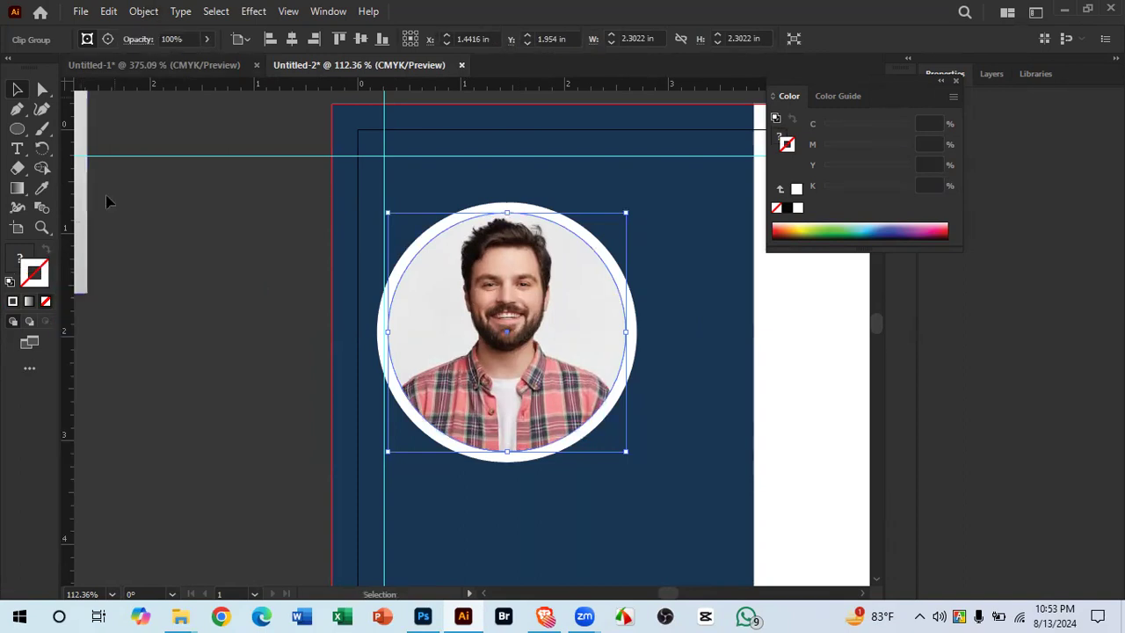
double_click(47, 275)
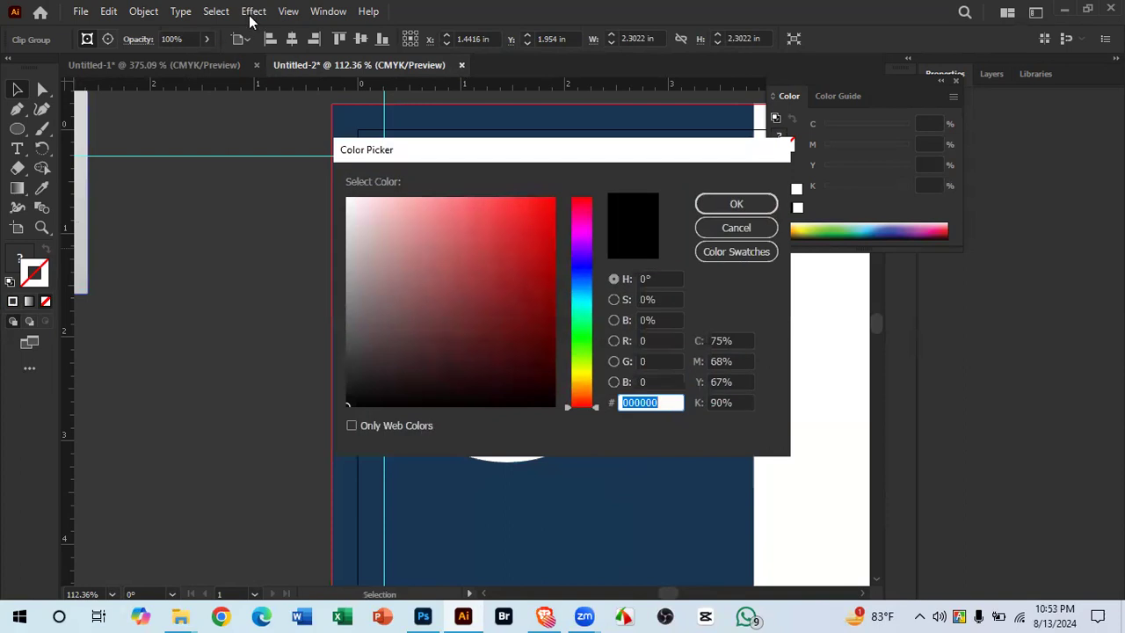
left_click(736, 227)
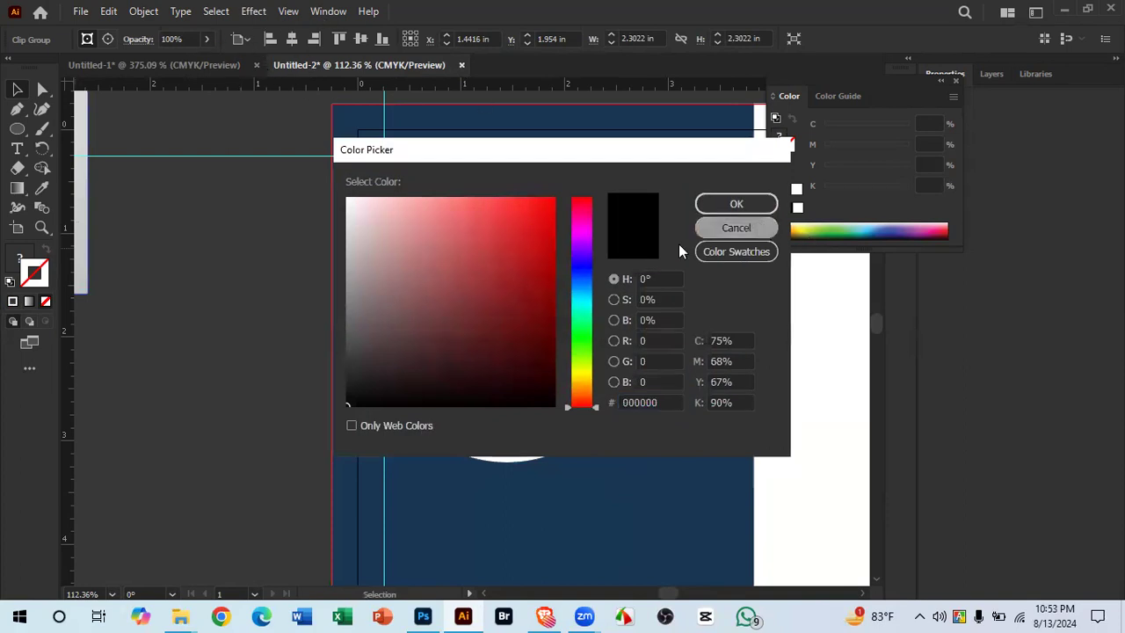
left_click(688, 335)
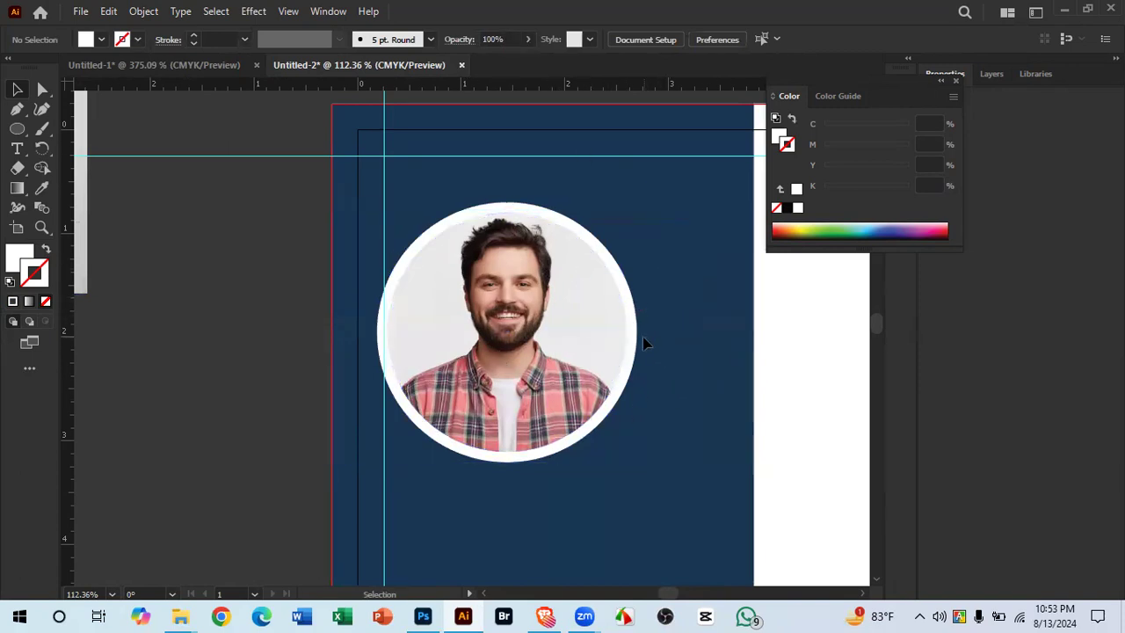
Step: Delete the leftover portrait photo beside the artboard and switch to the reference CV
left_click_drag(586, 390, 545, 401)
left_click_drag(347, 283, 320, 427)
key("Delete")
left_click(156, 65)
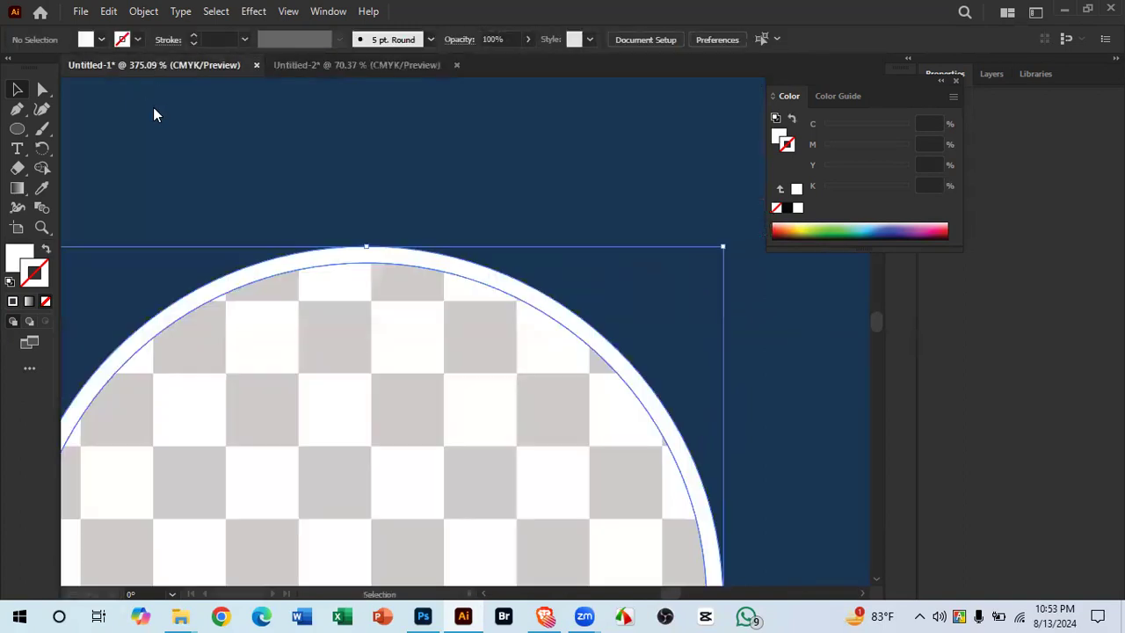
Step: Check the reference portrait, return to the new CV, scale the ringed portrait down to about 1.8 in wide and centre it in the blue column
left_click(266, 311)
scroll(424, 377, "down", 5)
left_click_drag(470, 422, 385, 294)
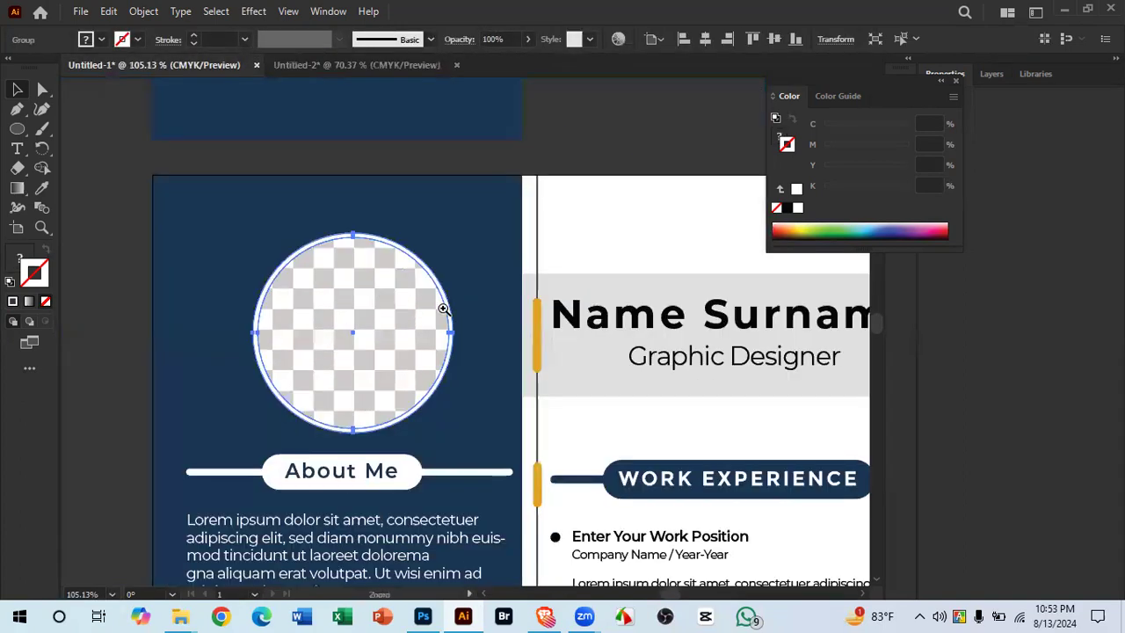
scroll(443, 308, "down", 1)
left_click_drag(431, 326, 410, 356)
left_click(387, 64)
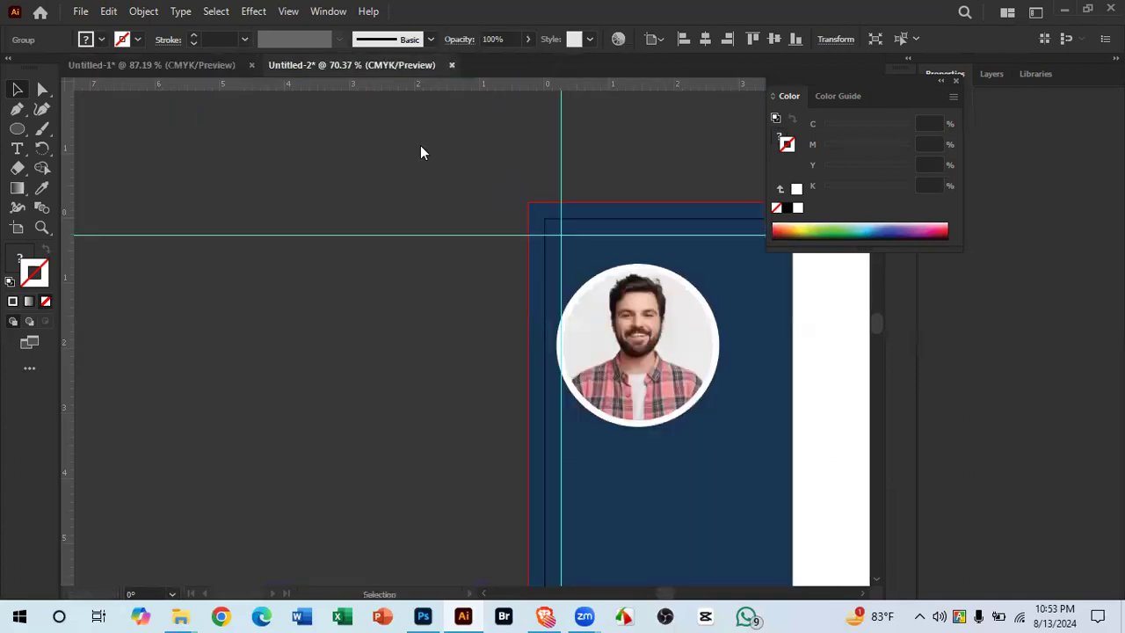
scroll(713, 412, "up", 2)
left_click_drag(728, 405, 637, 475)
left_click_drag(693, 408, 605, 458)
left_click_drag(654, 516, 597, 457)
left_click_drag(531, 414, 606, 404)
left_click(687, 410)
left_click_drag(687, 410, 527, 378)
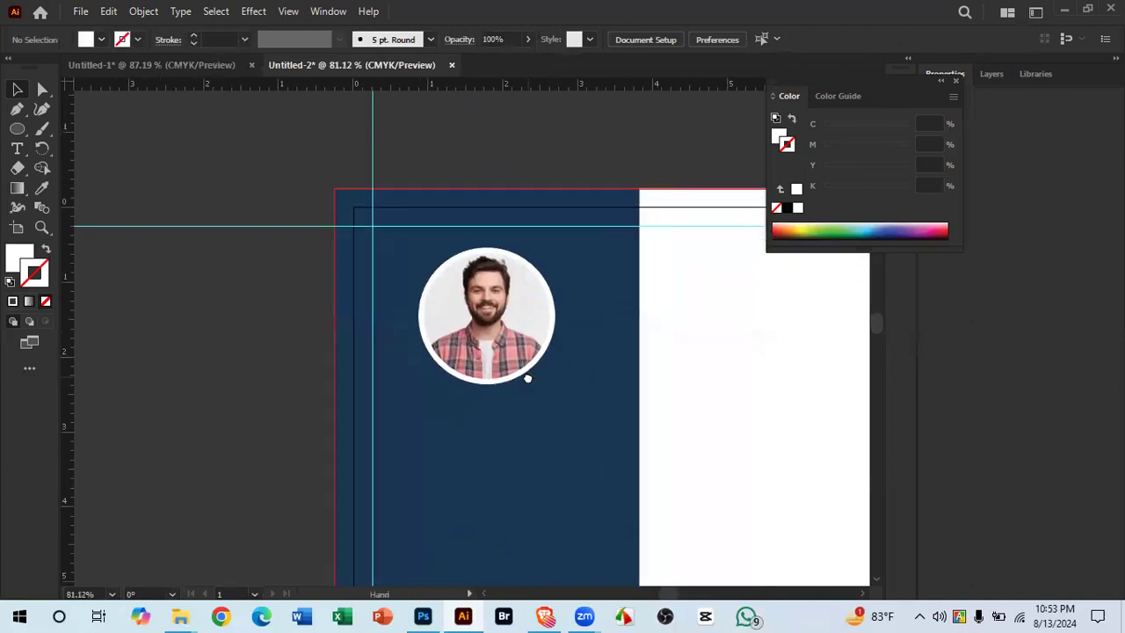
Step: Switch to the reference CV and lock its blue side column
left_click(139, 69)
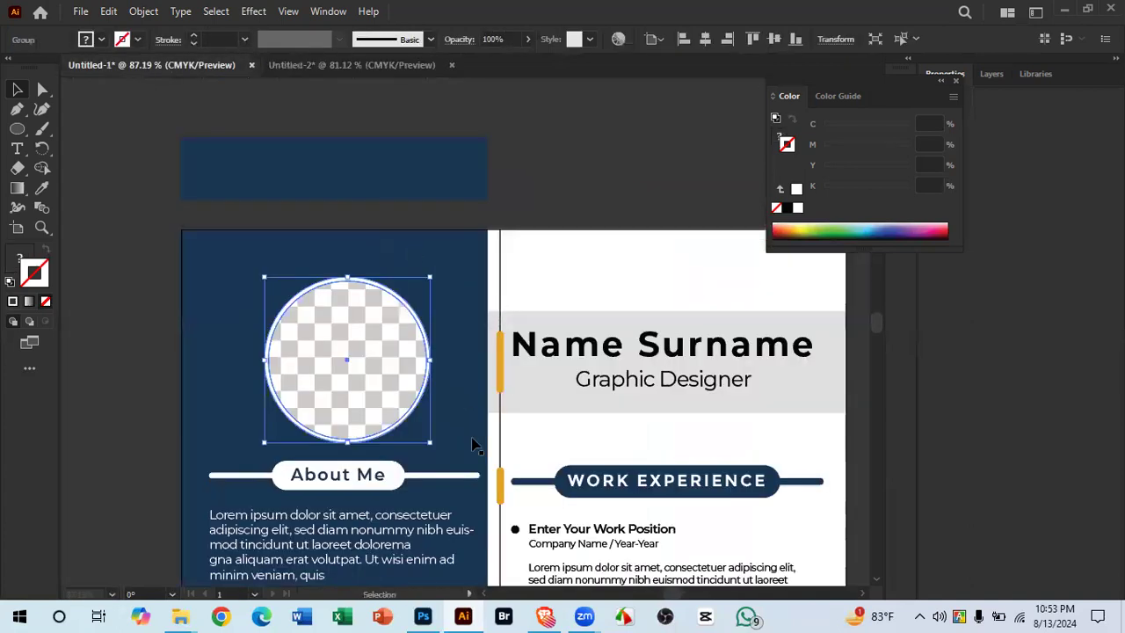
left_click(446, 367)
left_click_drag(469, 183, 468, 189)
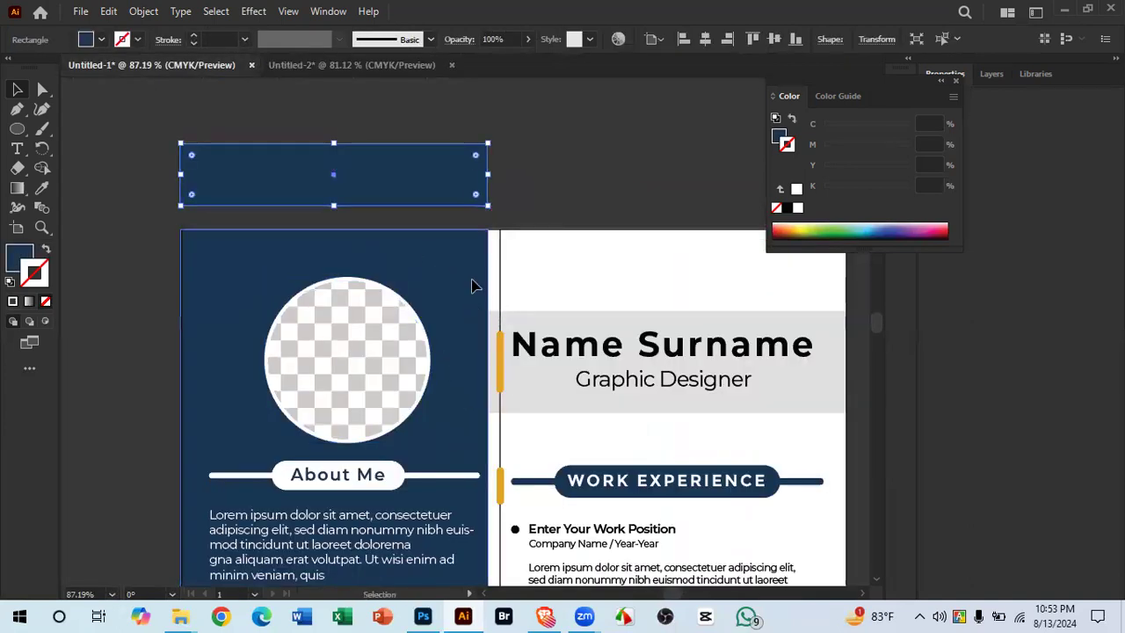
left_click(472, 282)
key("ctrl+2")
Step: Move the About Me text off its white pill in the reference CV and inspect the pill and thin bar behind it
scroll(466, 467, "down", 1)
left_click_drag(458, 446, 451, 233)
left_click_drag(355, 266, 520, 312)
left_click_drag(417, 273, 425, 307)
left_click(472, 266)
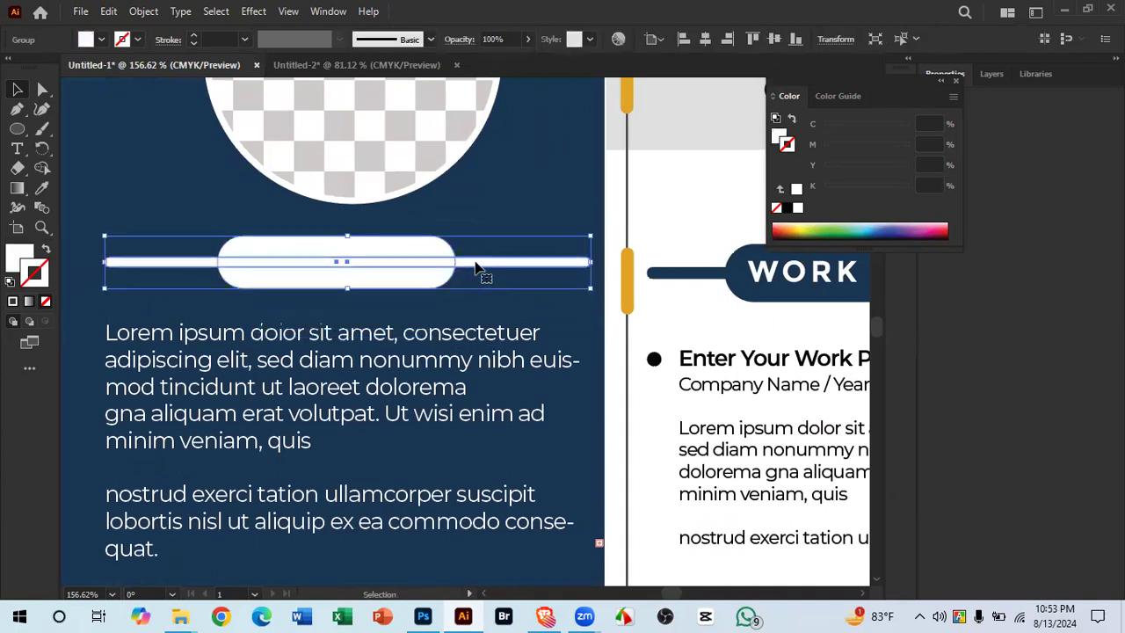
left_click_drag(285, 264, 437, 312)
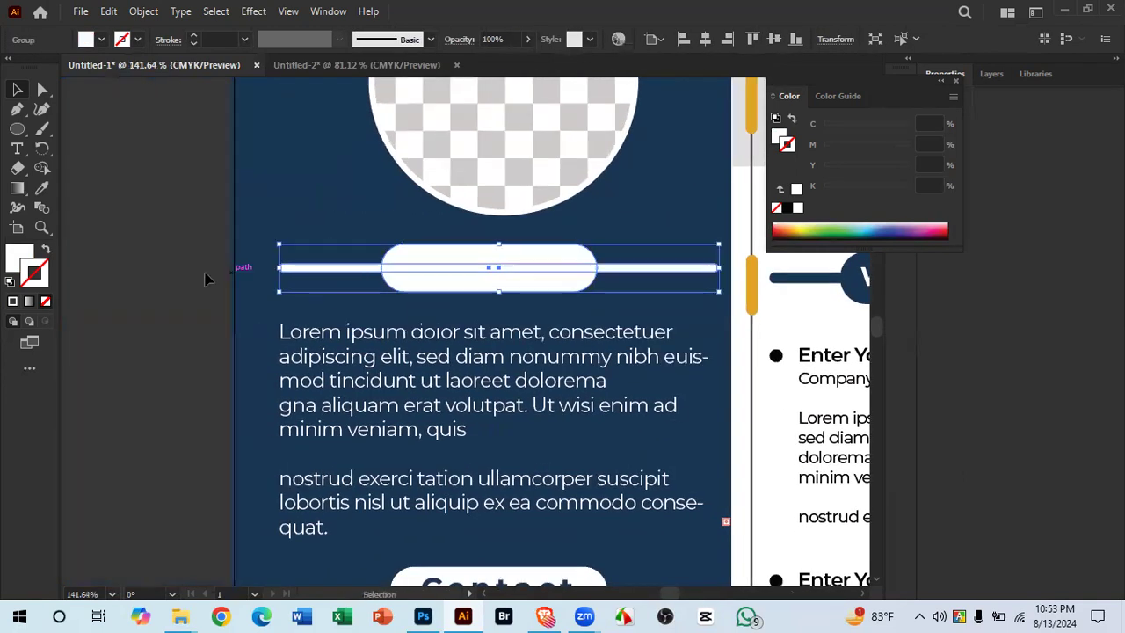
left_click(165, 224)
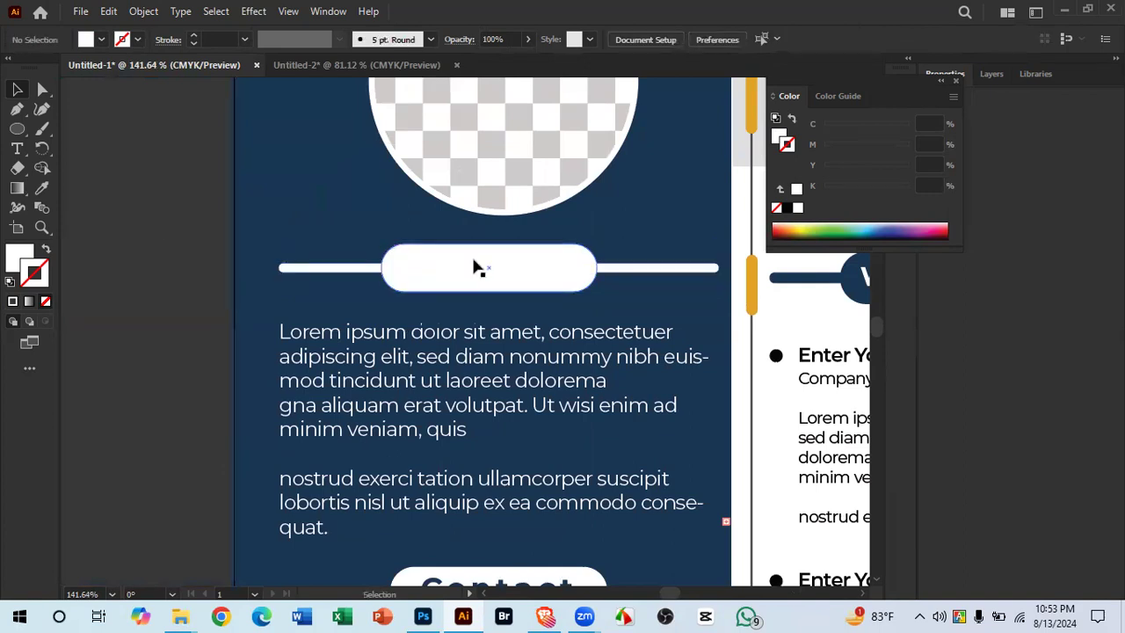
Step: Switch to the new CV and draw a white rectangle about 2.8 by 0.4 in below the portrait, starting at the vertical guide
left_click(367, 65)
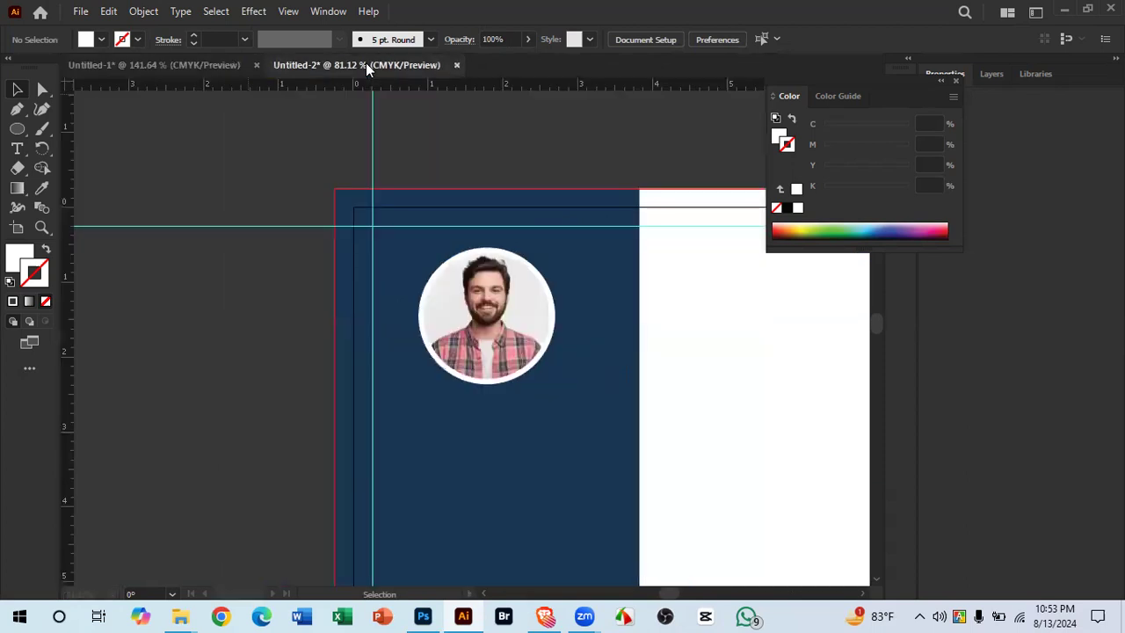
left_click(18, 130)
left_click(99, 129)
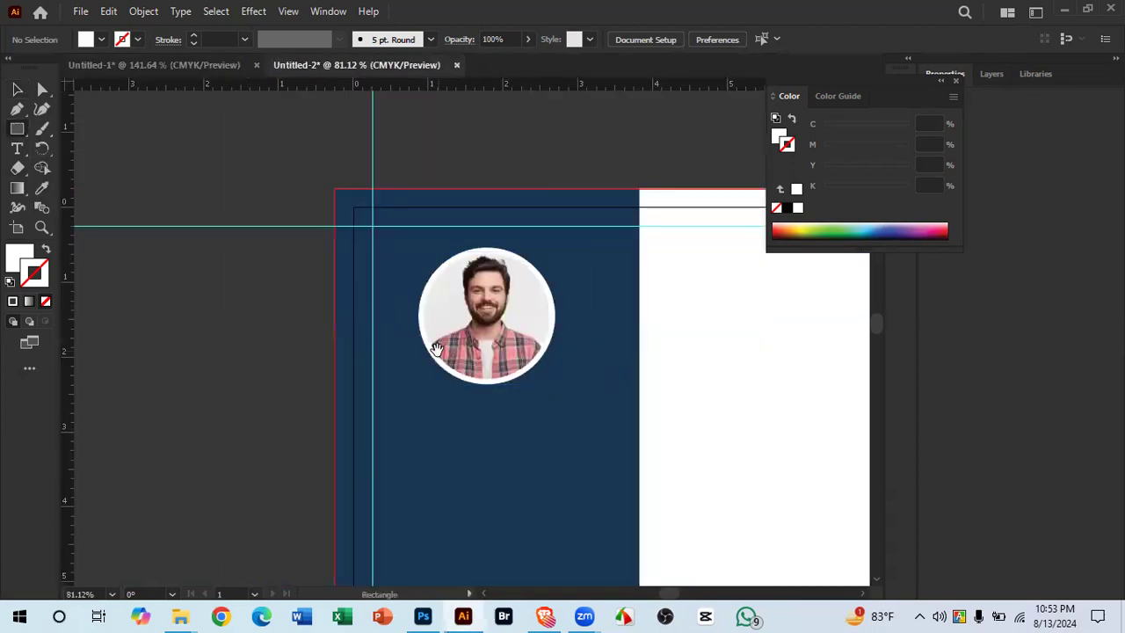
left_click_drag(446, 384, 371, 290)
left_click_drag(298, 326, 507, 354)
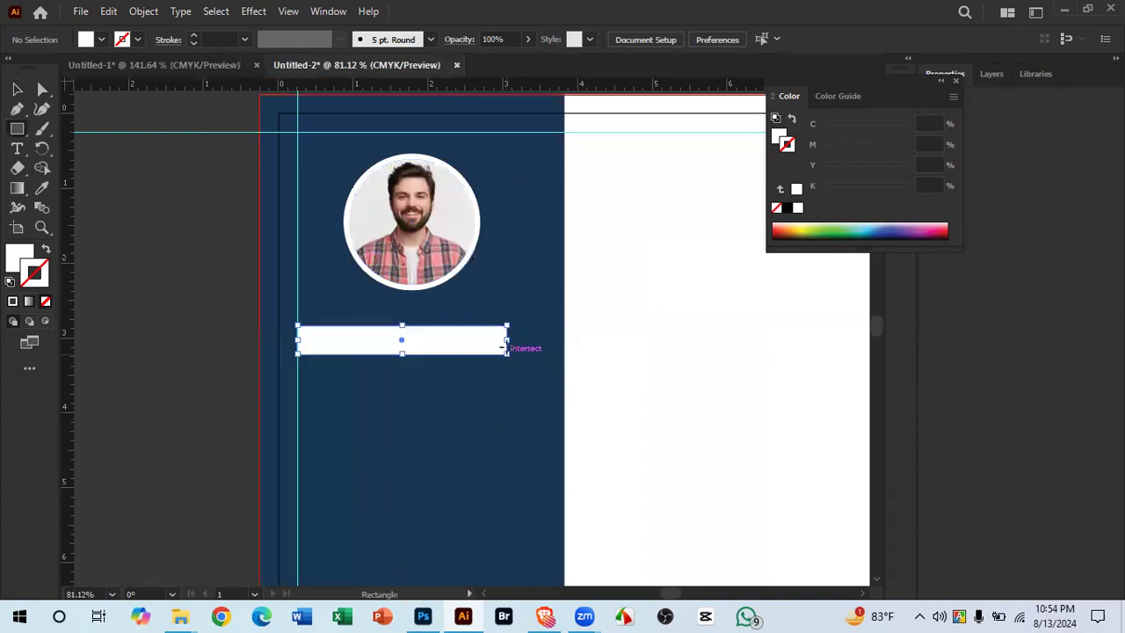
Step: Give the white rectangle a white stroke and round its corners into a pill shape
left_click(797, 208)
scroll(535, 345, "up", 2)
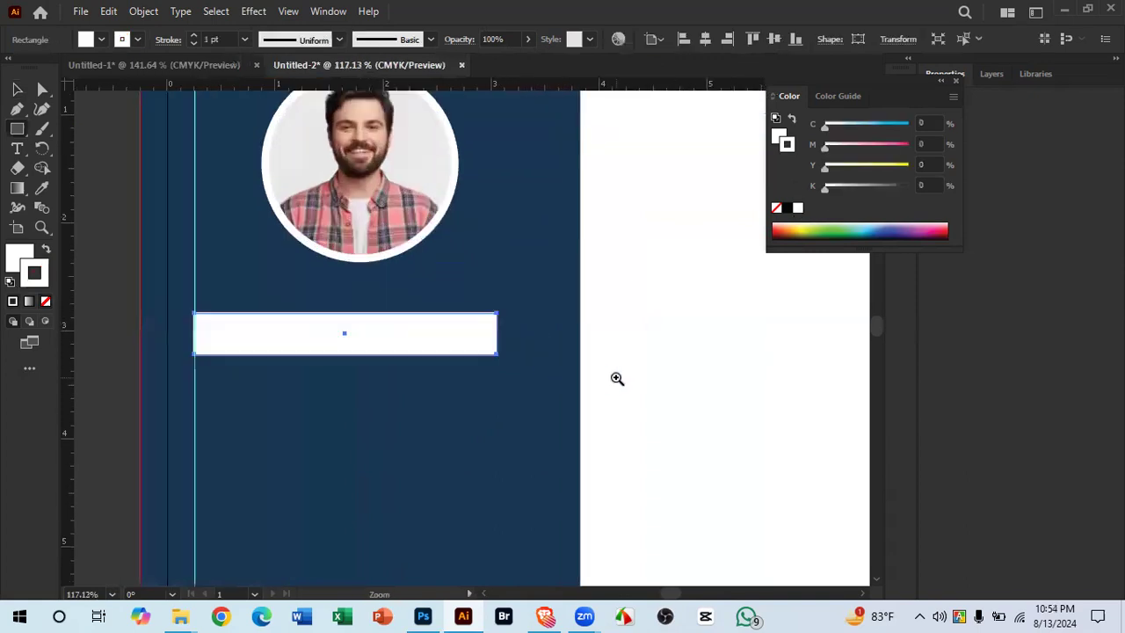
mouse_move(482, 341)
left_mouse_down()
mouse_move(464, 346)
mouse_move(480, 339)
left_mouse_up()
left_click(17, 90)
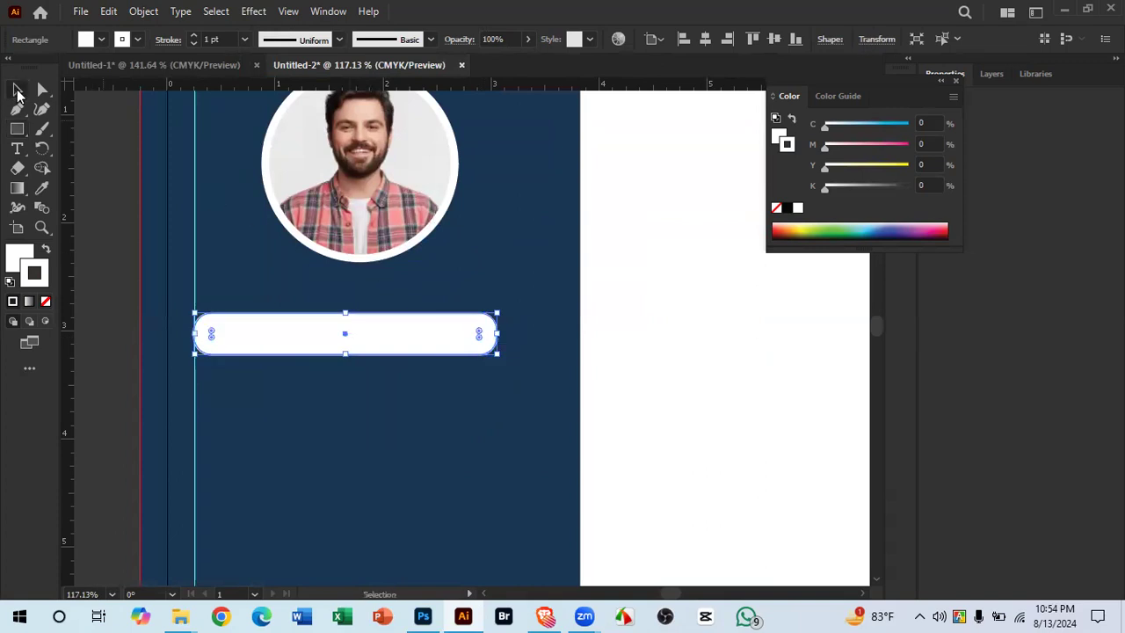
left_click(132, 71)
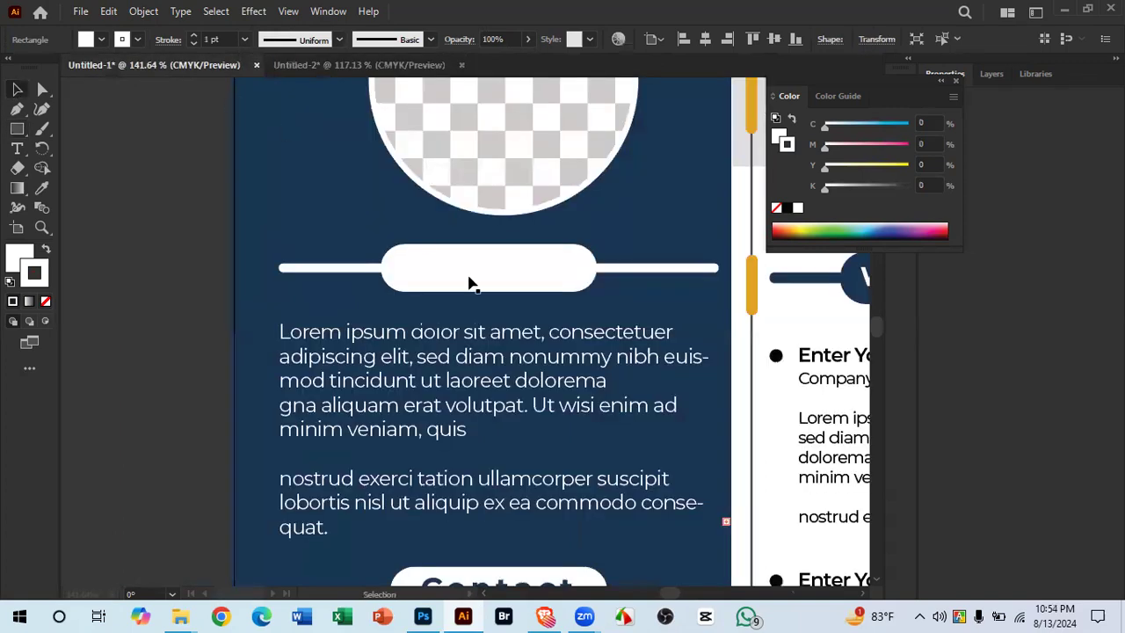
left_click(352, 265)
left_click(286, 70)
left_click(354, 327)
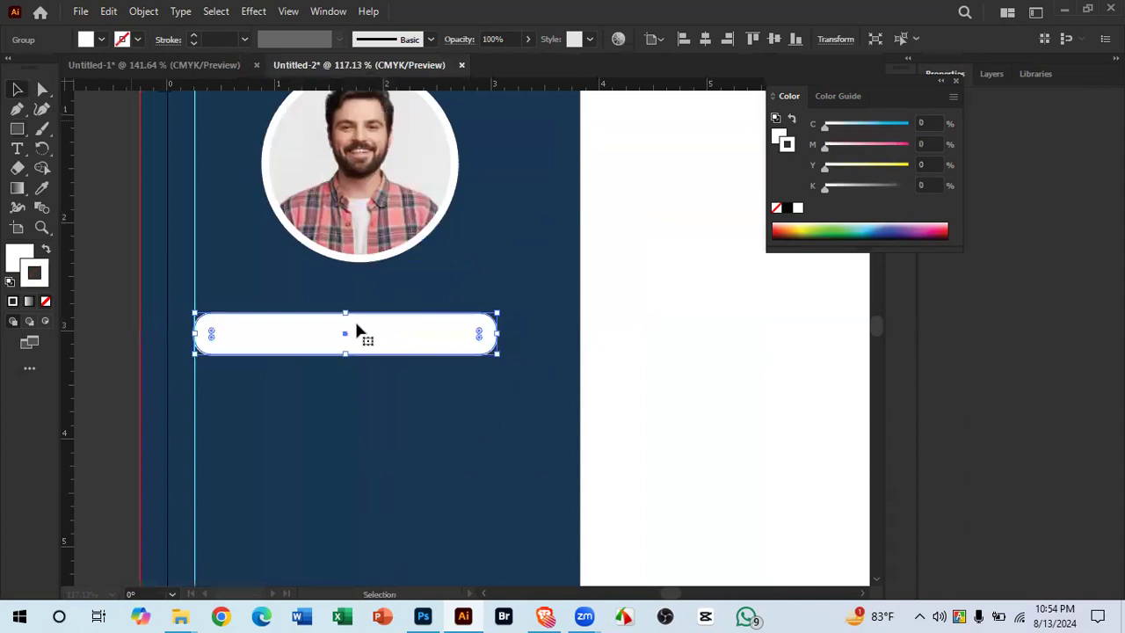
left_click_drag(367, 320, 369, 328)
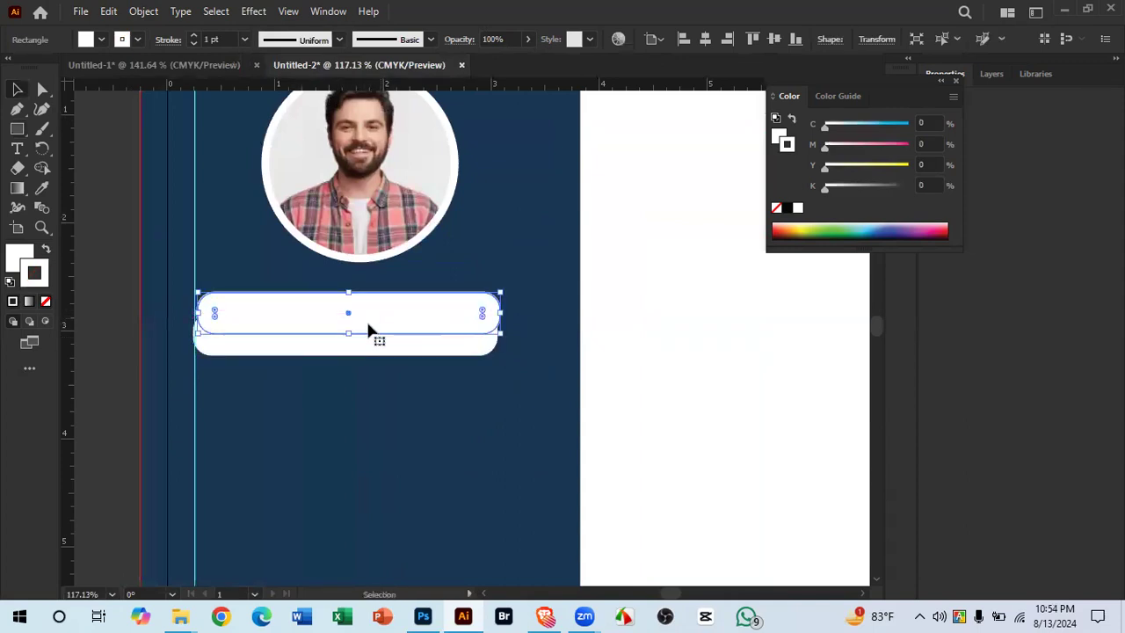
scroll(369, 329, "up", 4)
left_click_drag(400, 387, 432, 411)
left_click_drag(390, 368, 590, 452)
left_click_drag(479, 419, 702, 426)
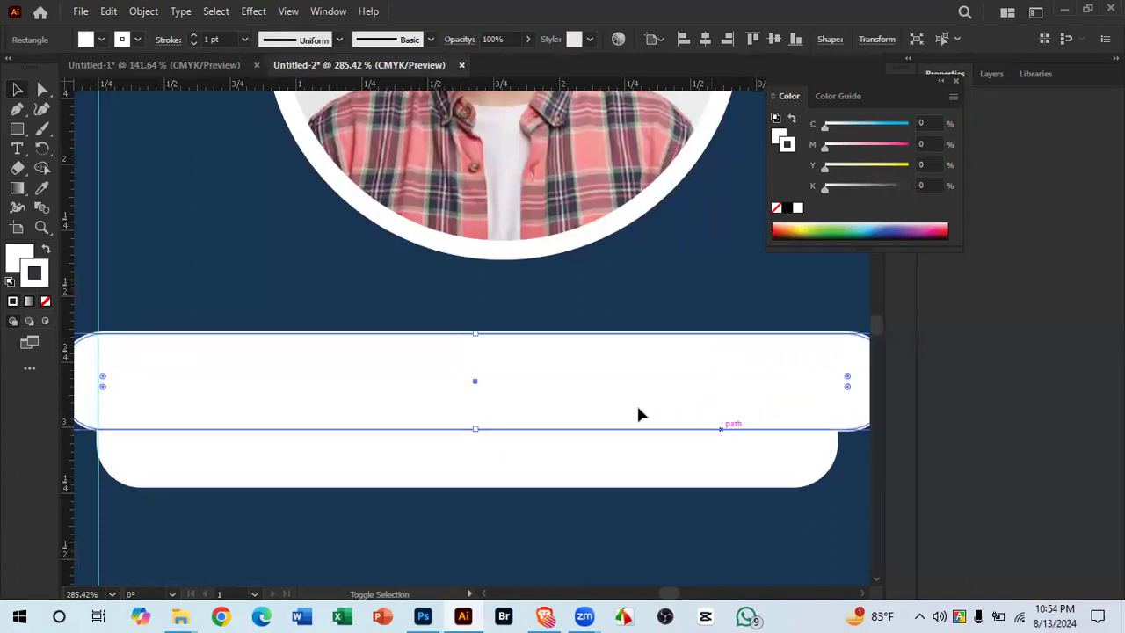
left_click_drag(474, 333, 477, 439)
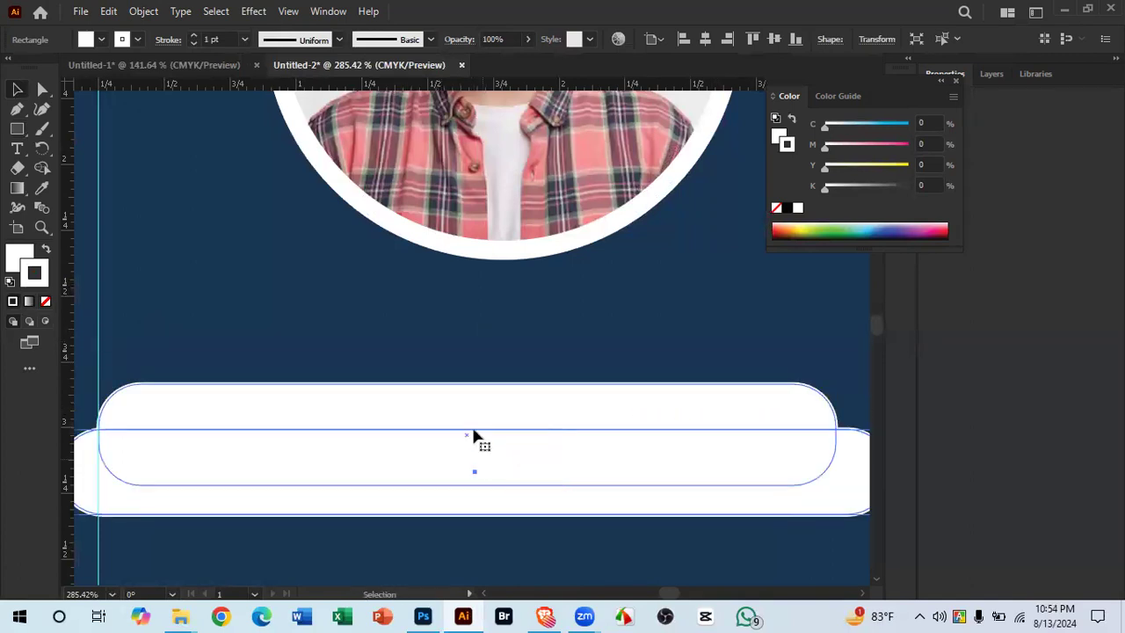
key("ctrl+z")
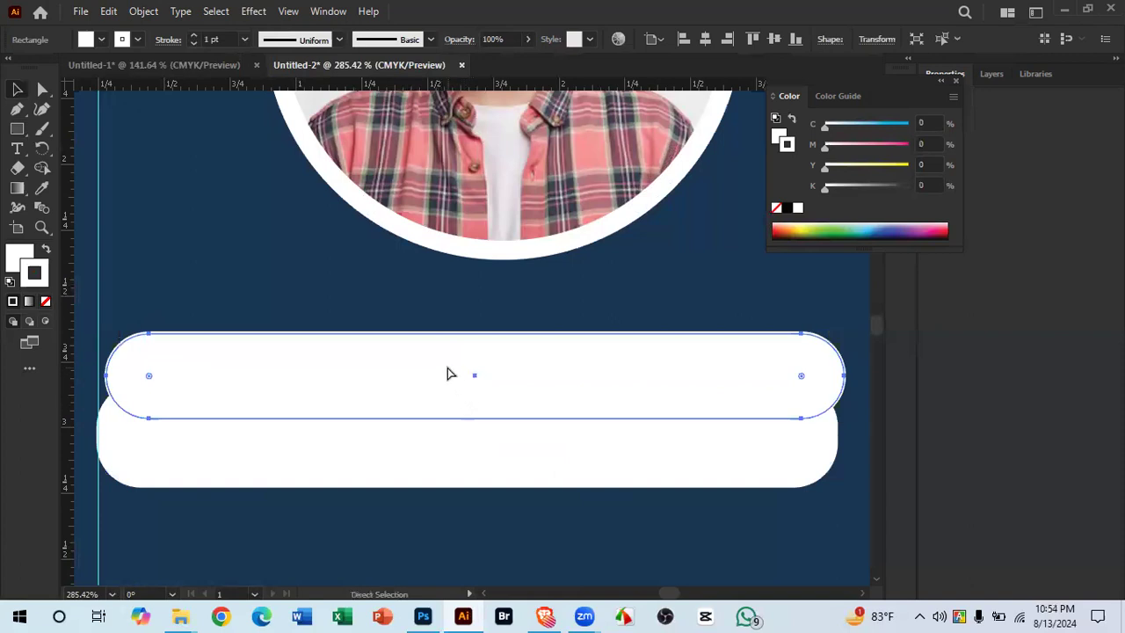
key("Delete")
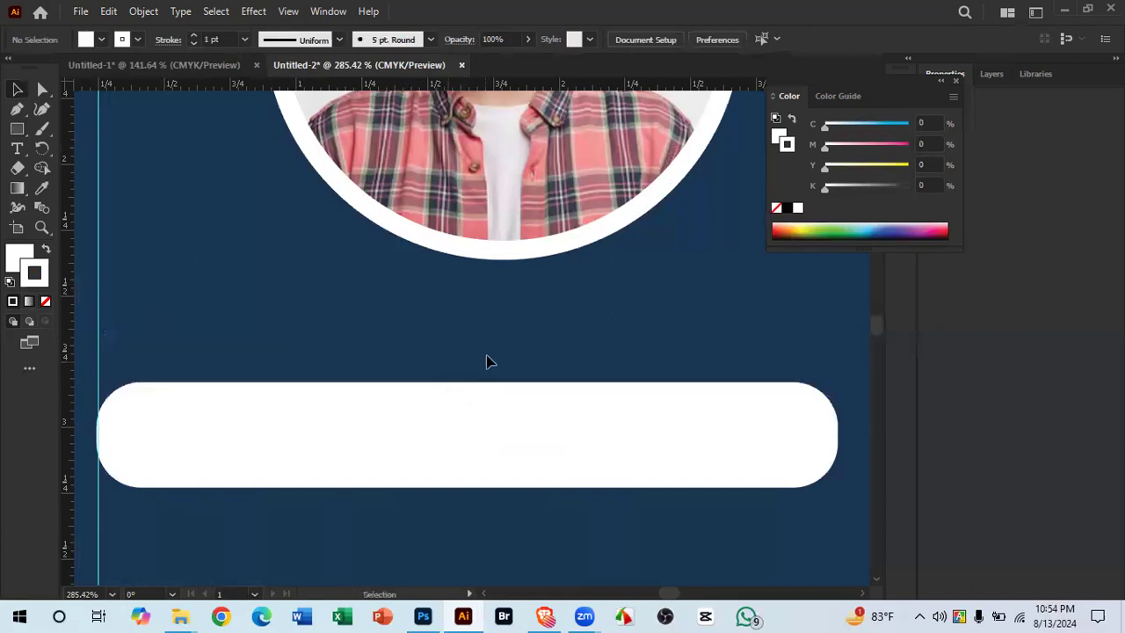
Step: Remove the stroke from the white pill below the portrait
left_click(587, 410)
left_click(112, 256)
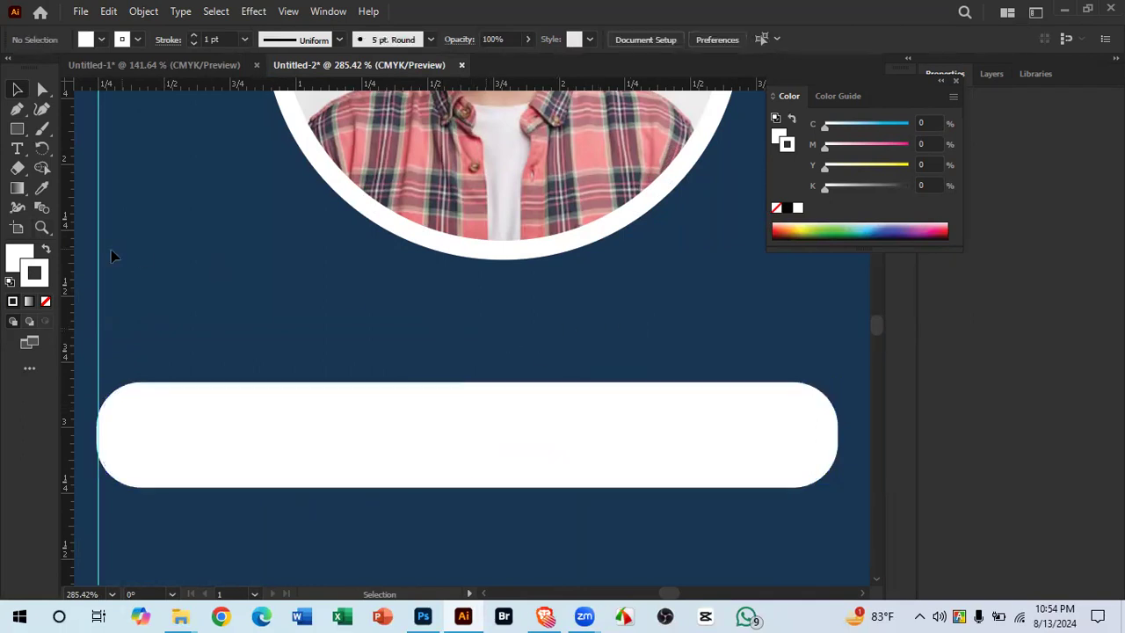
left_click(270, 407)
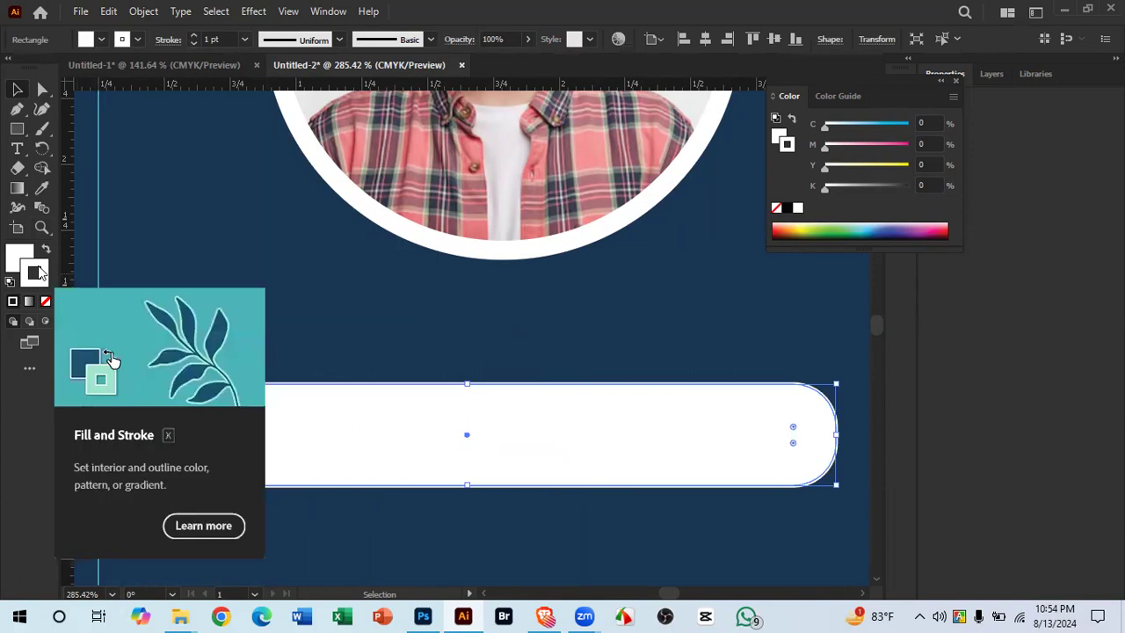
left_click(45, 301)
left_click(11, 257)
left_click(203, 294)
left_click(332, 404)
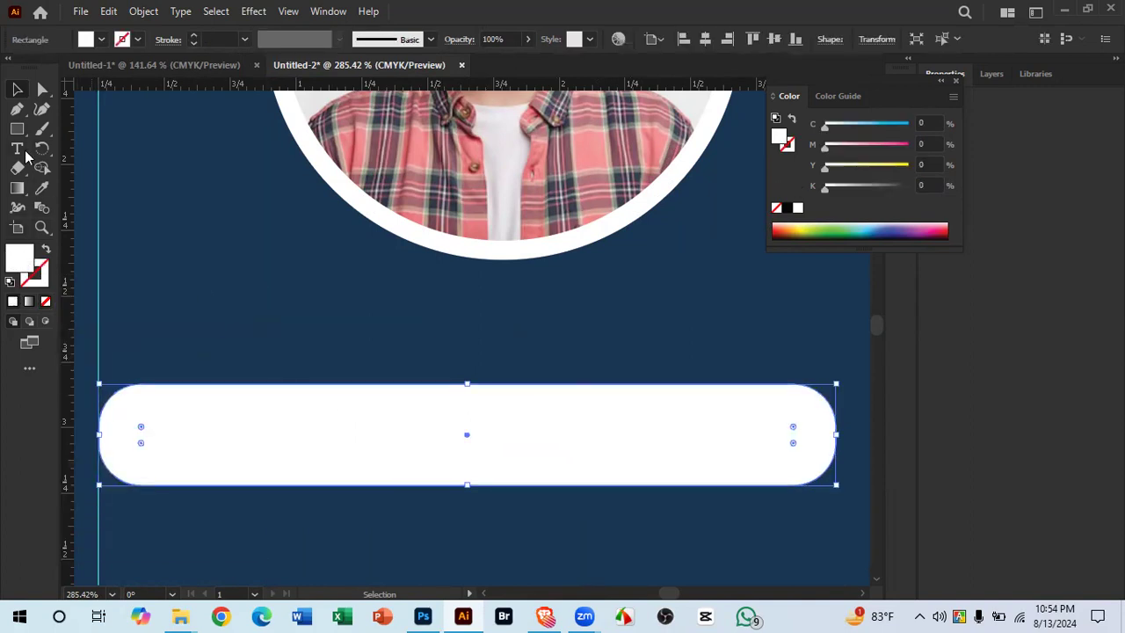
Step: Draw a thin white rectangle about 2.5 in long between the portrait and the pill
left_click(18, 130)
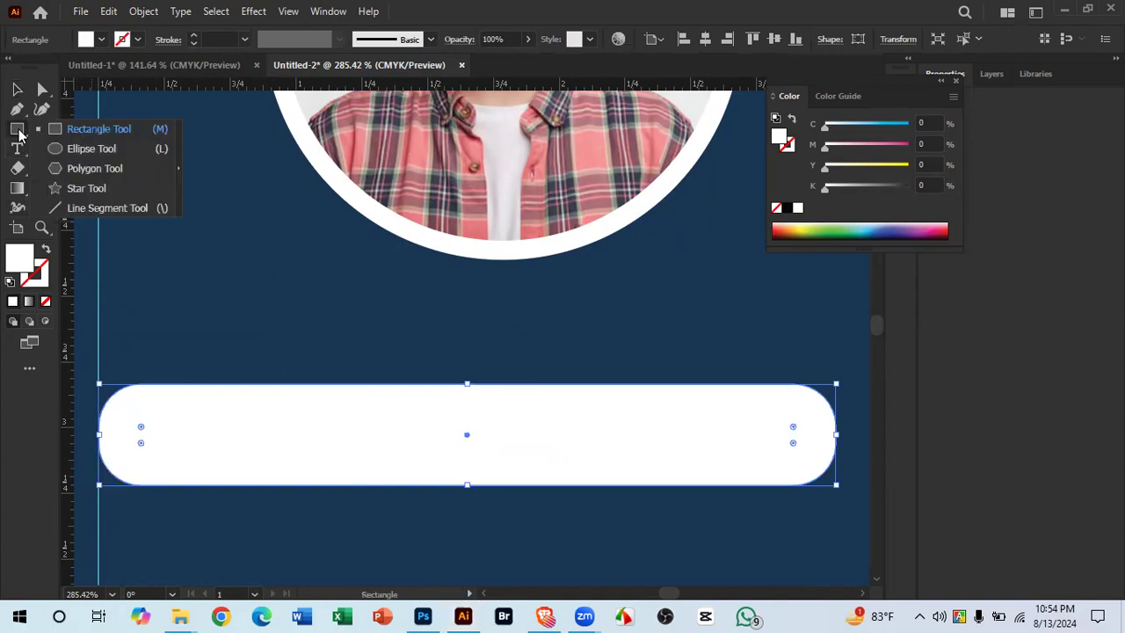
left_click(96, 131)
left_click_drag(276, 337, 846, 341)
left_click_drag(774, 325, 881, 391)
left_click_drag(259, 382, 560, 416)
left_click_drag(149, 439, 628, 523)
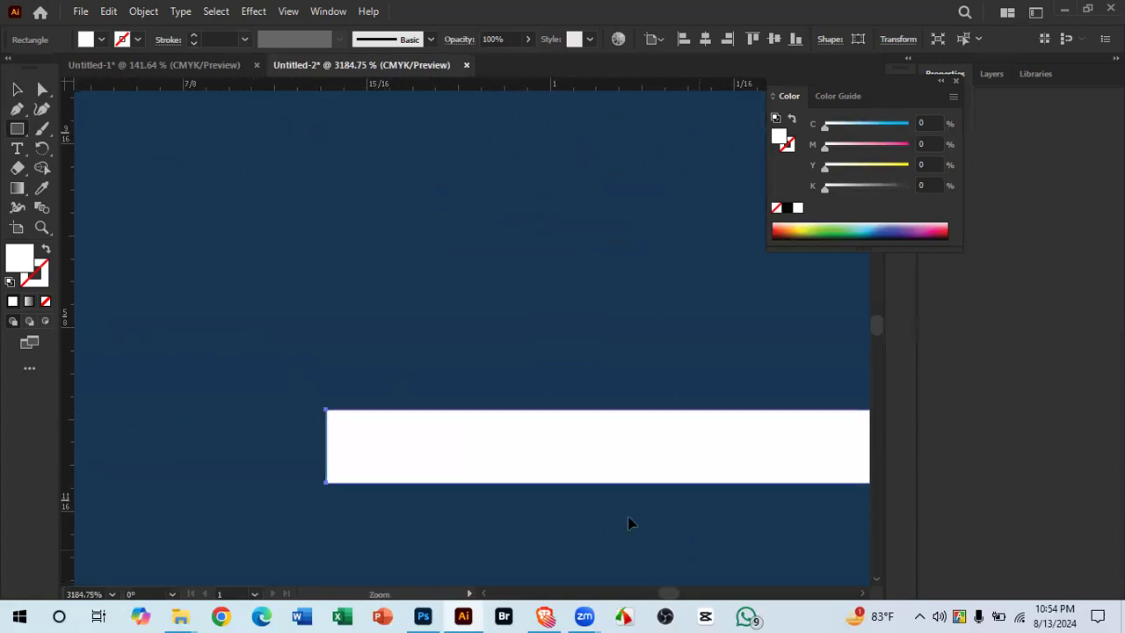
Step: Round the ends of the thin white bar above the pill
left_click_drag(336, 419, 237, 443)
left_click_drag(567, 454, 258, 439)
left_click_drag(479, 442, 447, 448)
left_click_drag(608, 427, 569, 424)
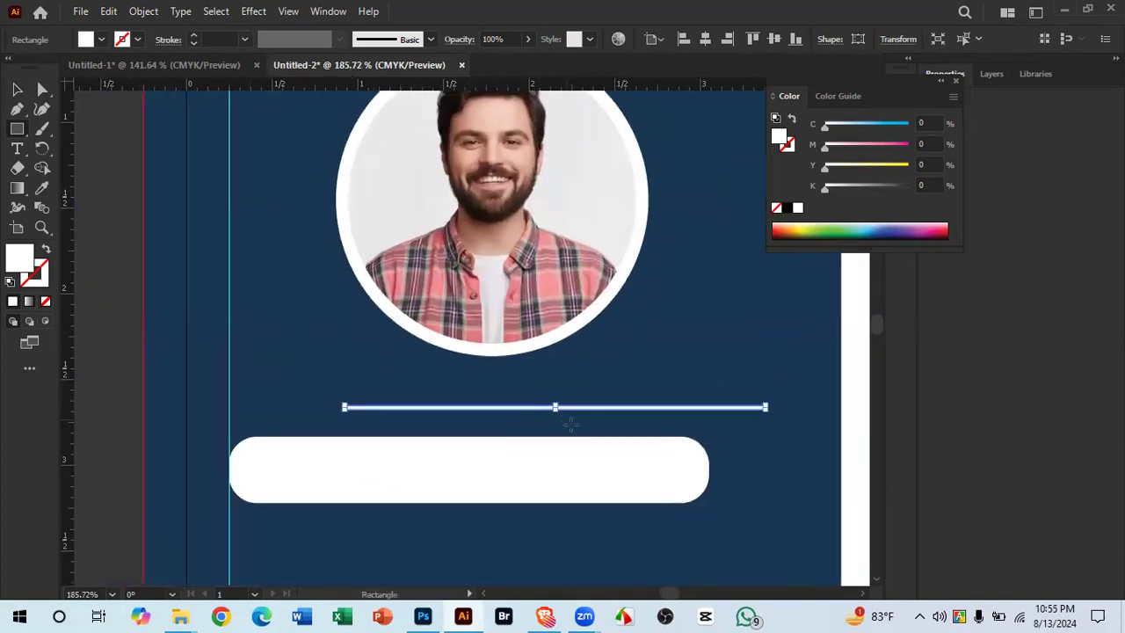
Step: Compare with the reference heading, then shrink the white pill in the new CV to about 1.7 by 0.3 in
left_click(190, 65)
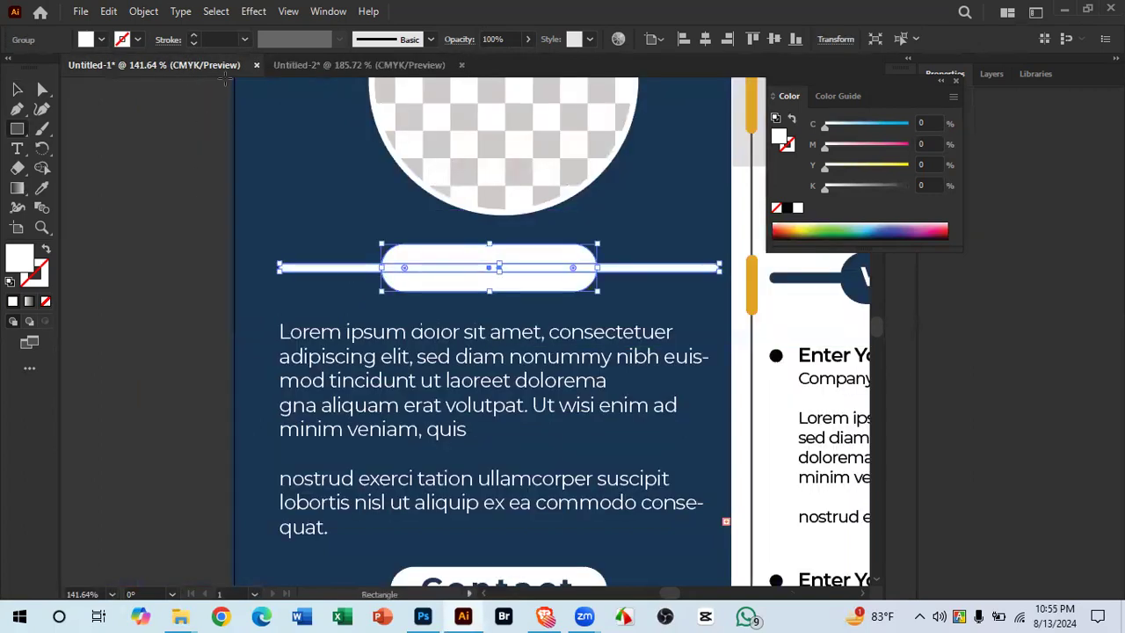
left_click(306, 65)
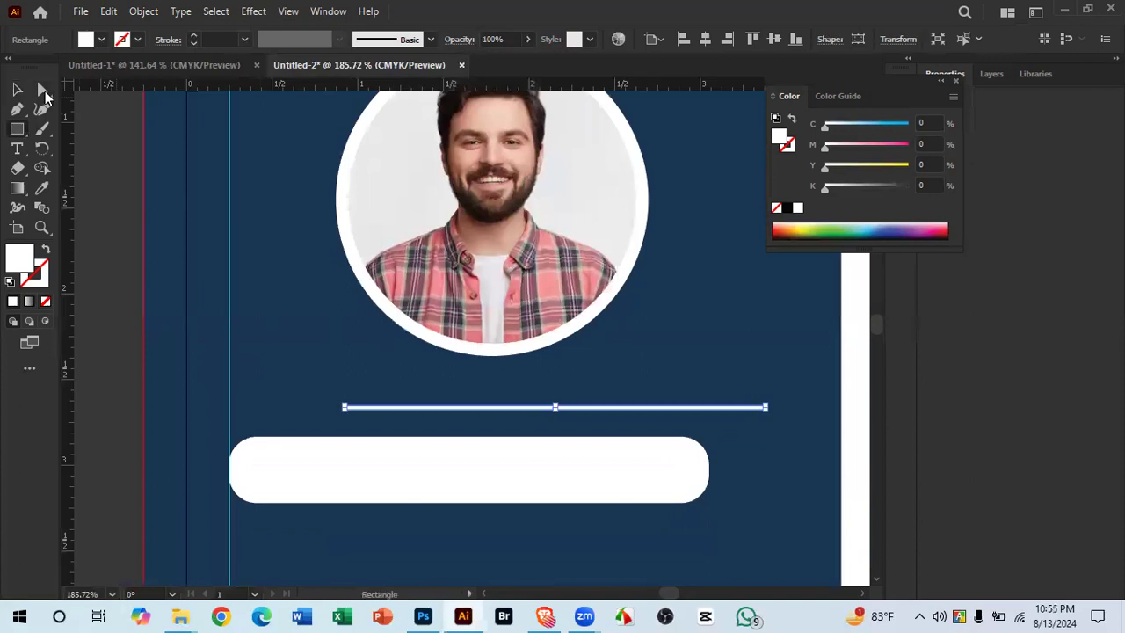
left_click(16, 90)
left_click(572, 489)
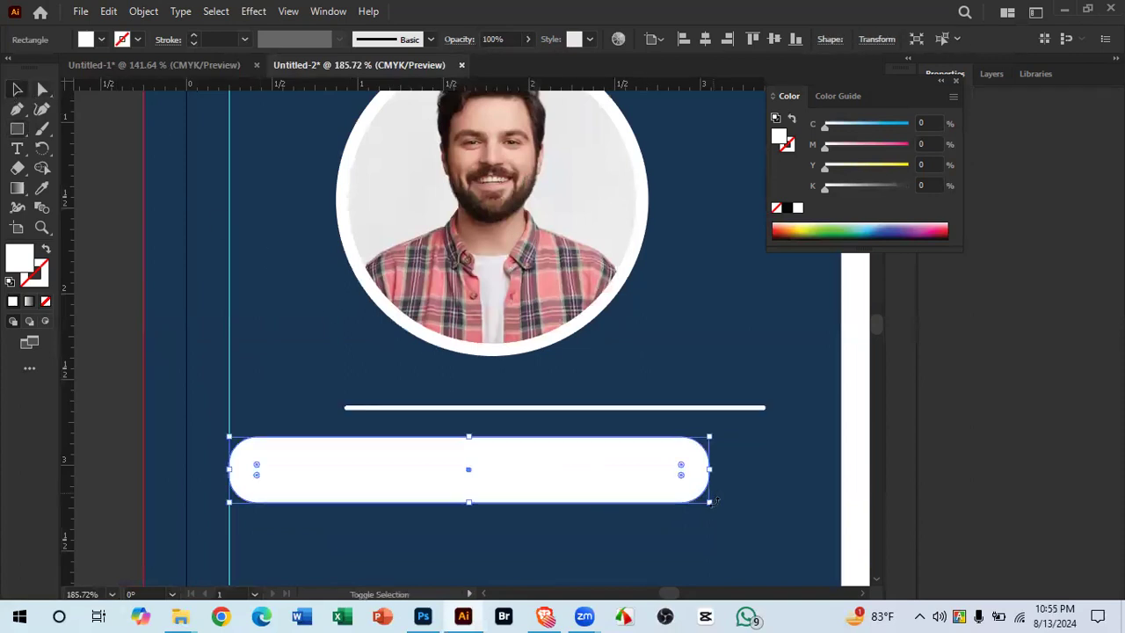
left_click_drag(713, 504, 523, 493)
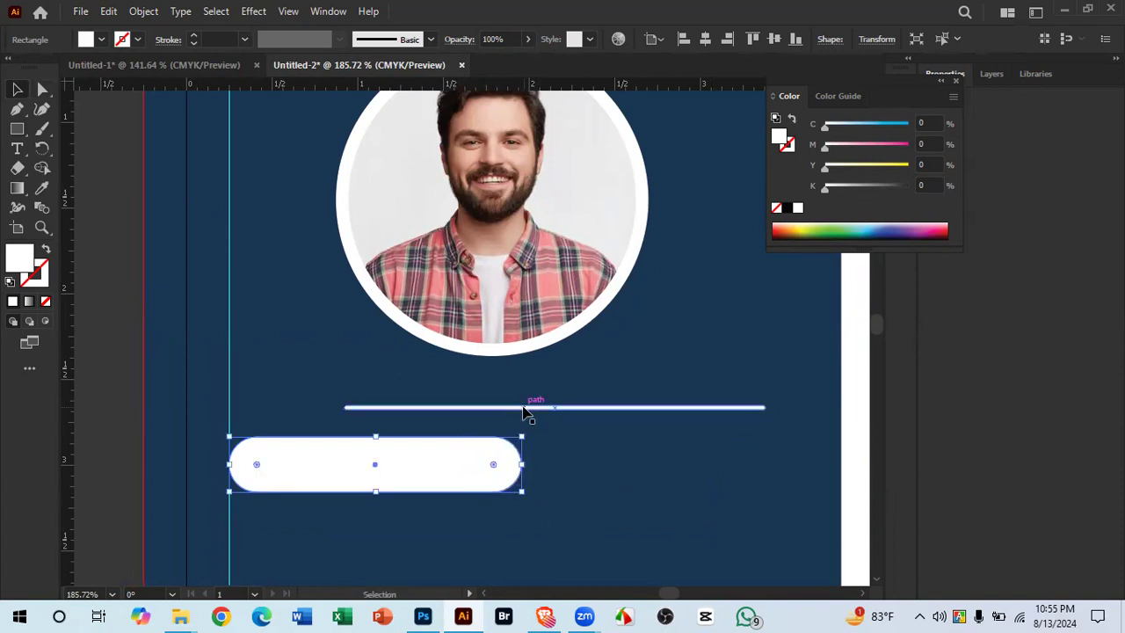
Step: Move the white pill onto the middle of the thin bar so the bar extends on both sides
left_click_drag(526, 409, 473, 413)
left_click(472, 412, "alt")
left_click(461, 412)
left_click(620, 469)
left_click_drag(501, 448, 617, 434)
Step: Select the white pill with the thin bar and centre them horizontally on each other
scroll(653, 480, "up", 3)
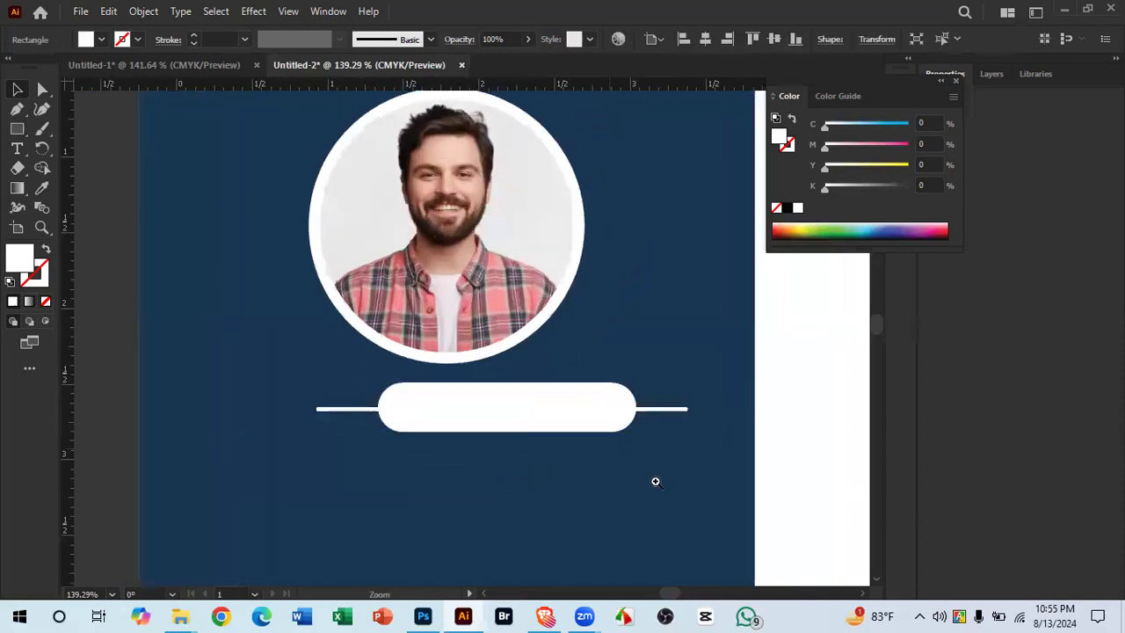
left_click(719, 474)
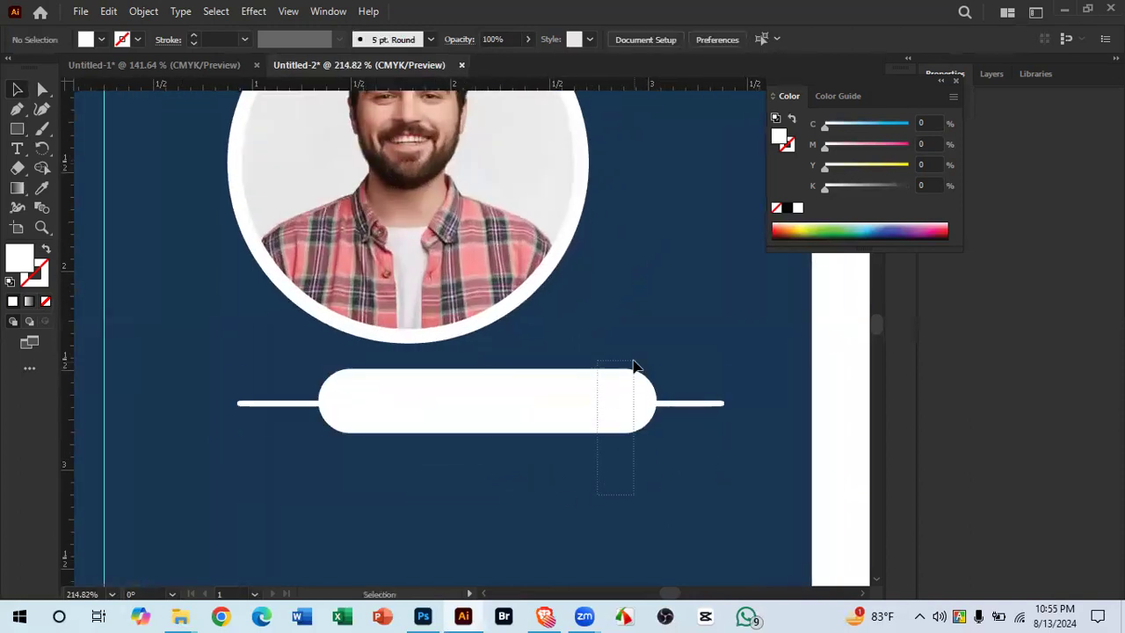
left_click_drag(636, 365, 635, 364)
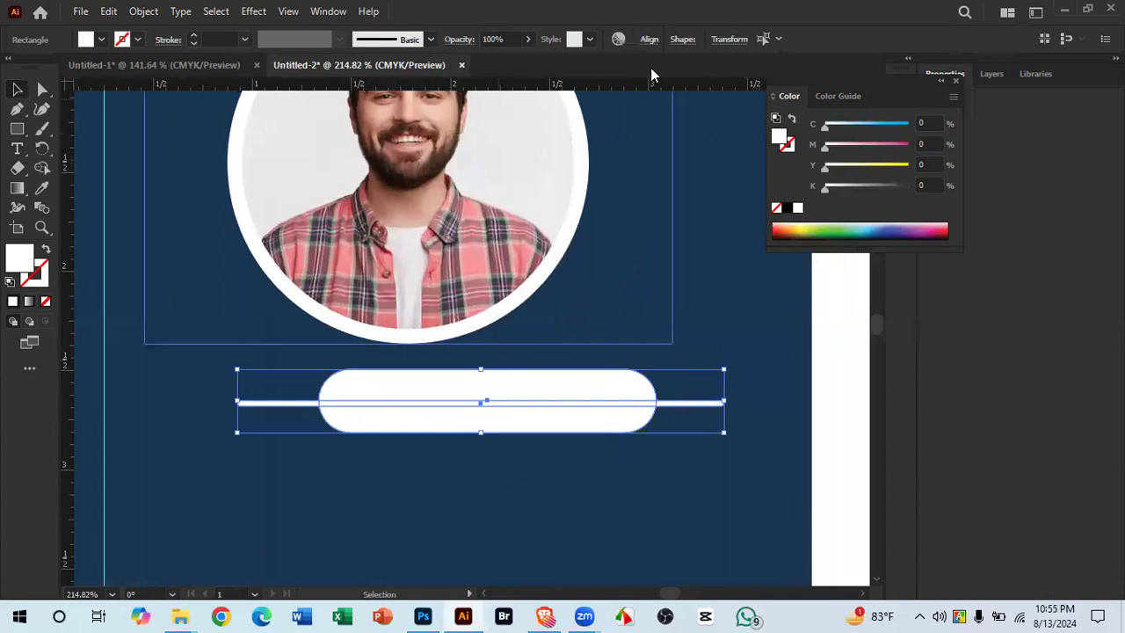
left_click(651, 42)
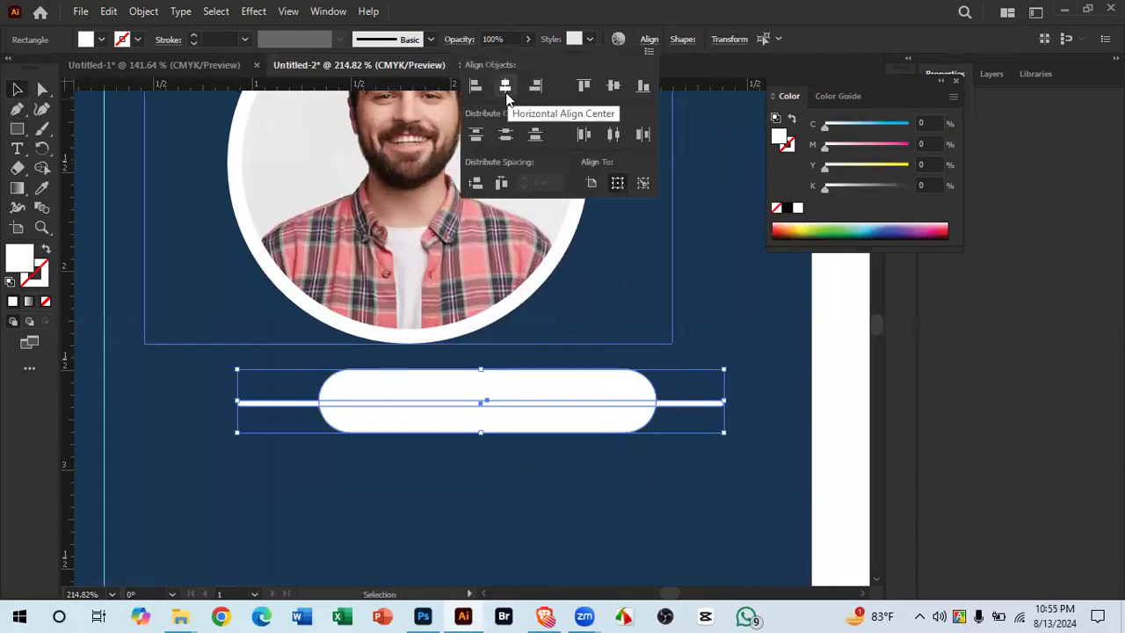
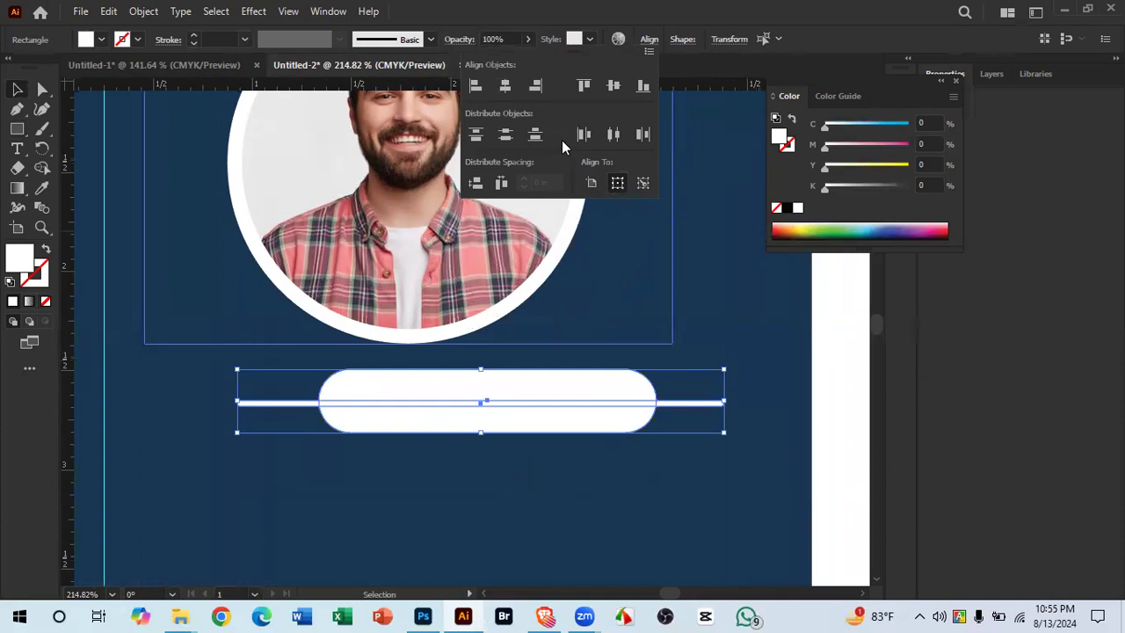
left_click(505, 87)
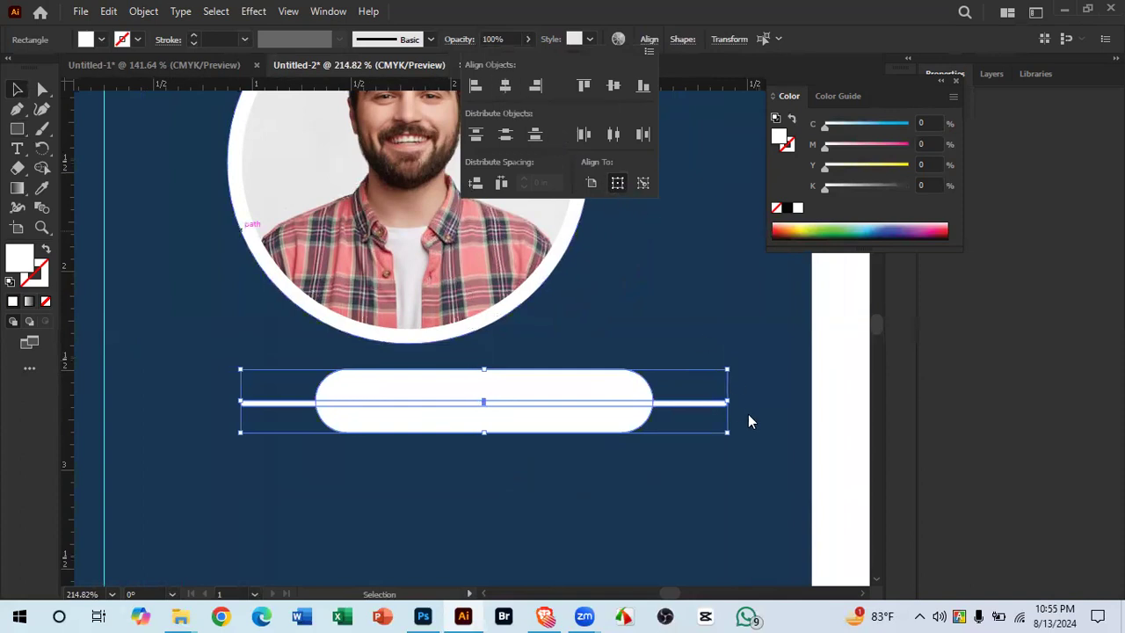
left_click(710, 491)
Step: Move the pill and bar together about 0.9 in left, then compare their placement with the reference CV's heading
left_click_drag(617, 482, 565, 397)
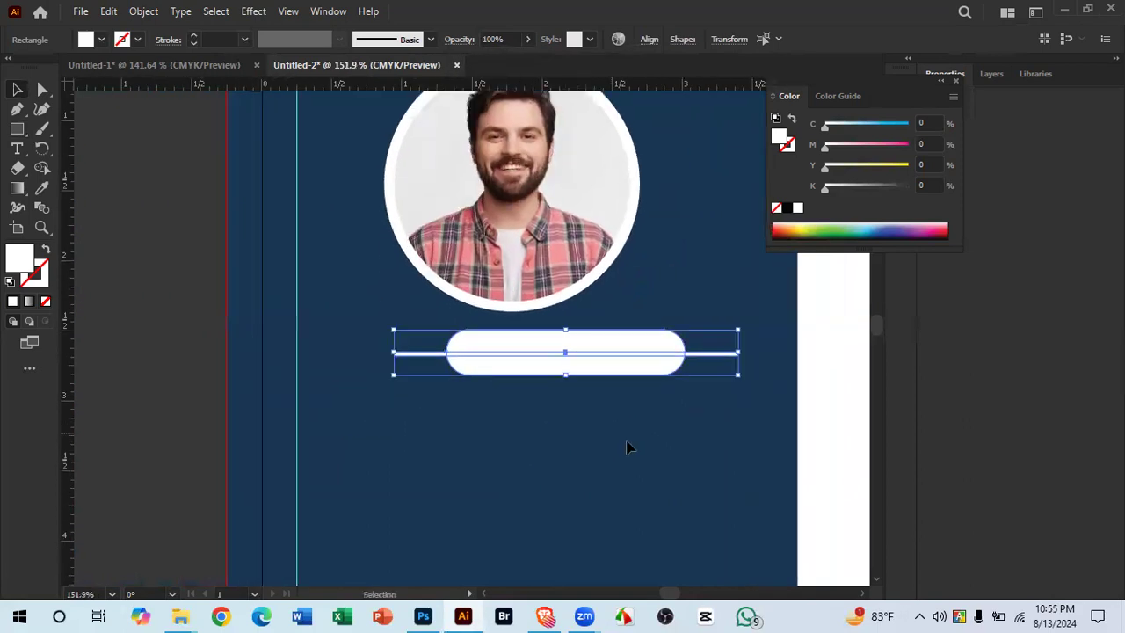
left_click_drag(607, 361, 477, 356)
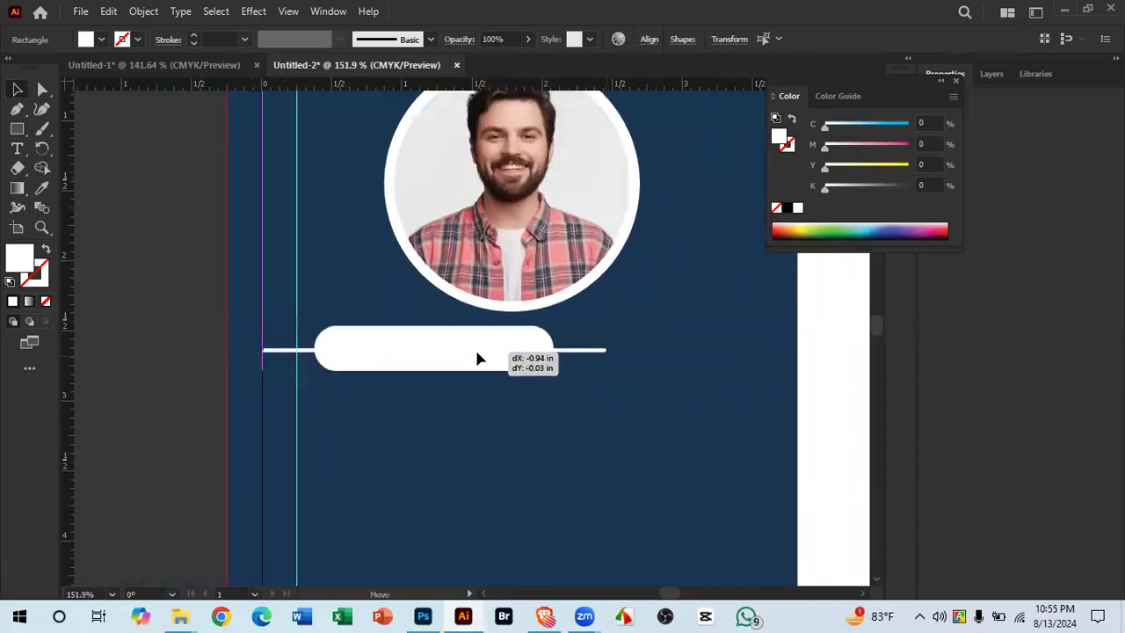
left_click(228, 66)
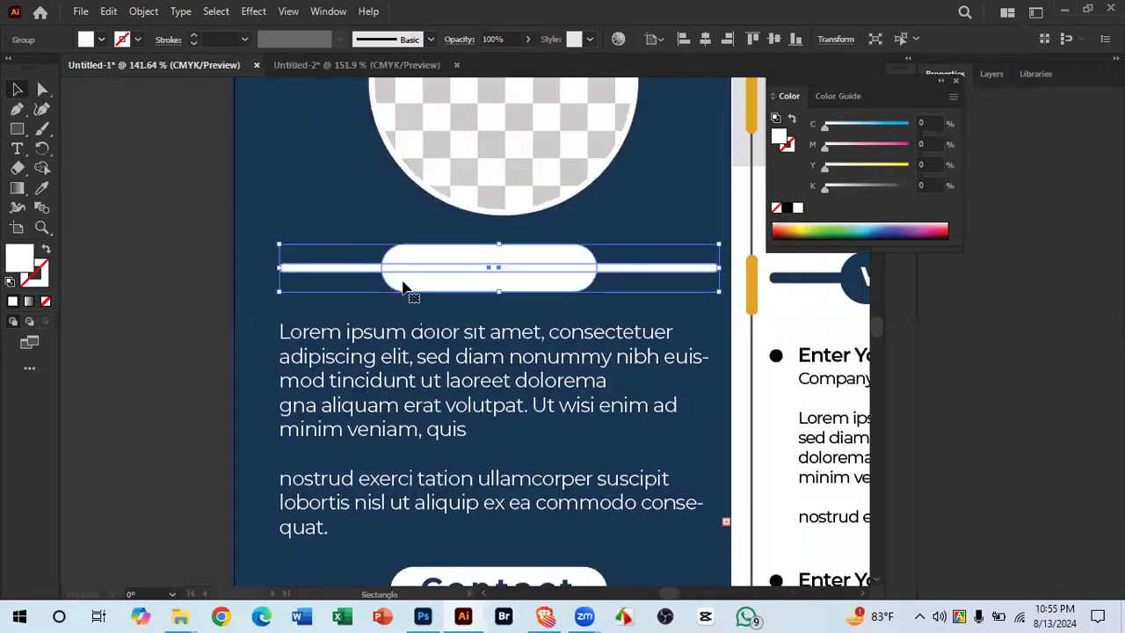
left_click(194, 314)
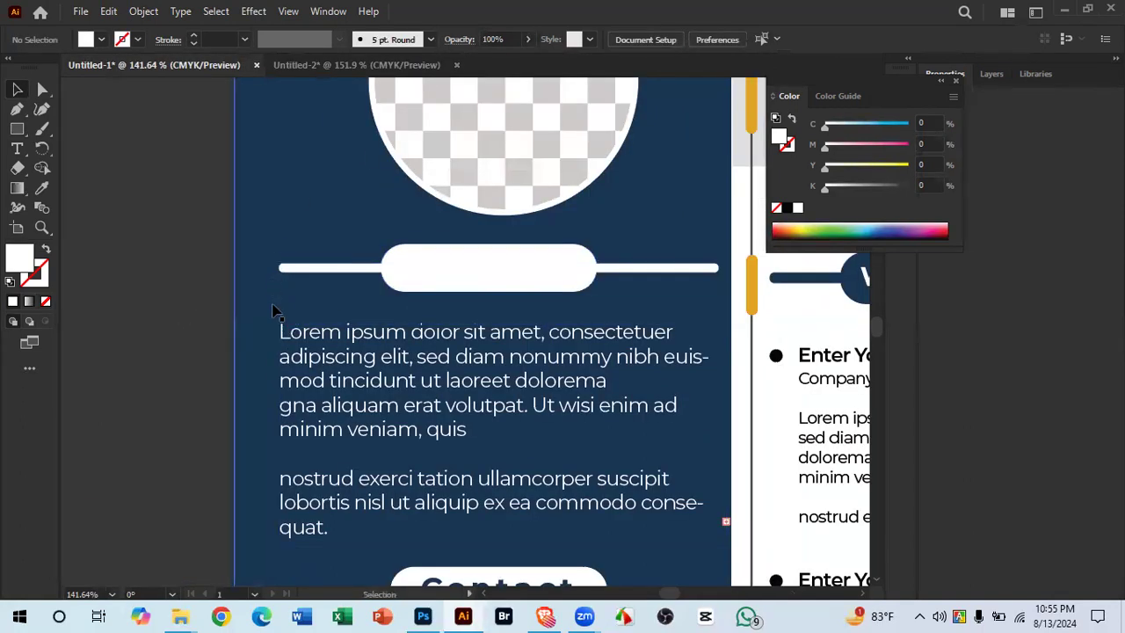
scroll(276, 343, "down", 2)
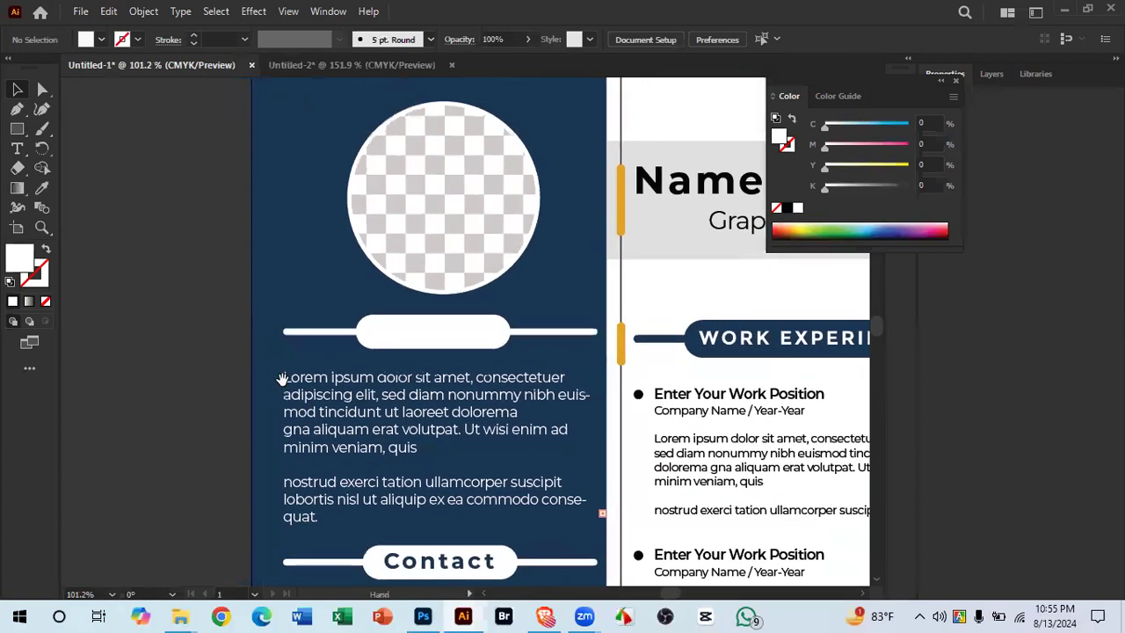
left_click(334, 63)
Step: Reposition the pill and bar together so the bar's left end starts at the side column's vertical guide
left_click(431, 360)
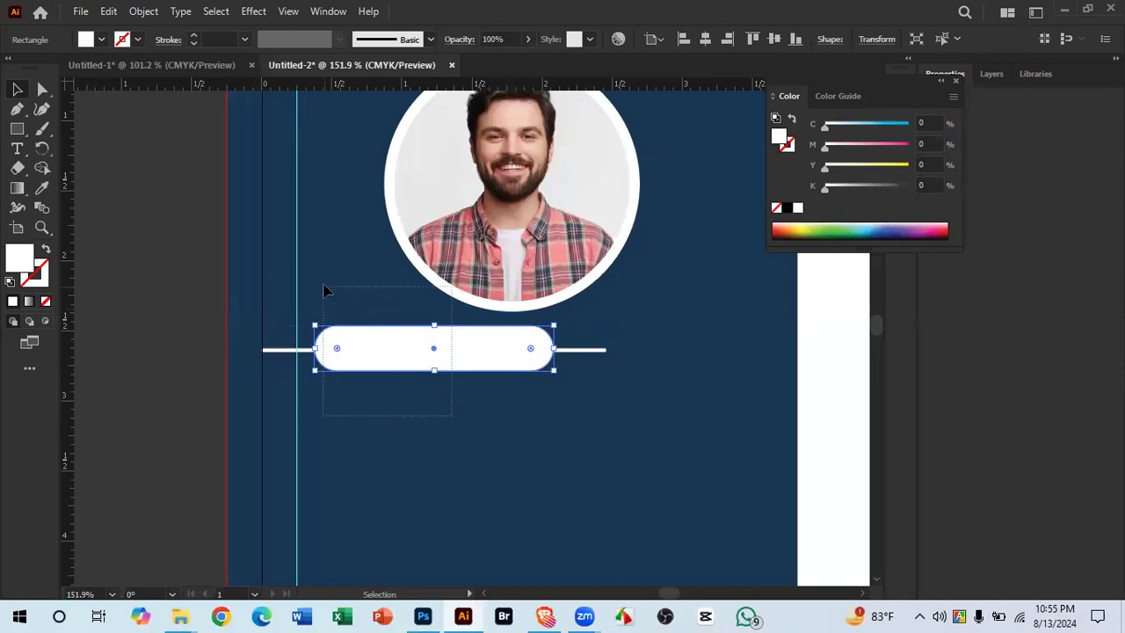
left_click(359, 364)
left_click_drag(358, 363, 421, 366)
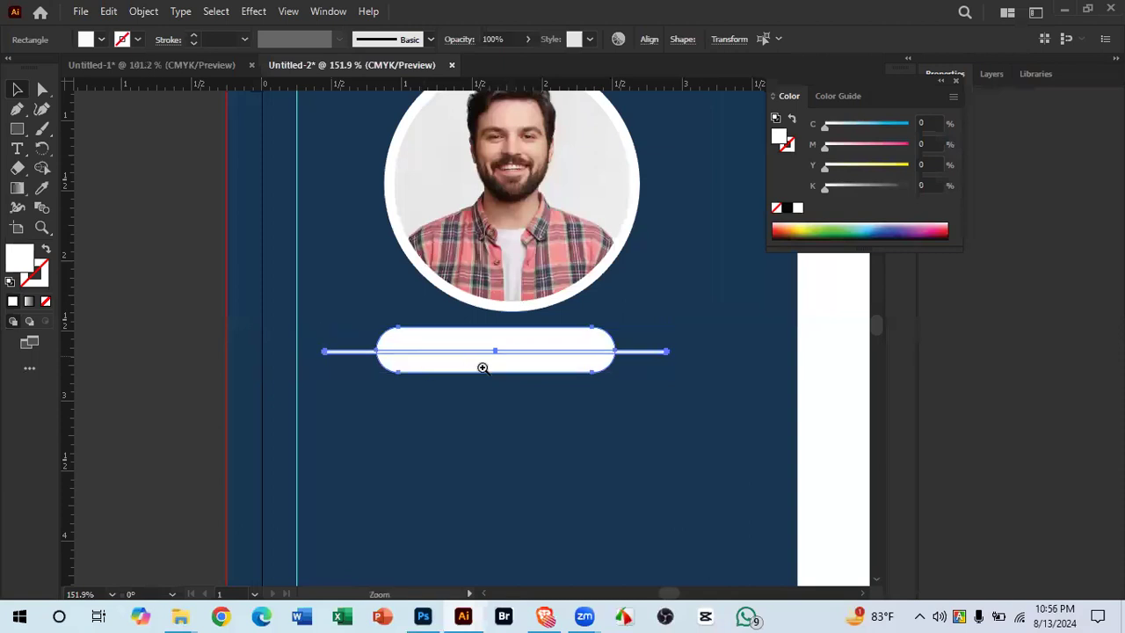
scroll(483, 365, "up", 4)
left_click_drag(565, 369, 530, 366)
left_click_drag(615, 384, 454, 440)
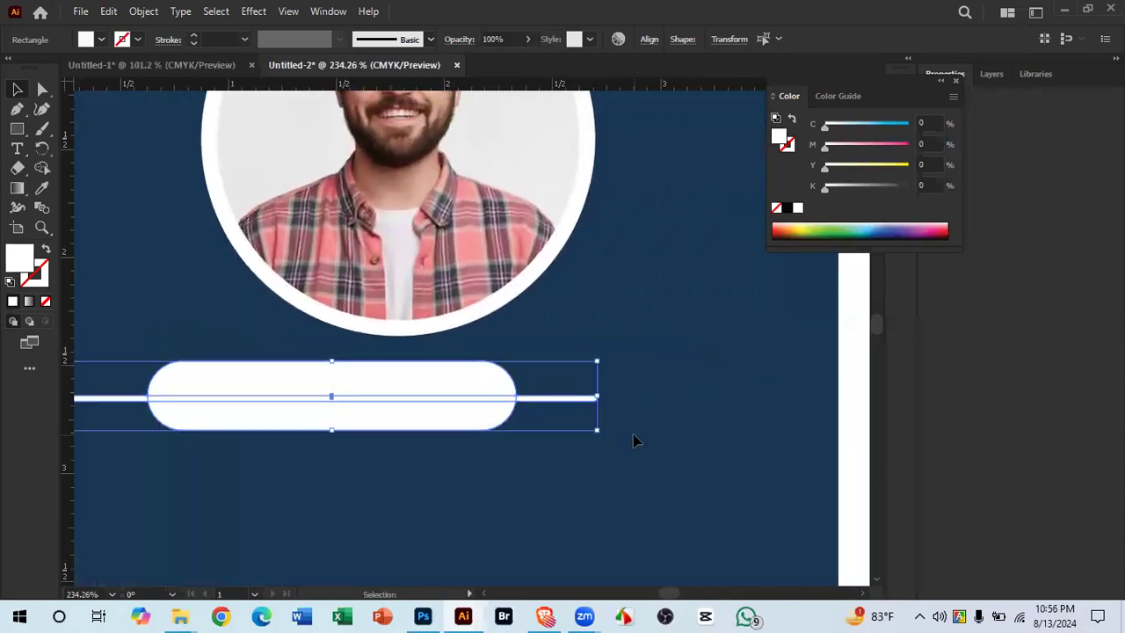
left_click(633, 434)
Step: Stretch the thin bar to the right to a length of about 3.2 in, keeping its left end on the guide
left_click(582, 400)
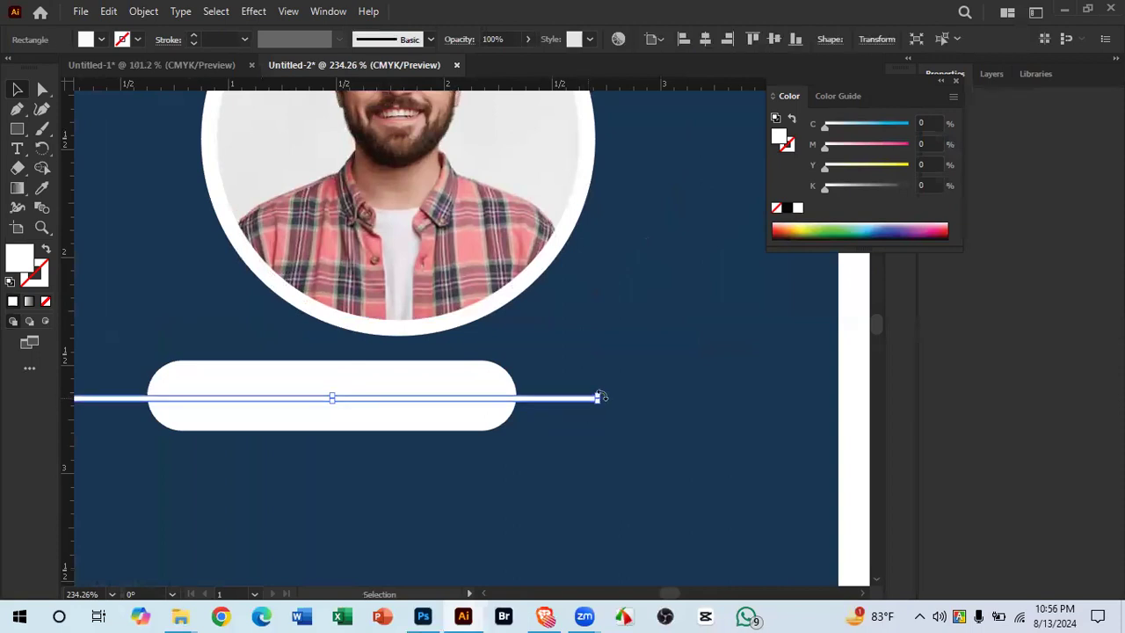
left_click_drag(597, 398, 769, 398)
left_click(735, 452)
left_click_drag(497, 410, 472, 395)
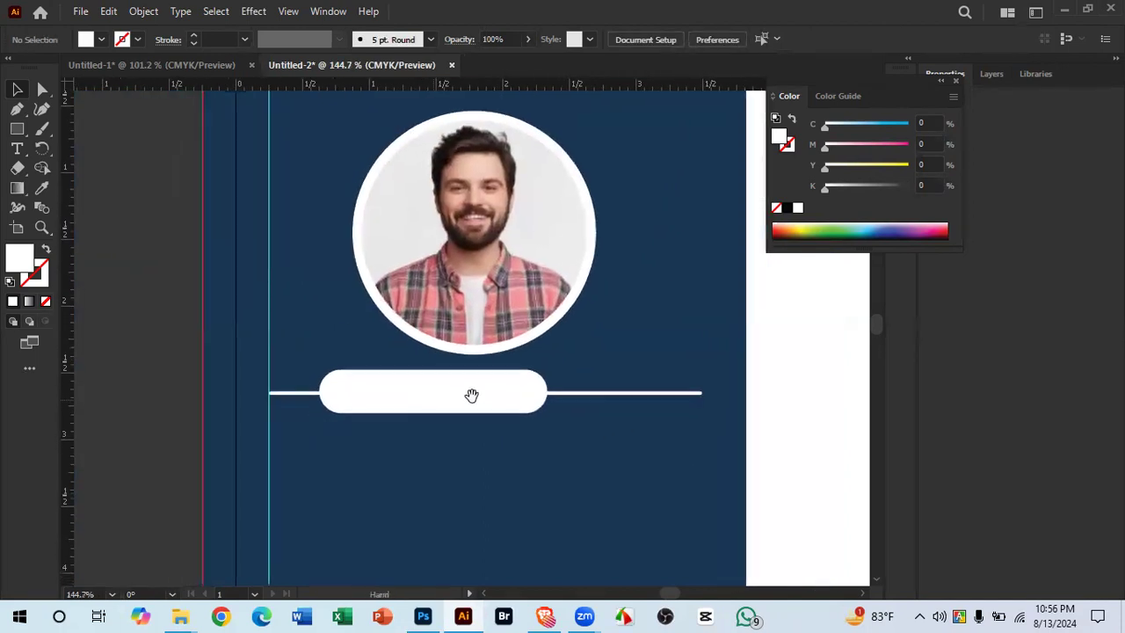
Step: Enlarge the white pill on the bar to about 1.9 by 0.36 in
left_click(487, 396)
key("v")
left_click(545, 392)
left_click(555, 378)
left_click_drag(572, 420, 656, 433)
mouse_move(445, 432)
left_mouse_down()
mouse_move(446, 399)
mouse_move(448, 426)
left_mouse_up()
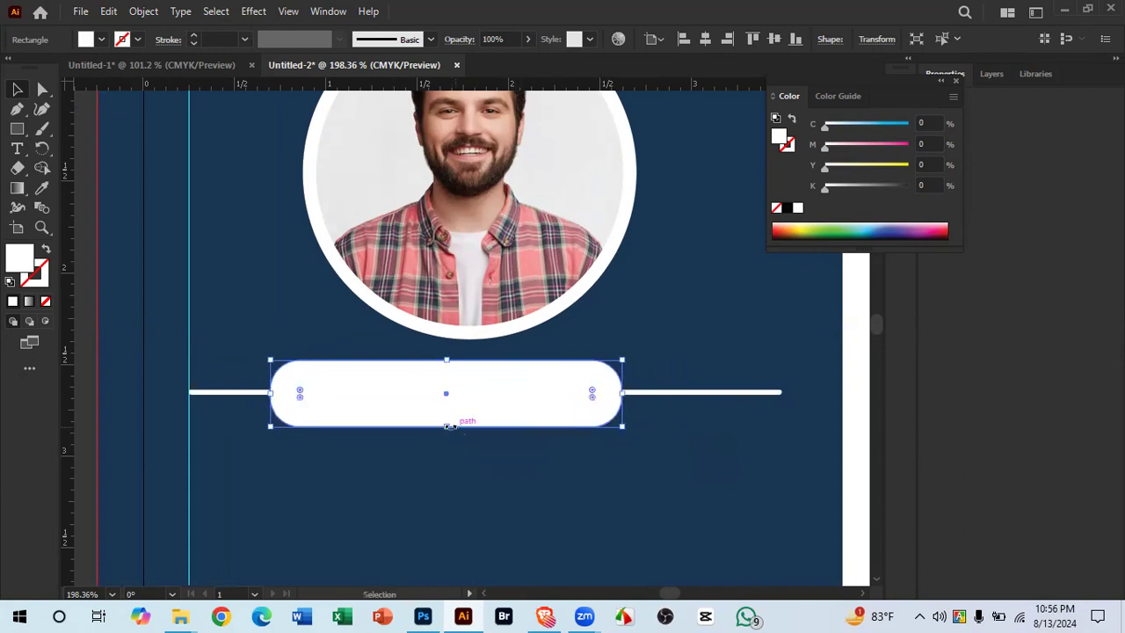
left_click(490, 478)
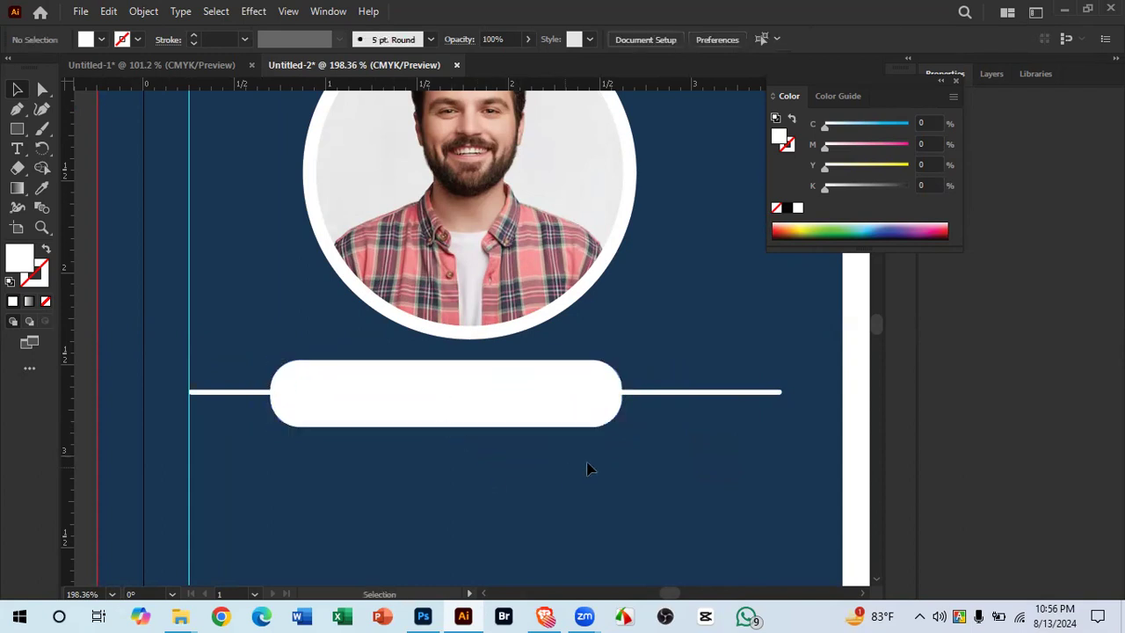
Step: Undo the last edits in the reference CV to restore its "About Me" text, then check that text's font settings
scroll(589, 469, "down", 1)
scroll(537, 462, "down", 2)
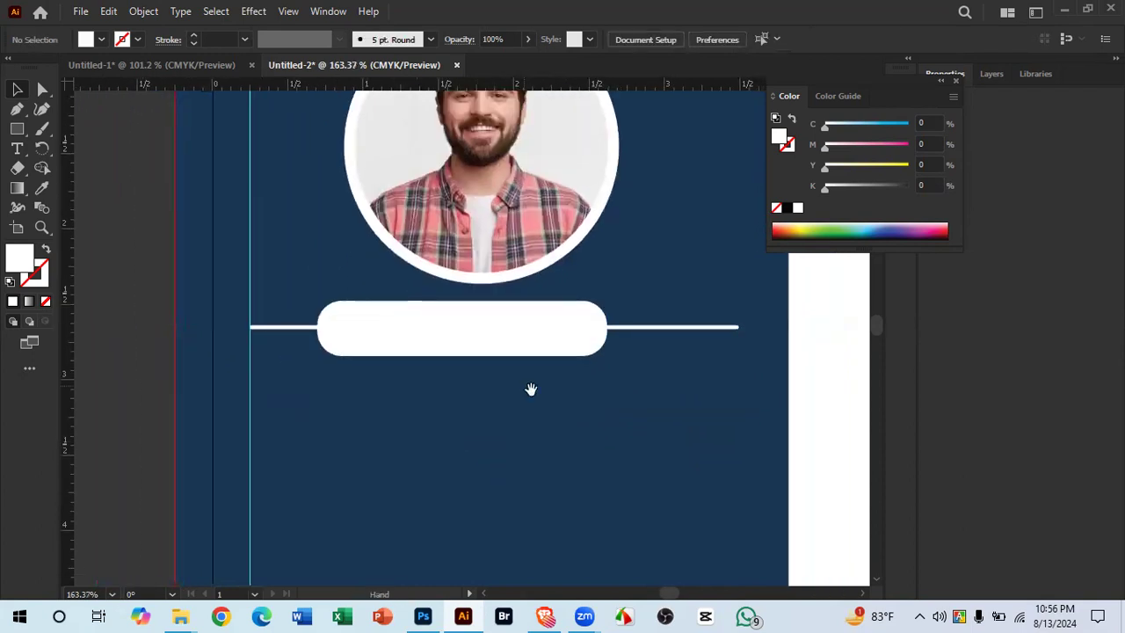
left_click(193, 67)
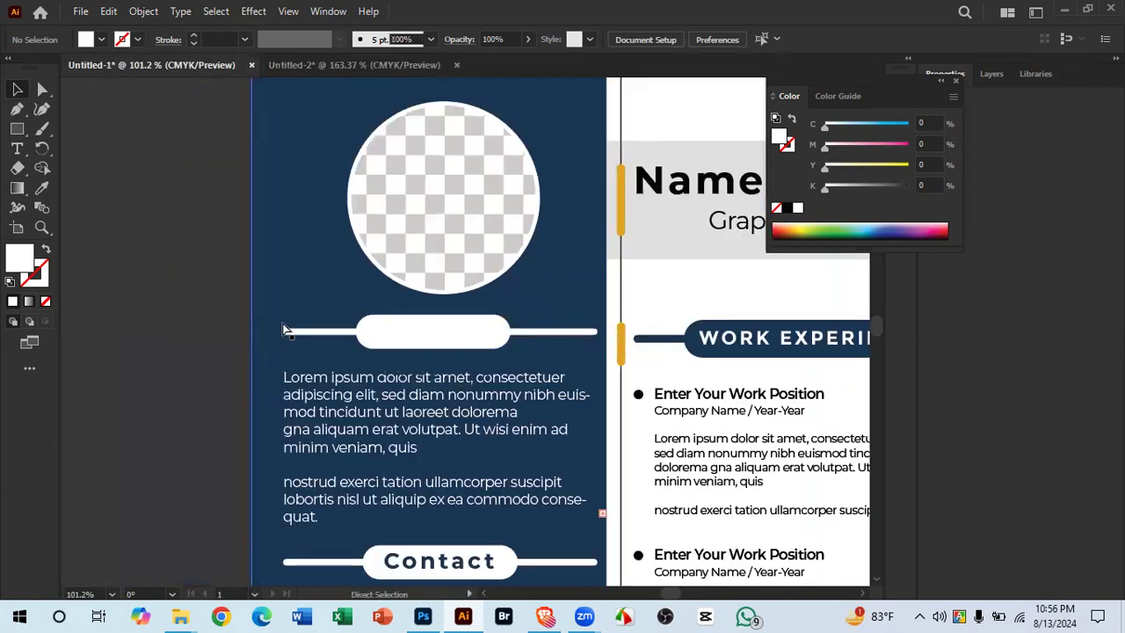
key("ctrl+z")
key("ctrl+z")
left_click(231, 332)
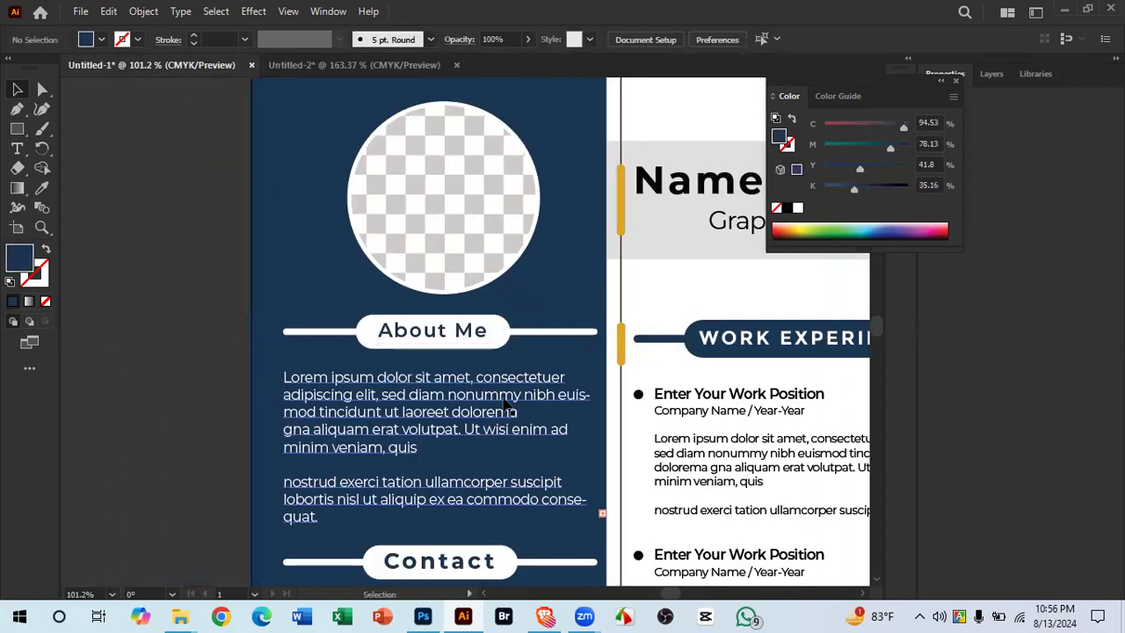
left_click(457, 334)
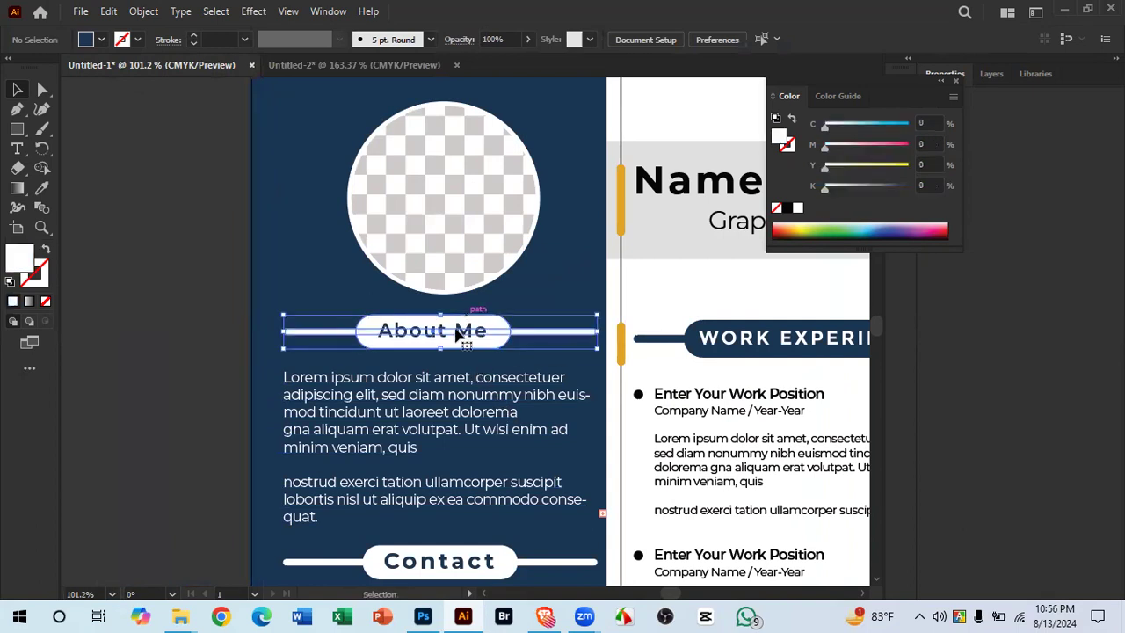
left_click(196, 314)
left_click(410, 331)
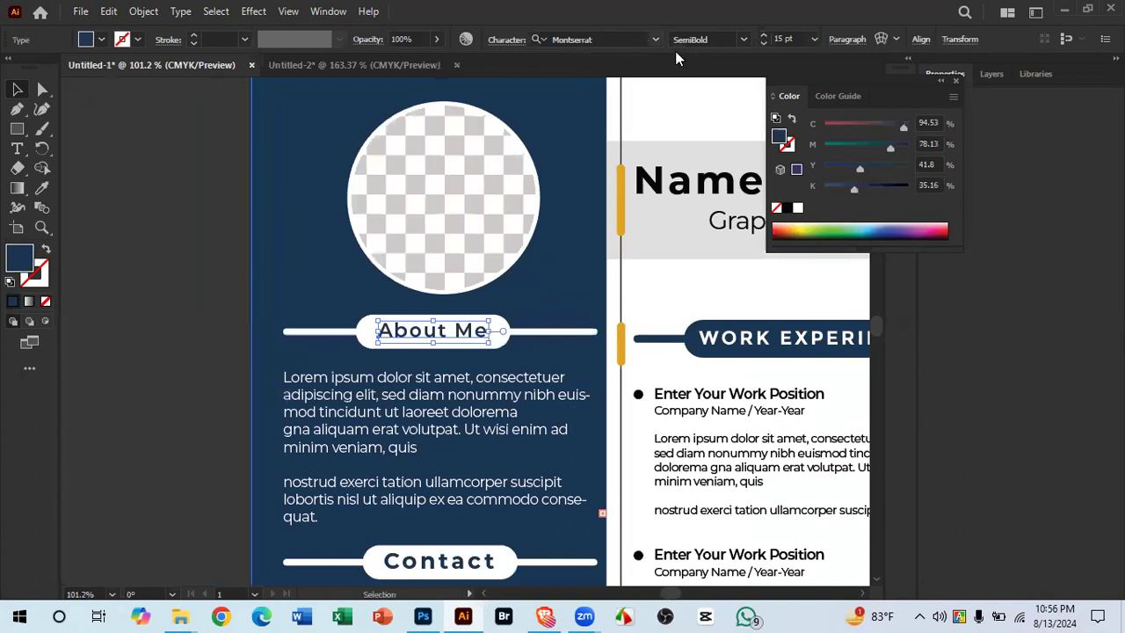
Step: Add the point text "About Me" over the white pill in the new CV
left_click(340, 67)
left_click(17, 147)
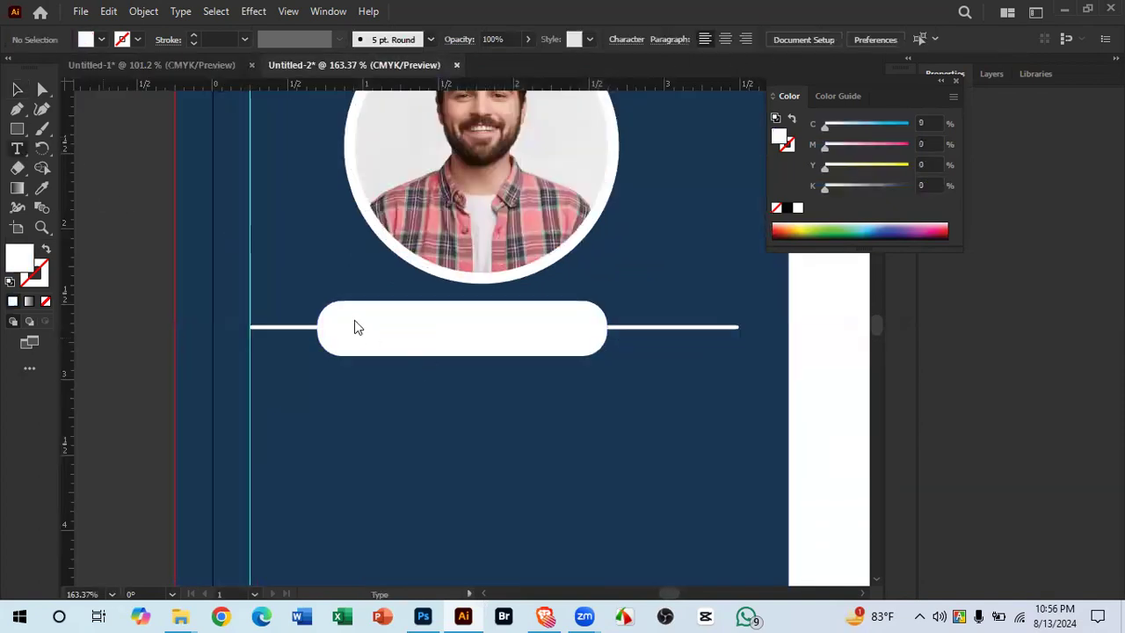
left_click(355, 317)
type("A")
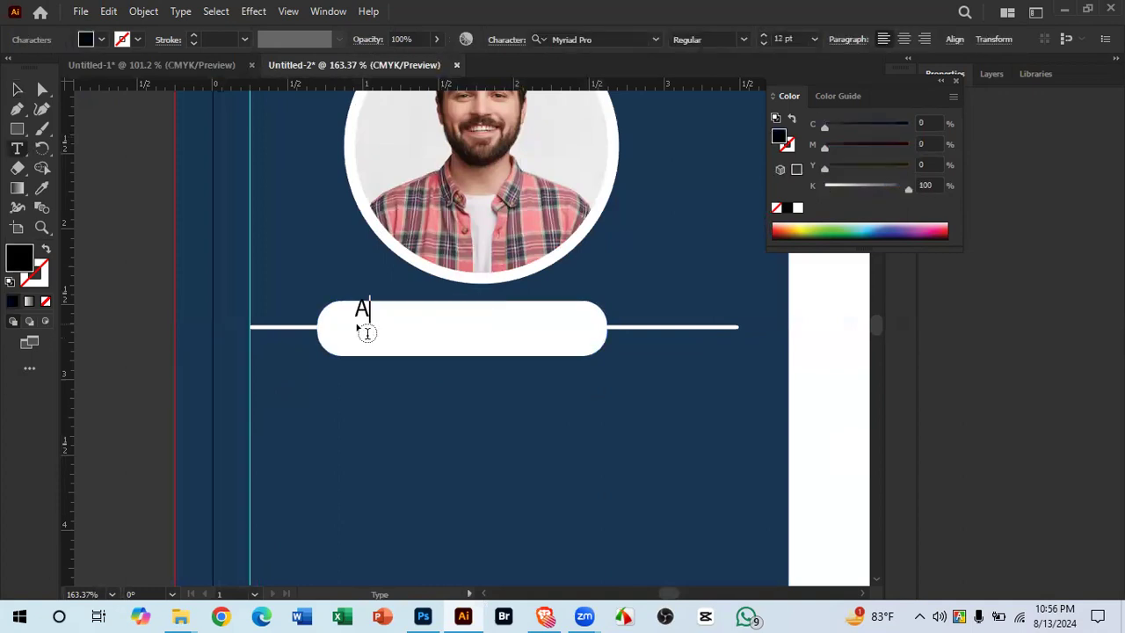
type("bout ME")
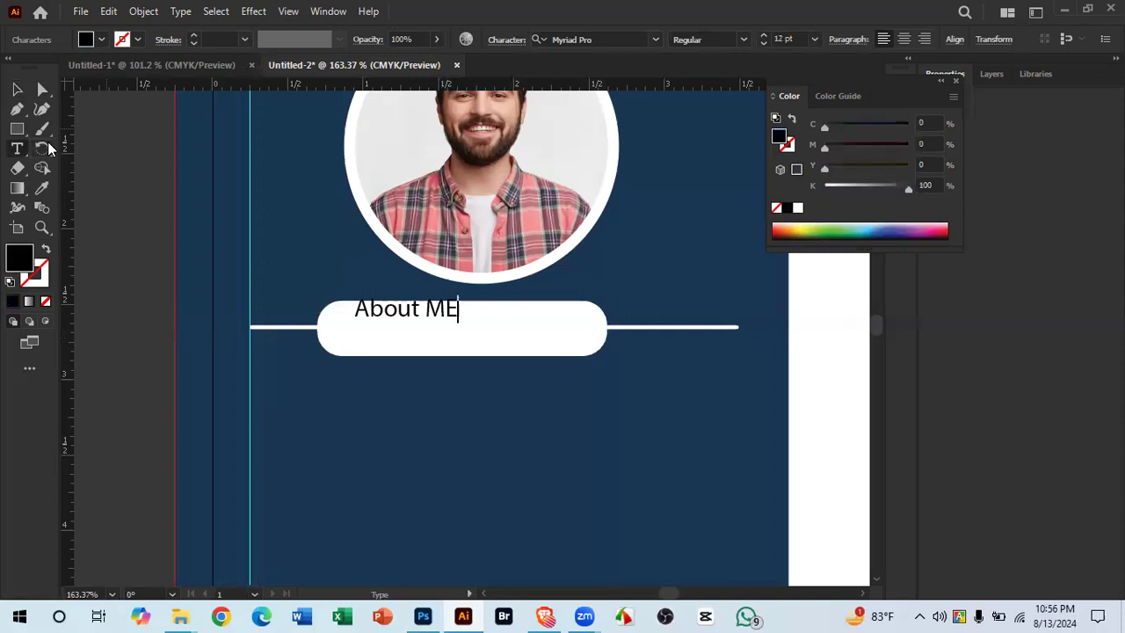
key("BackSpace")
type("e")
key("Escape")
left_click(16, 88)
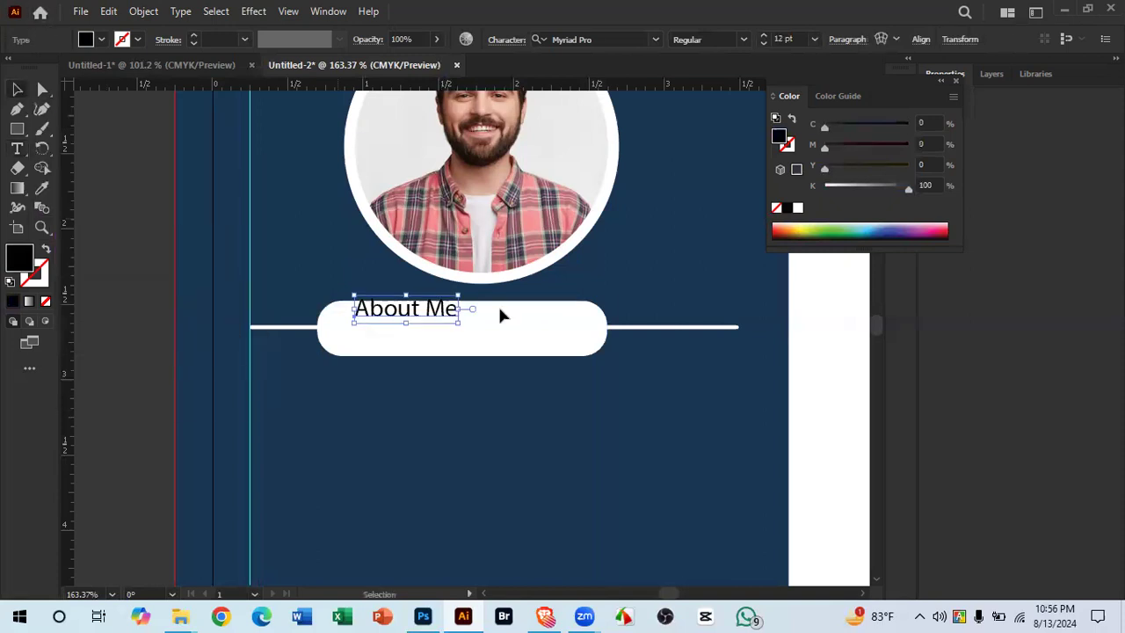
Step: Move the "About Me" text onto the middle of the pill and set its font to Montserrat SemiBold
left_click(490, 392)
left_click_drag(442, 316, 511, 335)
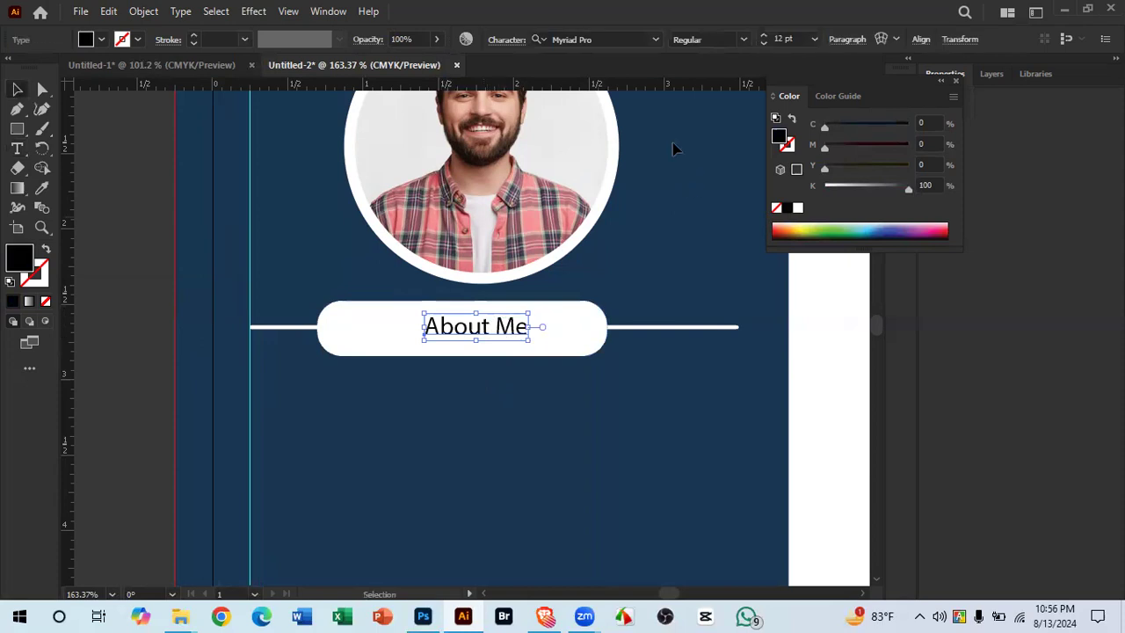
left_click(606, 39)
type("montse")
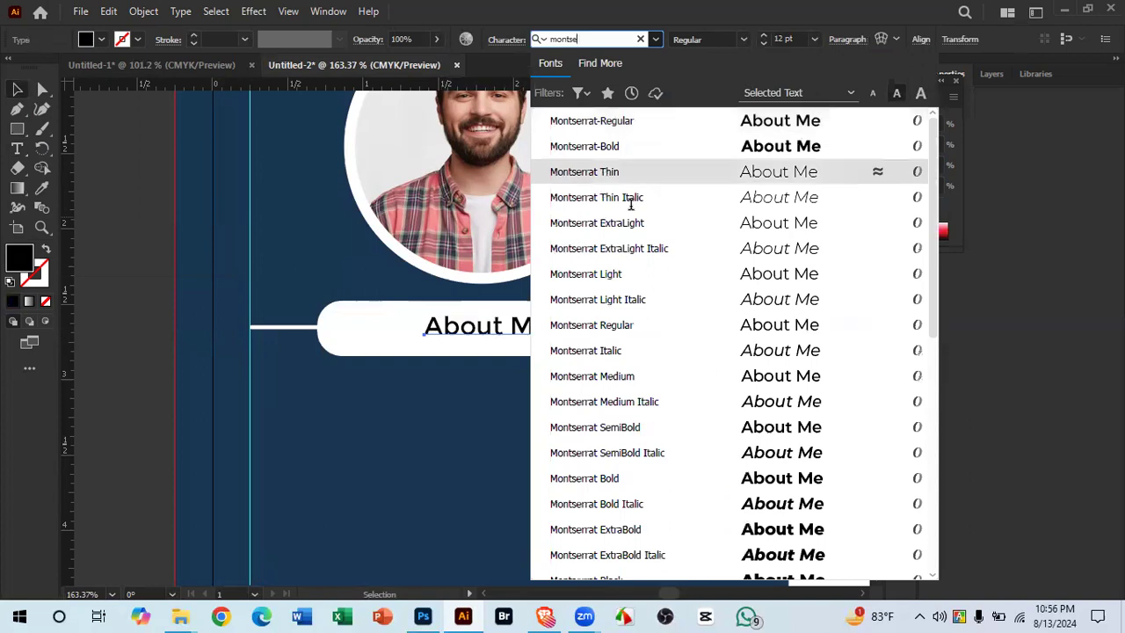
left_click(638, 429)
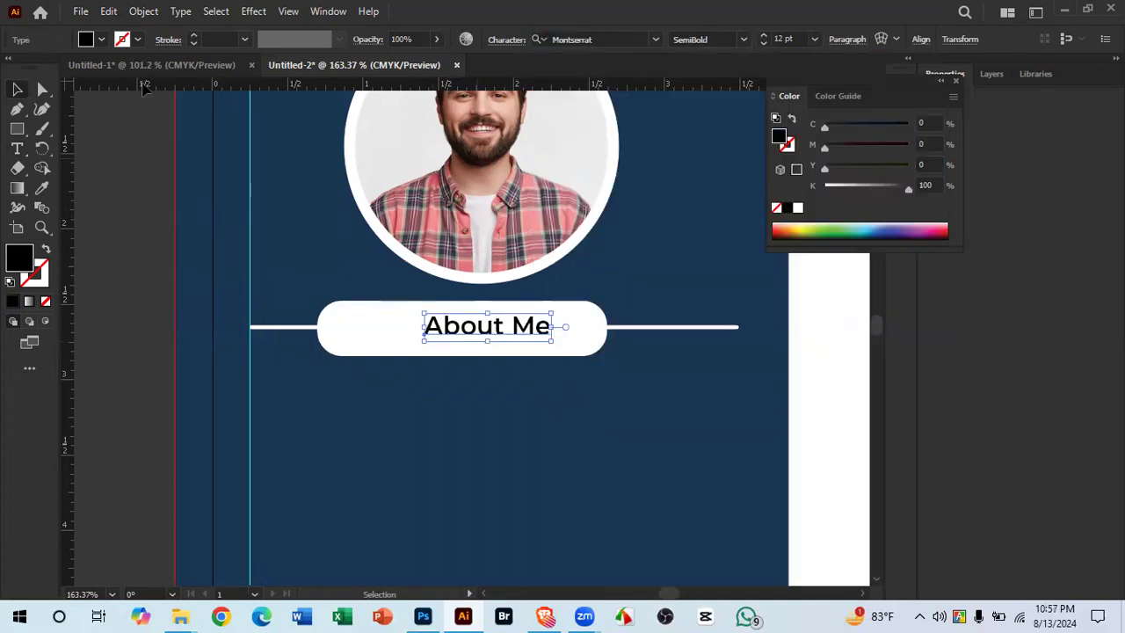
Step: Compare with the "About Me" heading in the reference CV, keep that document open, and return to the new CV
left_click(177, 62)
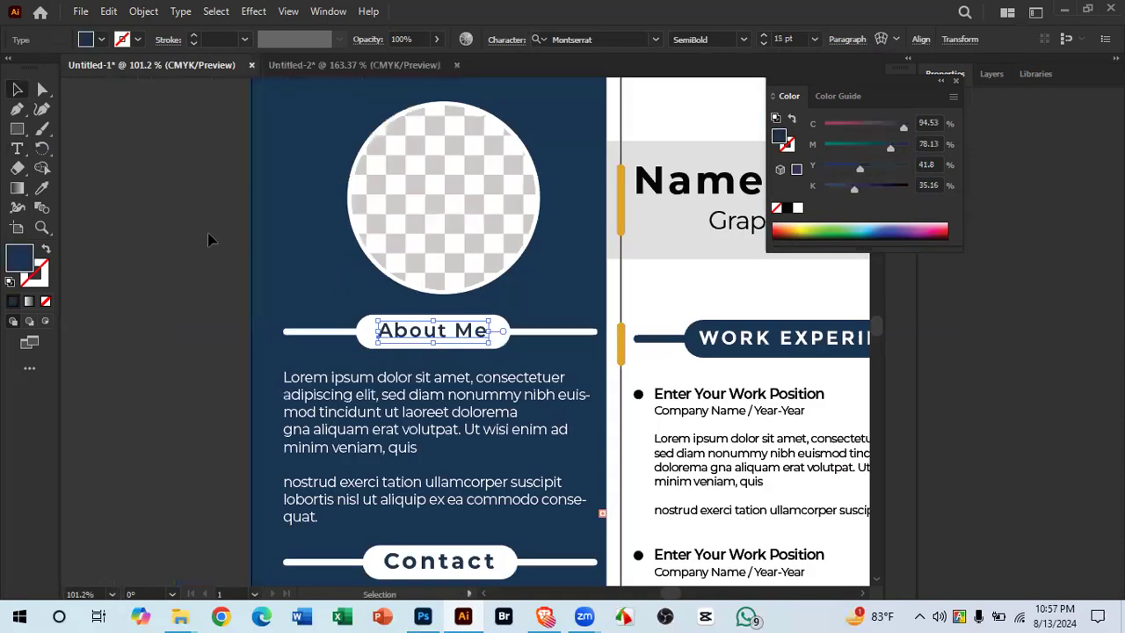
left_click(208, 239)
left_click_drag(395, 333, 397, 334)
left_click(305, 204)
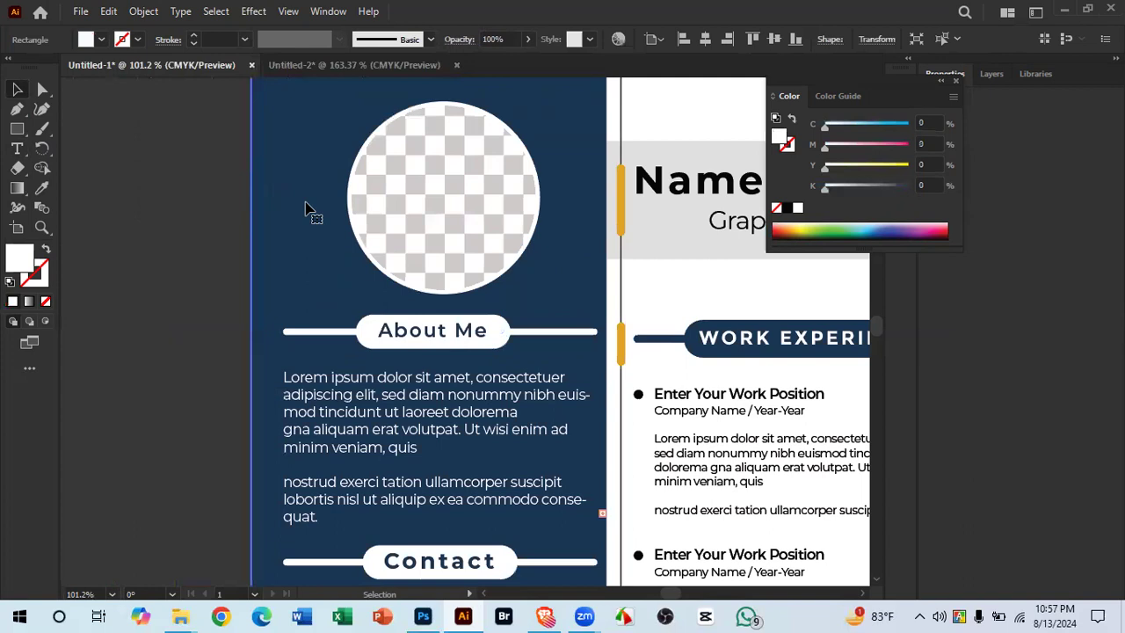
key("ctrl+w")
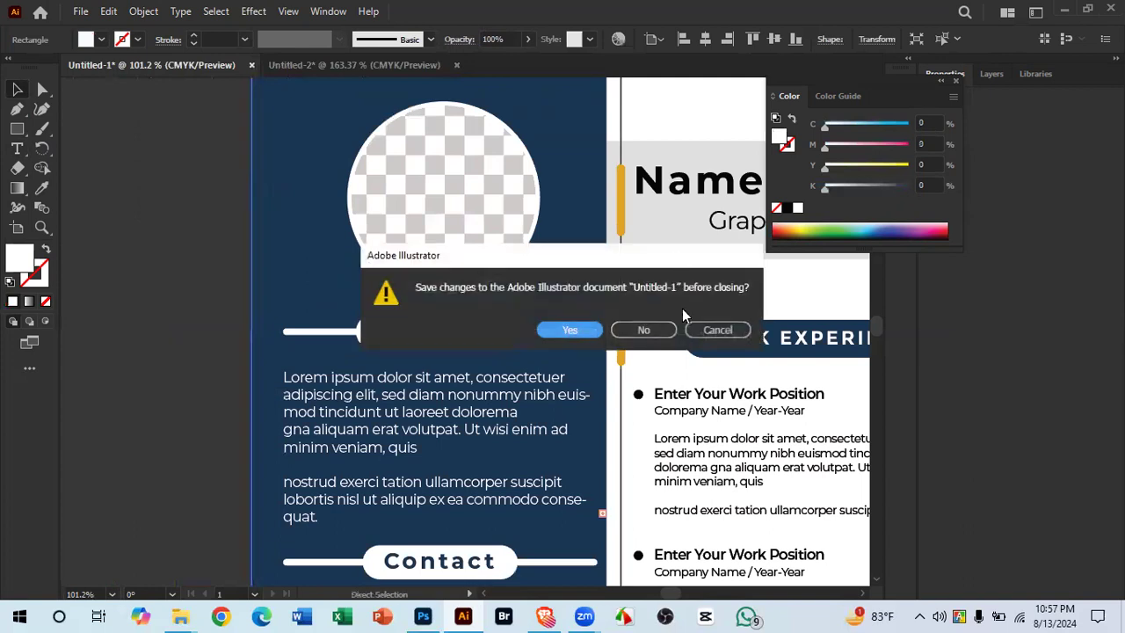
left_click(735, 329)
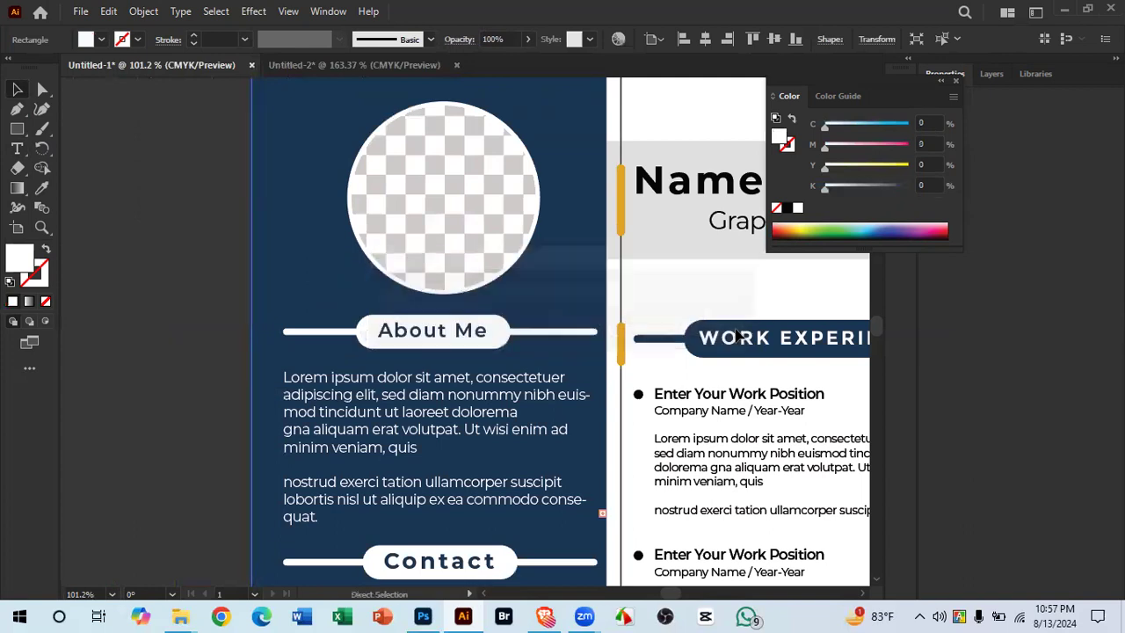
left_click(518, 303)
left_click(336, 64)
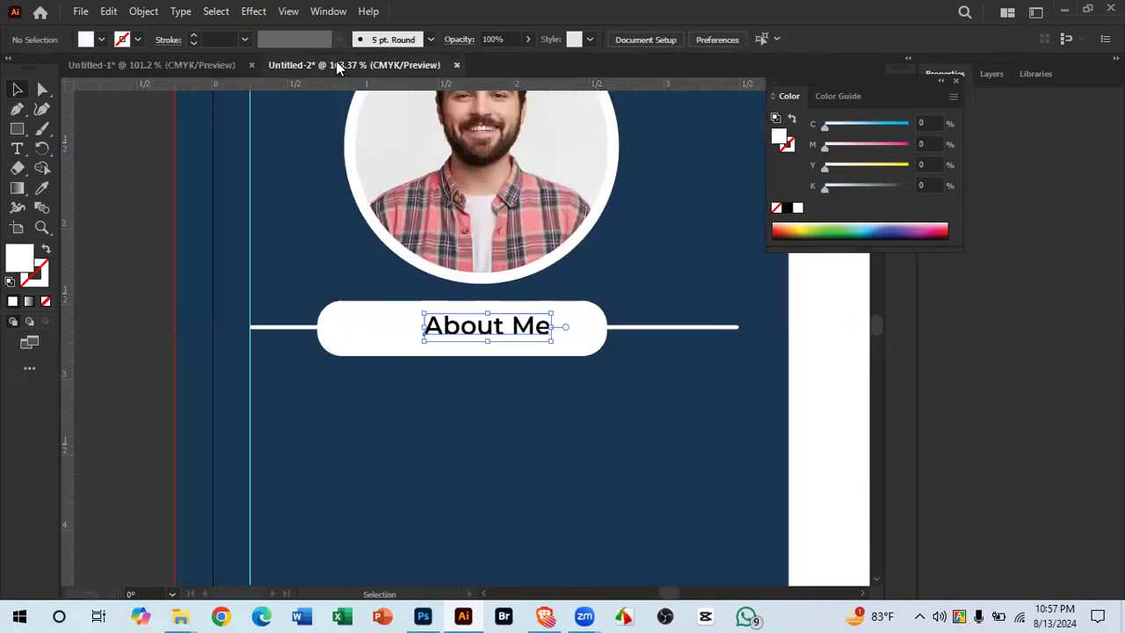
Step: Set the "About Me" text size to 15 pt and move the text back to the middle of the white pill
left_click(448, 339)
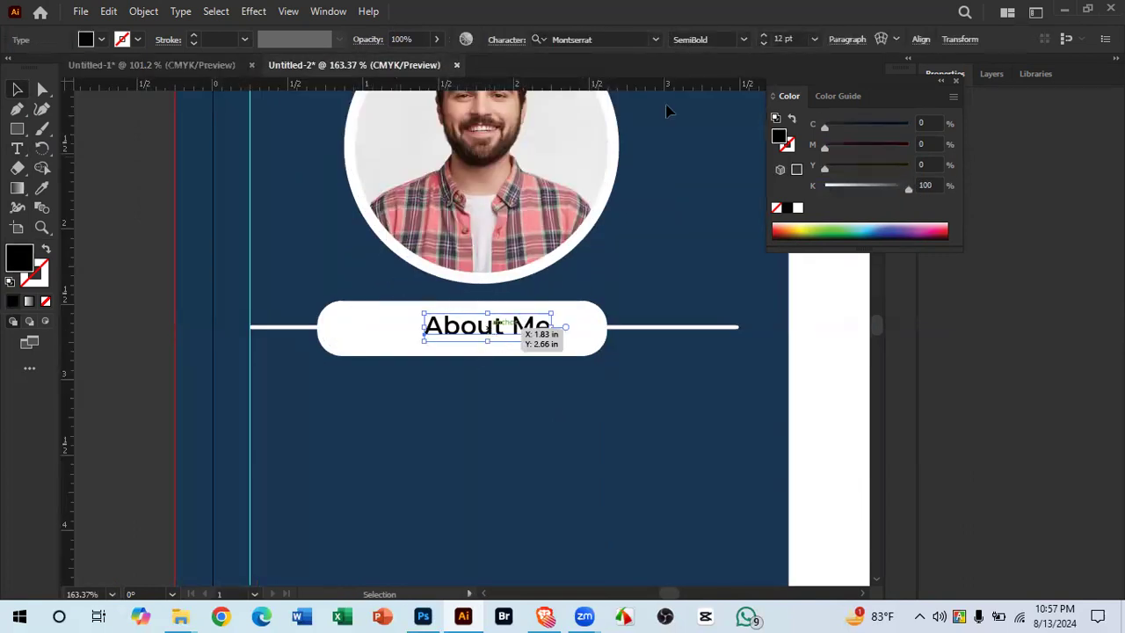
left_click(784, 40)
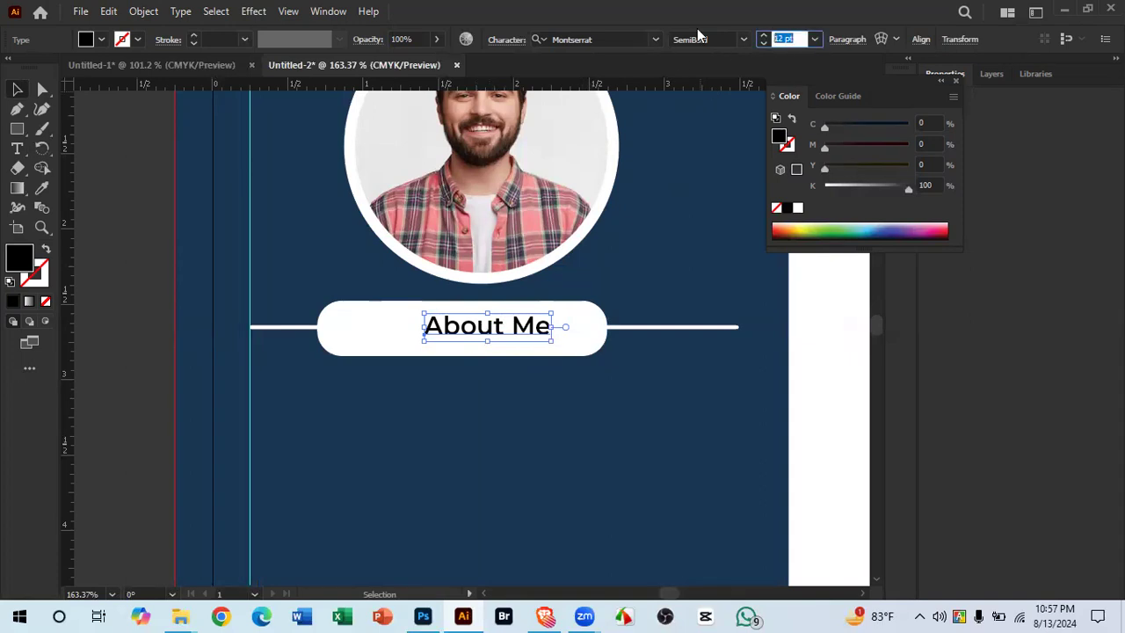
type("15")
key("Return")
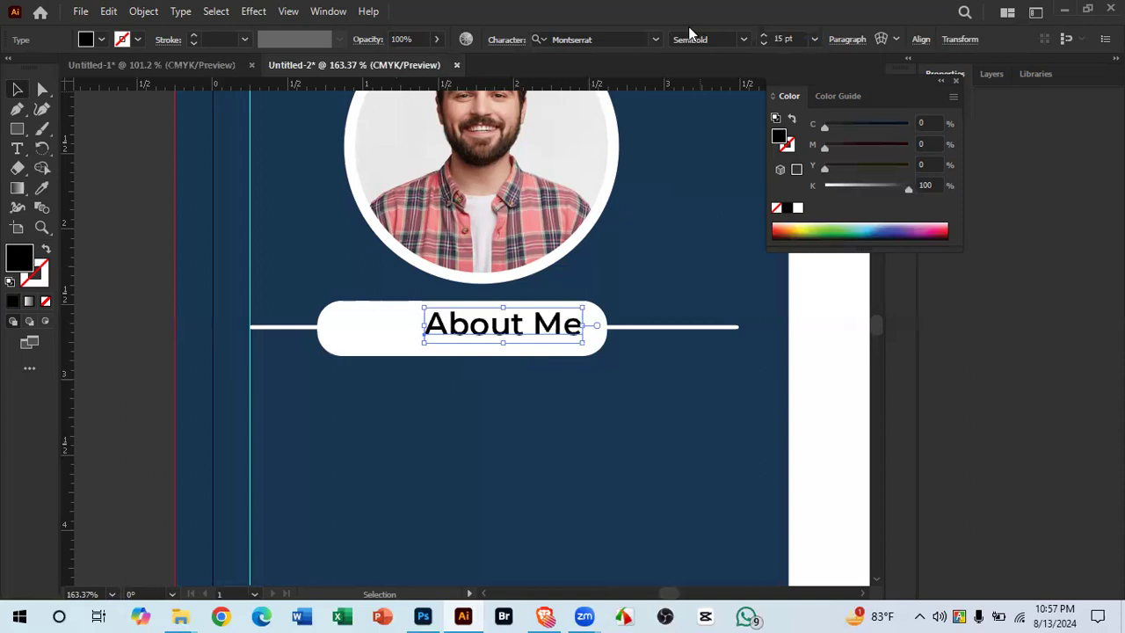
left_click(612, 420)
left_click_drag(516, 331, 484, 341)
left_click(552, 371)
Step: Align the white pill and the "About Me" text to each other by their horizontal centres
left_click(591, 351)
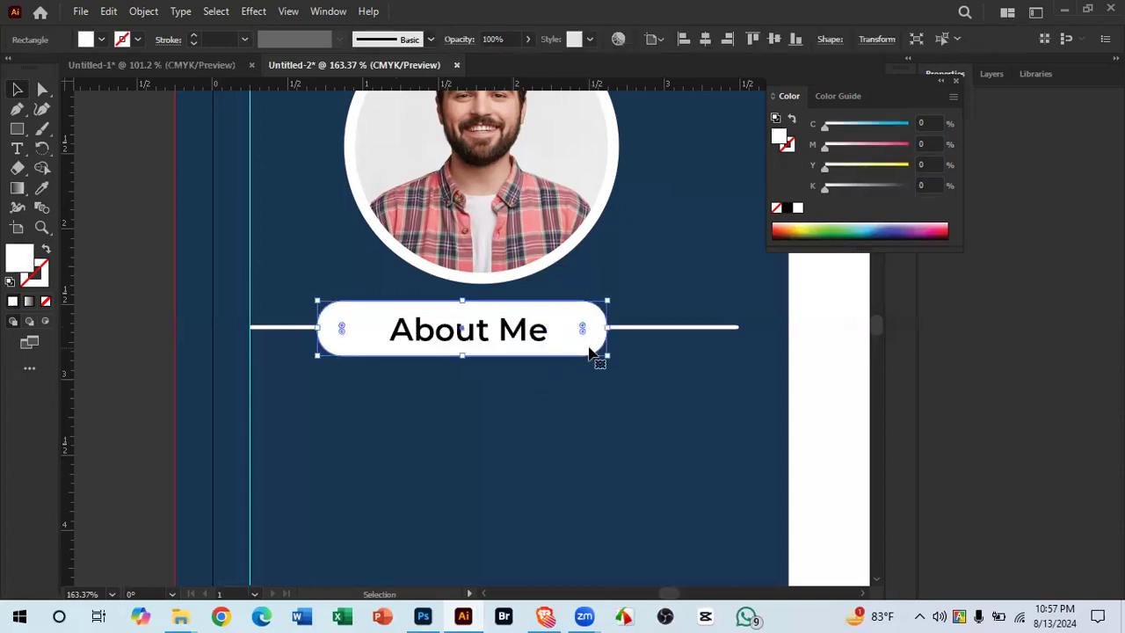
left_click(514, 345, "shift")
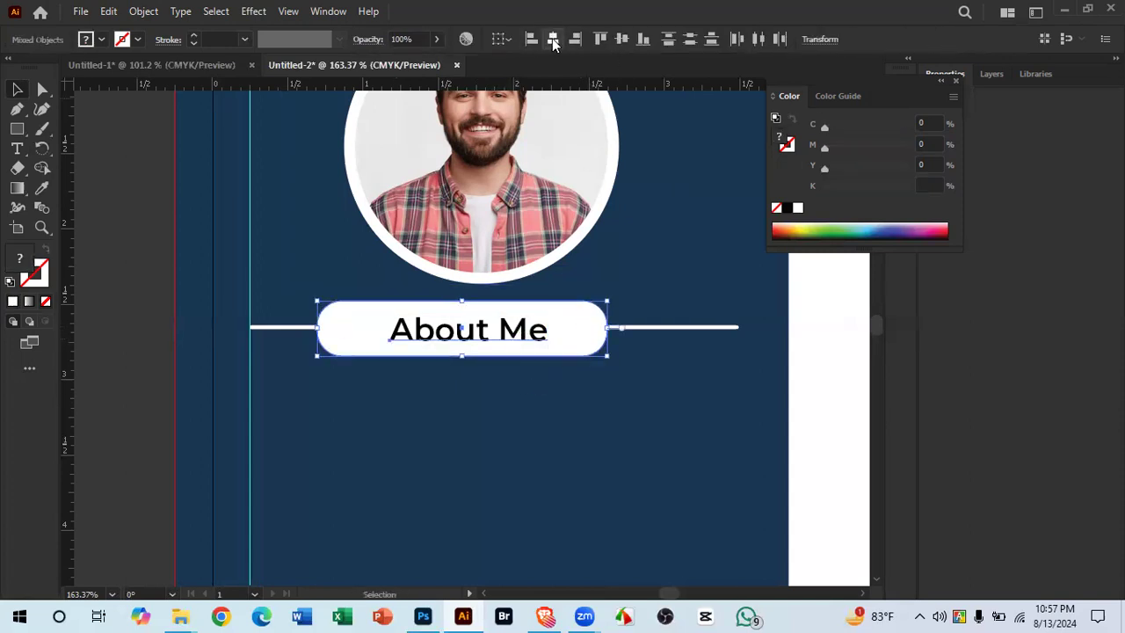
left_click(553, 41)
left_click(580, 413)
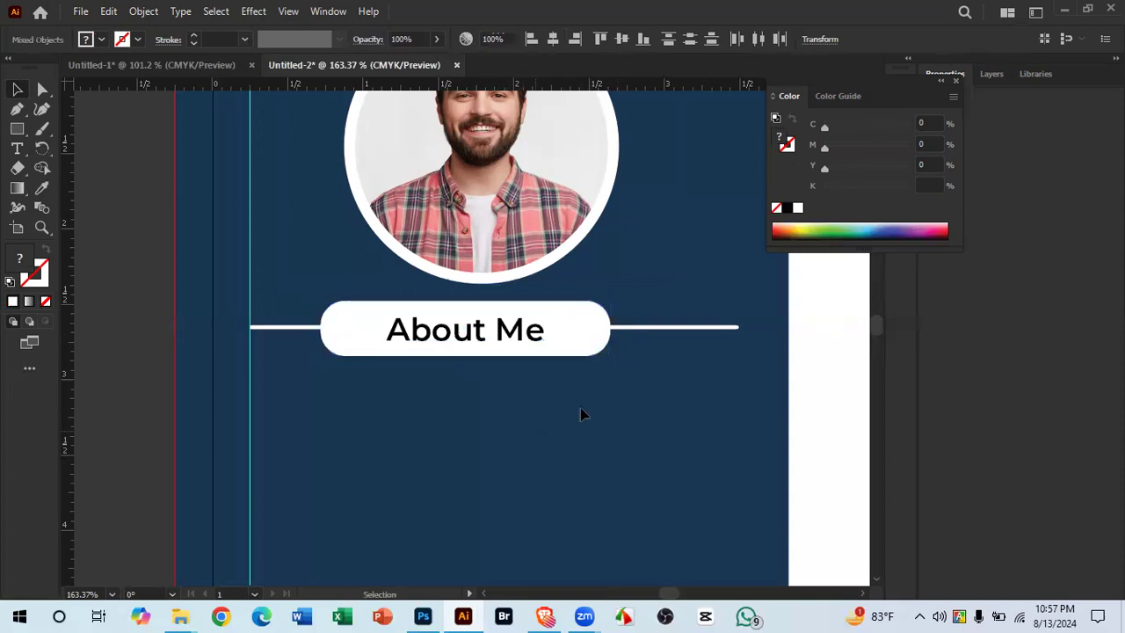
Step: Move the whole "About Me" heading, with its pill, bar and text, slightly down from the portrait
scroll(570, 369, "up", 3)
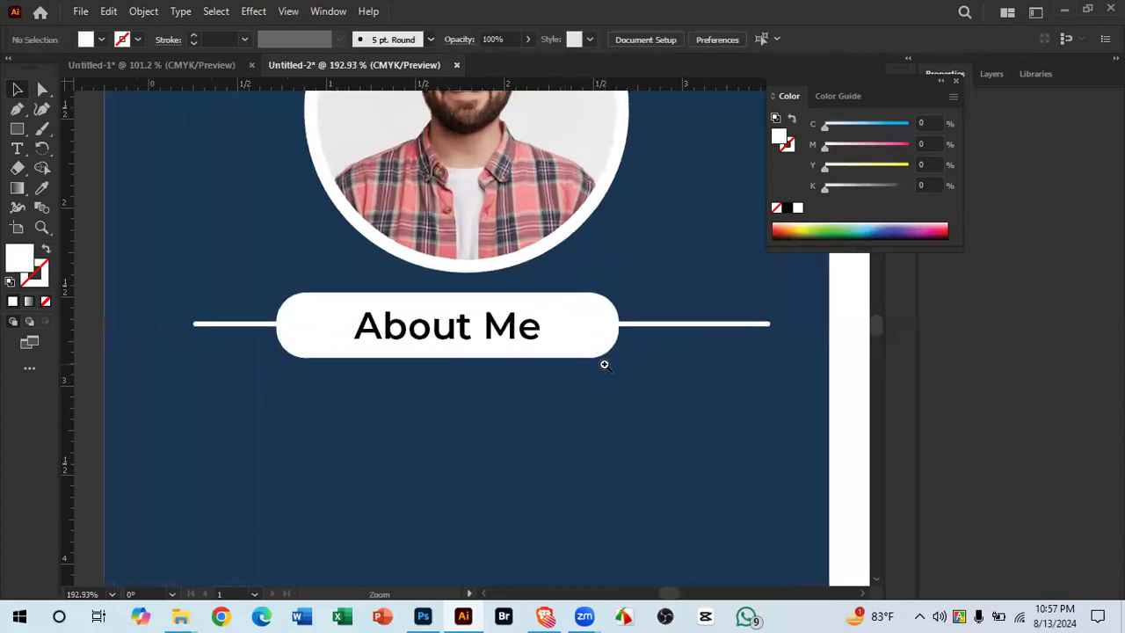
left_click_drag(515, 413, 306, 343)
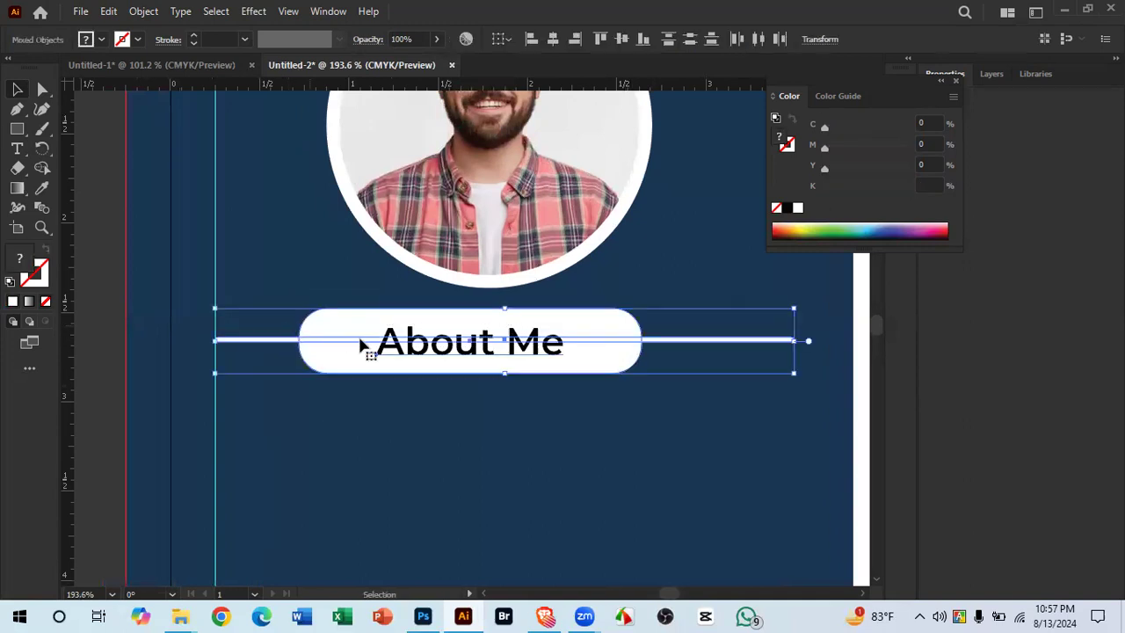
left_click_drag(417, 343, 416, 357)
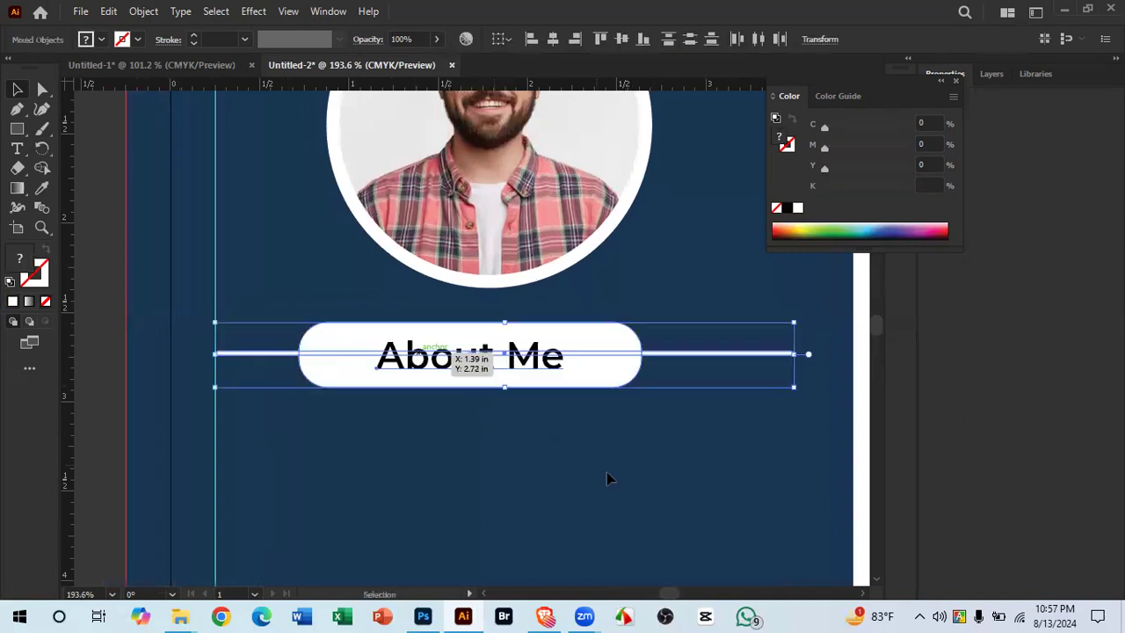
left_click(608, 472)
left_click_drag(533, 437, 338, 350)
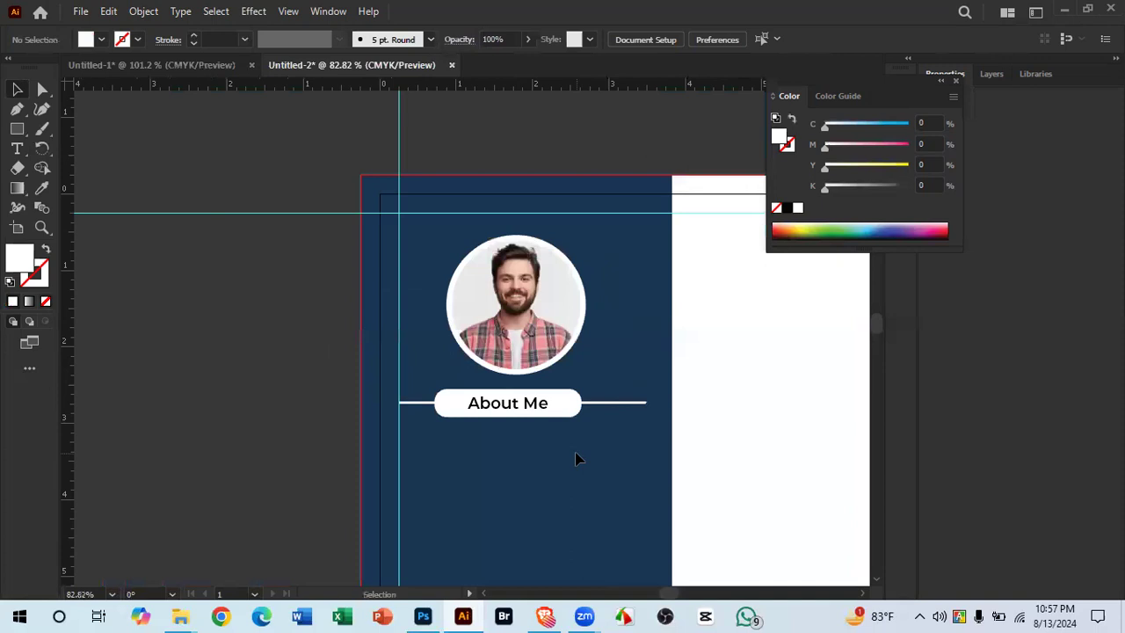
Step: Check the fill colour of the "About Me" text in the reference CV and return to the new CV
left_click(129, 70)
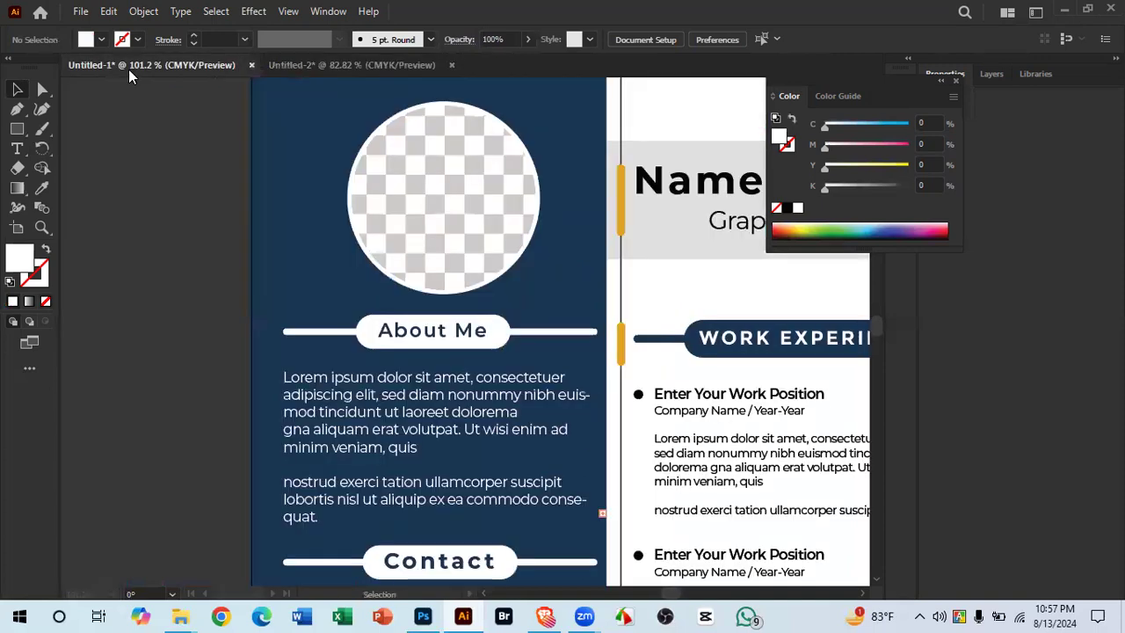
left_click_drag(512, 355, 476, 255)
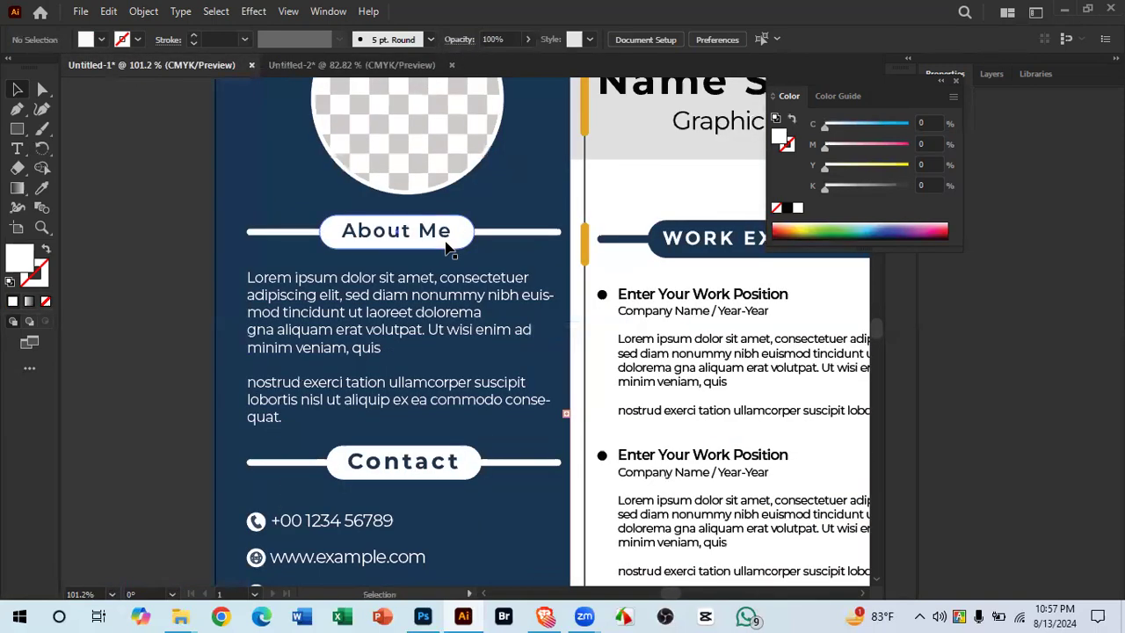
left_click(442, 234)
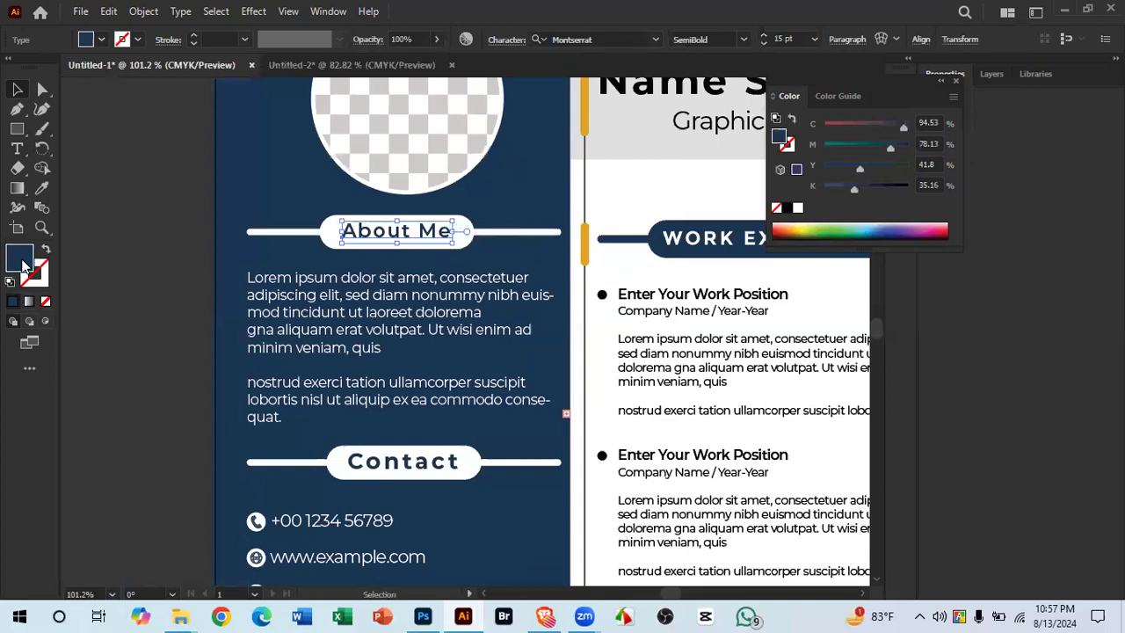
left_click(299, 70)
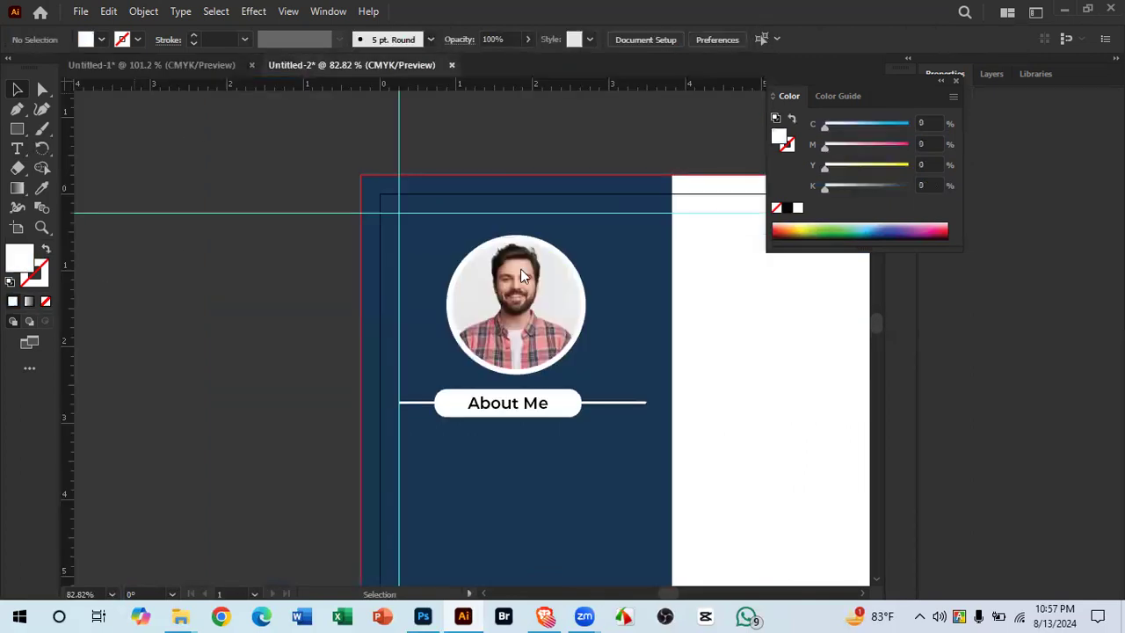
Step: Recolour the "About Me" text navy by sampling the sidebar background with the Eyedropper
left_click_drag(663, 357, 563, 318)
left_click_drag(409, 350, 632, 396)
left_click(402, 363)
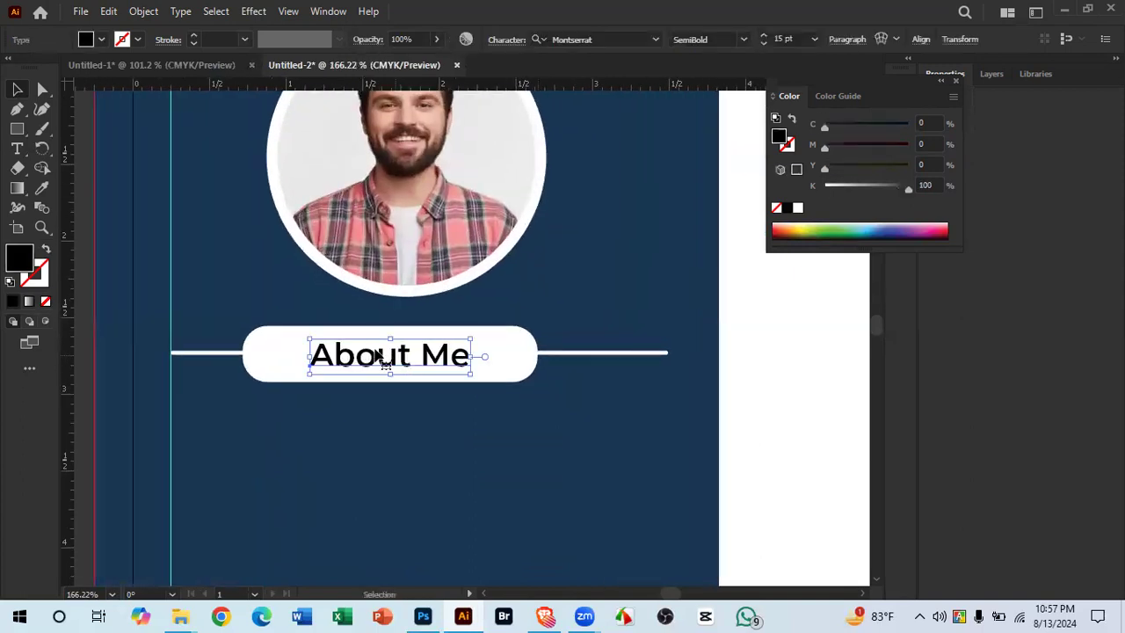
left_click(42, 190)
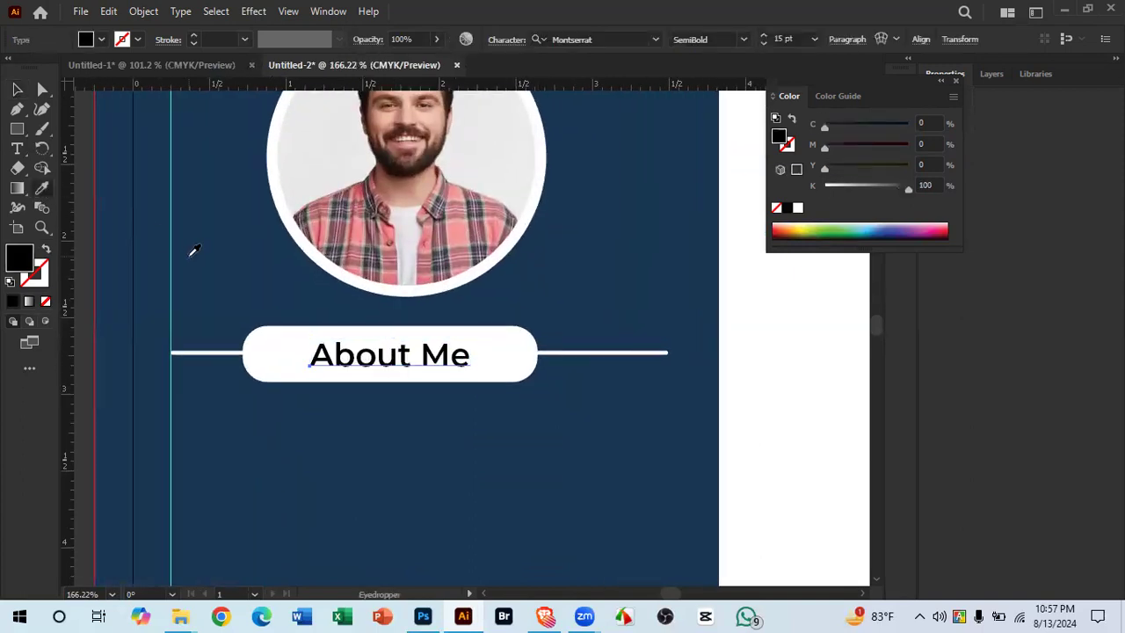
left_click(193, 250)
left_click(17, 88)
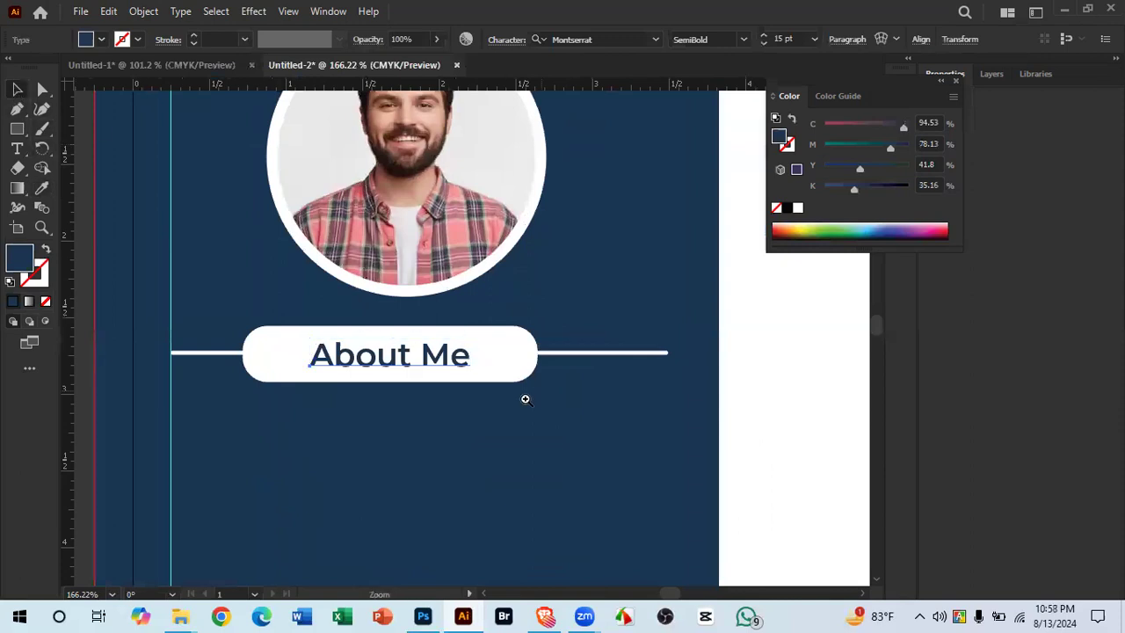
left_click_drag(527, 398, 452, 404)
Step: Review the colour swatches beside the artboard and the recoloured "About Me" heading, leaving nothing selected
left_click_drag(546, 417, 624, 432)
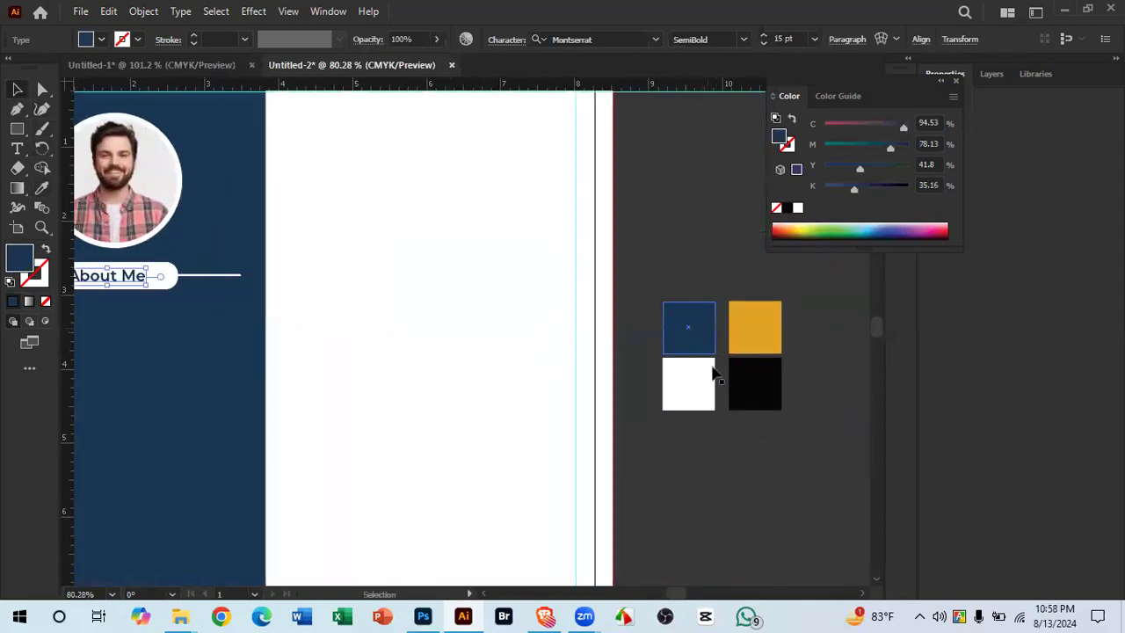
left_click_drag(705, 392, 694, 391)
left_click_drag(423, 349, 524, 357)
left_click_drag(180, 319, 267, 319)
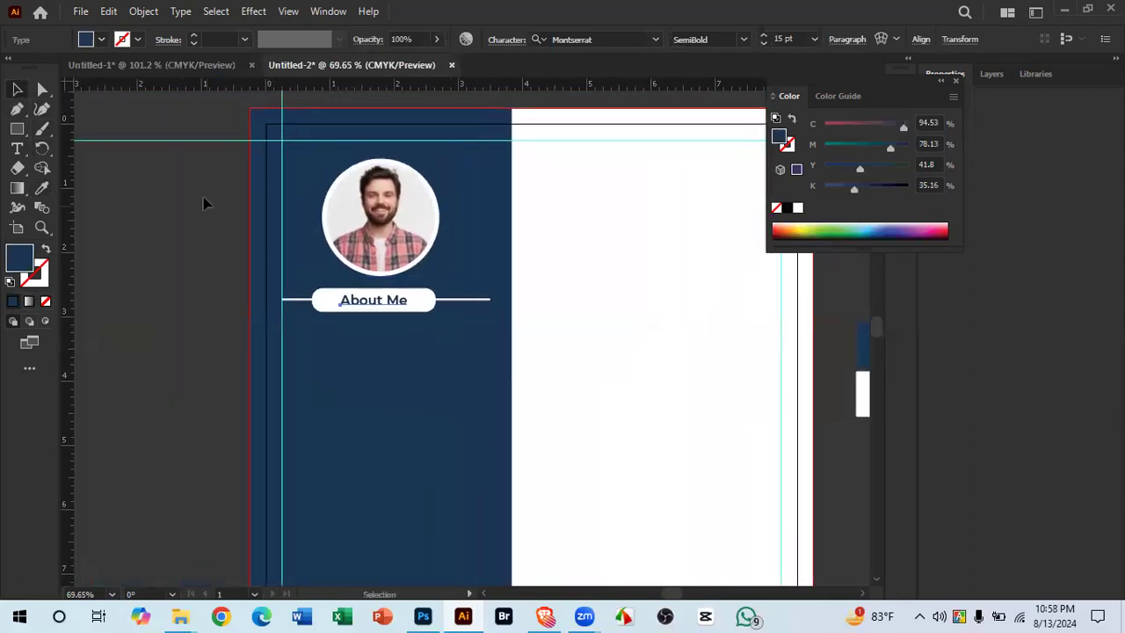
left_click_drag(627, 311, 572, 316)
left_click_drag(273, 298, 330, 306)
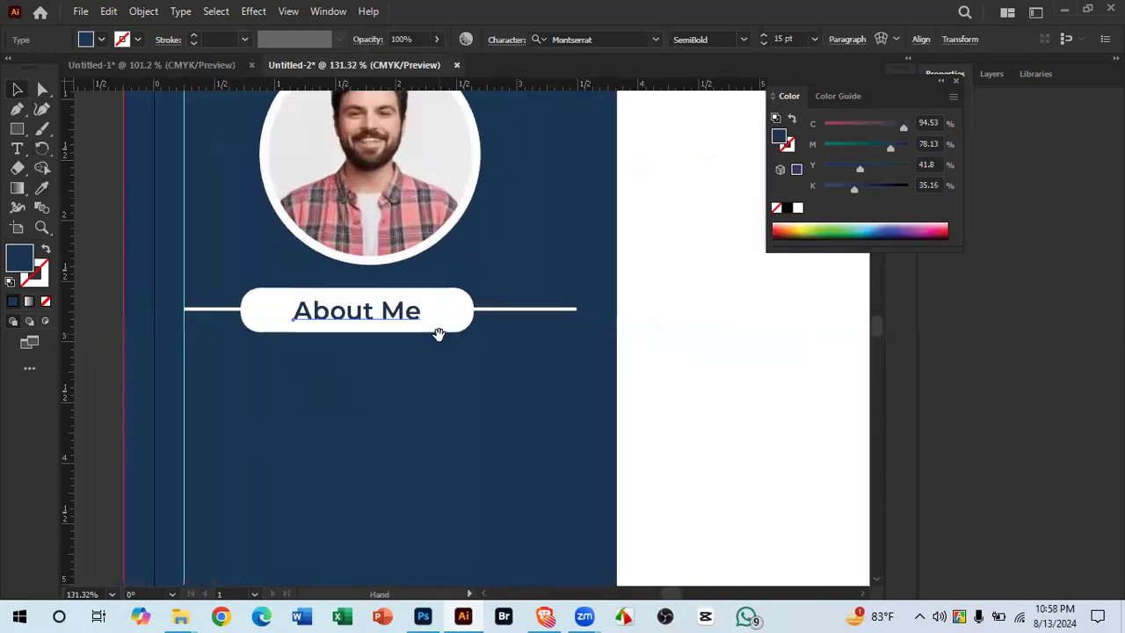
left_click_drag(436, 368, 442, 403)
left_click(448, 417)
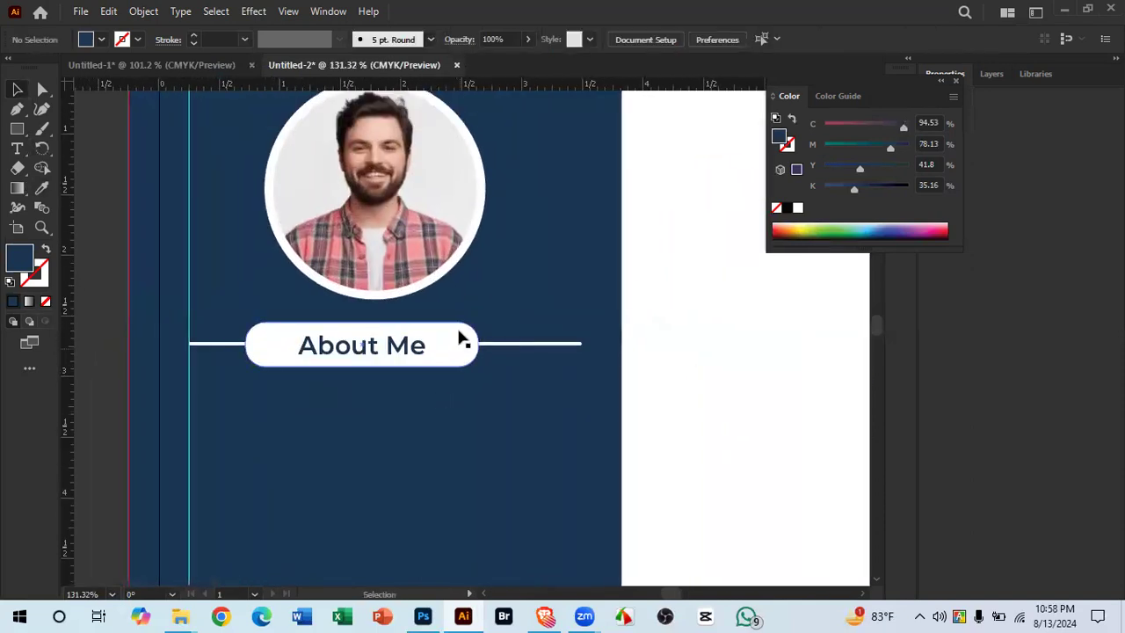
scroll(463, 338, "down", 1)
Step: Examine the placeholder paragraph under the "About Me" heading in the reference CV
left_click(190, 61)
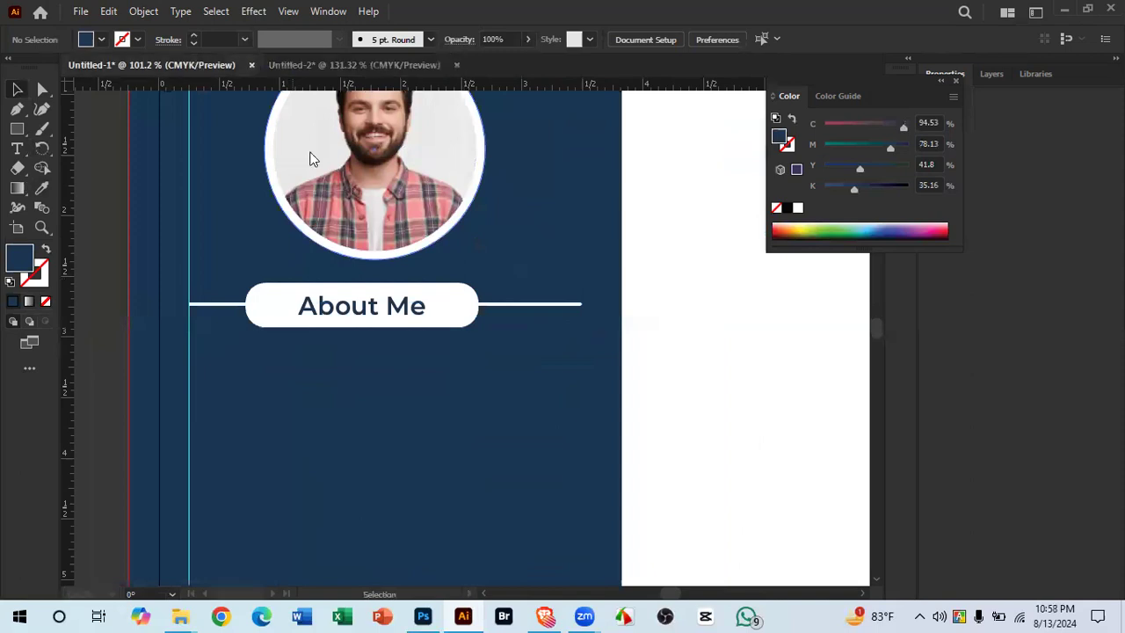
left_click(272, 338)
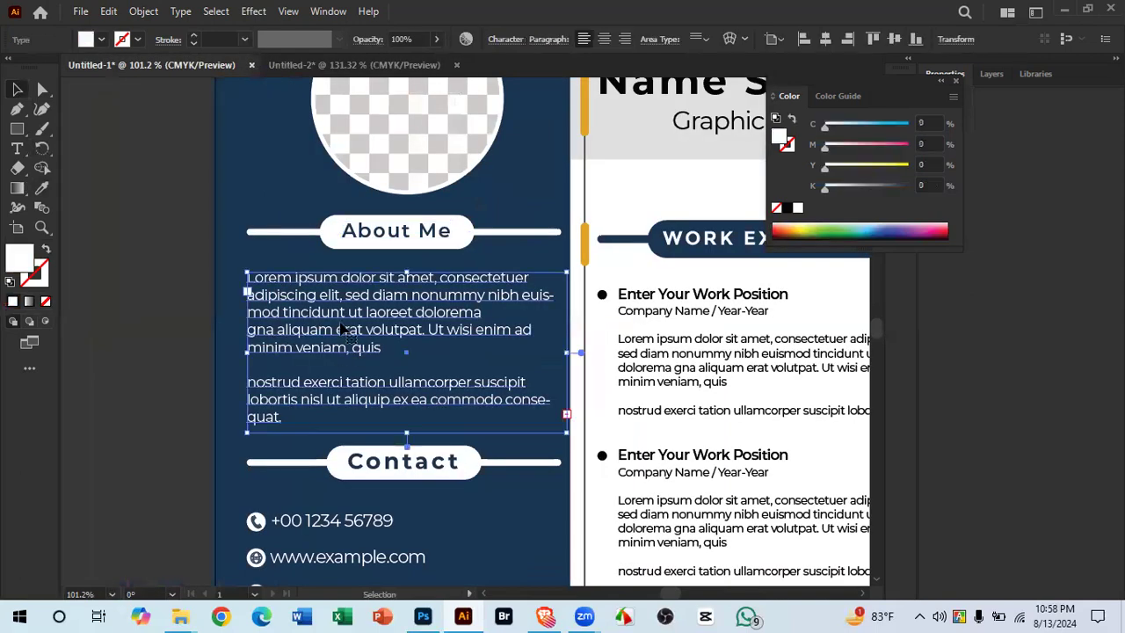
right_click(317, 329)
left_click(156, 255)
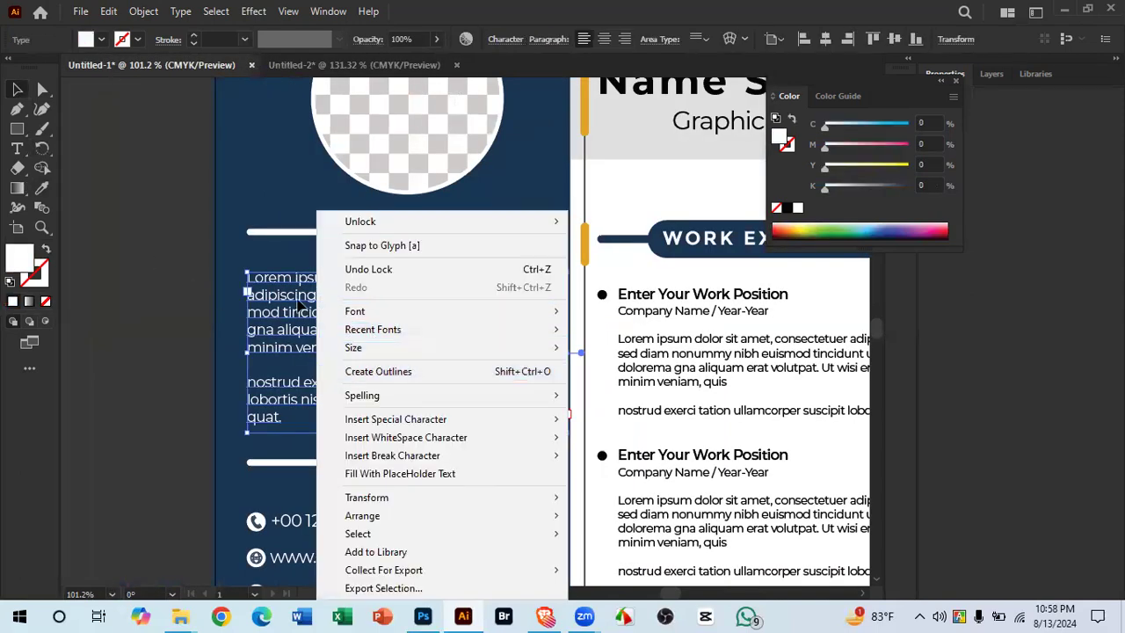
left_click(317, 310)
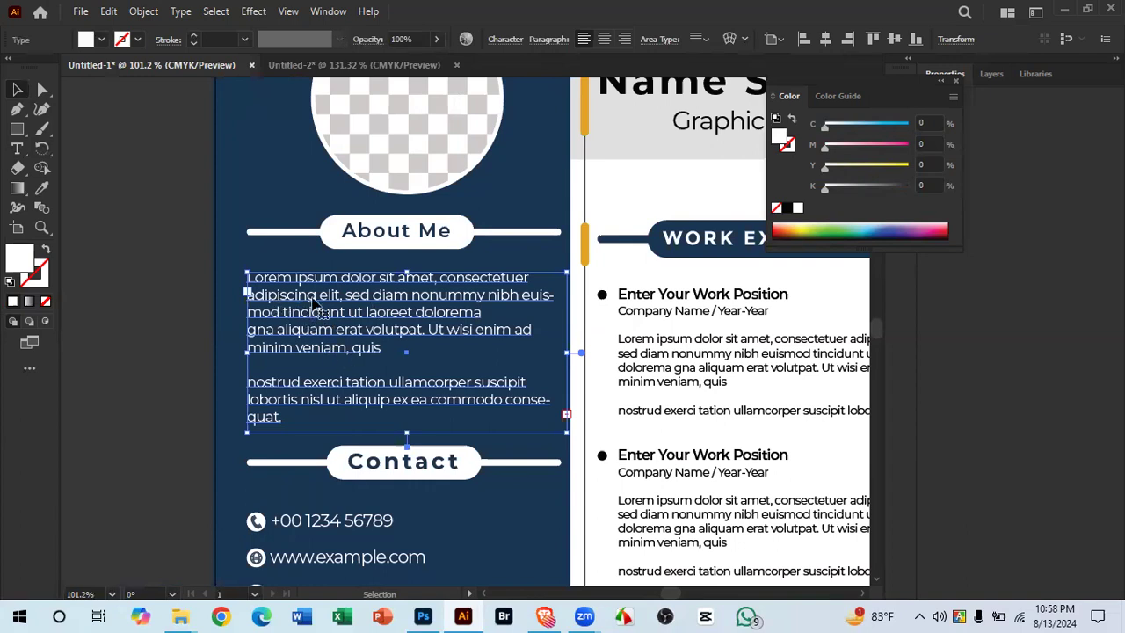
left_click(189, 304)
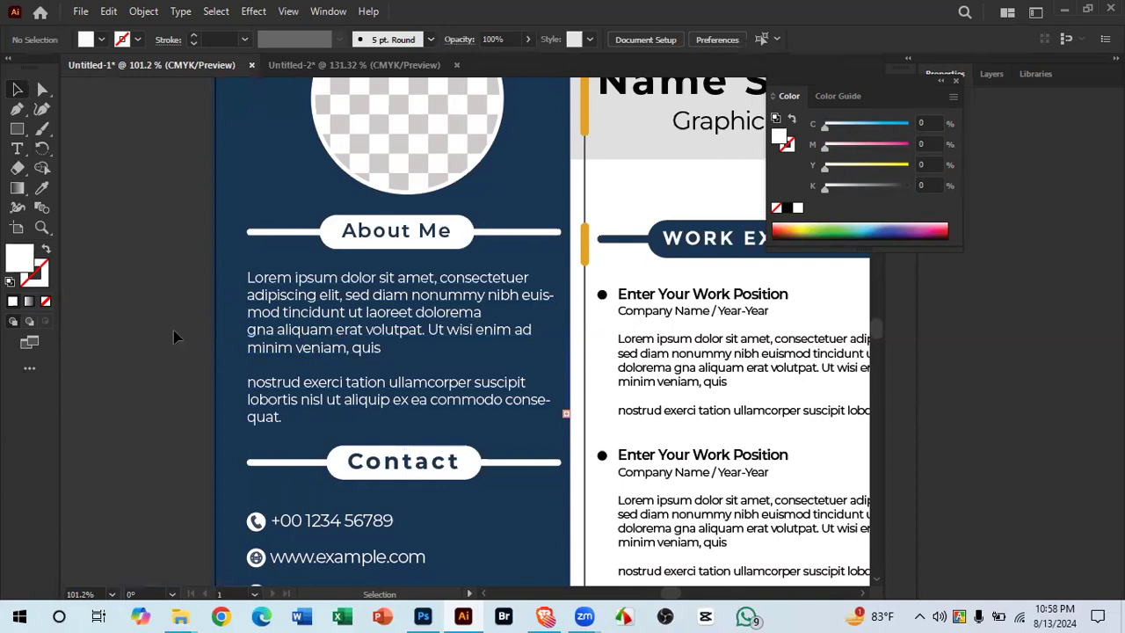
left_click(263, 332)
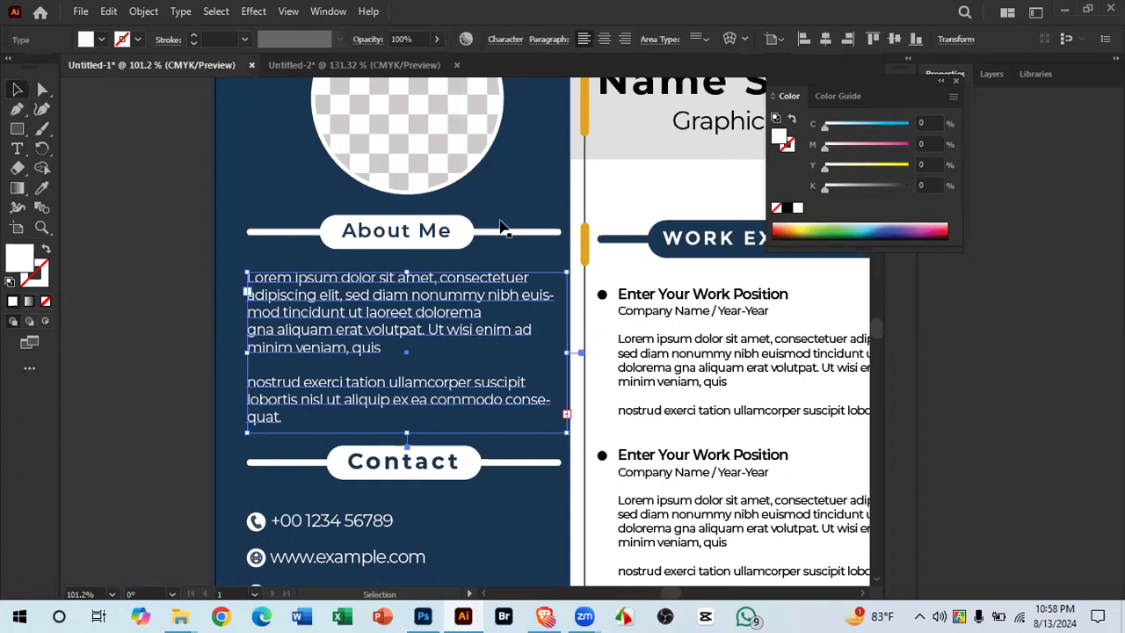
Step: Switch to the browser, look up "lipsum" and open the lipsum.com site
left_click(544, 615)
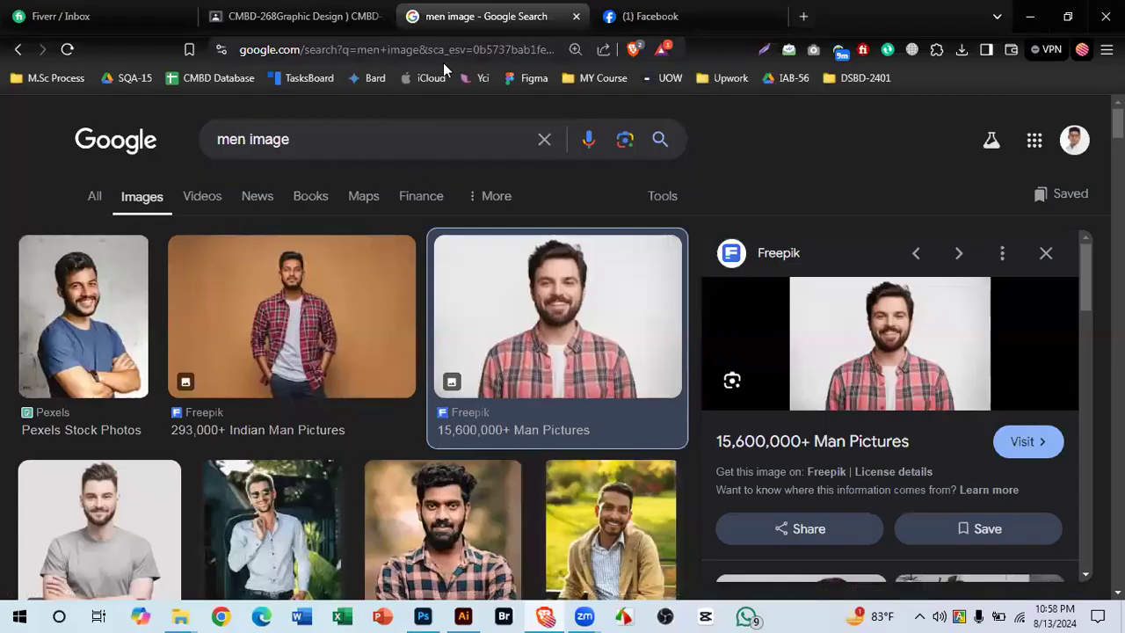
left_click(470, 50)
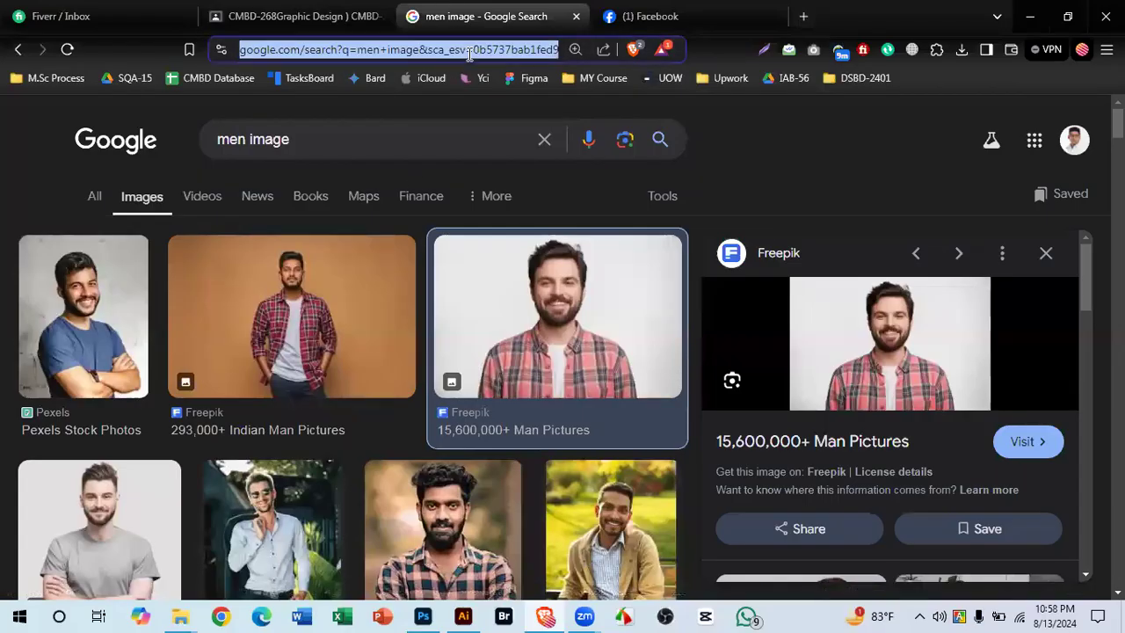
type("lipsum")
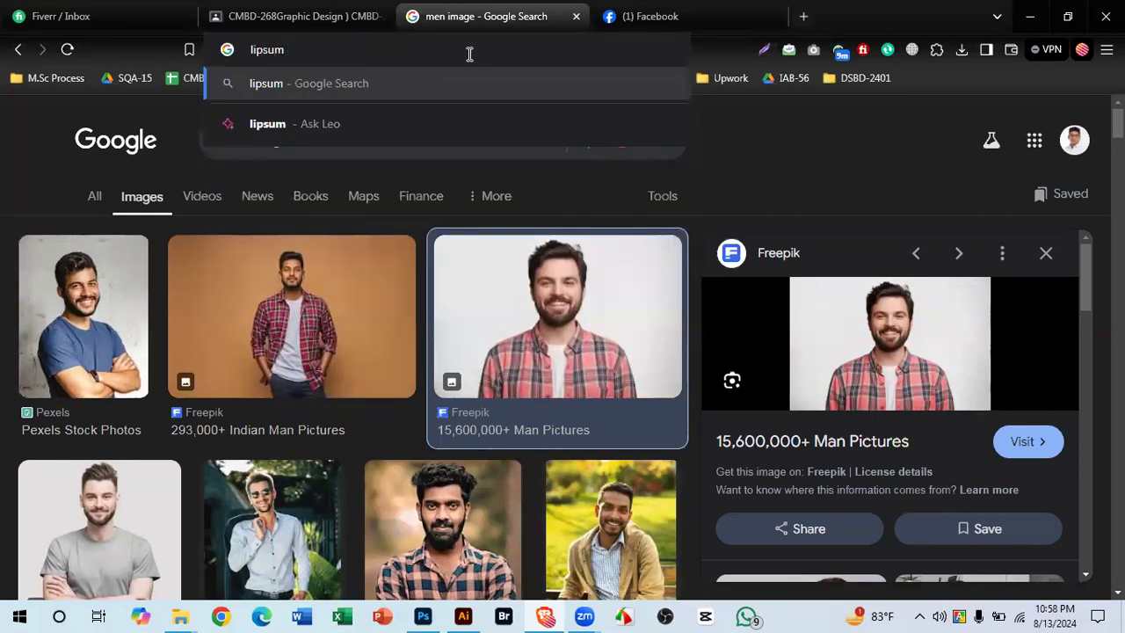
key("Return")
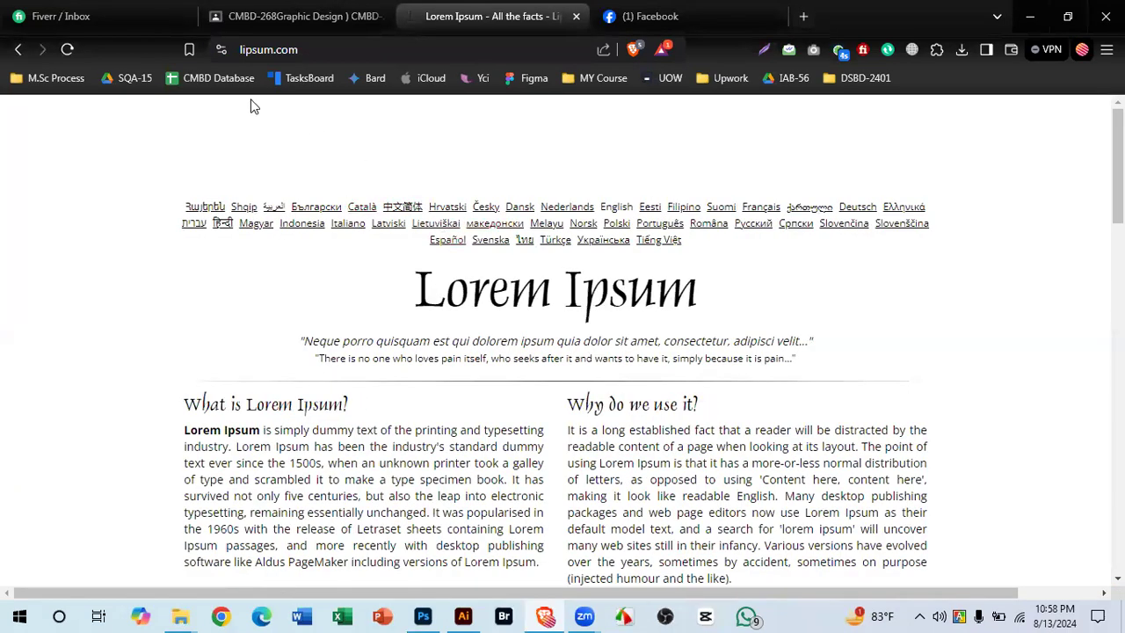
Step: Look through the lipsum.com home page for a sample passage or generator to supply the placeholder paragraph
scroll(472, 391, "down", 1)
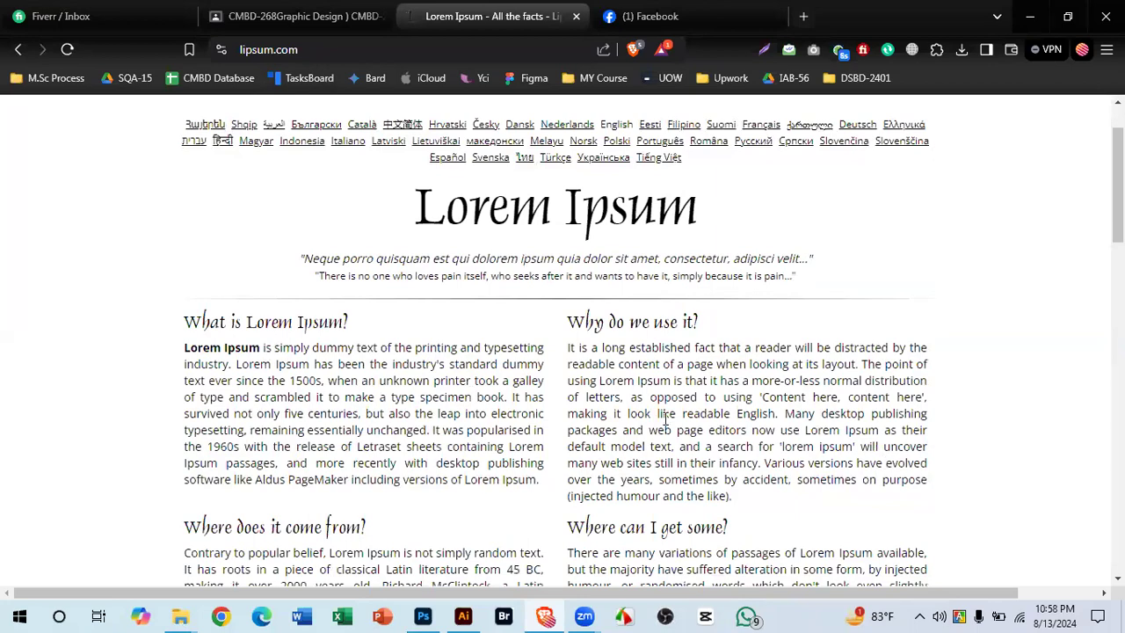
scroll(665, 422, "down", 9)
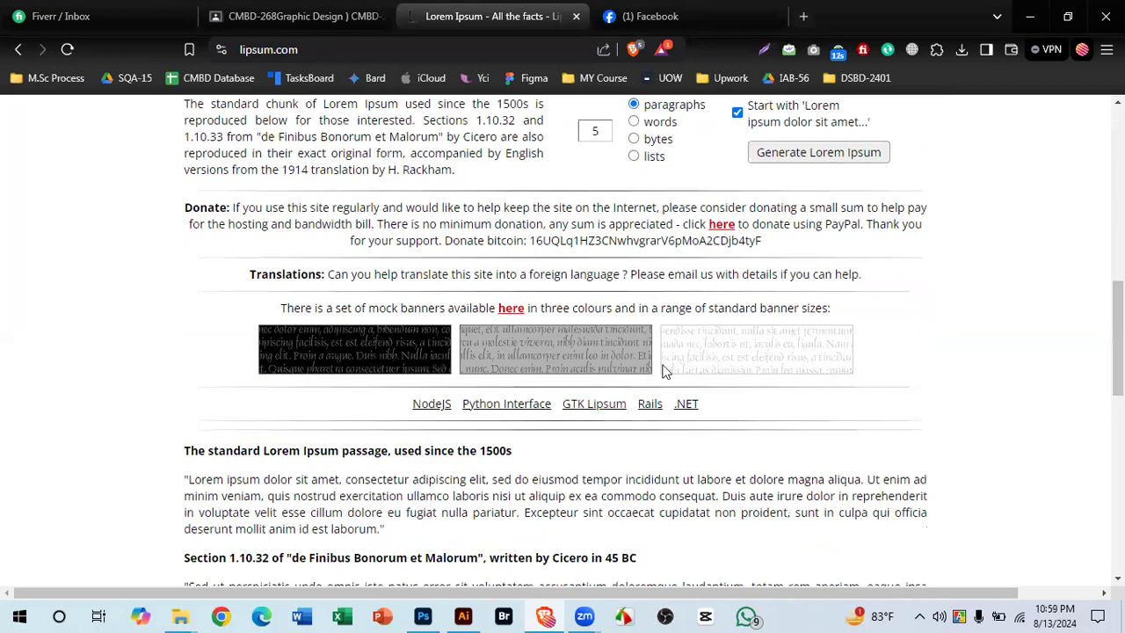
scroll(669, 364, "up", 3)
scroll(586, 360, "down", 7)
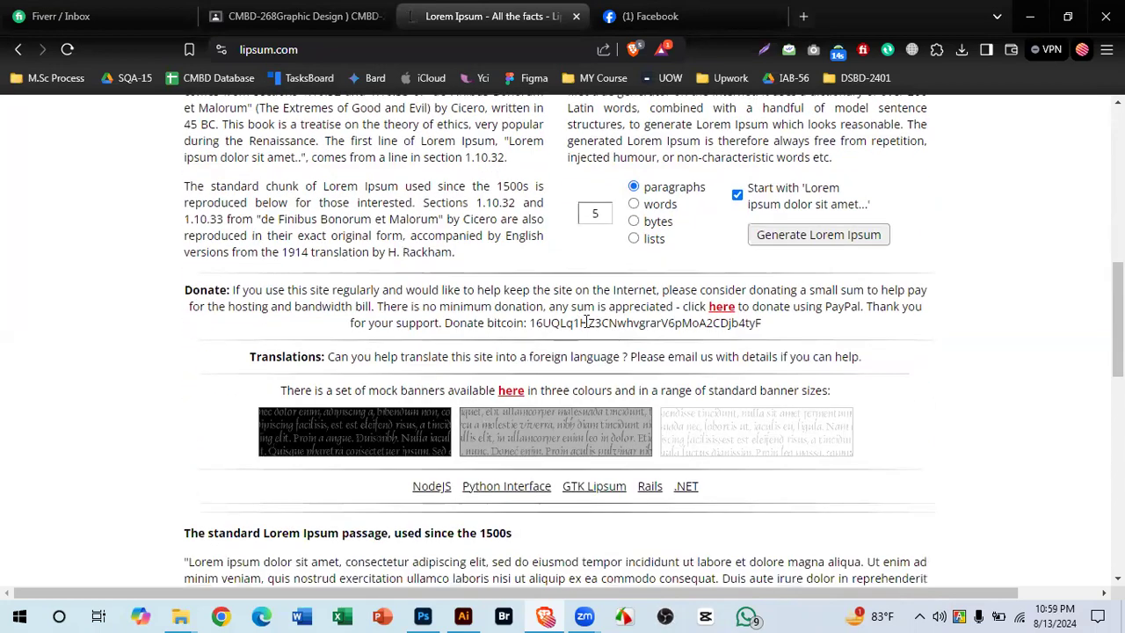
scroll(383, 281, "up", 3)
scroll(396, 333, "down", 3)
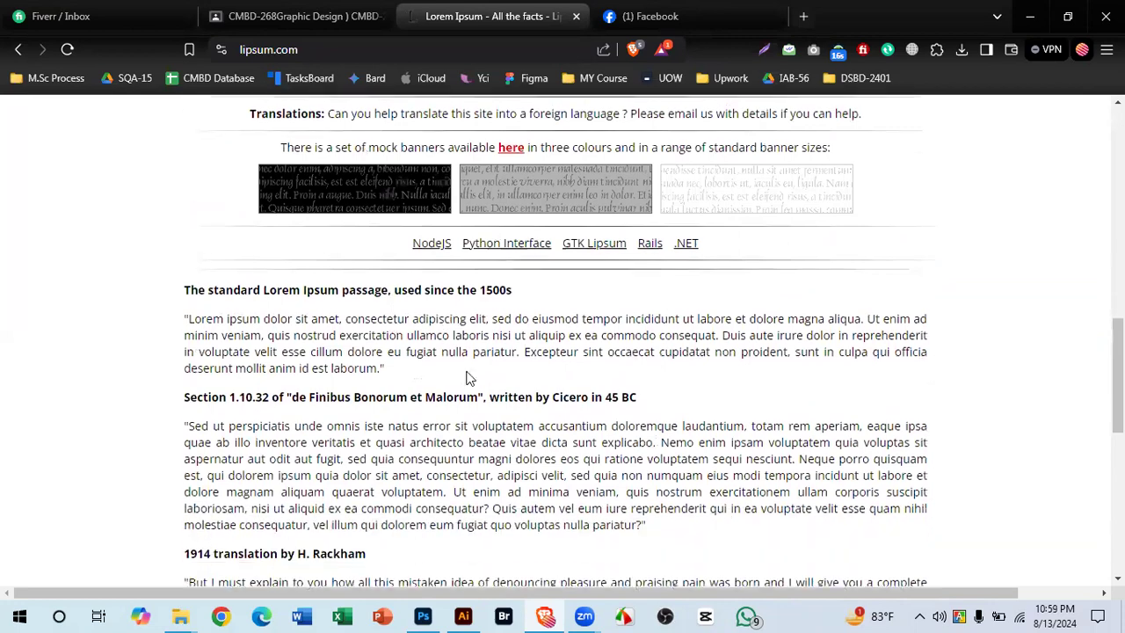
scroll(391, 327, "down", 5)
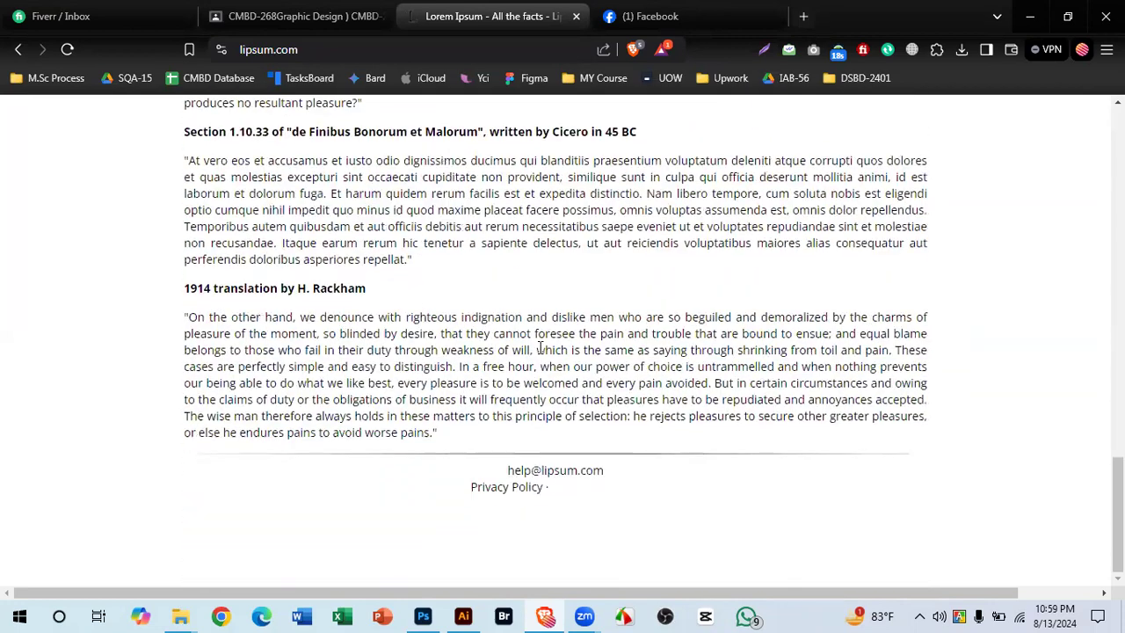
scroll(541, 347, "up", 15)
scroll(540, 347, "up", 1)
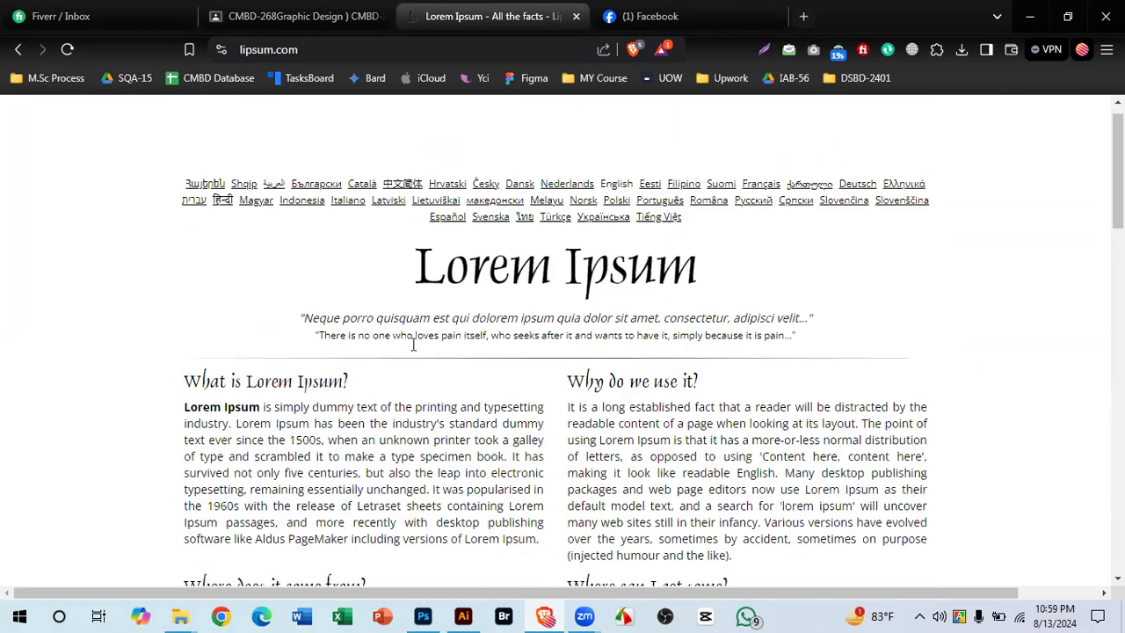
scroll(413, 344, "up", 1)
scroll(707, 356, "down", 10)
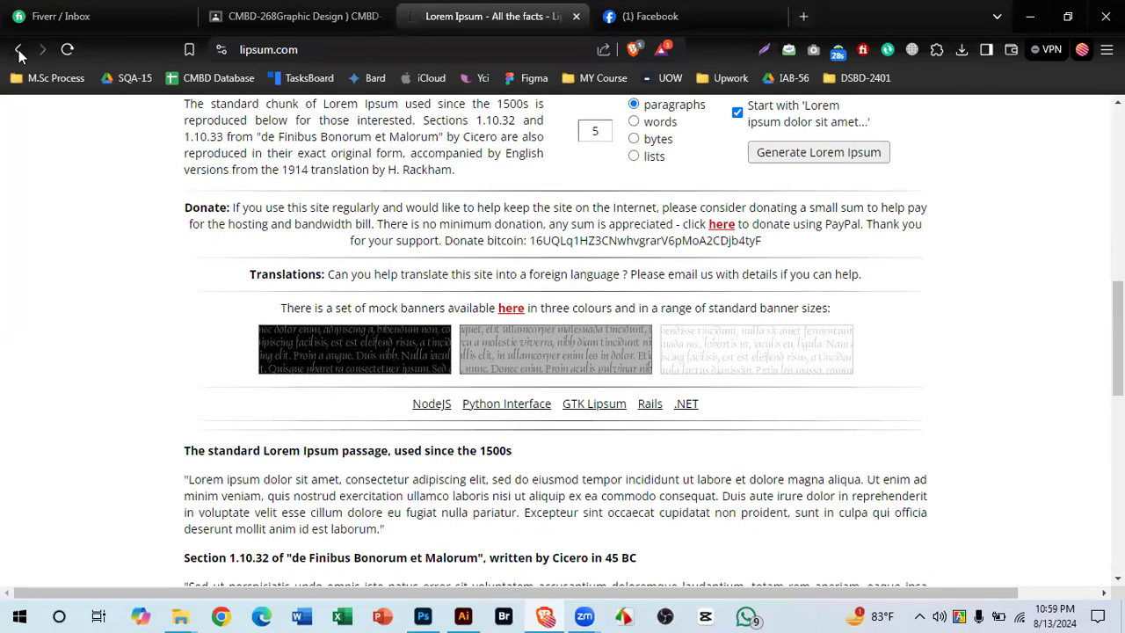
Step: Return to the "lipsum" search results and open the "Lorem Ipsum" sub-page listed beneath the lipsum.com result
left_click(20, 53)
scroll(337, 251, "down", 4)
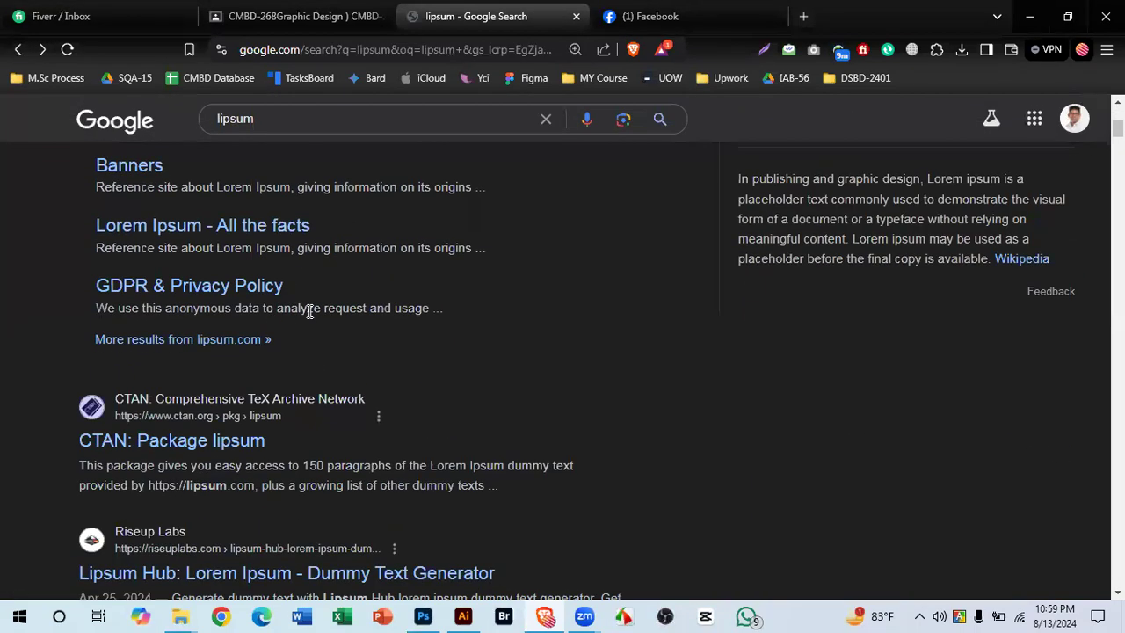
scroll(339, 316, "up", 3)
scroll(291, 341, "up", 1)
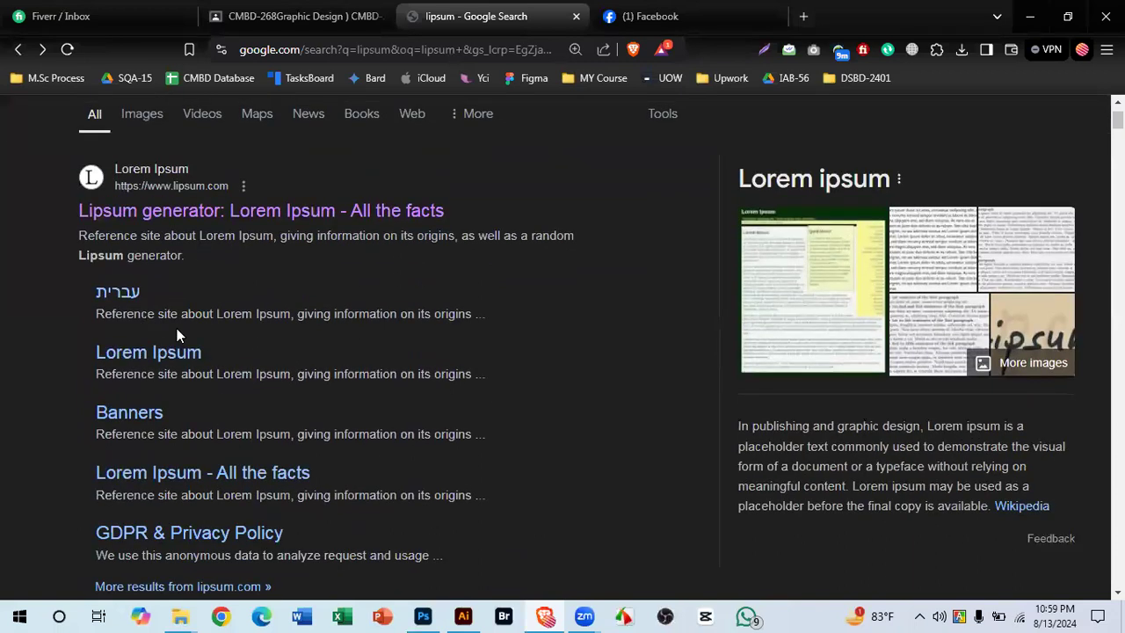
left_click(154, 358)
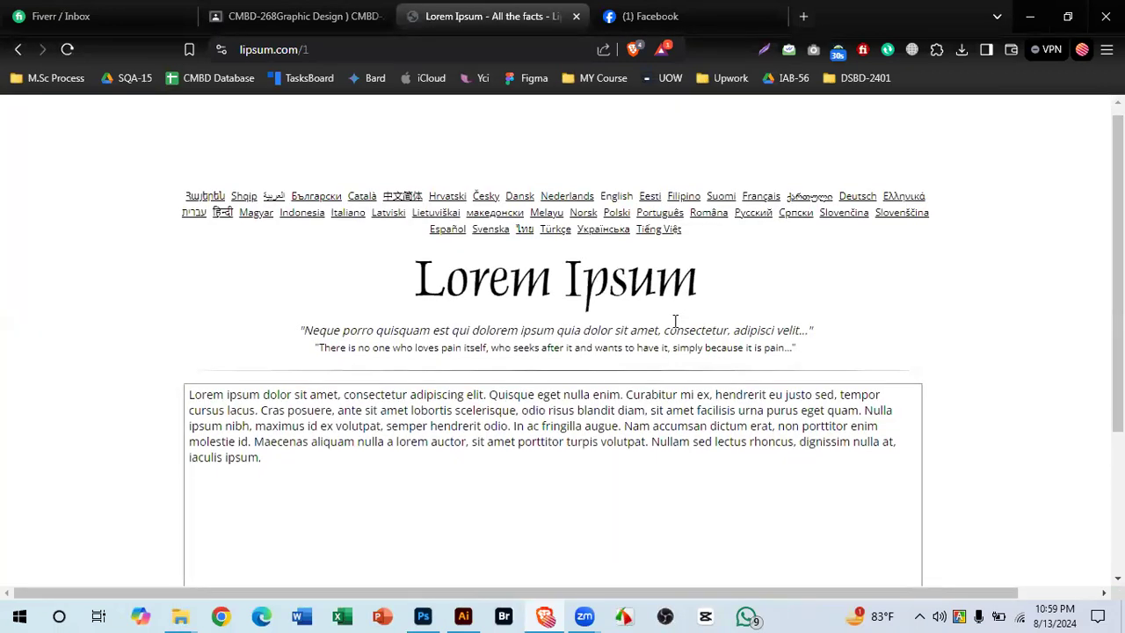
Step: Select the entire generated Lorem Ipsum paragraph in the text box
scroll(675, 320, "down", 2)
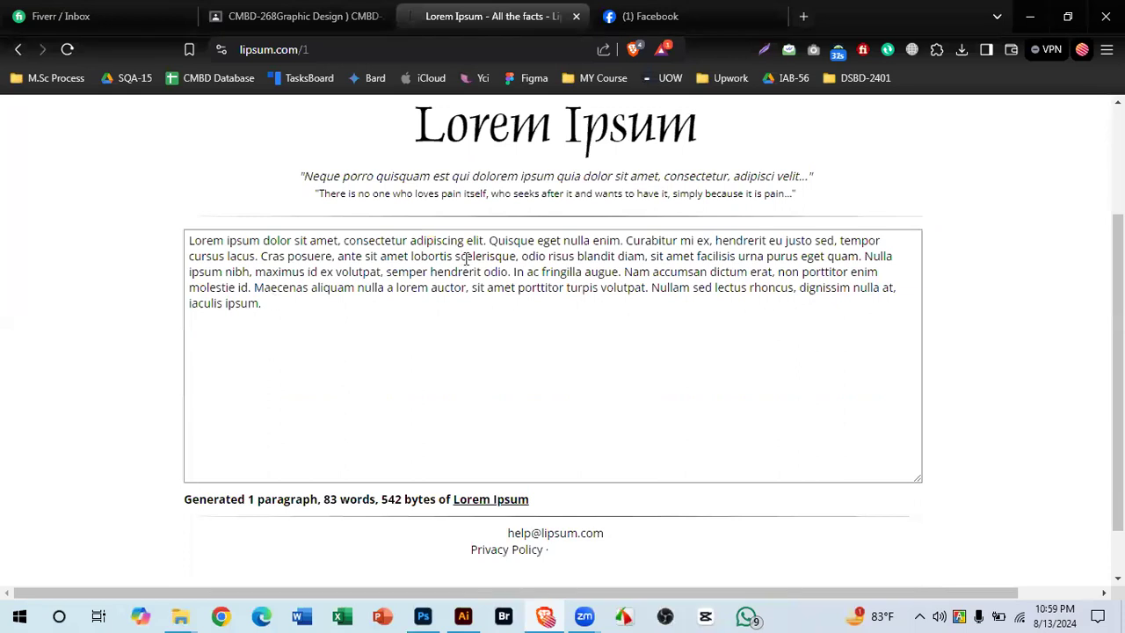
scroll(354, 404, "up", 2)
left_click_drag(296, 466, 179, 406)
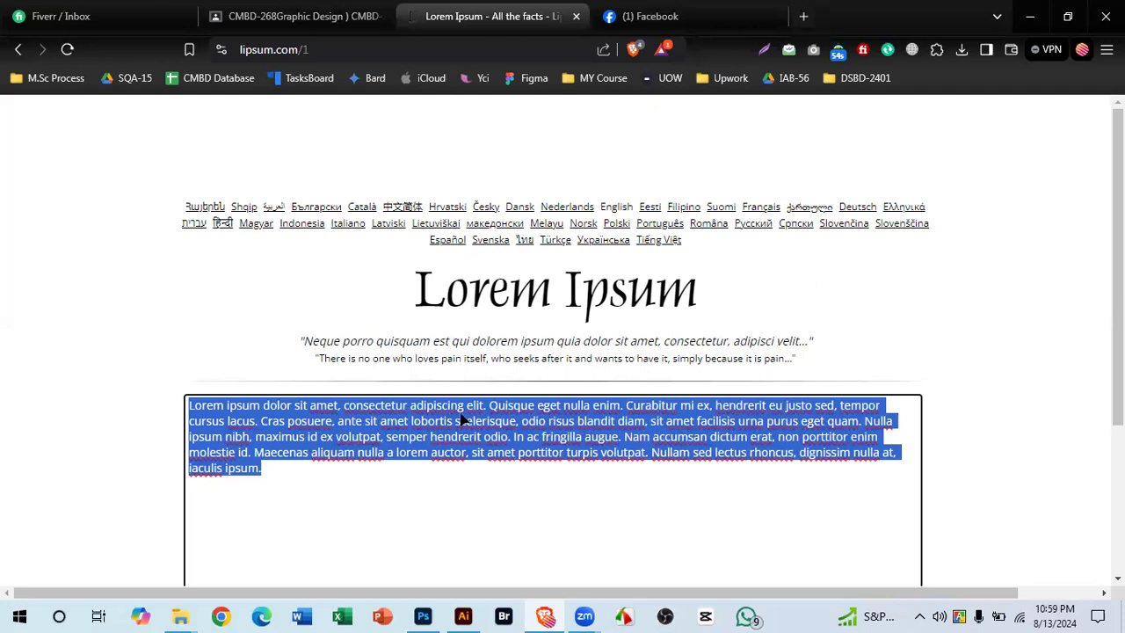
Step: Return to Illustrator and draw an area text frame about 3.12 by 1.03 in below the About Me heading in Untitled-2
key("alt+Tab")
left_click(454, 318)
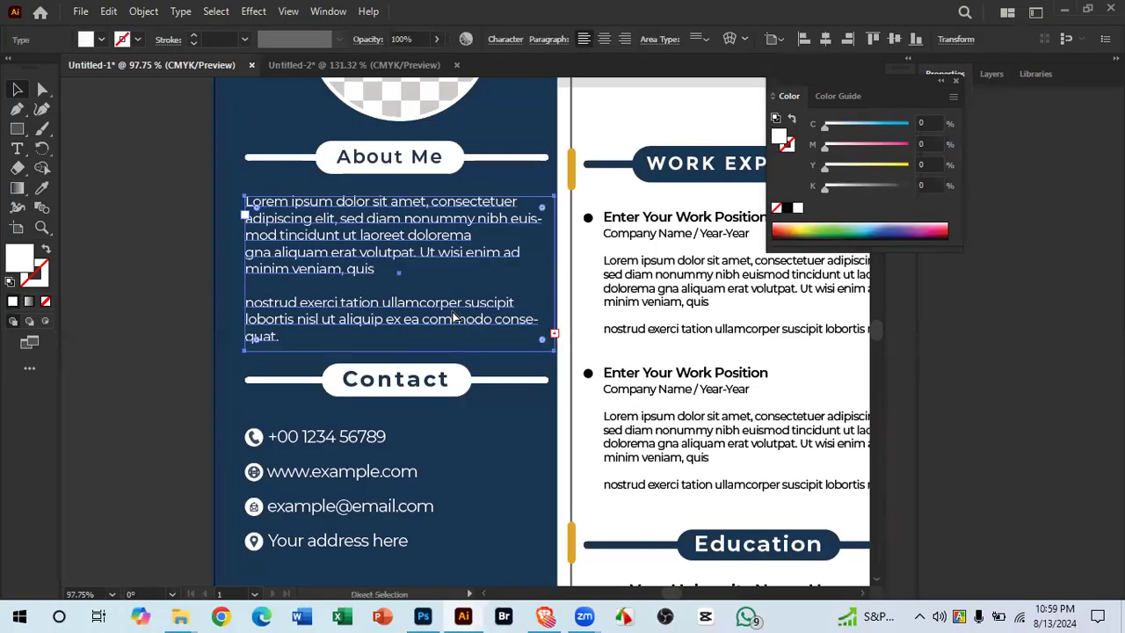
left_click(391, 65)
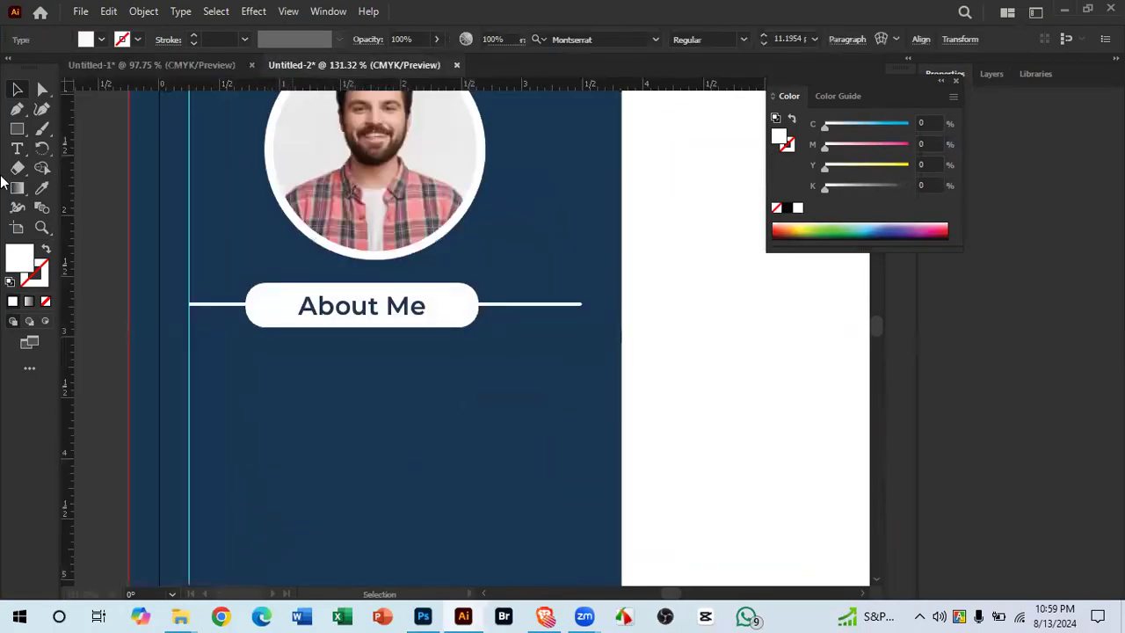
key("ctrl+shift+a")
left_click(17, 148)
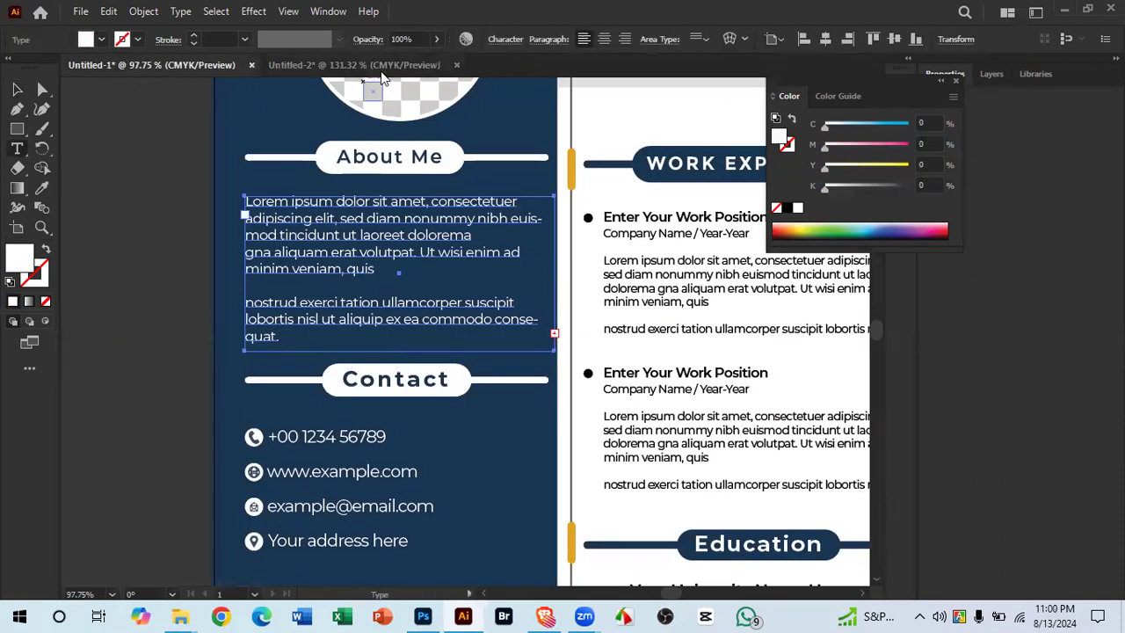
left_click(360, 65)
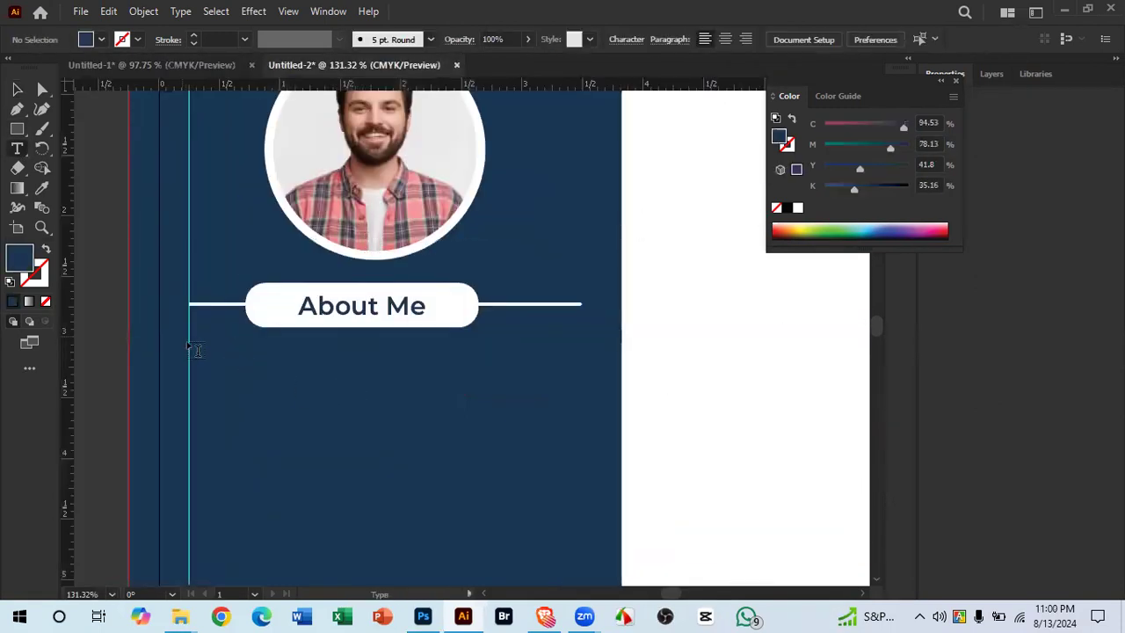
left_click_drag(200, 364, 566, 478)
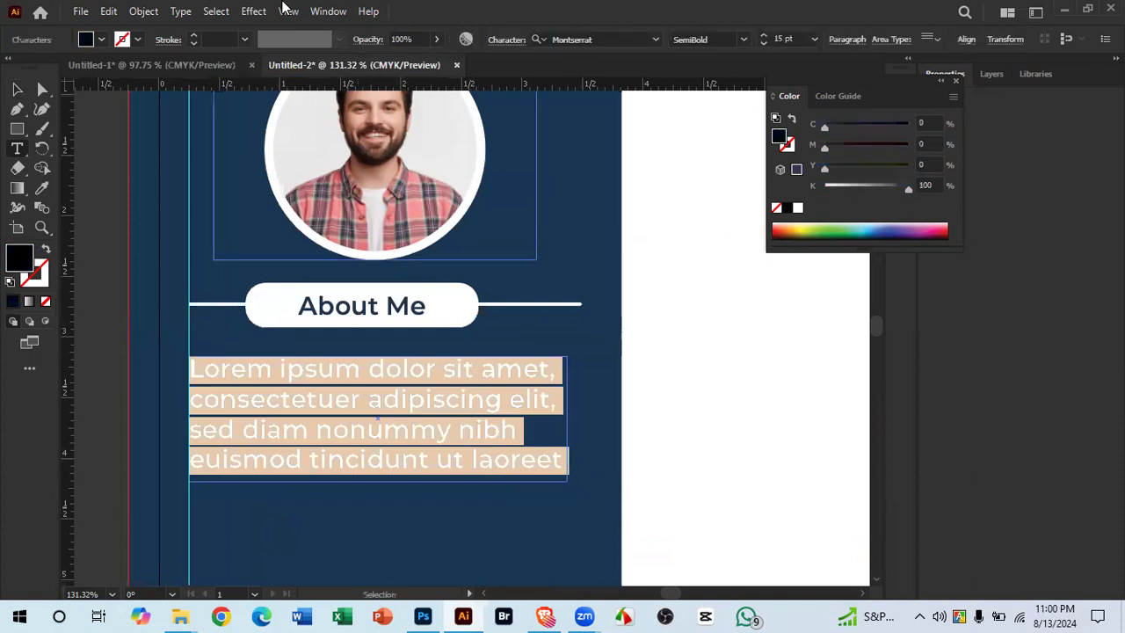
Step: Check the font, style and size of the About Me paragraph in the reference document Untitled-1
left_click(194, 64)
key("Escape")
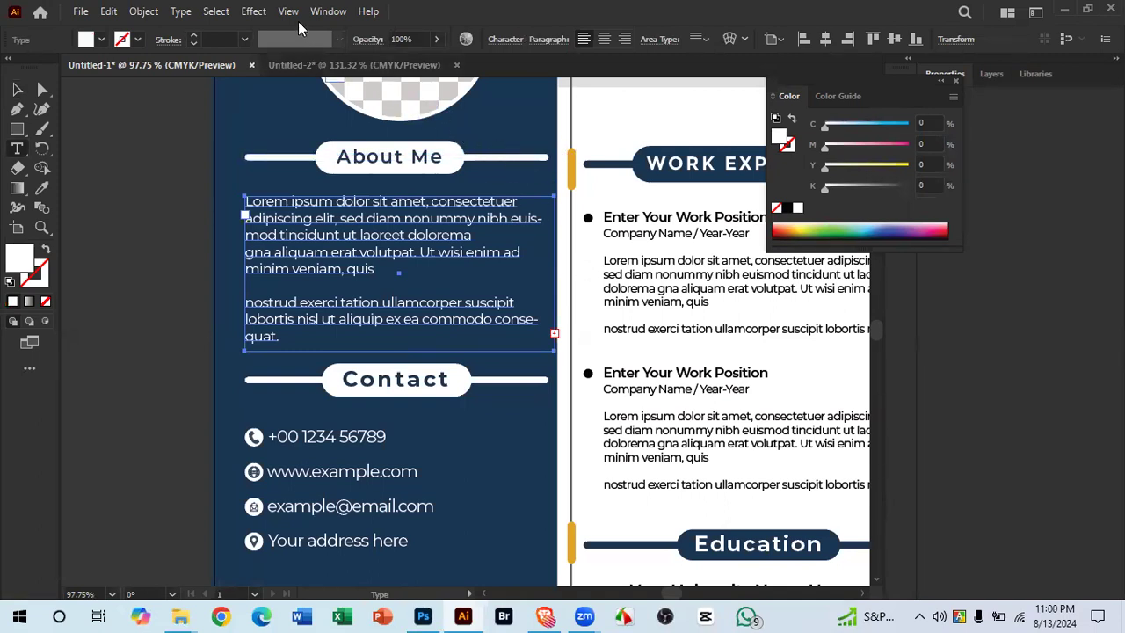
left_click(357, 221)
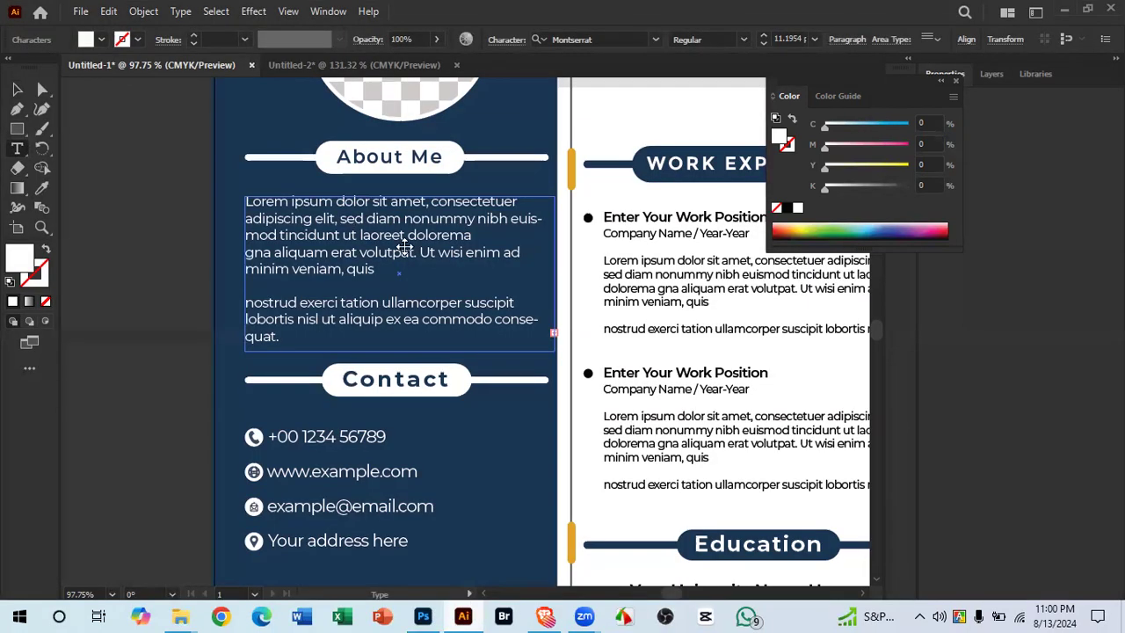
key("ctrl+a")
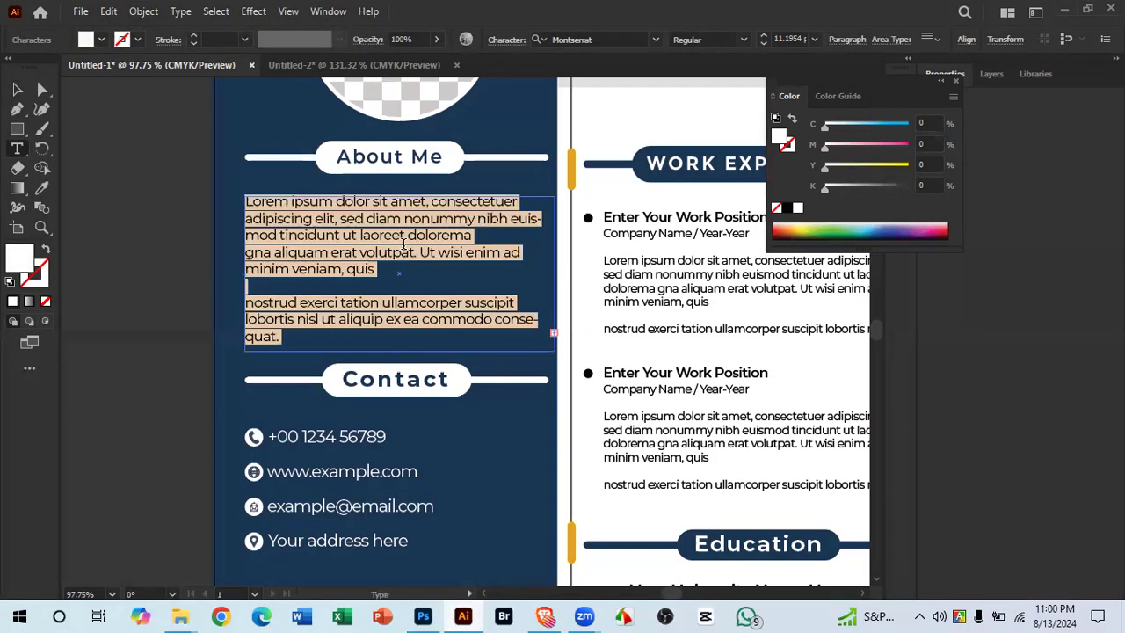
left_click(291, 62)
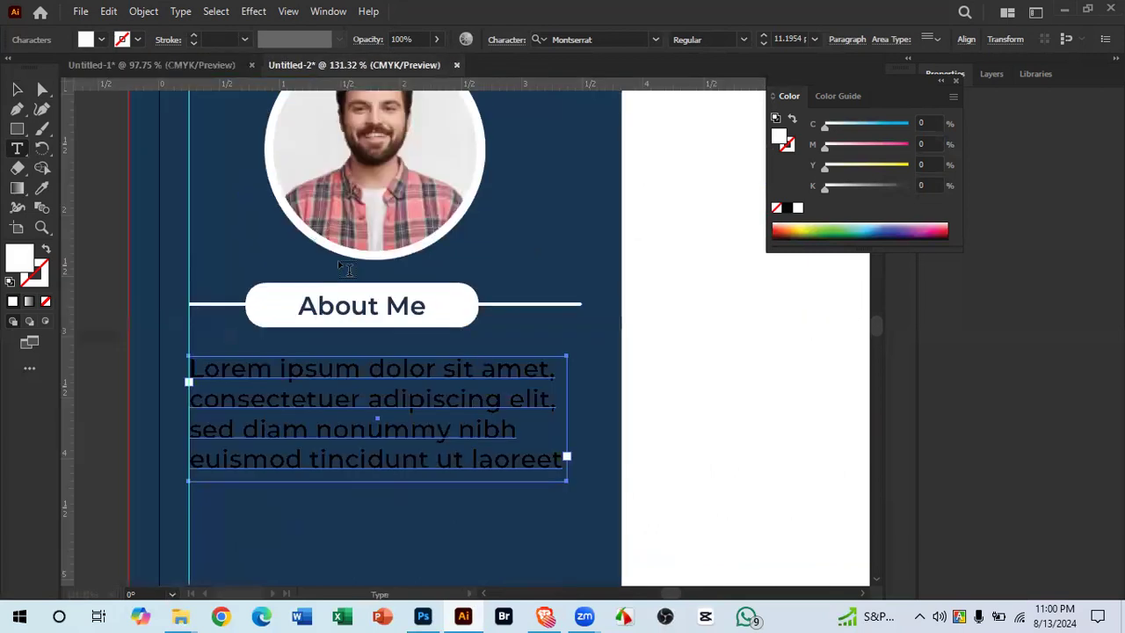
Step: Finish editing the placeholder text in Untitled-2 and move the floating Color panel clear of the artwork
left_click(357, 398)
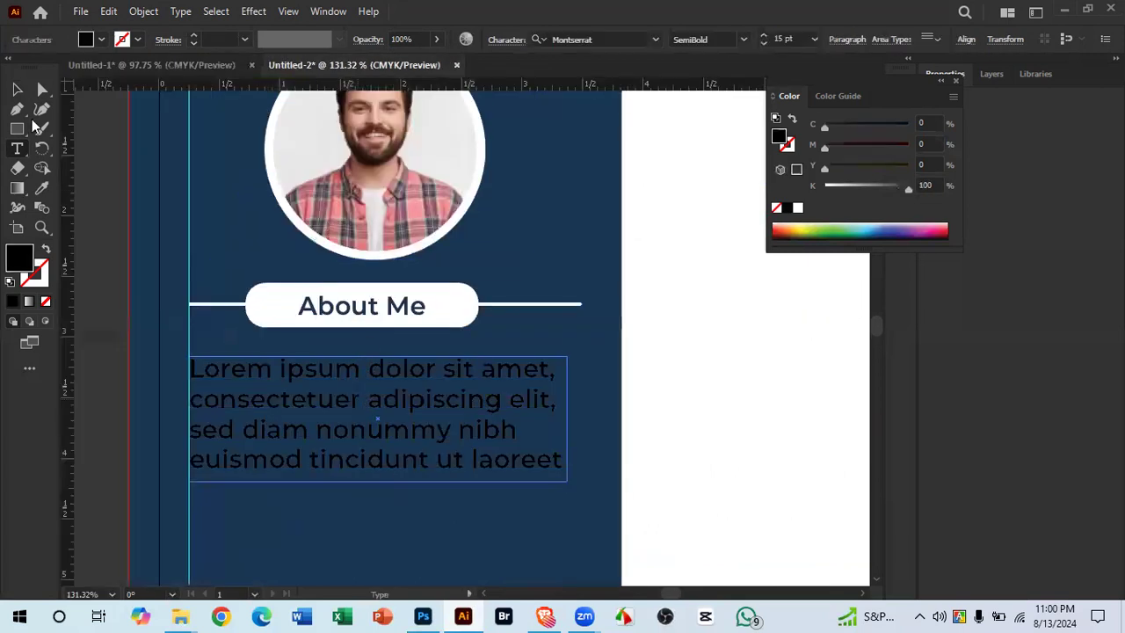
key("Escape")
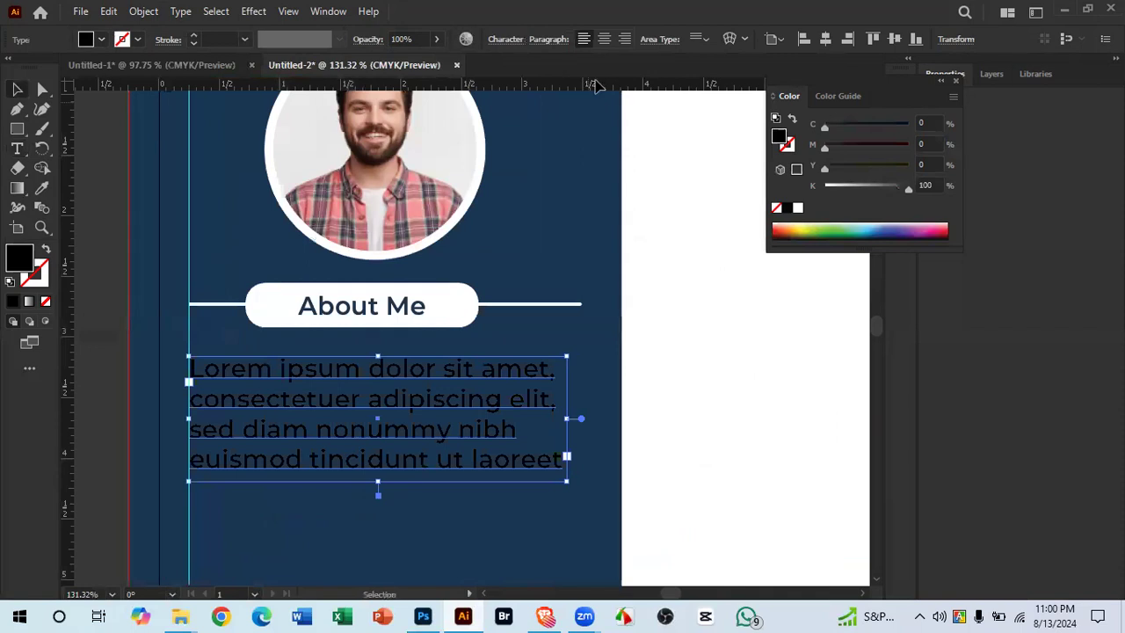
left_click_drag(873, 93, 1041, 216)
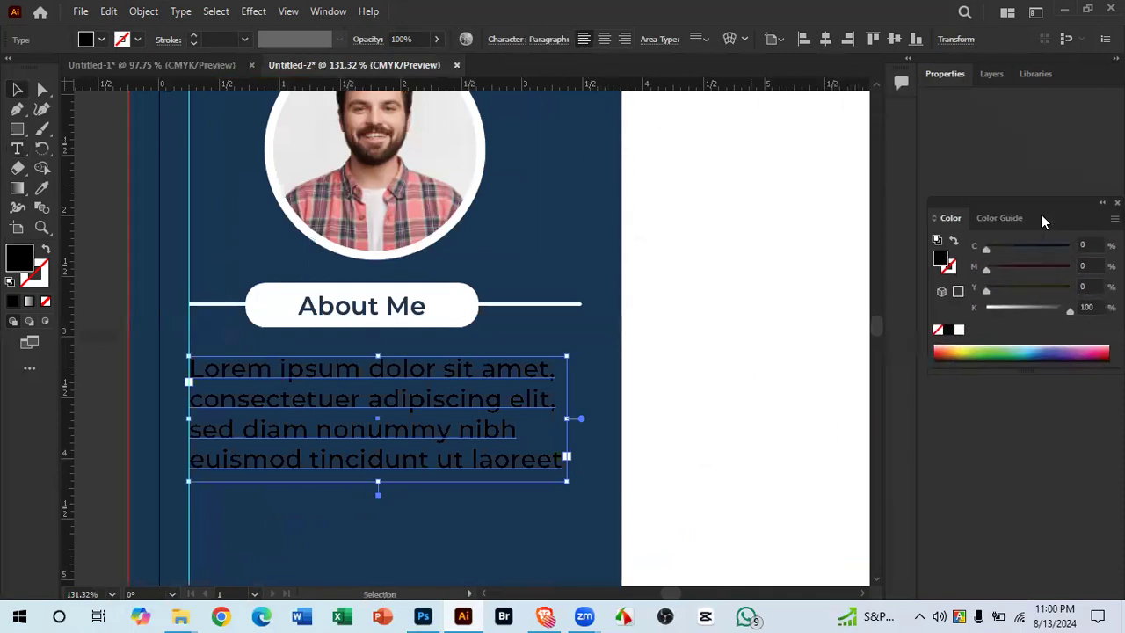
Step: Set the font style of the whole placeholder paragraph below About Me to Regular
left_click(617, 300)
left_click(465, 384)
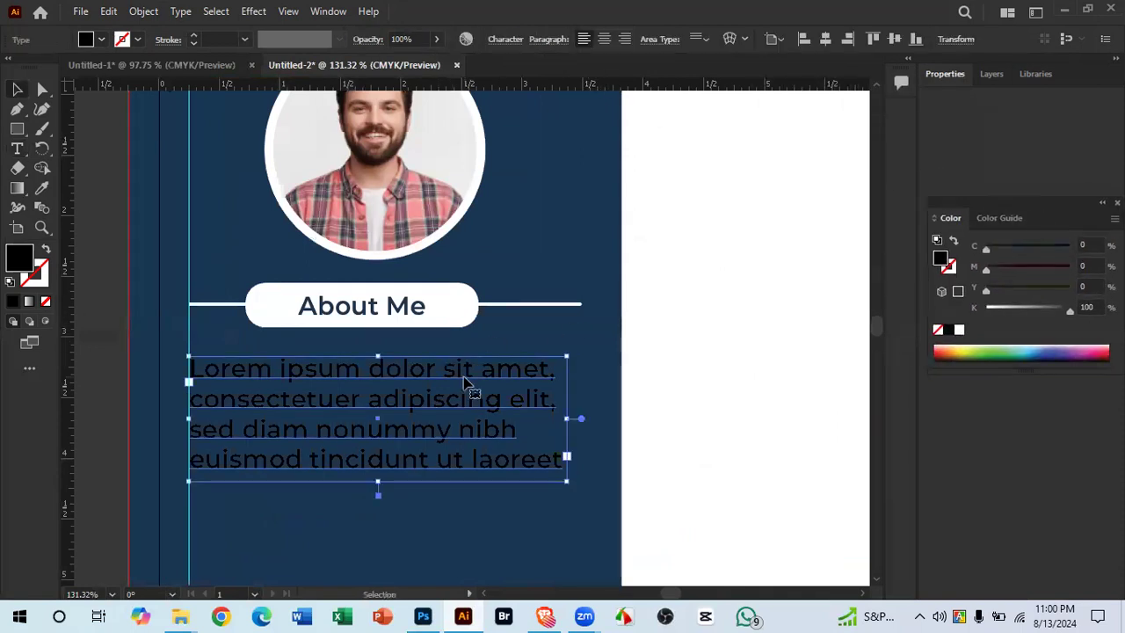
double_click(448, 374)
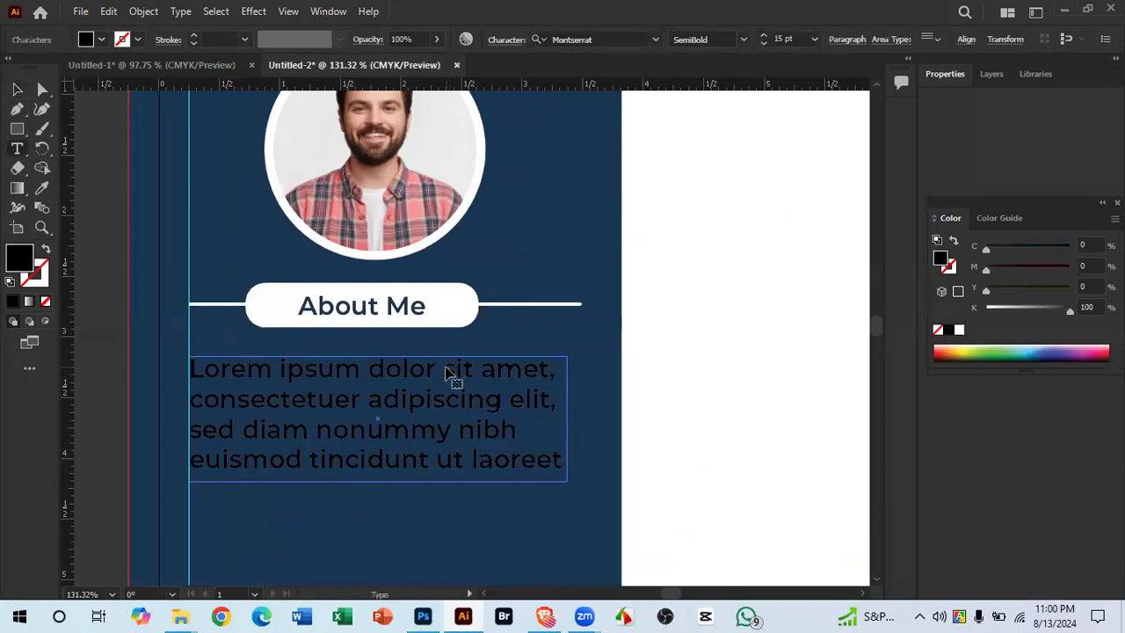
triple_click(448, 374)
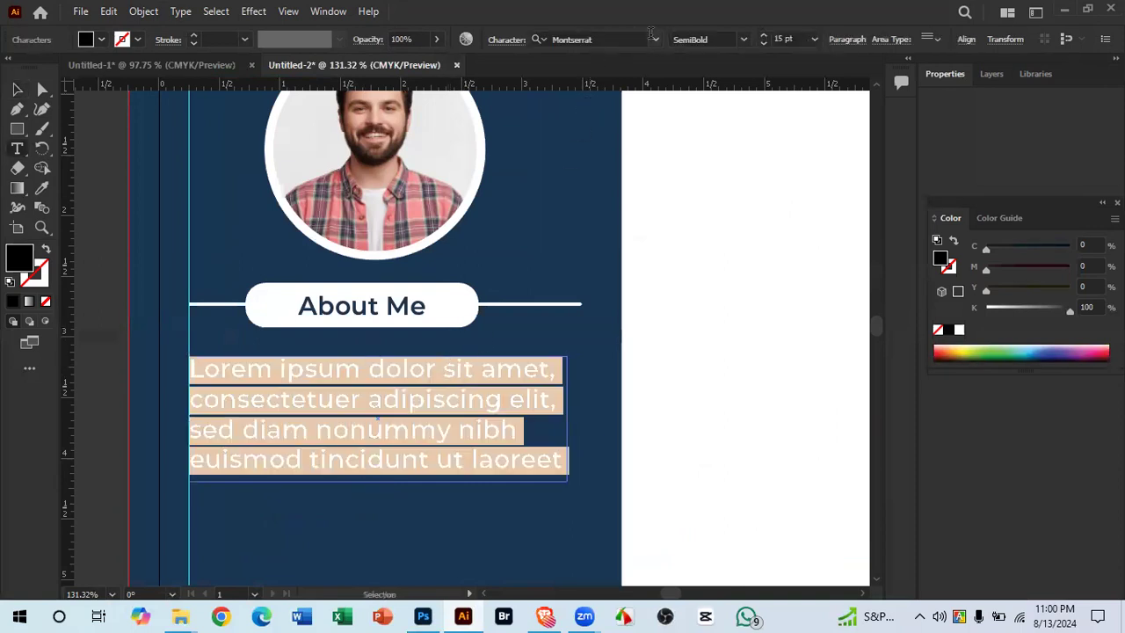
left_click(742, 39)
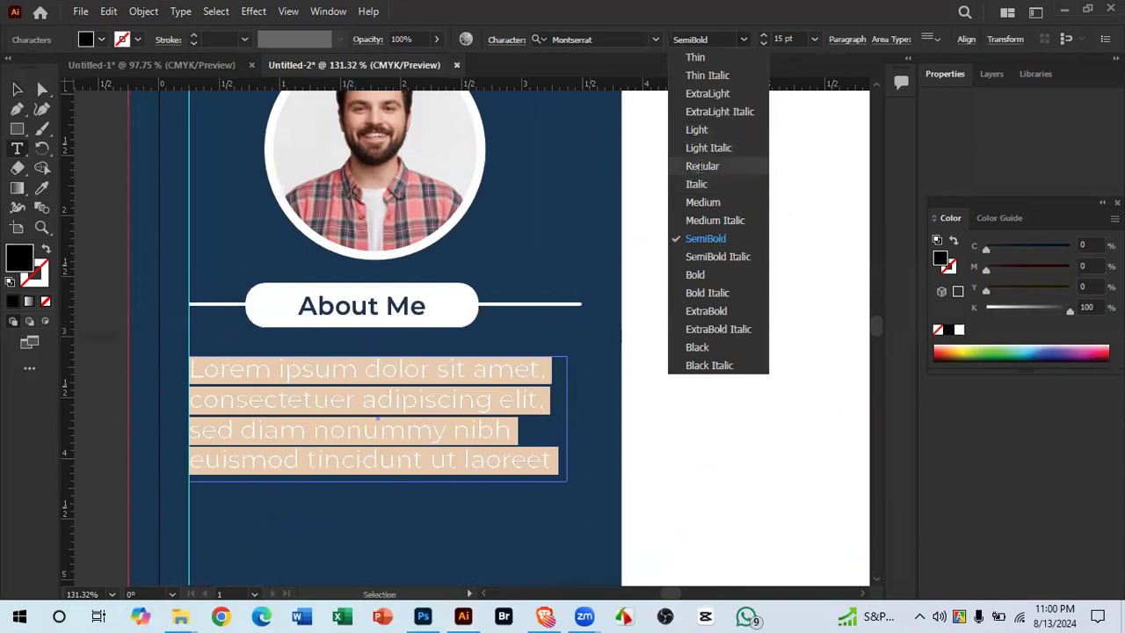
left_click(713, 165)
Step: Recheck the font size of the reference About Me paragraph in Untitled-1
left_click(788, 39)
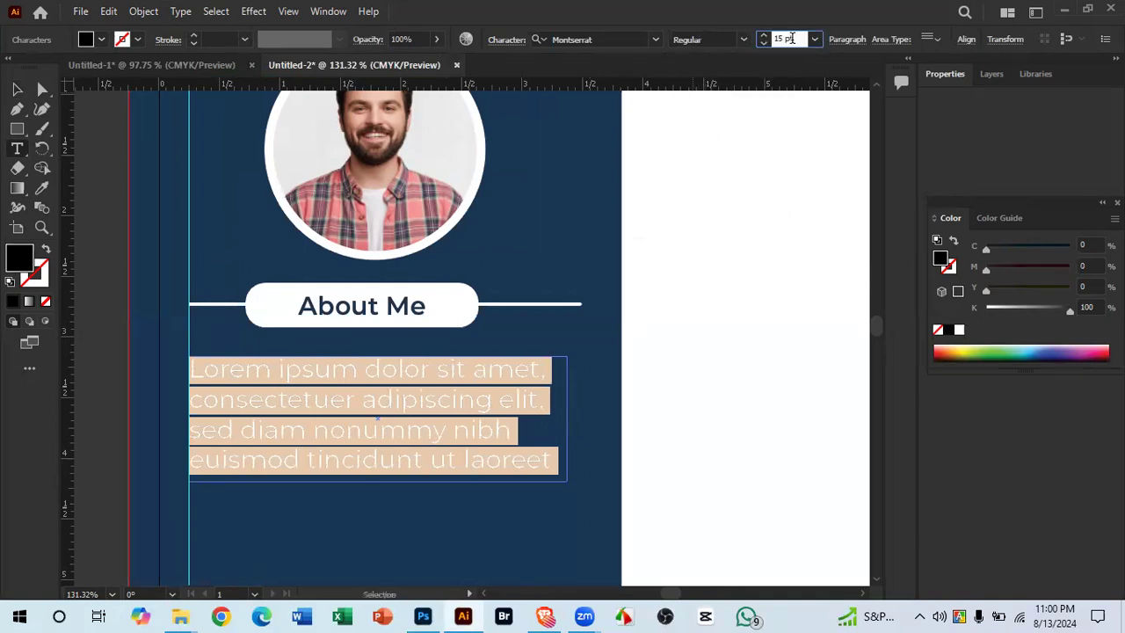
left_click(546, 615)
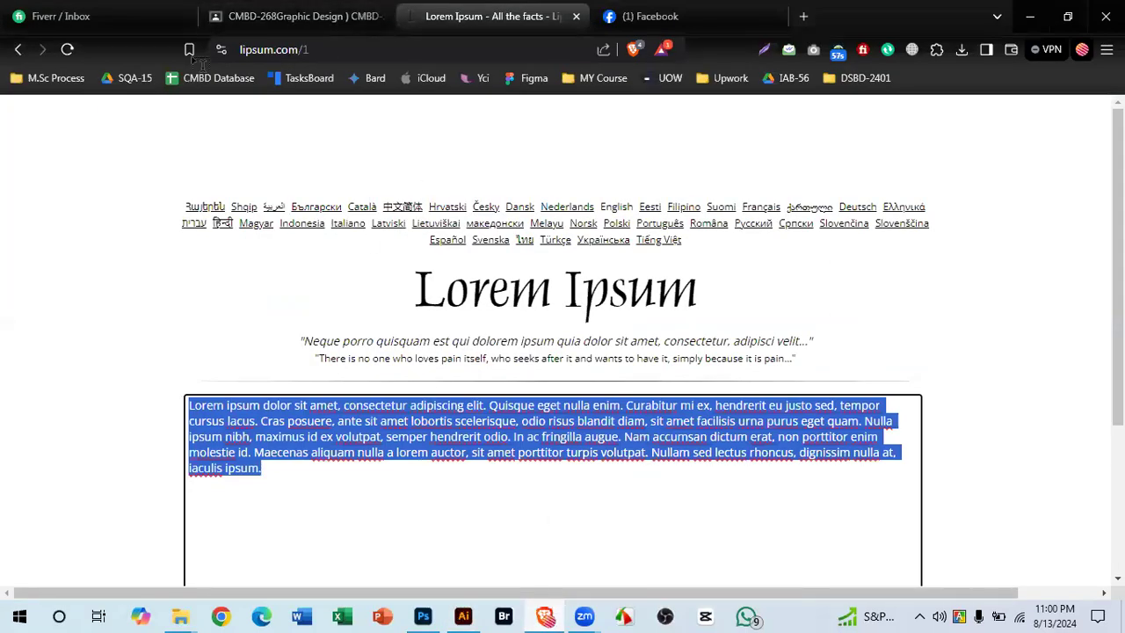
key("alt+Tab")
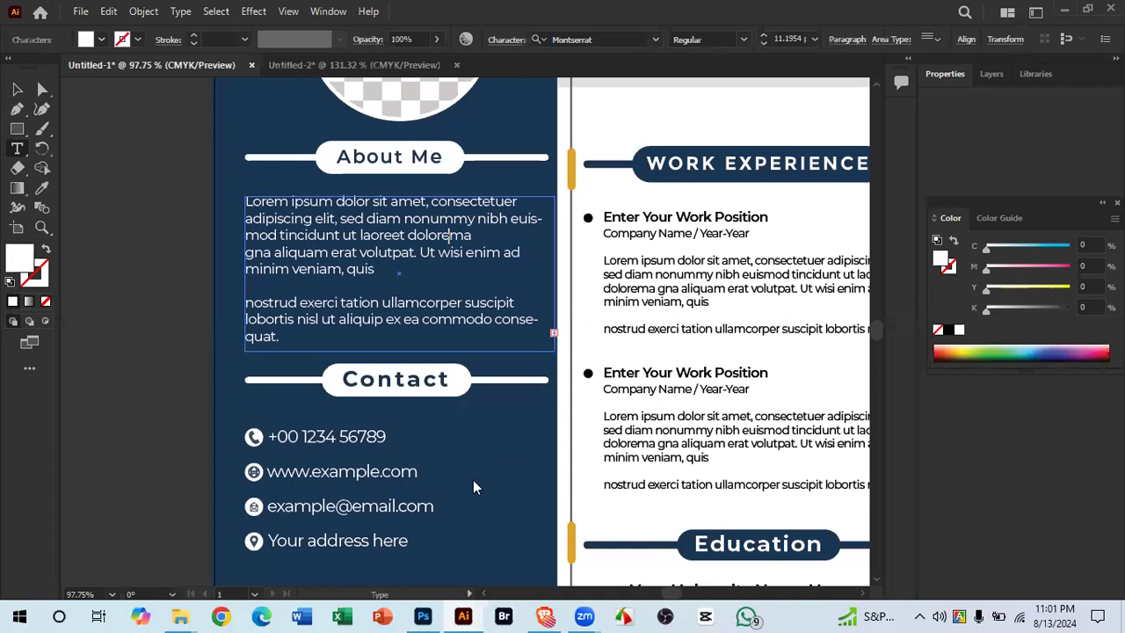
left_click(423, 616)
left_click(544, 616)
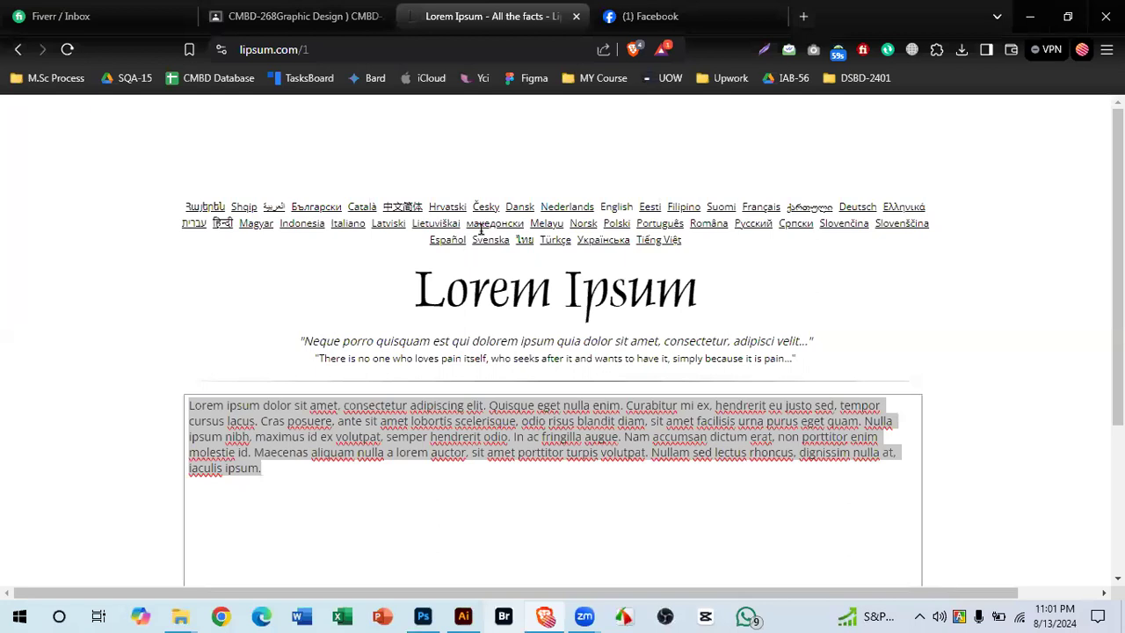
key("alt+Tab")
key("ctrl+a")
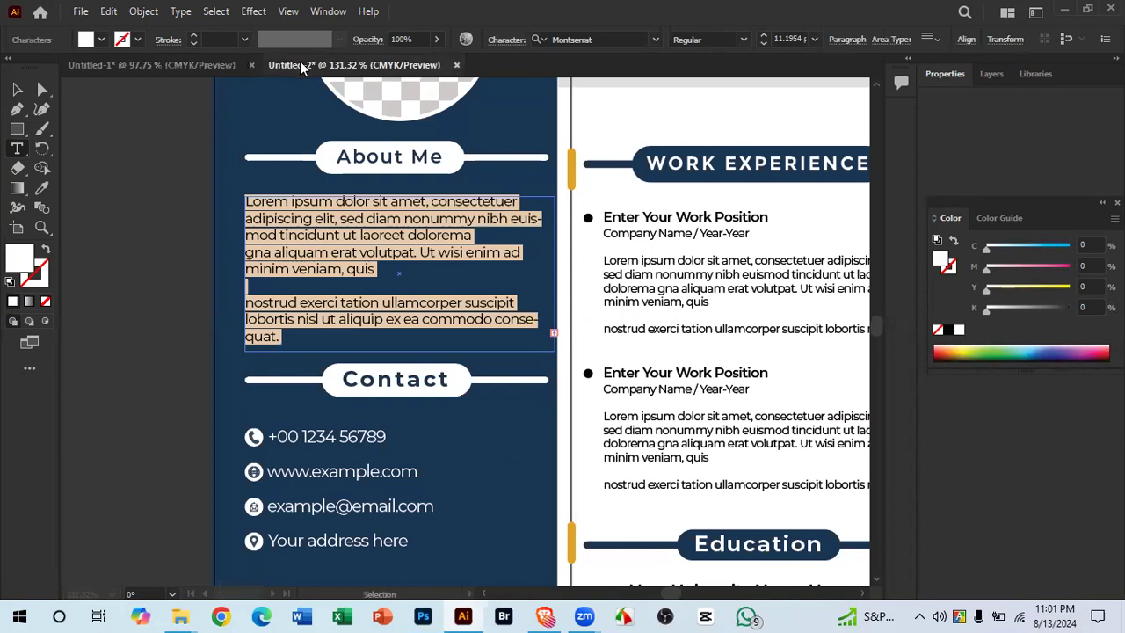
Step: Set the Untitled-2 placeholder paragraph's font size to 11.19 pt and its fill color to white
left_click(324, 64)
key("ctrl+a")
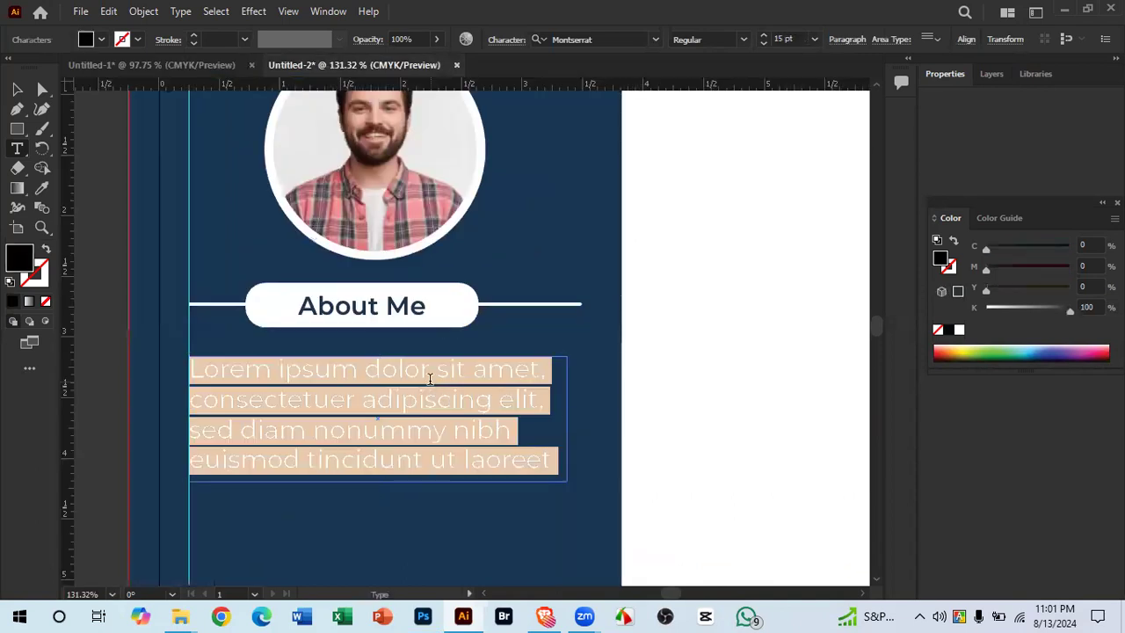
left_click(785, 39)
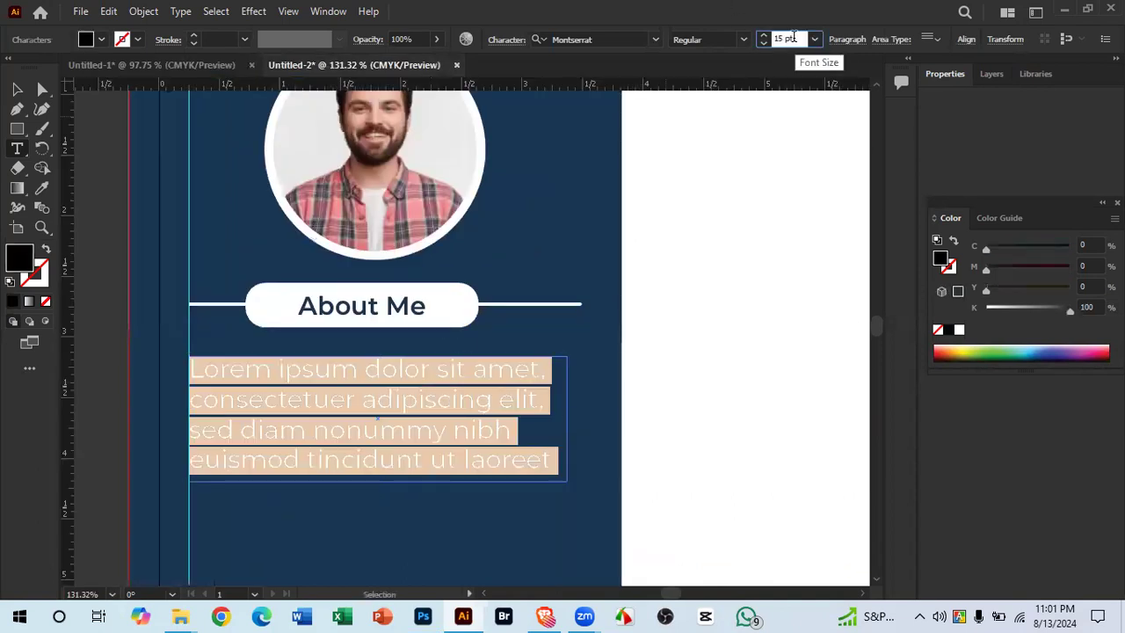
type("11.15")
key("Return")
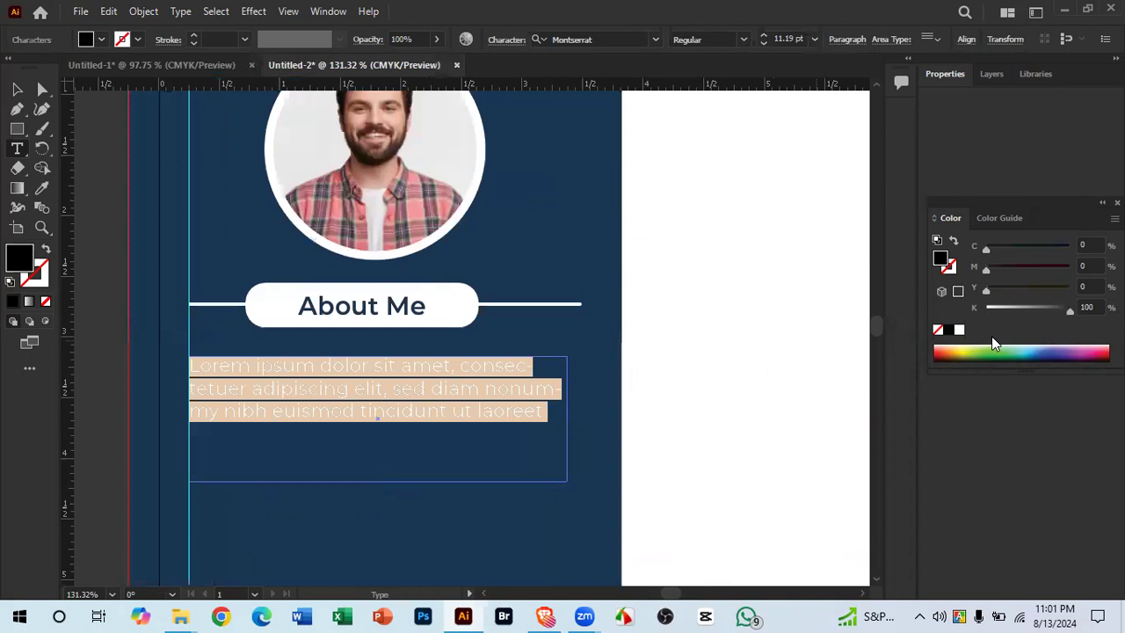
left_click(958, 330)
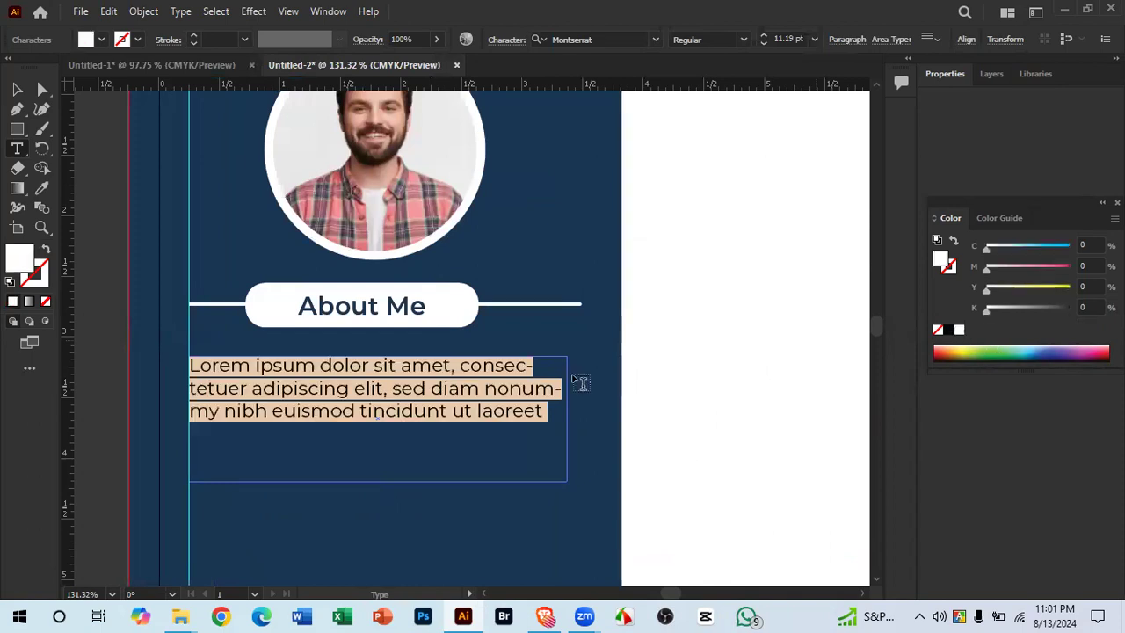
left_click(402, 418)
Step: Compare the character properties of the reference About Me paragraph with those of the placeholder paragraph in Untitled-2
left_click(180, 66)
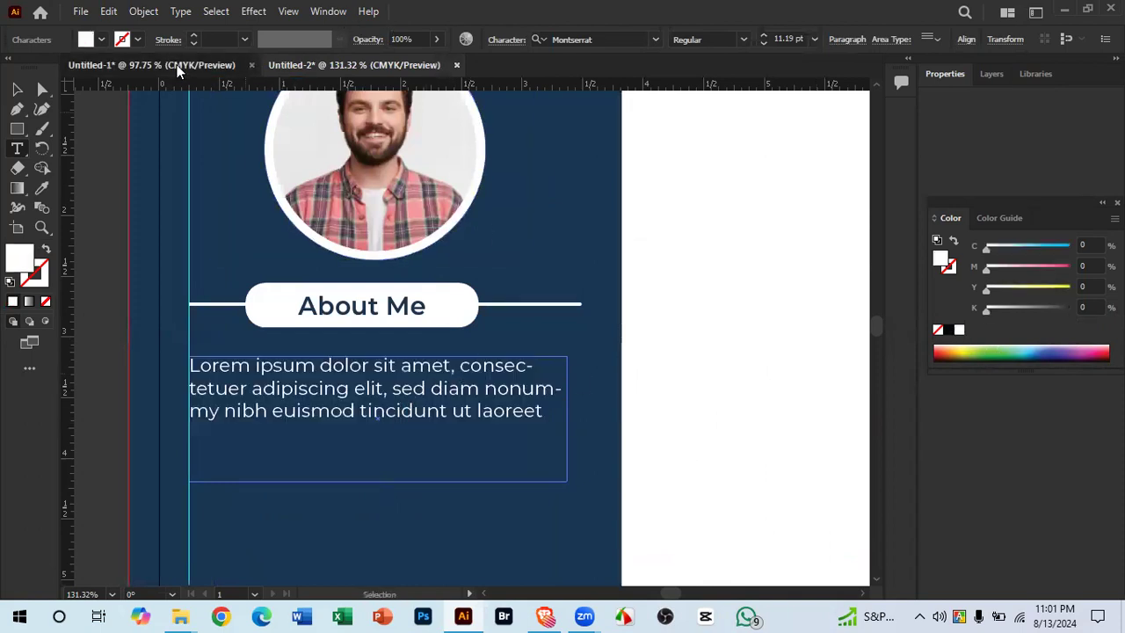
left_click(16, 89)
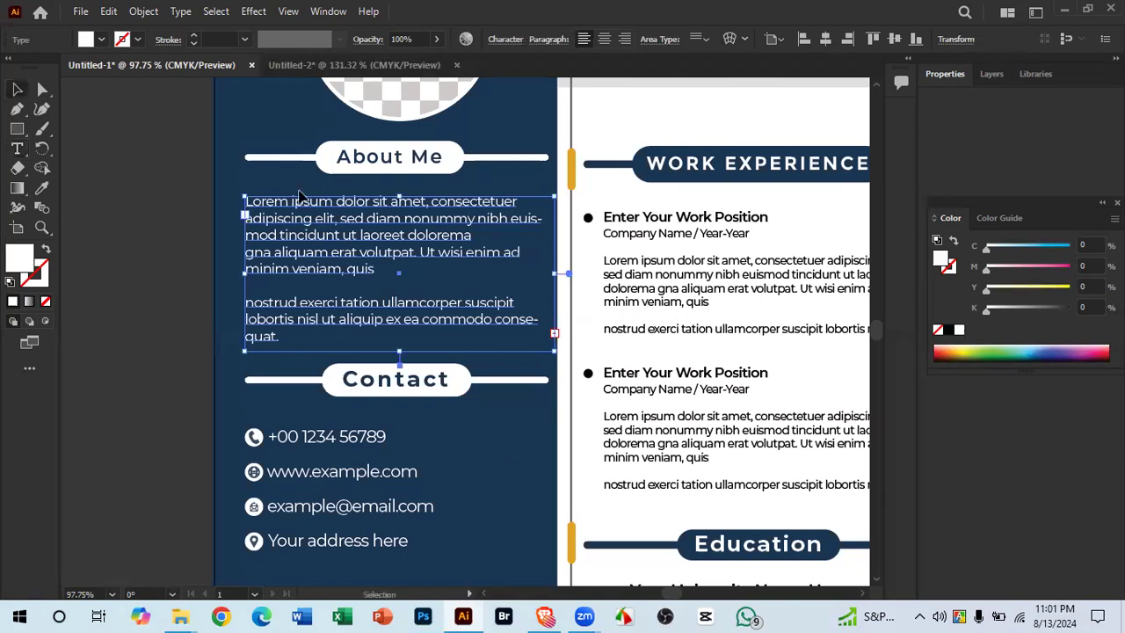
left_click(329, 12)
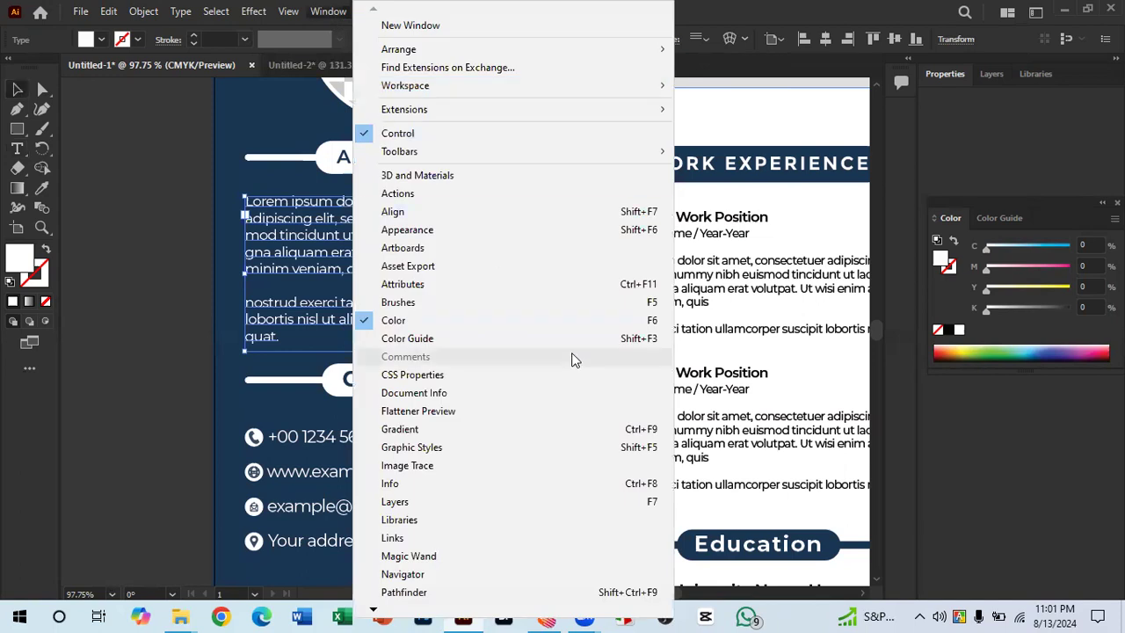
left_click(957, 73)
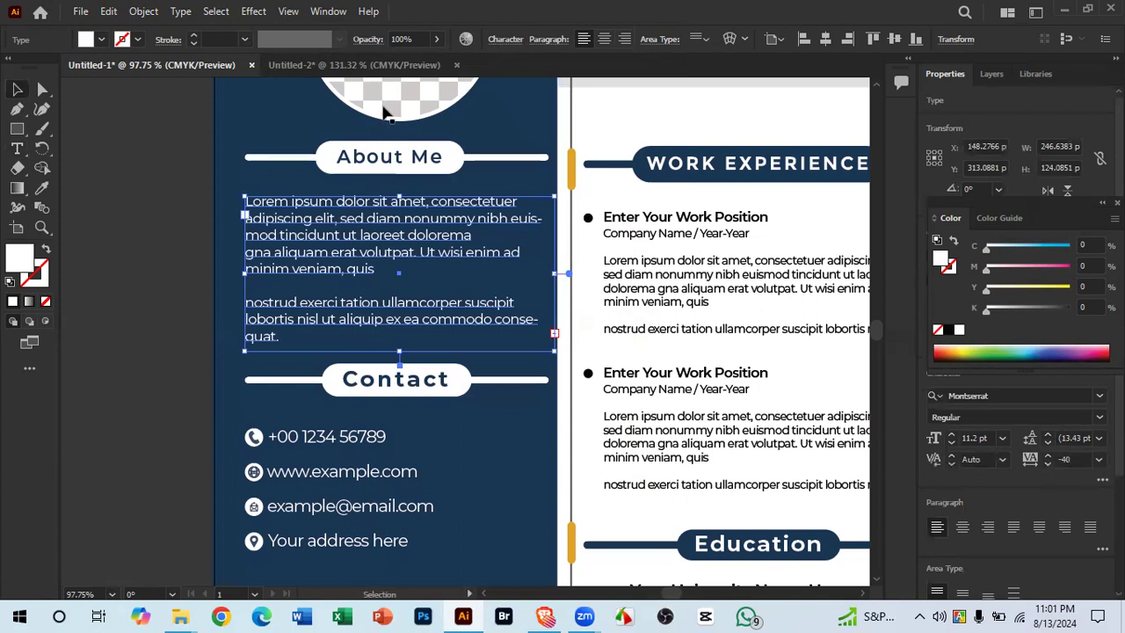
left_click(369, 65)
left_click(130, 328)
left_click(264, 389)
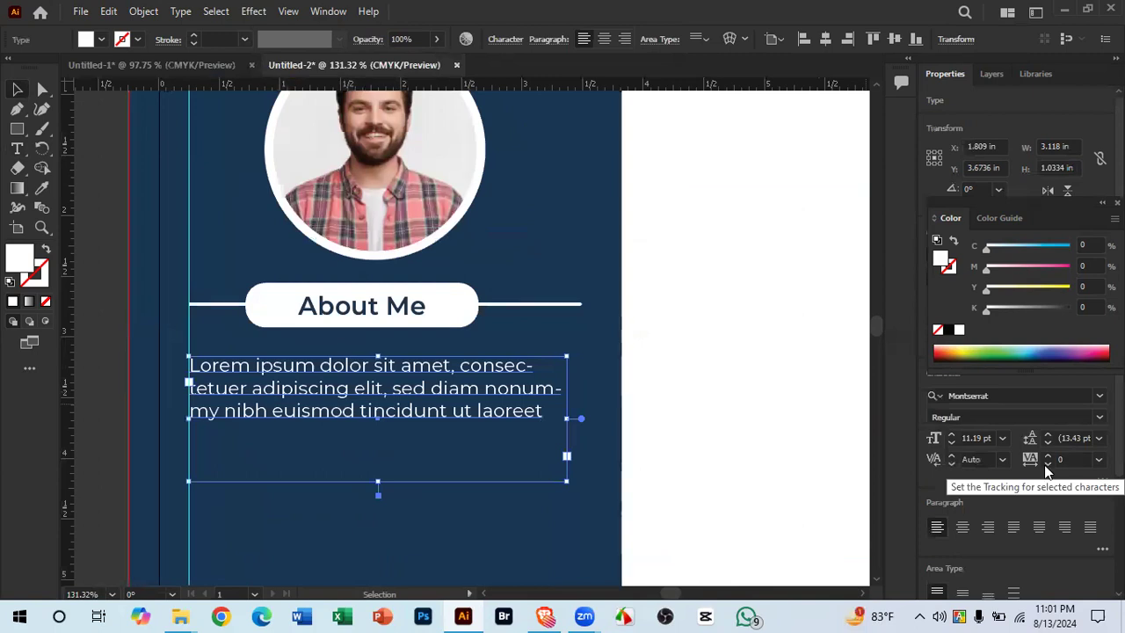
Step: Examine the letter spacing and tracking of the reference About Me paragraph up close, and return to Untitled-2
left_click(147, 68)
key("ctrl+space")
left_click_drag(387, 276, 798, 416)
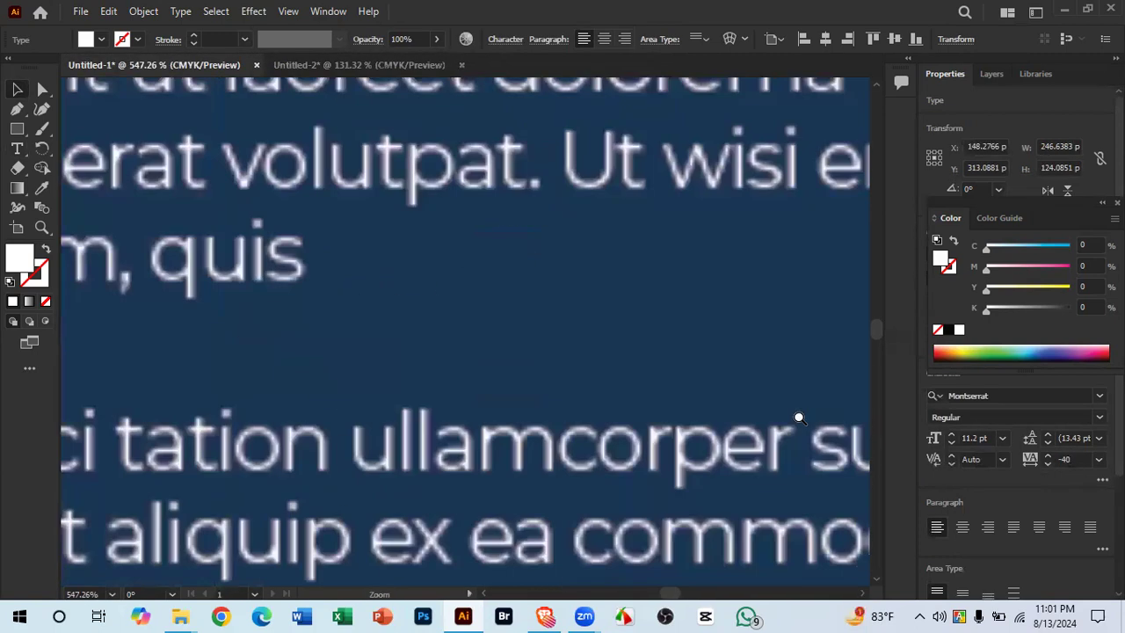
left_click_drag(490, 336, 214, 307)
left_click_drag(411, 242, 406, 263)
key("space")
left_click_drag(504, 371, 441, 368)
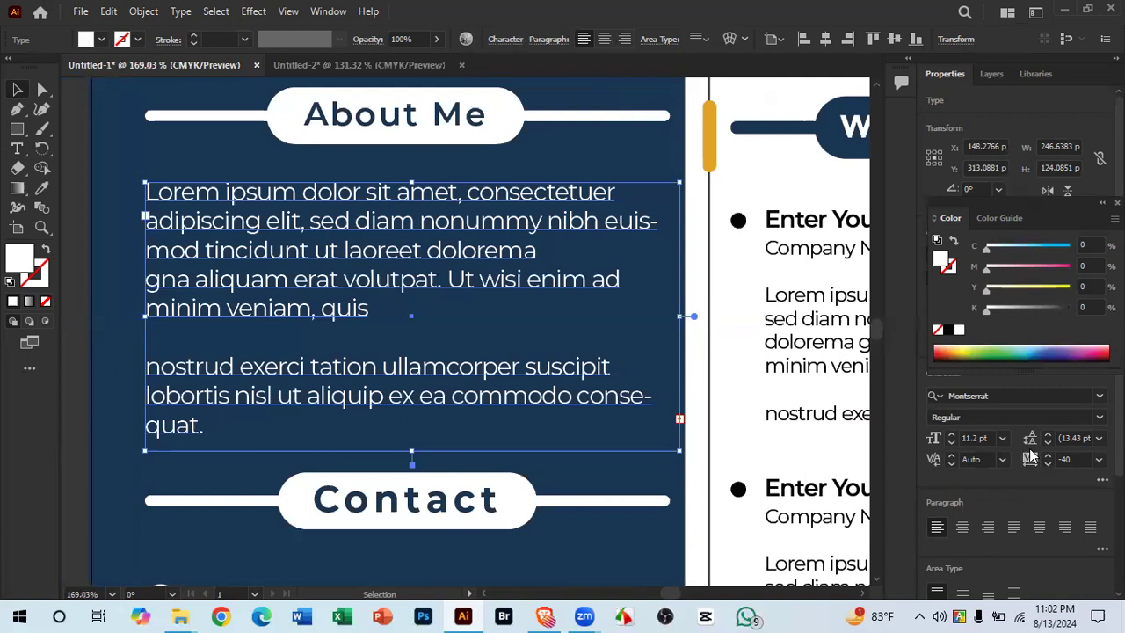
left_click(1098, 459)
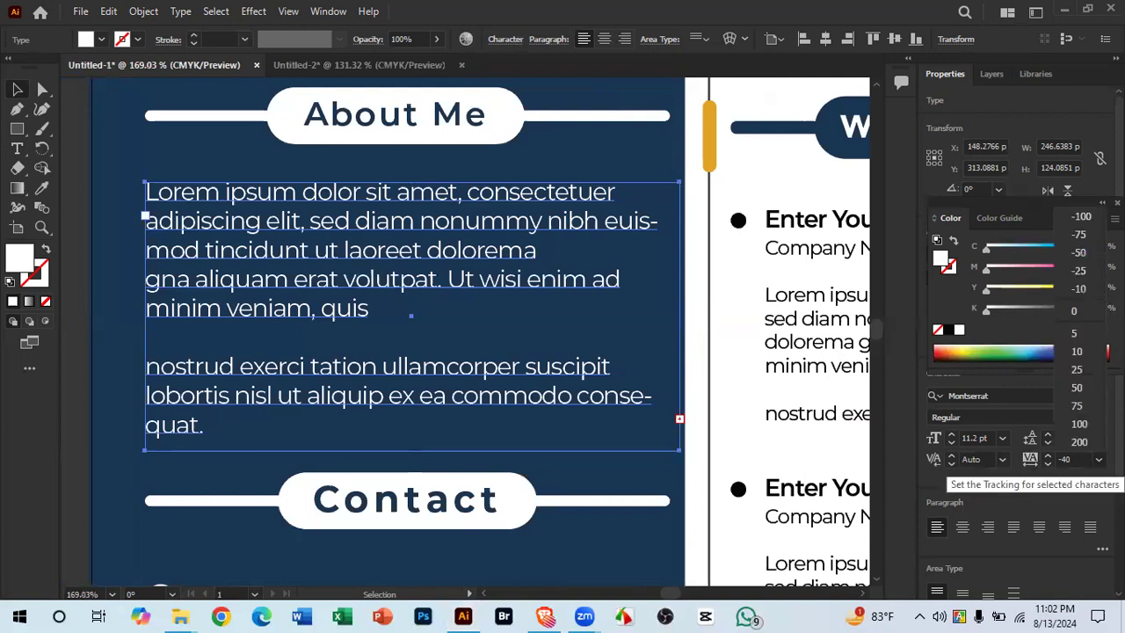
left_click(1098, 459)
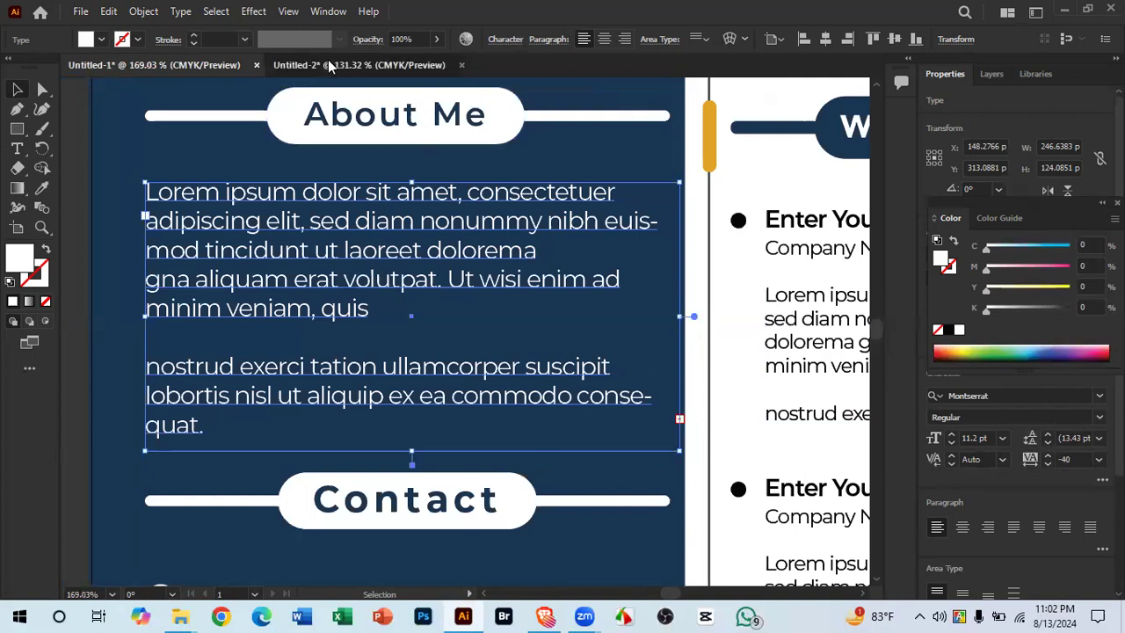
left_click(285, 63)
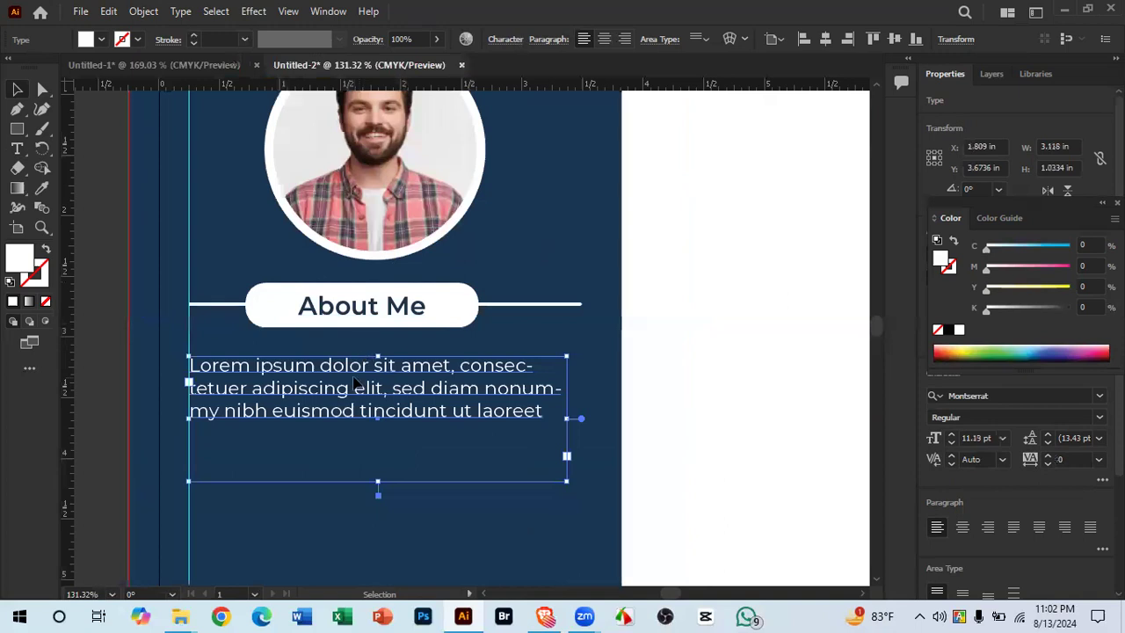
Step: Replace all the placeholder text in the About Me frame with the copied reference paragraph text
left_click(661, 347)
double_click(404, 382)
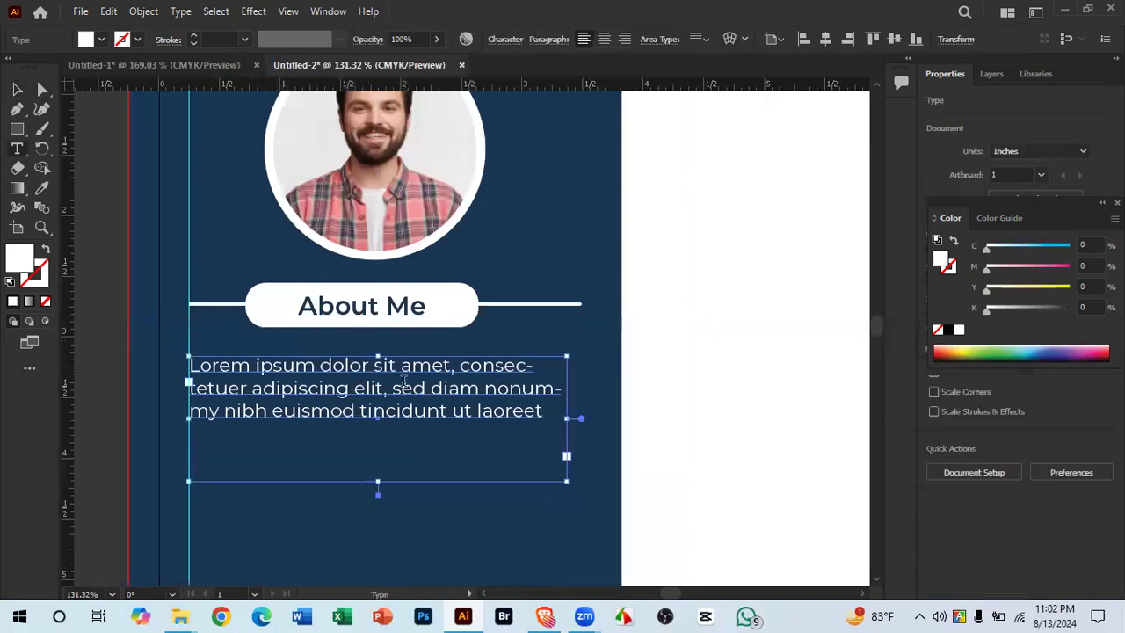
key("ctrl+a")
key("ctrl+v")
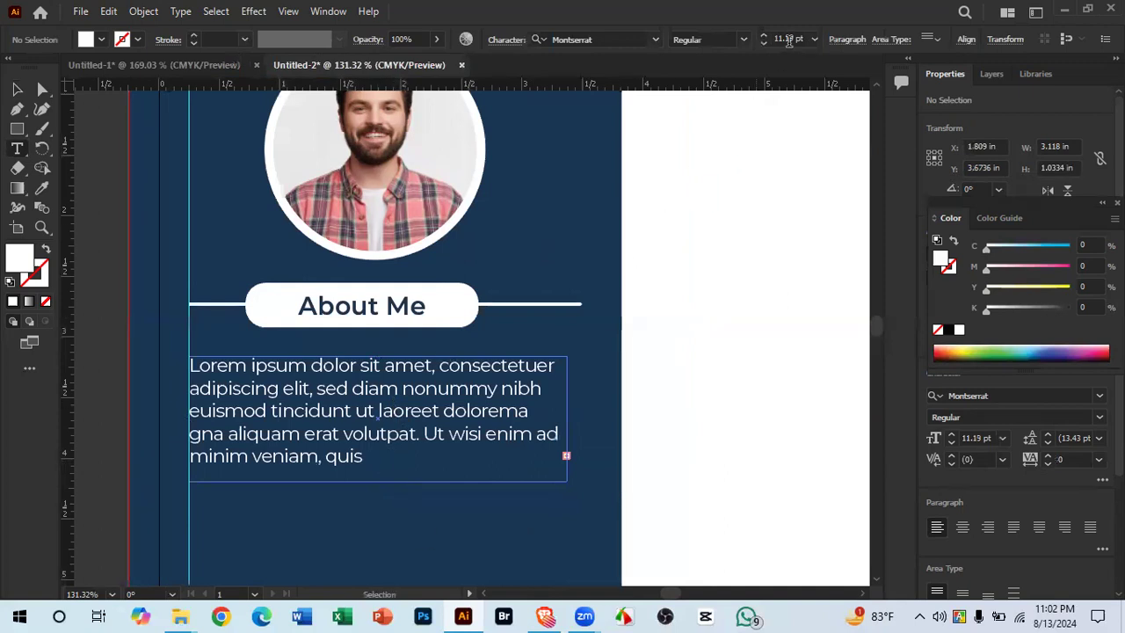
left_click(694, 385)
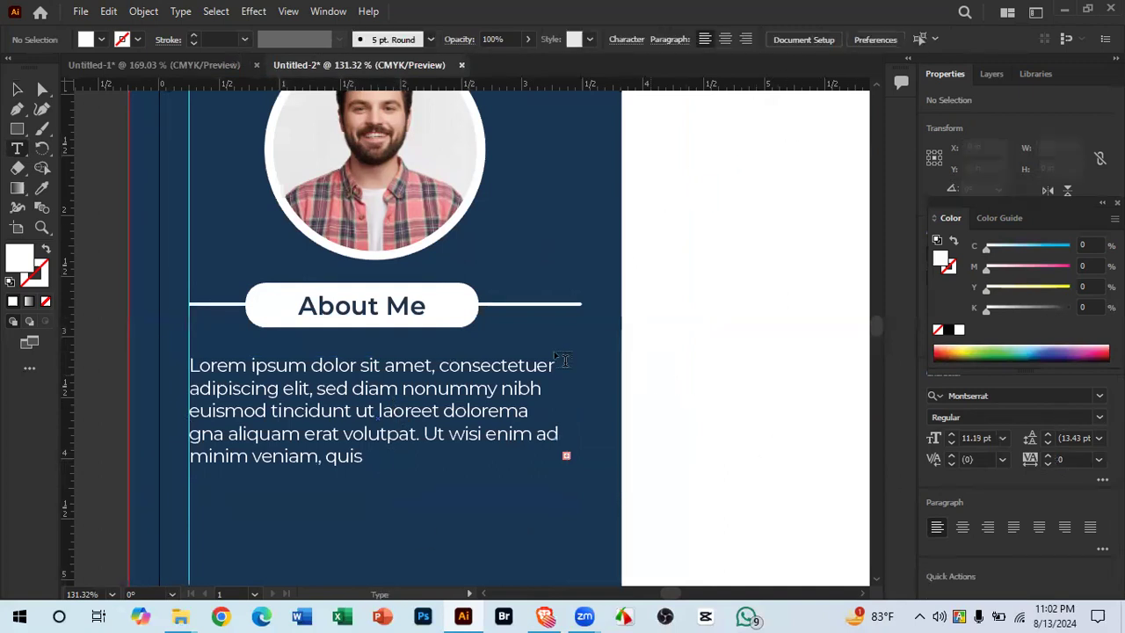
Step: Set the tracking of the pasted About Me paragraph to 0
left_click(14, 88)
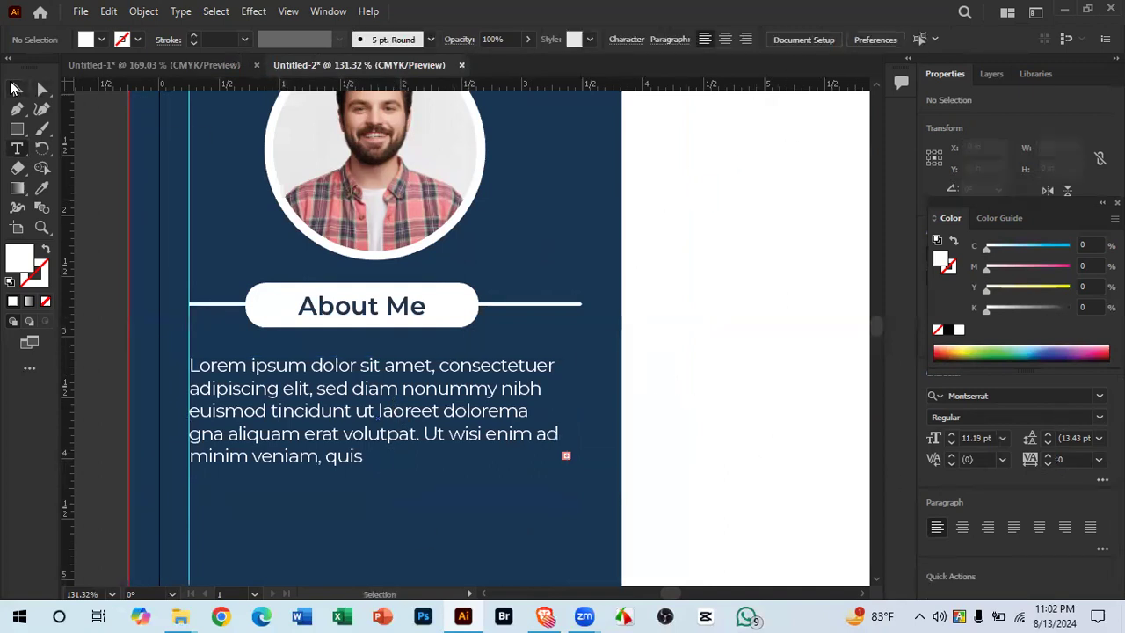
left_click(508, 376)
left_click(1066, 459)
type("0")
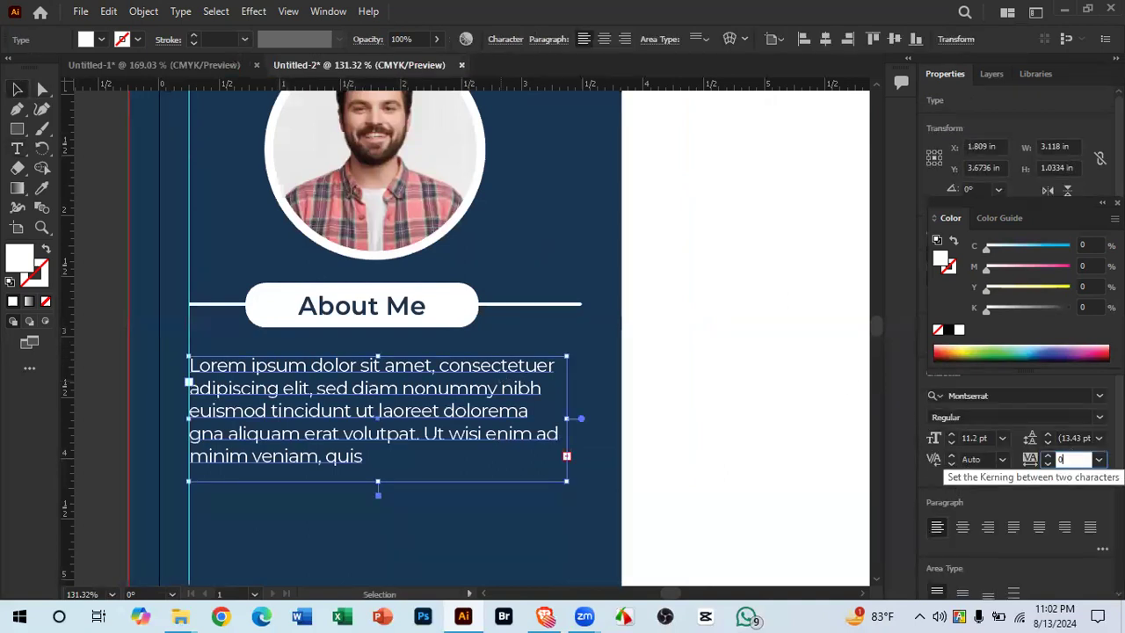
key("Return")
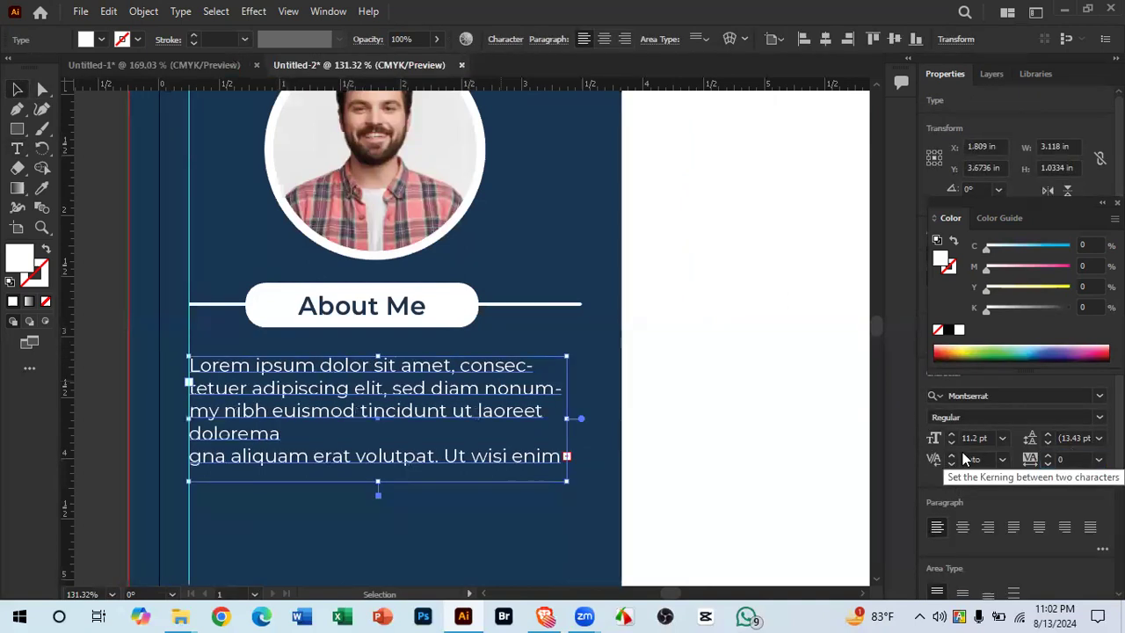
Step: Extend the About Me text frame downward to a height of about 1.67 in to take in the second paragraph
left_click(494, 528)
left_click(519, 407)
left_click_drag(539, 431, 565, 285)
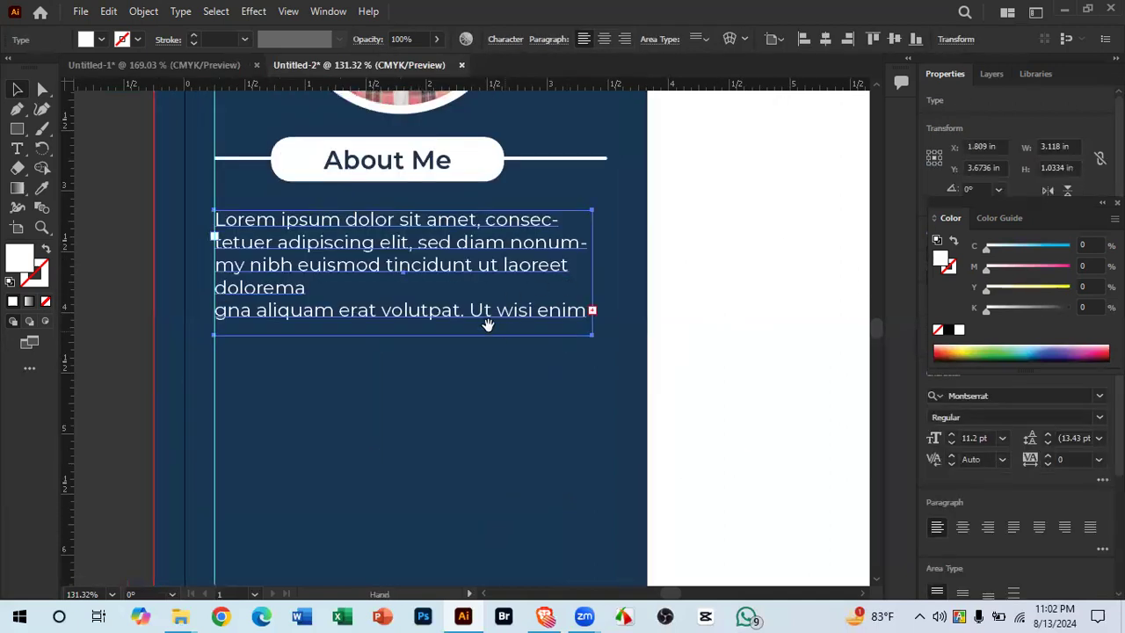
left_click_drag(407, 335, 413, 425)
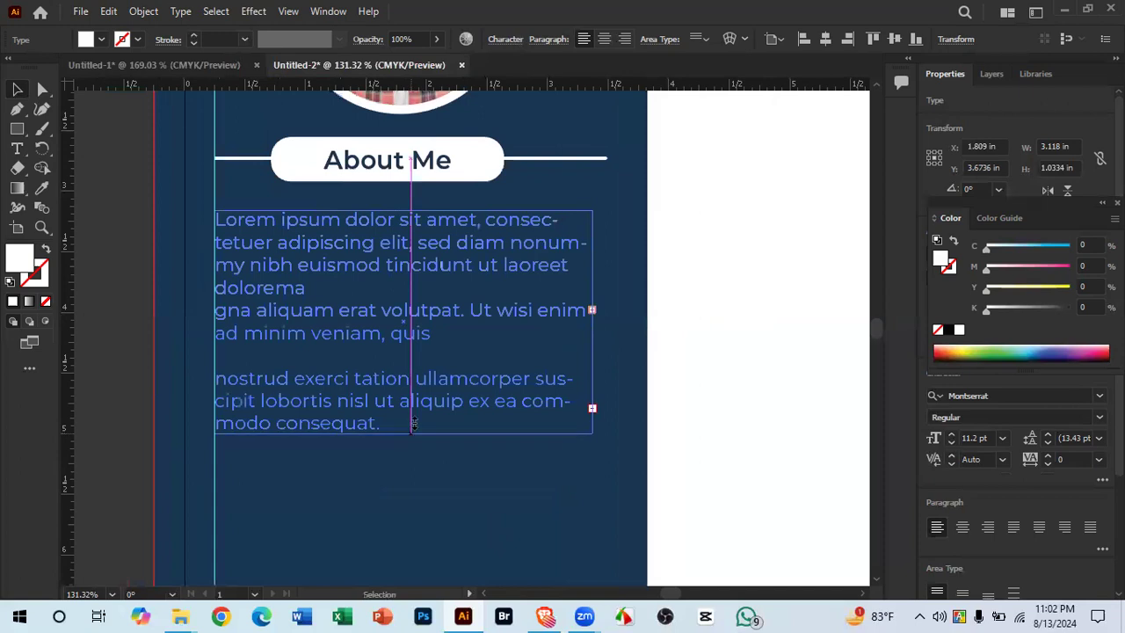
Step: Compare the paragraph with the reference in Untitled-1, and remove the line break between "dolorema" and "gna aliquam" in Untitled-2
left_click(195, 63)
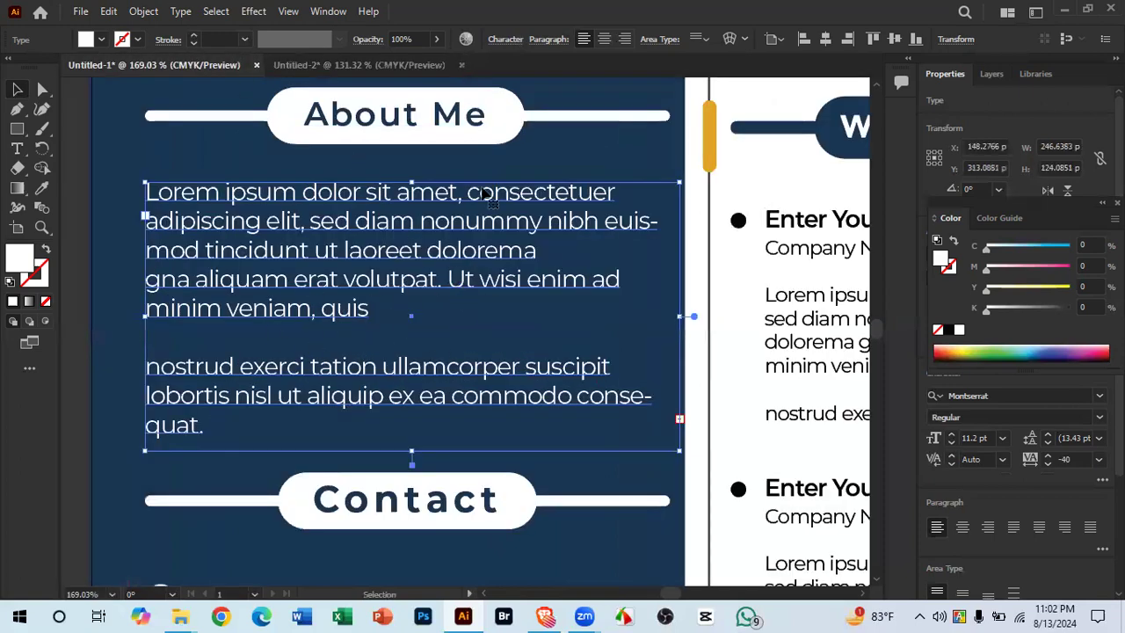
left_click(342, 69)
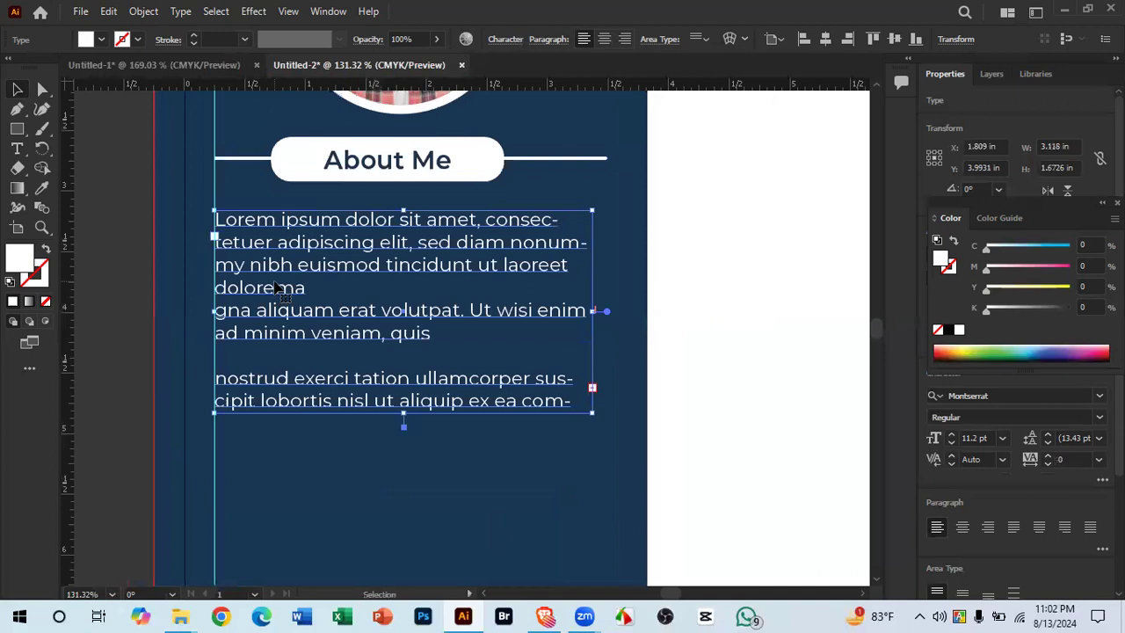
double_click(226, 310)
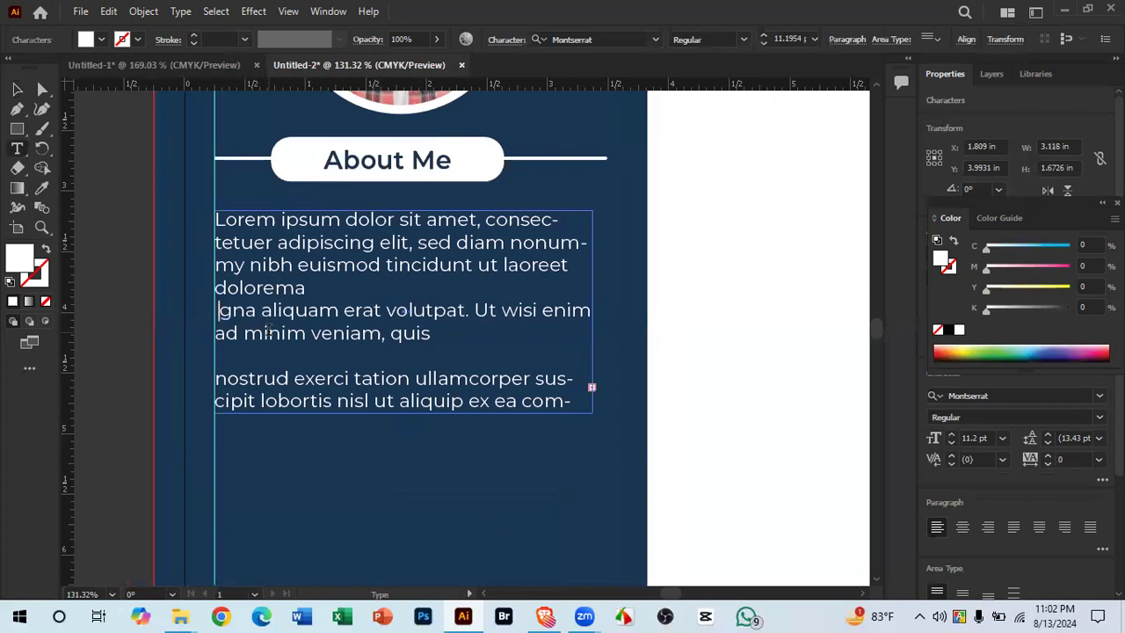
key("BackSpace")
key("BackSpace")
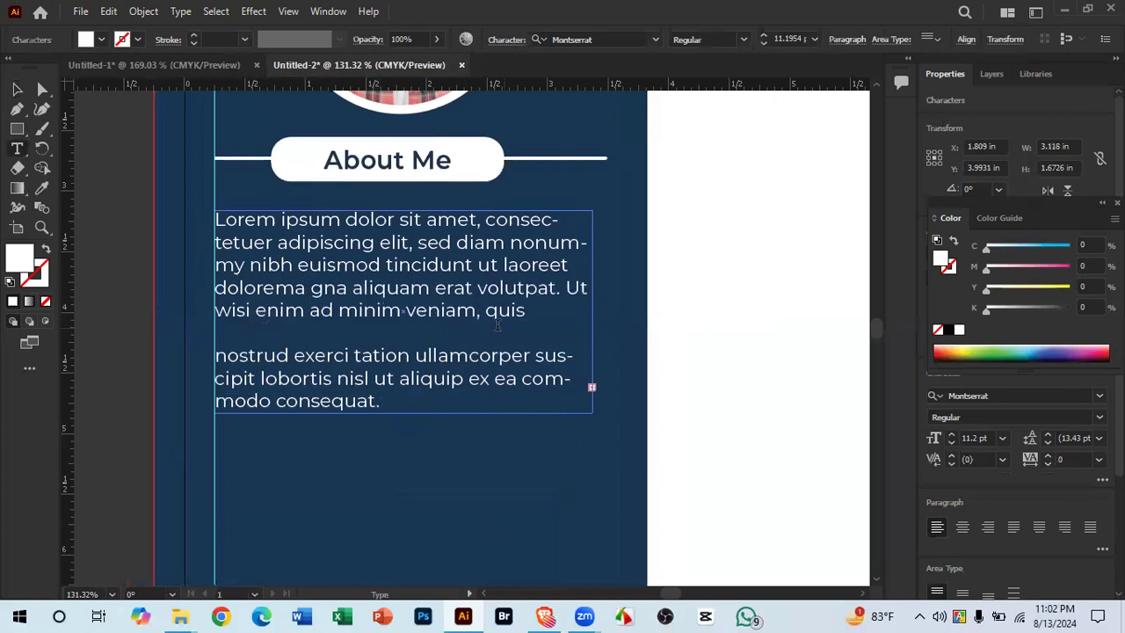
left_click(17, 92)
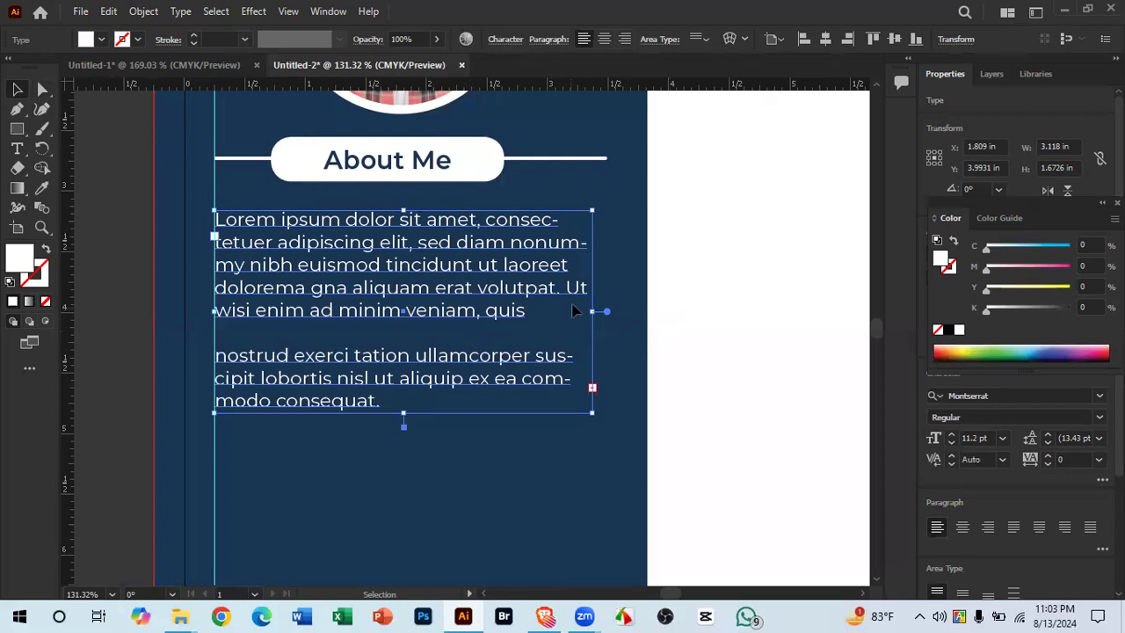
Step: Widen the About Me text frame to about 3.37 in within the blue sidebar
left_click_drag(596, 313, 622, 315)
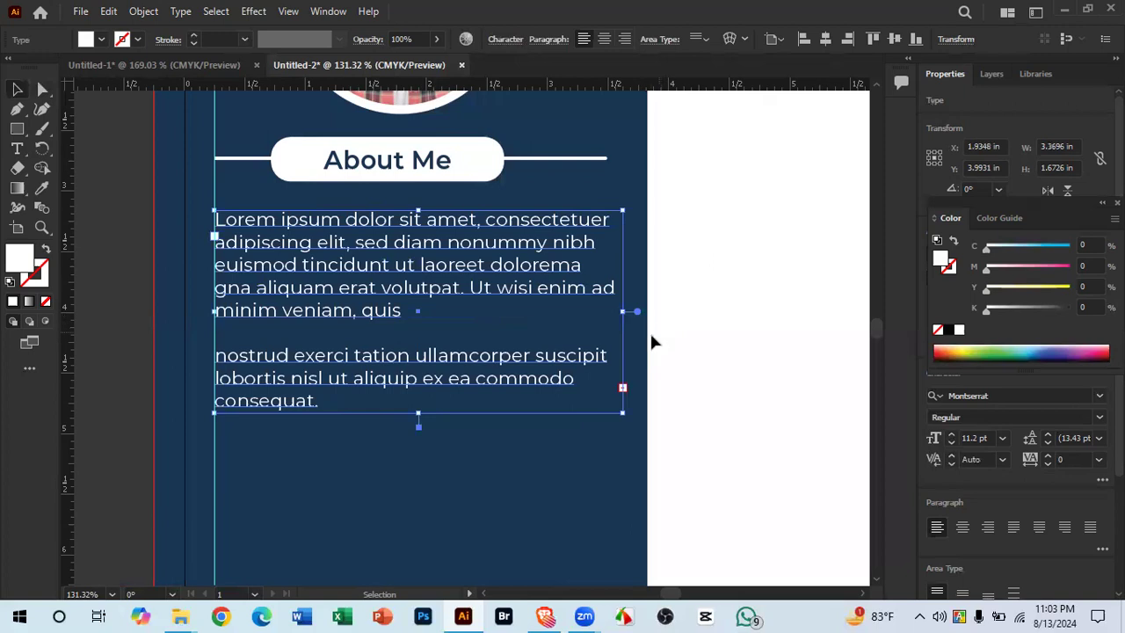
left_click(650, 330)
left_click(494, 301)
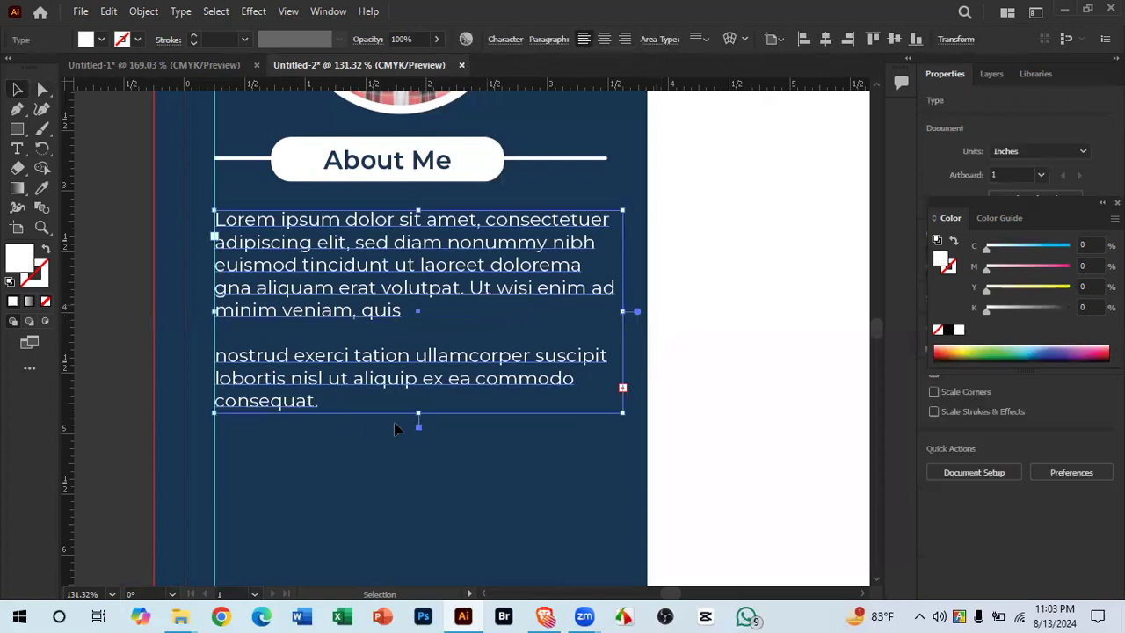
Step: Try widening the About Me text frame to about 4.78 in, past the sidebar's edge, and undo it
left_click_drag(620, 313, 793, 313)
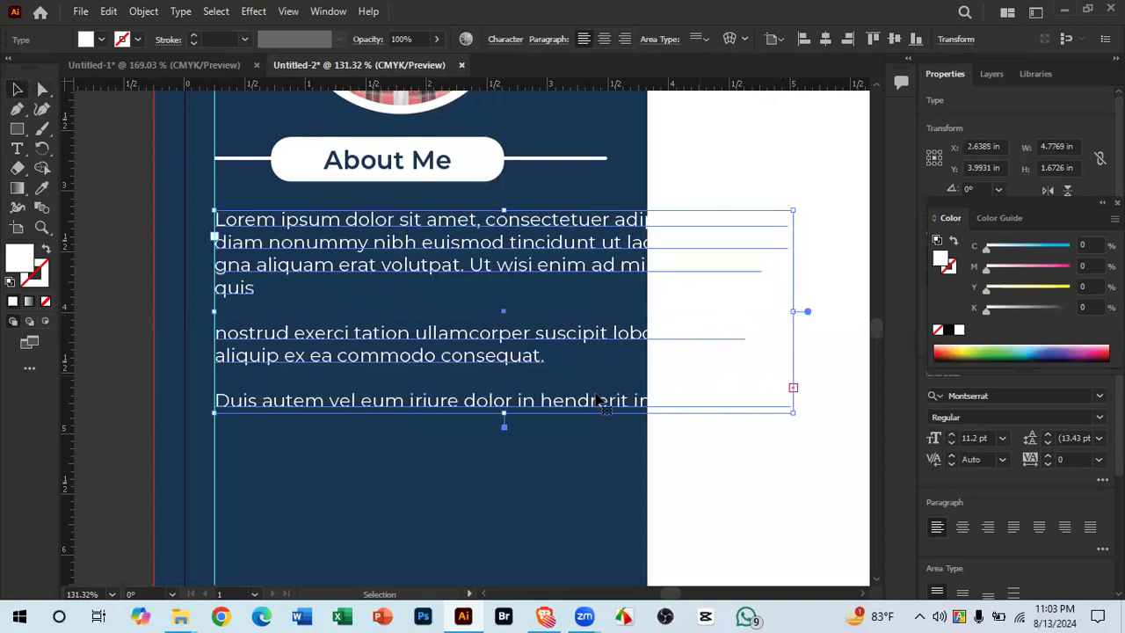
left_click_drag(523, 503, 524, 506)
key("ctrl+z")
key("ctrl+z")
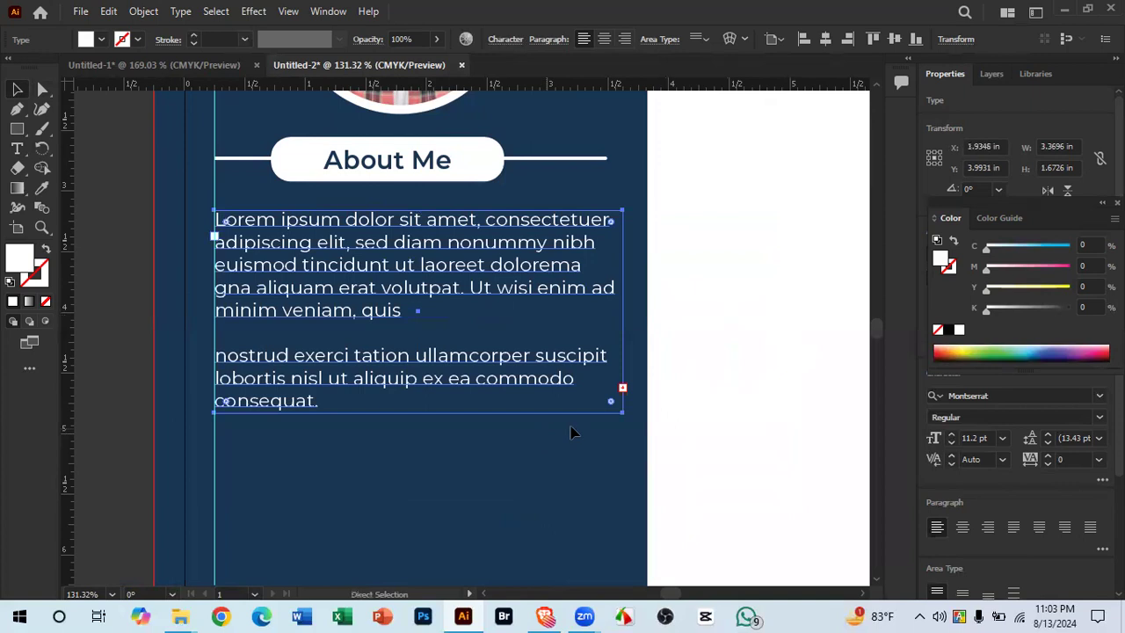
Step: Duplicate the About Me heading with its pill and line straight down, placing the copy below the paragraph at about Y 5.25 in
left_click(590, 377, "ctrl+alt")
left_click_drag(527, 422, 477, 364)
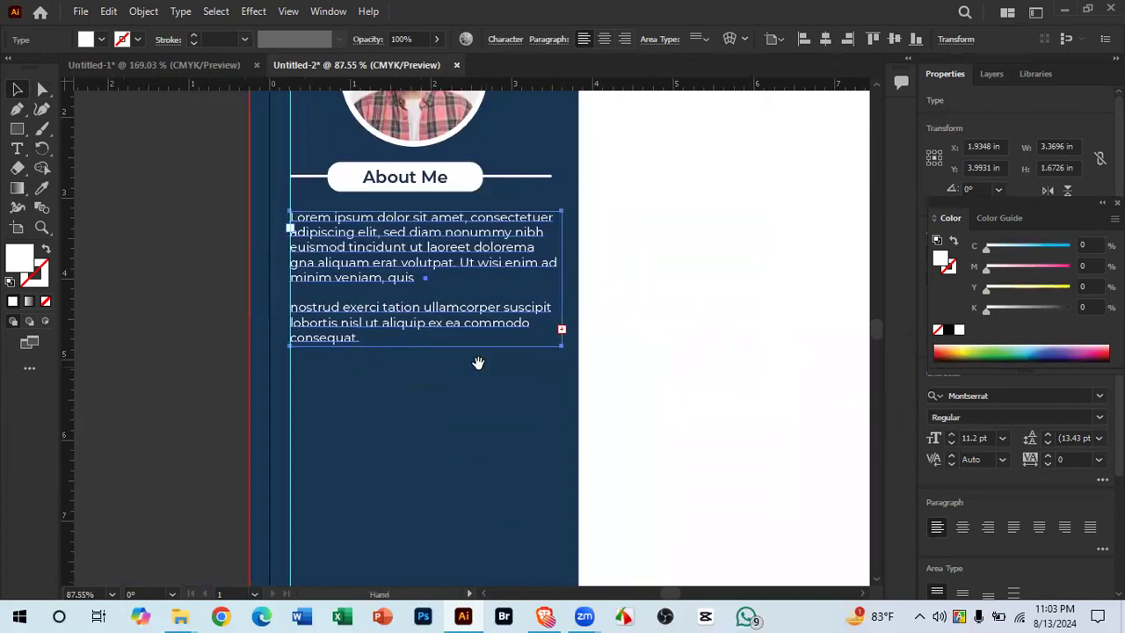
left_click_drag(438, 279, 440, 325)
left_click(504, 251)
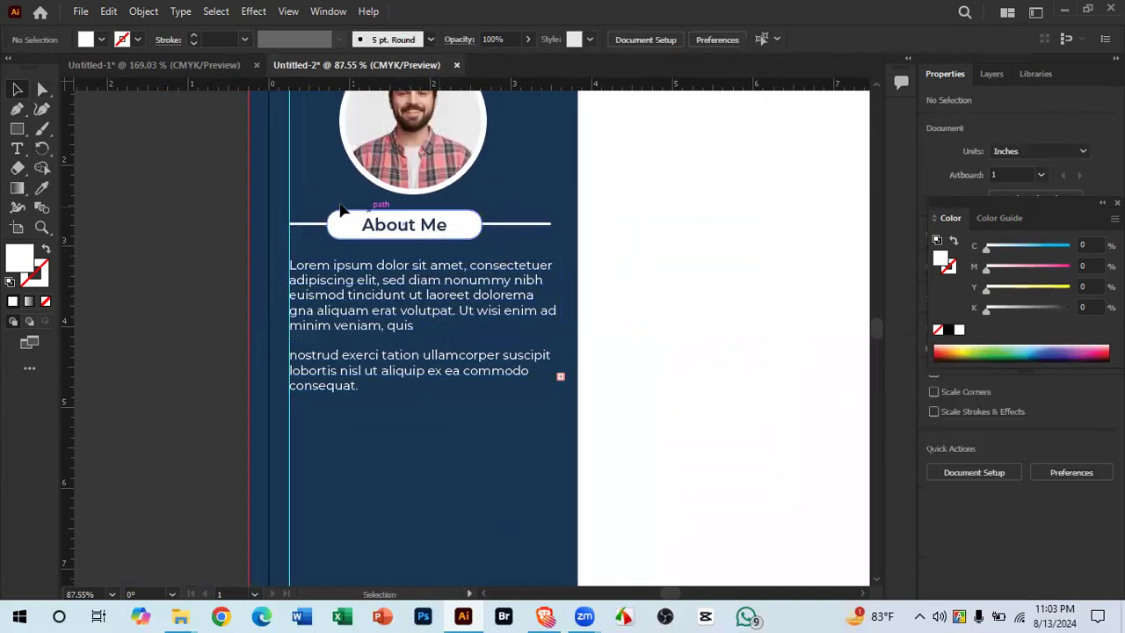
left_click_drag(497, 246, 498, 189)
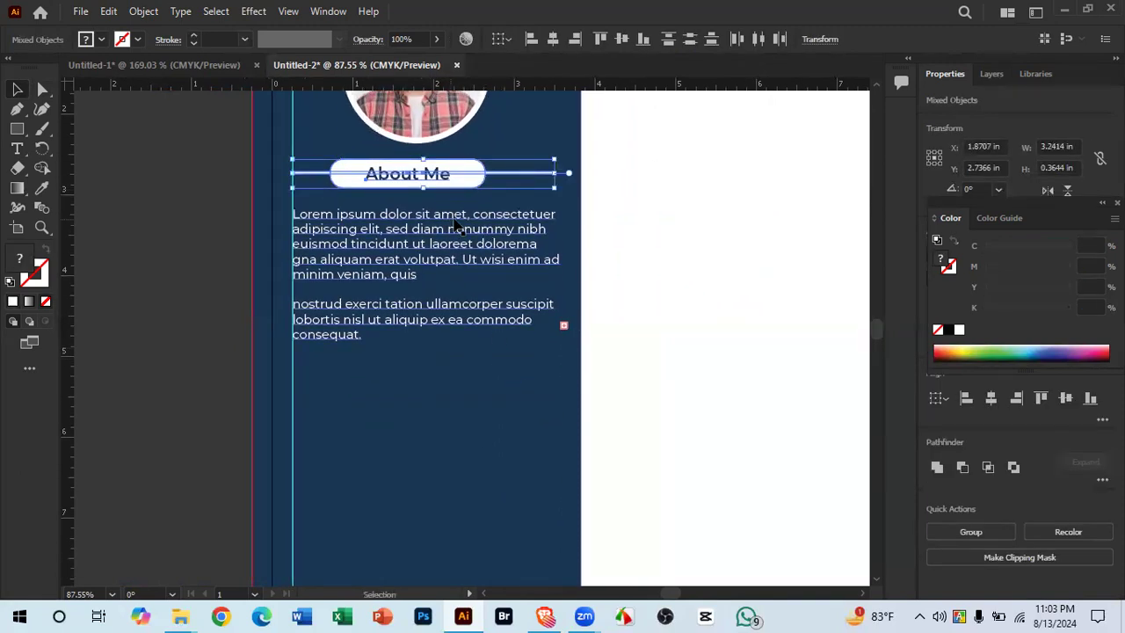
left_click_drag(448, 191, 447, 395)
left_click(472, 455)
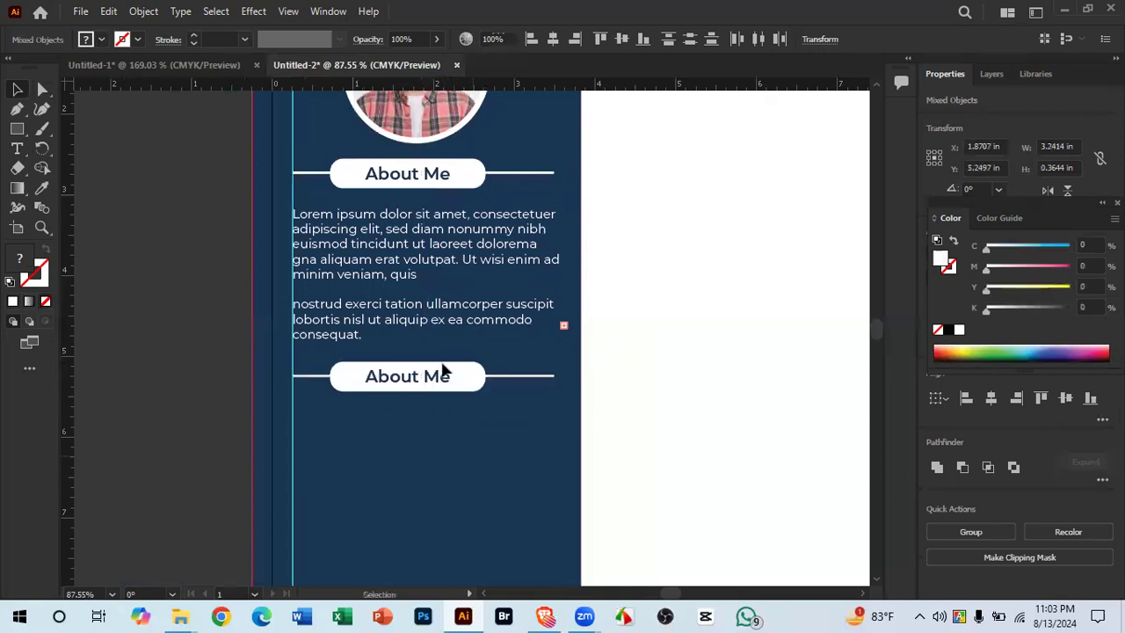
Step: Examine the font settings of the About Me heading in the reference résumé in Untitled-1
left_click(183, 67)
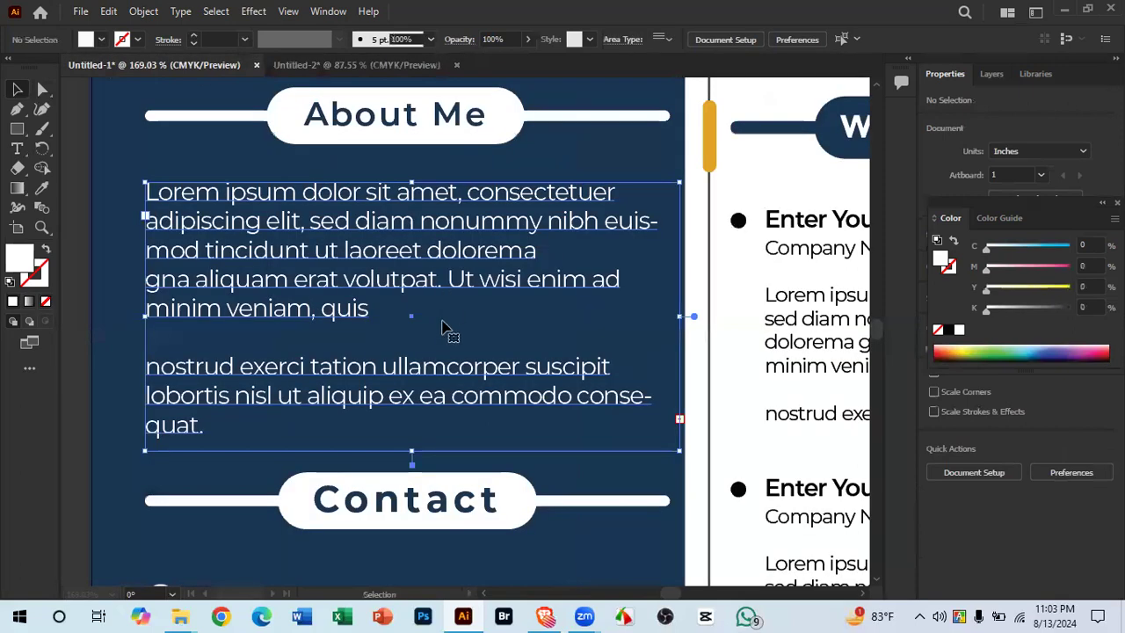
scroll(399, 353, "down", 3)
left_click_drag(399, 353, 388, 172)
left_click_drag(421, 399, 400, 474)
left_click_drag(420, 327, 422, 400)
left_click(416, 150)
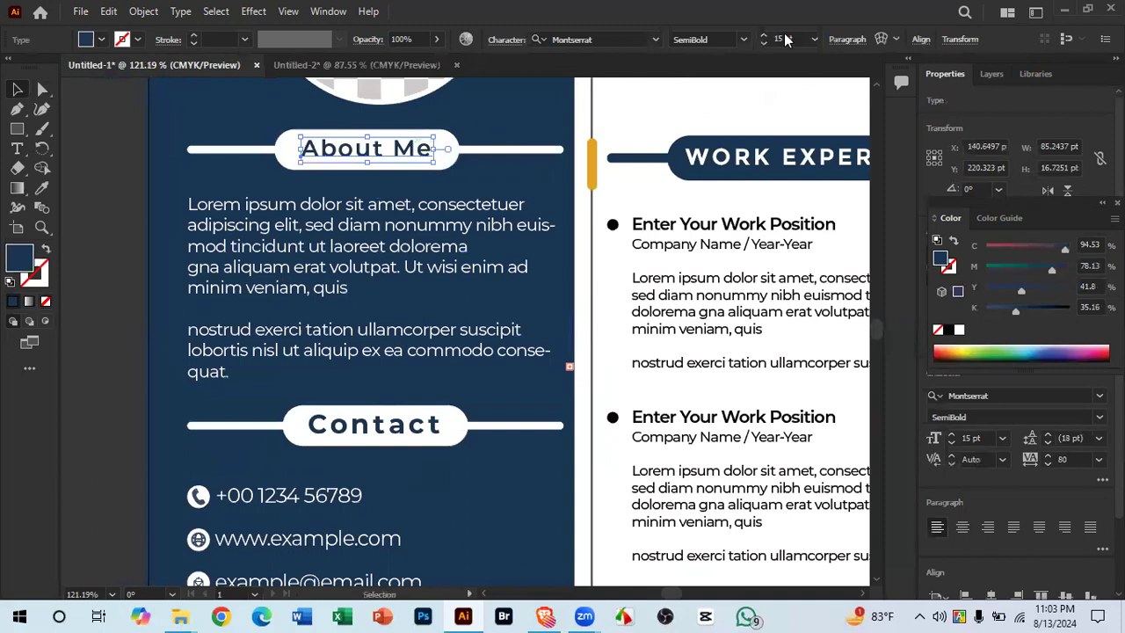
left_click(420, 427)
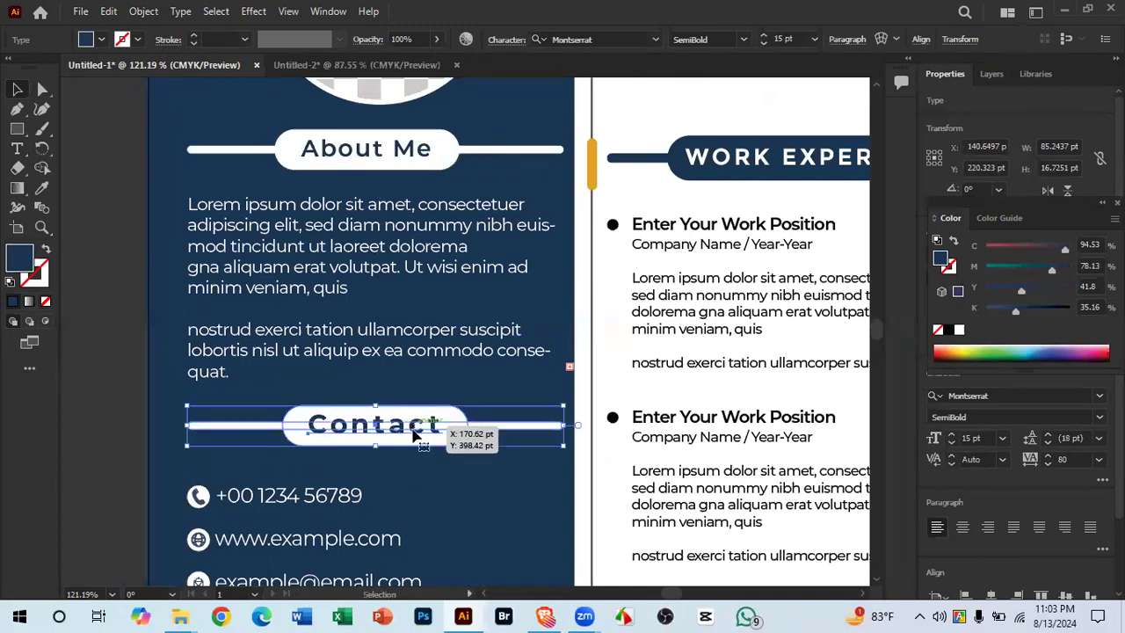
double_click(419, 427)
left_click(413, 430)
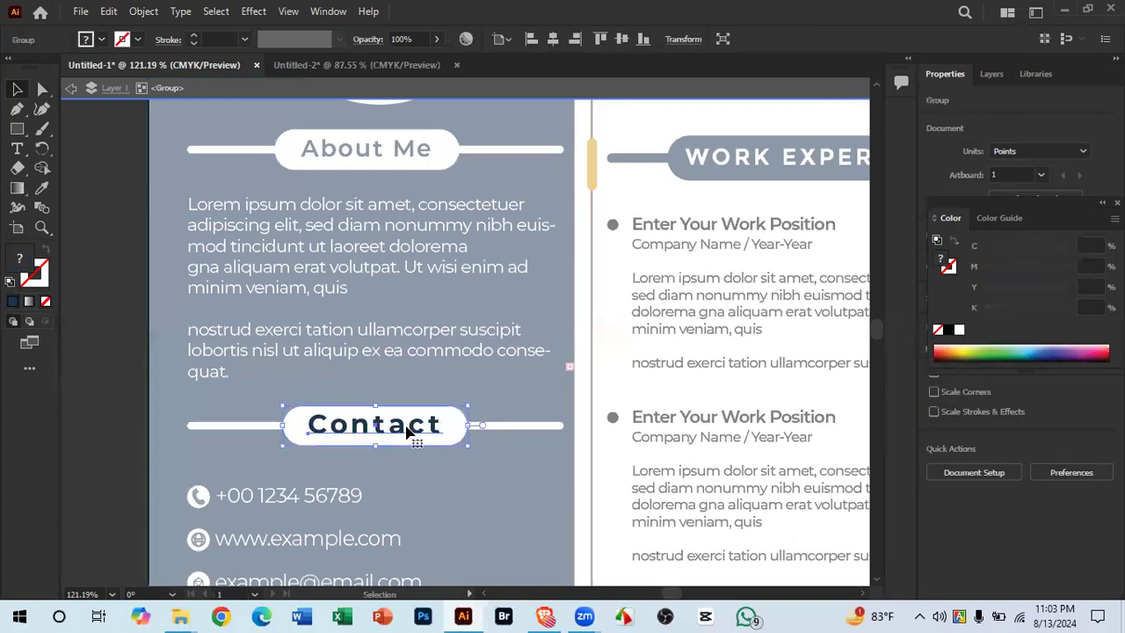
right_click(406, 429)
double_click(453, 466)
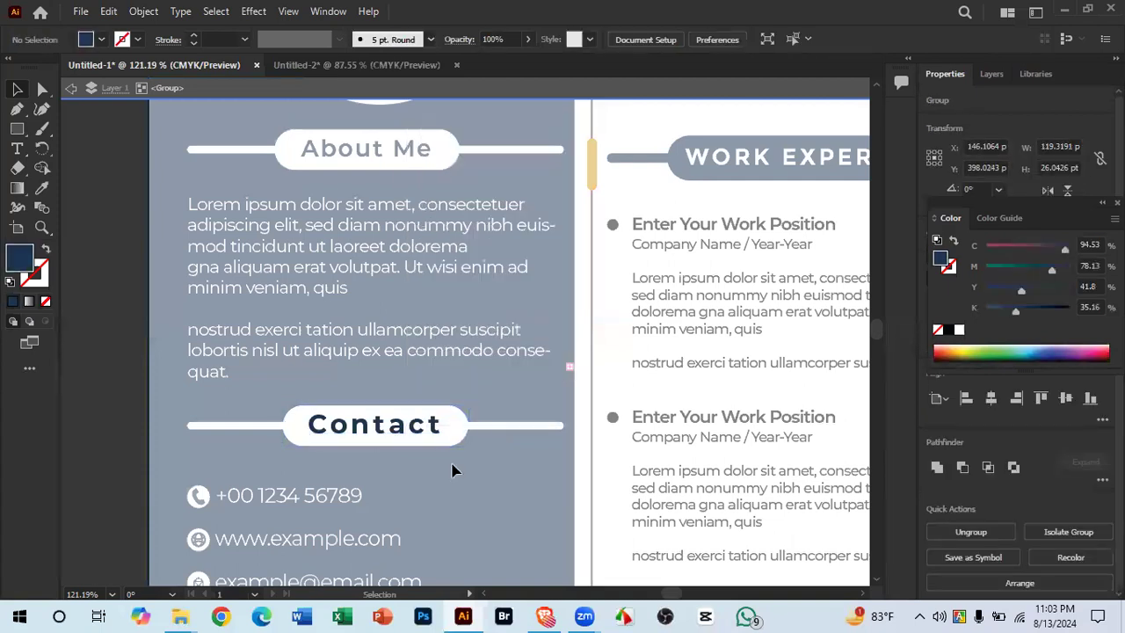
Step: Ungroup the reference Contact heading and its nested group in Untitled-1, and select its text to check the character settings
right_click(428, 429)
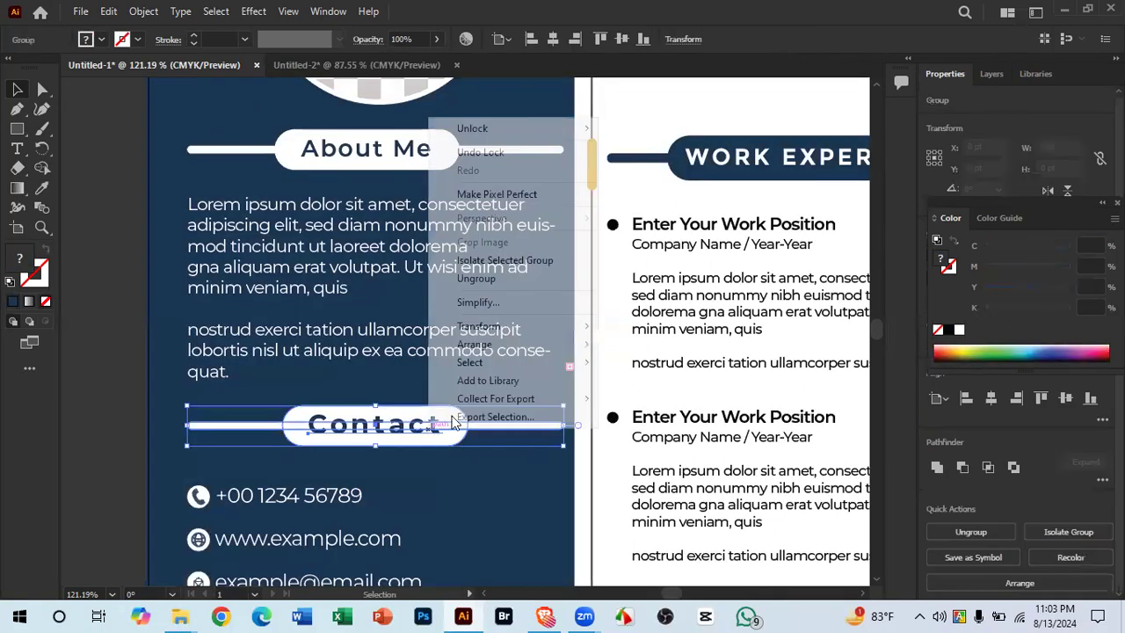
left_click(497, 279)
left_click(474, 502)
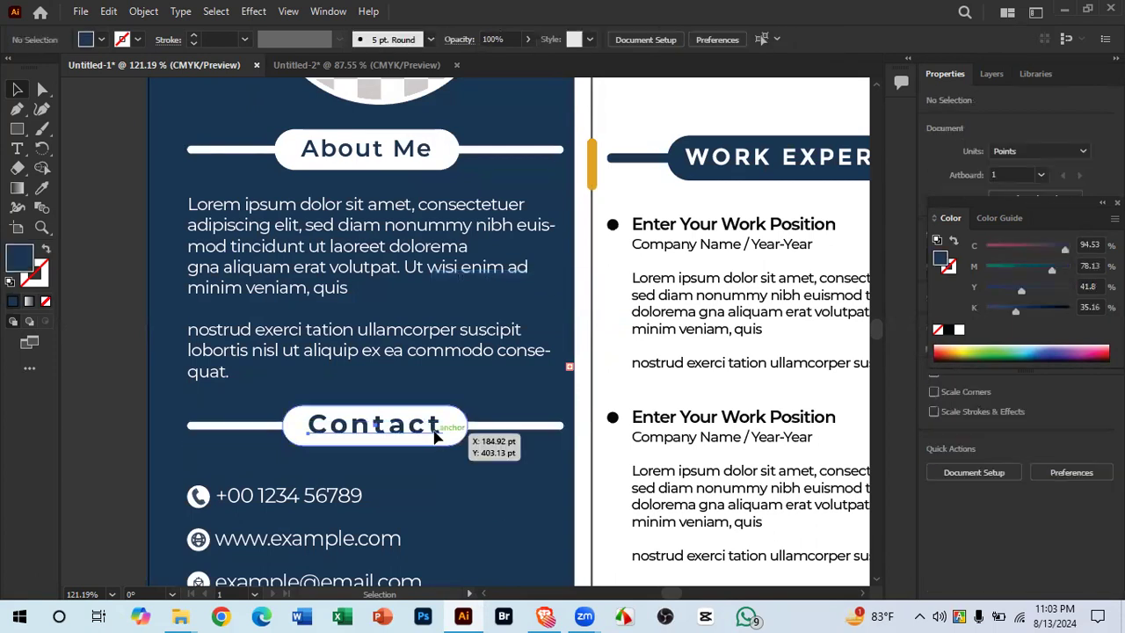
left_click(433, 433)
right_click(433, 437)
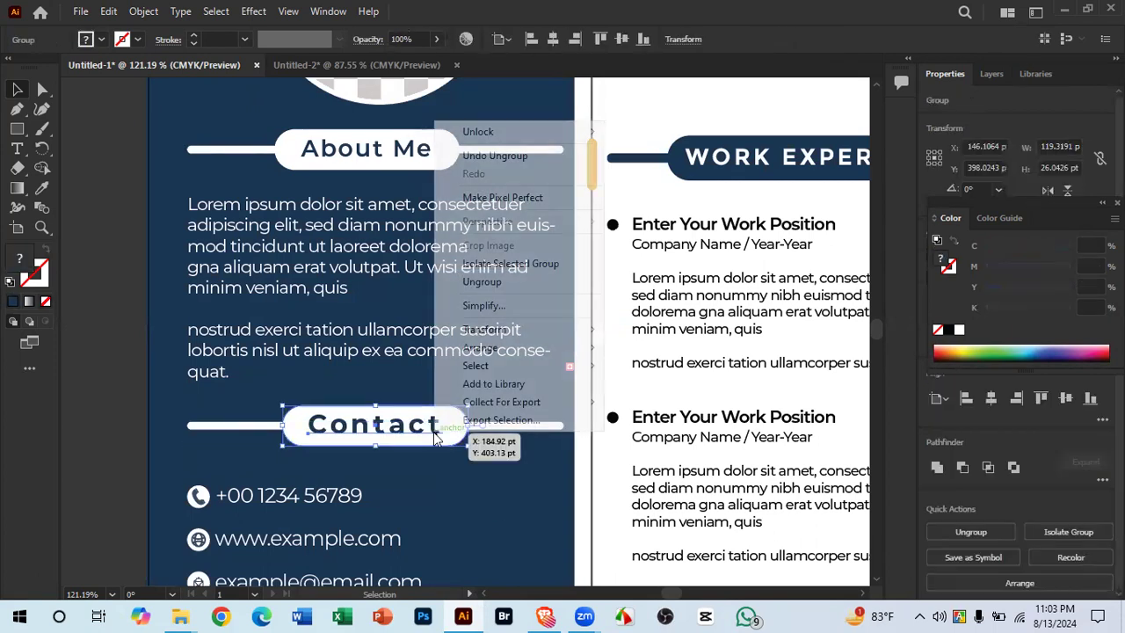
left_click(507, 279)
left_click(428, 488)
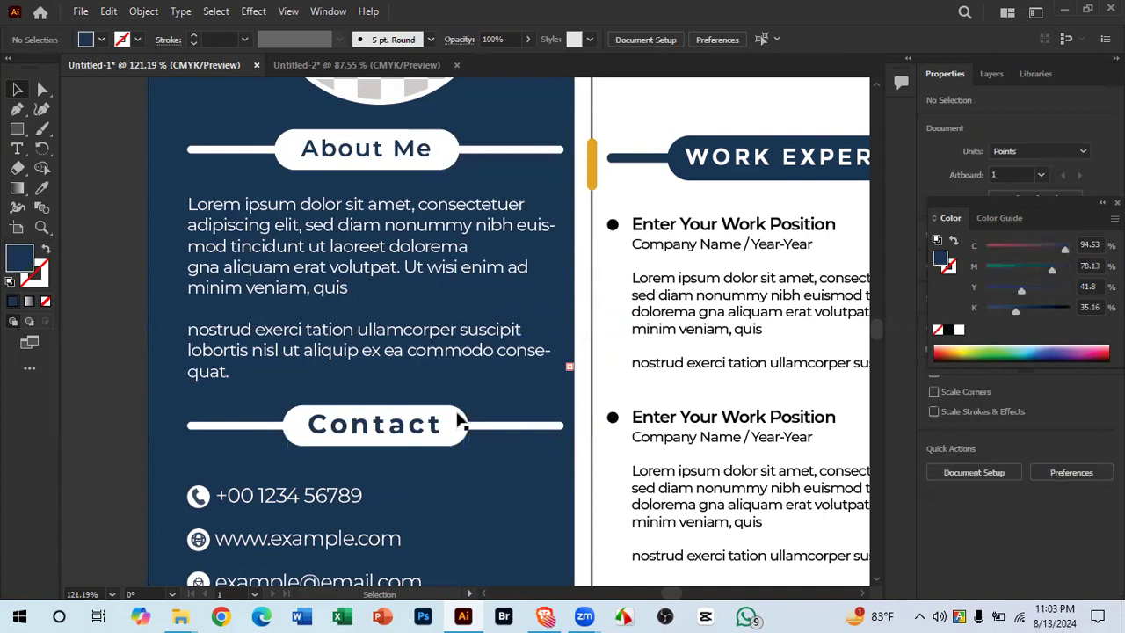
left_click(431, 425)
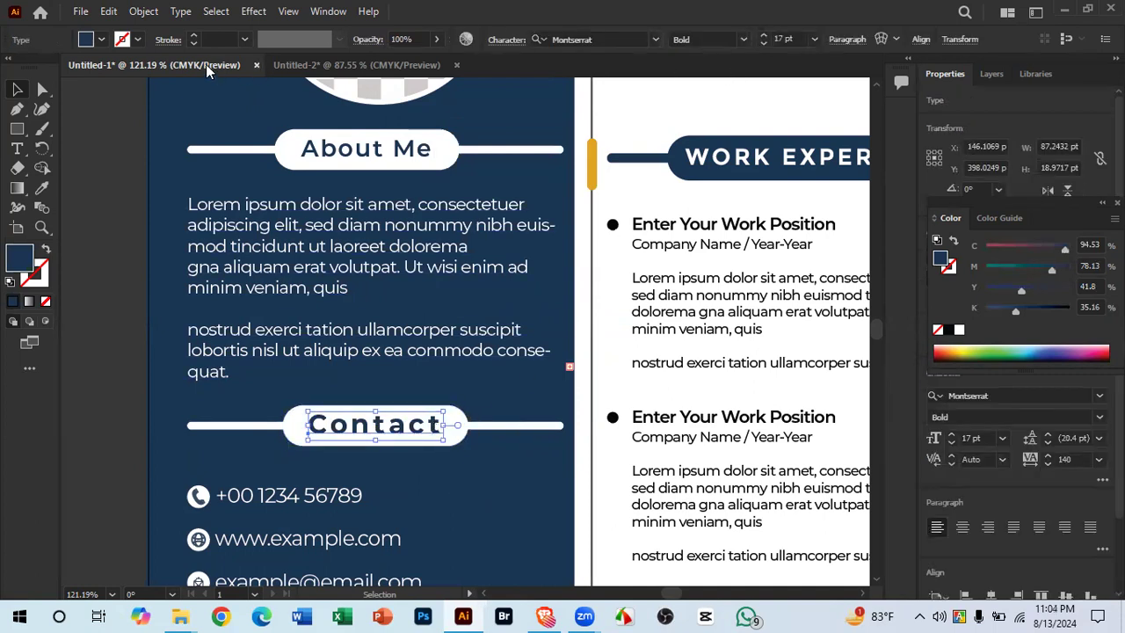
Step: Change the text of the duplicated About Me heading in Untitled-2 to "Contact"
left_click(335, 70)
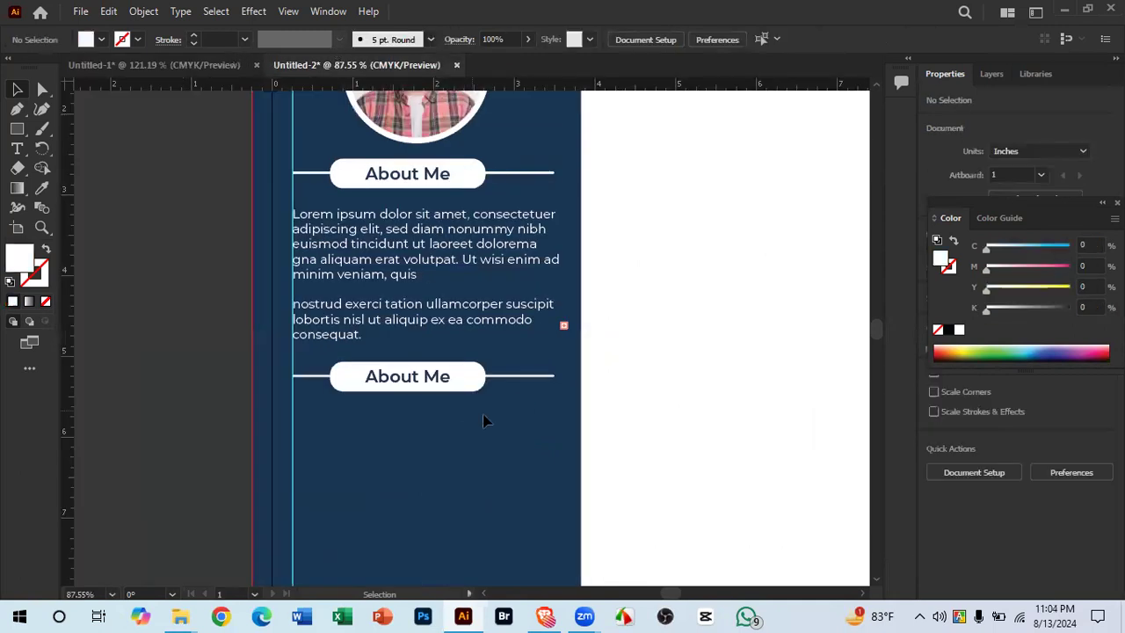
left_click_drag(454, 419, 455, 448)
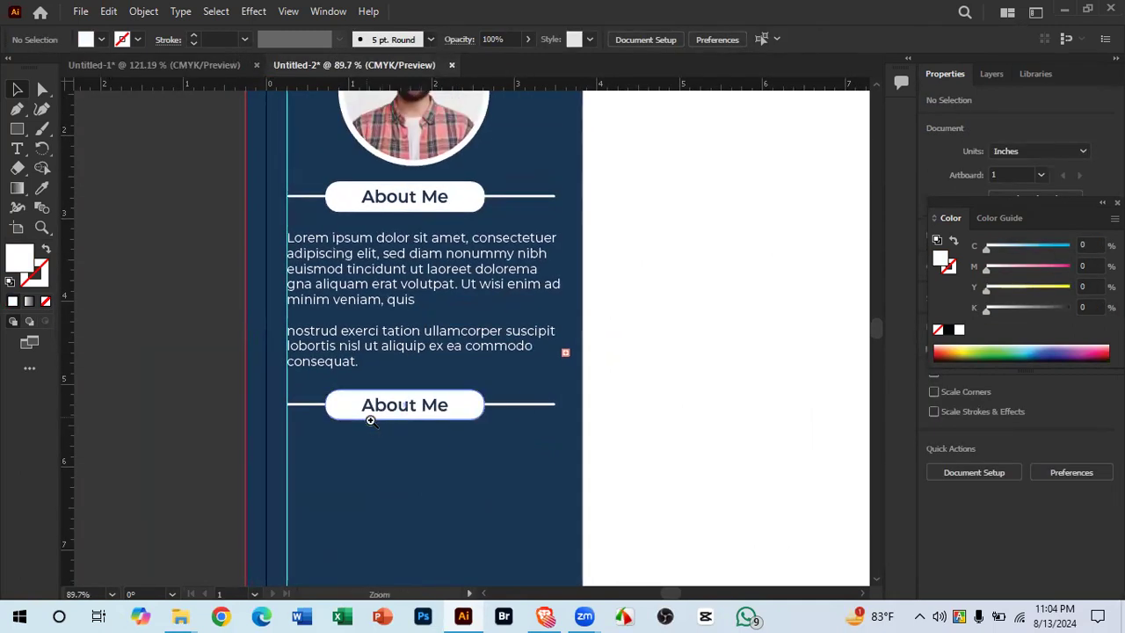
left_click_drag(370, 419, 454, 432)
left_click(446, 401)
double_click(445, 397)
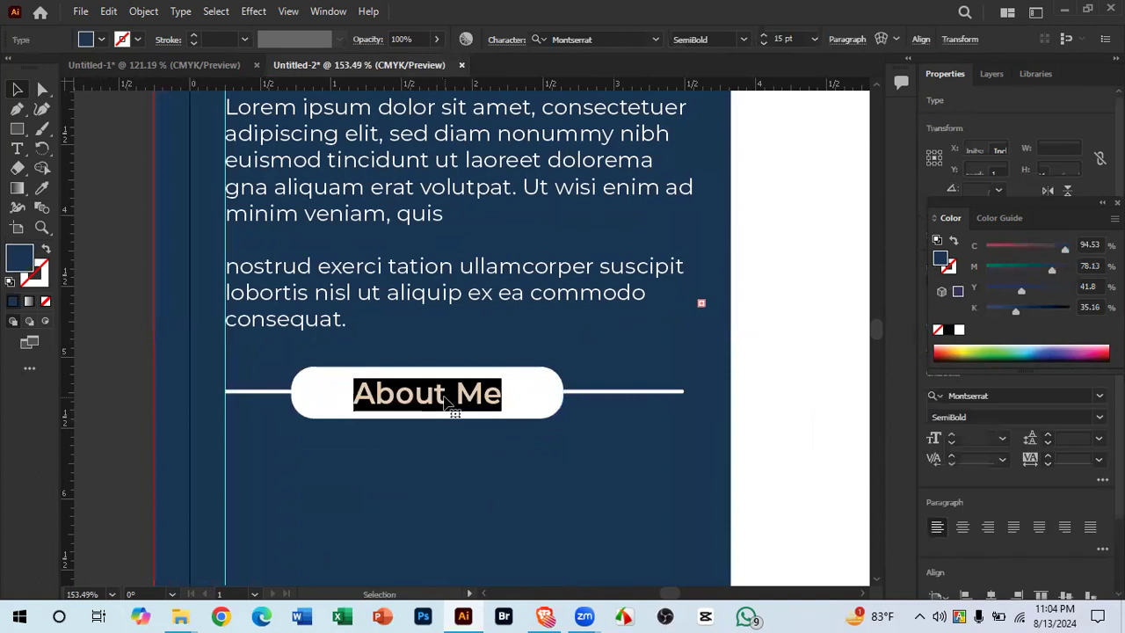
type("Contact")
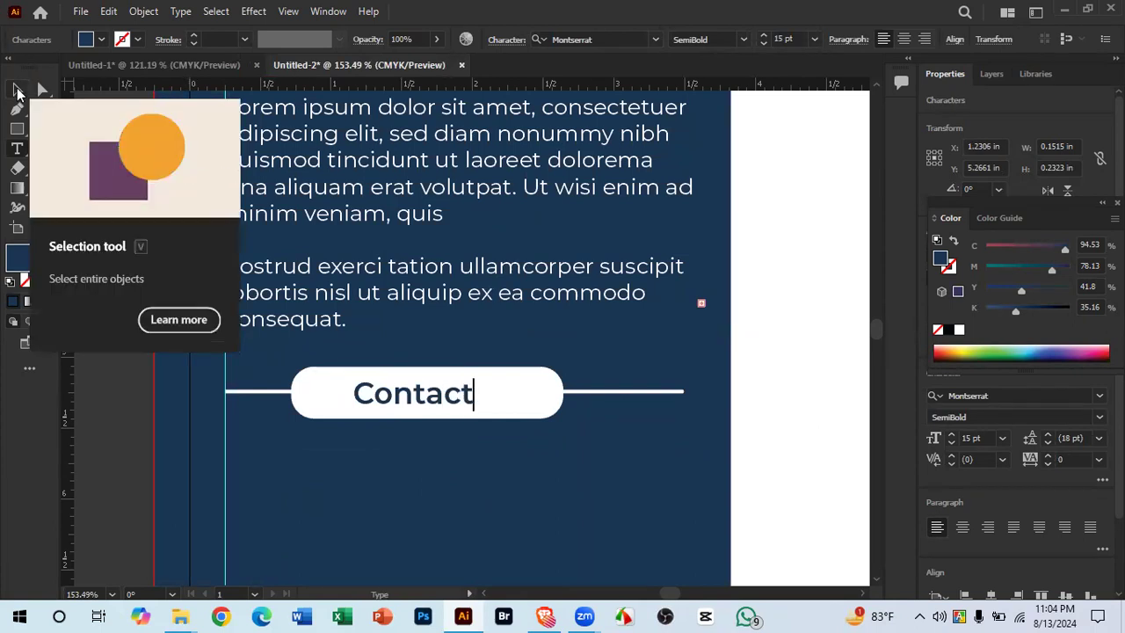
Step: Undo the Contact text change and the duplicated heading below the paragraph, then clear the selection
key("ctrl+z")
key("ctrl+z")
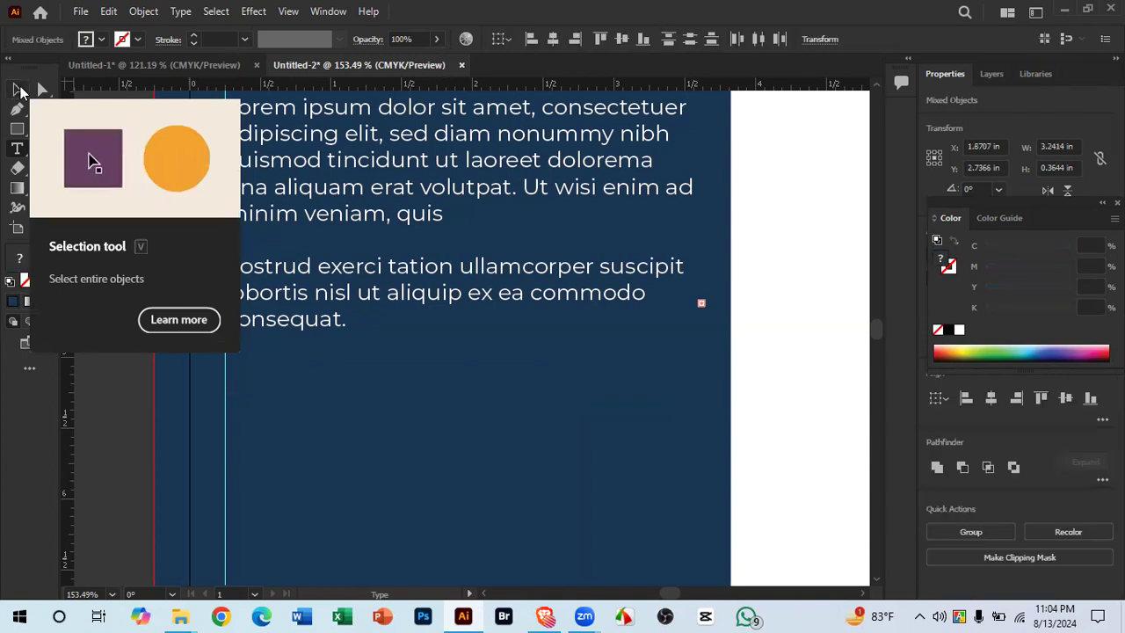
left_click(18, 90)
left_click(530, 351)
Step: Center-align the About Me text as a paragraph and align it horizontally centered with its pill and line
scroll(530, 352, "up", 5)
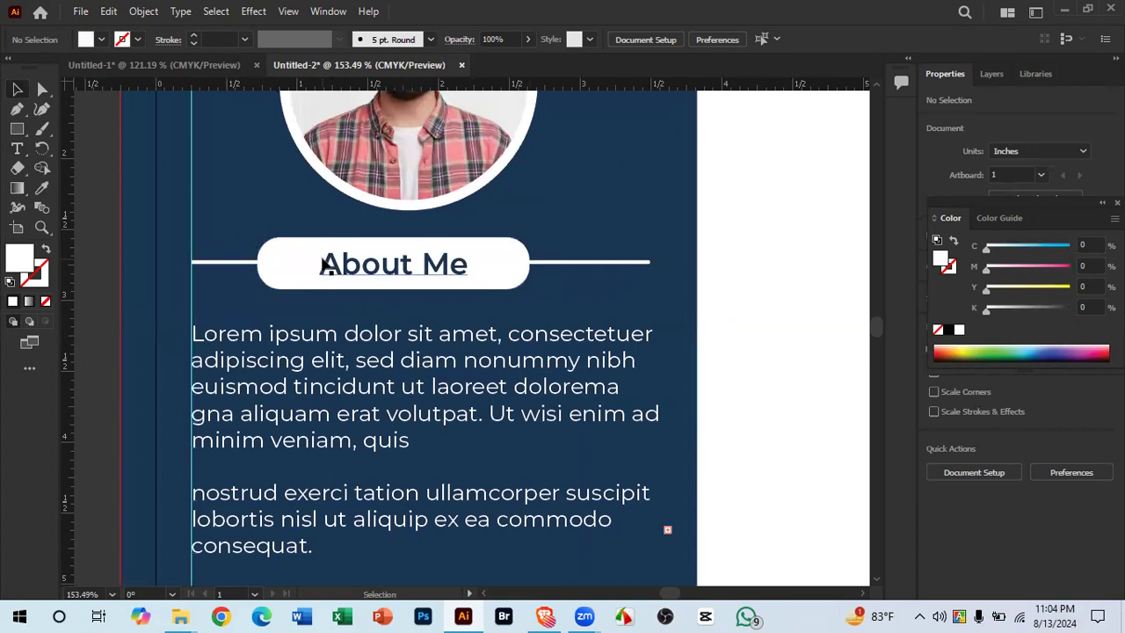
left_click(325, 266)
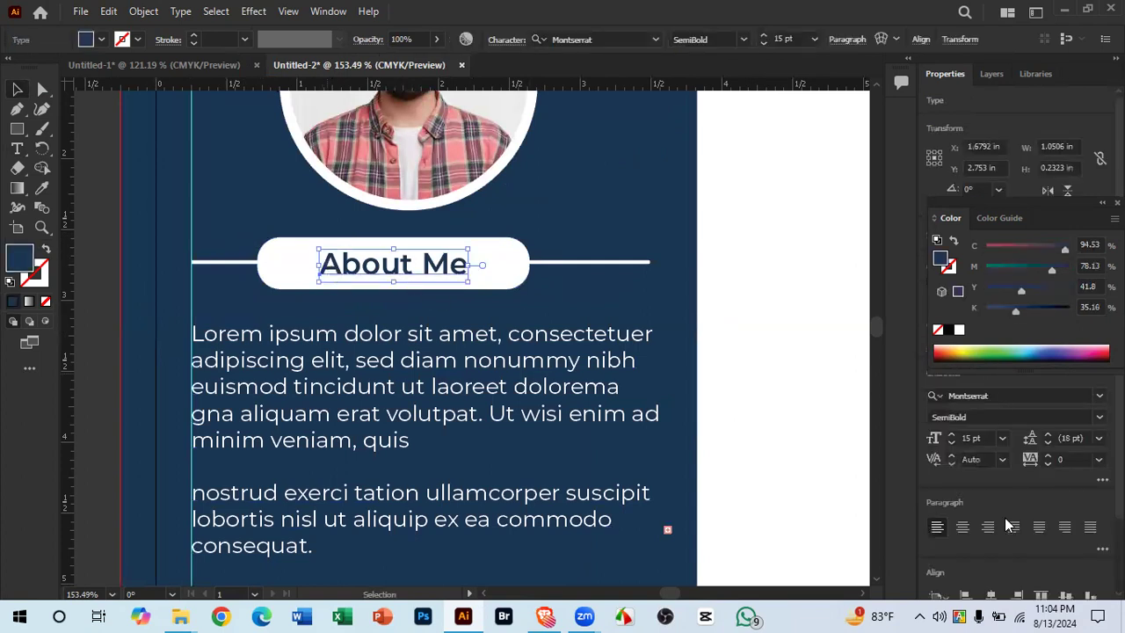
left_click(964, 529)
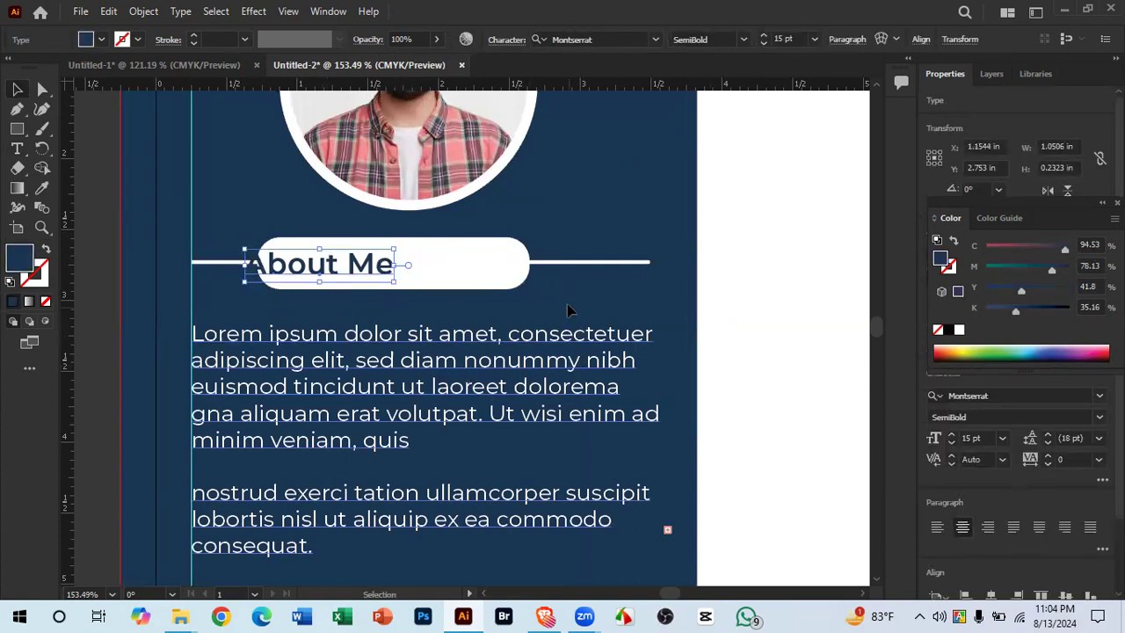
left_click(345, 240)
left_click_drag(313, 251, 313, 282)
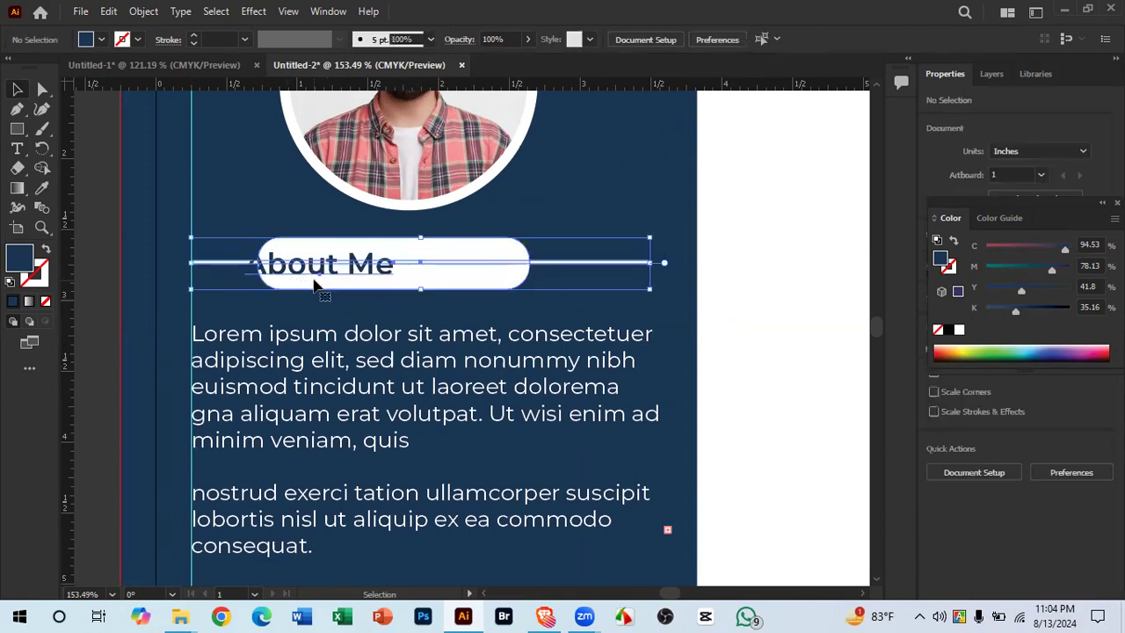
left_click(554, 40)
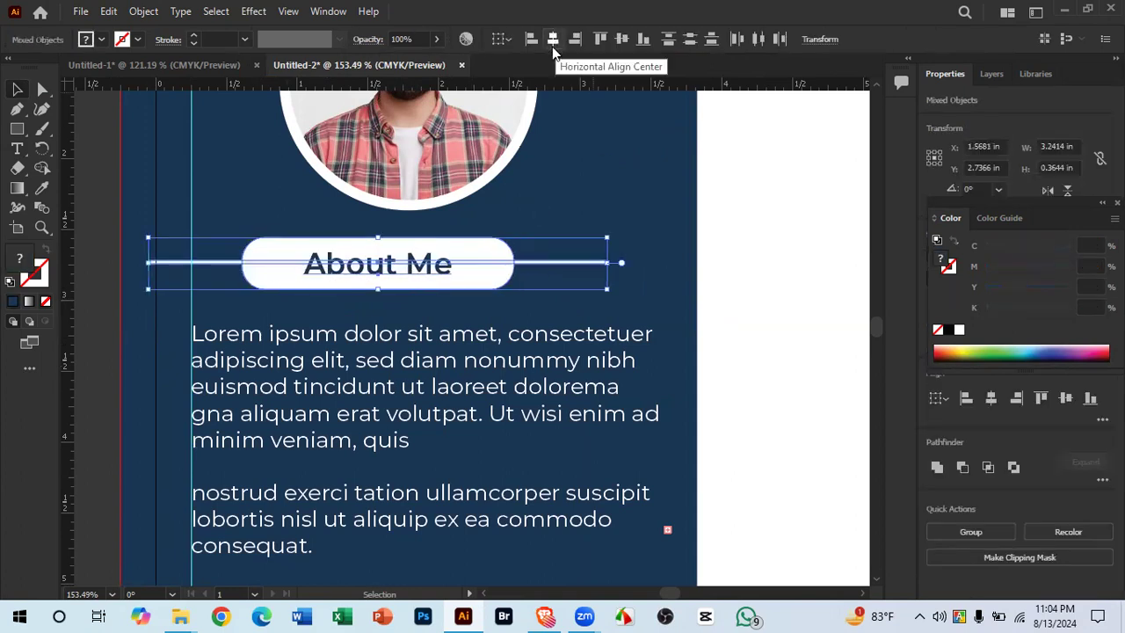
Step: Move the aligned About Me heading with its pill and line so the line starts exactly at the vertical margin guide
scroll(318, 279, "up", 1)
left_click_drag(363, 275, 414, 274)
left_click_drag(172, 265, 528, 279)
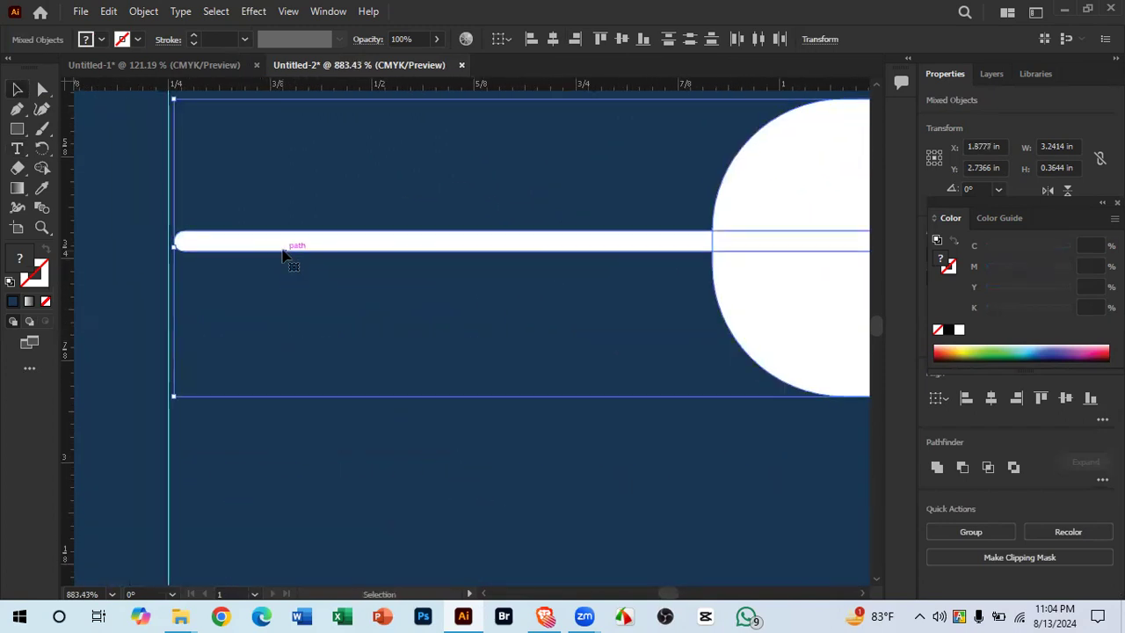
key("Left")
key("Left")
key("Left")
key("Left")
key("Left")
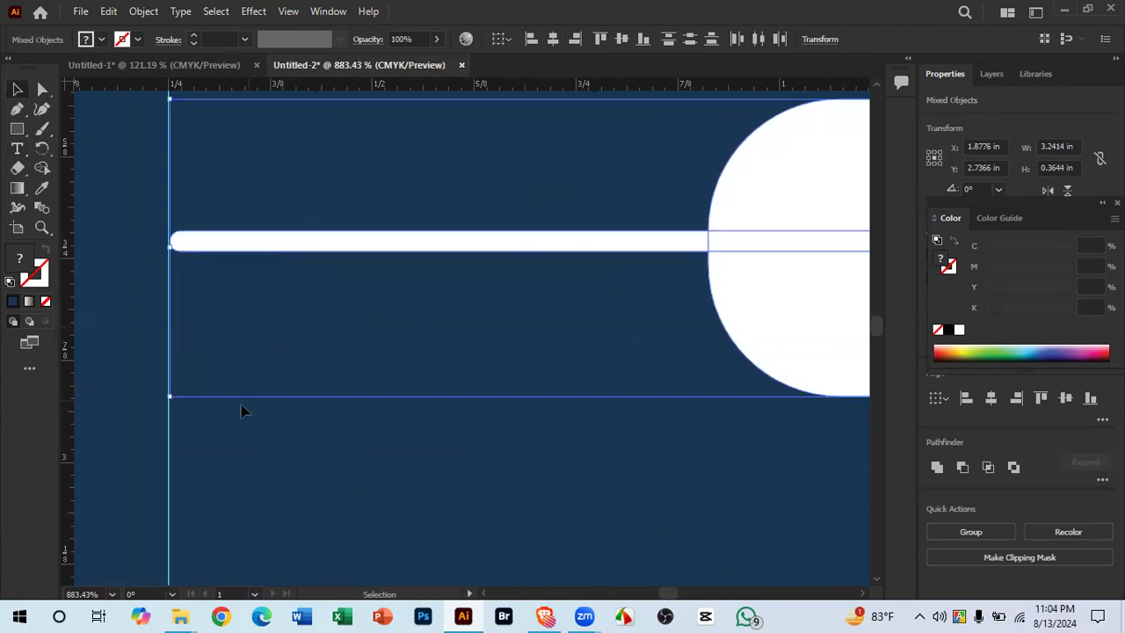
left_click(433, 442)
left_click_drag(505, 441, 305, 446)
left_click_drag(430, 347, 303, 172)
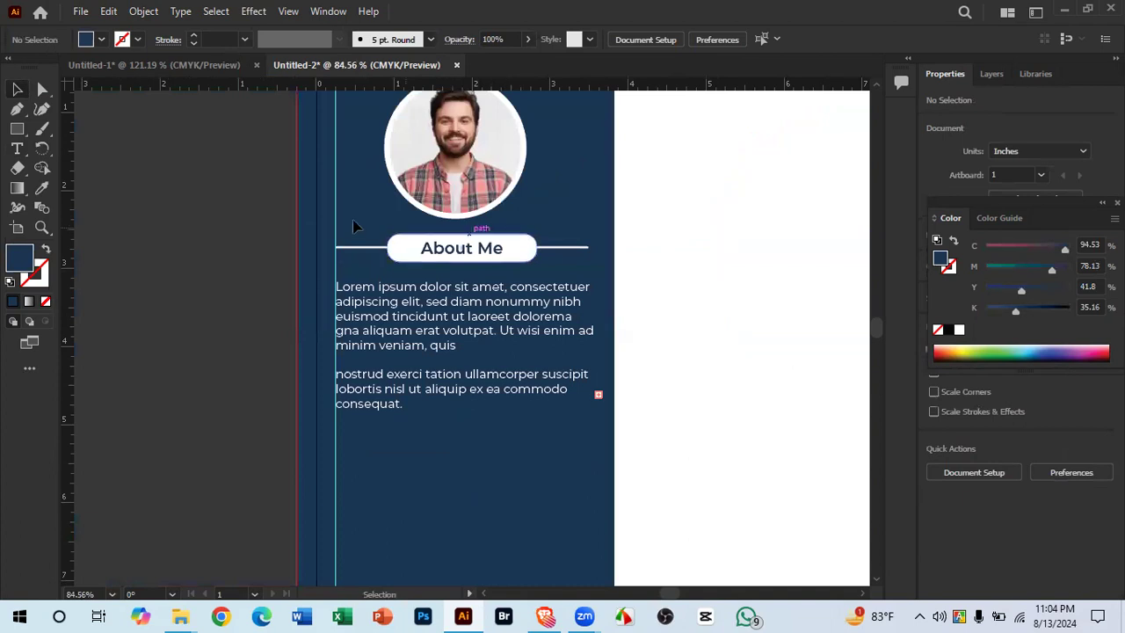
Step: Duplicate the About Me heading with its pill and line straight down below the paragraph, to about Y 5.25 in
left_click_drag(477, 253, 479, 257)
scroll(479, 255, "down", 2)
left_click_drag(479, 215, 459, 409)
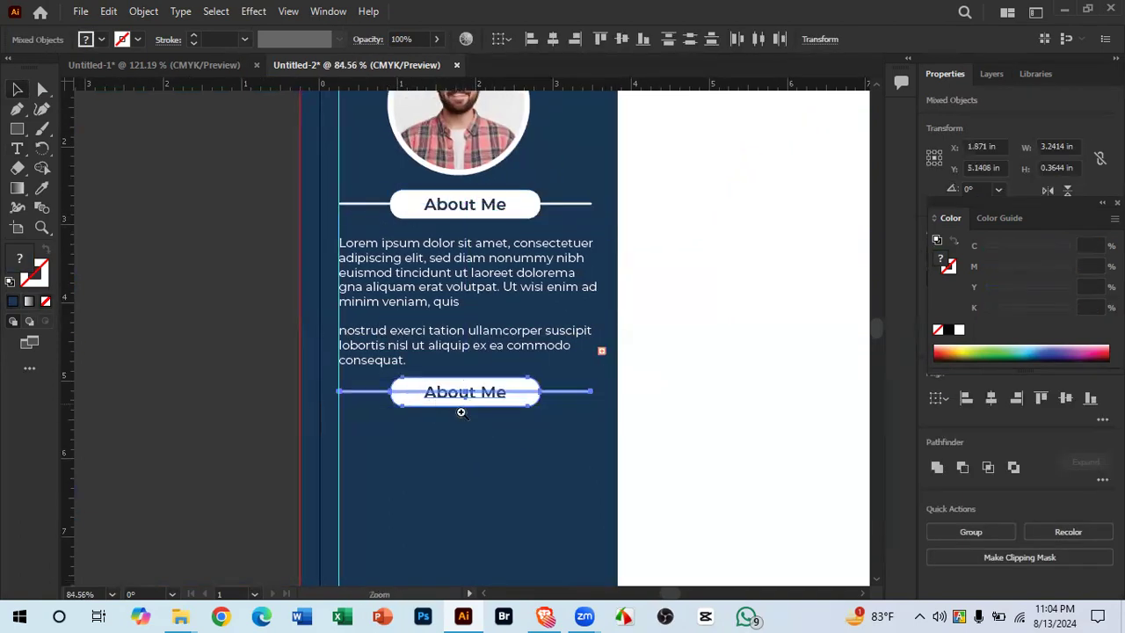
scroll(459, 409, "up", 3)
scroll(500, 424, "down", 1)
left_click_drag(507, 376, 512, 382)
scroll(458, 392, "down", 3)
left_click(462, 457)
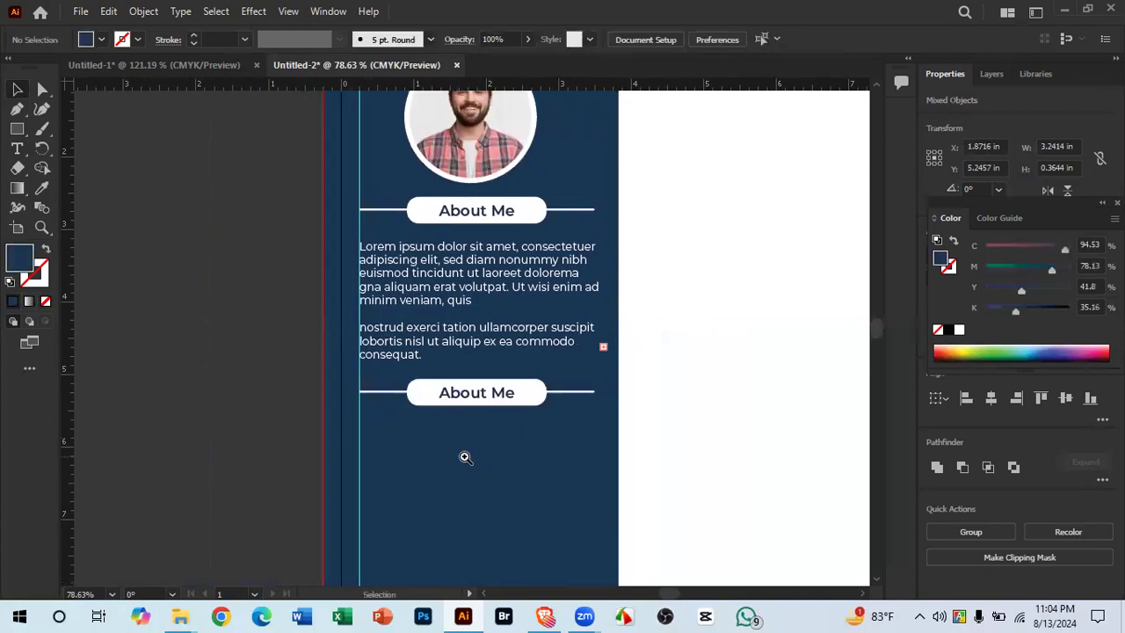
Step: Replace the text of the lower About Me heading with "Contact" and deselect it
scroll(464, 456, "up", 5)
double_click(462, 390)
key("ctrl+a")
type("Contact")
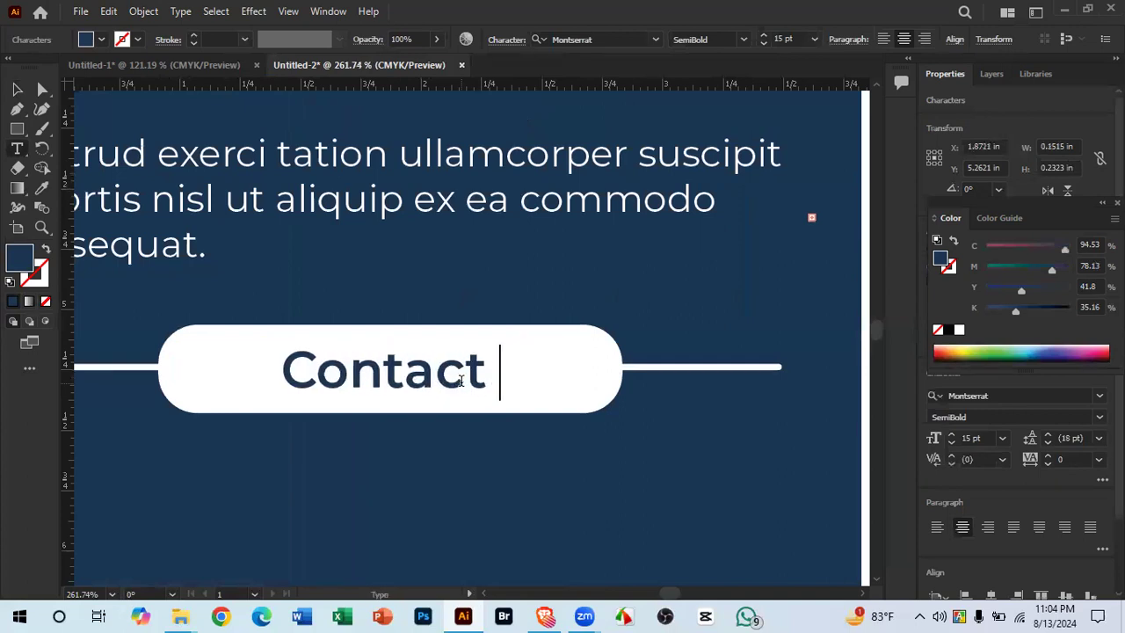
key("BackSpace")
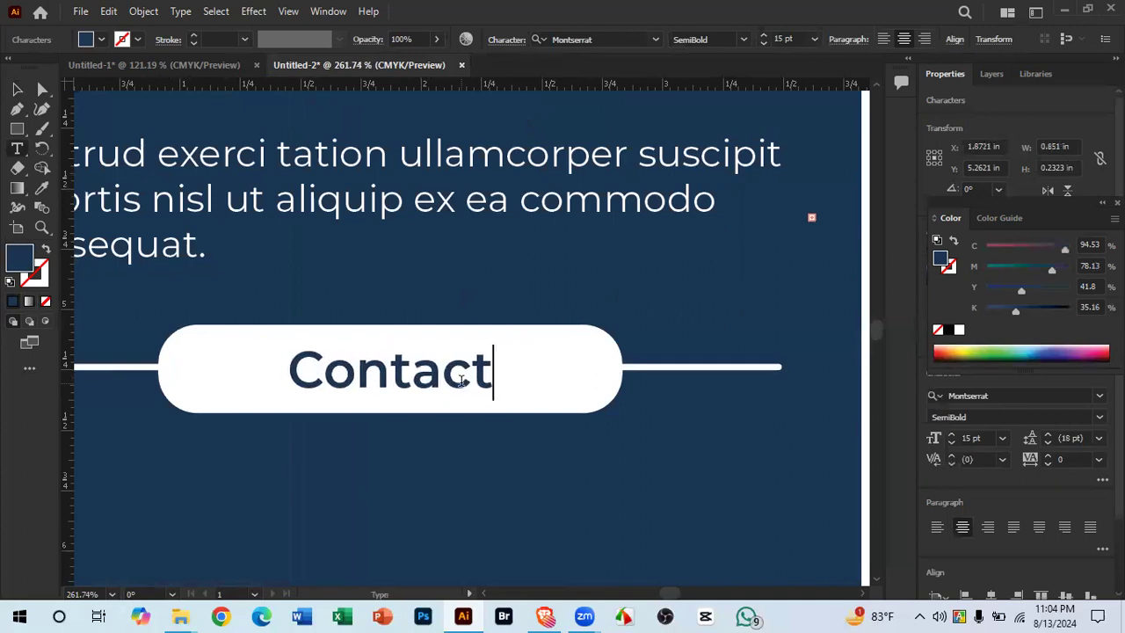
left_click(15, 90)
scroll(434, 469, "down", 3, "alt")
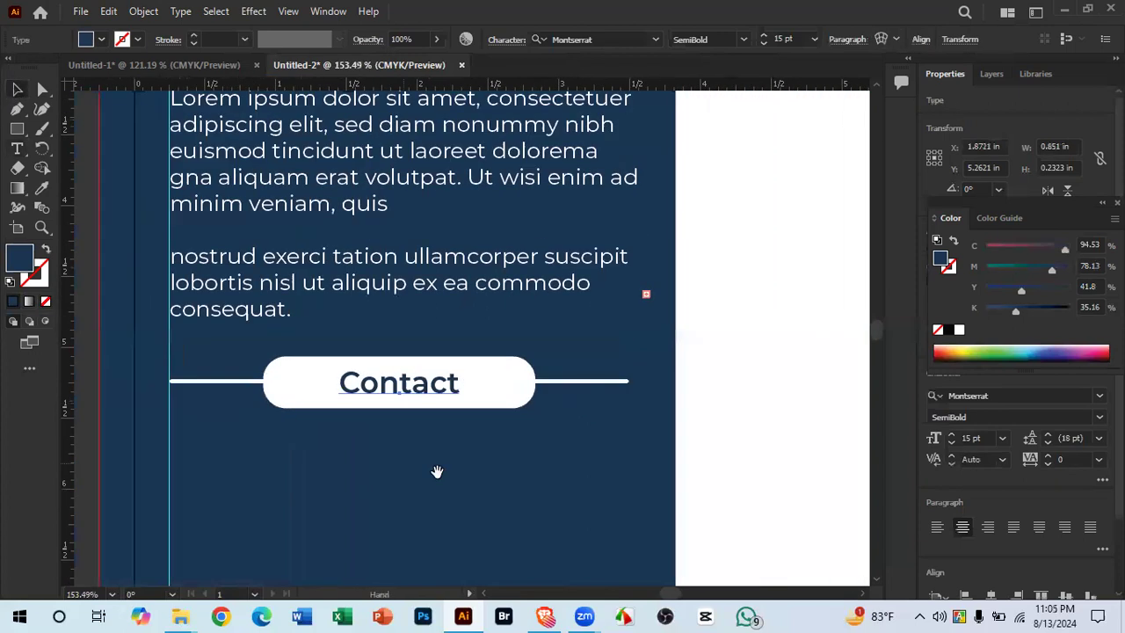
scroll(434, 469, "down", 2)
left_click(420, 396)
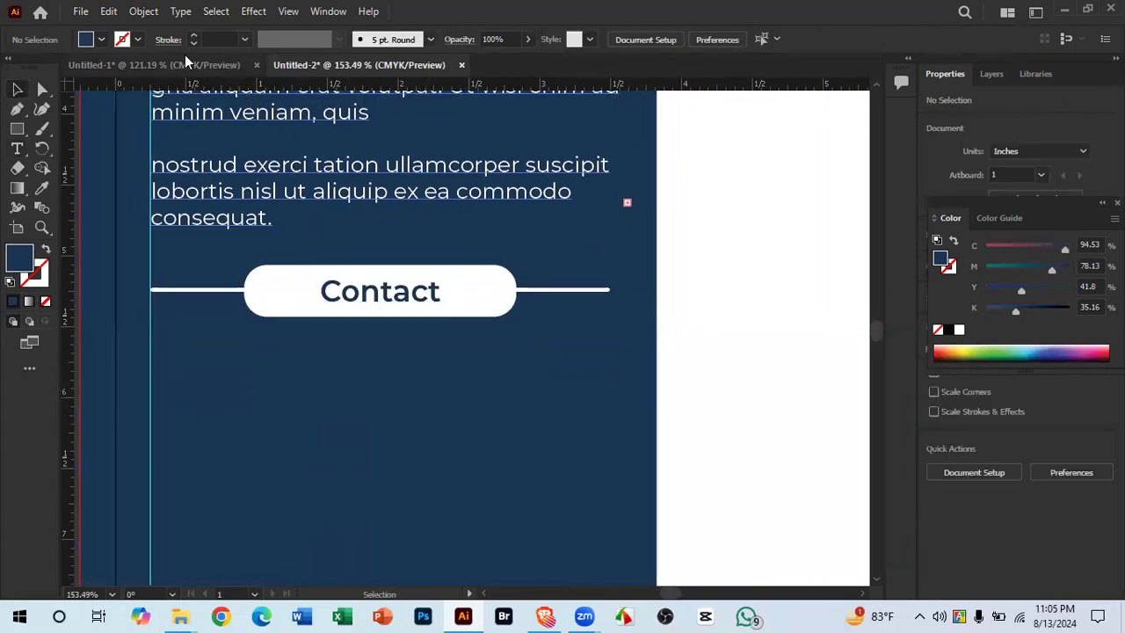
Step: Examine the contact entries and their icons below the Contact heading in the reference résumé in Untitled-1
left_click(184, 60)
scroll(488, 420, "down", 1, "alt")
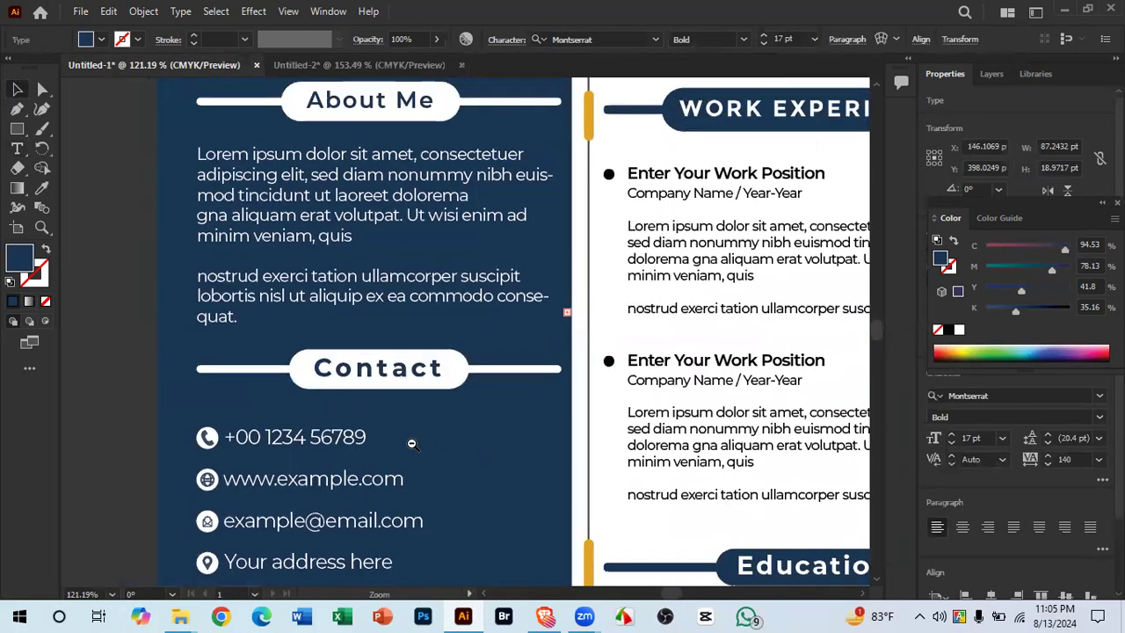
scroll(409, 439, "down", 3)
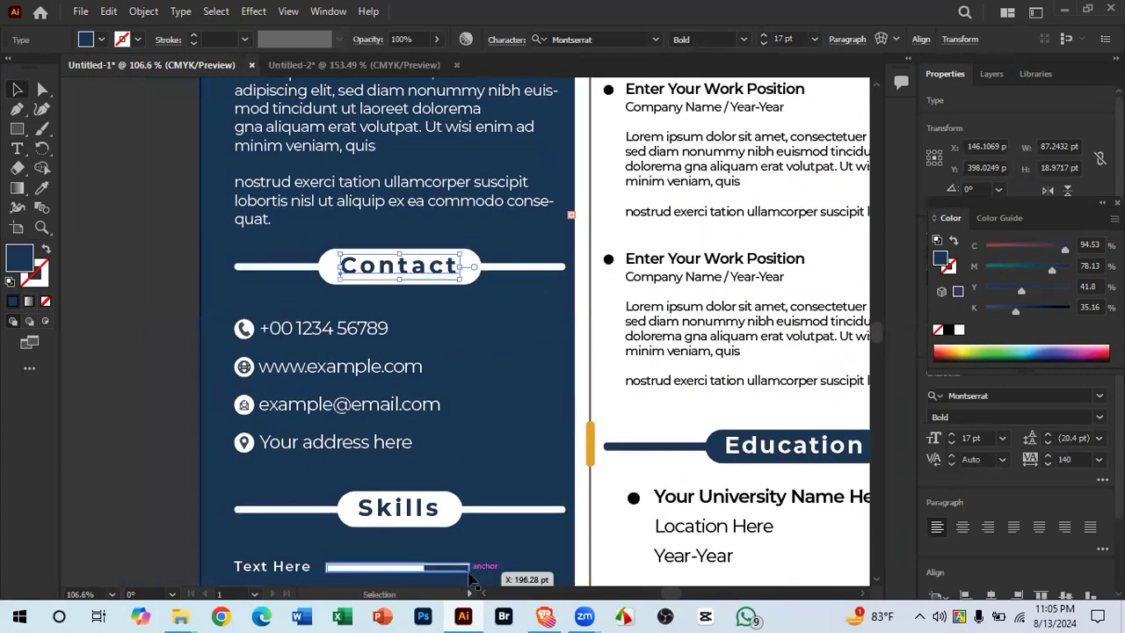
Step: Switch to the browser, open Freepik in a new tab and search its assets for "contact icon"
key("alt+Tab")
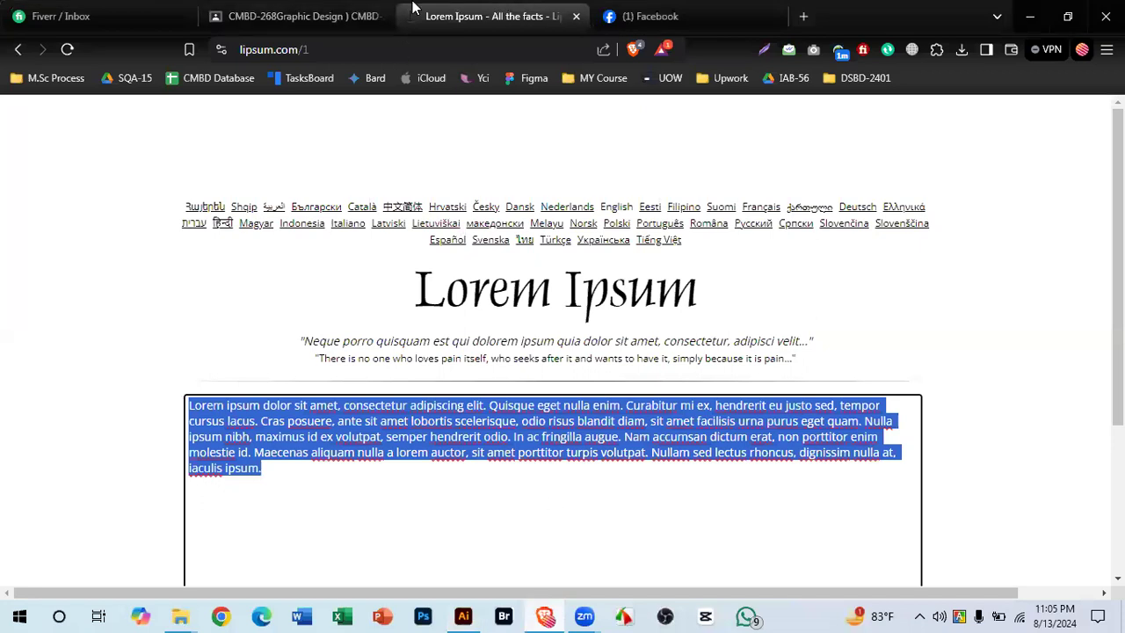
left_click(809, 18)
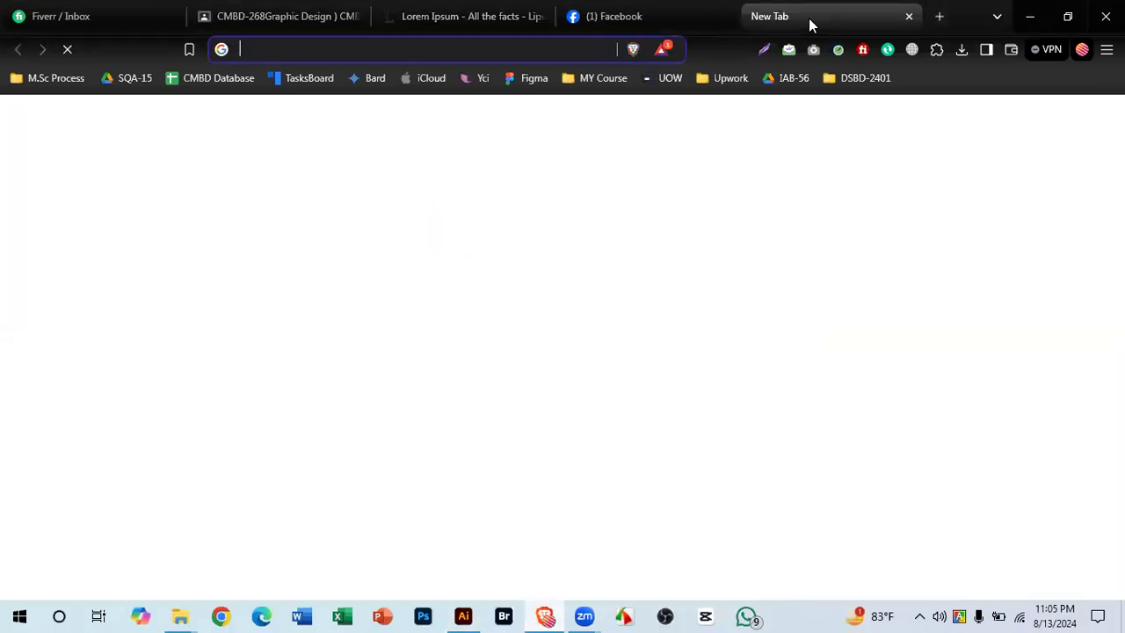
type("fre")
key("Return")
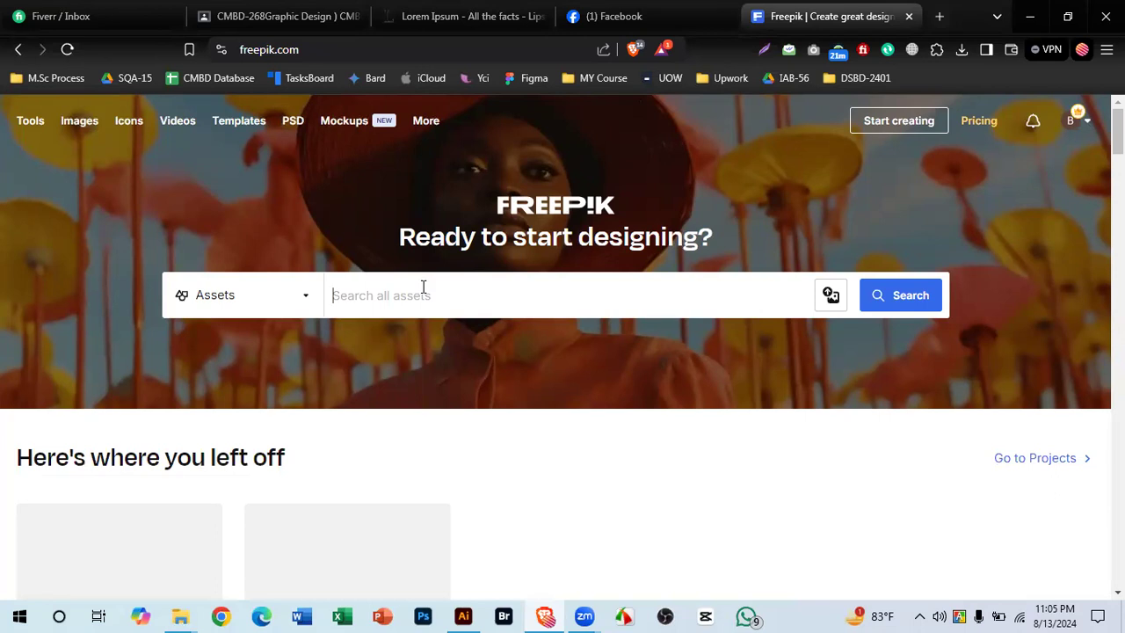
type("contact icon")
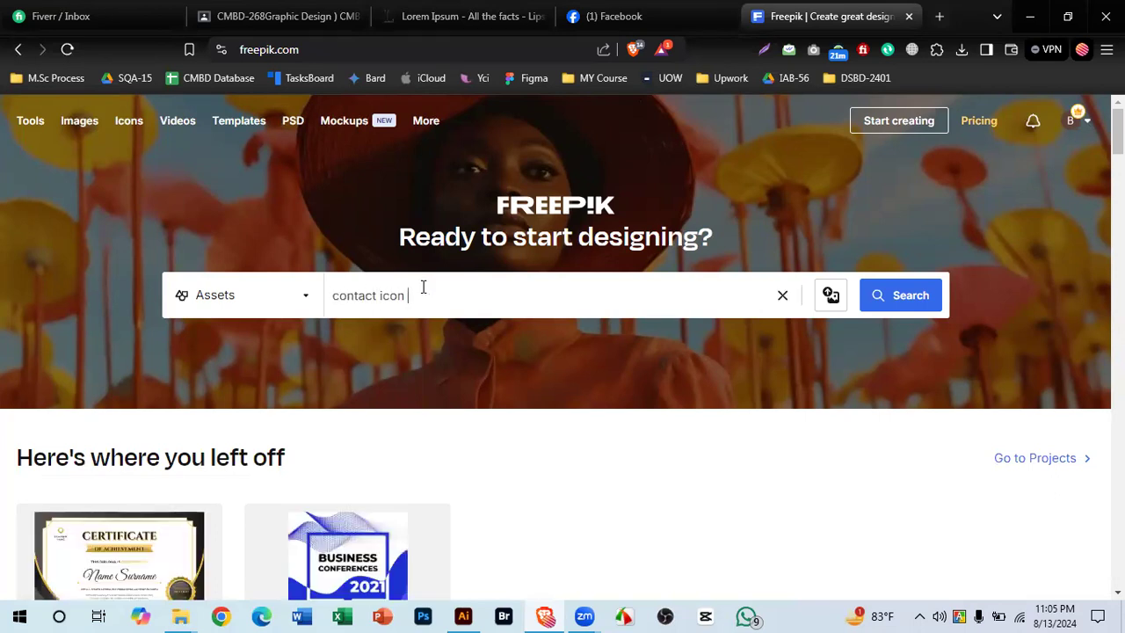
key("Return")
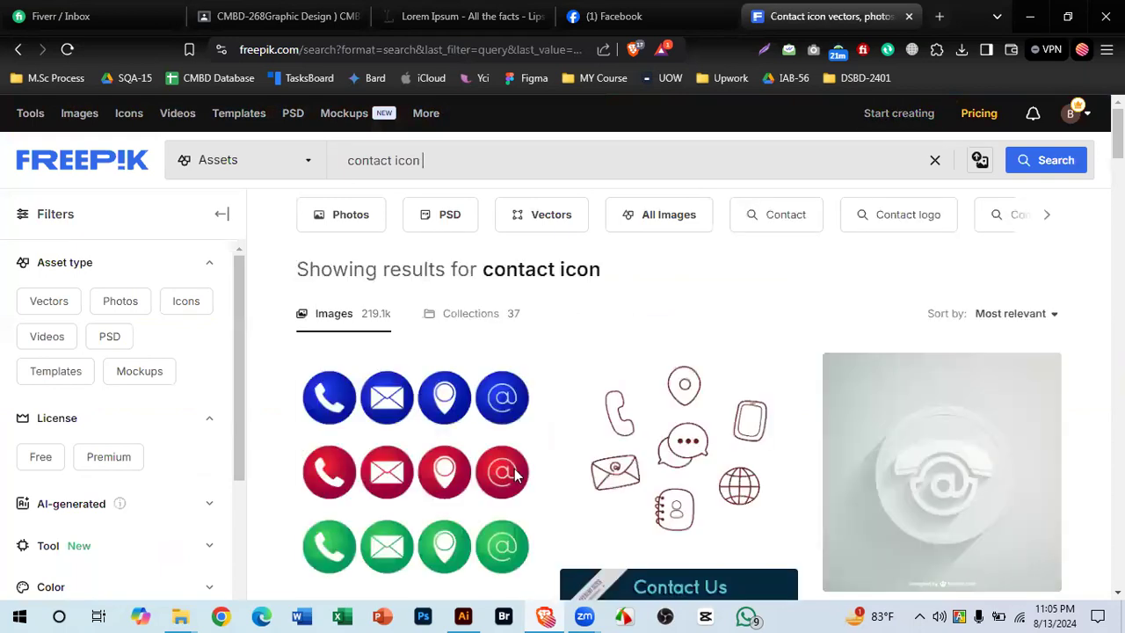
Step: Look through the Freepik results for a contact icon set suited to the résumé
scroll(516, 474, "down", 5)
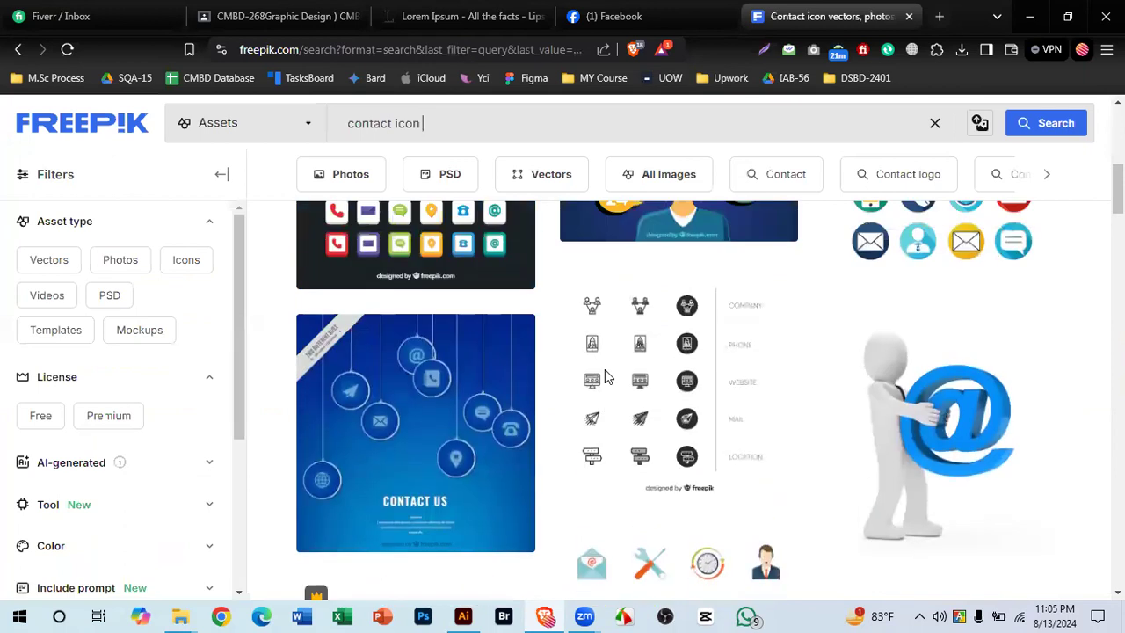
scroll(684, 387, "down", 2)
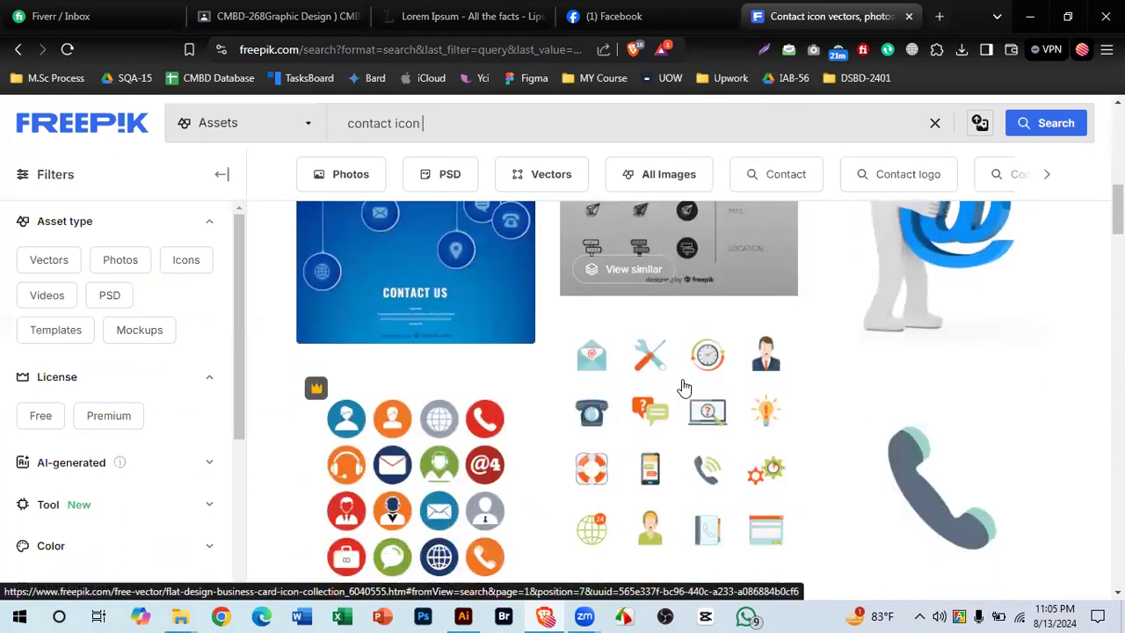
scroll(684, 387, "down", 1)
scroll(685, 326, "down", 2)
scroll(687, 328, "up", 2)
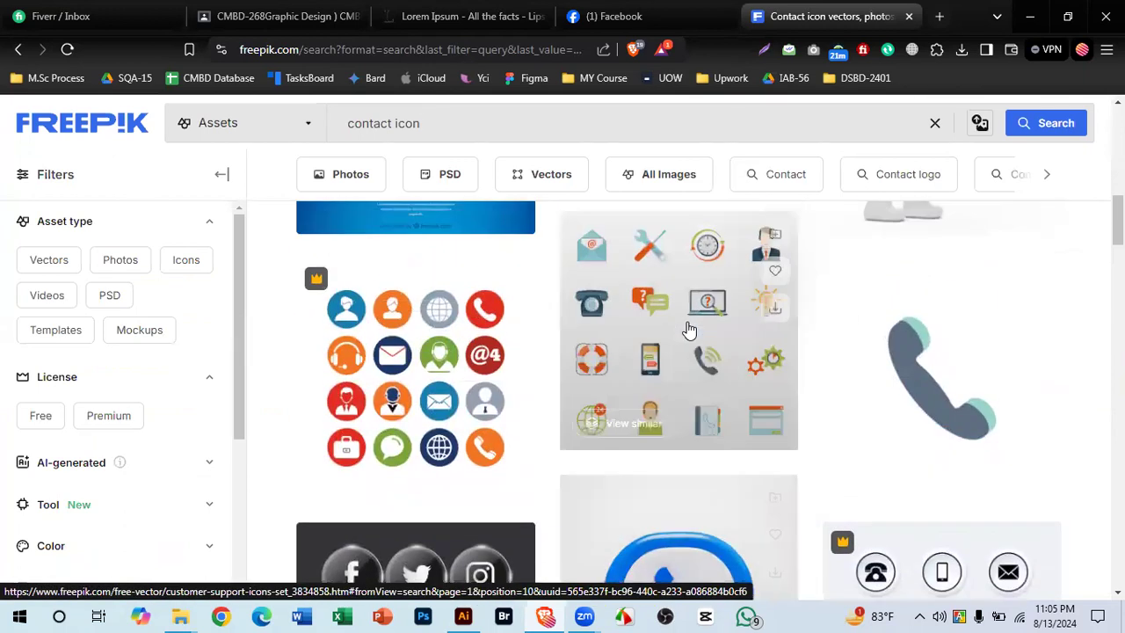
scroll(689, 330, "up", 3)
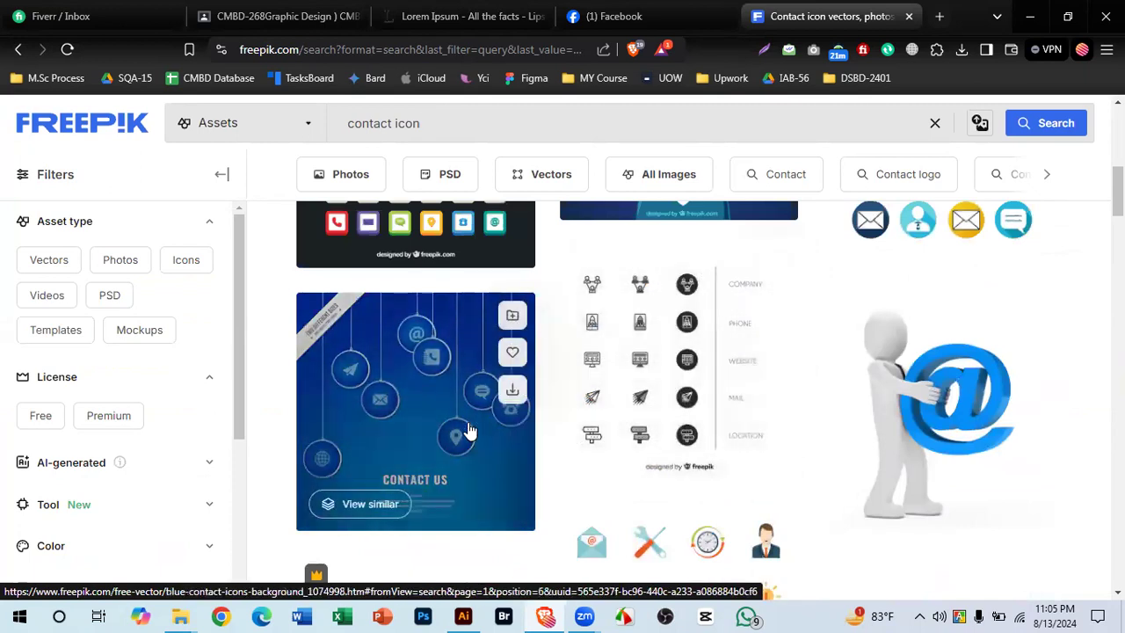
Step: Return to Illustrator and copy the four contact entries with their icons from Untitled-1 into Untitled-2
left_click(463, 616)
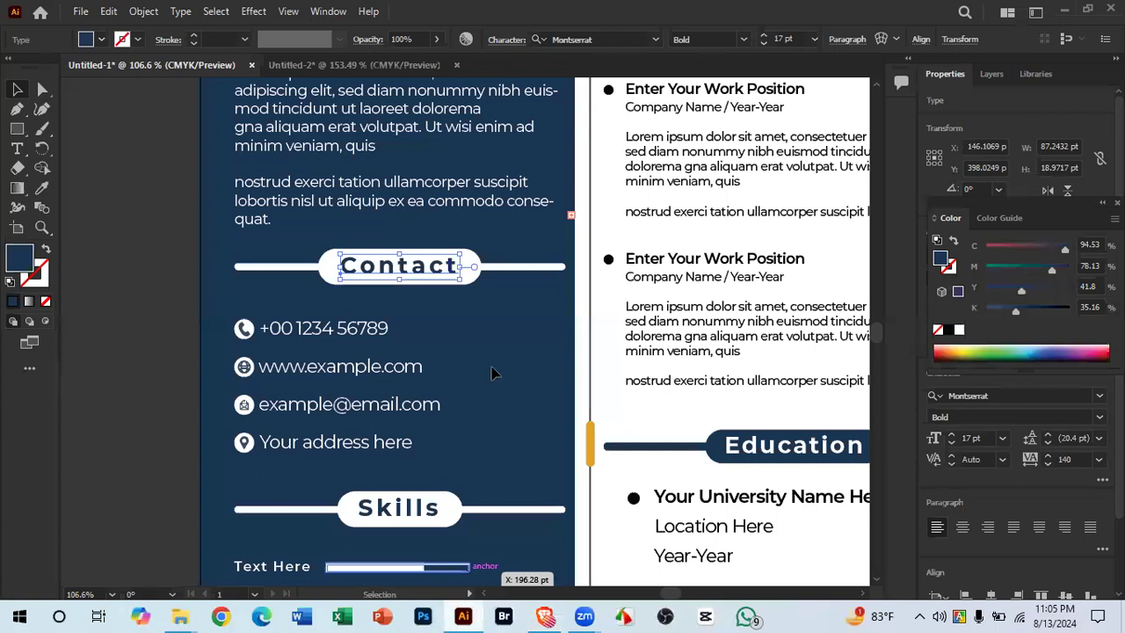
left_click(219, 309)
left_click_drag(227, 310, 344, 364)
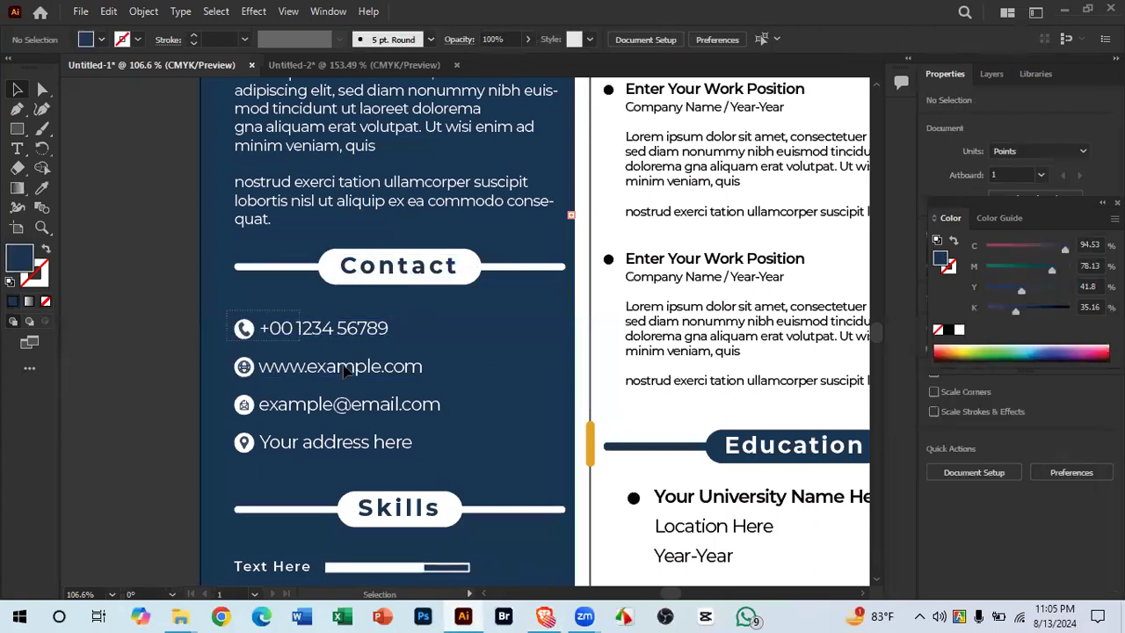
left_click_drag(432, 462, 433, 463)
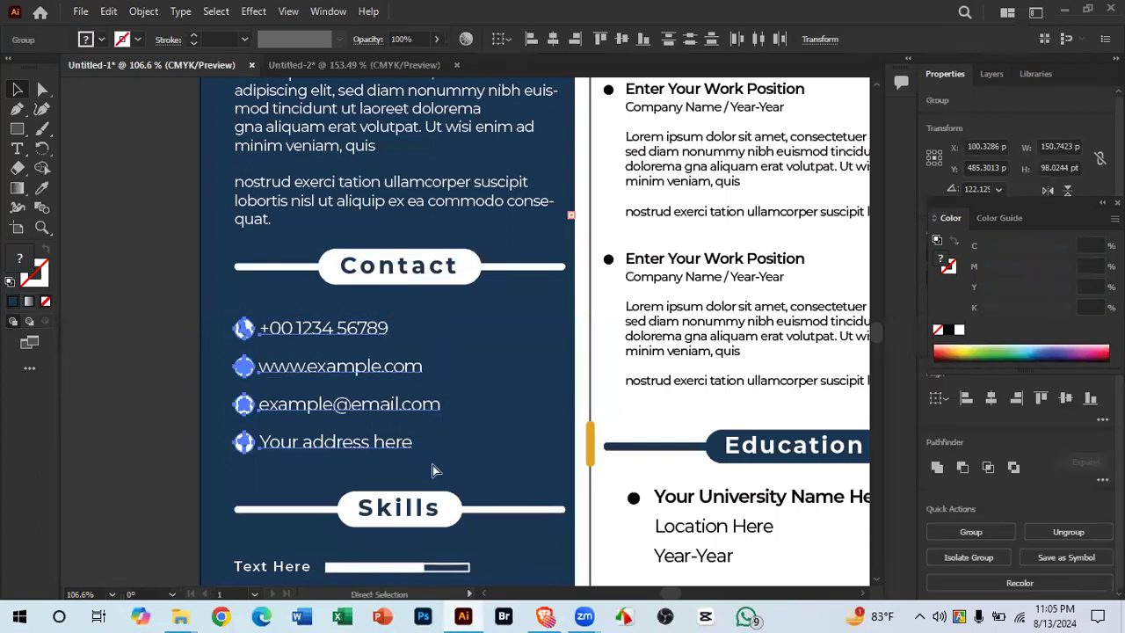
left_click(328, 65)
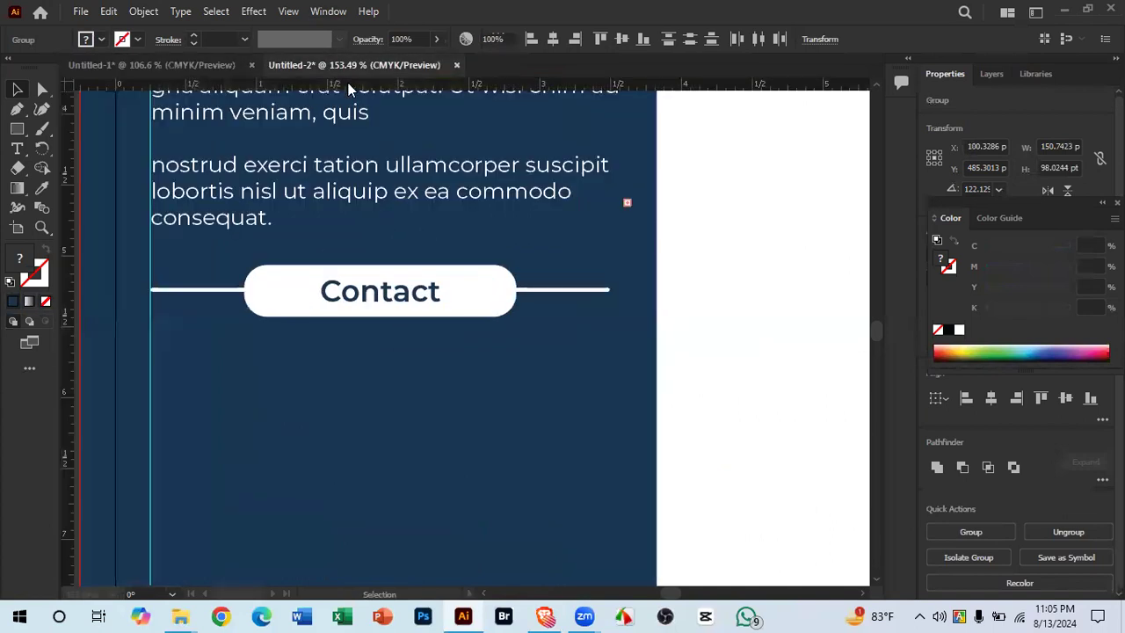
key("ctrl+v")
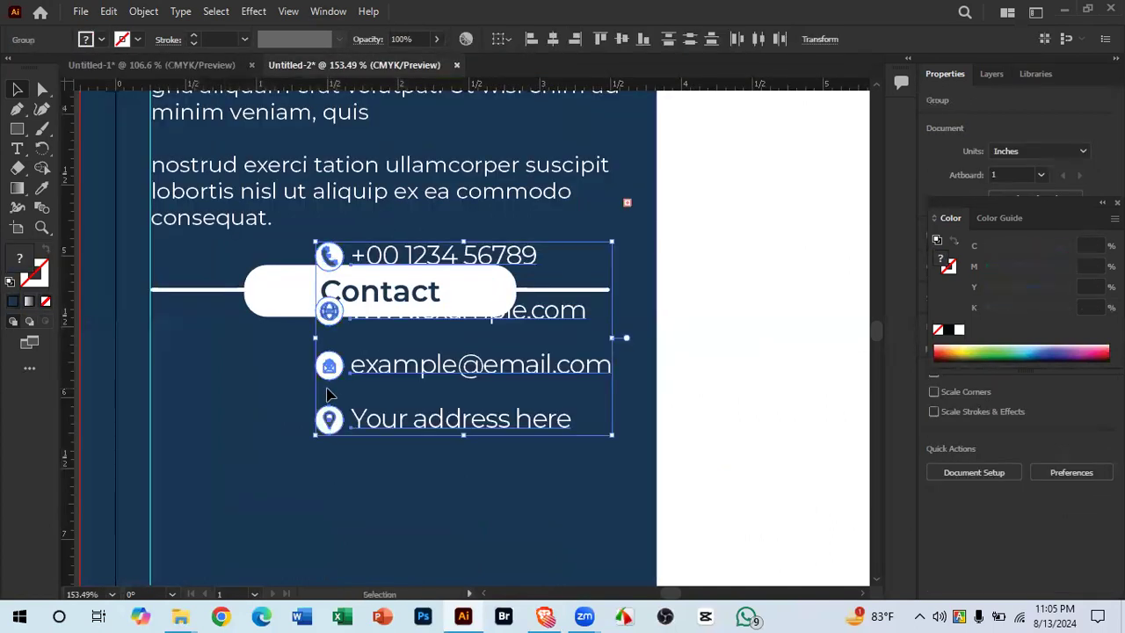
Step: Position the pasted contact list below the Contact heading with its icons against the vertical guide, at about X 1.30 in, Y 6.46 in
scroll(512, 384, "down", 1)
left_click_drag(507, 315, 356, 349)
scroll(370, 423, "down", 3)
scroll(298, 336, "up", 2)
left_click_drag(216, 305, 742, 389)
left_click_drag(125, 301, 323, 362)
left_click_drag(381, 374, 256, 364)
left_click_drag(752, 441, 602, 375)
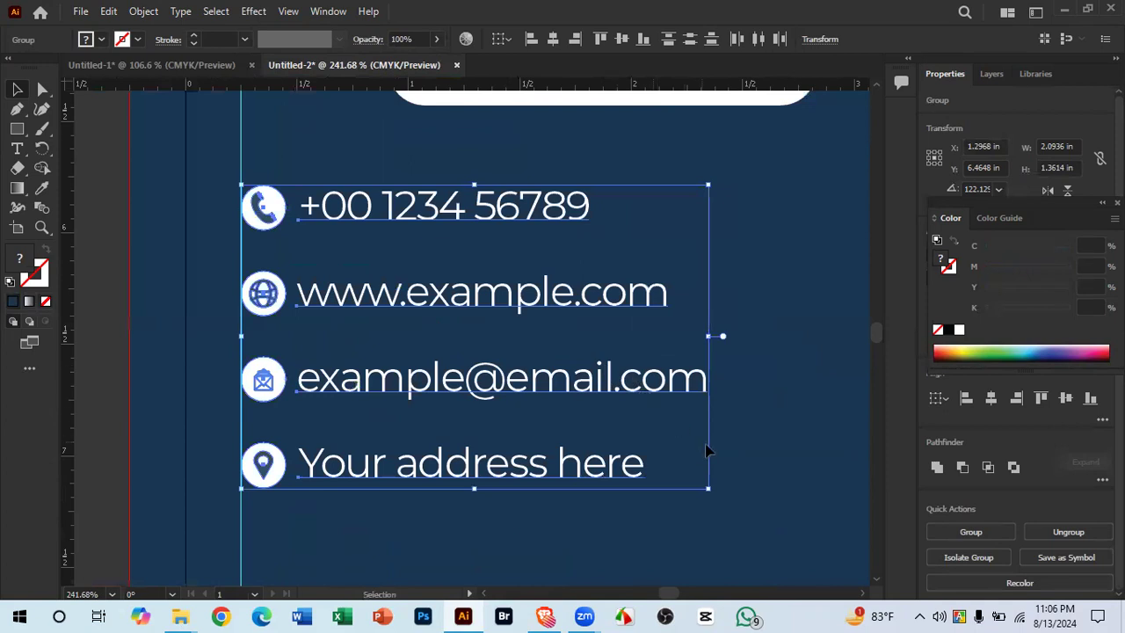
left_click(787, 450)
scroll(710, 434, "down", 3)
scroll(569, 393, "right", 2)
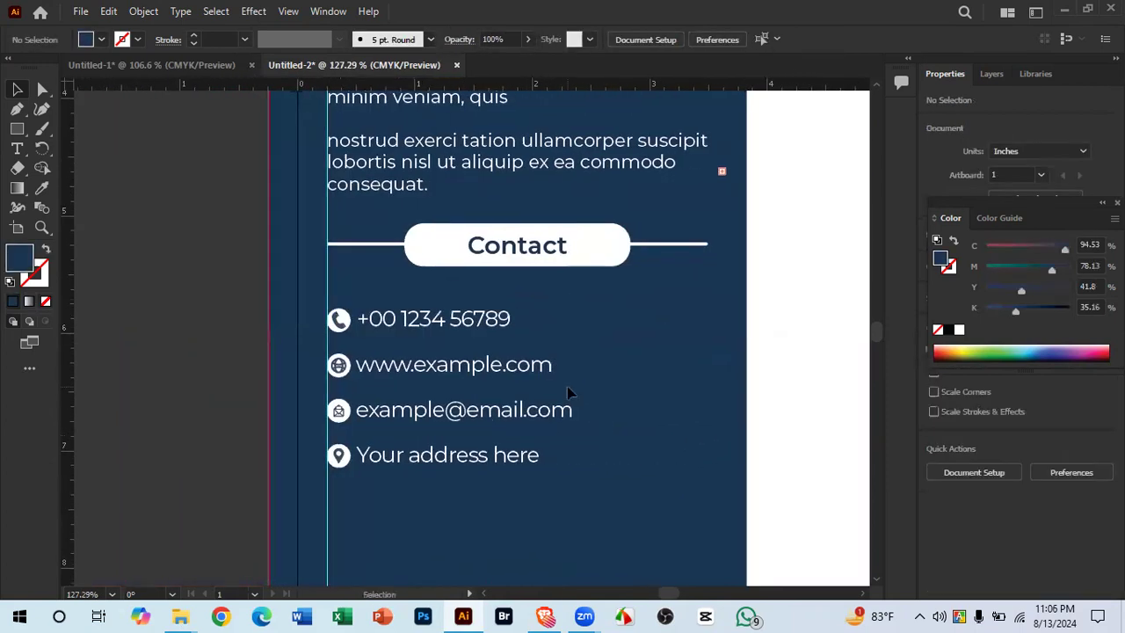
Step: Ungroup the website entry in the contact list to separate its globe icon from its text
left_click(501, 361)
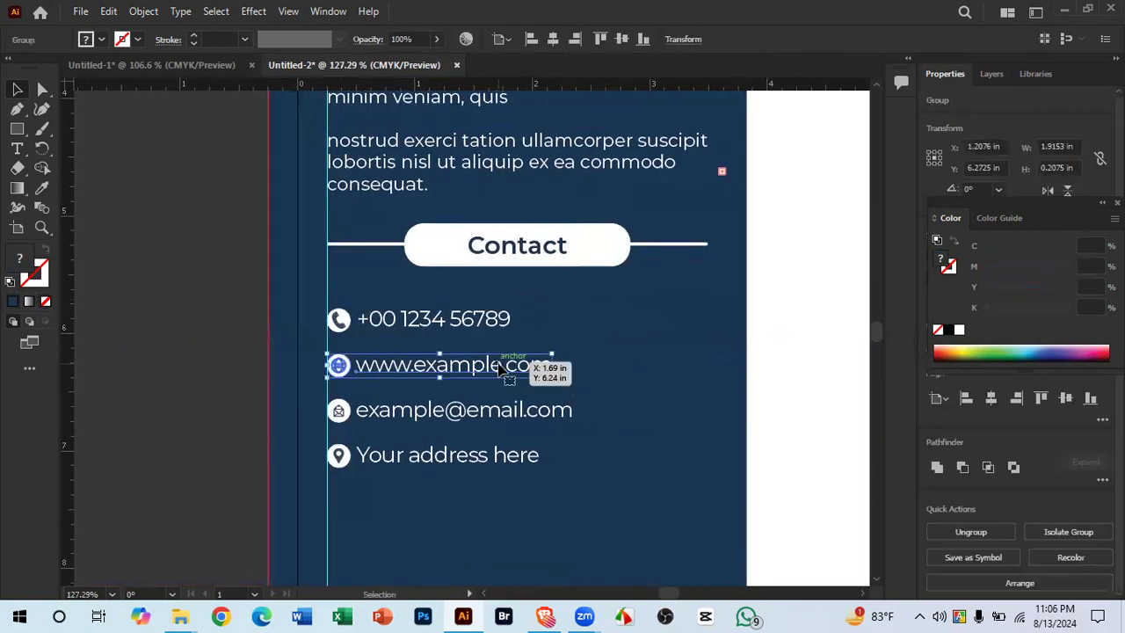
right_click(499, 360)
left_click(546, 213)
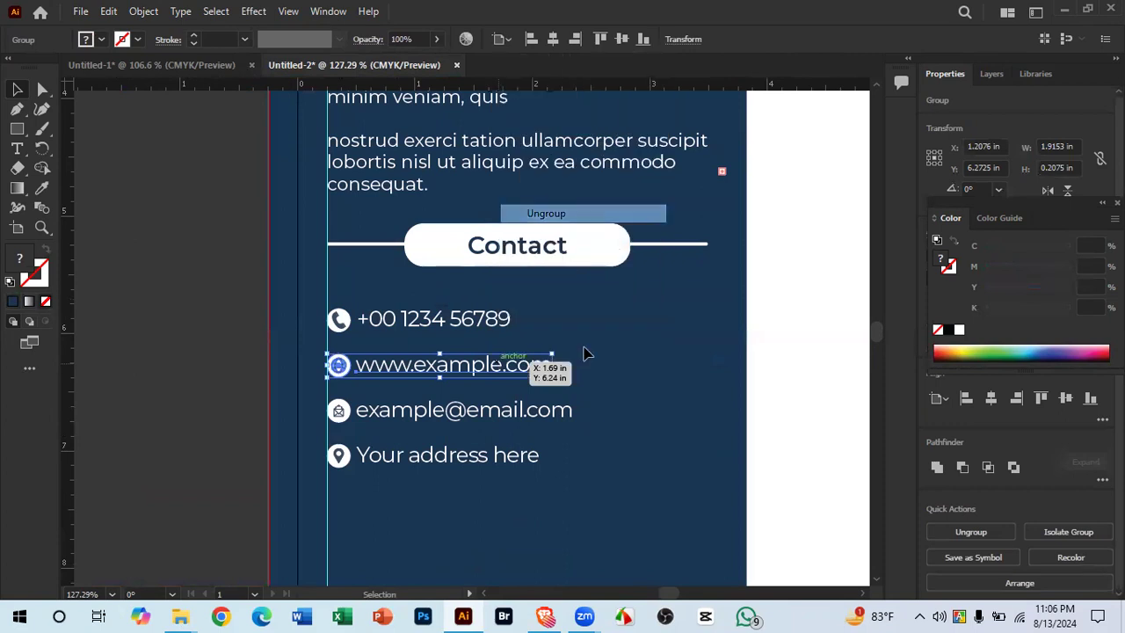
Step: Compare the type settings of the website entry in the contact list with those of the About Me paragraph
left_click(489, 371)
left_click(488, 371)
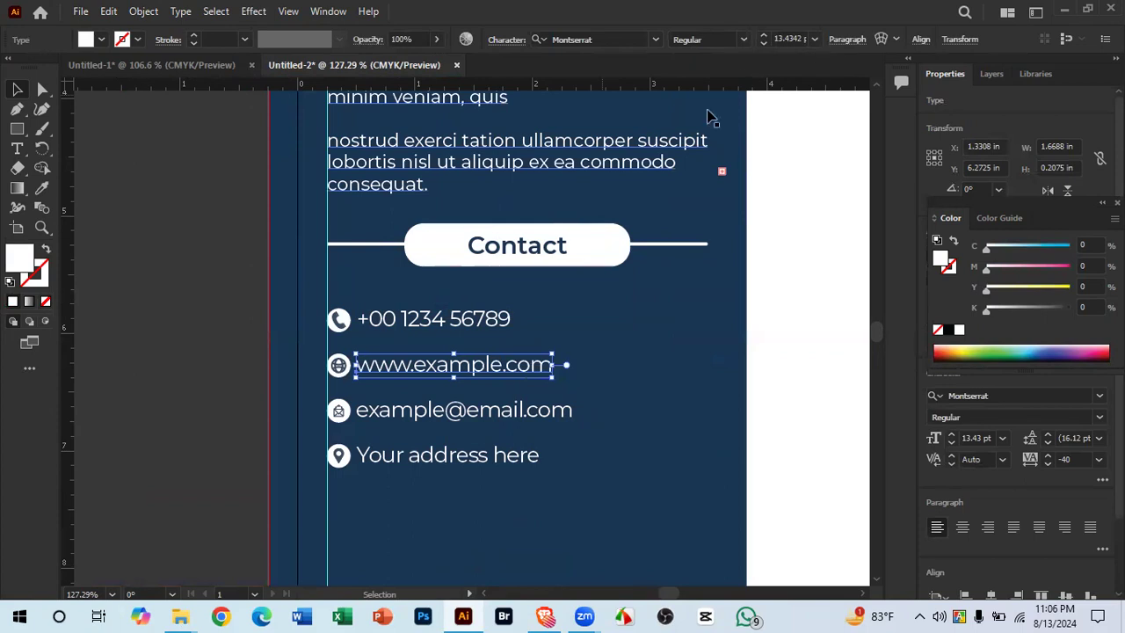
left_click(618, 332)
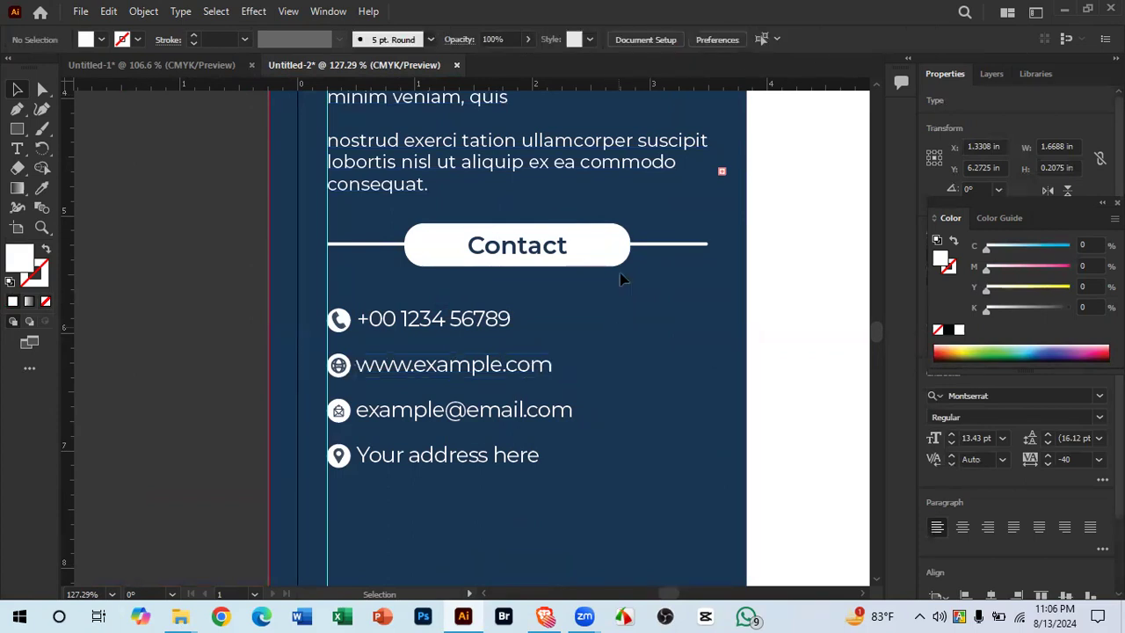
left_click(594, 180)
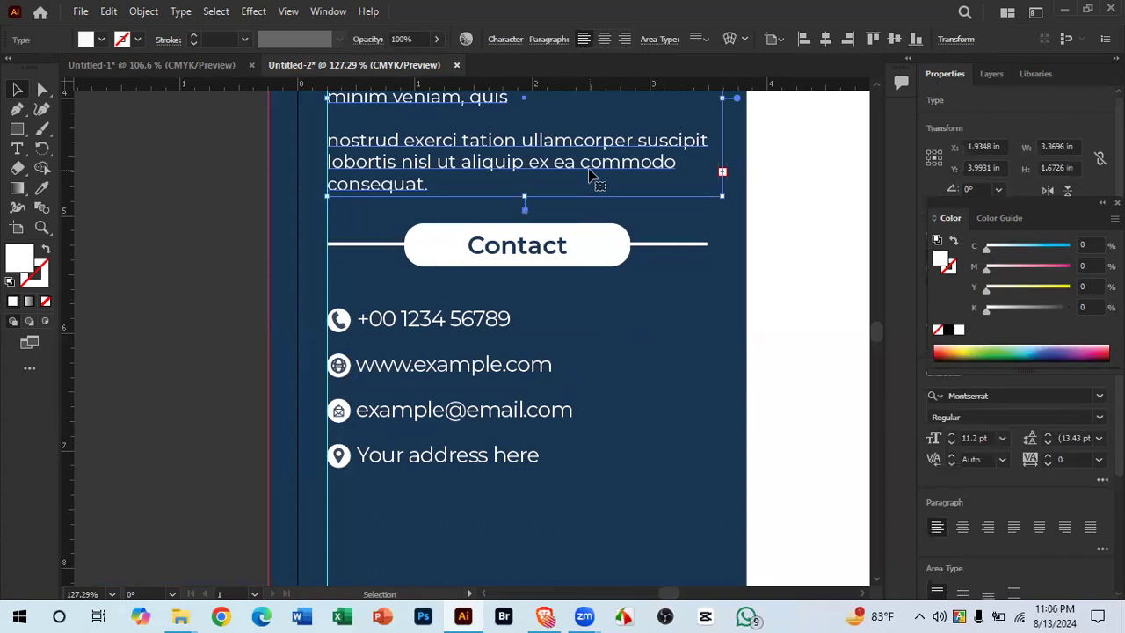
left_click(619, 378)
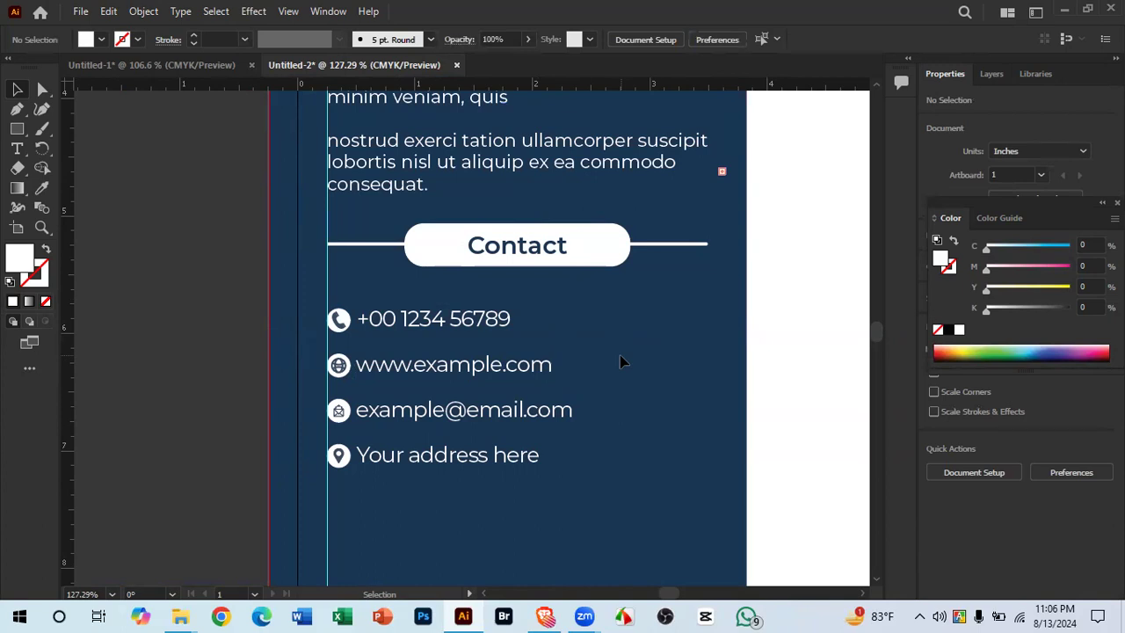
scroll(619, 355, "up", 3)
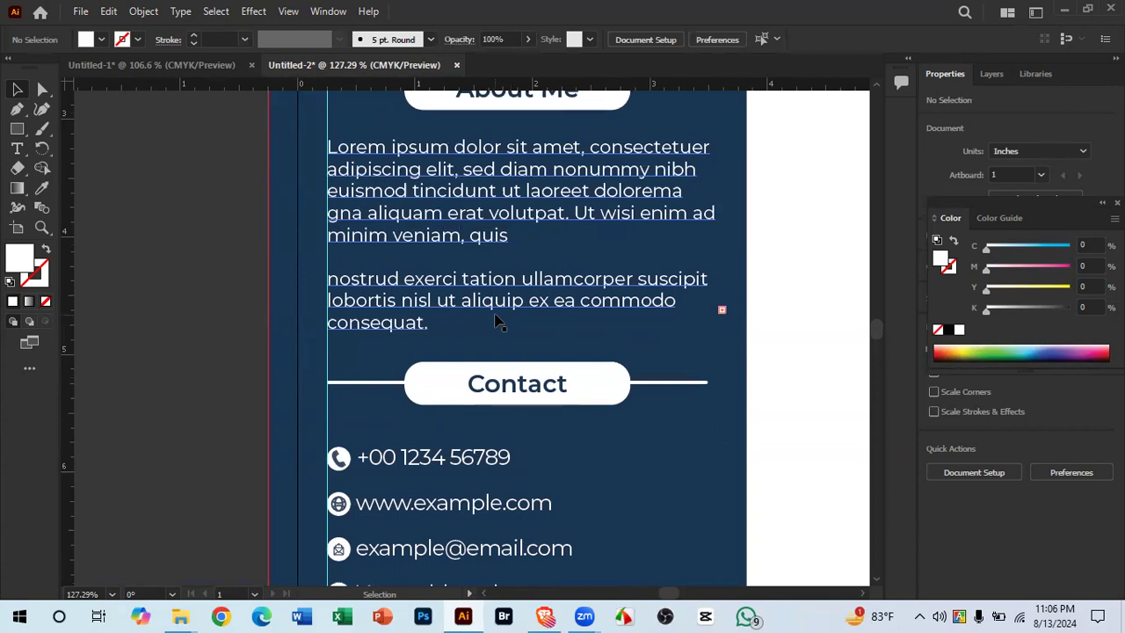
scroll(430, 444, "down", 1)
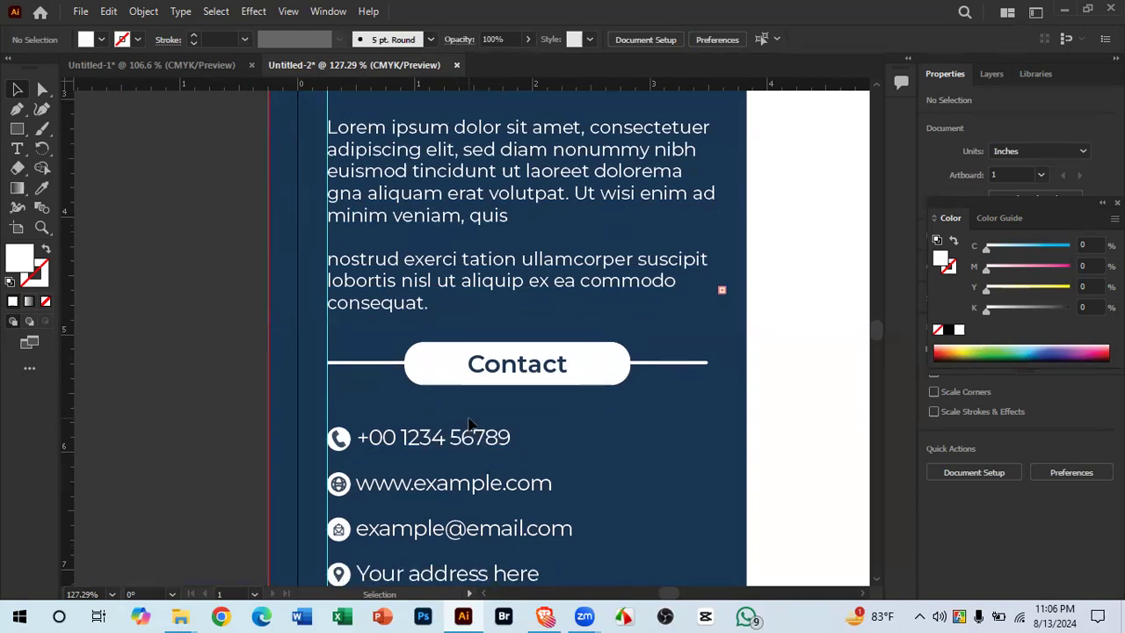
scroll(469, 424, "down", 2)
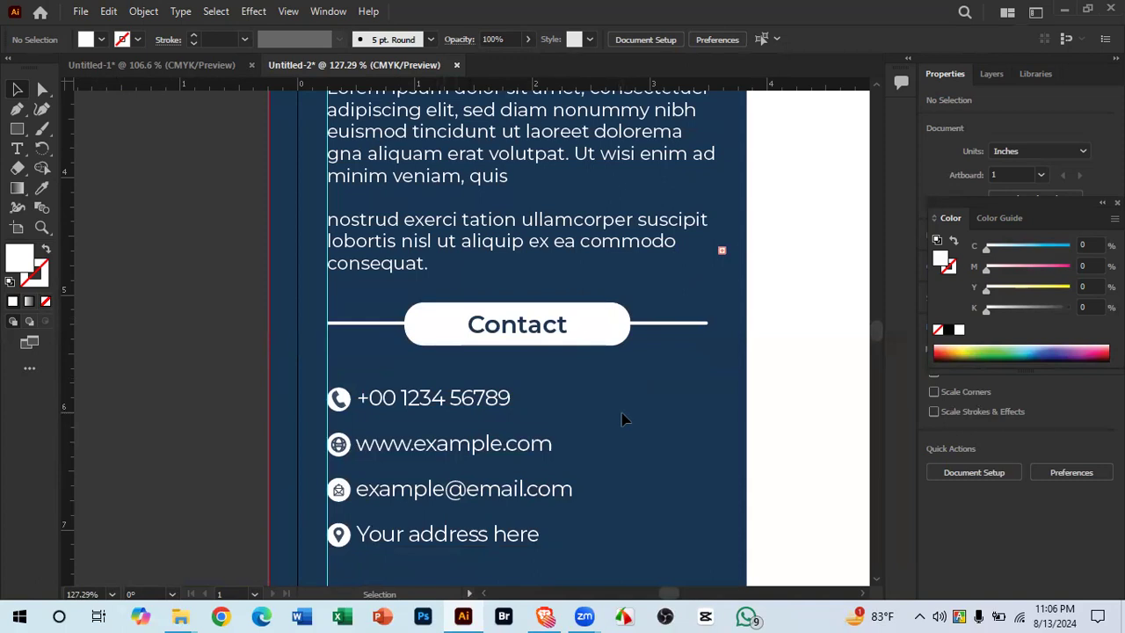
Step: Isolate the handset inside the phone contact icon, try a yellow fill on it and undo the colour change
left_click_drag(395, 459, 382, 369)
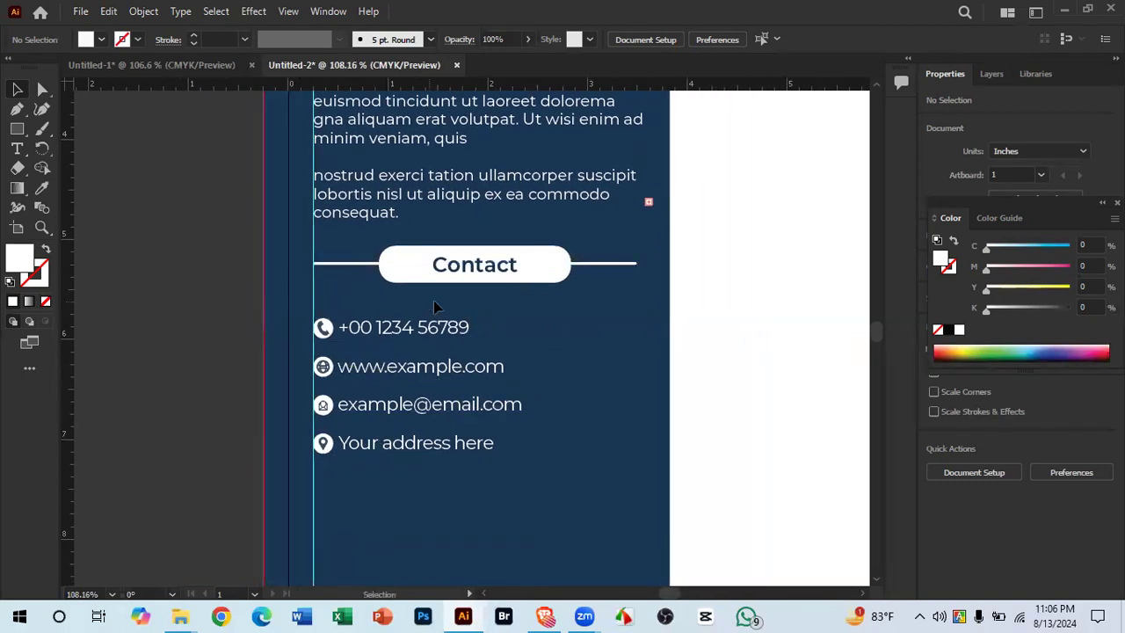
left_click_drag(302, 333, 287, 251)
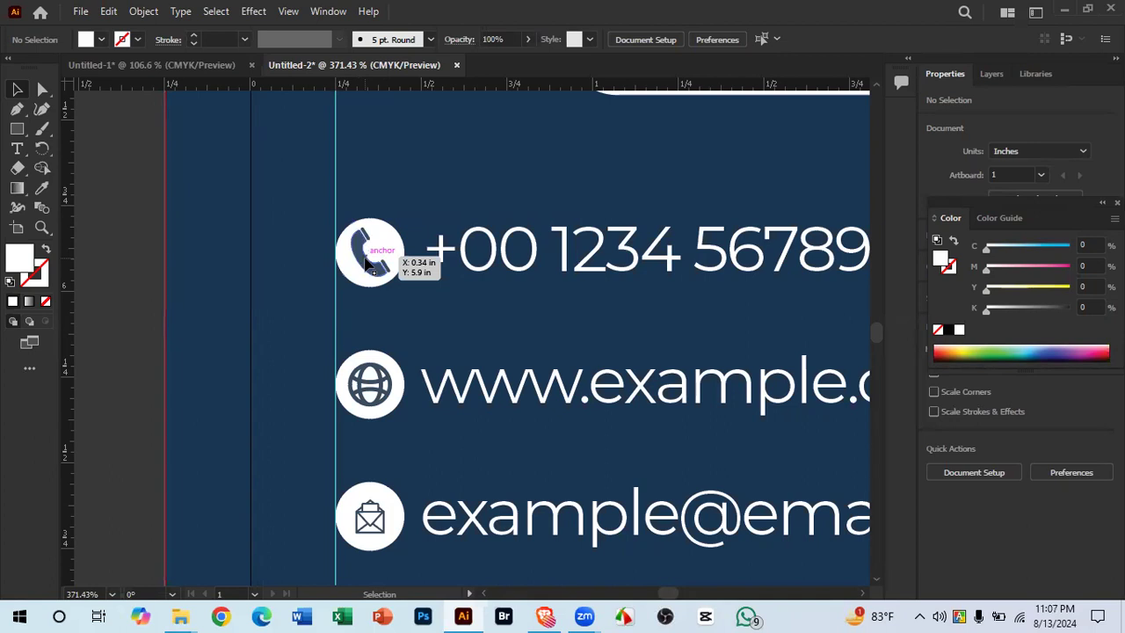
double_click(365, 263)
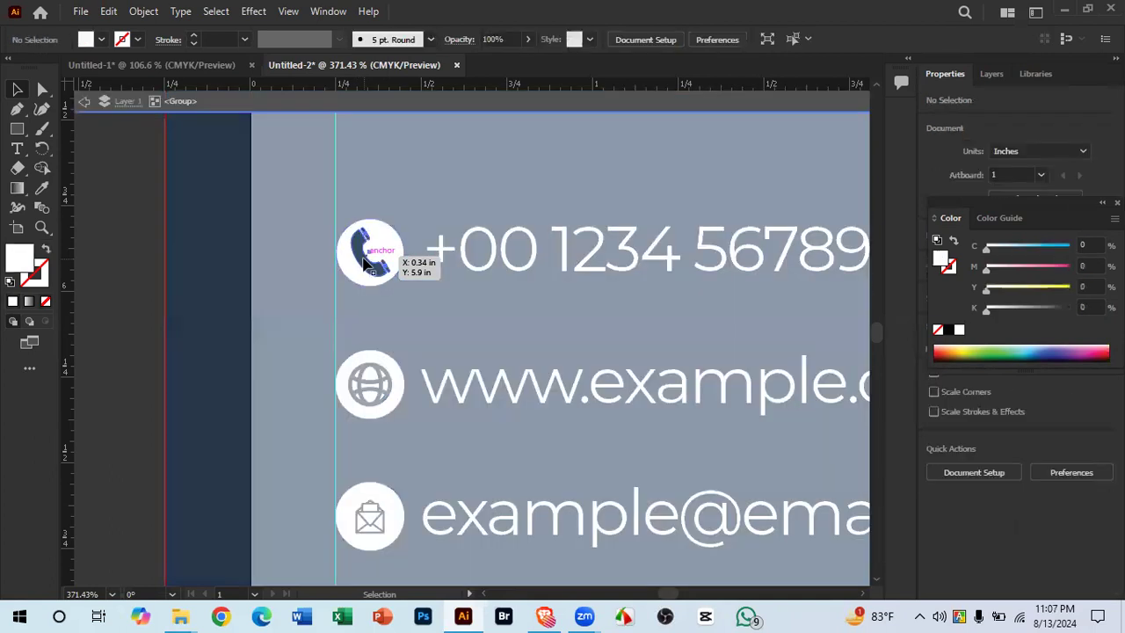
double_click(365, 263)
left_click(366, 264)
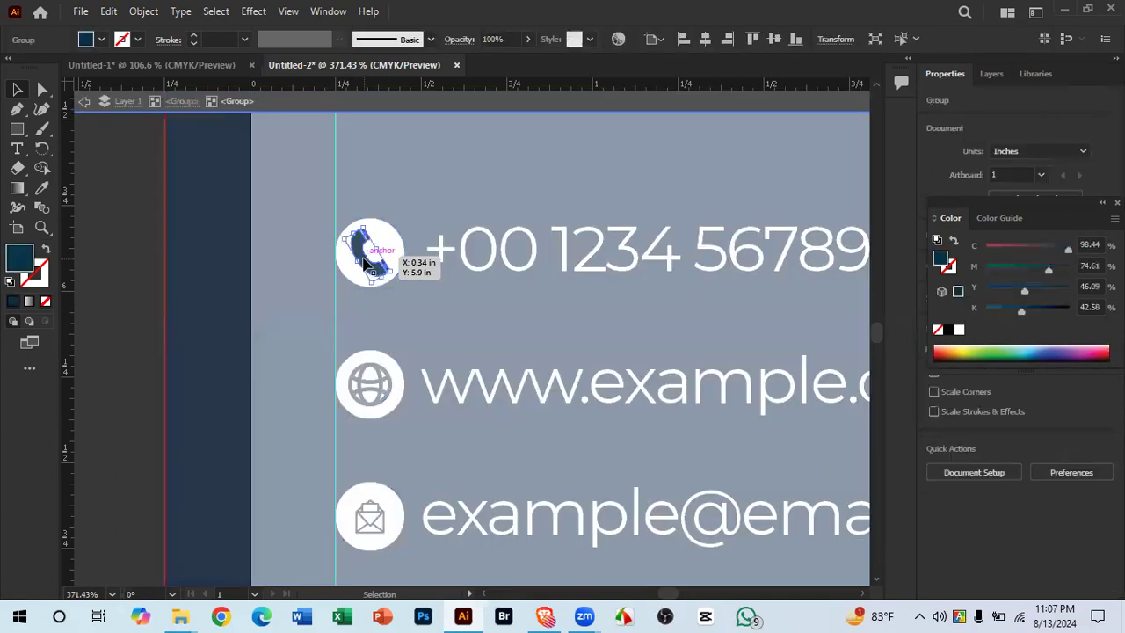
left_click(964, 352)
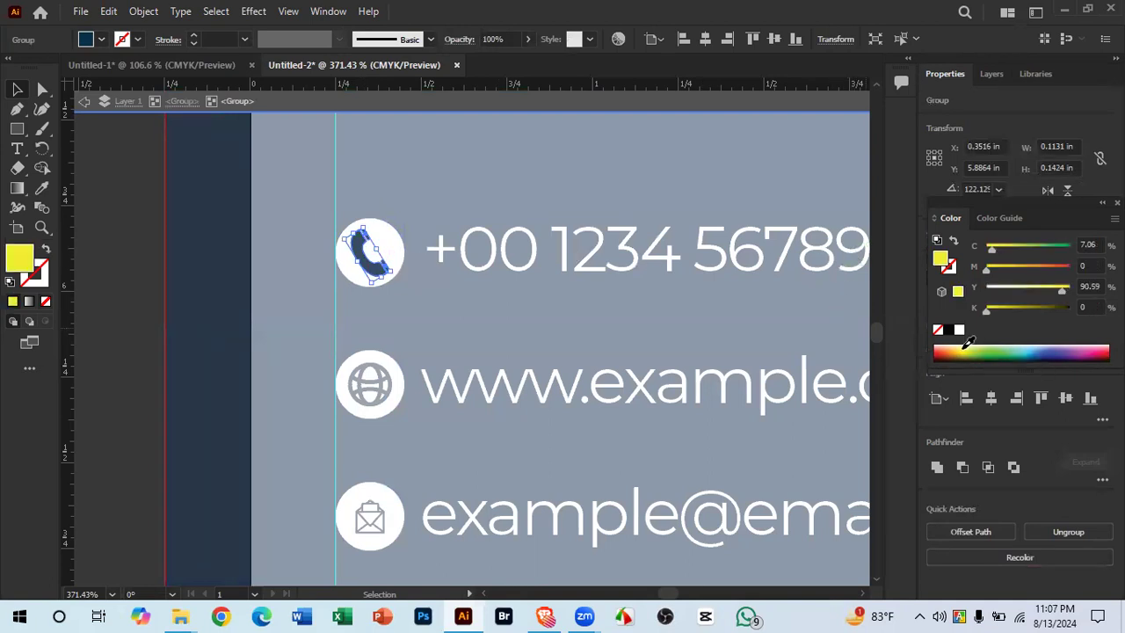
double_click(213, 306)
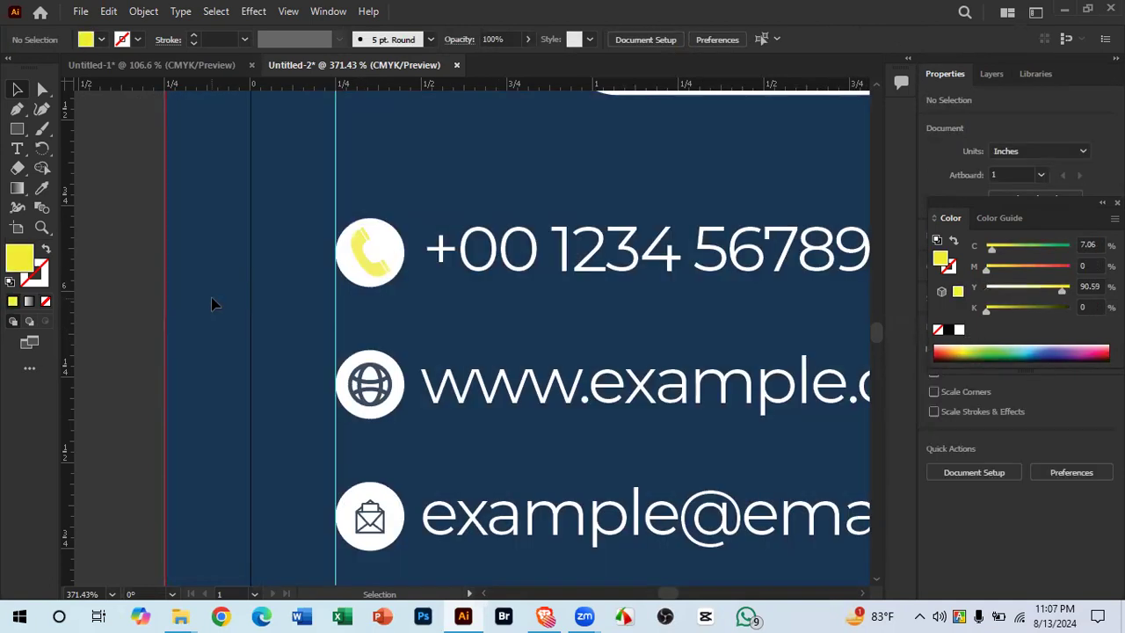
key("ctrl+z")
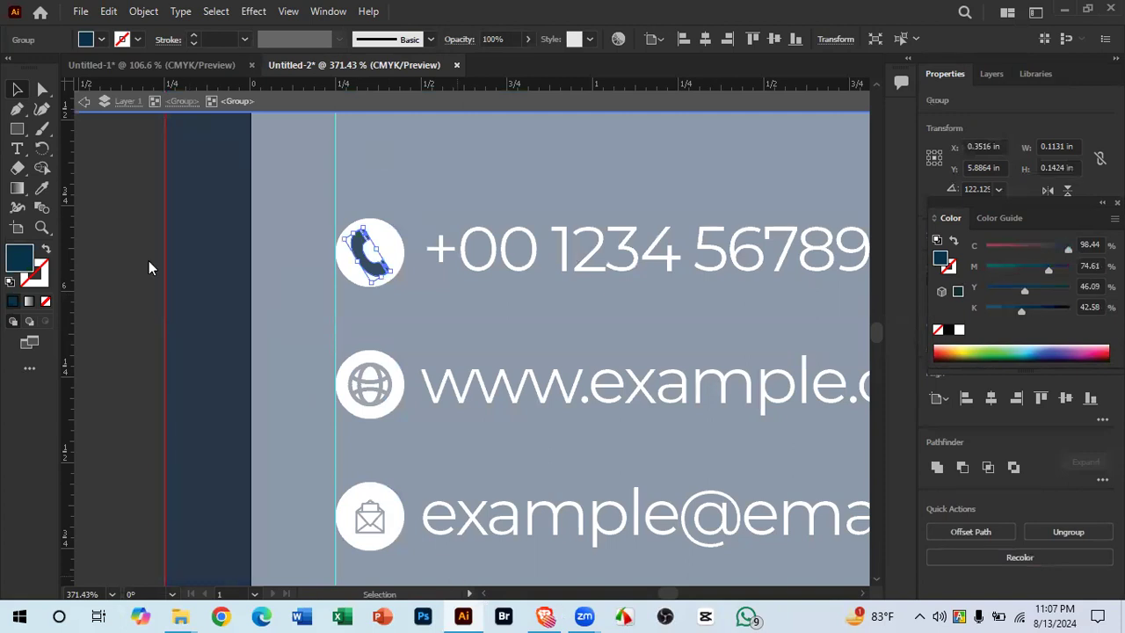
Step: Switch to the browser and look through the Freepik contact icon results again
key("alt+Tab")
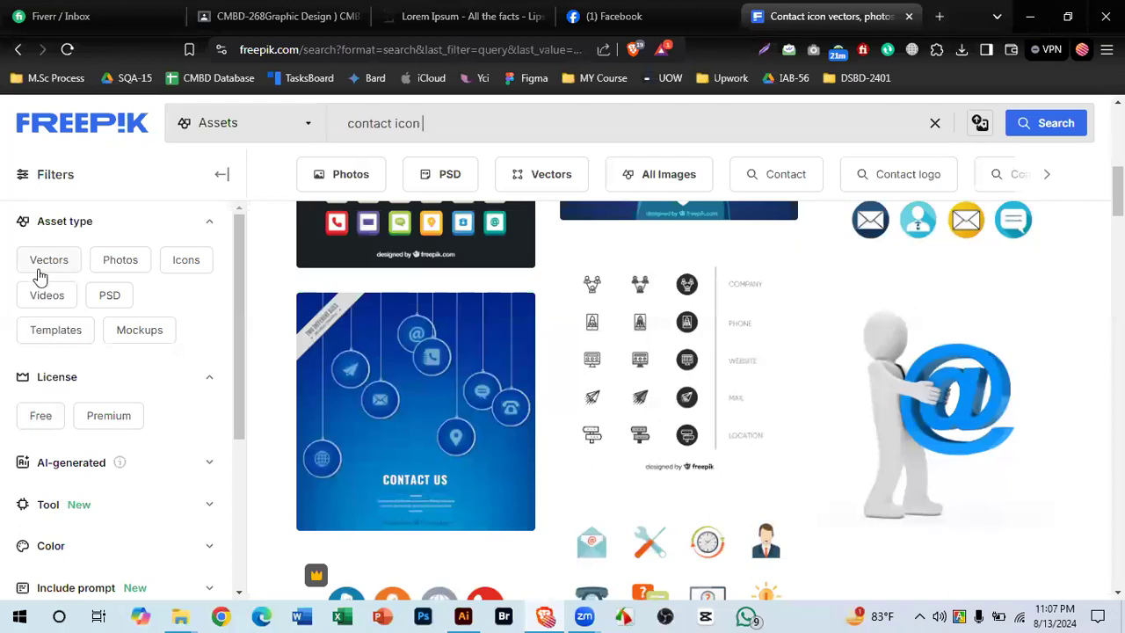
scroll(555, 308, "up", 5)
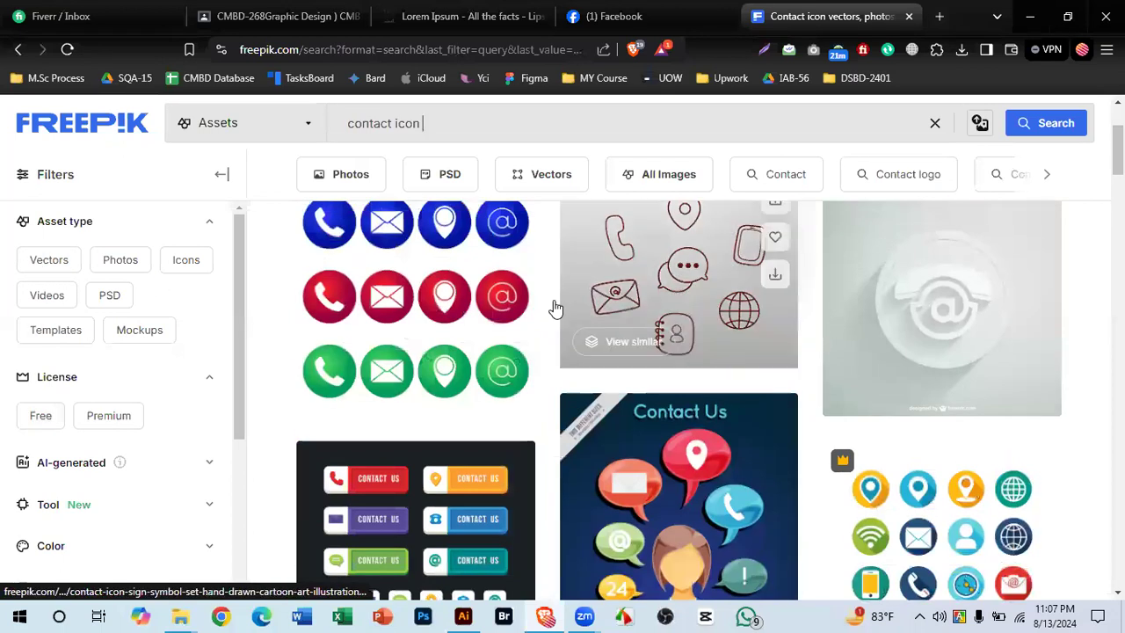
scroll(555, 307, "down", 3)
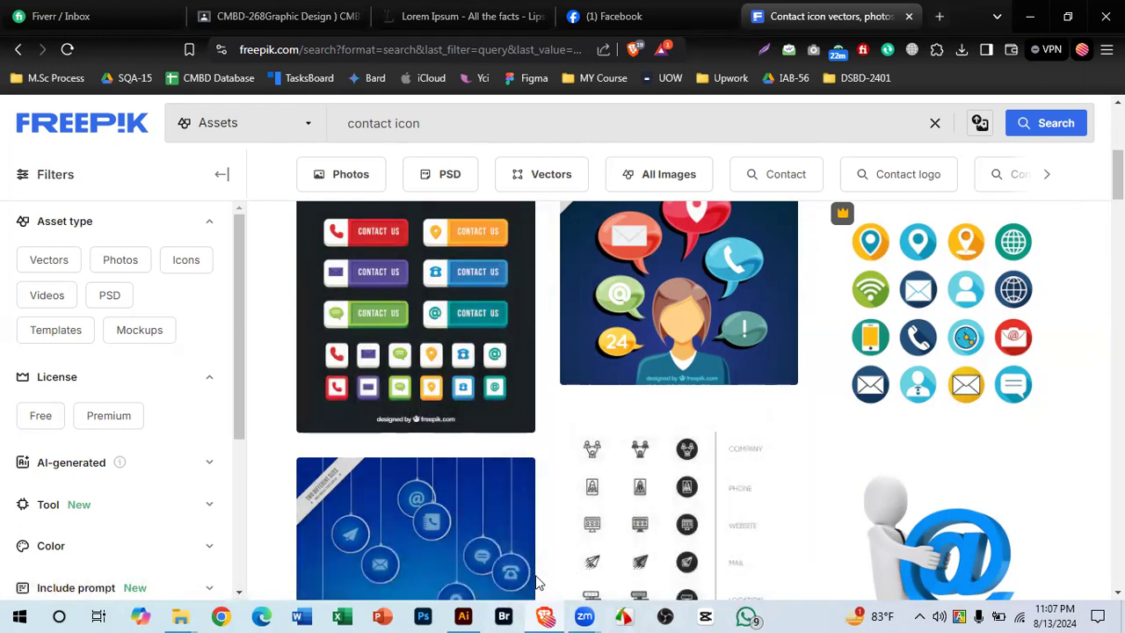
Step: Return to Illustrator and leave the isolation mode of the phone icon group in Untitled-2
left_click(462, 615)
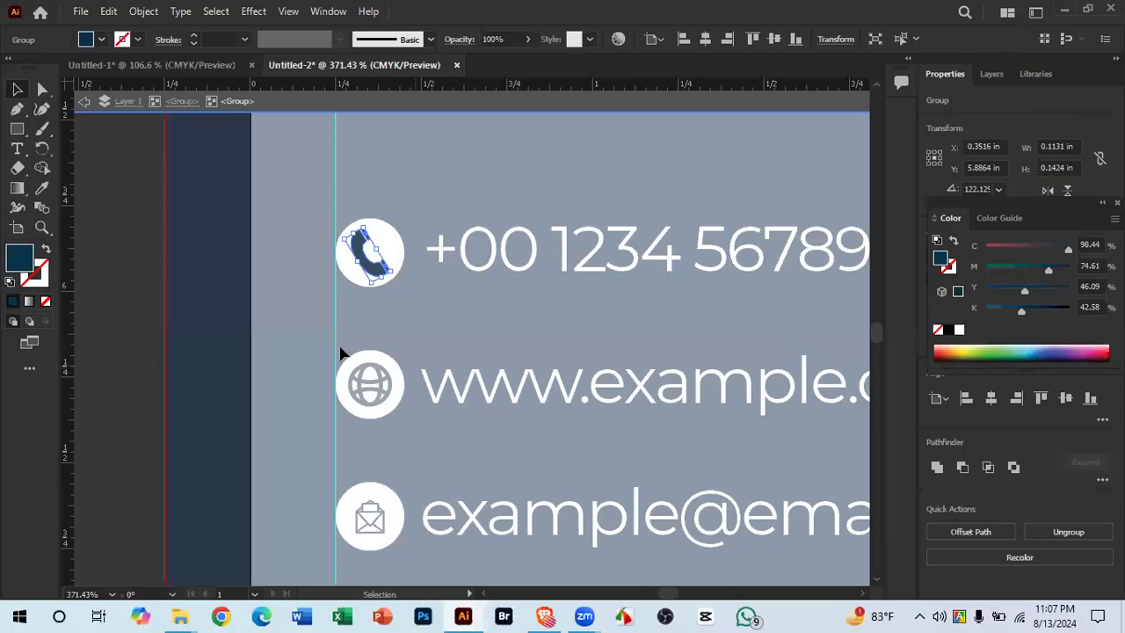
left_click(234, 291)
scroll(261, 384, "down", 5)
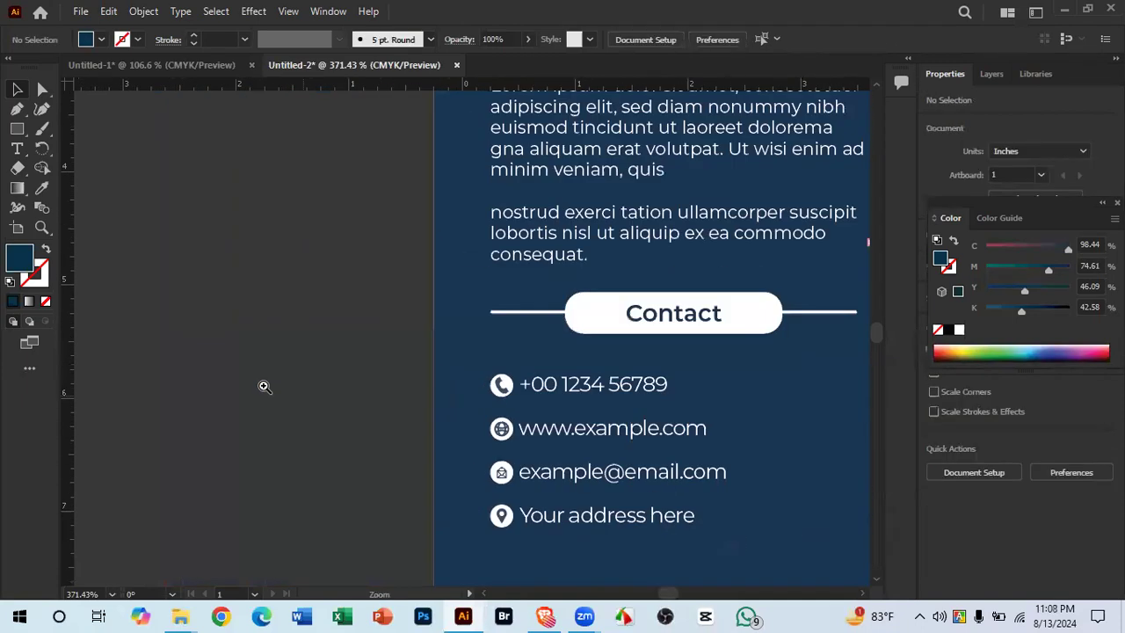
left_click_drag(464, 428, 427, 312)
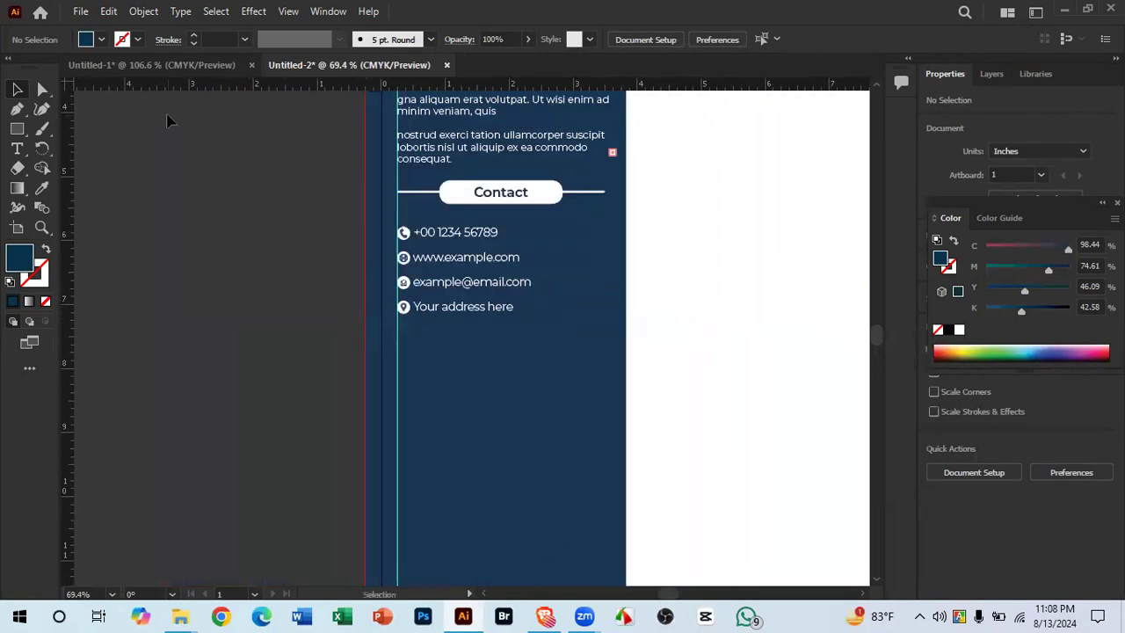
Step: Examine the Skills and Language sections below the contact list of the reference résumé in Untitled-1
left_click(212, 65)
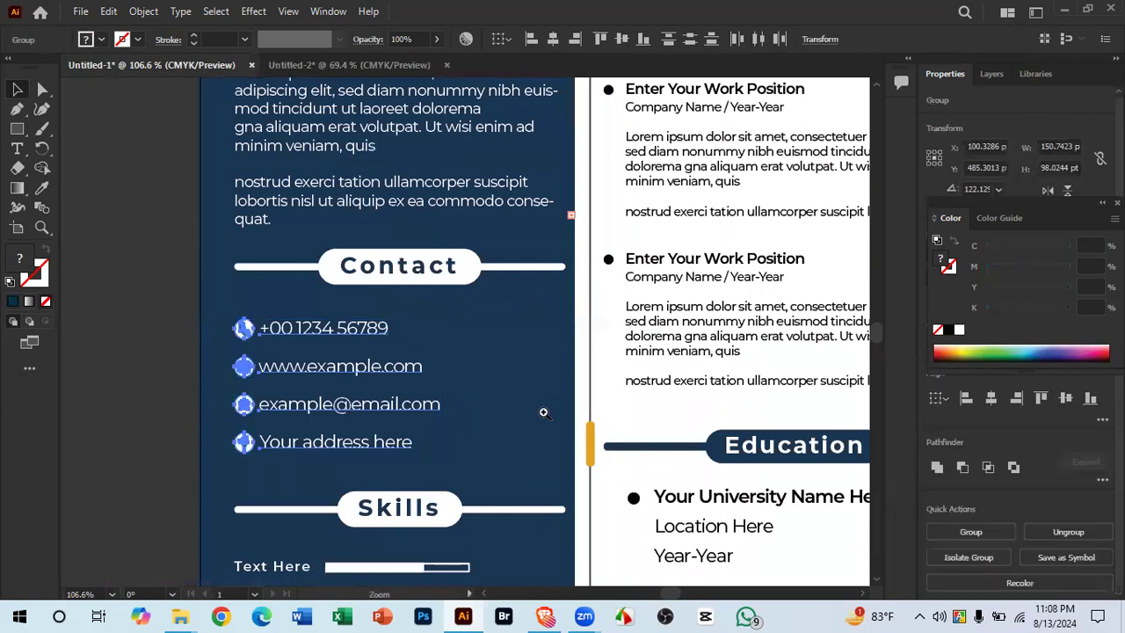
left_click_drag(542, 412, 427, 336)
left_click_drag(470, 374, 471, 195)
left_click_drag(494, 387, 504, 327)
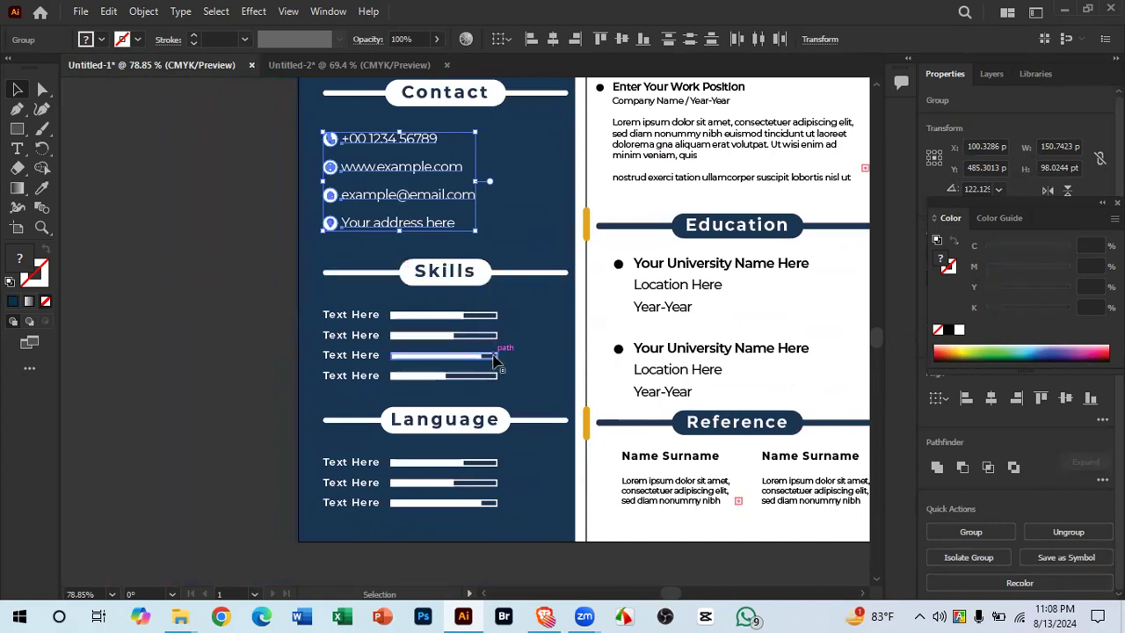
scroll(486, 428, "up", 2)
scroll(486, 428, "up", 1)
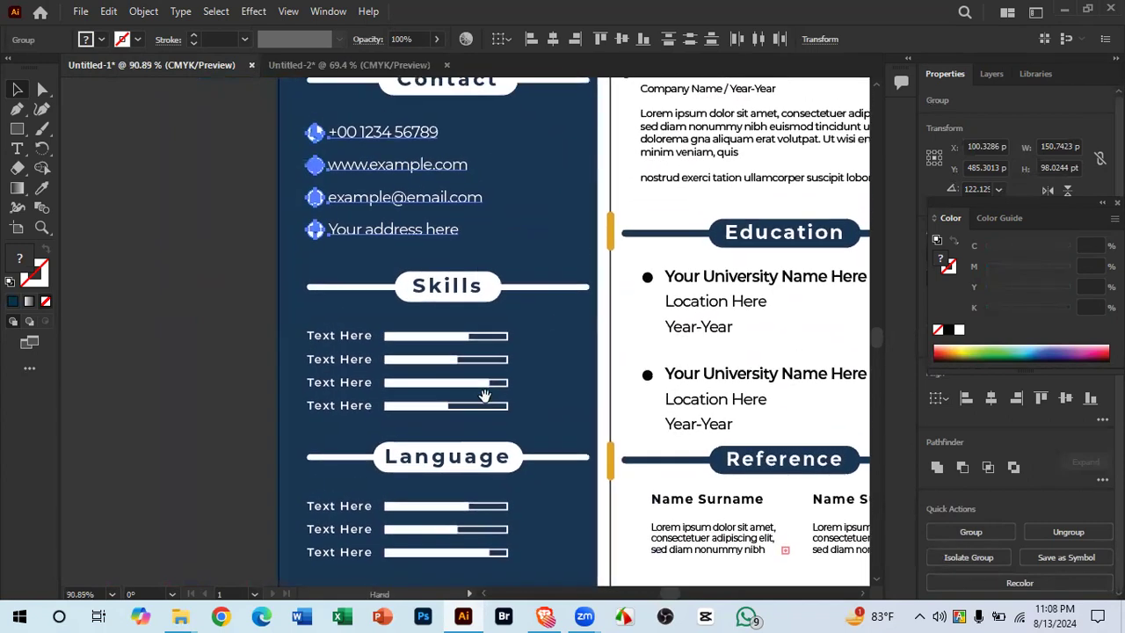
Step: In Untitled-2, duplicate the Contact heading with its pill and line straight down, about 2.4 in lower, below the contact list
left_click(313, 58)
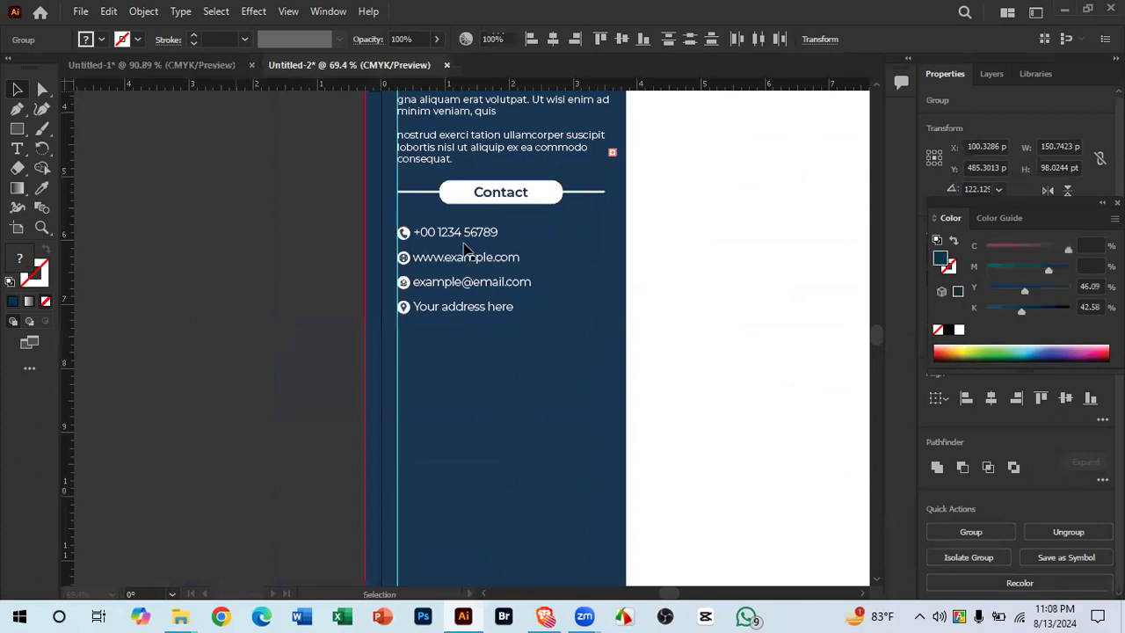
left_click(568, 244)
scroll(463, 302, "up", 1)
left_click_drag(463, 302, 478, 291)
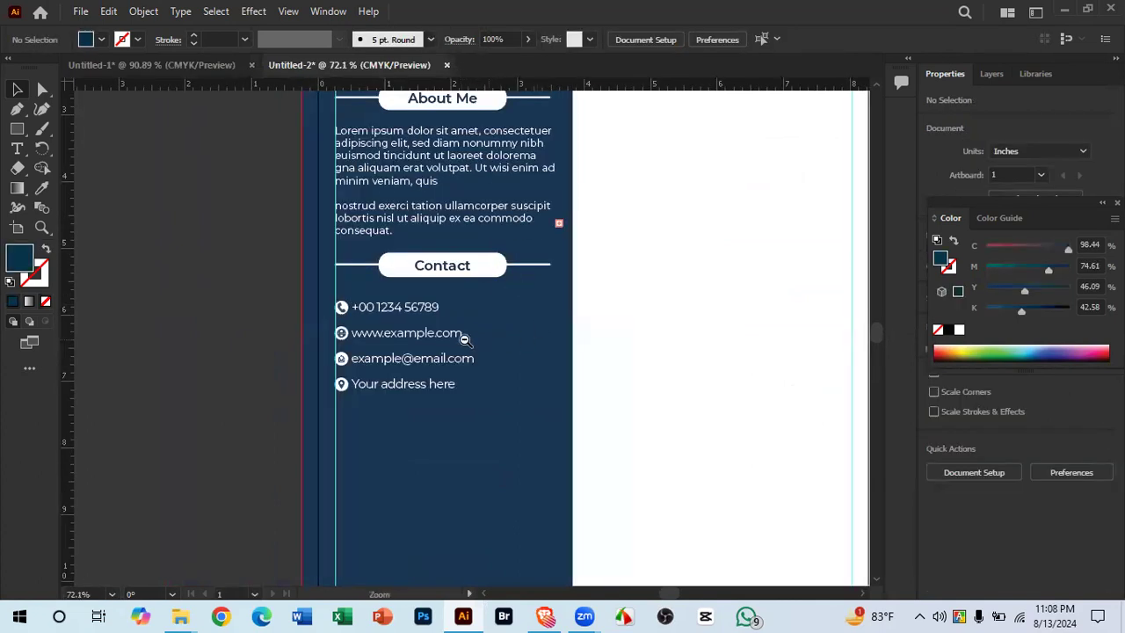
scroll(462, 339, "down", 3)
left_click_drag(462, 353, 447, 244)
scroll(446, 244, "up", 2)
scroll(465, 263, "up", 5)
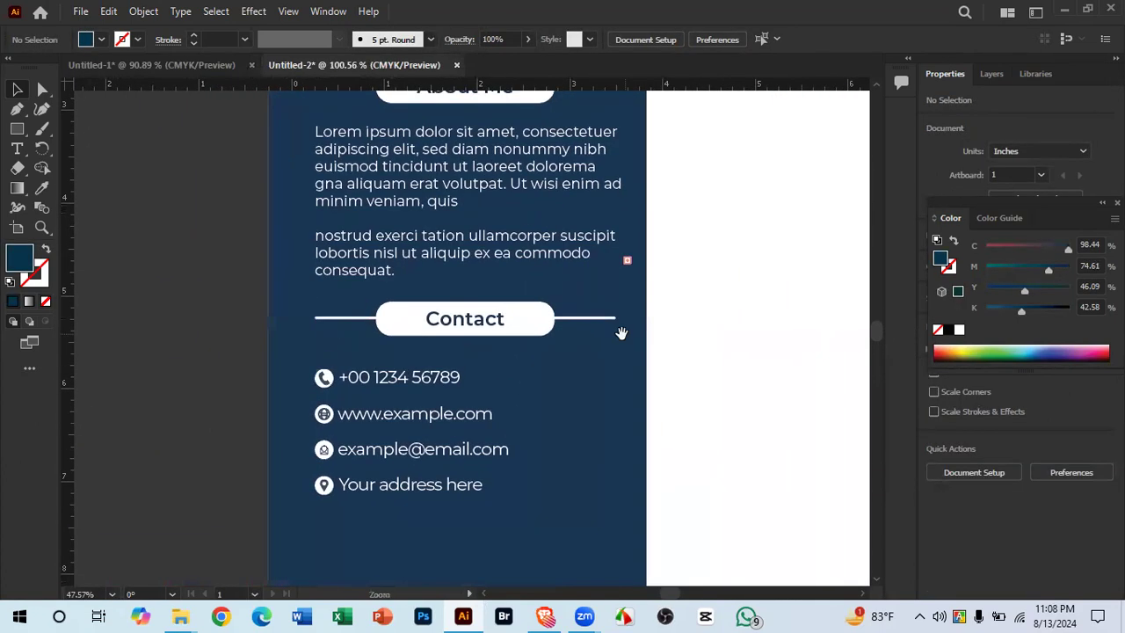
left_click_drag(539, 327, 581, 339)
left_click_drag(507, 319, 484, 472)
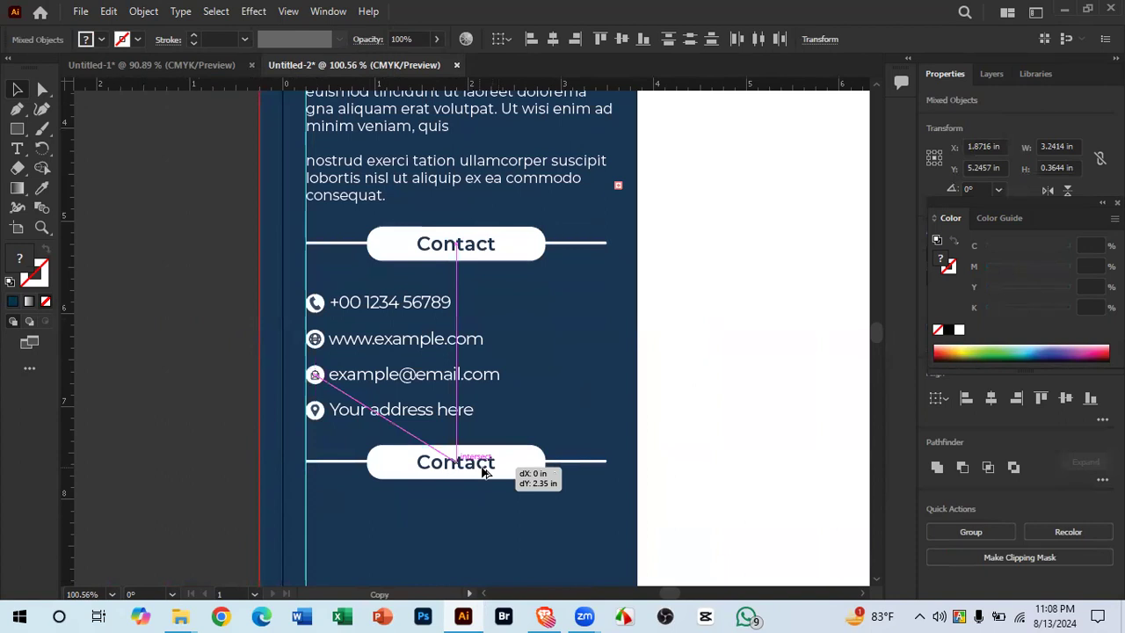
left_click_drag(484, 476, 485, 475)
Step: Replace the text of the duplicated heading below the contact list with "Skills" and deselect it
left_click(552, 359)
left_click_drag(519, 392, 549, 264)
left_click_drag(602, 395, 652, 396)
double_click(483, 343)
double_click(473, 343)
type("Skills")
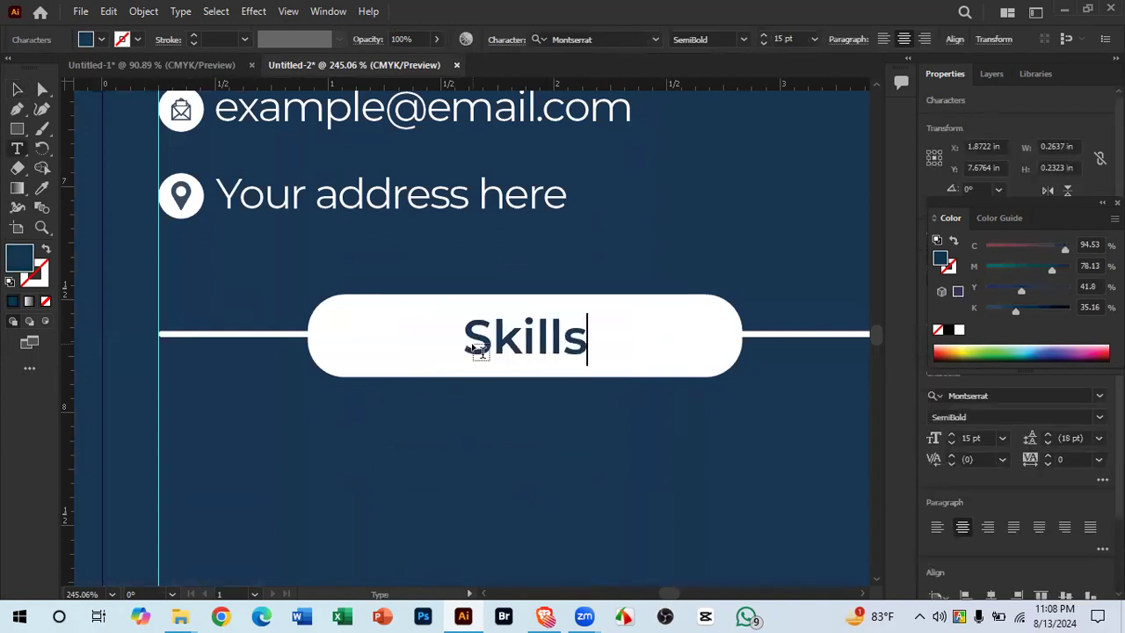
left_click(16, 88)
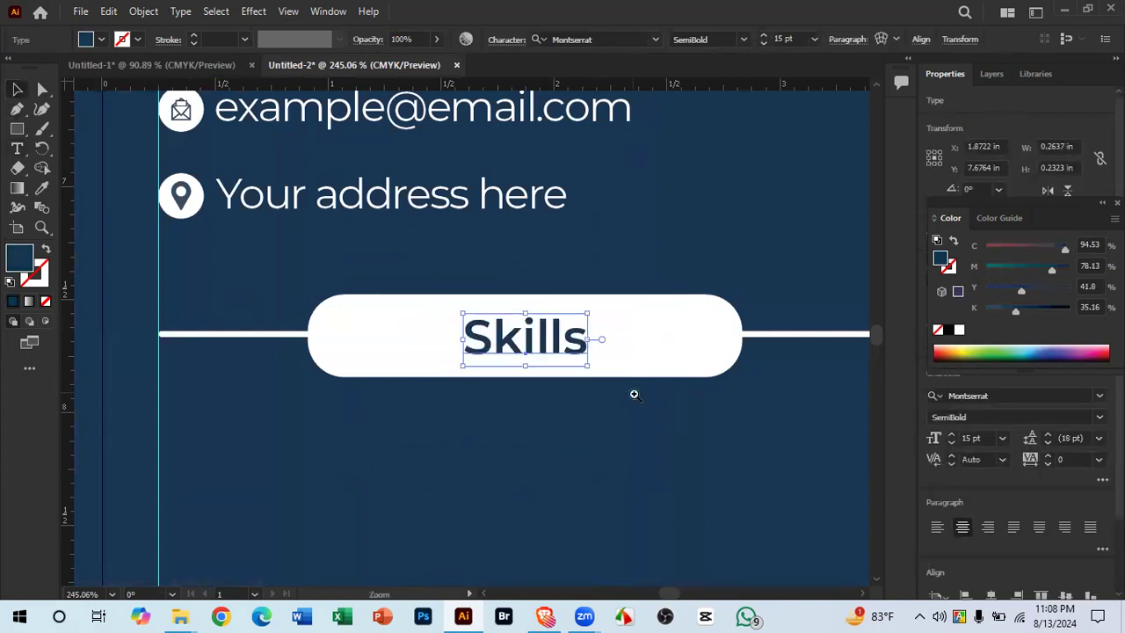
scroll(633, 392, "down", 5)
left_click_drag(640, 451, 516, 427)
left_click(490, 405)
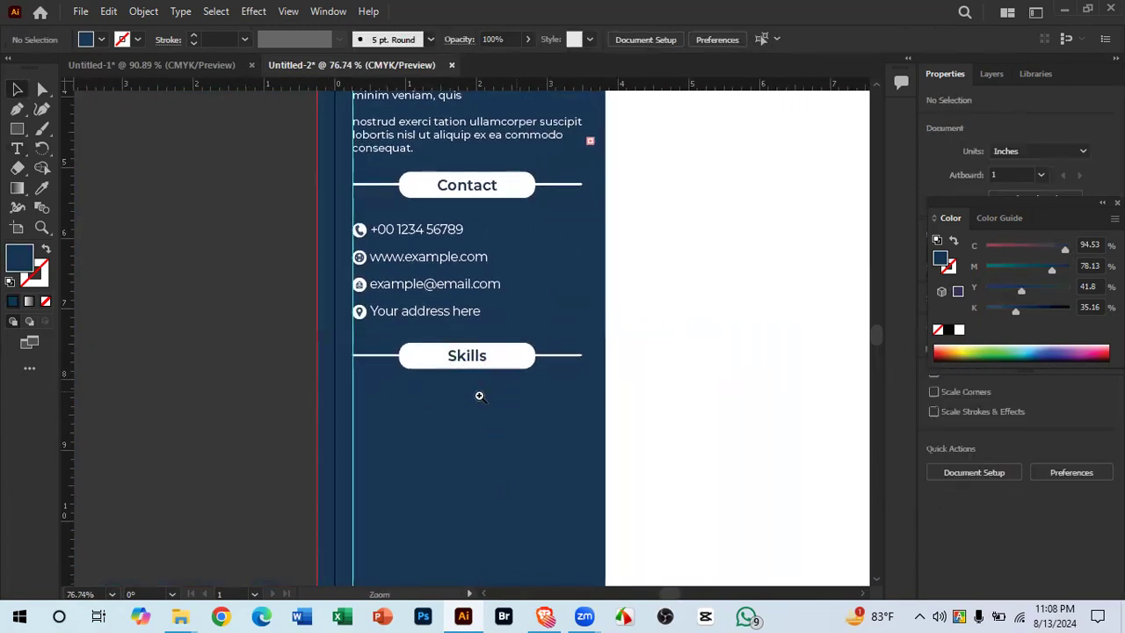
Step: Switch to Untitled-1 and examine how the first skill bar is built, trying to shift part of it and undoing the move
scroll(481, 391, "down", 1)
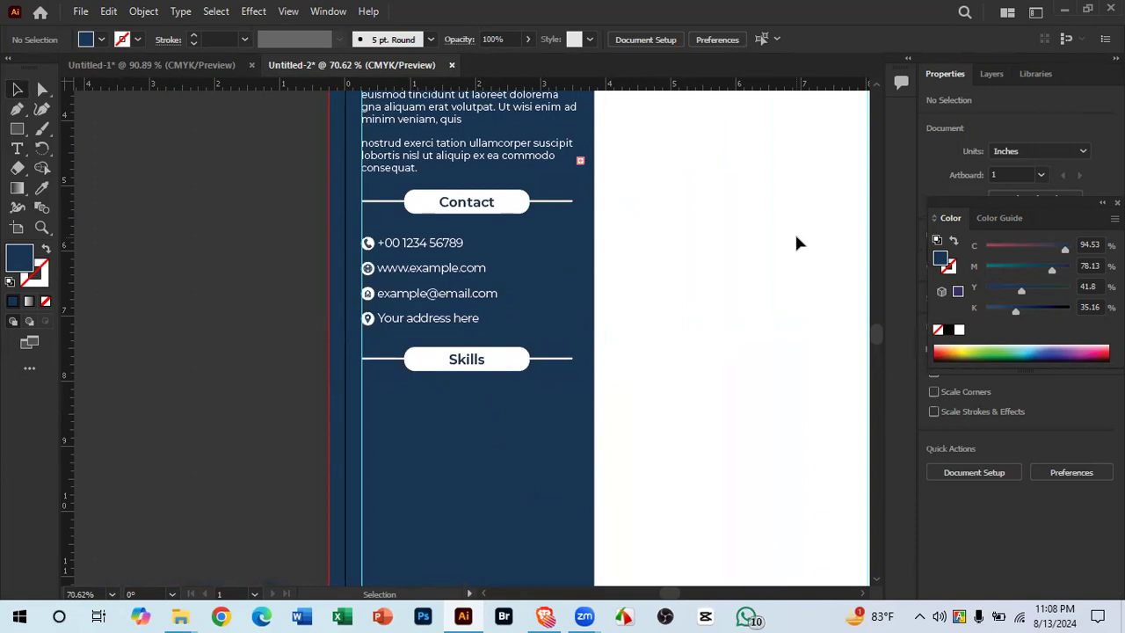
left_click_drag(491, 389, 611, 412)
left_click_drag(533, 414, 496, 443)
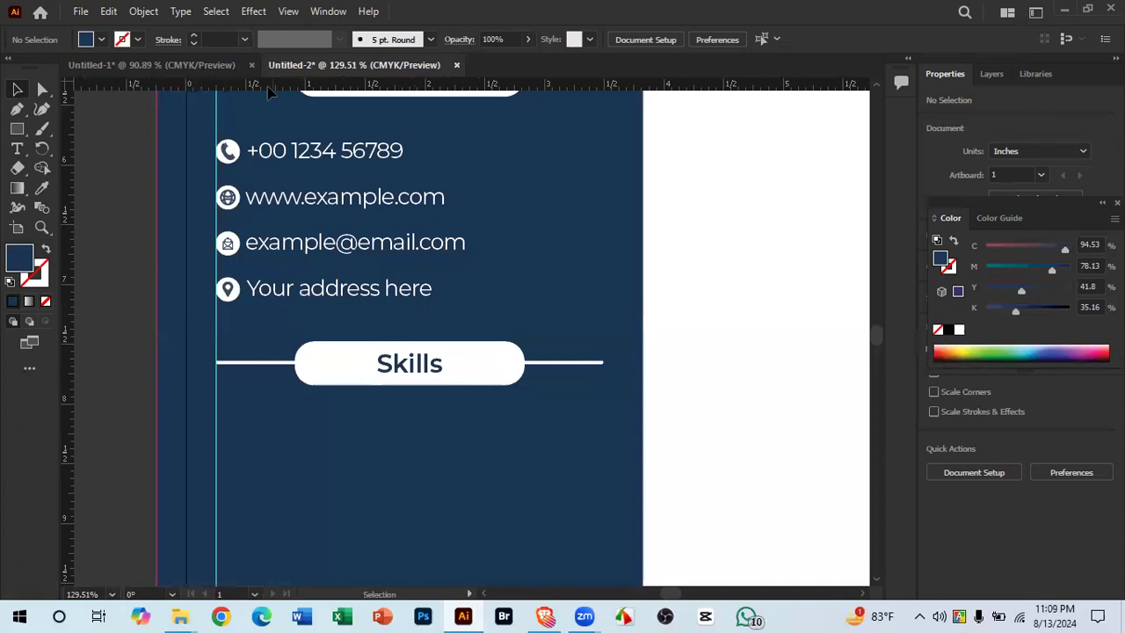
left_click(145, 65)
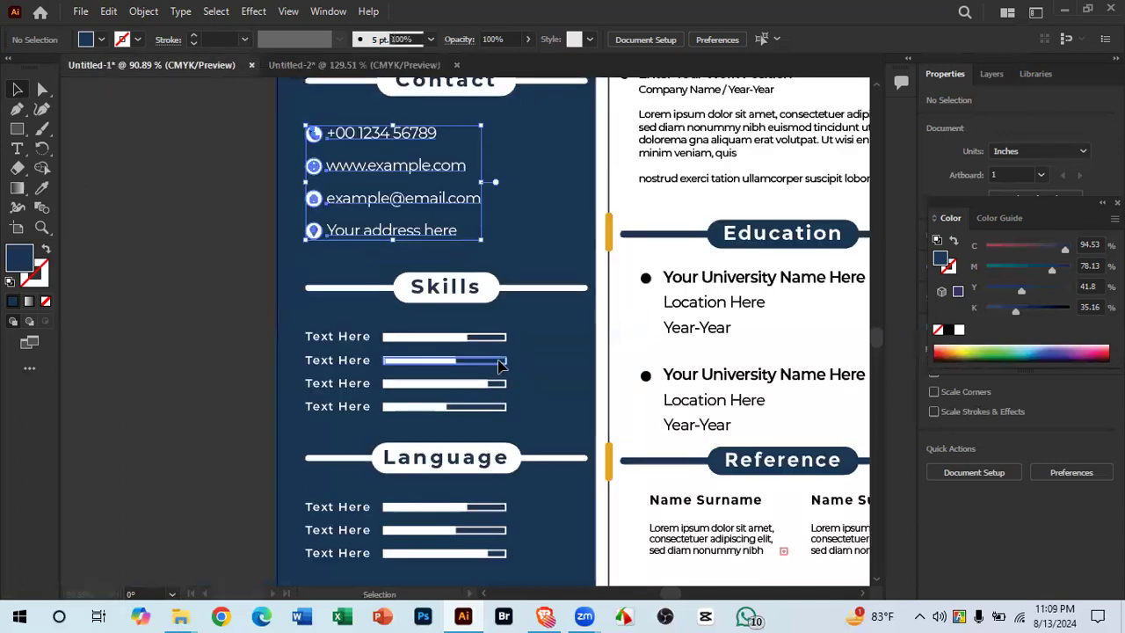
scroll(522, 281, "down", 3)
left_click_drag(520, 278, 505, 358)
left_click(551, 312)
left_click_drag(388, 319, 733, 354)
left_click_drag(397, 331, 280, 359)
left_click_drag(478, 278, 620, 316)
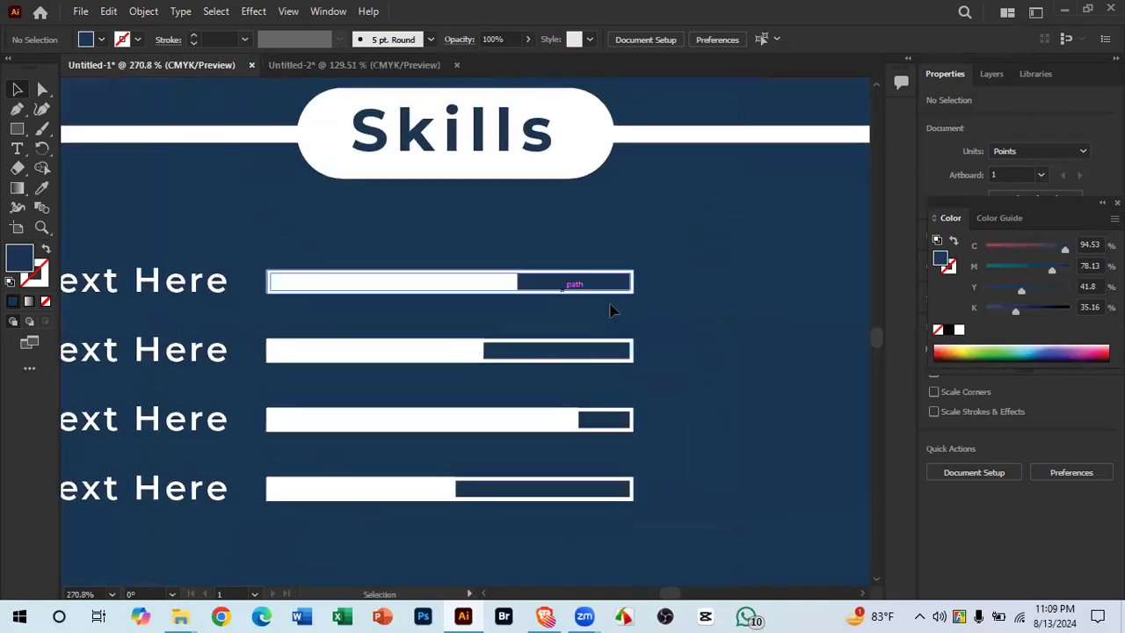
left_click_drag(513, 282, 613, 267)
key("ctrl+z")
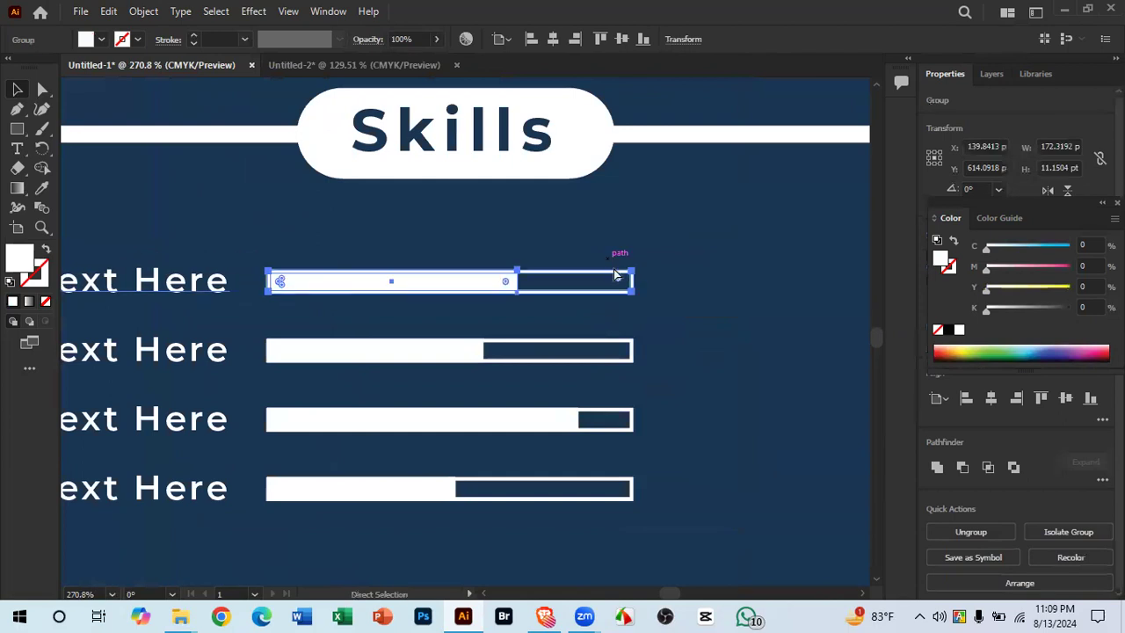
Step: Ungroup the first skill row in the reference résumé and check the character settings of its text label
left_click(722, 384)
left_click_drag(568, 389, 424, 380)
left_click_drag(422, 380, 503, 373)
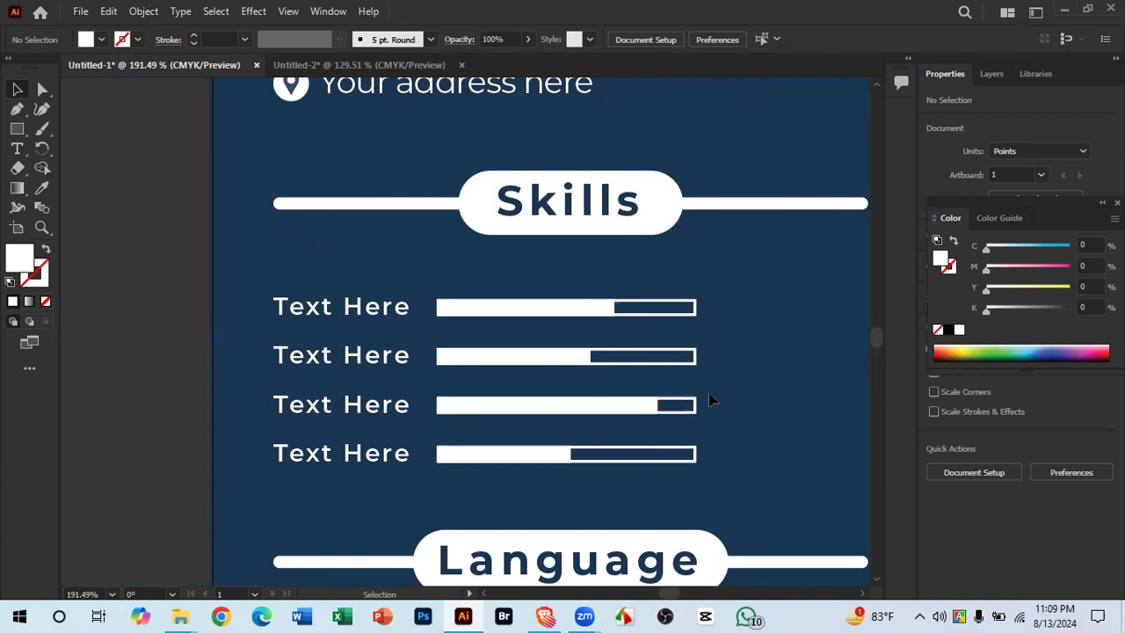
left_click_drag(676, 406, 351, 313)
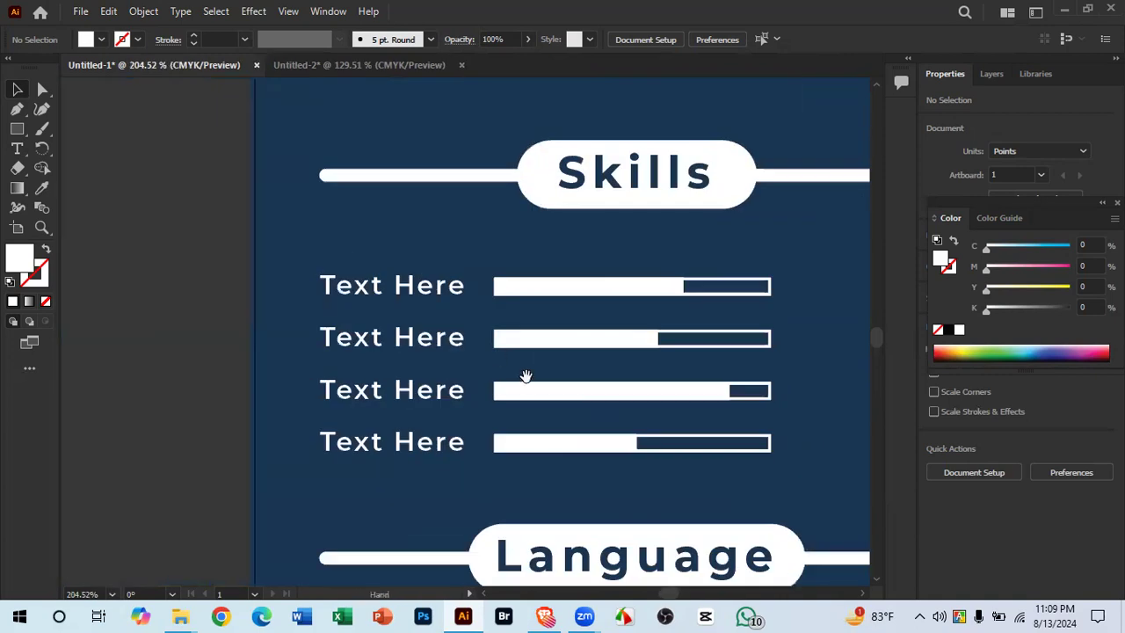
left_click_drag(526, 377, 392, 336)
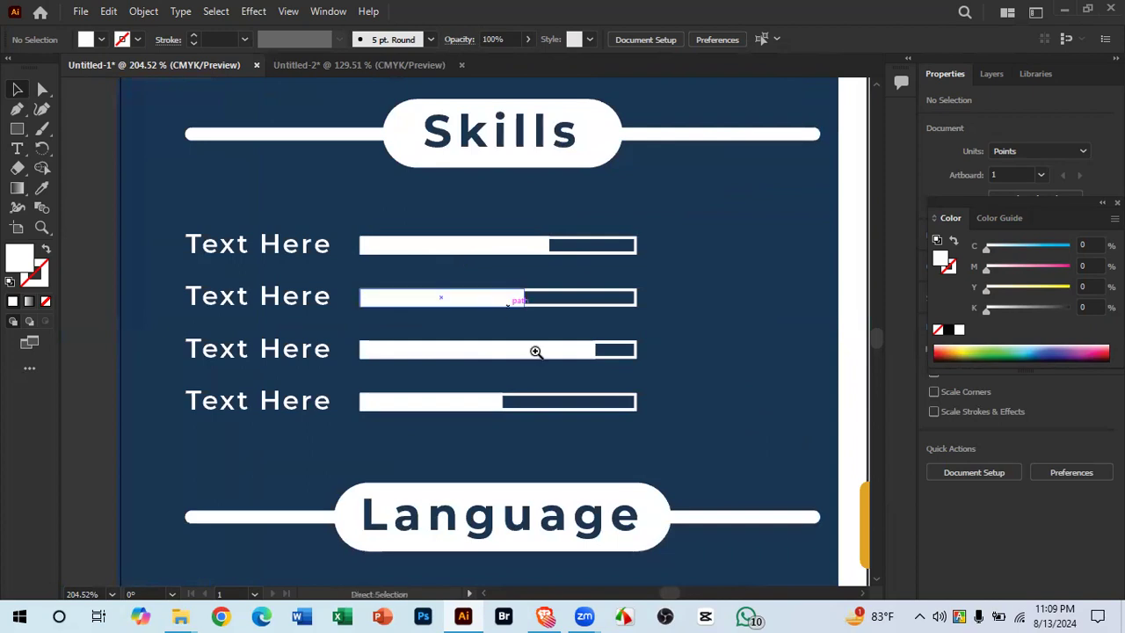
scroll(528, 352, "down", 1)
left_click(314, 269)
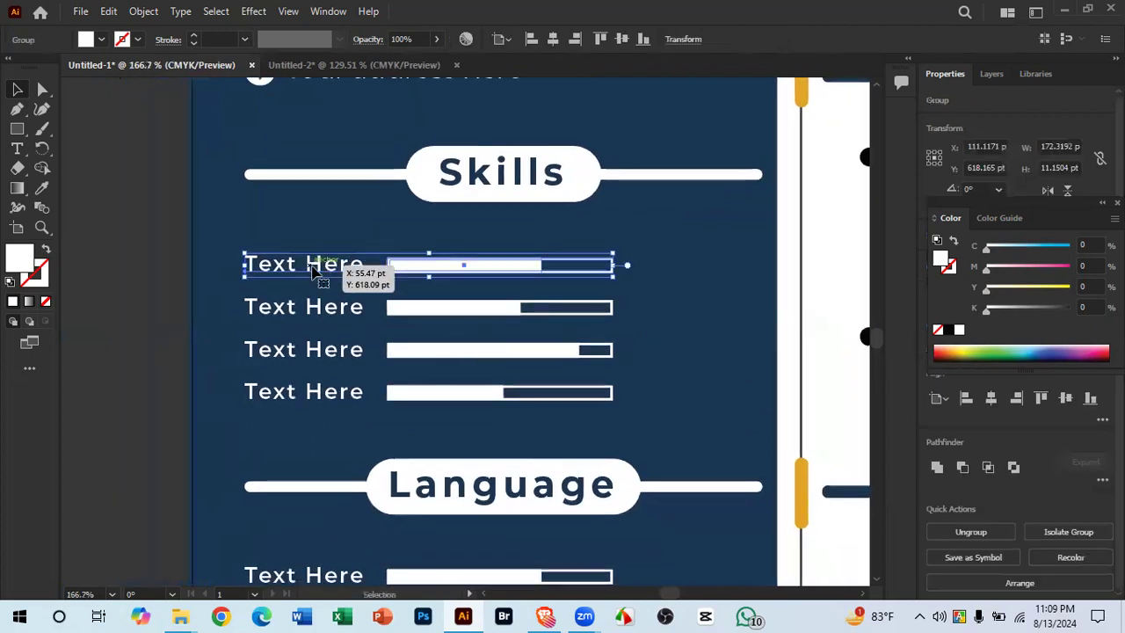
right_click(314, 271)
left_click(369, 437)
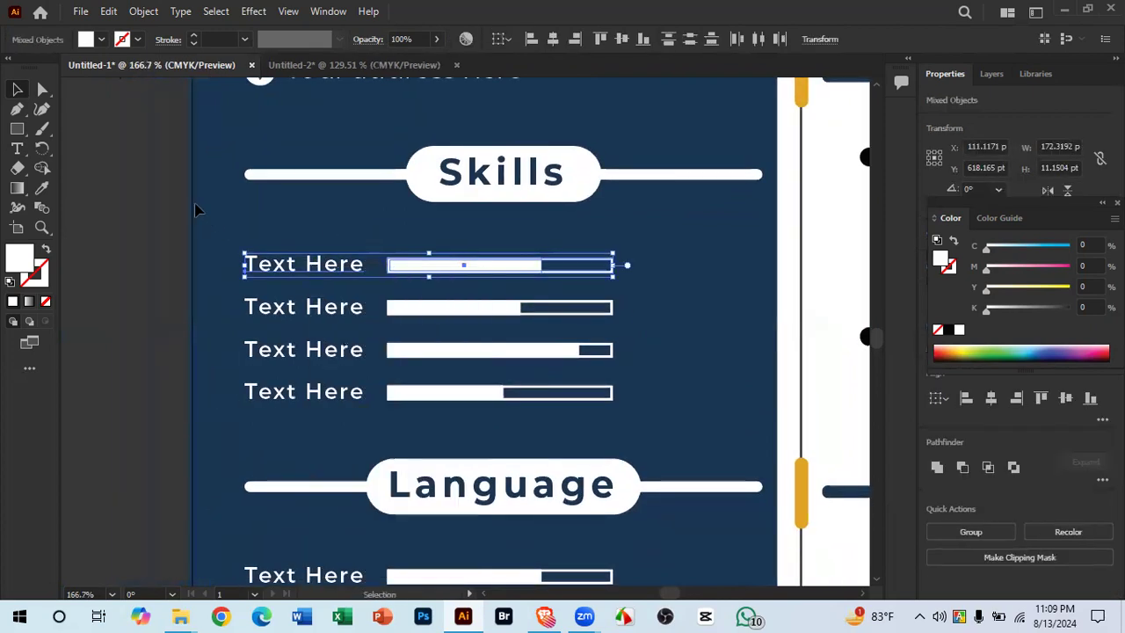
left_click(196, 209)
left_click(283, 272)
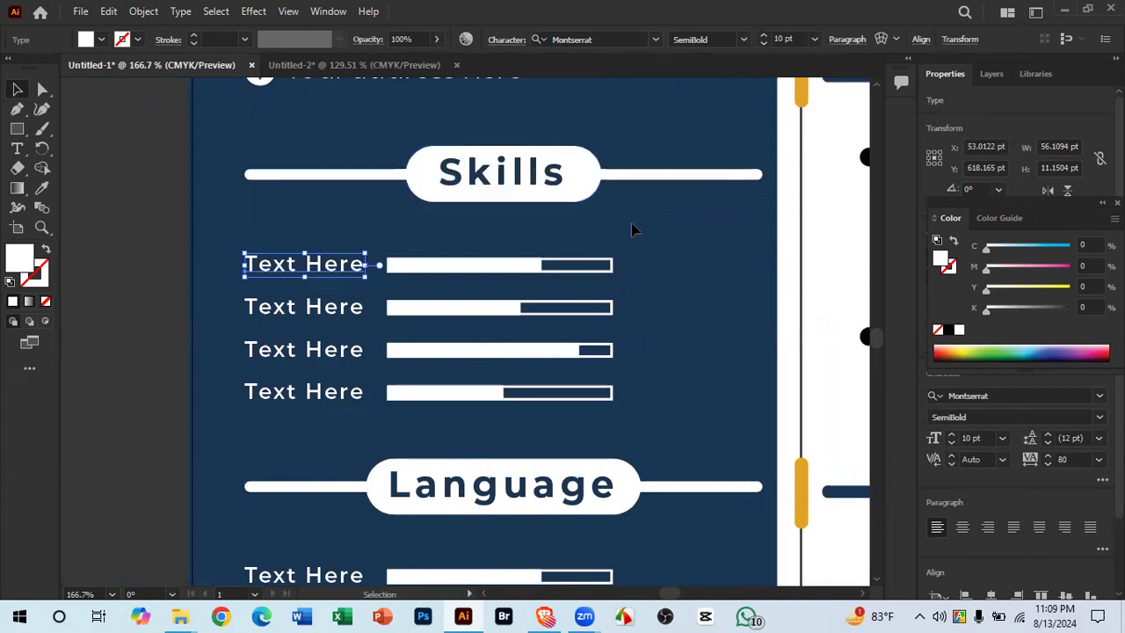
left_click(630, 230)
Step: Ungroup the first reference skill bar and test how its pieces separate, undoing each move
right_click(501, 261)
left_click(576, 251)
left_click(573, 250)
left_click_drag(515, 265, 520, 252)
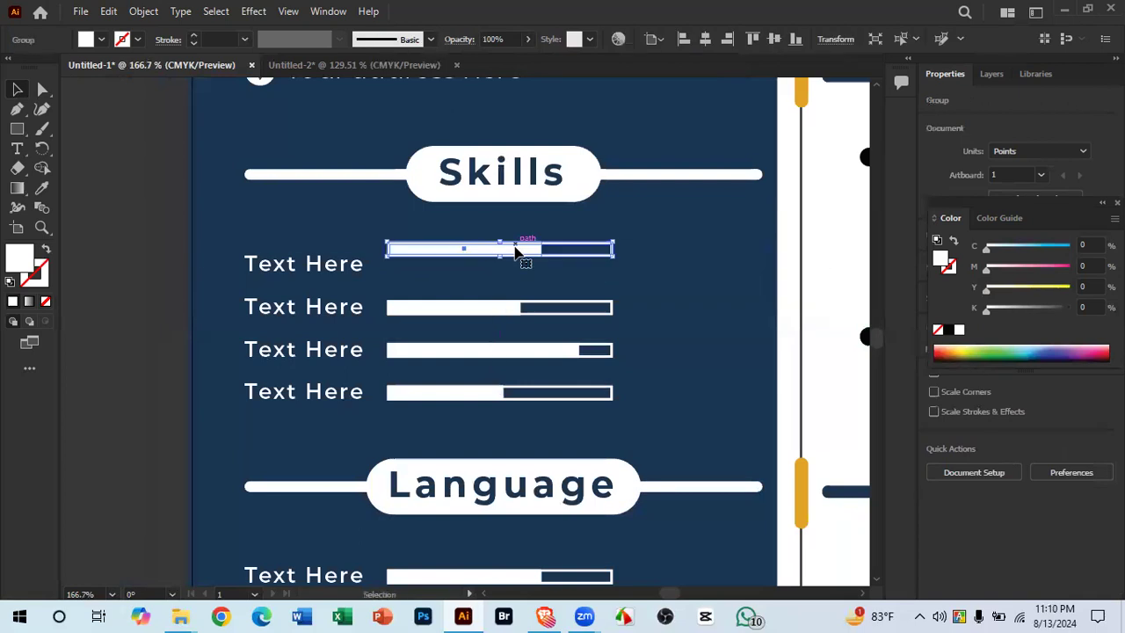
key("ctrl+z")
right_click(518, 265)
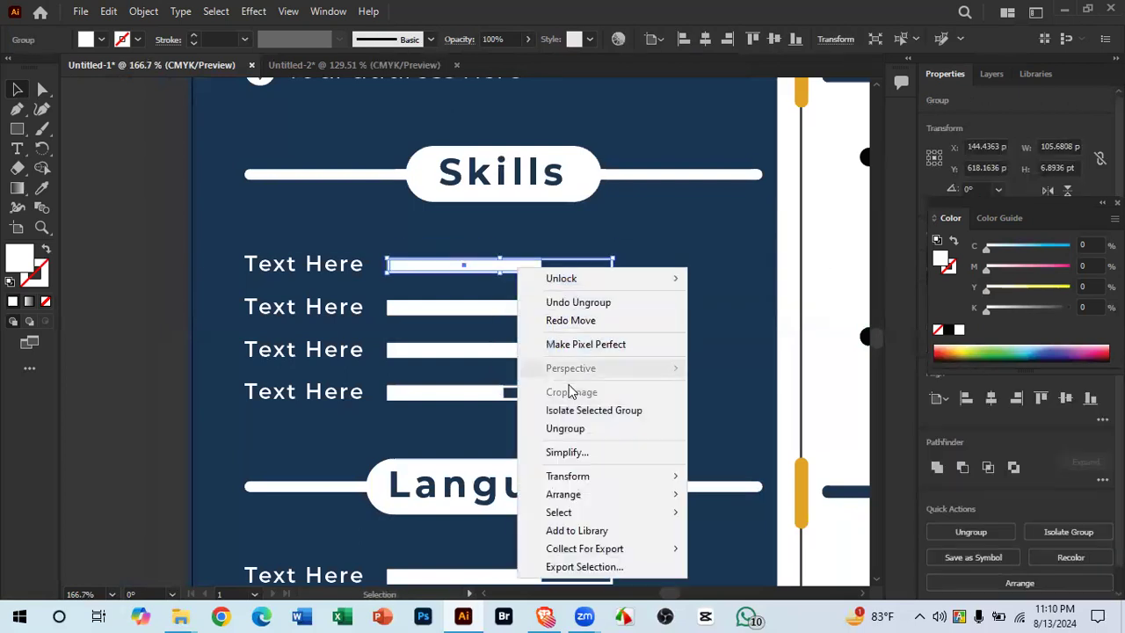
left_click(577, 427)
left_click(645, 256)
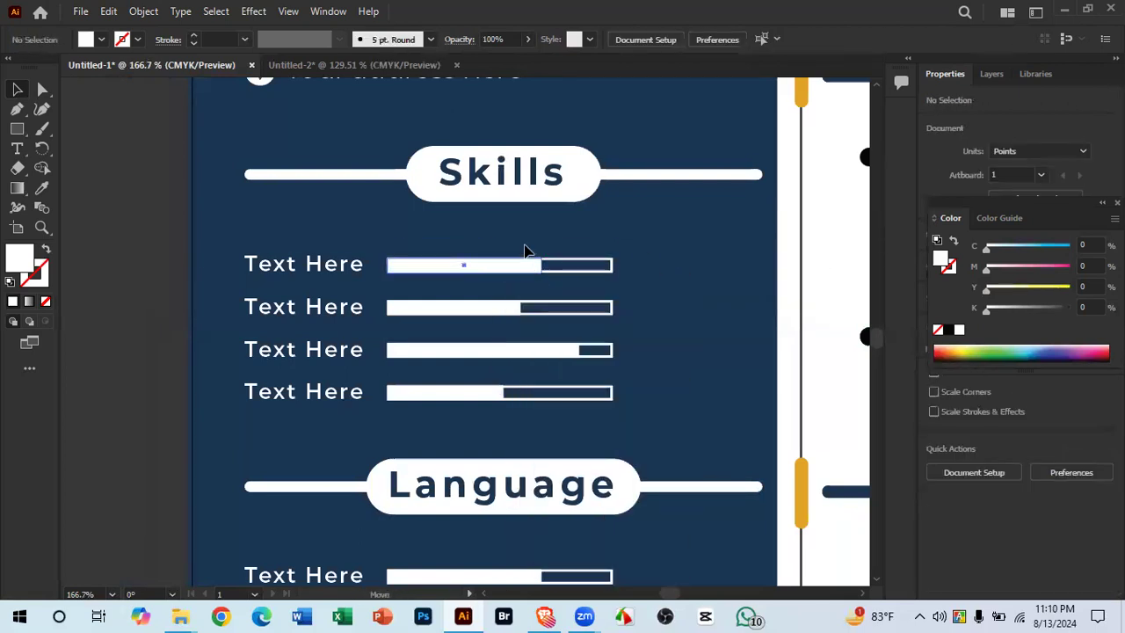
left_click_drag(523, 265, 522, 245)
left_click(653, 294)
key("ctrl+z")
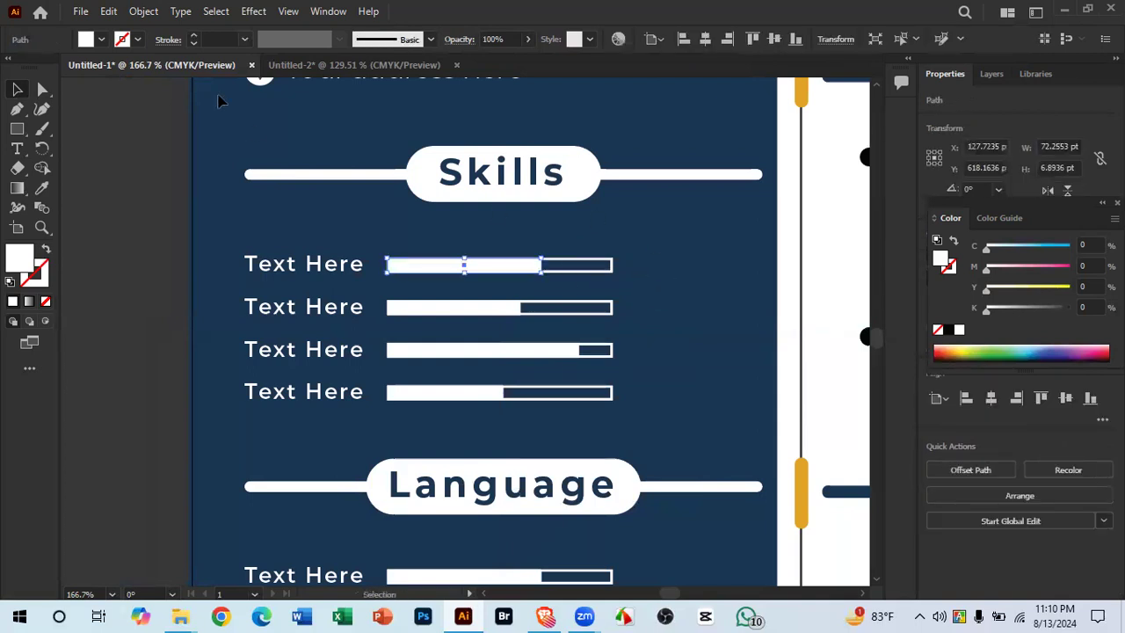
Step: In Untitled-2, copy the Skills heading text to below its line at the vertical guide, and make it white at 10 pt
left_click(292, 60)
left_click_drag(427, 454, 470, 318)
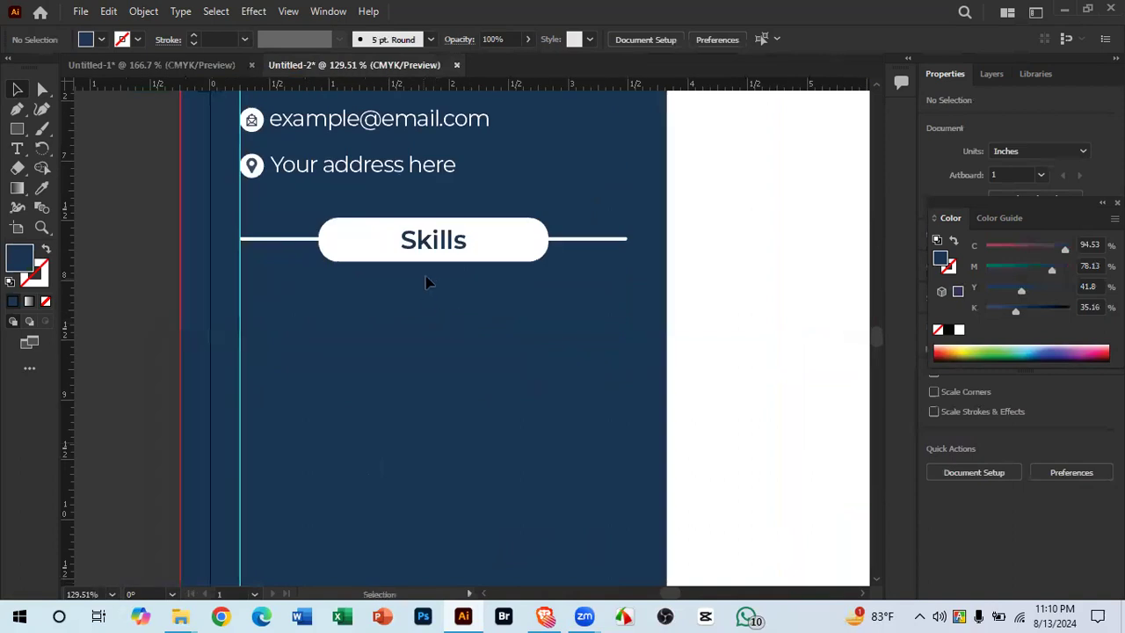
left_click_drag(433, 244, 276, 325)
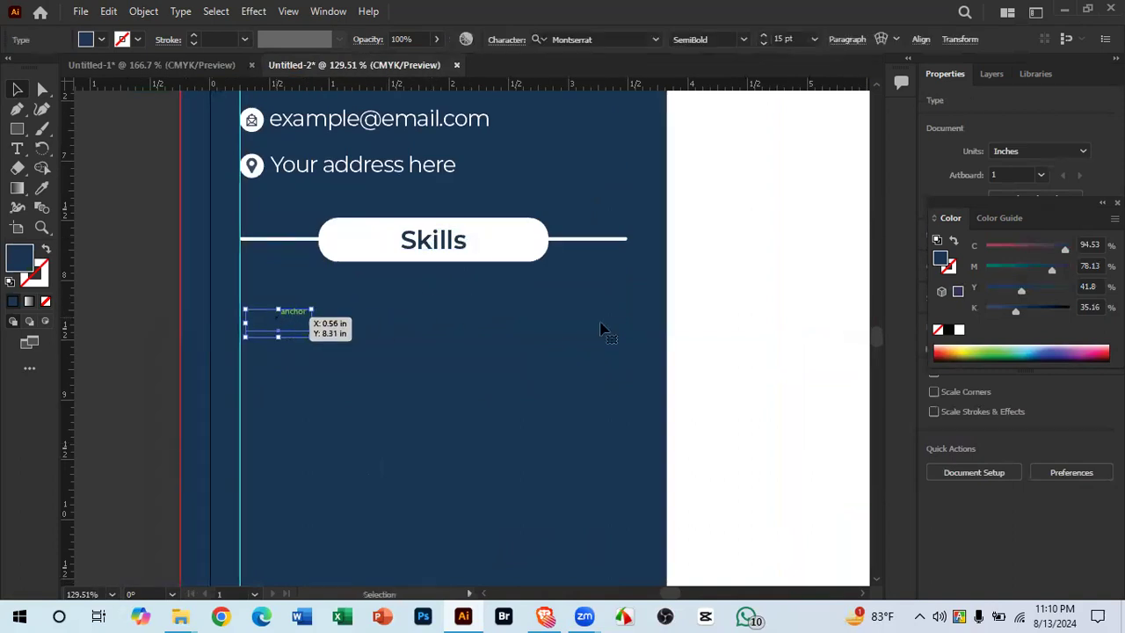
left_click(959, 329)
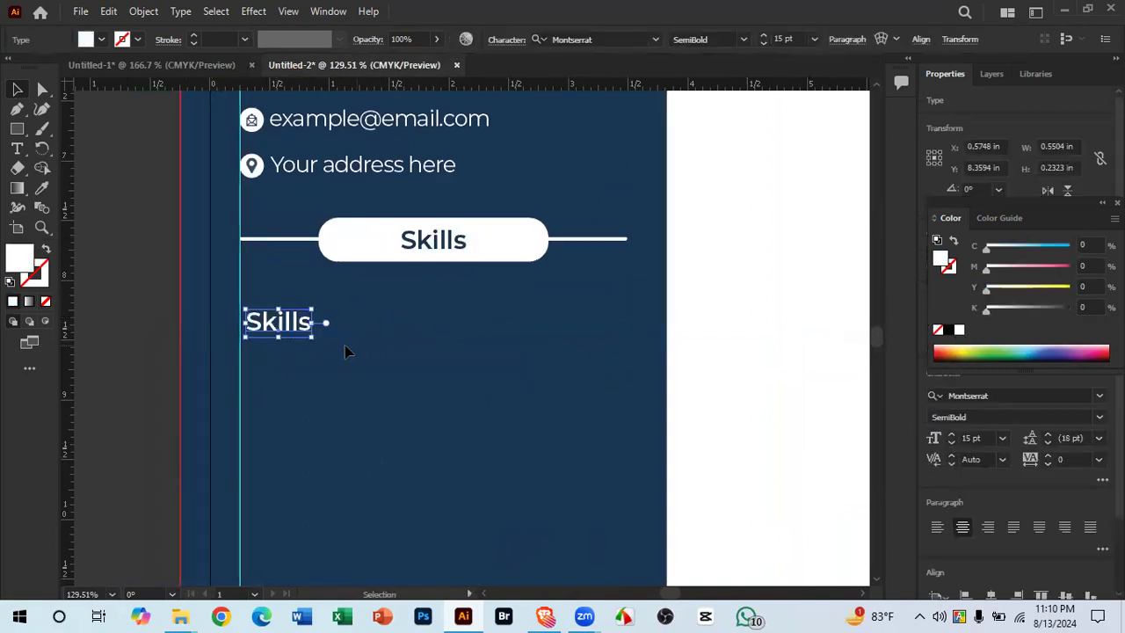
left_click(788, 39)
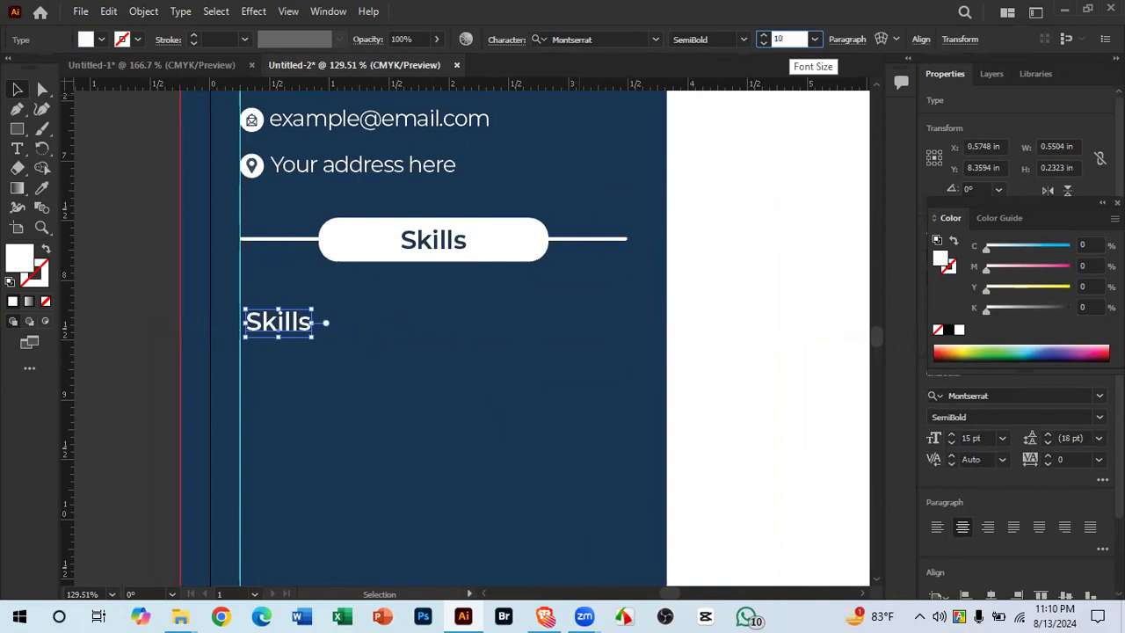
type("10")
key("Return")
left_click_drag(290, 339, 422, 373)
left_click_drag(369, 350, 361, 330)
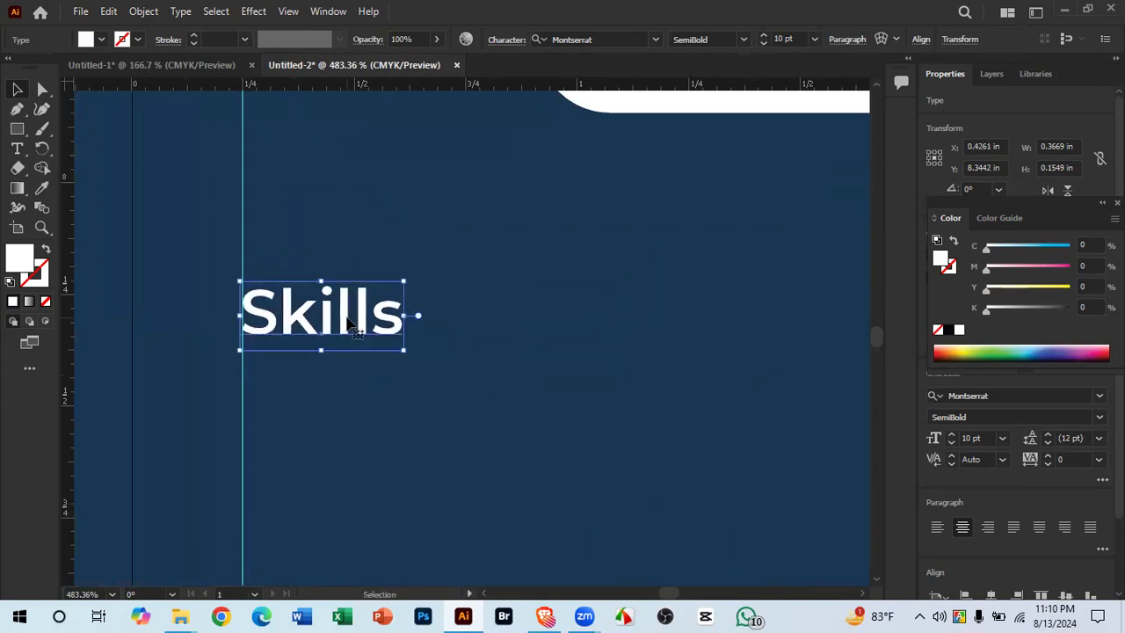
Step: Replace the text of the small white copy below the Skills heading with "Graphic Design"
double_click(349, 320)
type("Gr")
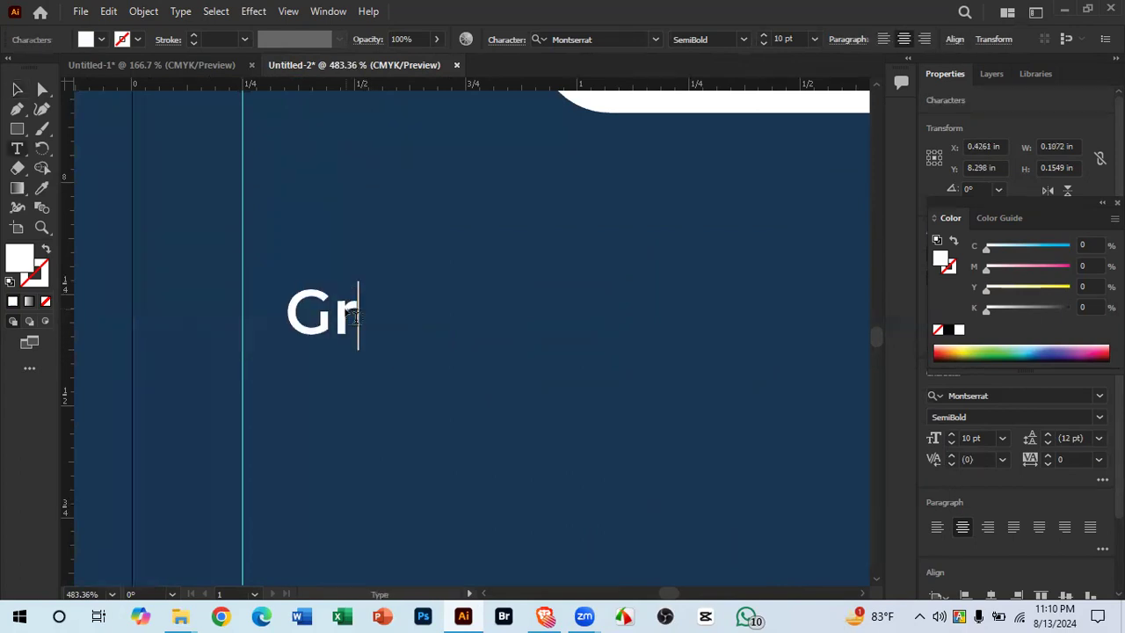
type("aphic ")
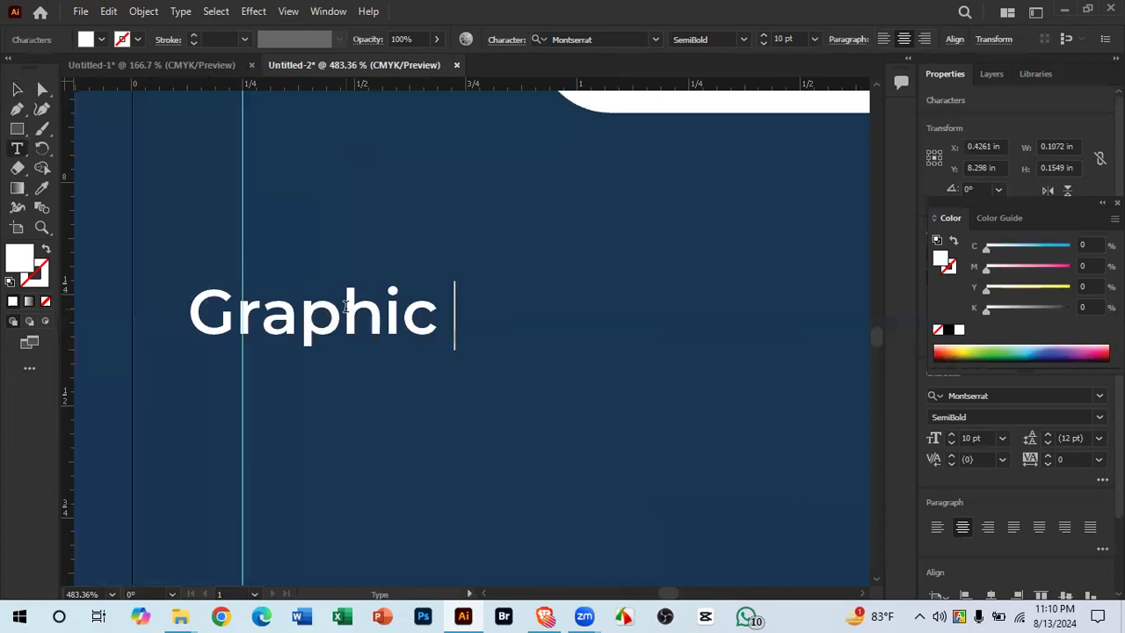
type("Design")
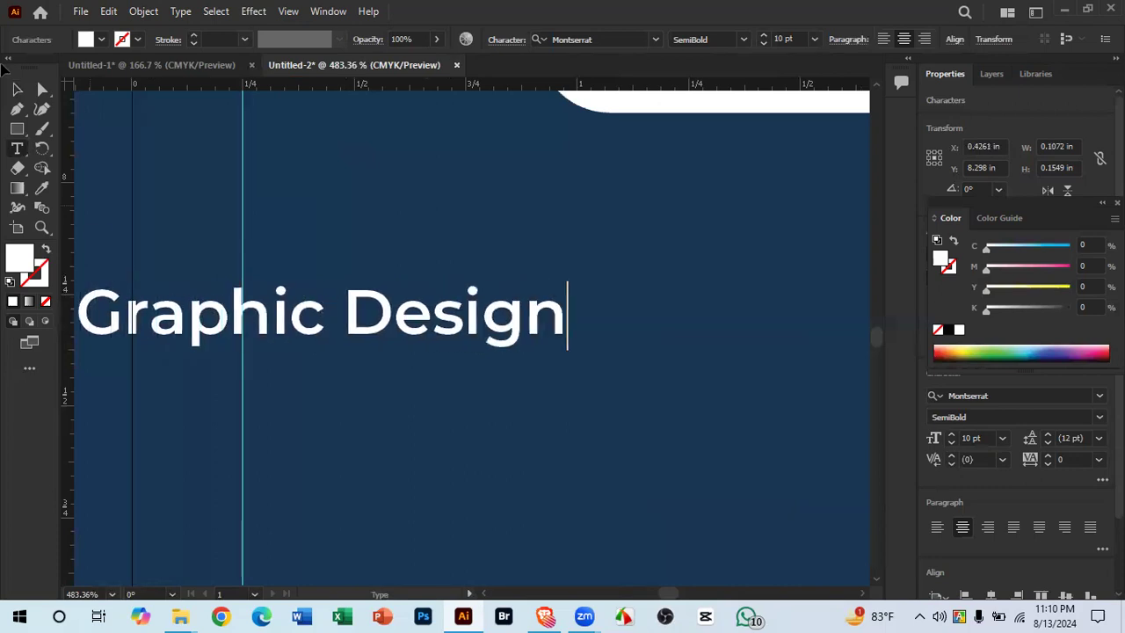
left_click(15, 91)
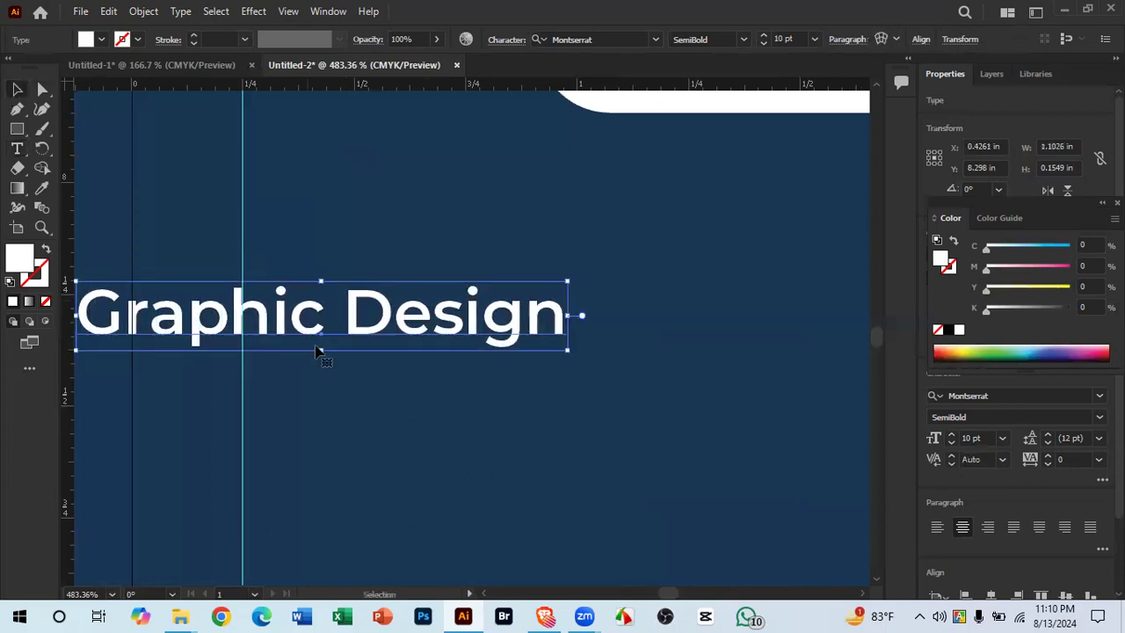
Step: Move the Graphic Design label so its left edge lines up with the vertical guide below the Skills heading
left_click_drag(301, 337, 468, 282)
key("ctrl+space")
left_click_drag(231, 244, 463, 299)
left_click_drag(310, 299, 396, 306)
left_click_drag(299, 335, 289, 340)
key("ctrl+space")
left_click_drag(373, 334, 228, 325)
key("space")
left_click_drag(482, 316, 359, 339)
key("ctrl+space")
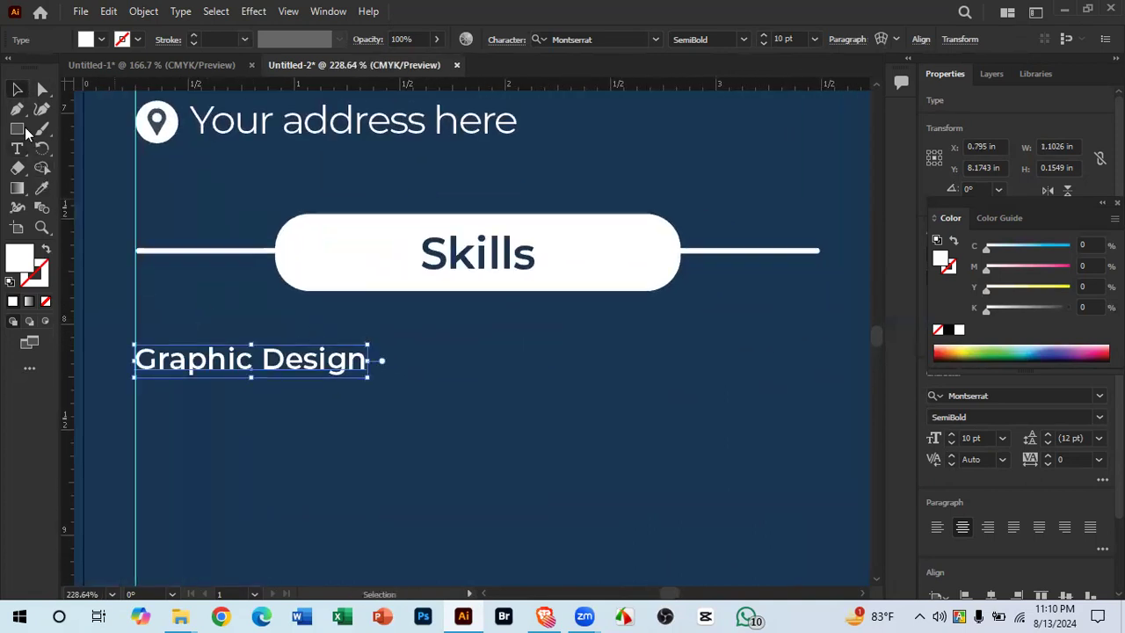
Step: Draw a white rectangular bar about 1.11 in wide and 0.06 in high just right of the Graphic Design label
left_click(18, 130)
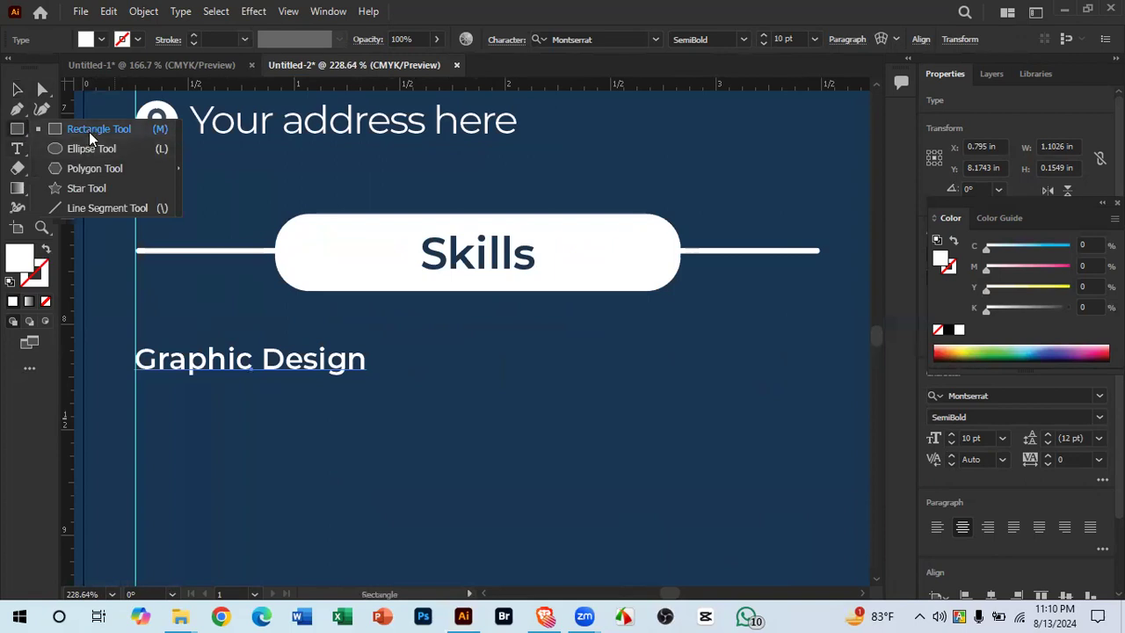
left_click(89, 130)
key("ctrl+space")
left_click_drag(404, 419, 474, 409)
mouse_move(375, 308)
left_mouse_down()
mouse_move(454, 322)
mouse_move(790, 325)
left_mouse_up()
left_click_drag(693, 325, 796, 377)
key("space")
key("ctrl+space")
key("space")
left_click_drag(652, 269, 485, 383)
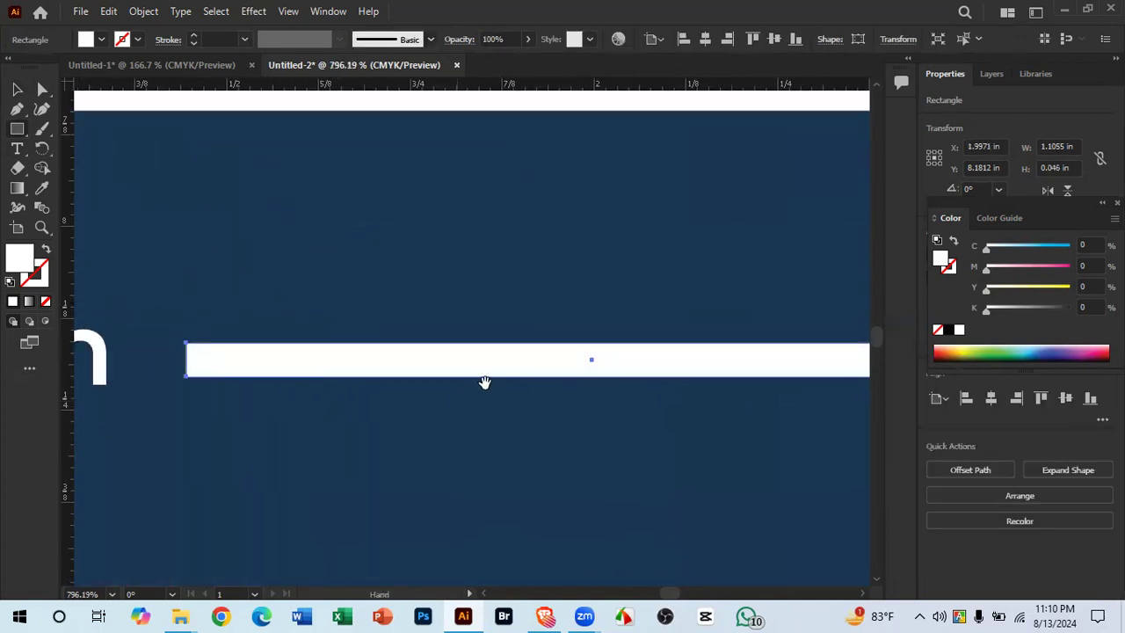
left_click_drag(593, 342, 452, 354)
key("ctrl+space")
key("ctrl+space")
left_click_drag(80, 273, 126, 291)
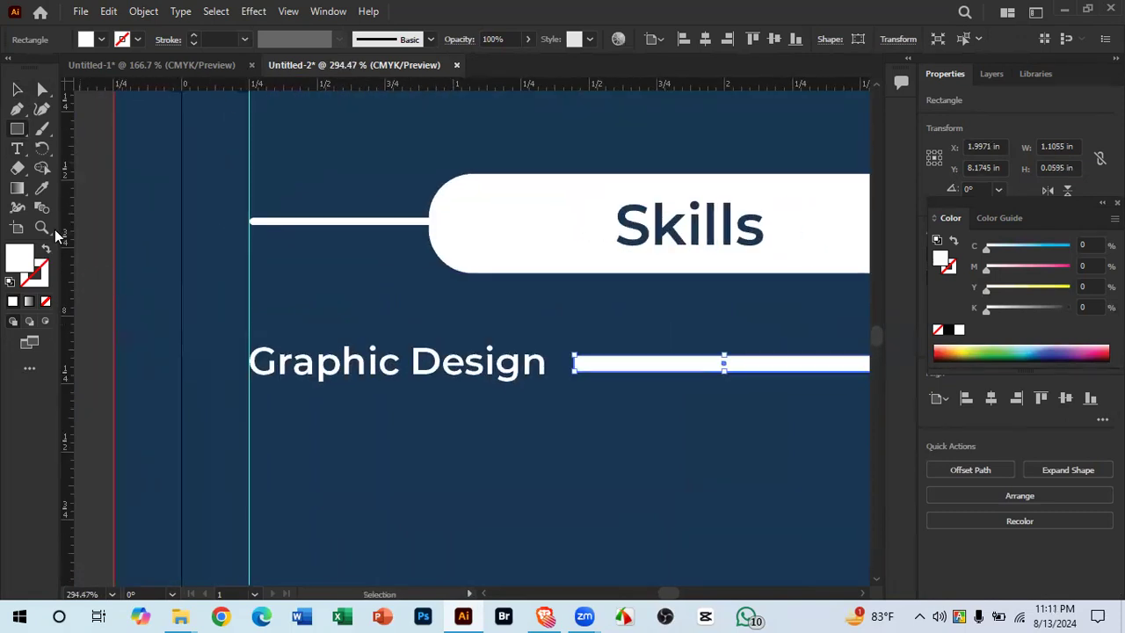
Step: Duplicate the white skill bar to the right so that the copy overlaps the original, and deselect it
left_click(18, 90)
key("space")
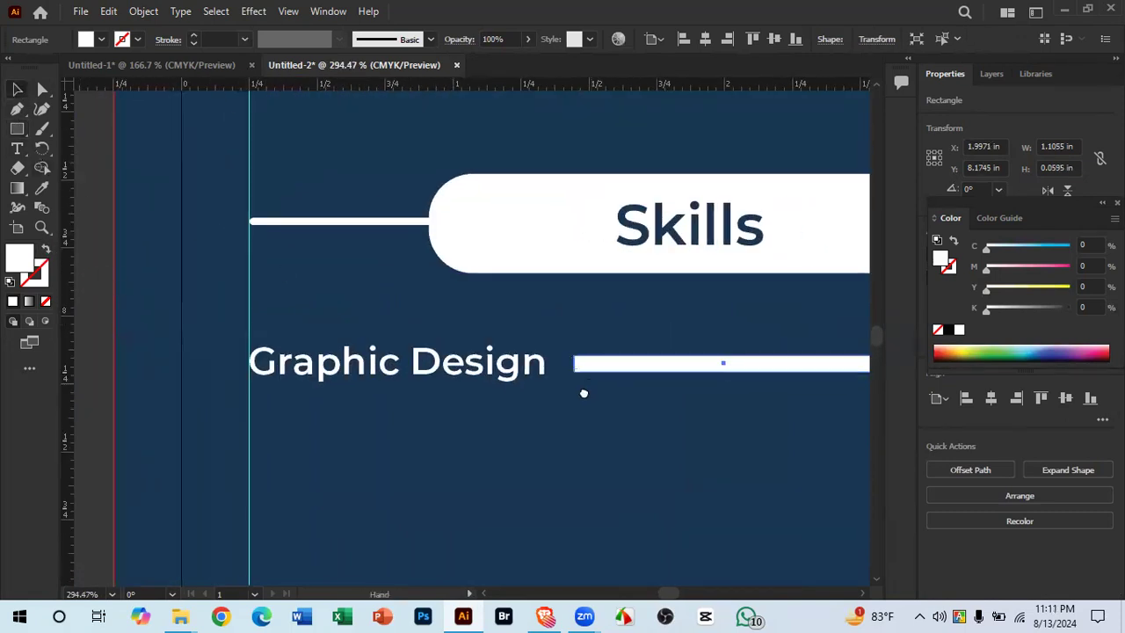
left_click_drag(582, 391, 482, 422)
left_click_drag(618, 393, 635, 458)
key("space")
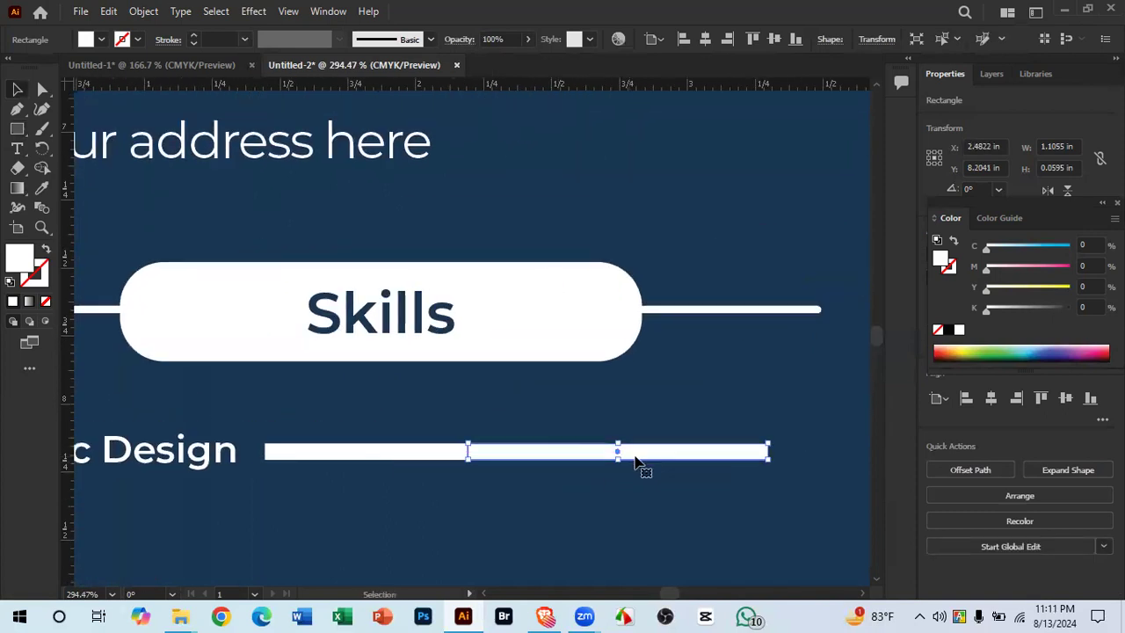
left_click(685, 498)
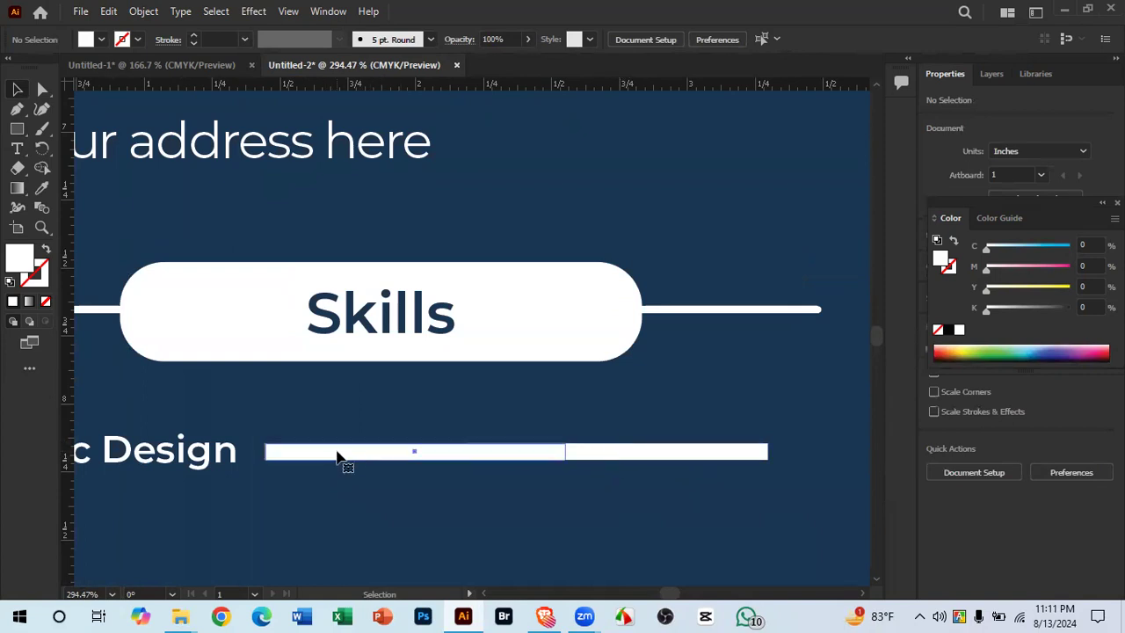
Step: Turn the original bar into an unfilled white 1 pt outline and move the solid copy clear below it
left_click(341, 456)
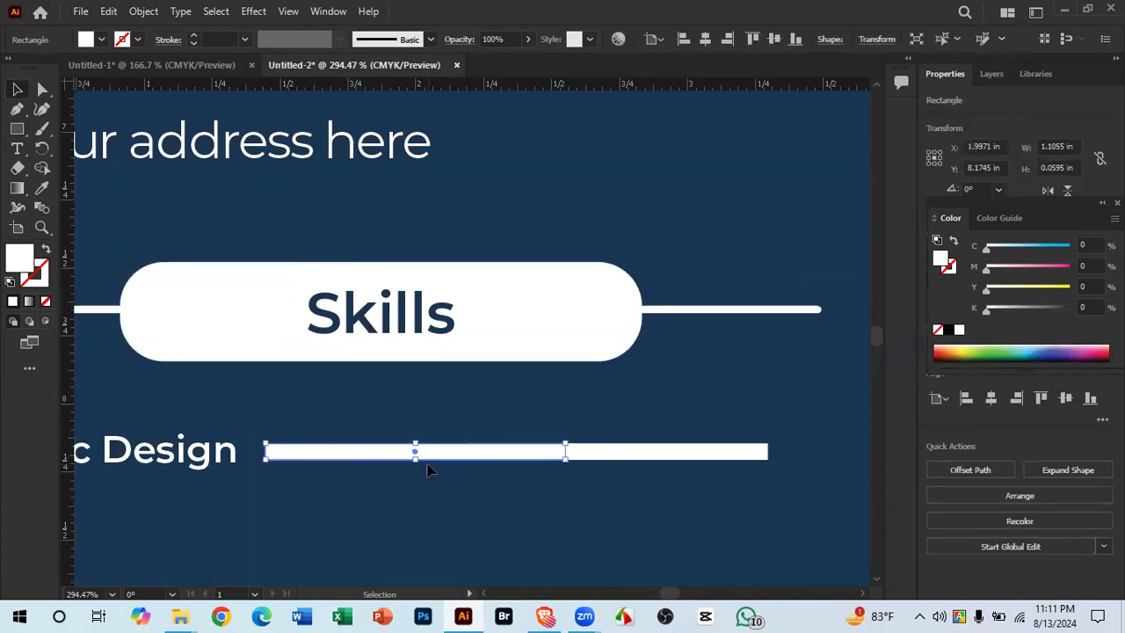
left_click(44, 249)
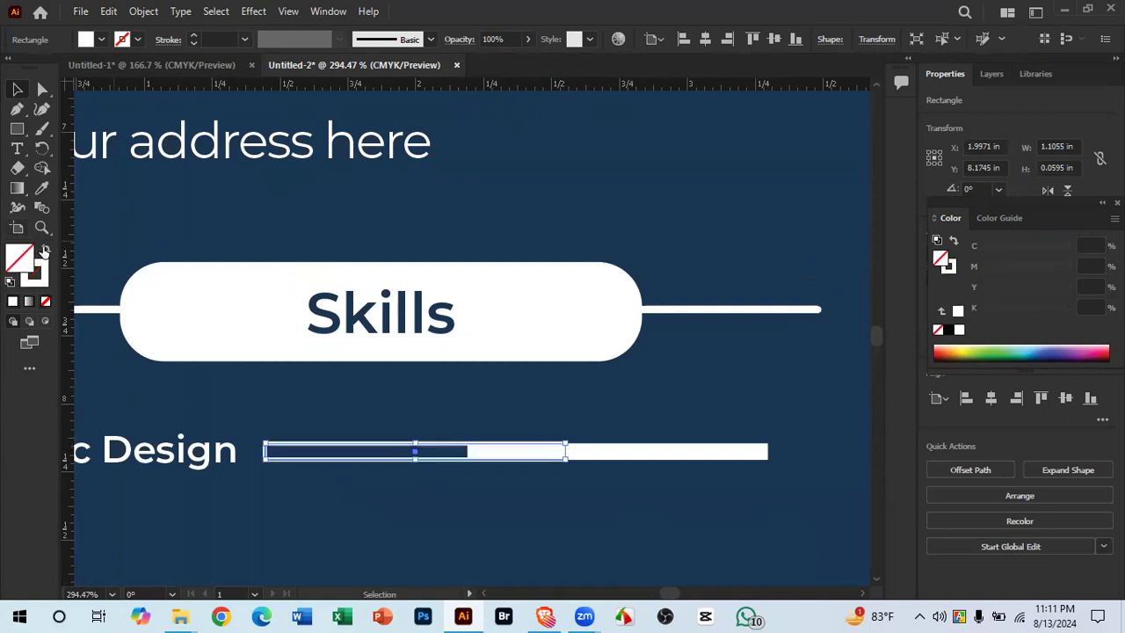
left_click(461, 402)
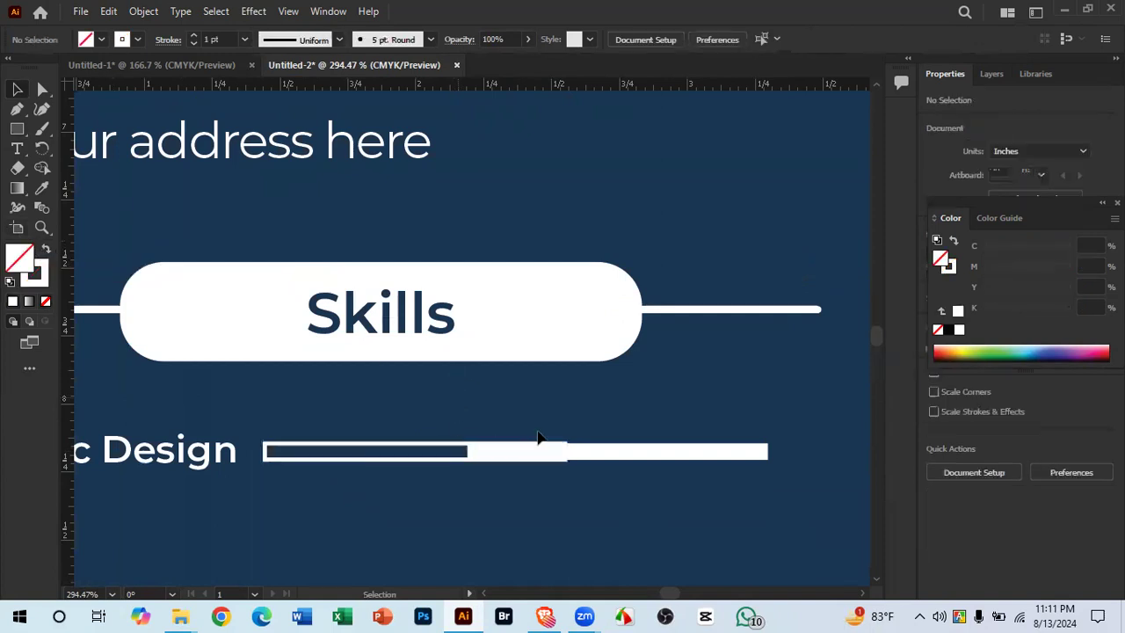
left_click_drag(607, 444, 612, 501)
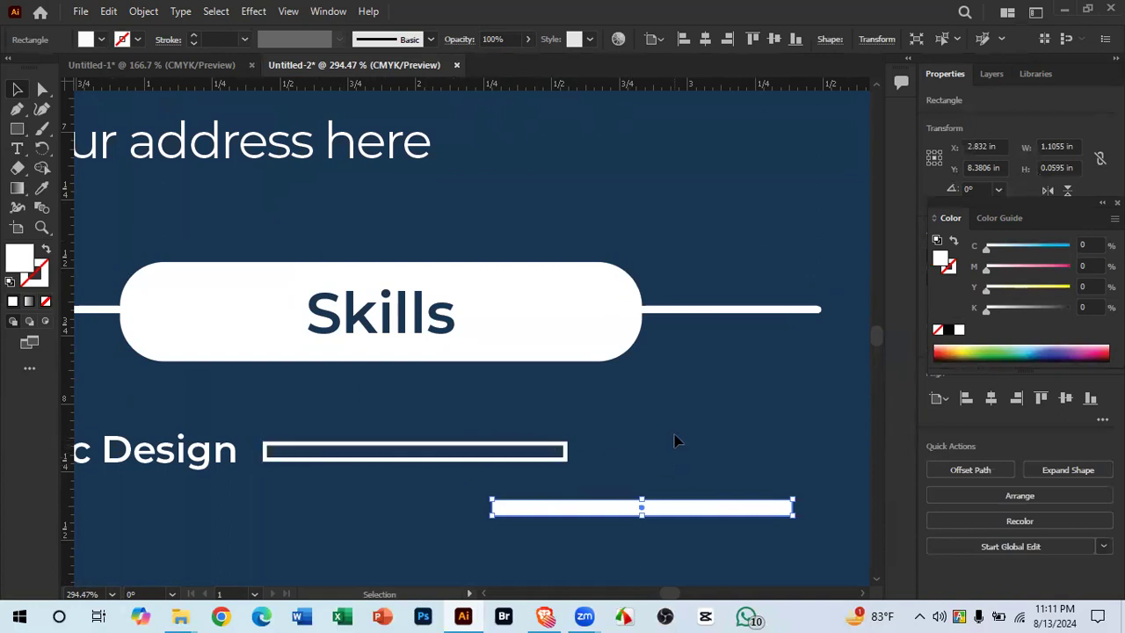
left_click(625, 427)
Step: Stretch the outlined bar to the right to about 1.5 in wide and deselect it
left_click(567, 451)
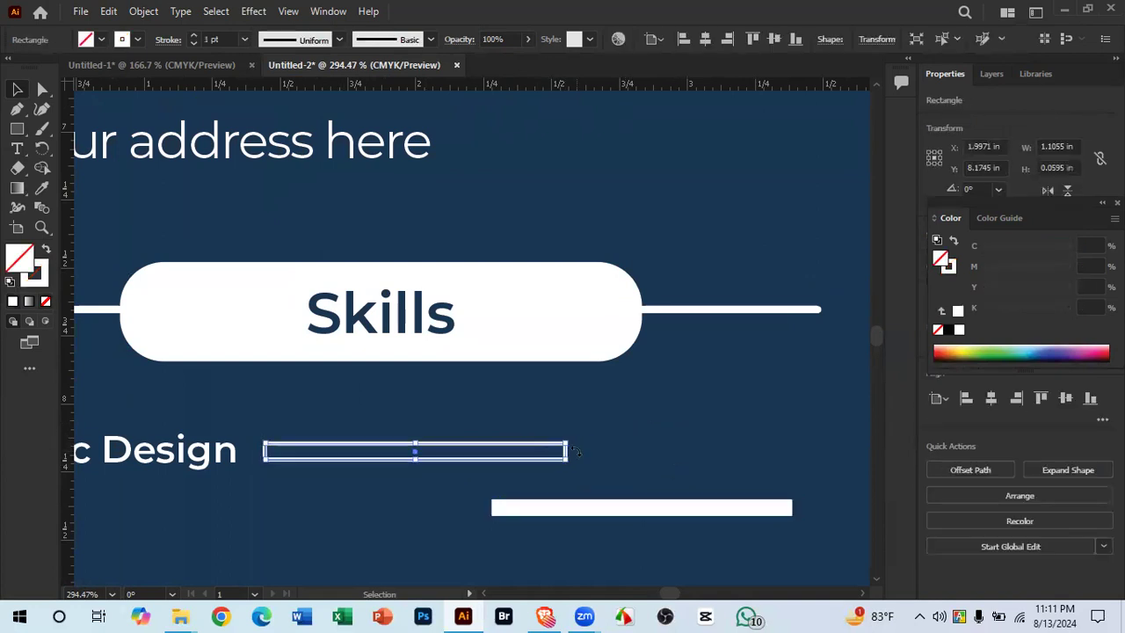
left_click_drag(566, 456, 456, 429)
left_click(738, 450)
Step: Move the solid white bar into the outlined bar, aligned with its left end
scroll(683, 484, "down", 1)
left_click_drag(357, 419, 762, 432)
left_click_drag(544, 397, 820, 396)
left_click_drag(376, 378, 281, 385)
key("ctrl+space")
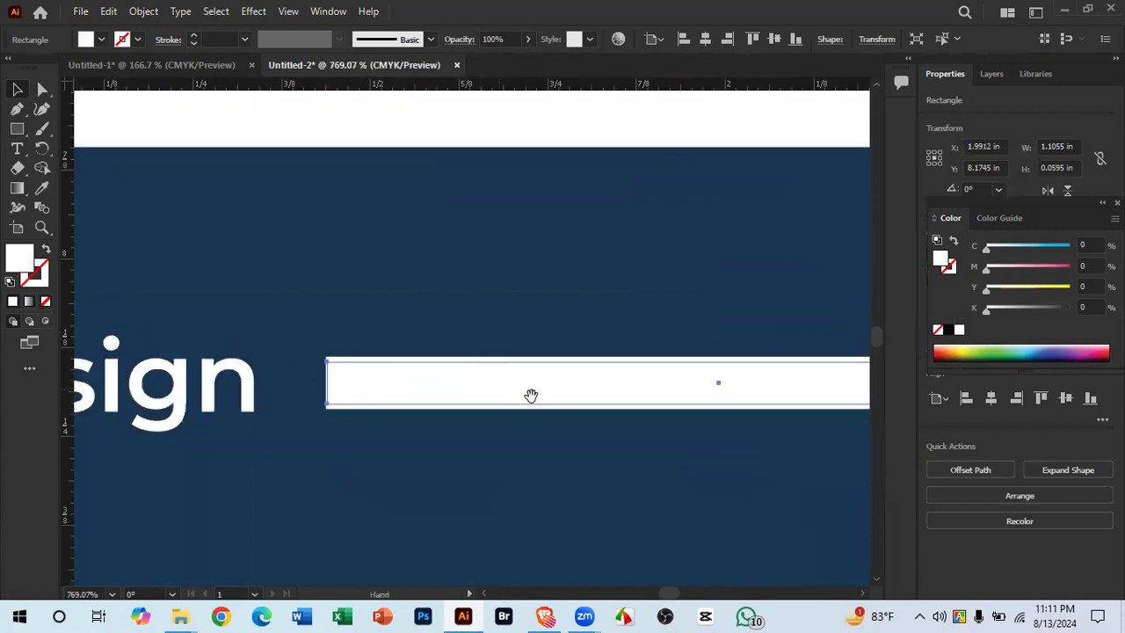
left_click_drag(530, 394, 243, 412)
left_click_drag(477, 407, 283, 419)
left_click_drag(434, 420, 389, 395)
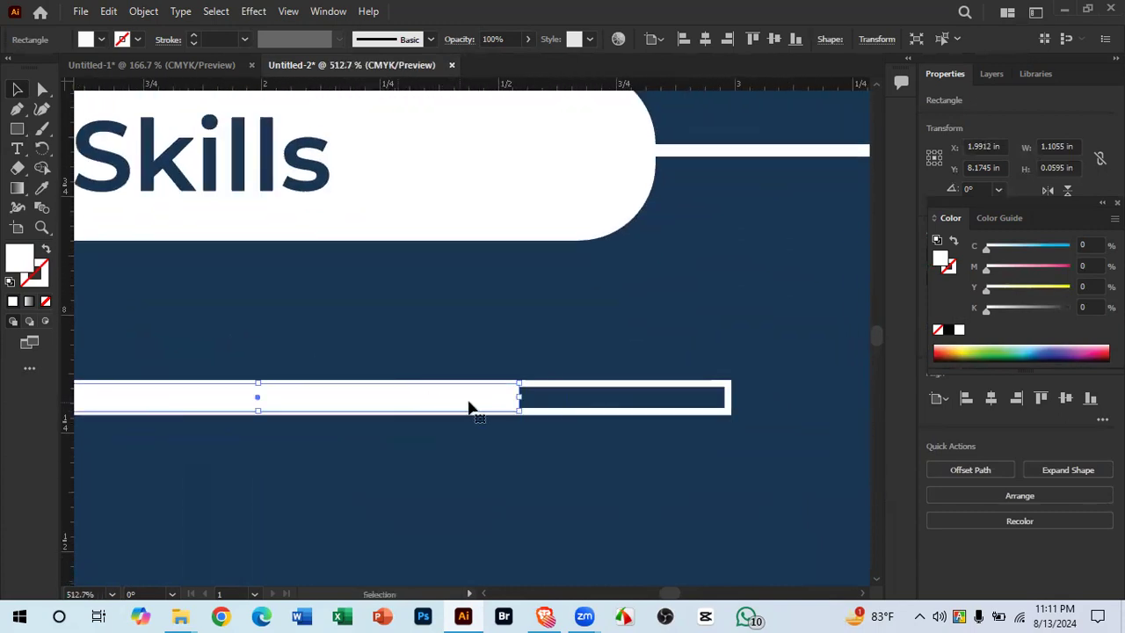
Step: Widen the solid bar to about 1.3 in, leaving a short empty section at the outline's right end
left_click_drag(521, 399, 626, 398)
left_click(618, 454)
scroll(619, 455, "down", 2)
scroll(302, 475, "down", 1)
left_click_drag(302, 474, 523, 399)
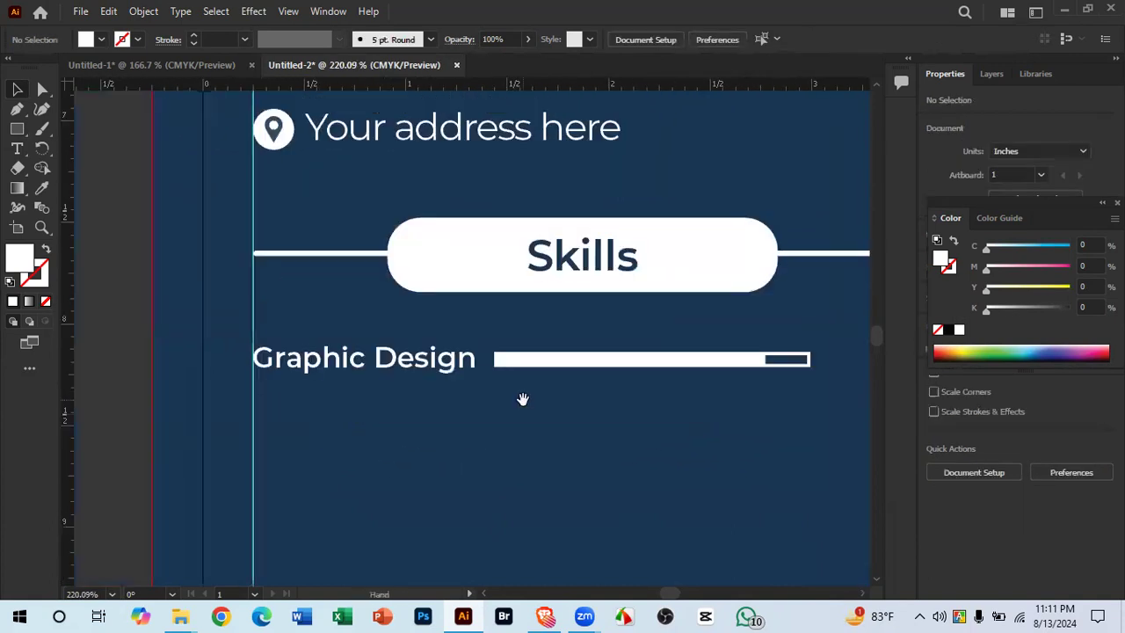
scroll(489, 425, "down", 1)
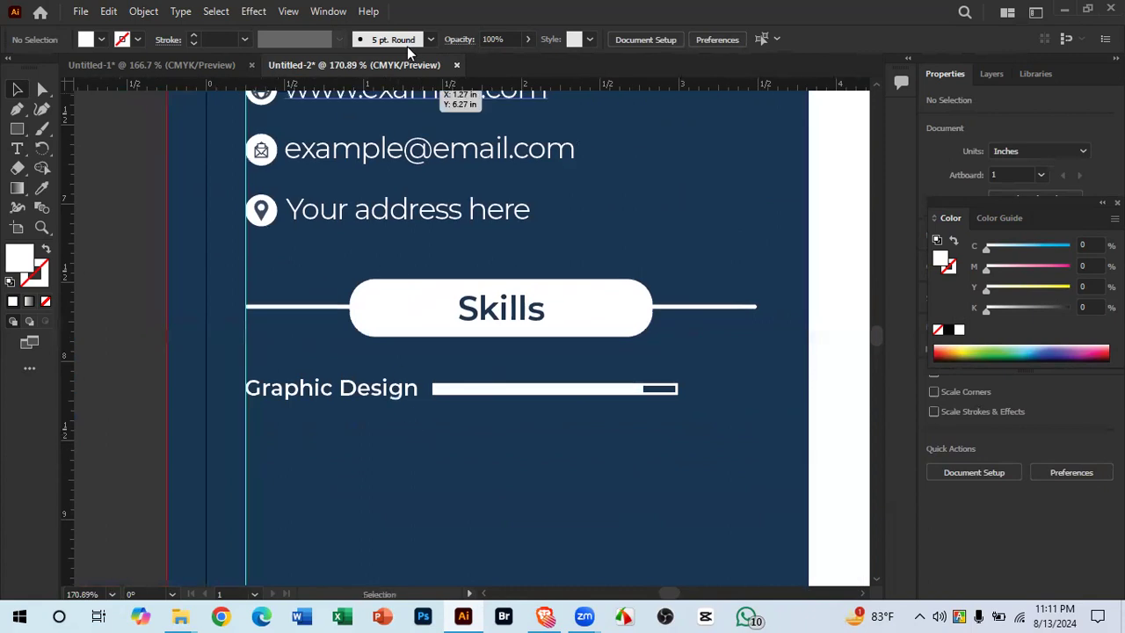
Step: Examine how the first Skills bar is built in Untitled-1, checking its fill and outline shapes, and return to Untitled-2
left_click(224, 65)
left_click(527, 263)
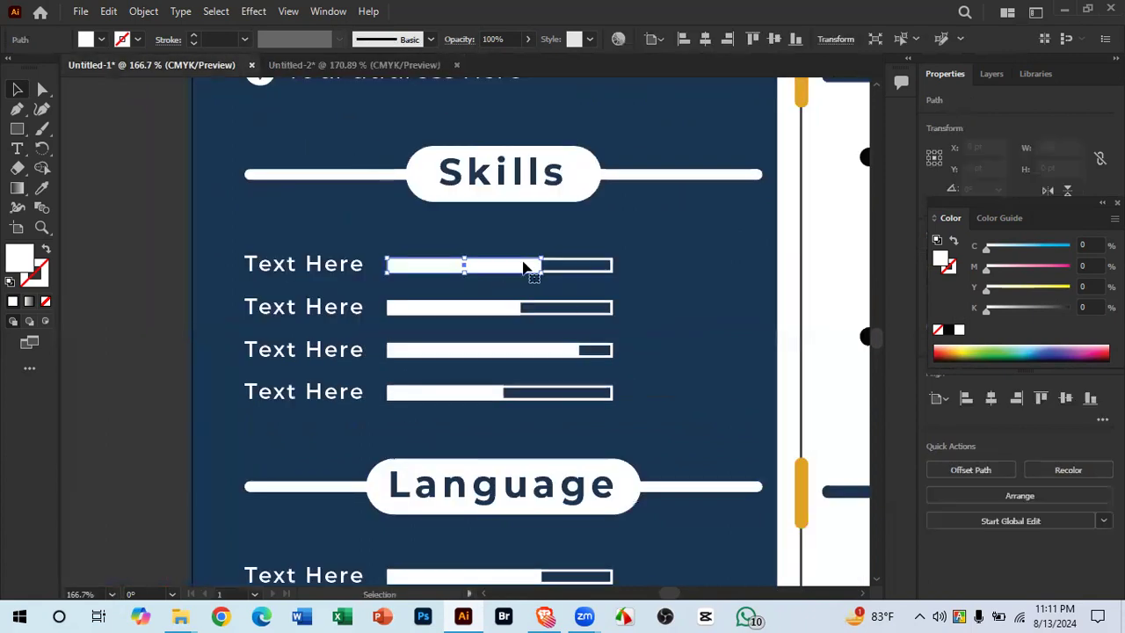
left_click(668, 287)
left_click(587, 277)
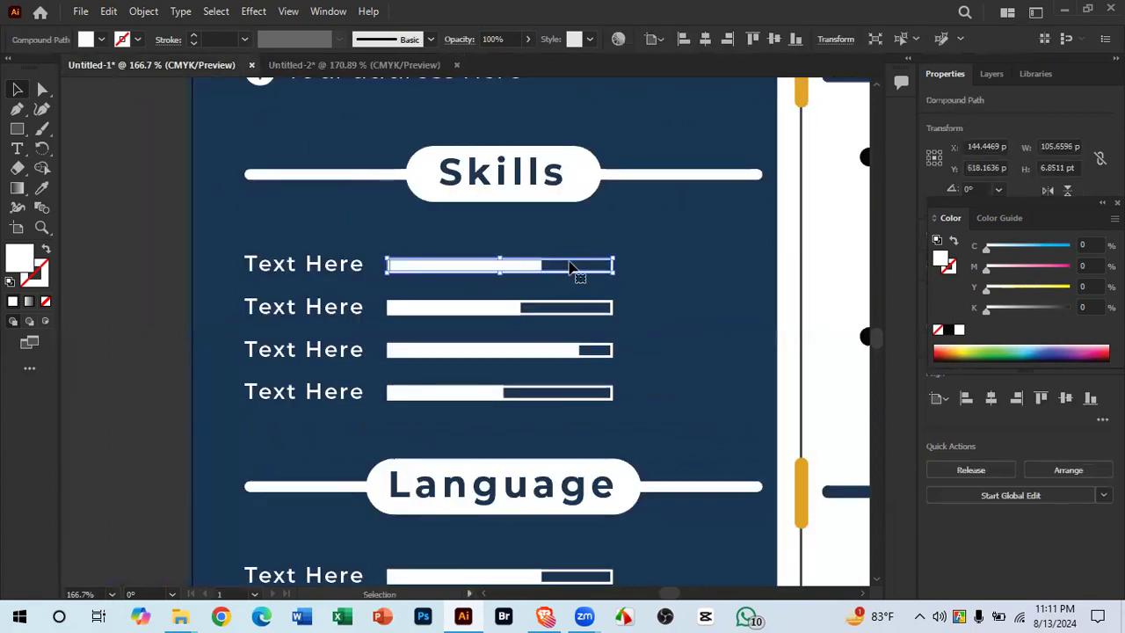
left_click(661, 294)
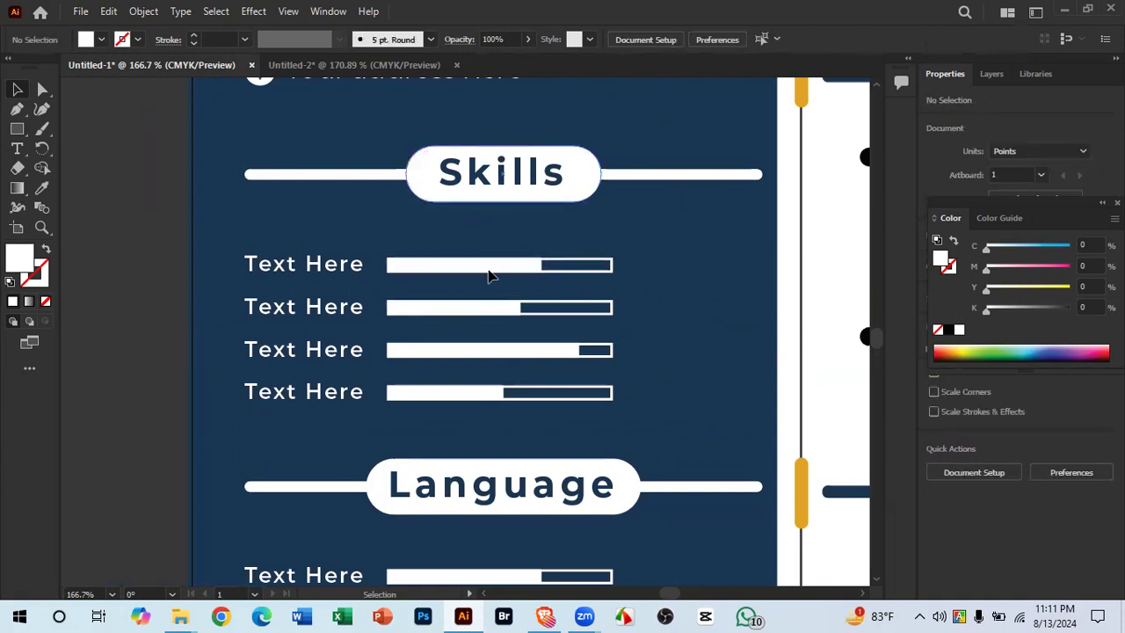
left_click(377, 67)
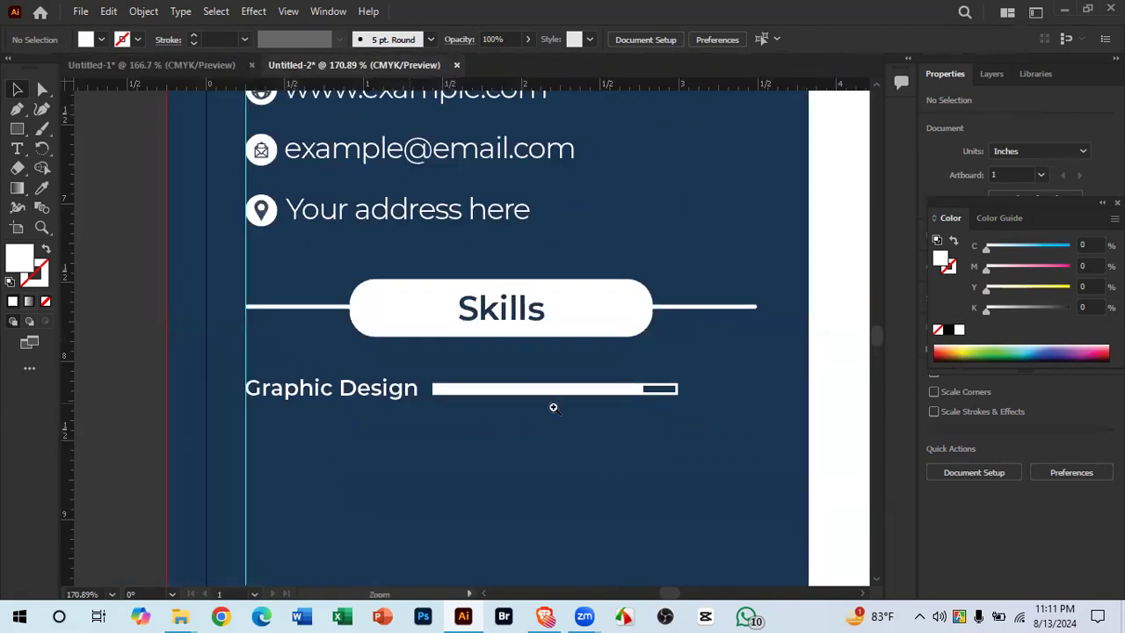
Step: Duplicate the Graphic Design label together with its skill bar directly below the original row
left_click_drag(554, 408, 609, 422)
left_click_drag(534, 387, 522, 259)
left_click_drag(425, 288, 501, 302)
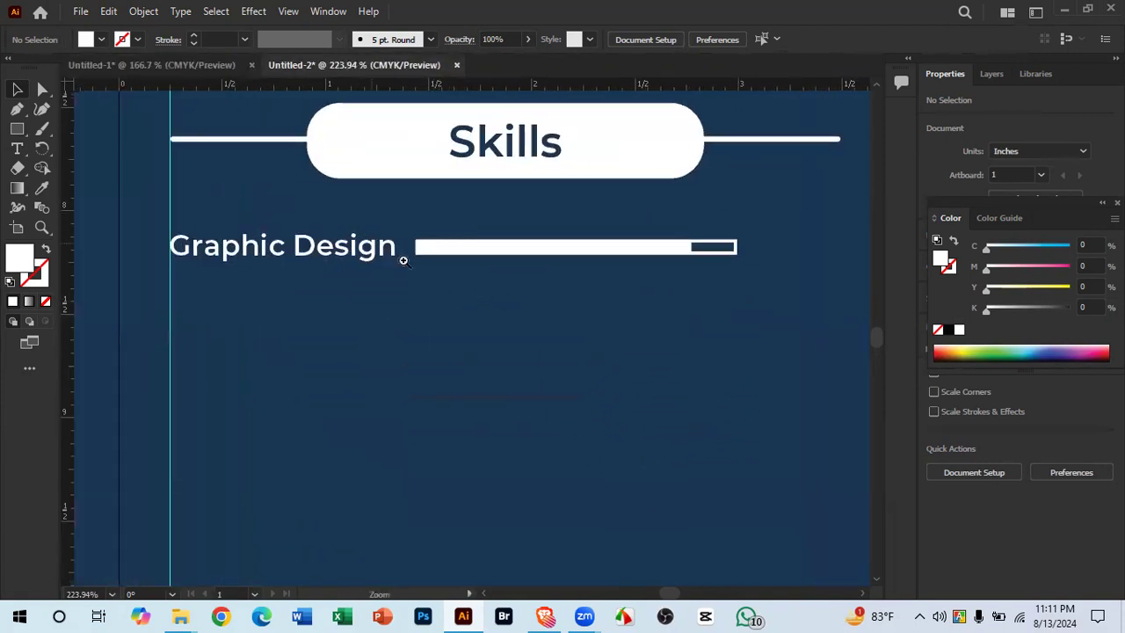
left_click_drag(403, 260, 503, 284)
left_click_drag(292, 249, 291, 243)
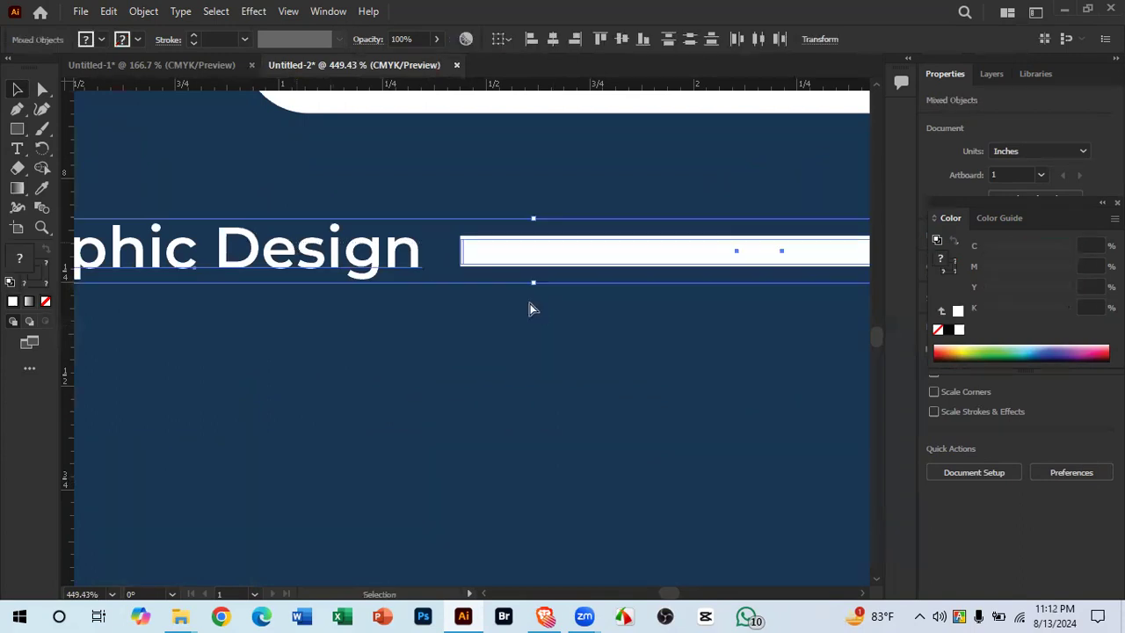
scroll(530, 303, "down", 1)
scroll(530, 302, "down", 1)
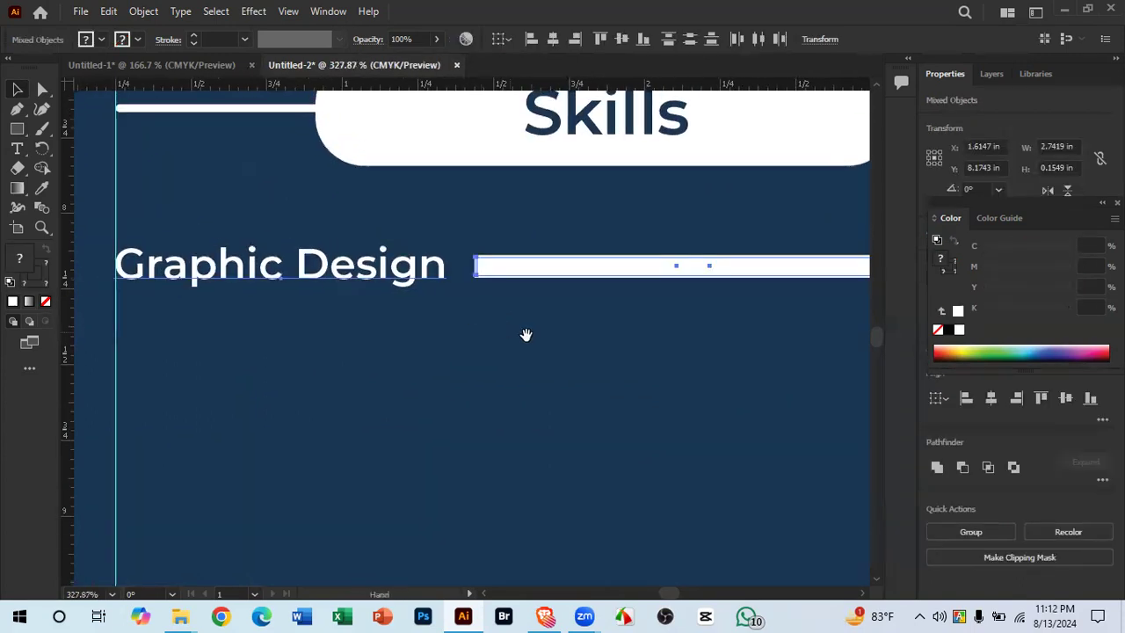
left_click_drag(594, 313, 591, 337)
scroll(609, 342, "down", 2)
left_click_drag(558, 389, 464, 377)
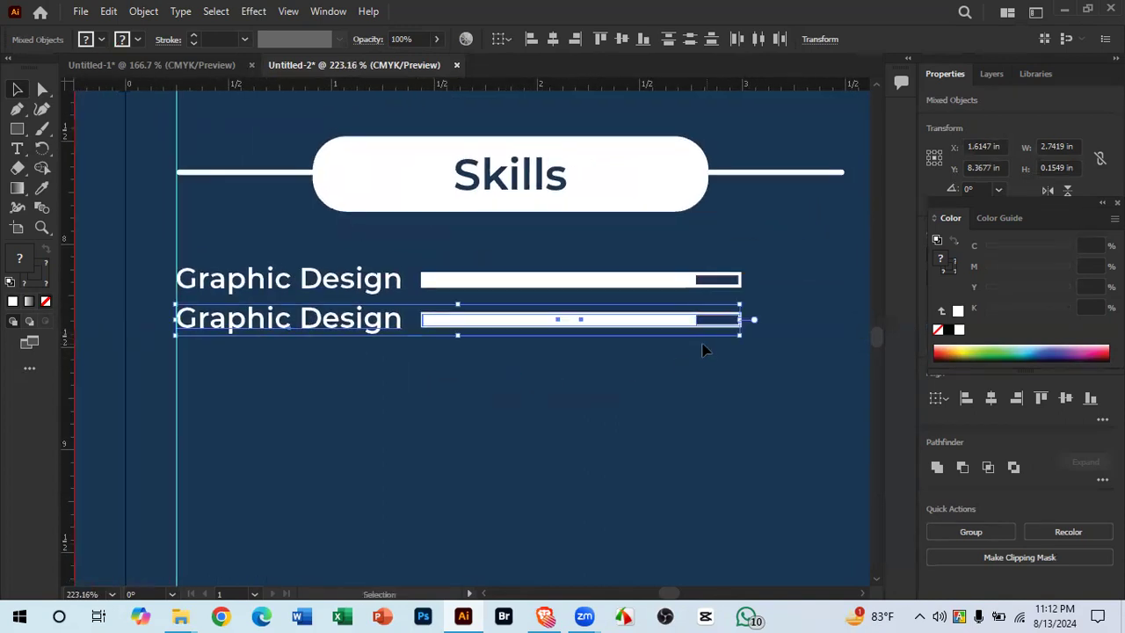
Step: Repeat the row duplication three more times to make five evenly spaced skill rows and deselect
key("ctrl+d")
key("ctrl+d")
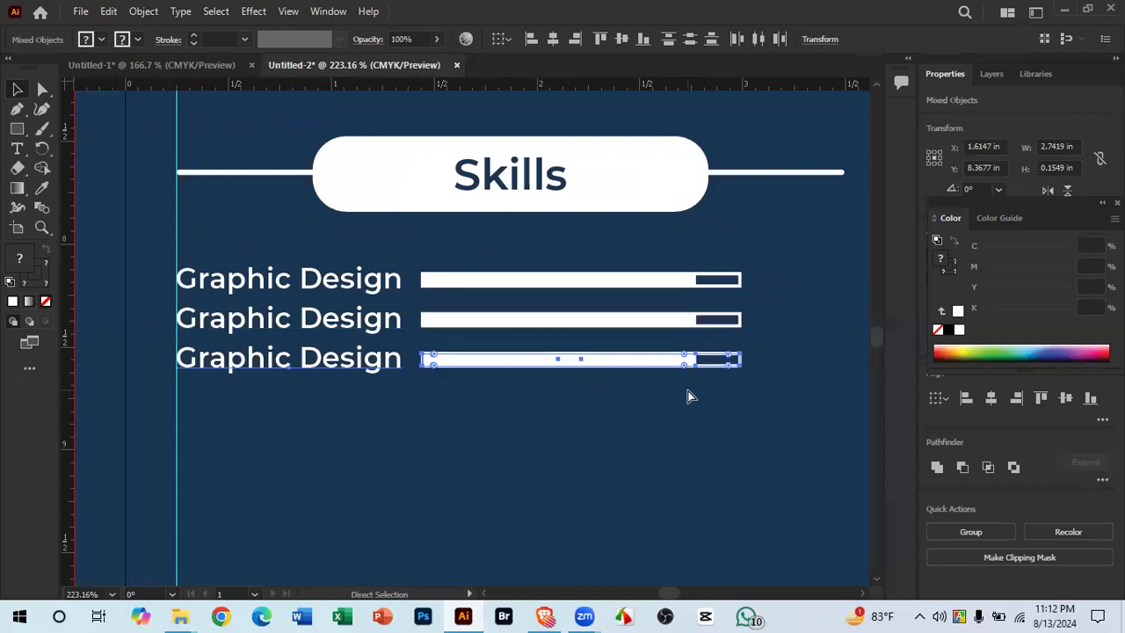
key("ctrl+d")
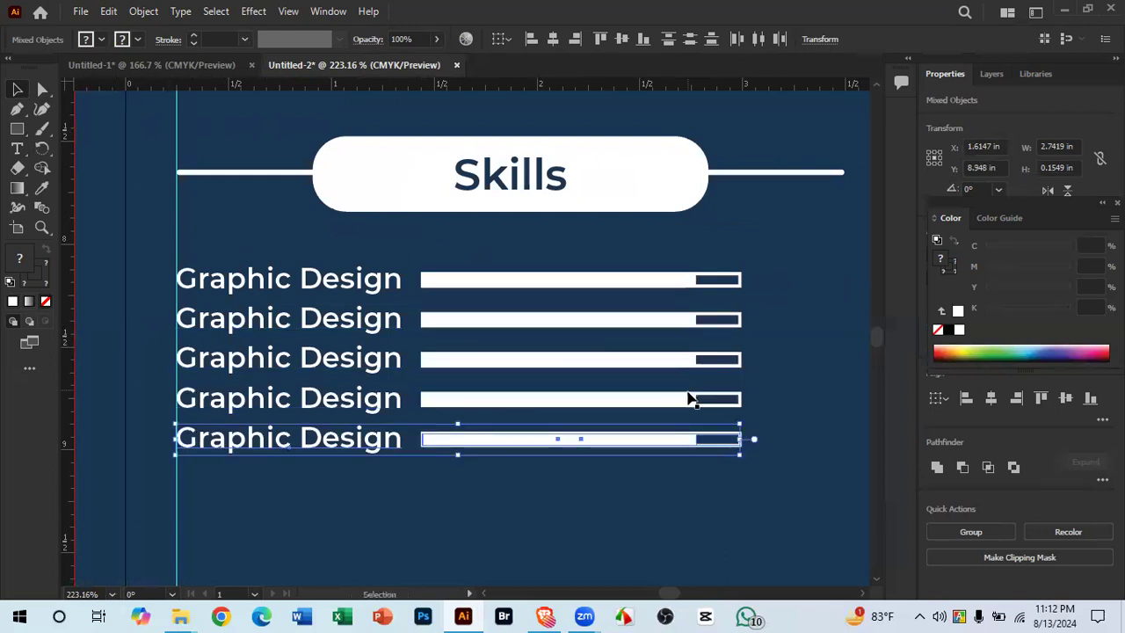
left_click(562, 493)
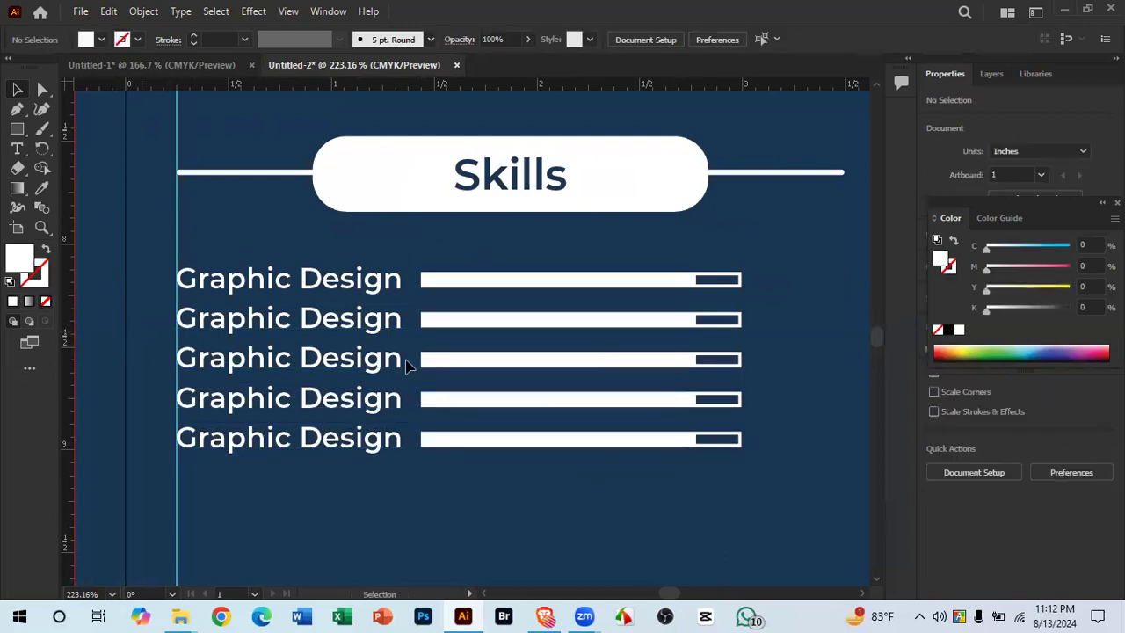
Step: Replace the second skill label's text with "Microsoft Office"
scroll(608, 443, "down", 5)
left_click_drag(545, 403, 414, 310)
scroll(377, 303, "up", 4)
left_click_drag(357, 395, 304, 382)
scroll(299, 286, "up", 2)
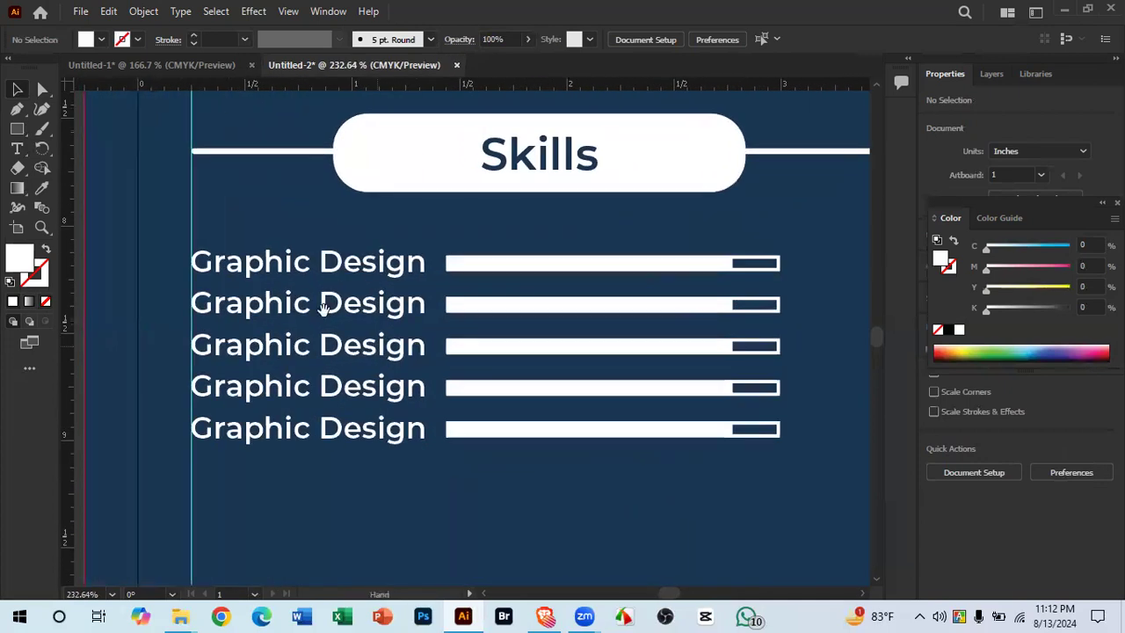
left_click(315, 305)
triple_click(312, 303)
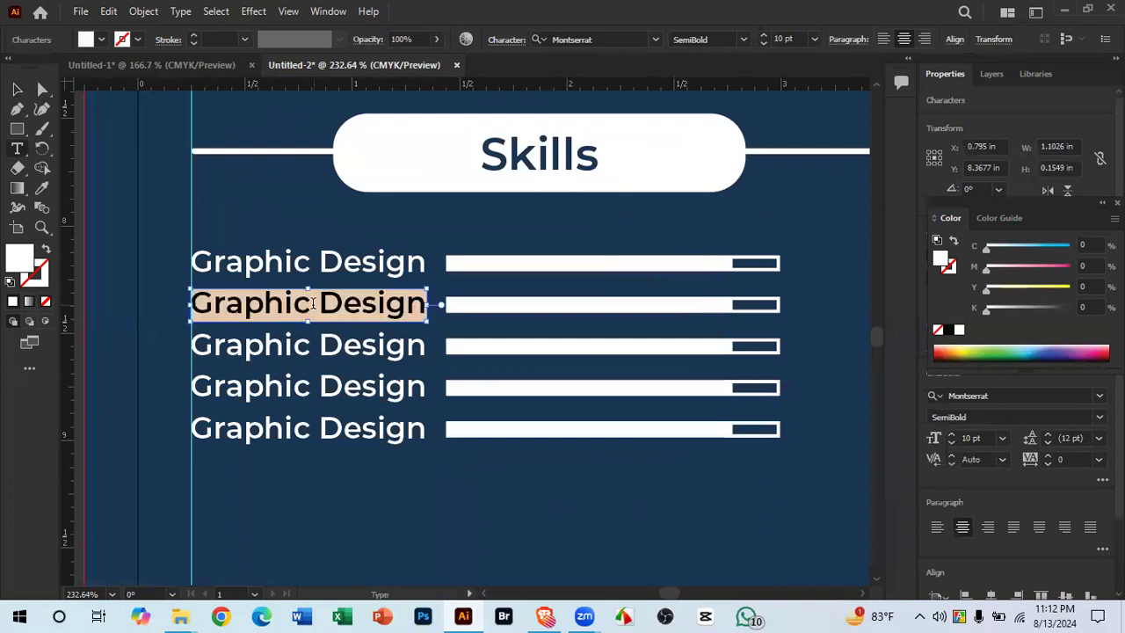
type("m")
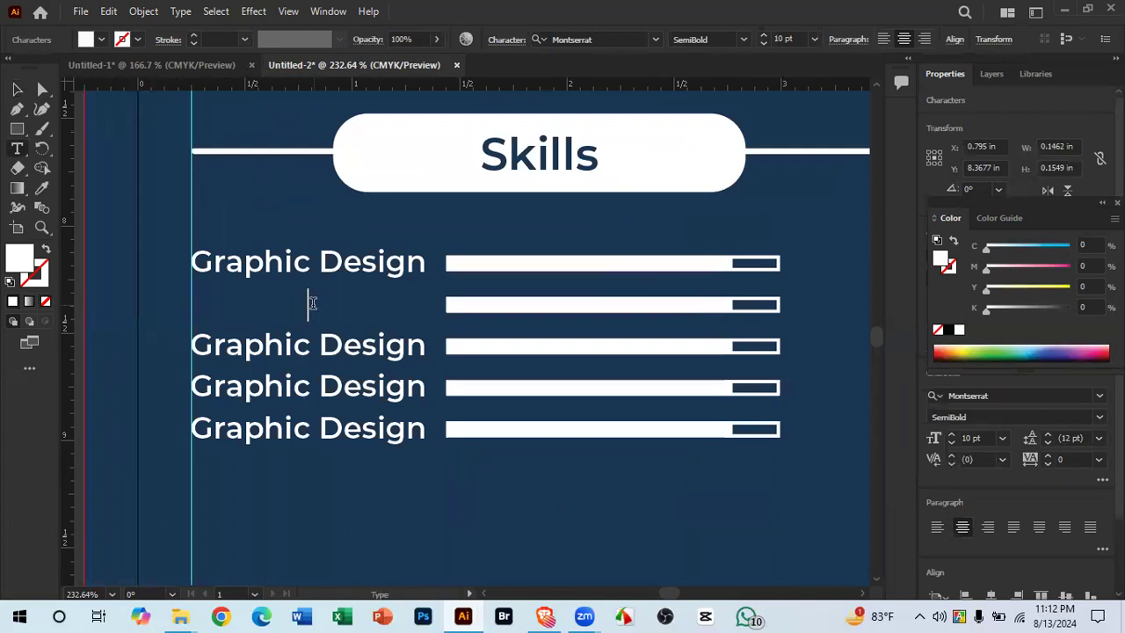
type("icrosoft Office")
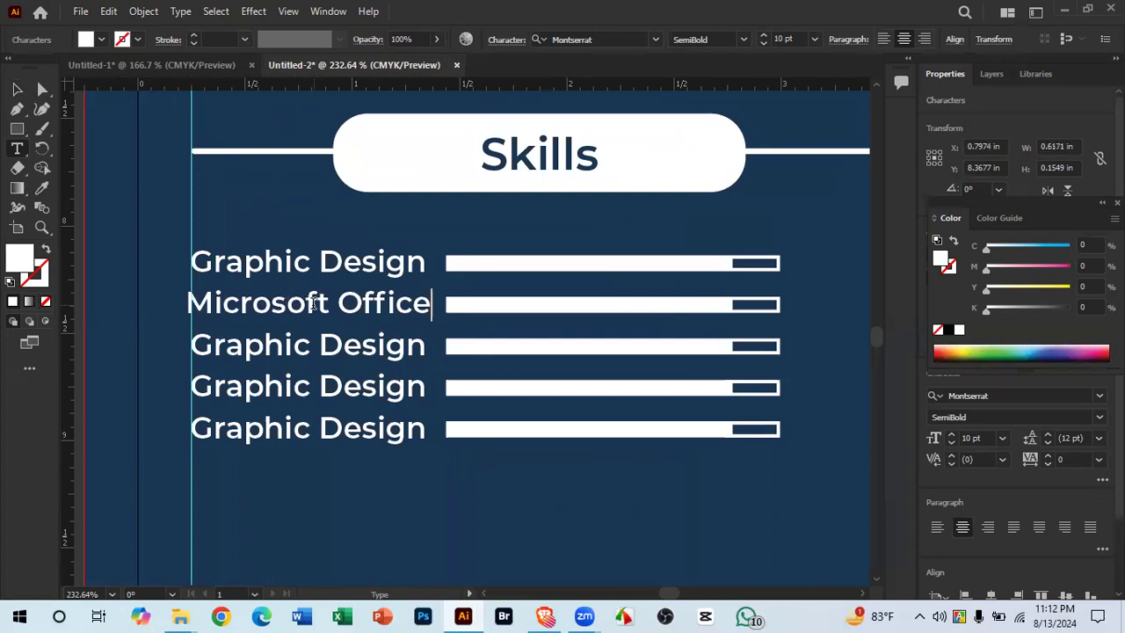
Step: Move the Microsoft Office label horizontally so its left edge lines up with the vertical guide
left_click(16, 90)
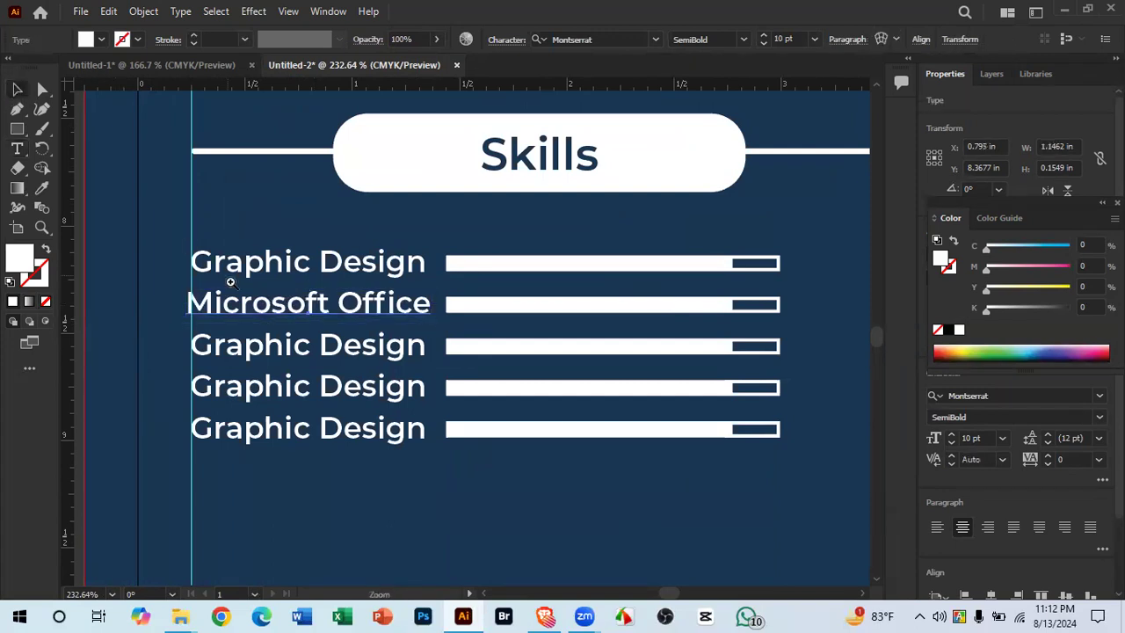
scroll(242, 326, "up", 5)
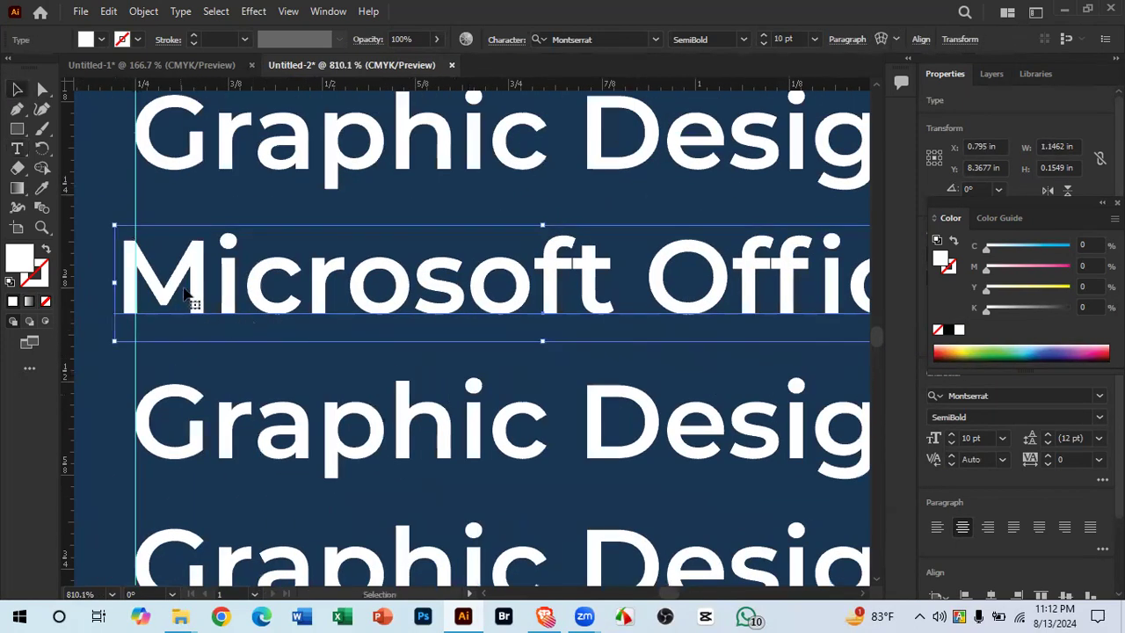
left_click_drag(195, 296, 206, 296)
scroll(112, 307, "down", 6)
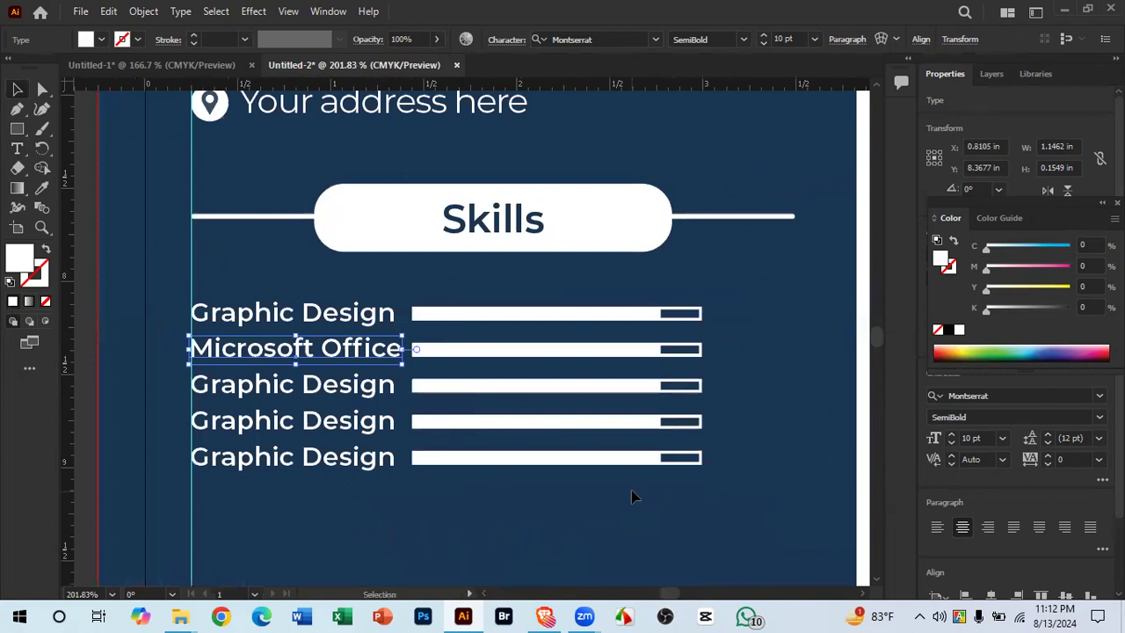
Step: Shift all five skill bars to the right together, leaving a wider gap after the labels, and deselect
left_click_drag(537, 307, 628, 318)
left_click(623, 508)
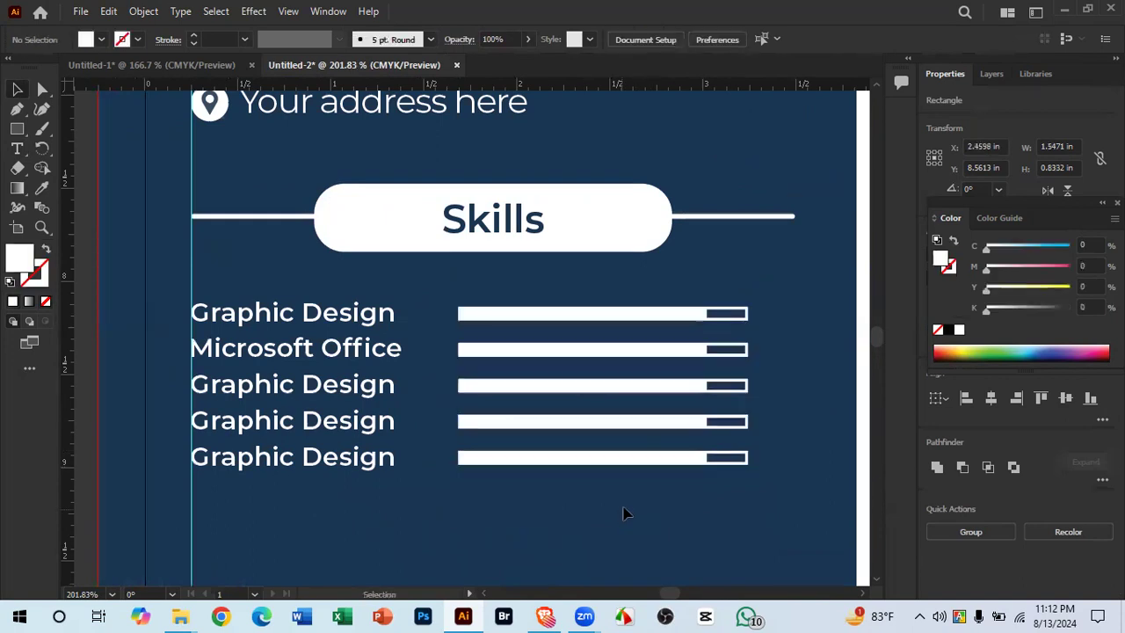
scroll(622, 508, "down", 2)
left_click_drag(460, 477, 338, 398)
scroll(376, 373, "up", 4)
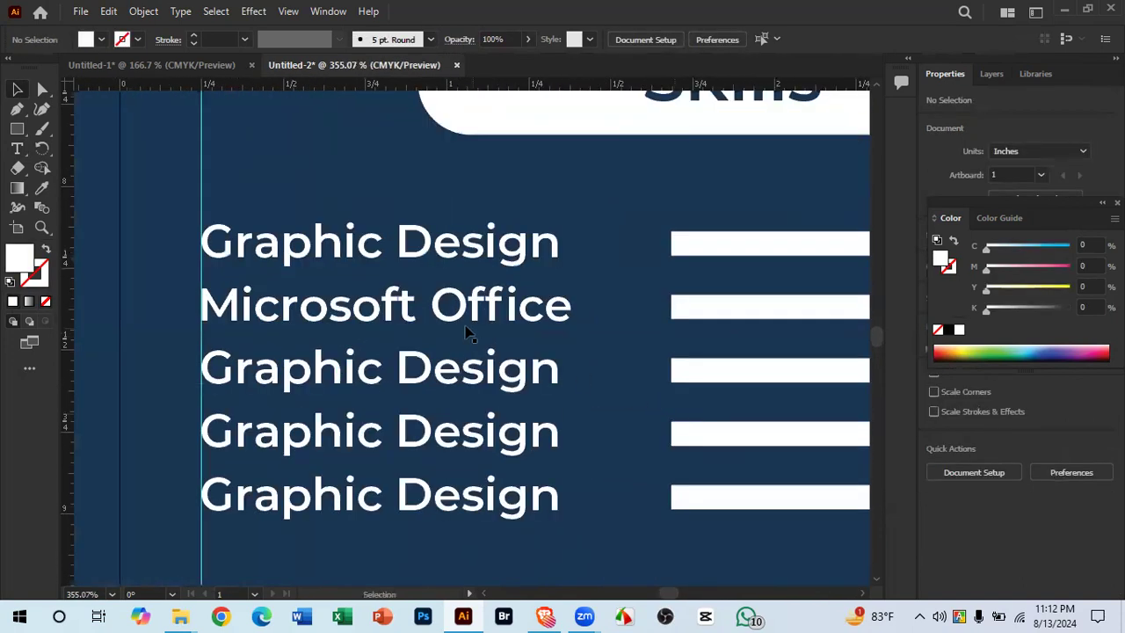
scroll(459, 357, "down", 1)
scroll(451, 396, "down", 3)
left_click_drag(427, 291, 428, 283)
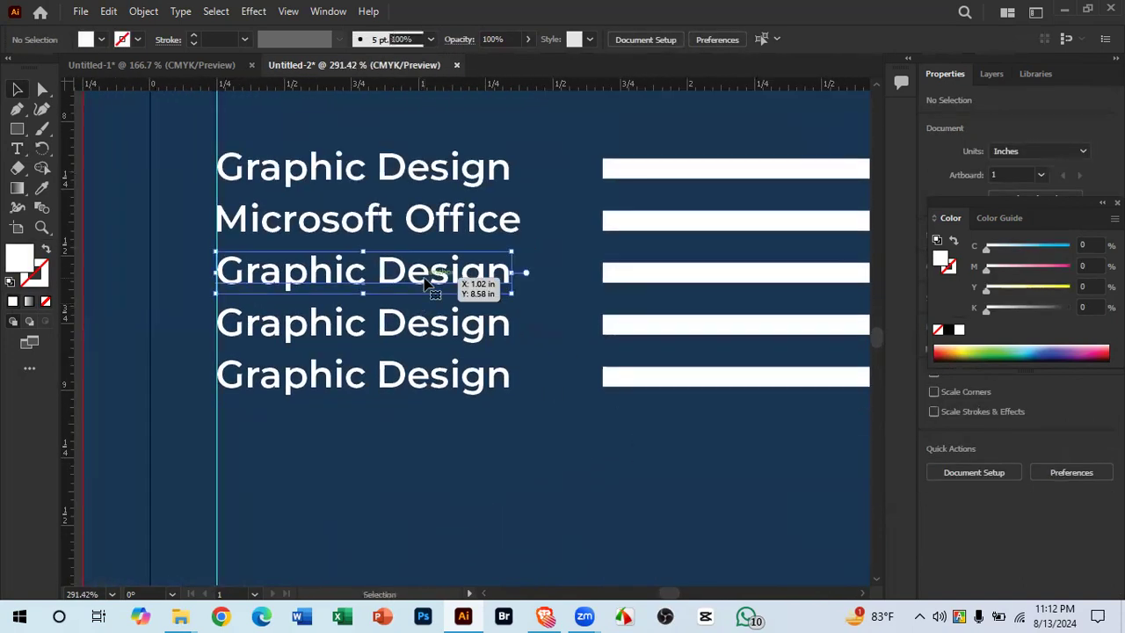
double_click(425, 282)
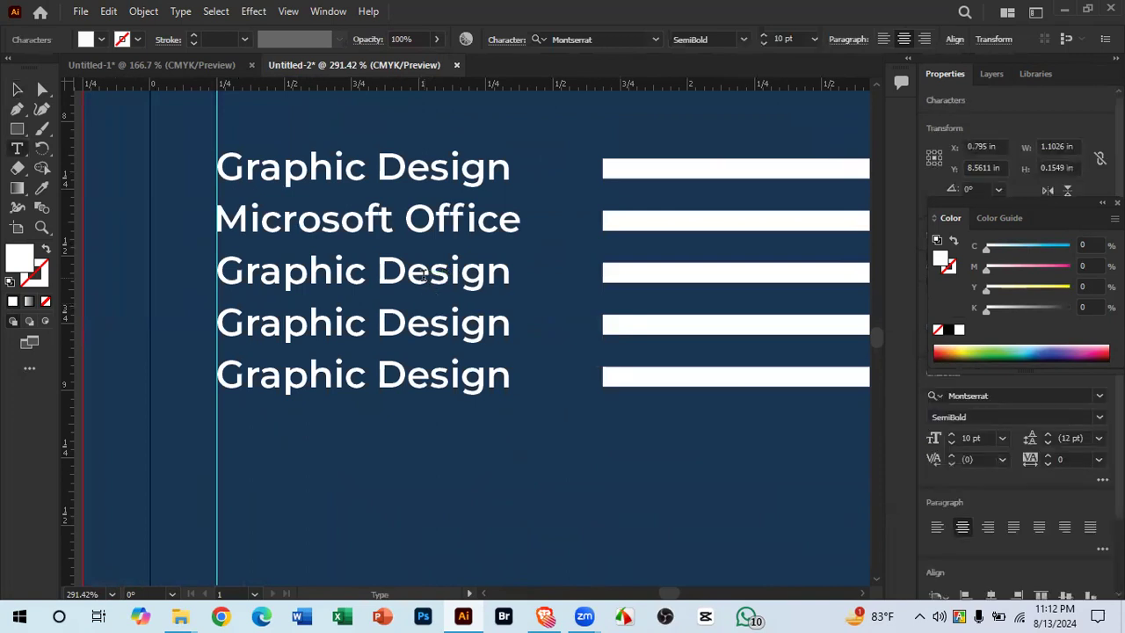
type("Ado")
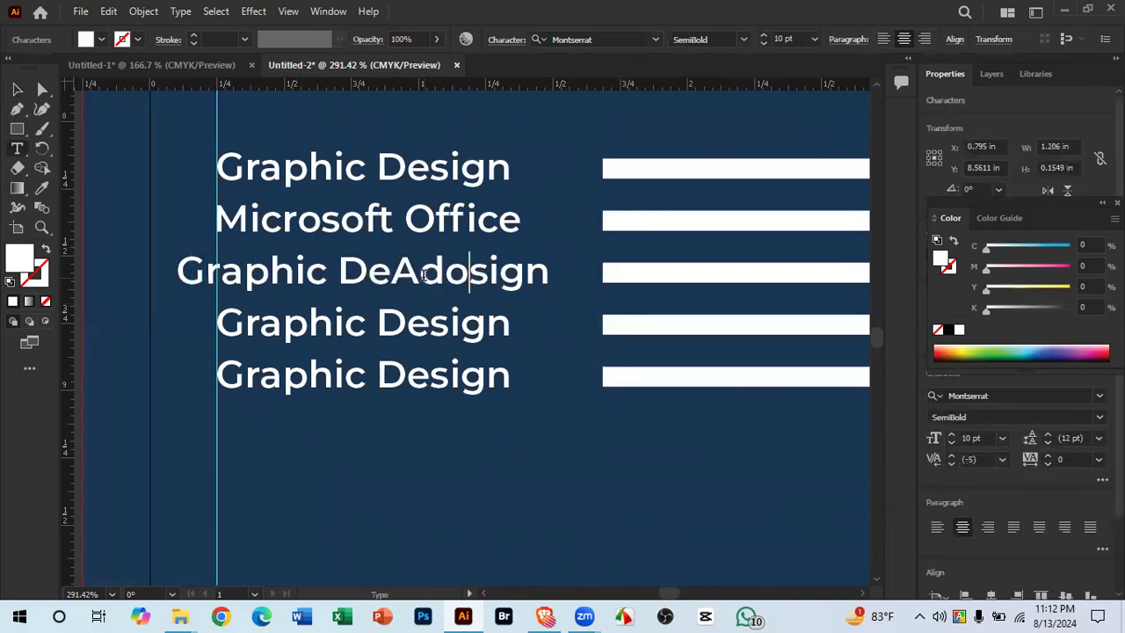
key("Escape")
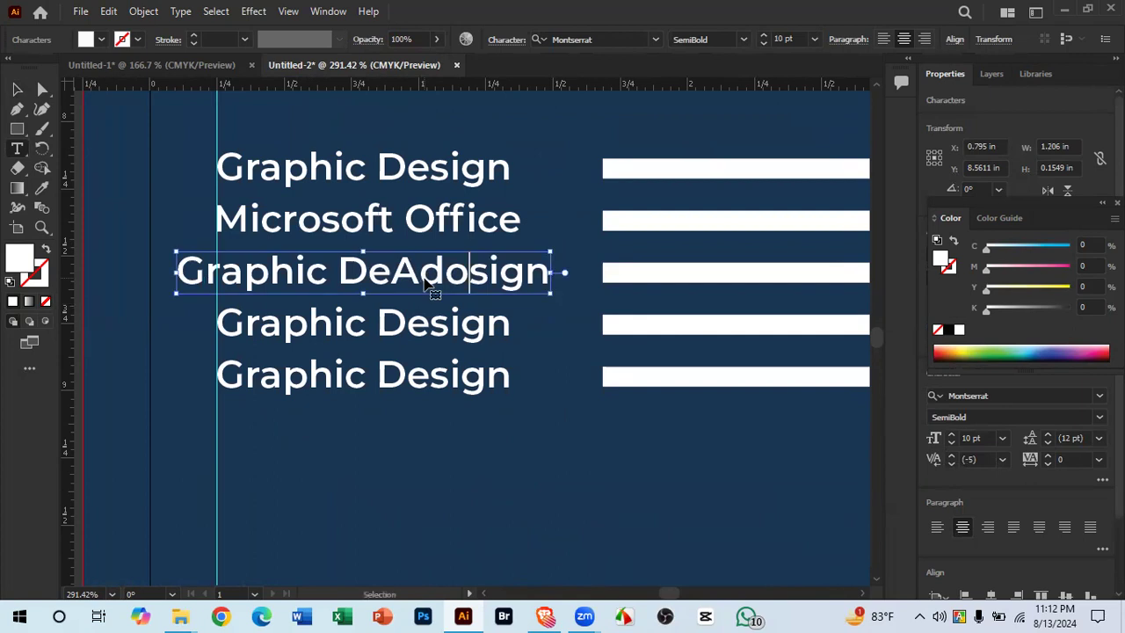
key("ctrl+z")
key("ctrl+z")
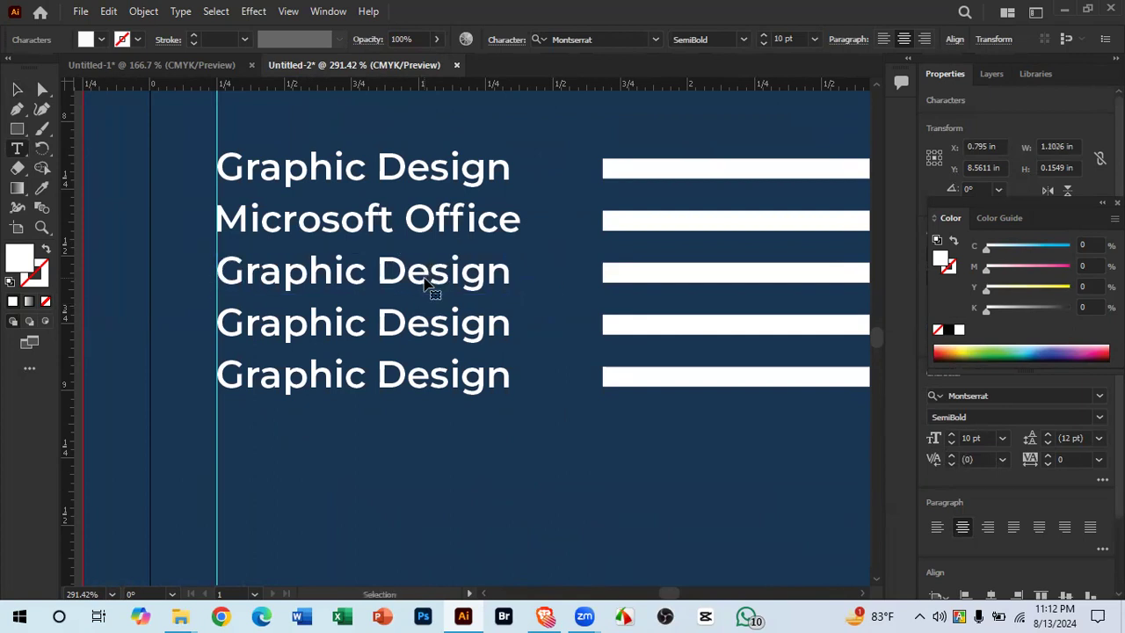
Step: Replace the third skill label's text with "Adobe Illustrator"
triple_click(424, 275)
type("Ado")
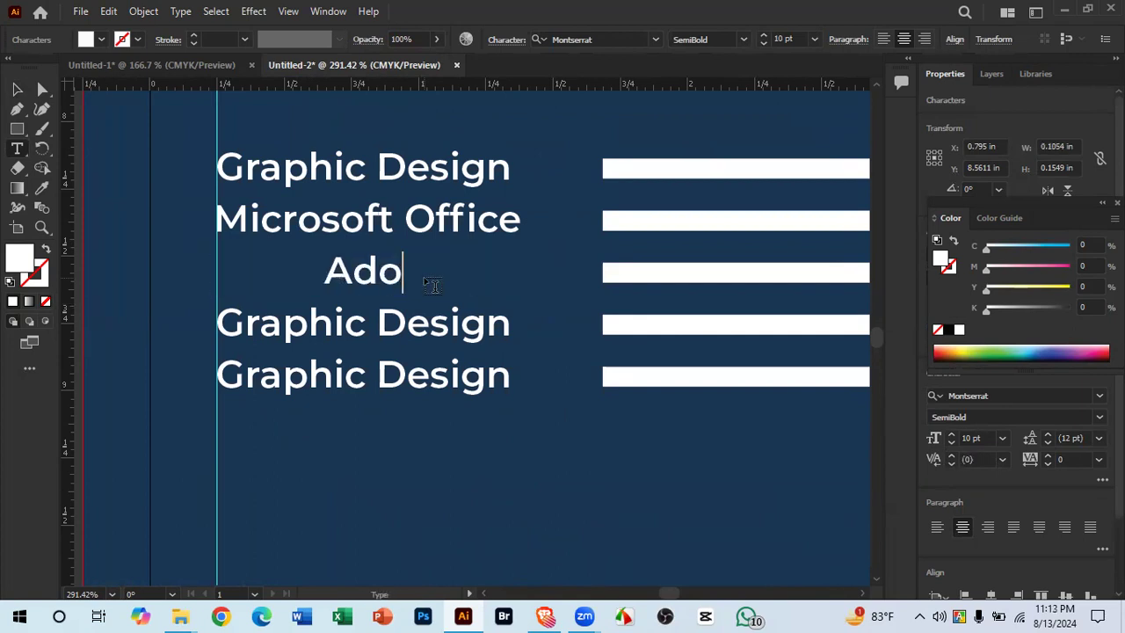
type("be Illu")
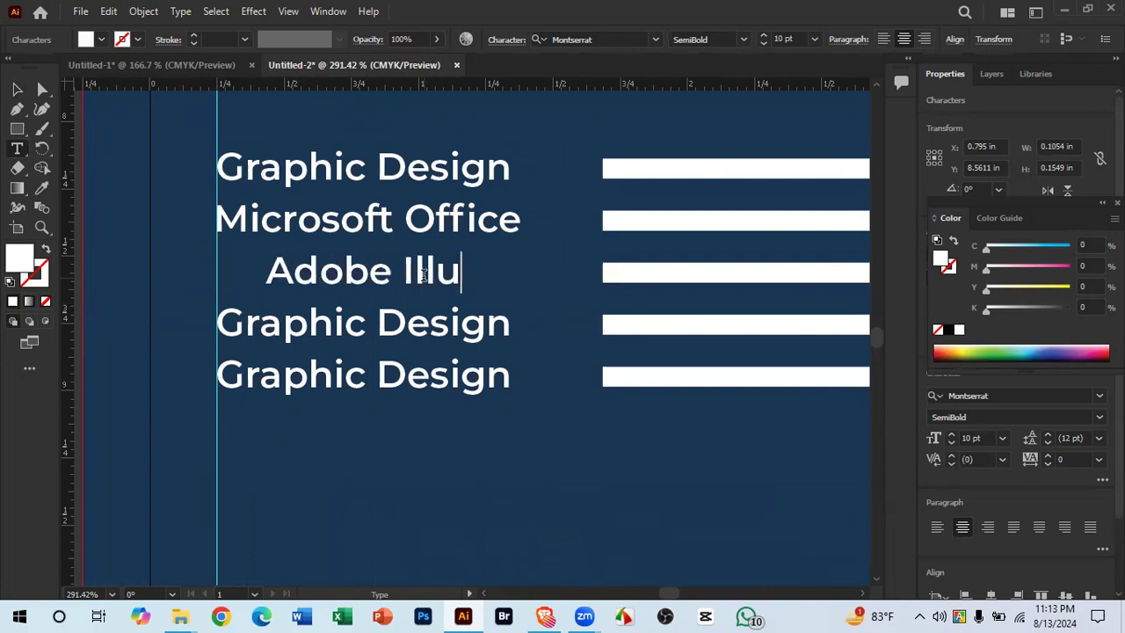
type("strator")
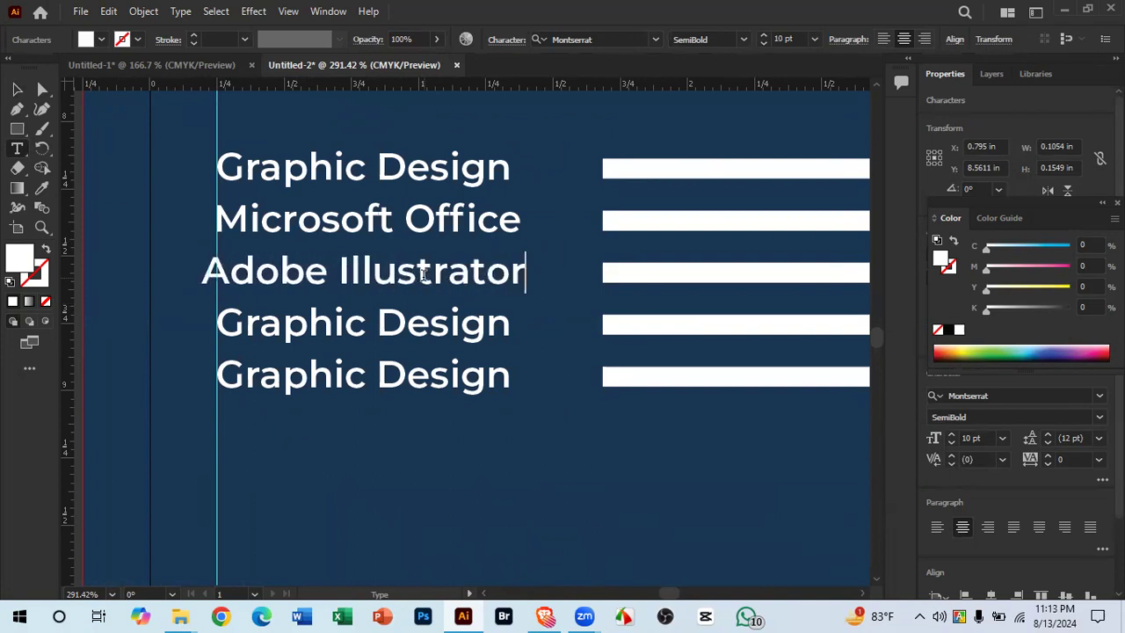
Step: Move the third row's Adobe Illustrator label right so its left edge meets the vertical guide
left_click(18, 89)
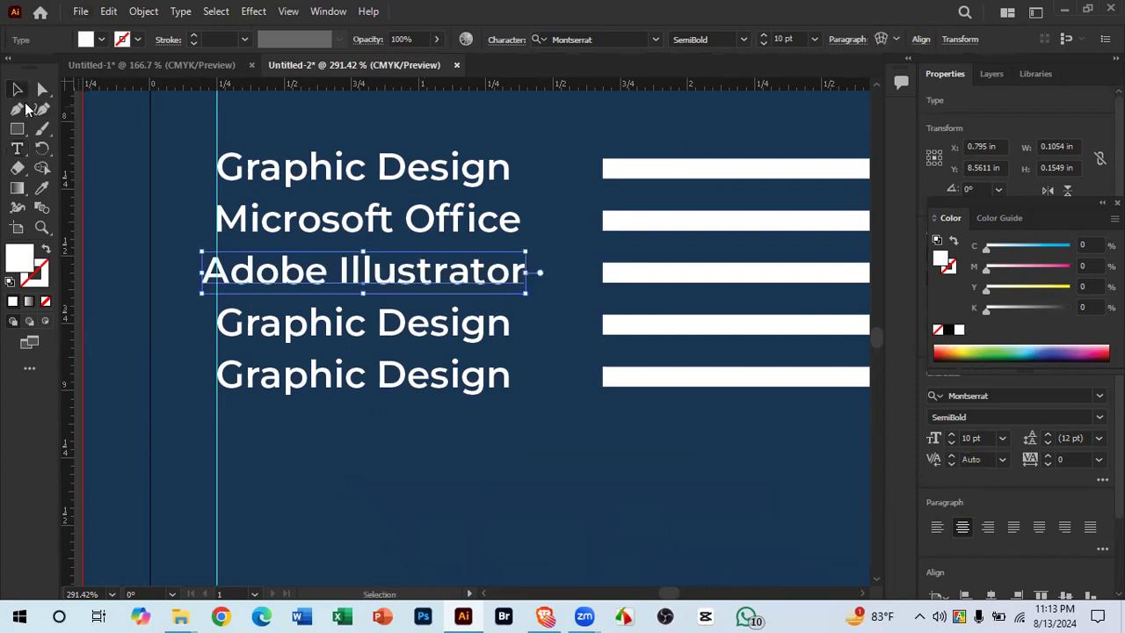
scroll(363, 302, "up", 4)
left_click_drag(392, 295, 422, 295)
scroll(421, 295, "down", 4)
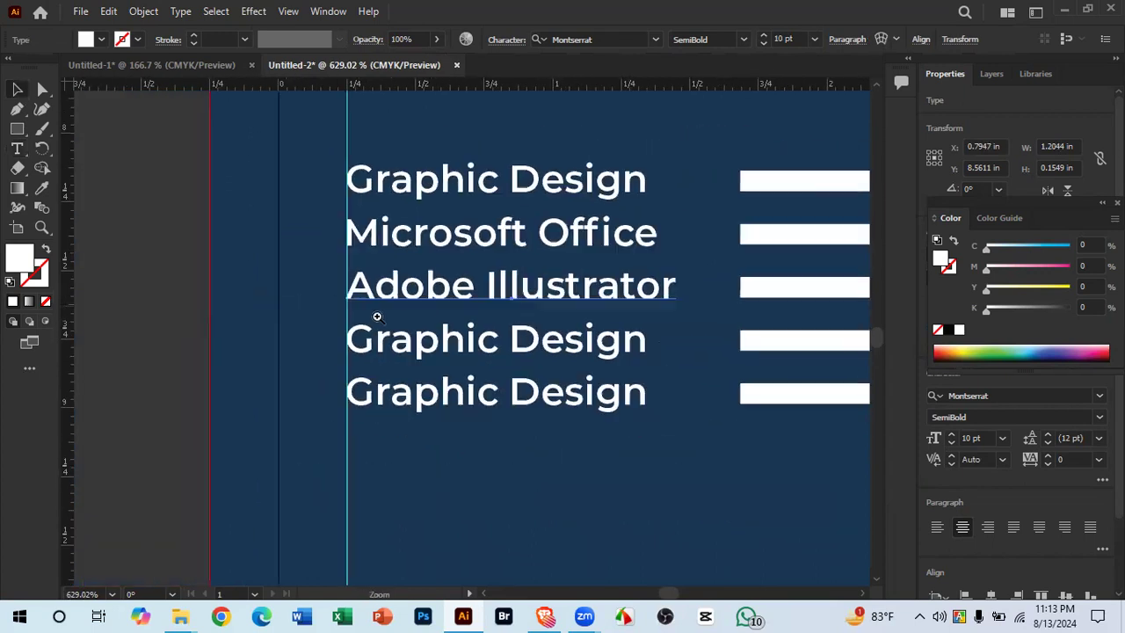
Step: Replace the fourth skill label's entire text with "Adobe Illustrator"
double_click(506, 335)
key("ctrl+a")
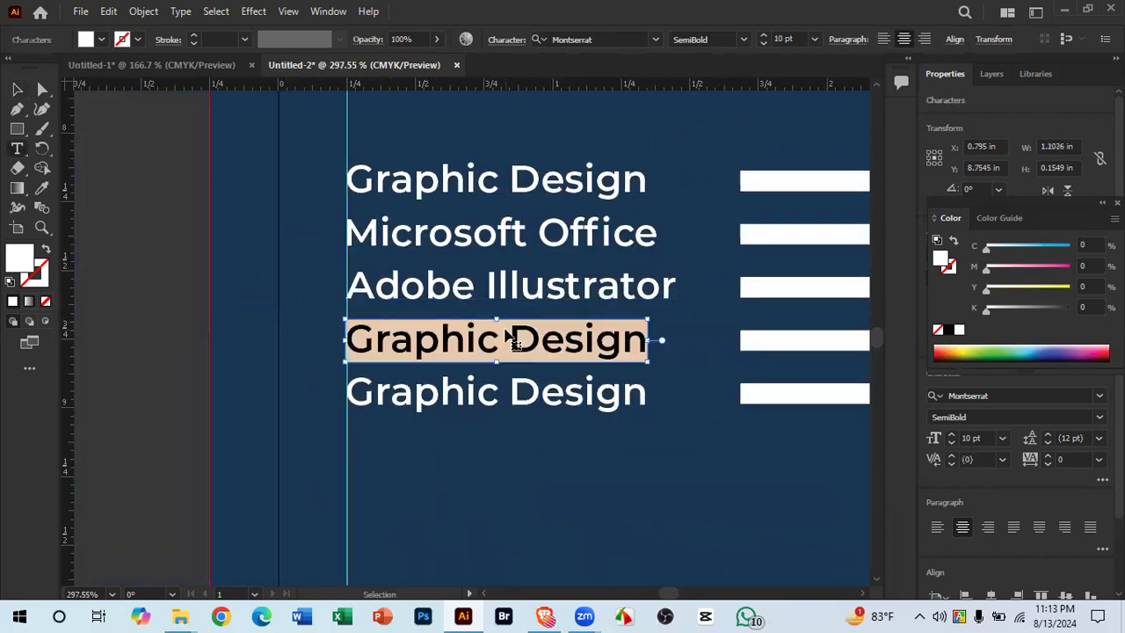
type("Adobe Illustrator")
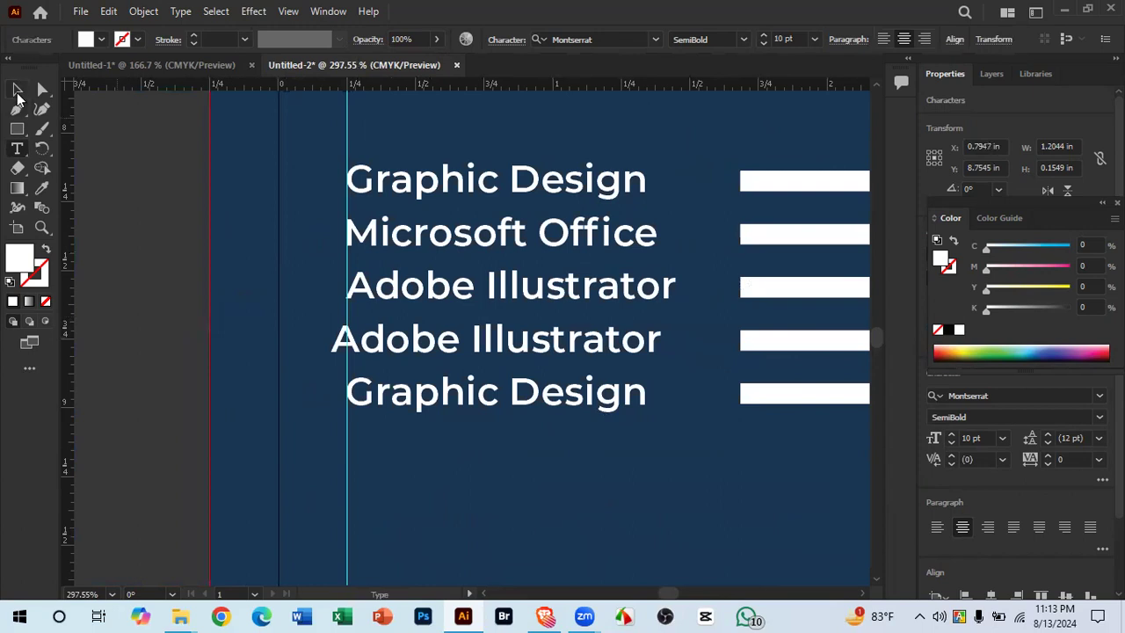
Step: Move the fourth skill label right until its left edge sits on the vertical guide
left_click(17, 88)
scroll(382, 347, "up", 6)
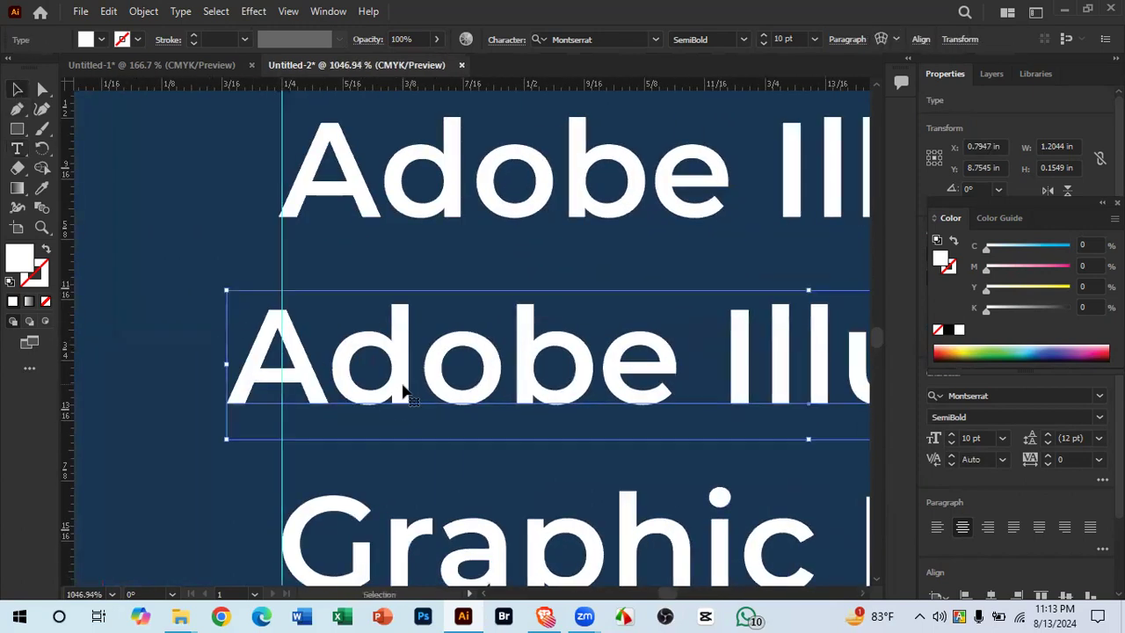
left_click_drag(422, 392, 446, 392)
left_click_drag(453, 391, 460, 392)
Step: Change the fourth skill label's second word so that the label reads "Adobe Photoshop"
scroll(534, 398, "down", 5)
left_click_drag(535, 397, 283, 406)
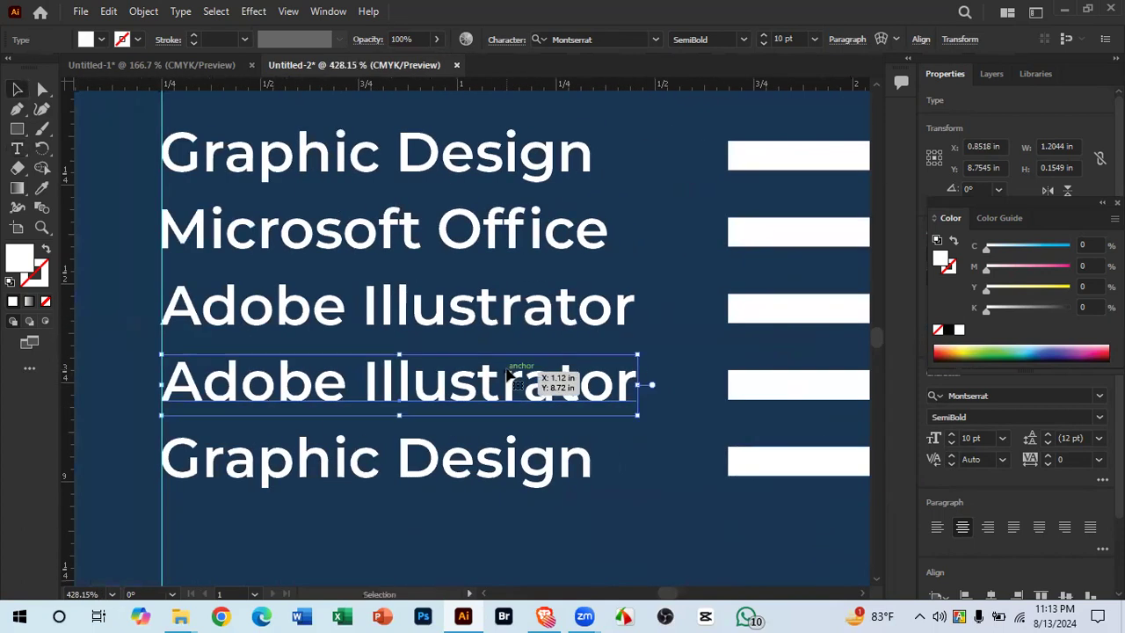
double_click(508, 376)
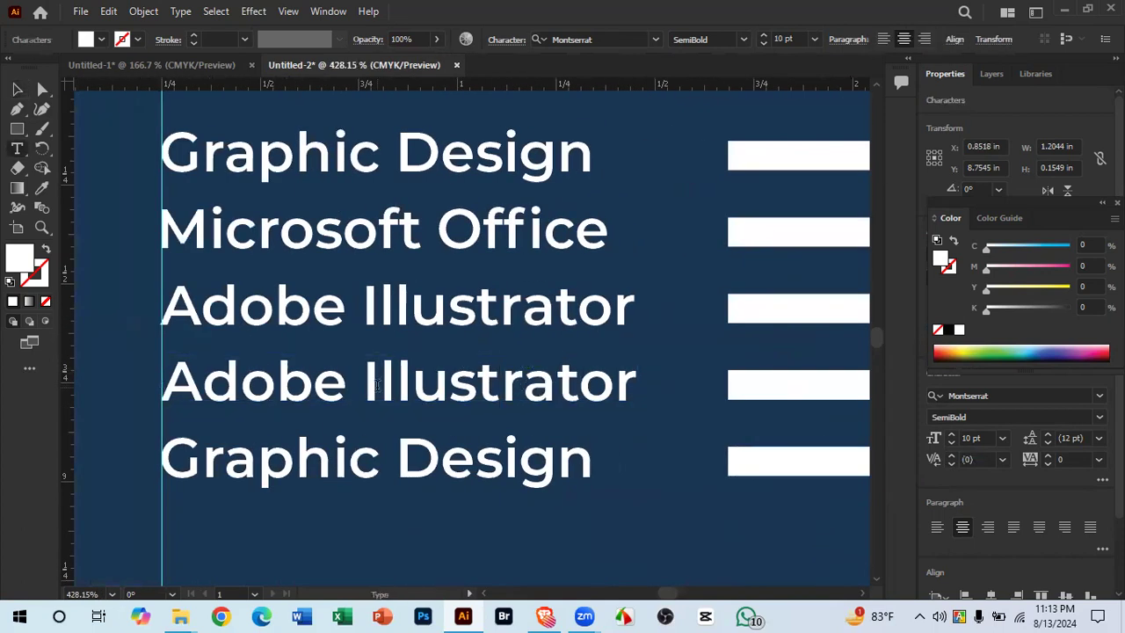
left_click_drag(376, 386, 650, 390)
key("BackSpace")
key("BackSpace")
key("BackSpace")
type("Pho")
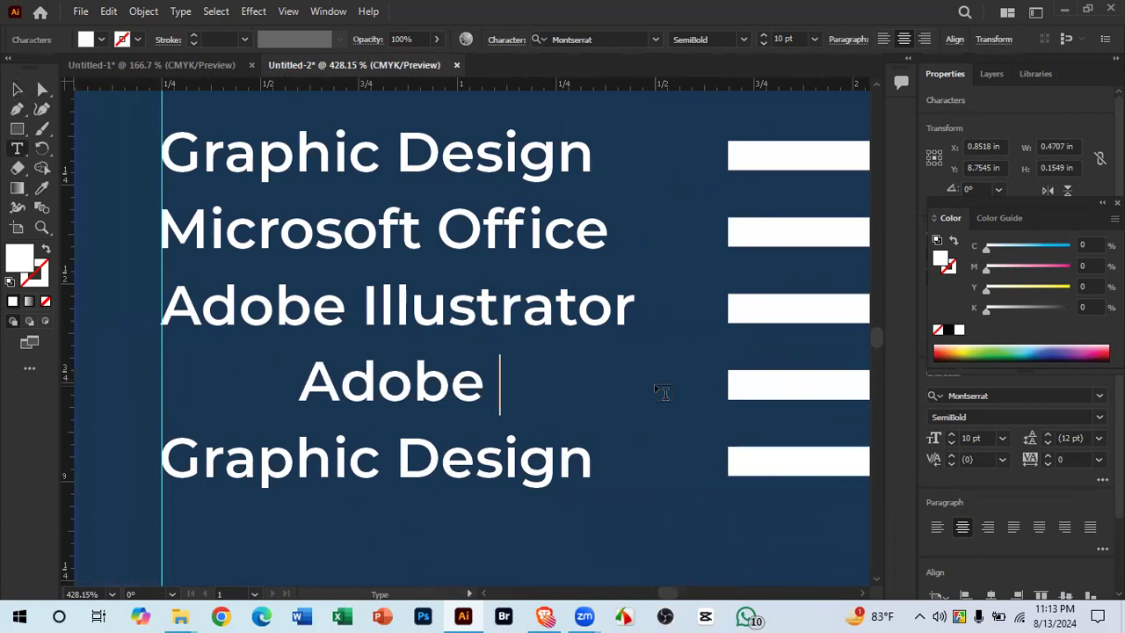
type("toshop")
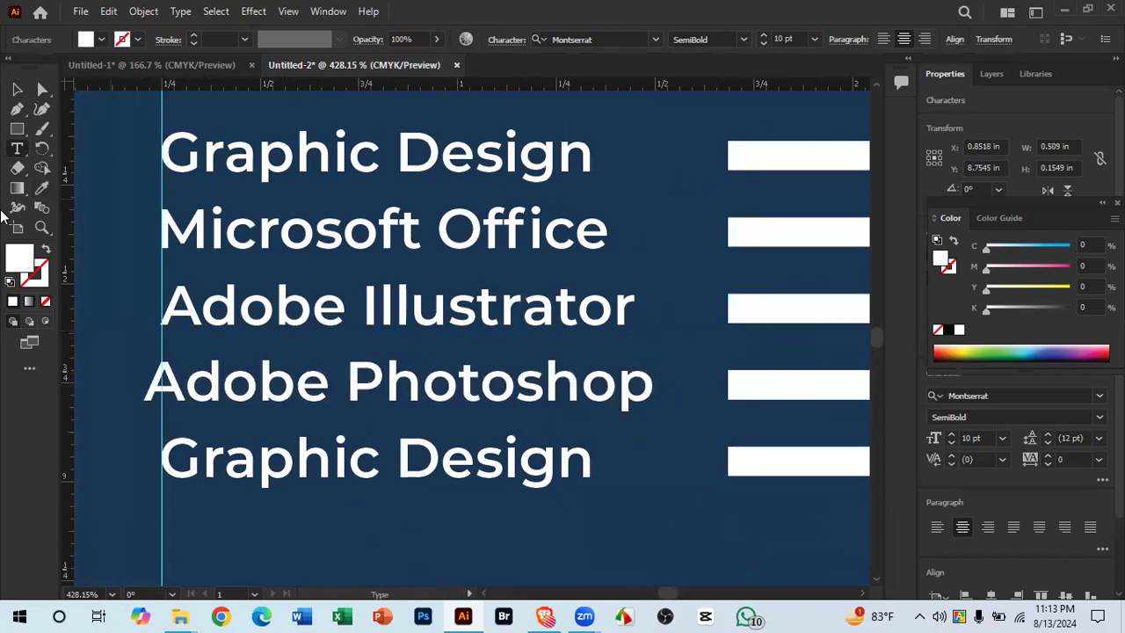
left_click(16, 90)
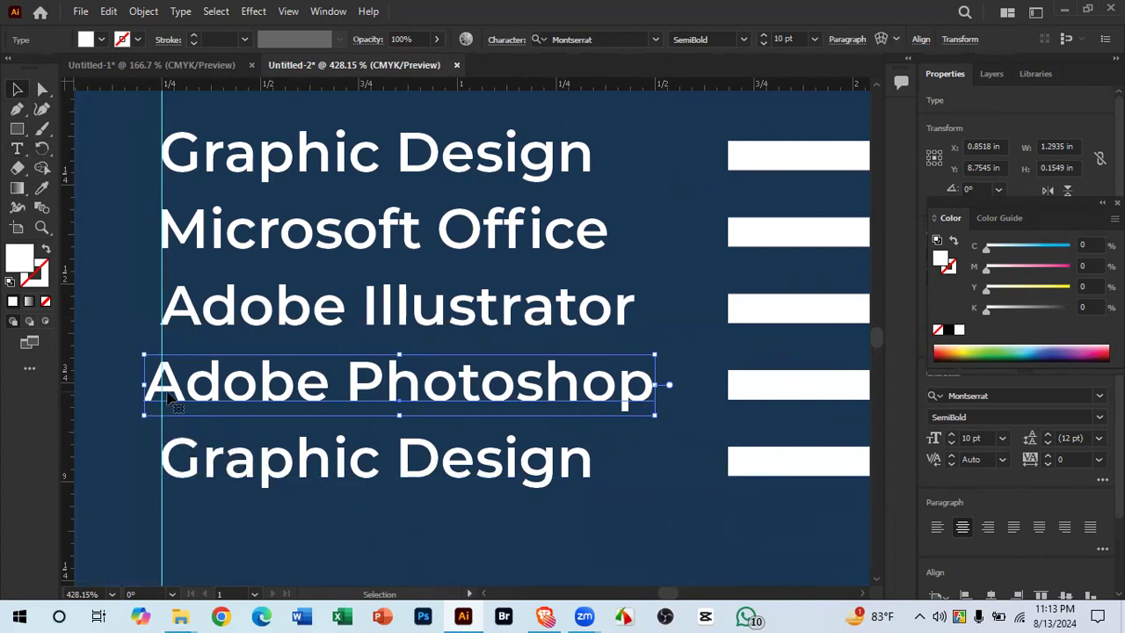
Step: Move the Adobe Photoshop label right until its left edge meets the vertical guide
left_click(628, 525)
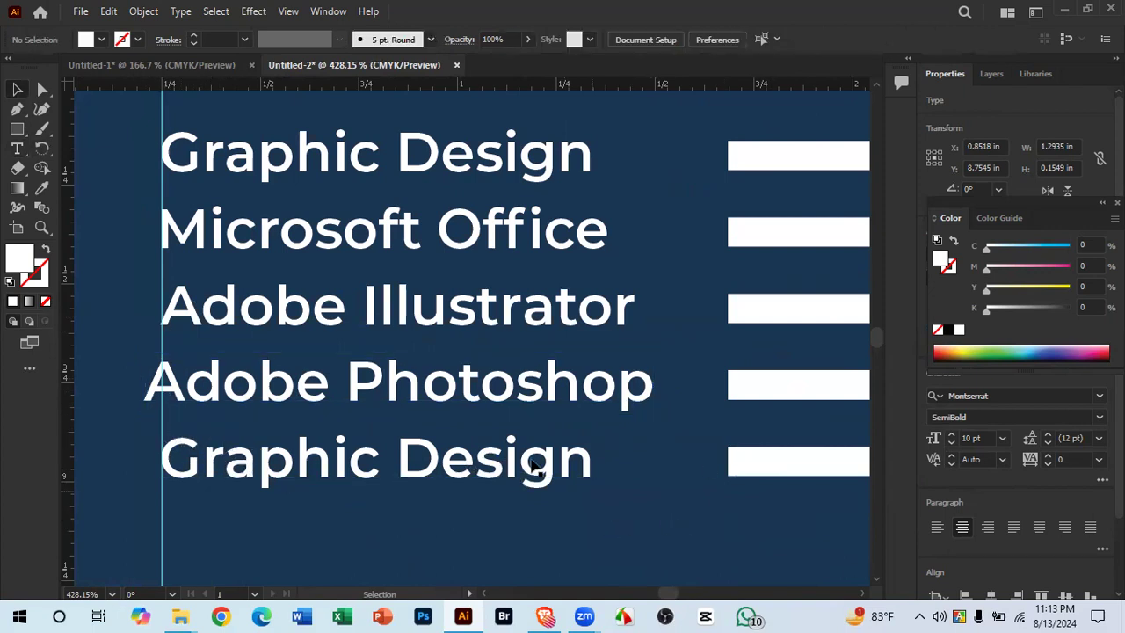
left_click(538, 469)
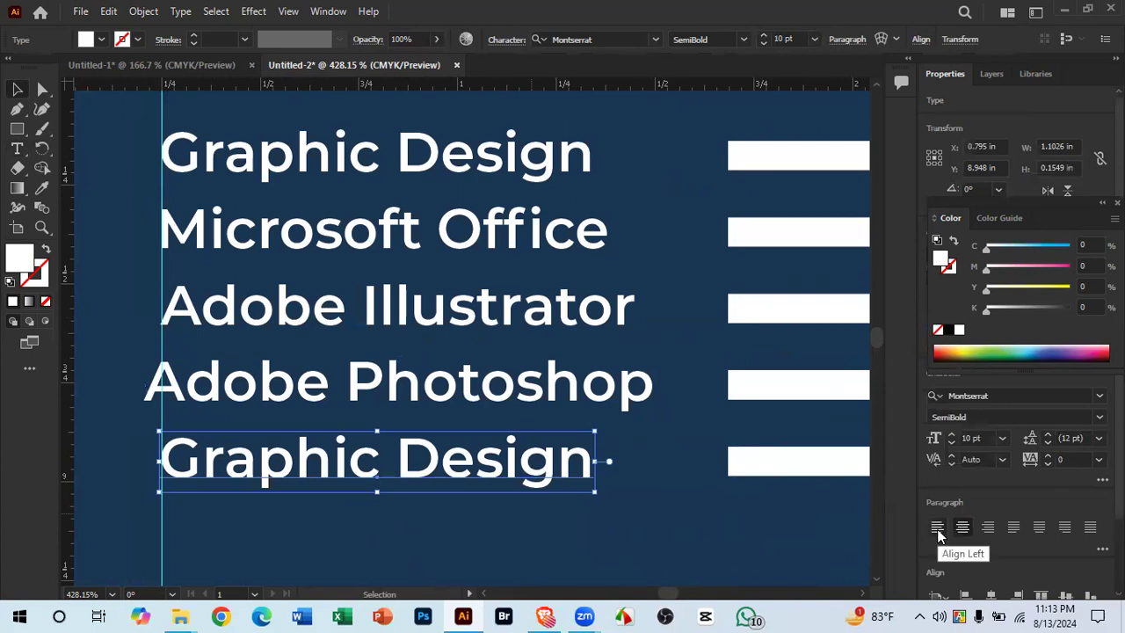
scroll(138, 371, "up", 4)
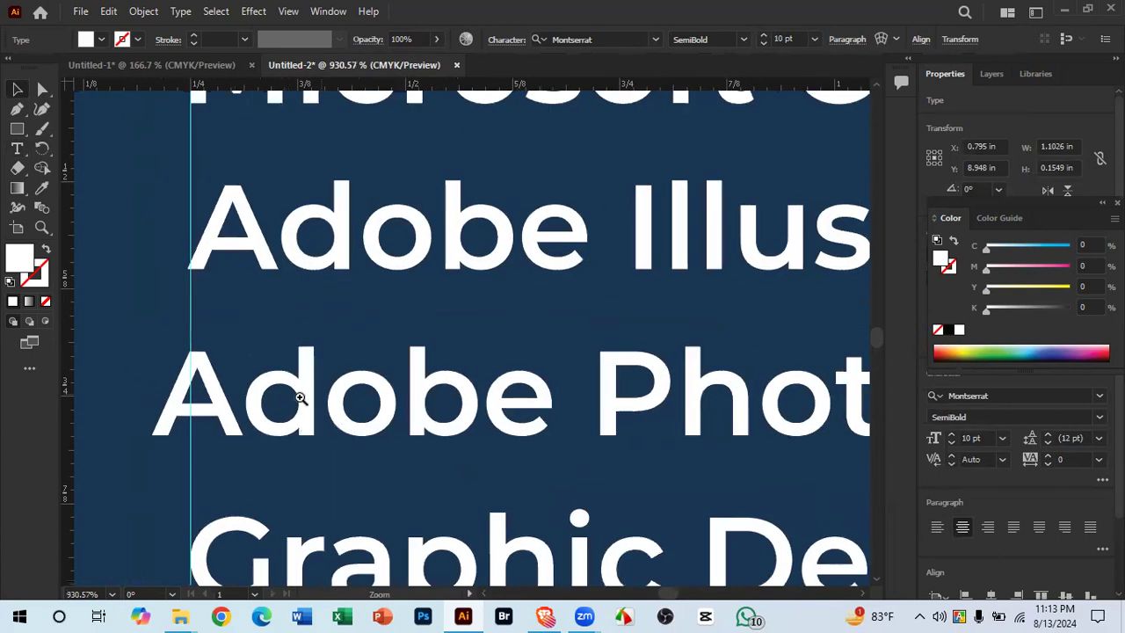
left_click_drag(303, 427, 341, 427)
left_click_drag(455, 431, 392, 432)
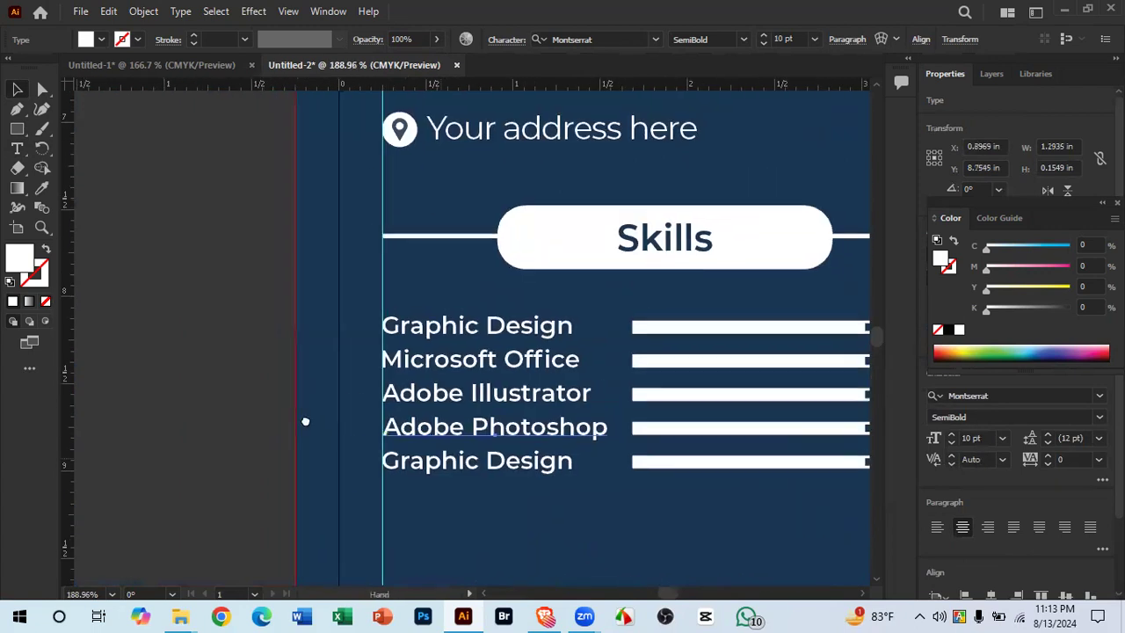
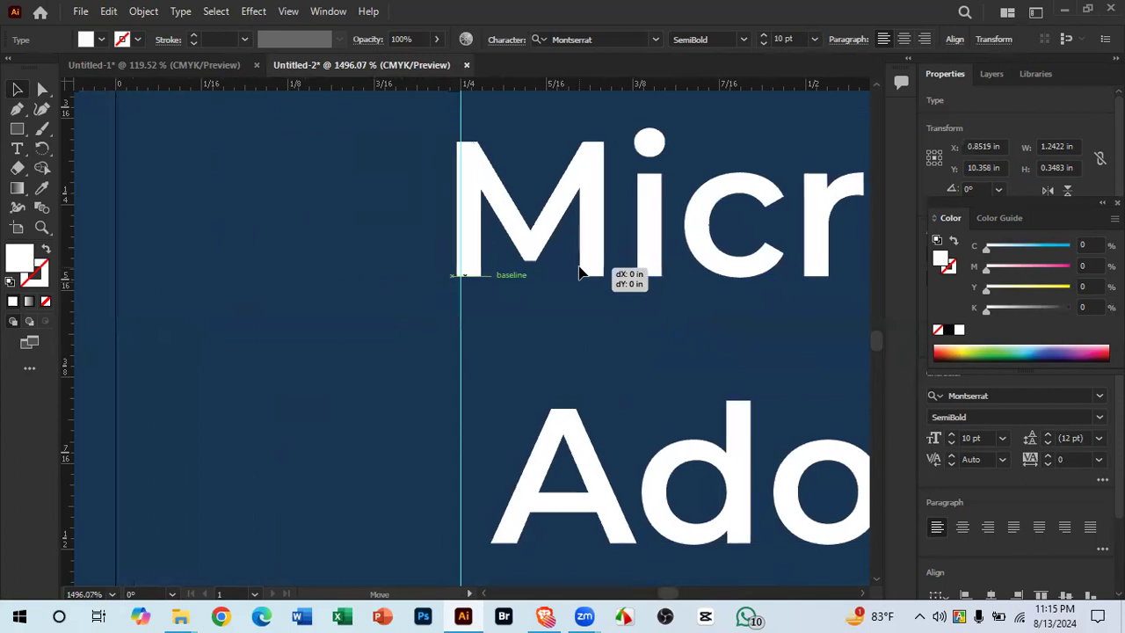
Step: Move the Adobe Illustrator label in the lower section left until its left edge meets the vertical guide
left_click_drag(511, 402, 246, 384)
left_click(342, 396)
left_click_drag(507, 456, 386, 453)
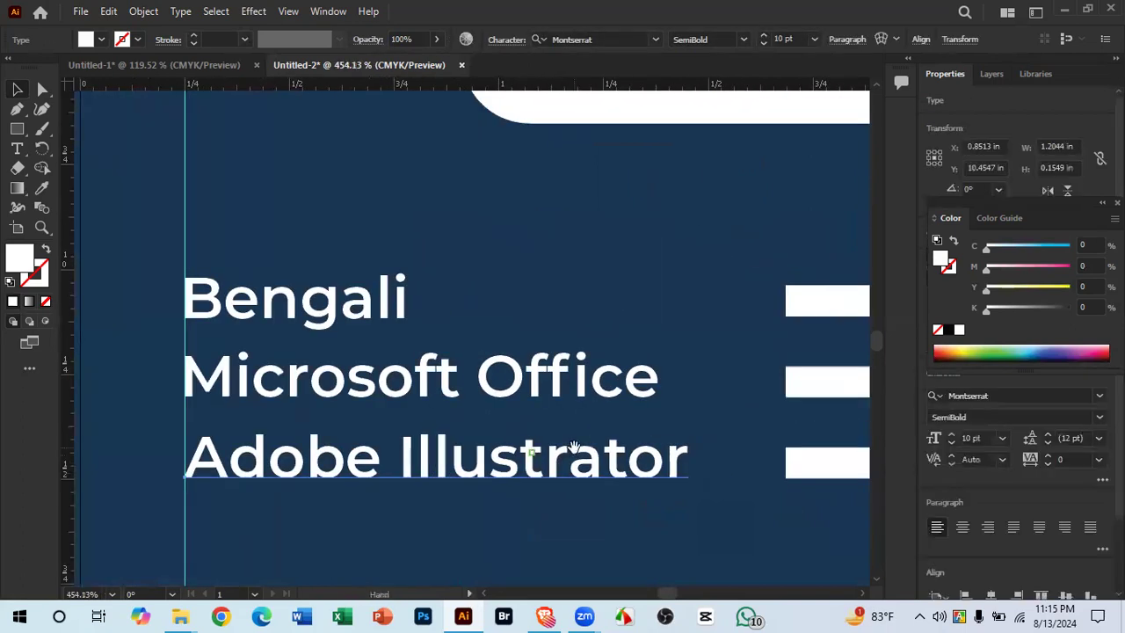
Step: Replace the Microsoft Office label below Bengali with "Hindi"
double_click(579, 392)
key("ctrl+a")
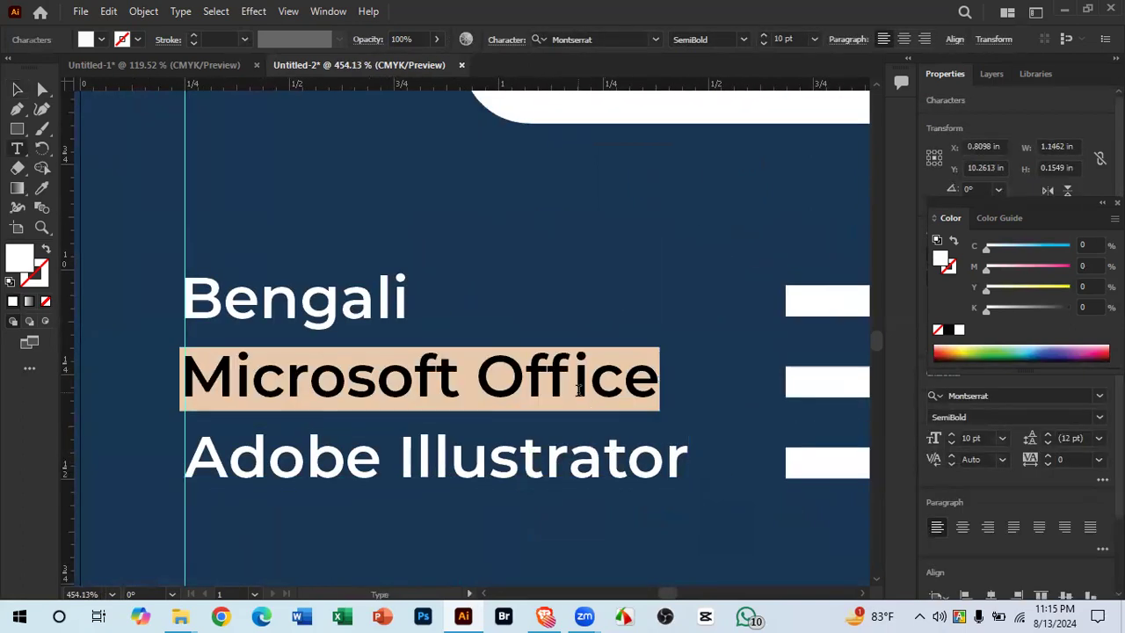
type("Hindi")
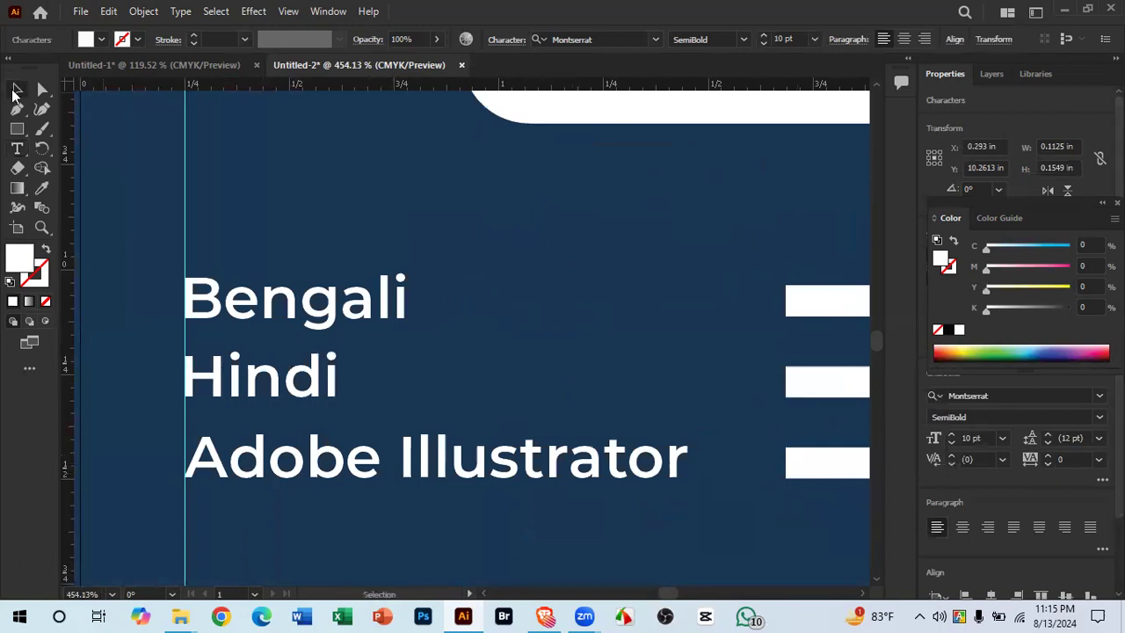
left_click(17, 89)
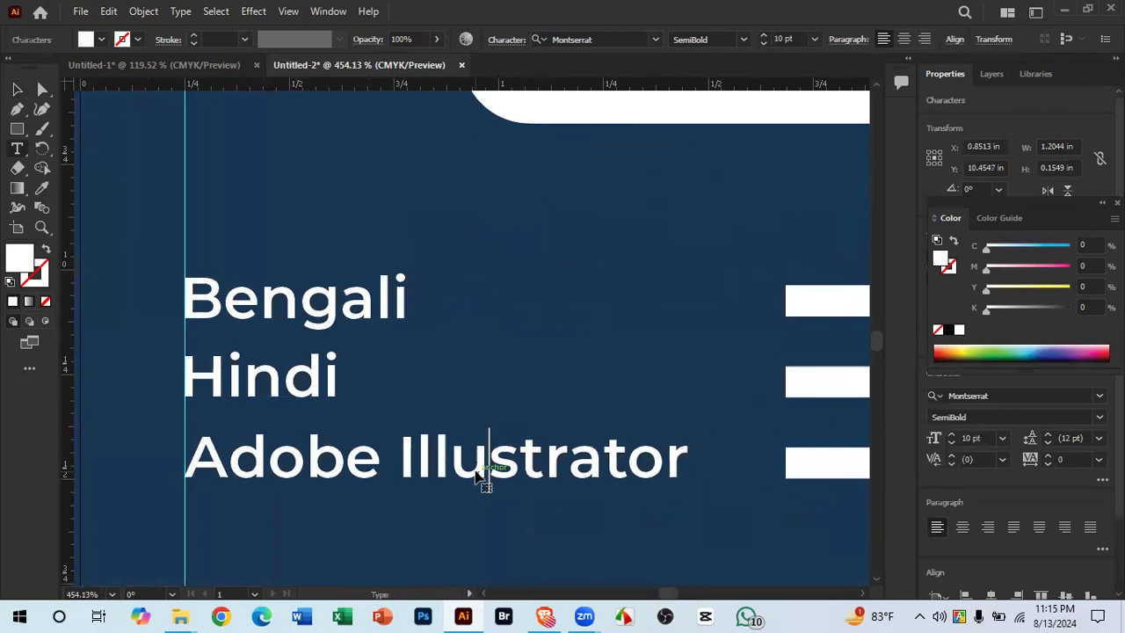
Step: Replace the Adobe Illustrator label below Hindi with "English"
triple_click(475, 472)
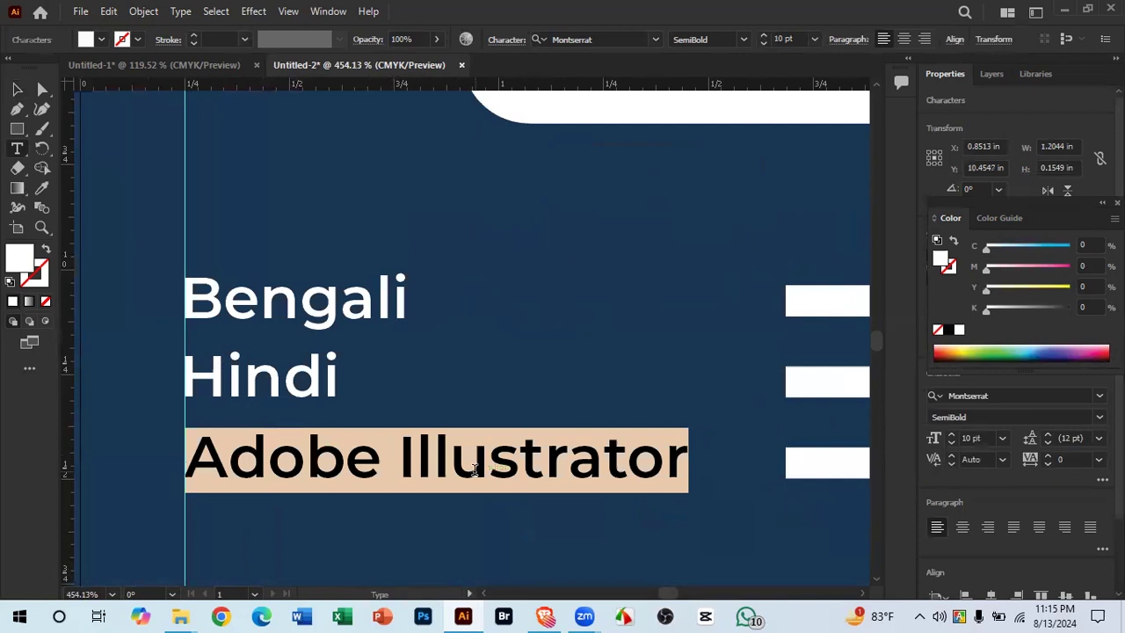
type("Enf")
key("BackSpace")
type("glis")
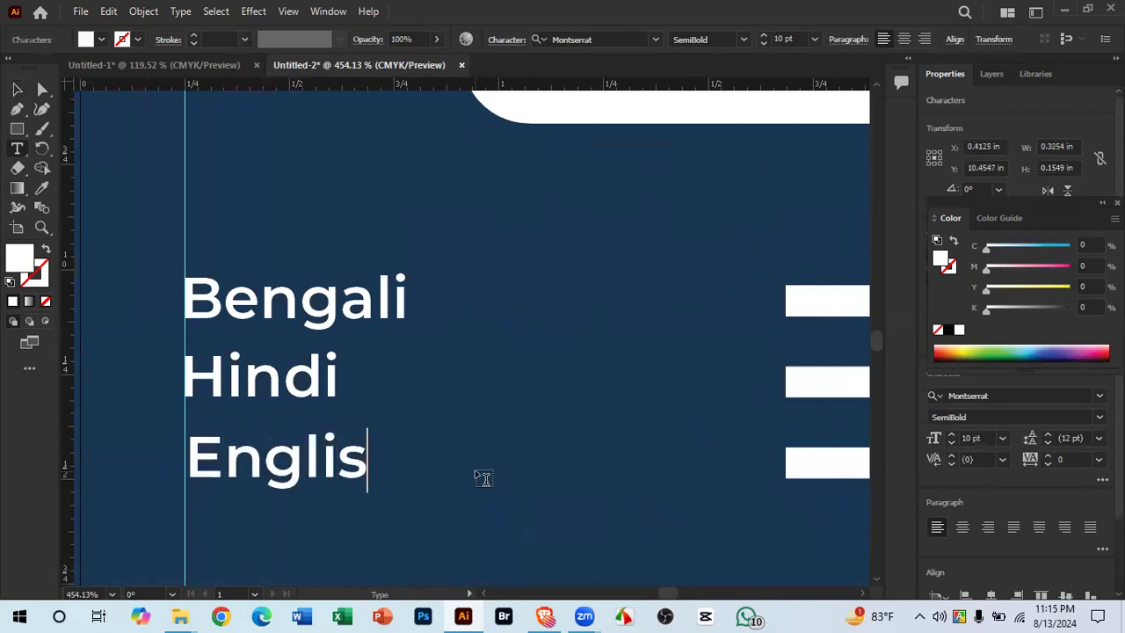
type("h")
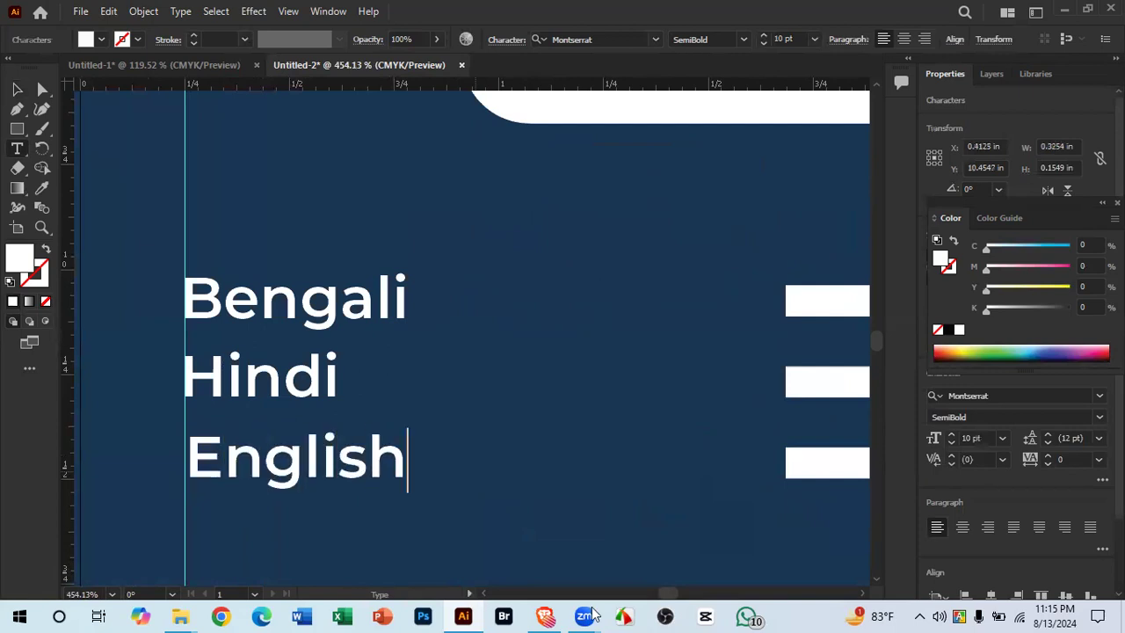
left_click(18, 89)
scroll(318, 439, "down", 6)
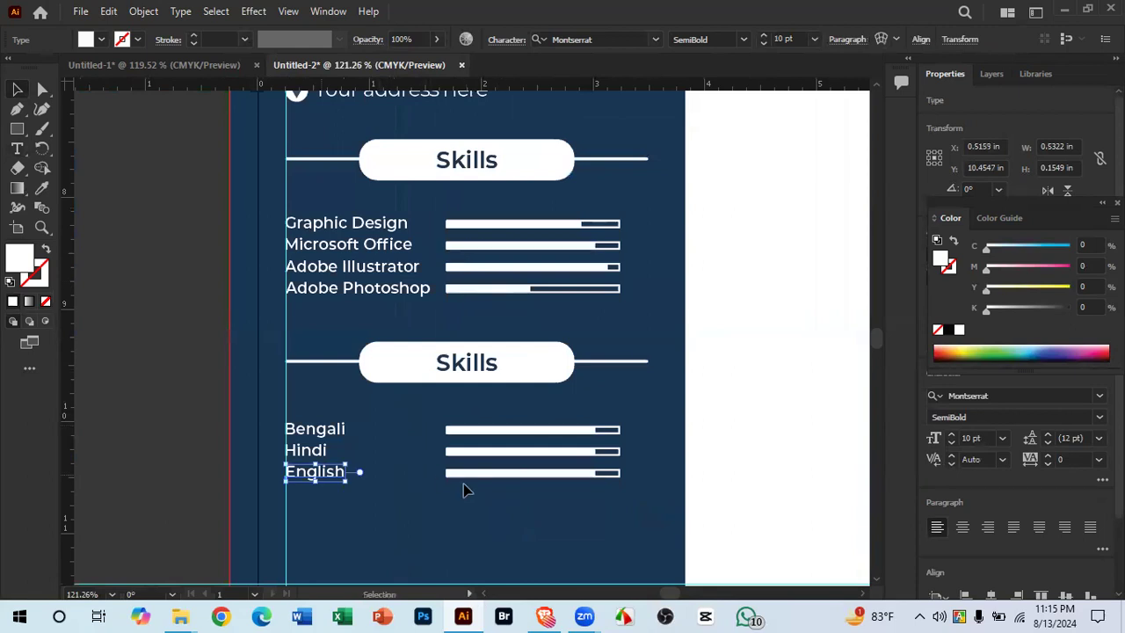
Step: Examine the Language section in the Untitled-1 reference and compare it with the whole sidebar in Untitled-2
left_click(189, 69)
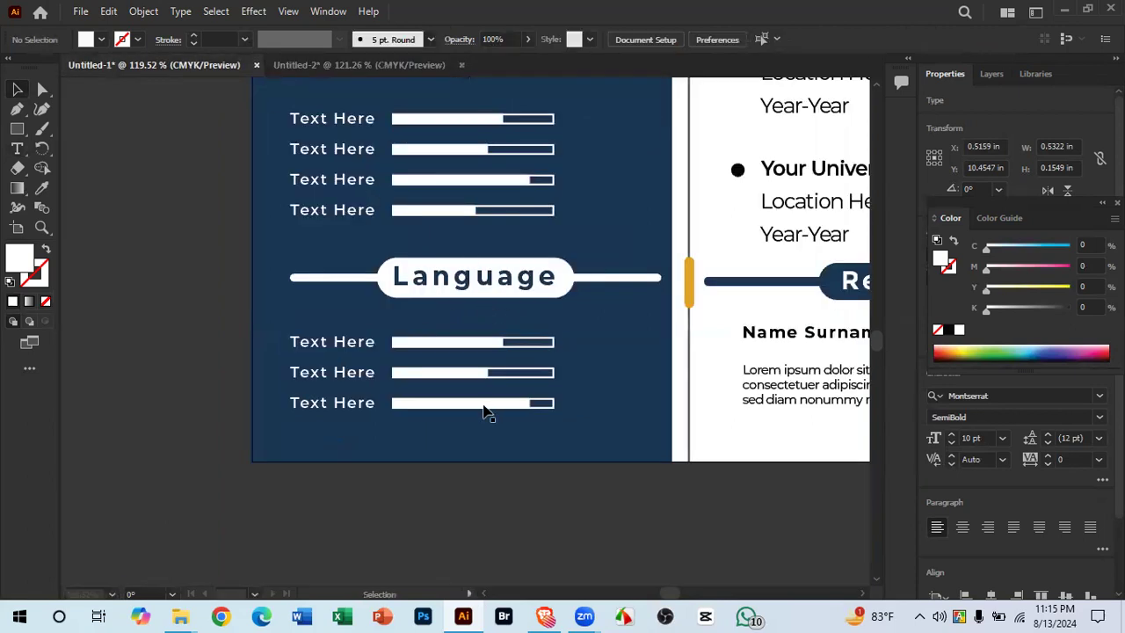
scroll(328, 334, "down", 3)
left_click_drag(366, 455, 366, 481)
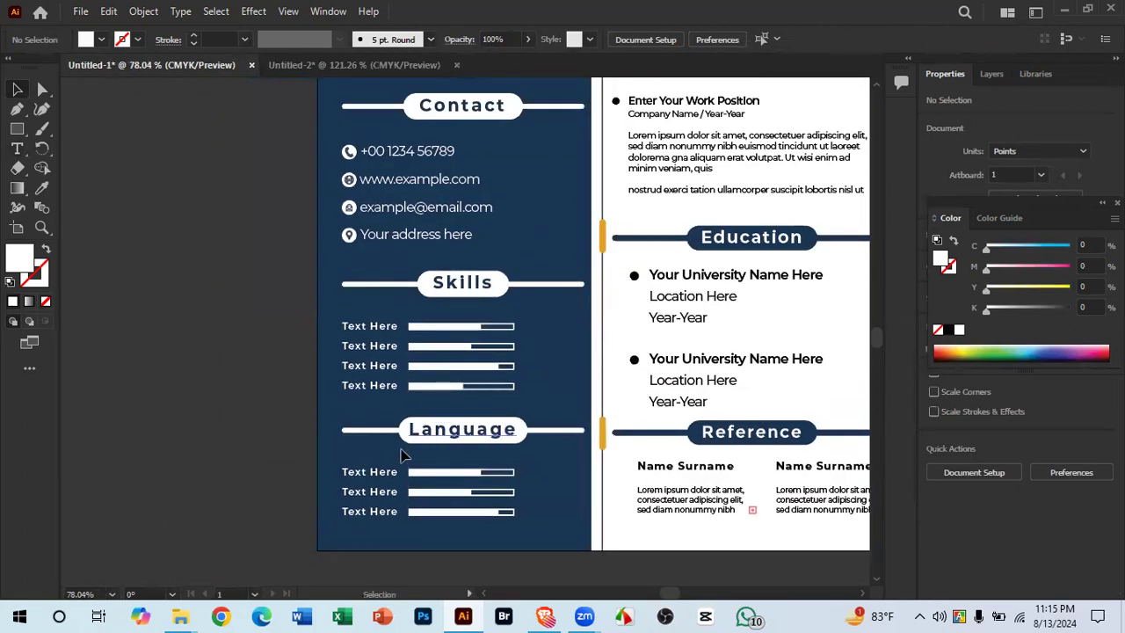
scroll(402, 454, "up", 5)
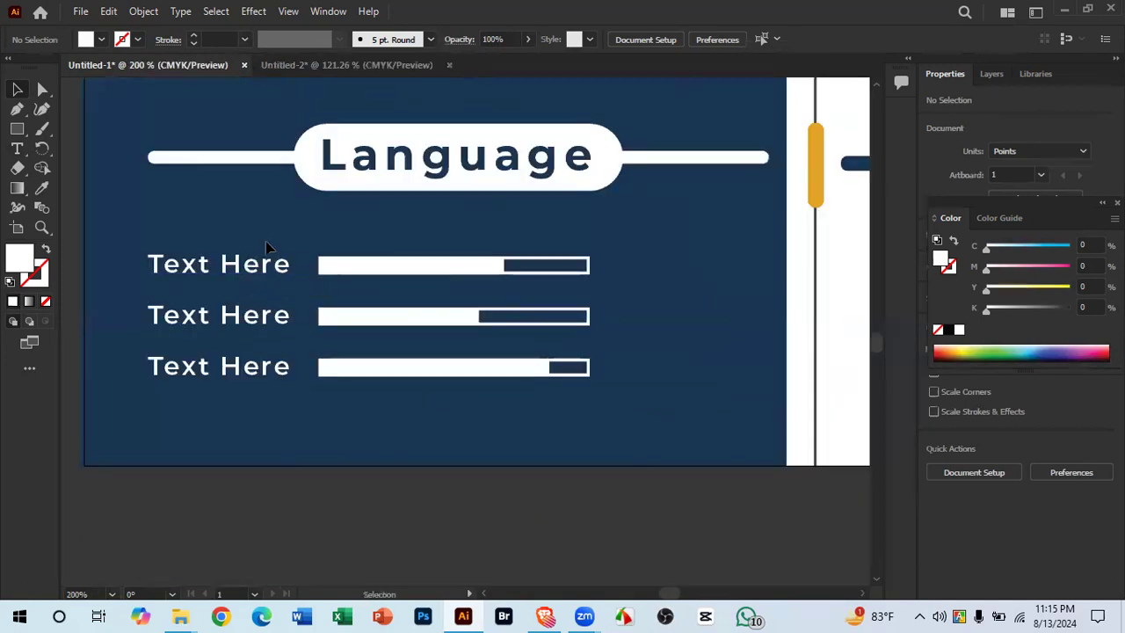
left_click(369, 62)
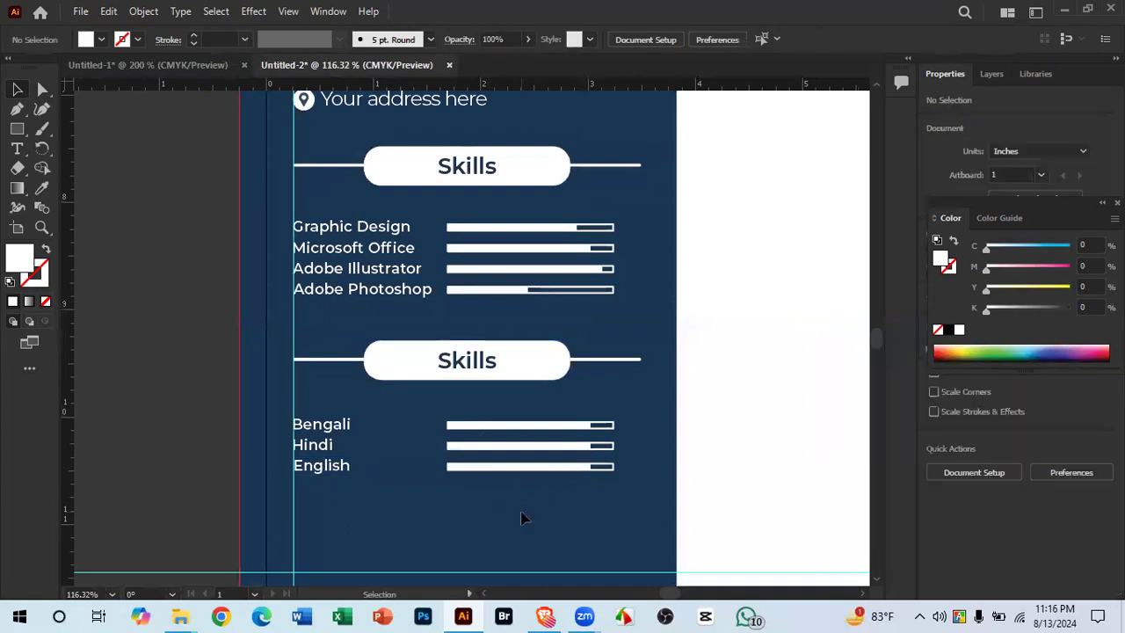
scroll(564, 434, "down", 1)
scroll(477, 445, "down", 3, "alt")
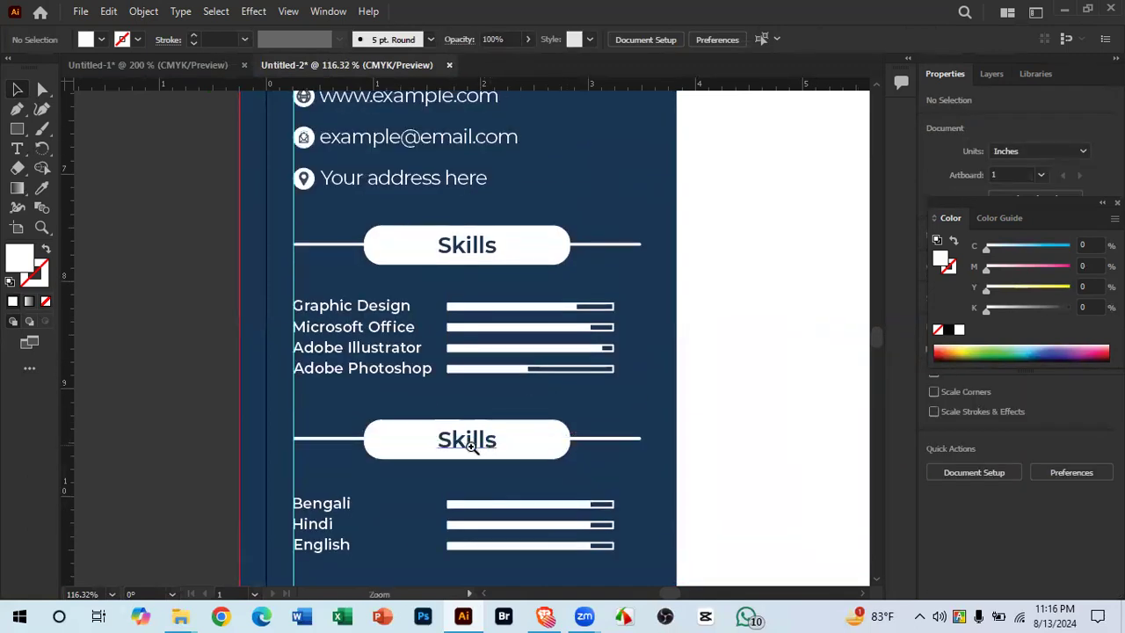
left_click_drag(410, 340, 360, 175)
scroll(496, 363, "down", 2, "alt")
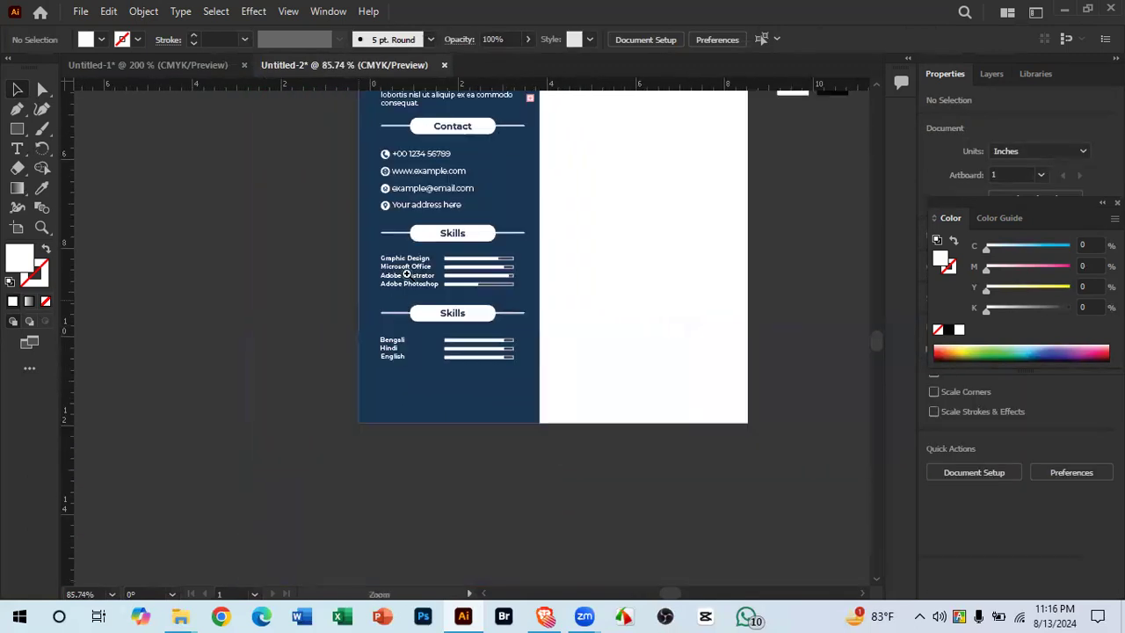
left_click_drag(412, 264, 411, 464)
scroll(377, 382, "down", 1, "alt")
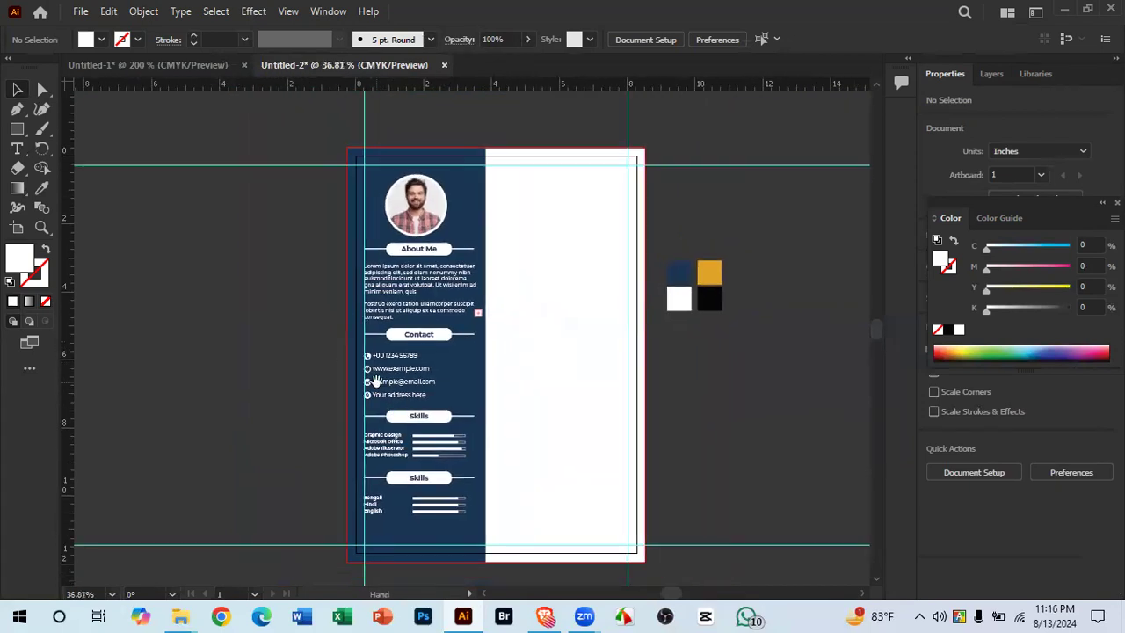
Step: Study the Untitled-1 reference résumé's overall layout and its Skills and Language sections
left_click(151, 65)
left_click_drag(549, 420, 439, 378)
left_click_drag(473, 192, 398, 399)
left_click_drag(441, 254, 439, 447)
left_click_drag(483, 391, 420, 146)
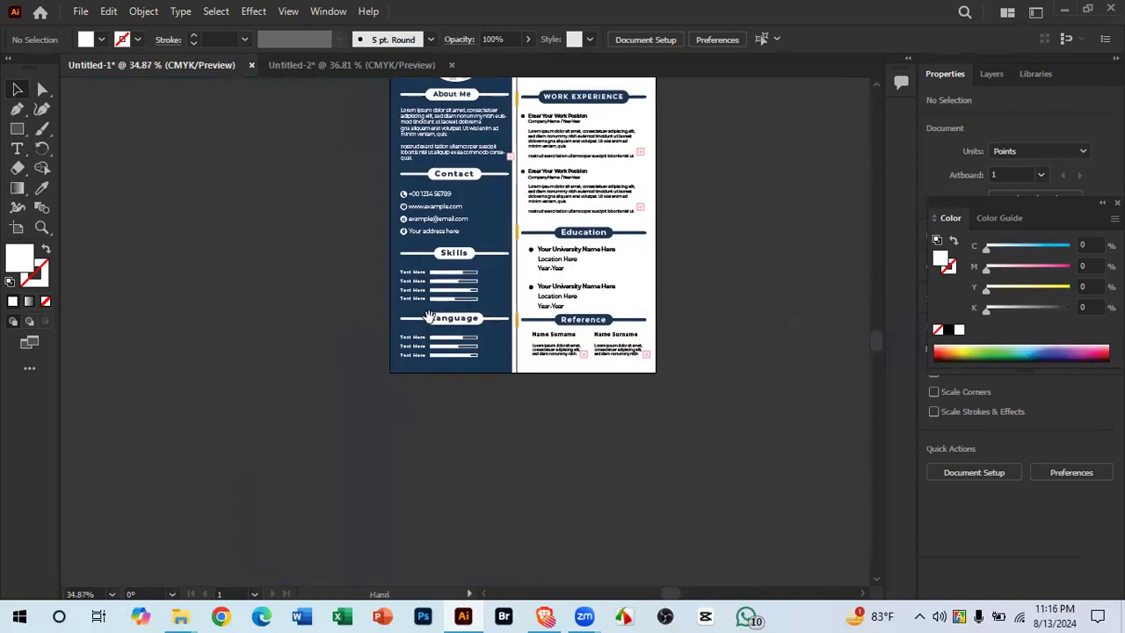
left_click_drag(528, 412, 715, 484)
left_click_drag(535, 270, 515, 361)
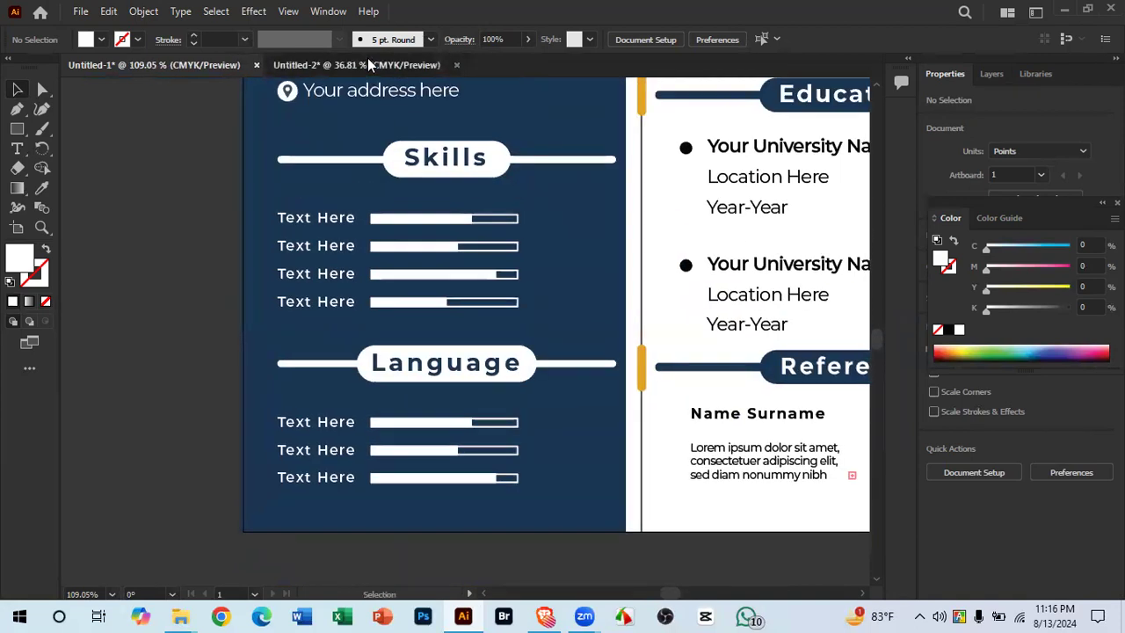
Step: Inspect the Untitled-2 sidebar from top to bottom, checking the spacing of its headings, labels and bars
left_click(367, 60)
left_click_drag(410, 233, 386, 164)
left_click_drag(433, 280, 555, 396)
left_click_drag(404, 457, 464, 132)
left_click_drag(441, 304, 544, 355)
left_click_drag(464, 245, 498, 410)
left_click_drag(503, 297, 405, 354)
left_click_drag(421, 204, 644, 332)
left_click_drag(533, 386, 391, 308)
left_click_drag(469, 261, 443, 360)
left_click_drag(401, 280, 291, 337)
left_click_drag(415, 462, 382, 258)
left_click_drag(392, 397, 583, 439)
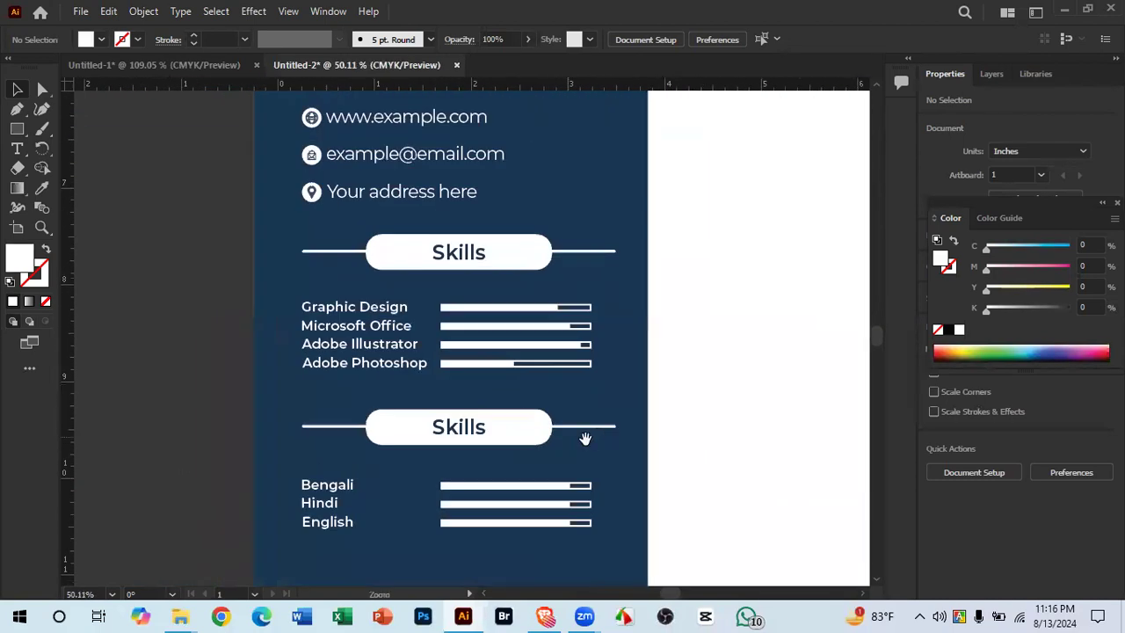
left_click_drag(589, 545, 557, 421)
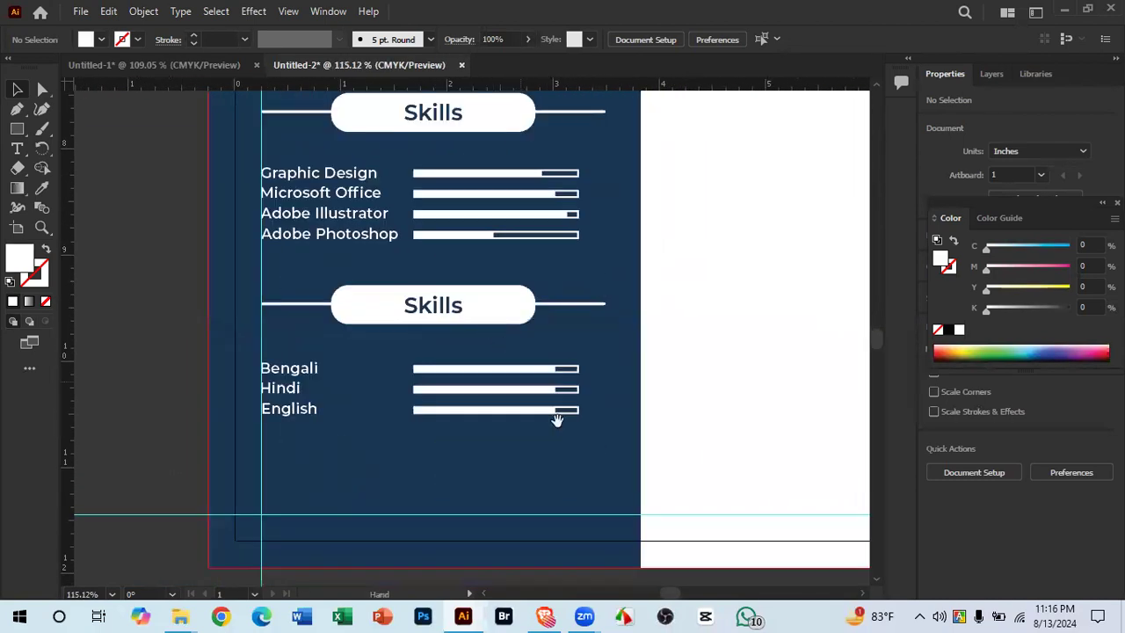
Step: Group the upper Skills heading with its four labels and skill bars
left_click(295, 303)
left_click_drag(453, 272, 482, 402)
left_click_drag(615, 379, 326, 231)
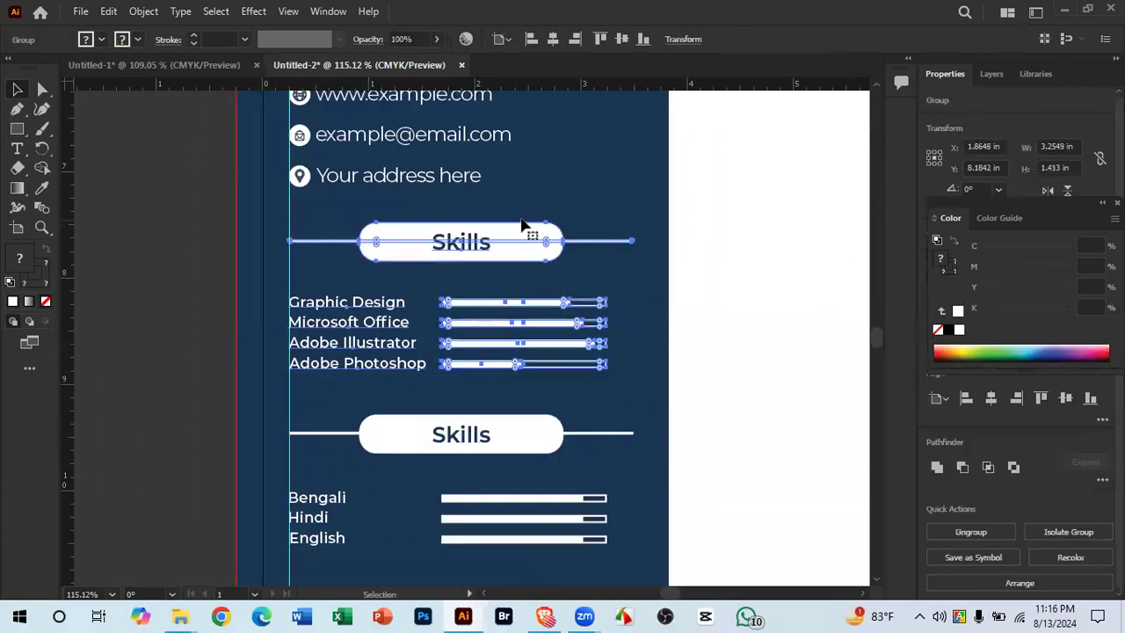
Step: Group the Contact heading with its four contact rows and icons
left_click_drag(527, 226, 546, 425)
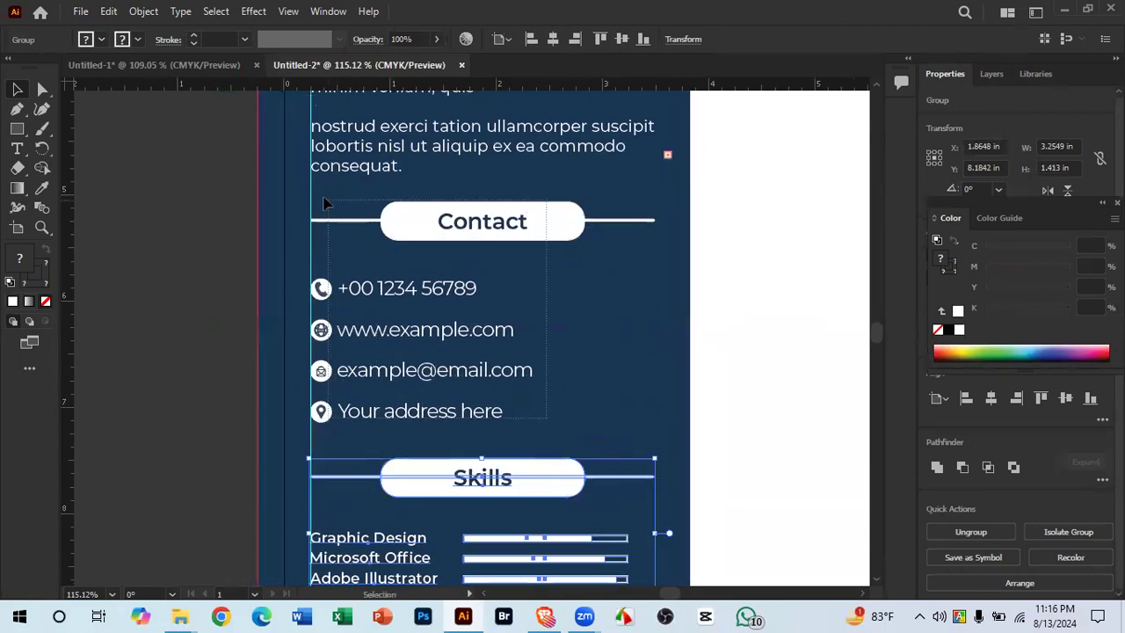
left_click_drag(323, 204, 323, 204)
left_click_drag(478, 219, 505, 514)
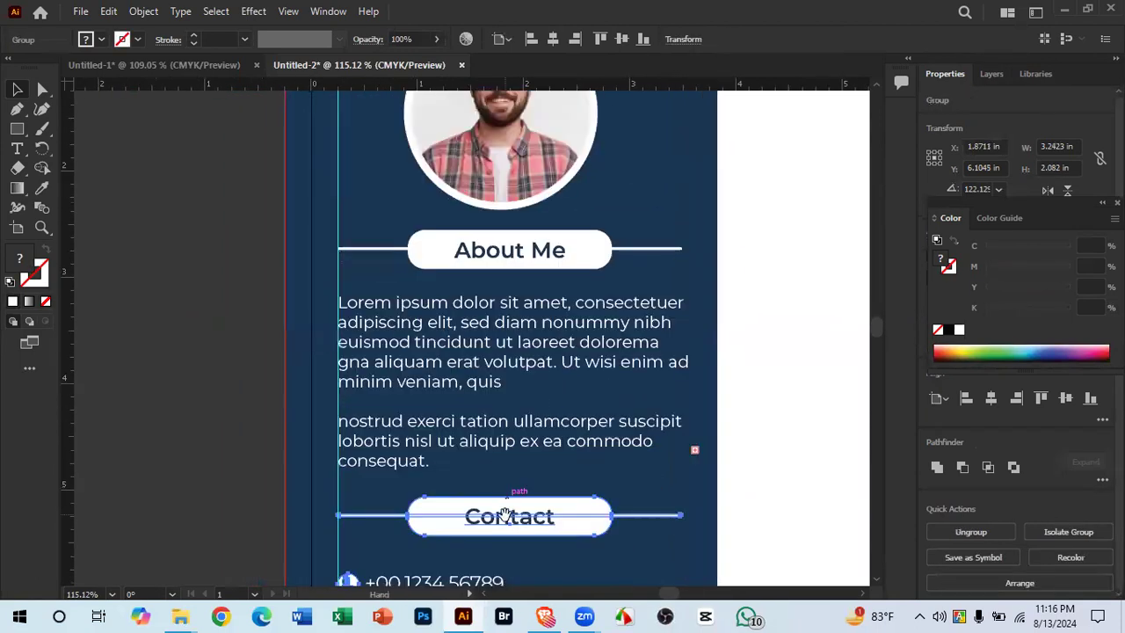
Step: Group the About Me heading with the paragraph text beneath it
left_click(662, 471)
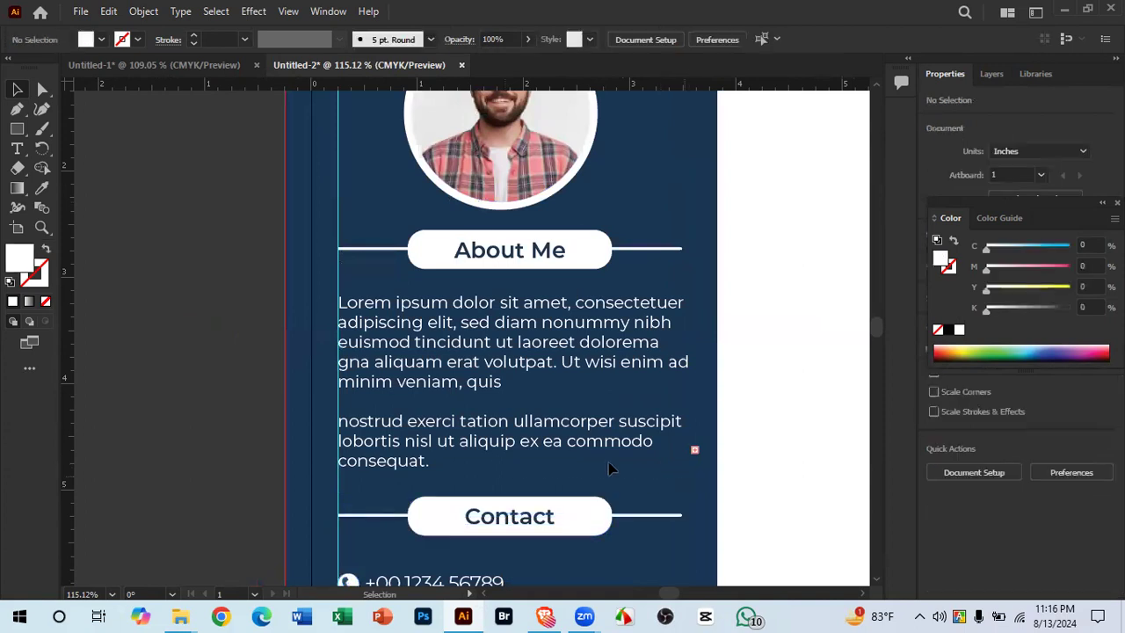
left_click_drag(359, 213, 360, 215)
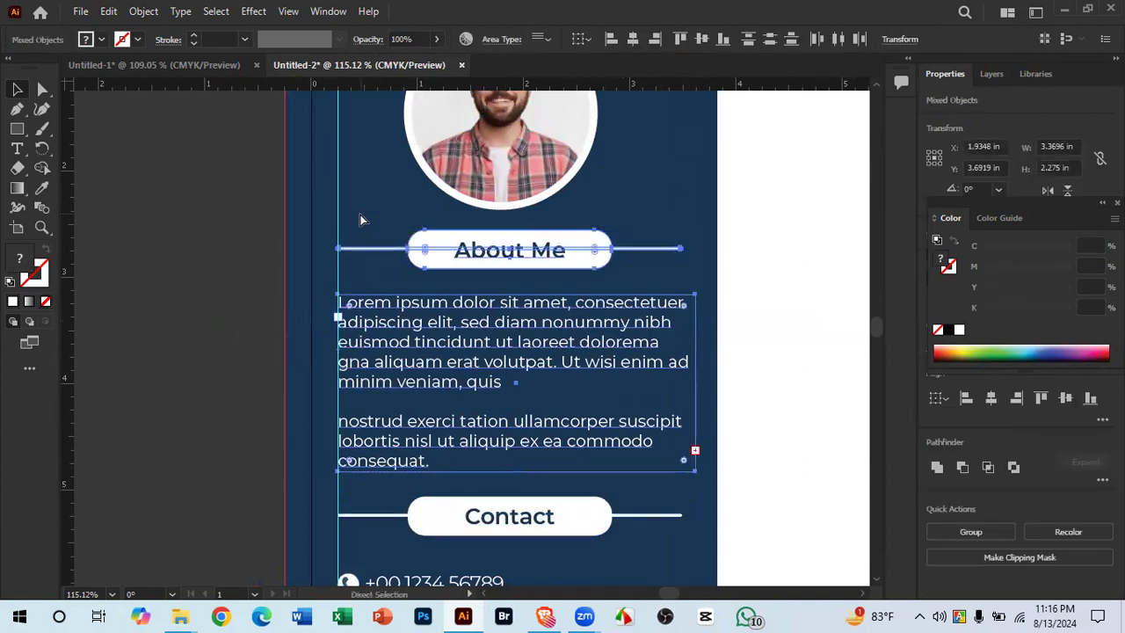
key("ctrl+g")
left_click_drag(588, 368, 380, 409)
left_click_drag(505, 421, 390, 191)
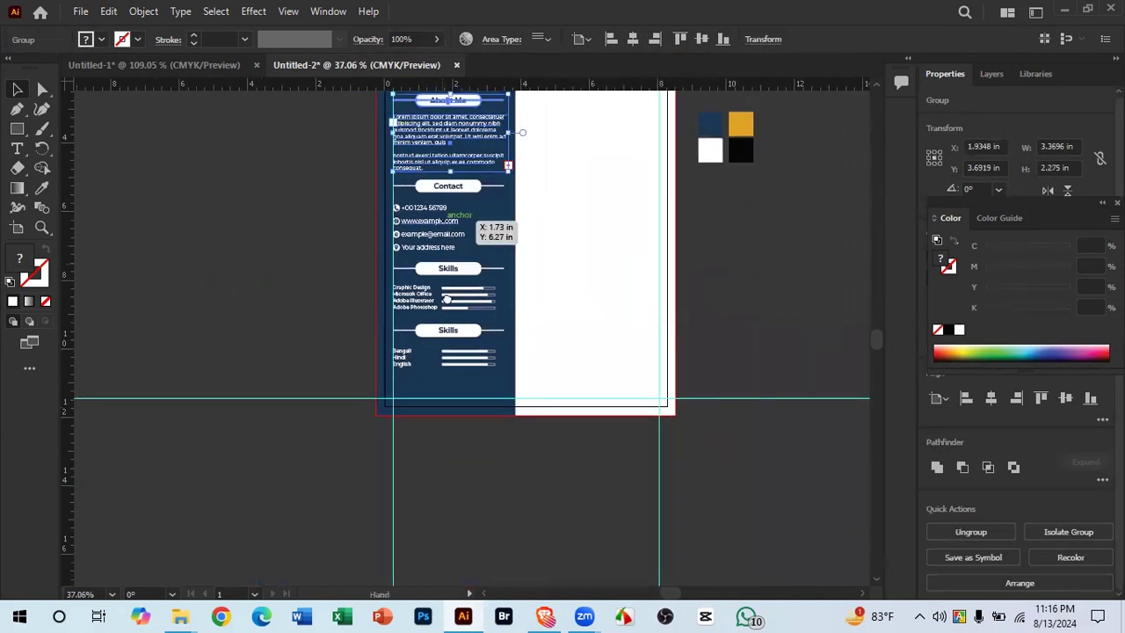
Step: Select the photo circle and all sidebar sections, and distribute them vertically by their centers
left_click_drag(451, 230, 469, 364)
left_click_drag(517, 203, 475, 502)
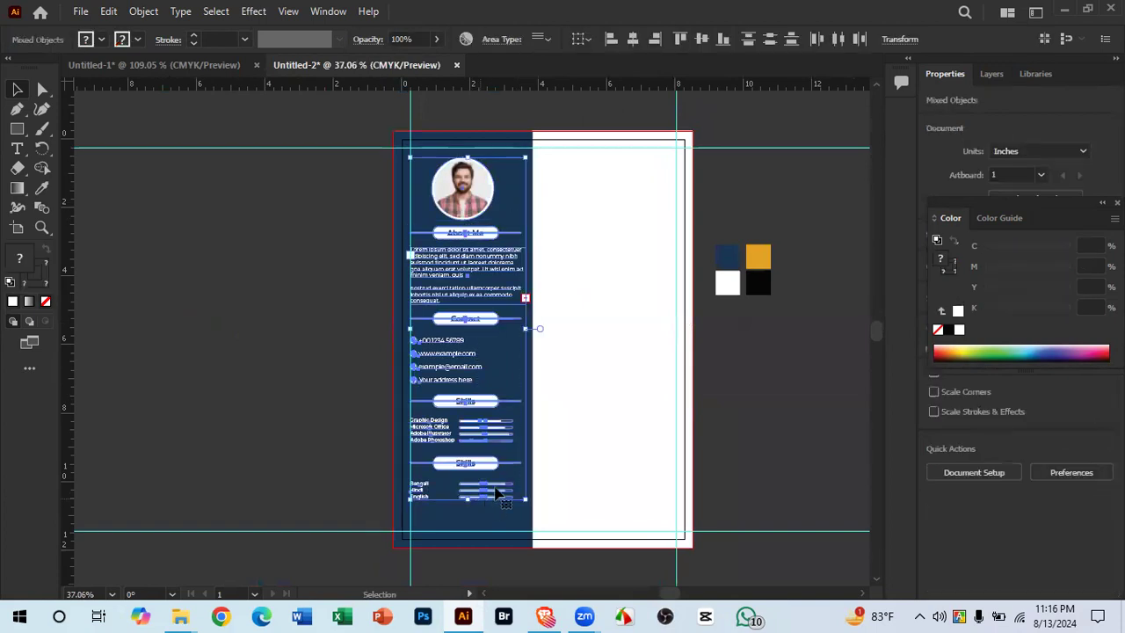
left_click(769, 41)
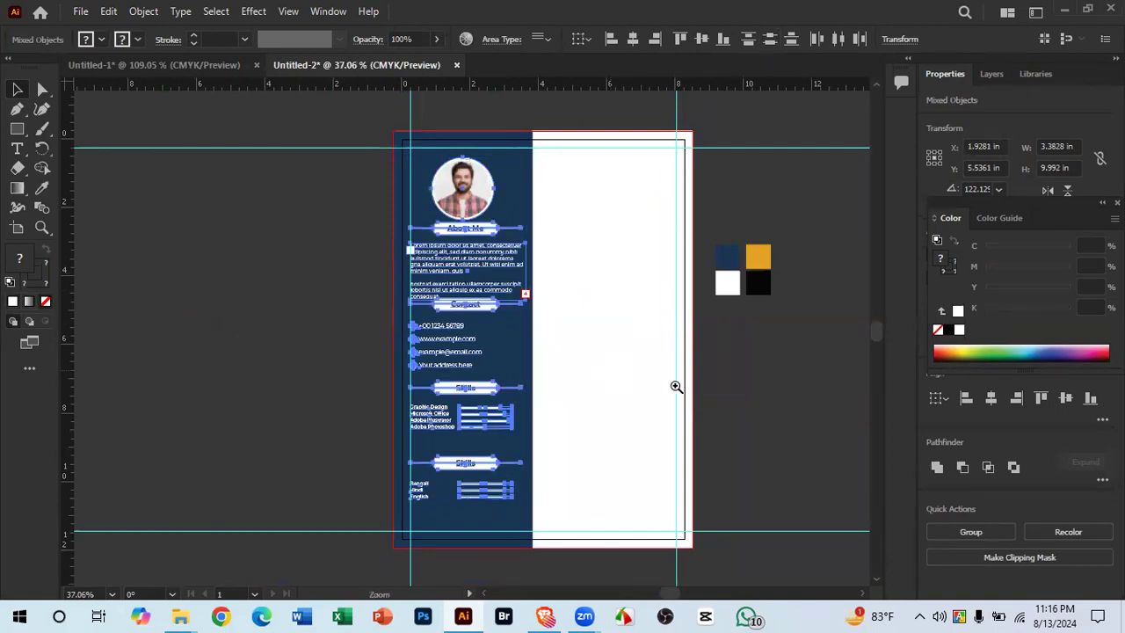
Step: Shift the selected sidebar objects to the left margin guide and align them all to their left edge
left_click_drag(597, 422, 650, 417)
left_click_drag(558, 413, 703, 191)
left_click_drag(519, 352, 528, 397)
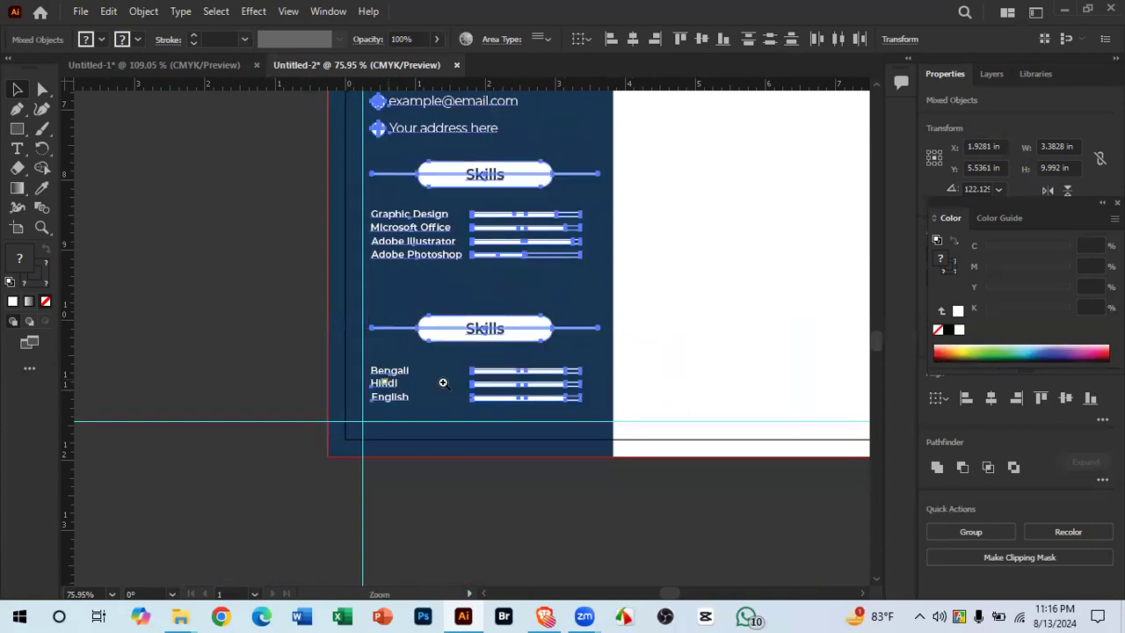
left_click_drag(443, 383, 501, 384)
left_click_drag(432, 345, 385, 348)
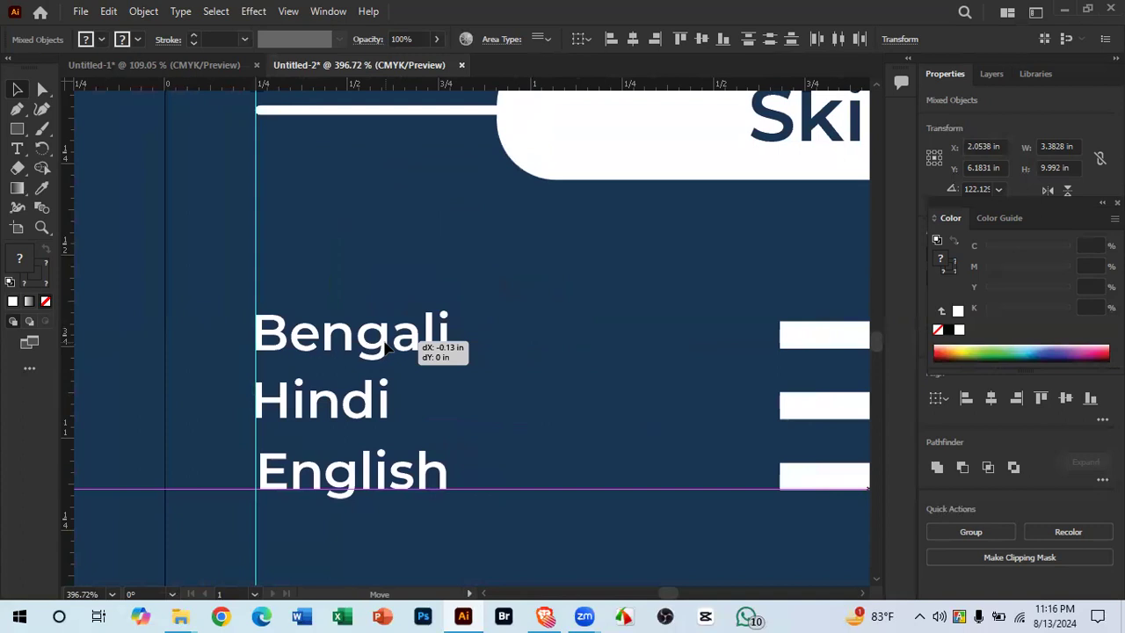
left_click_drag(439, 323, 440, 324)
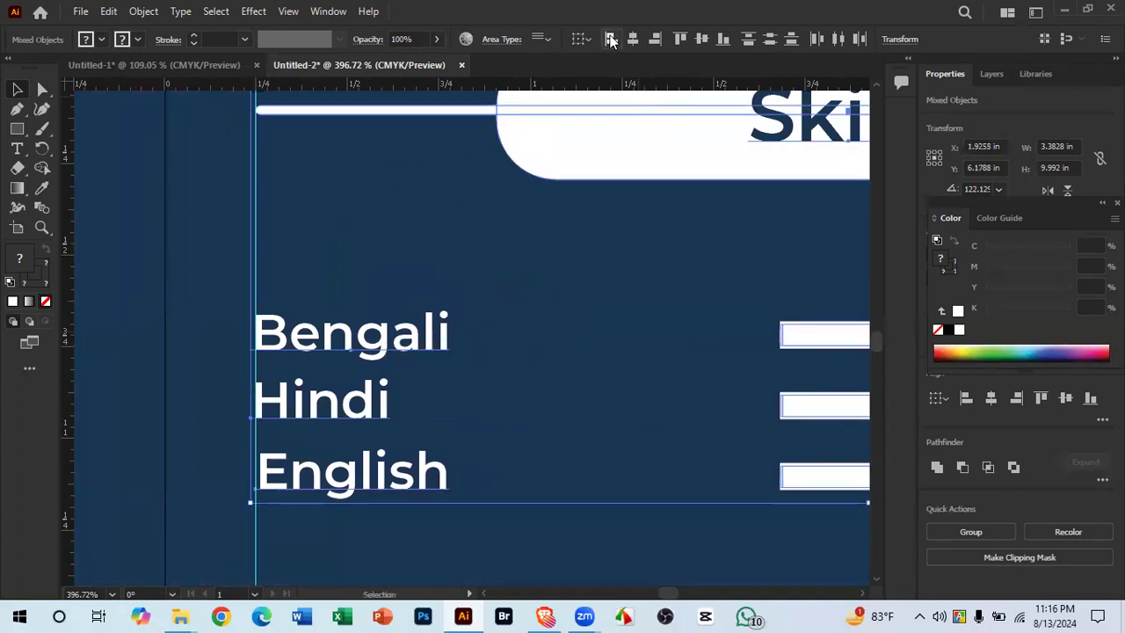
left_click(611, 39)
scroll(389, 464, "down", 10)
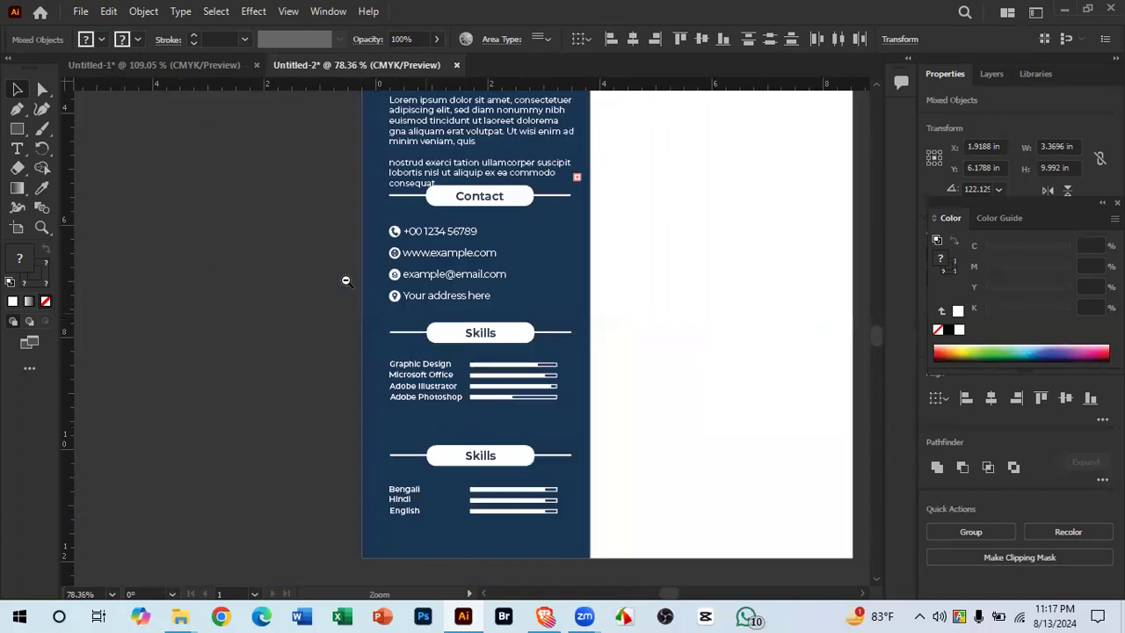
scroll(578, 339, "up", 2)
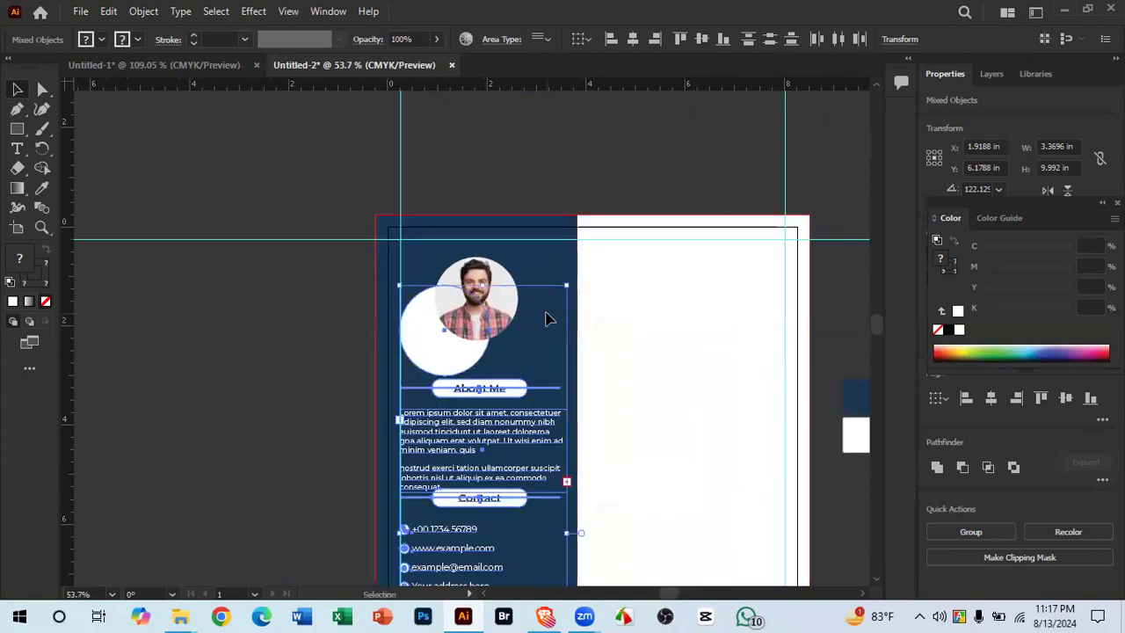
Step: Reunite the profile photo with its white circle and center both above the About Me heading
left_click(546, 318)
left_click_drag(498, 292, 466, 324)
left_click_drag(539, 337, 422, 318)
left_click_drag(512, 317, 366, 328)
left_click(446, 289)
left_click_drag(378, 372, 421, 339)
left_click(499, 350)
scroll(503, 358, "down", 3)
mouse_move(411, 449)
left_mouse_down()
mouse_move(485, 321)
mouse_move(476, 385)
left_mouse_up()
left_click_drag(478, 252, 477, 389)
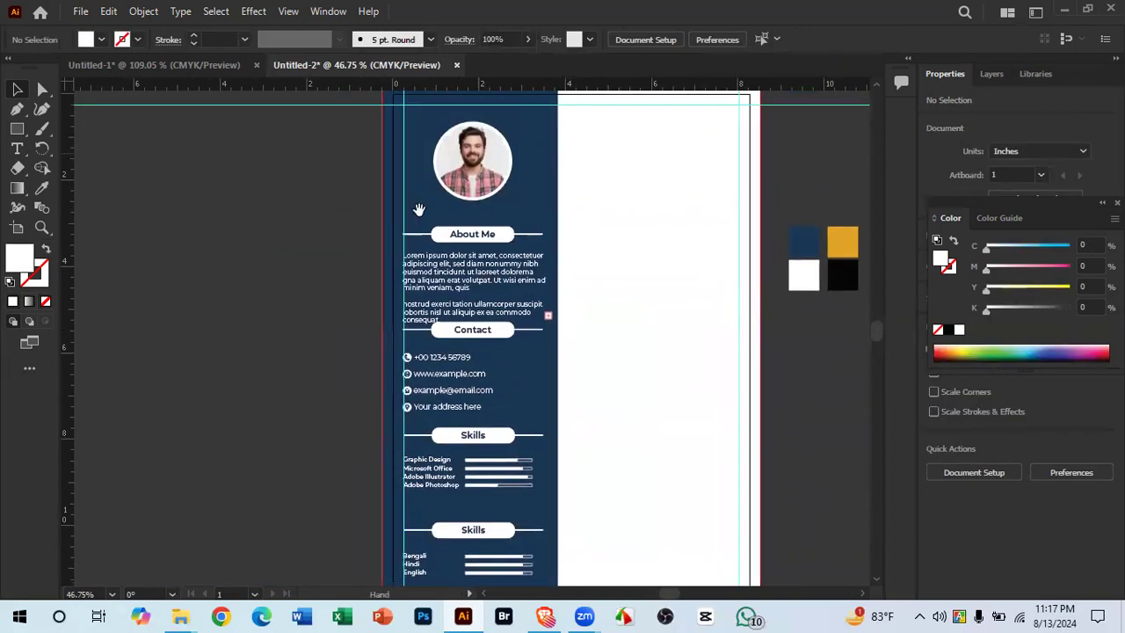
Step: Try moving the About Me group up slightly and undo the move
scroll(489, 238, "down", 3)
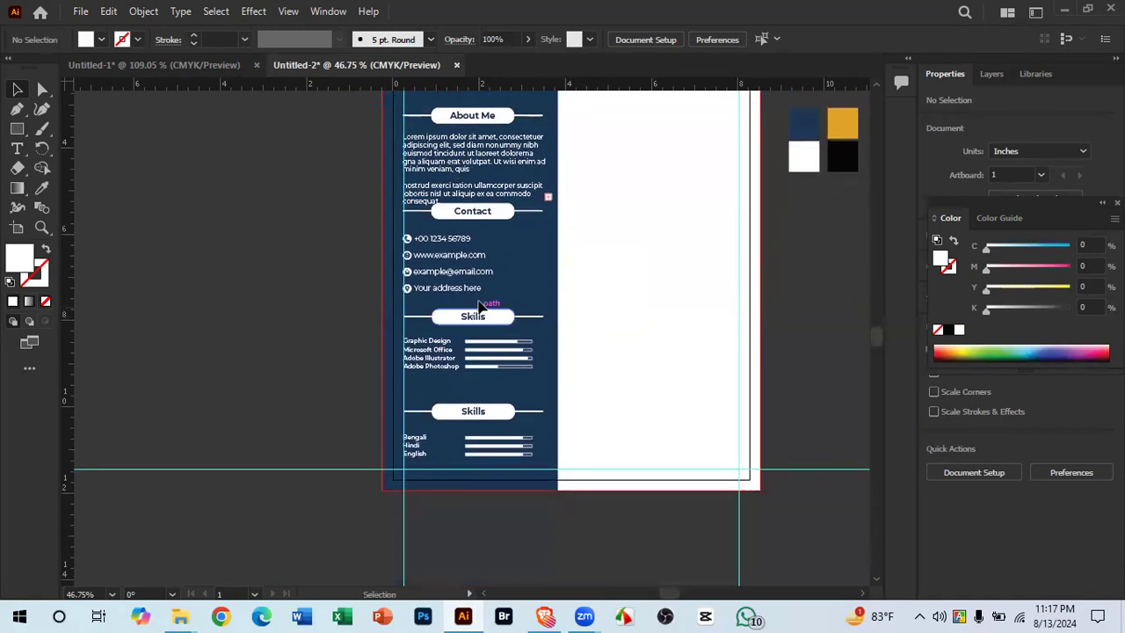
scroll(489, 360, "up", 2)
scroll(506, 211, "up", 3)
left_click(504, 211)
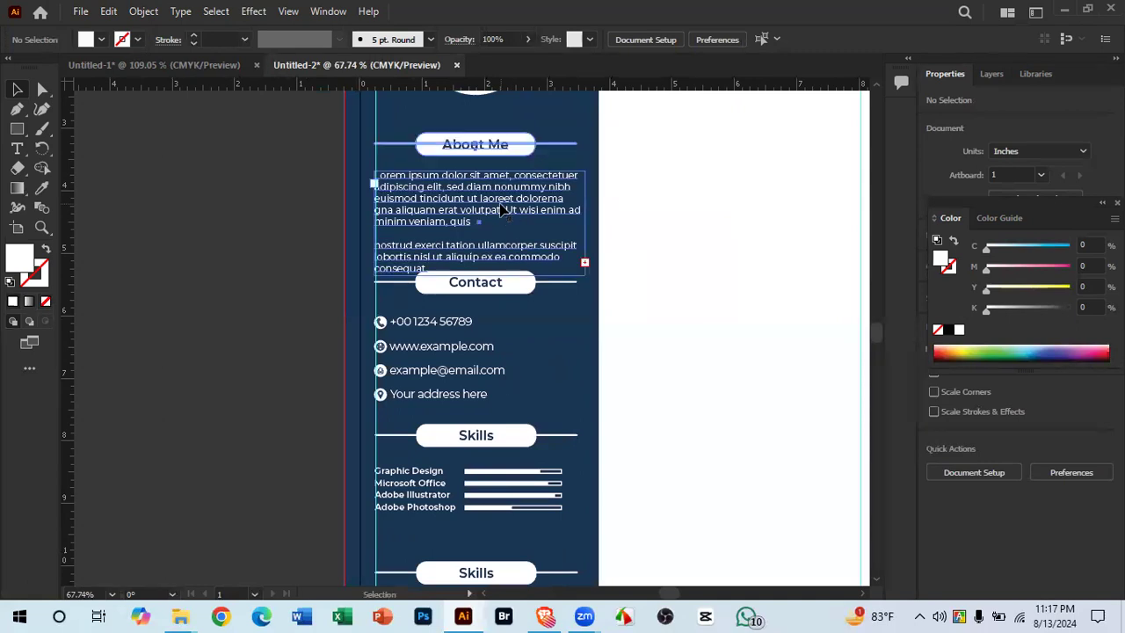
left_click_drag(498, 196, 499, 186)
key("ctrl+z")
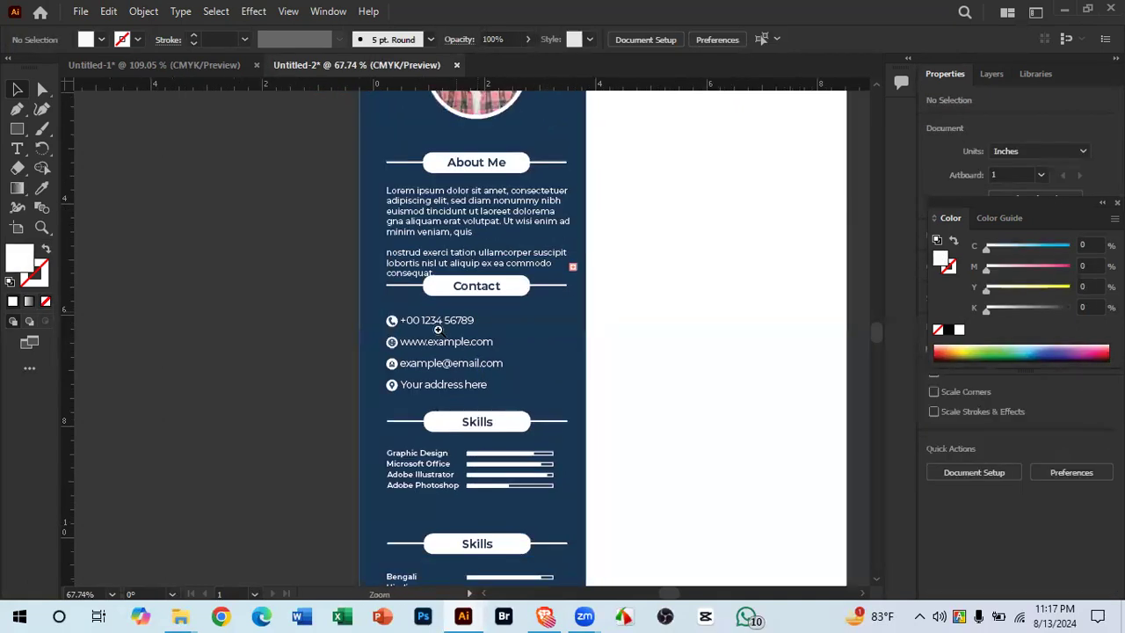
Step: Move the lower Skills group with the language bars up, closer to the upper Skills group
left_click_drag(438, 330, 413, 331)
left_click_drag(494, 364, 498, 210)
left_click_drag(479, 343, 551, 364)
left_click_drag(500, 379, 523, 432)
left_click_drag(538, 425, 520, 518)
left_click_drag(547, 413, 473, 370)
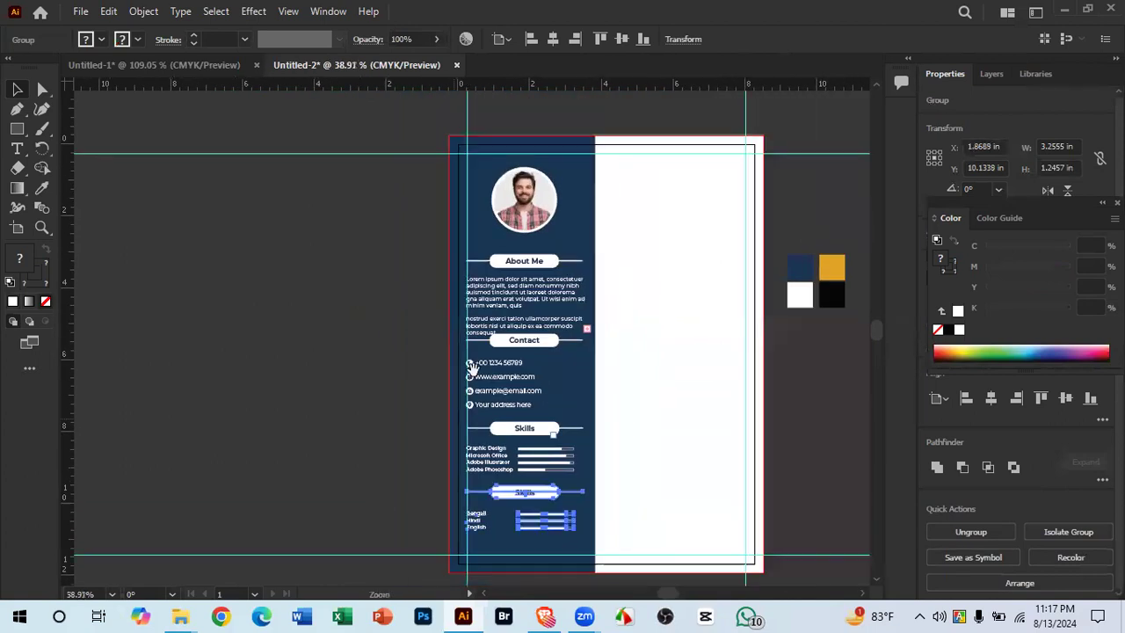
Step: Move the Contact group and both Skills groups down together, leaving a gap beneath the About Me paragraph
left_click(629, 462)
left_click_drag(559, 483, 581, 483)
left_click_drag(580, 484, 543, 339)
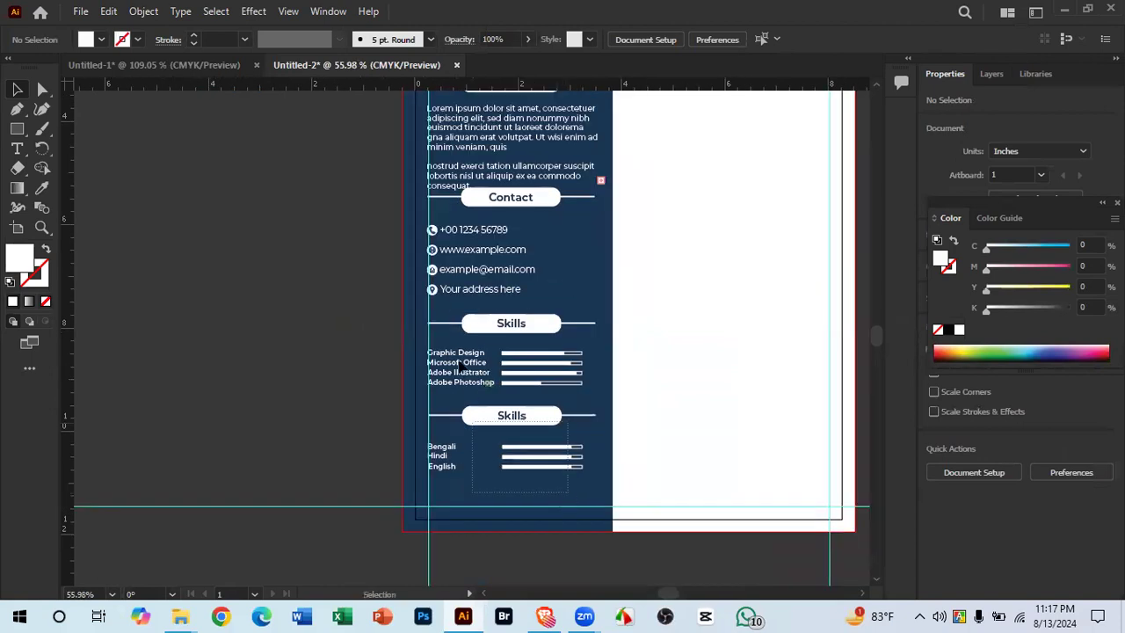
left_click_drag(481, 206, 483, 228)
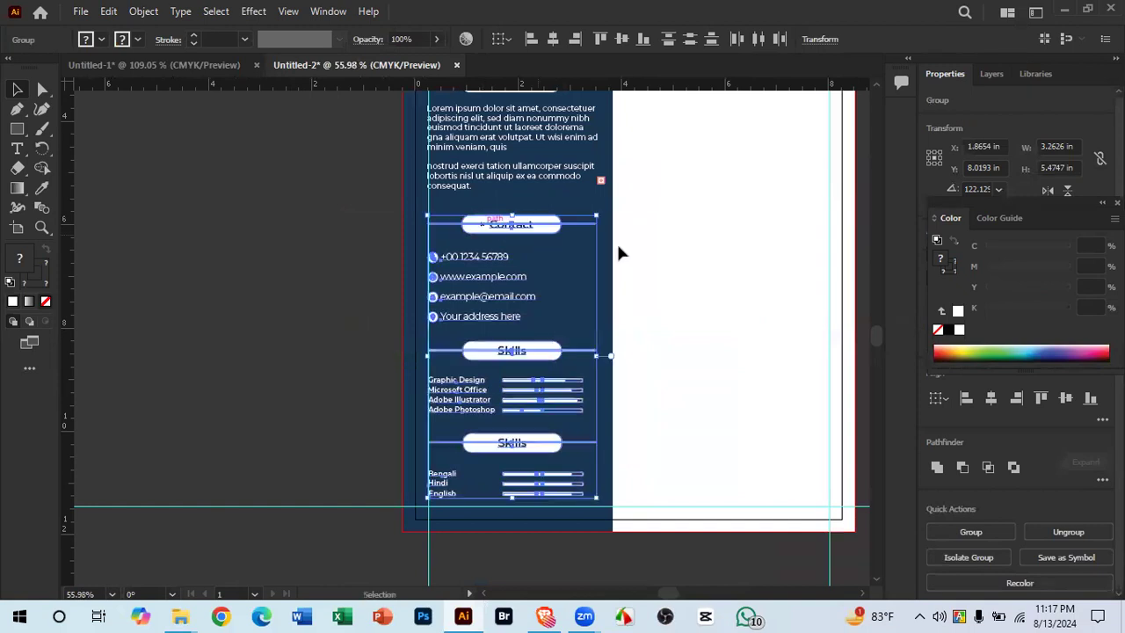
left_click(657, 256)
Step: Try distributing the About Me, Contact and both Skills groups vertically by their centers, and undo it
scroll(658, 256, "up", 3)
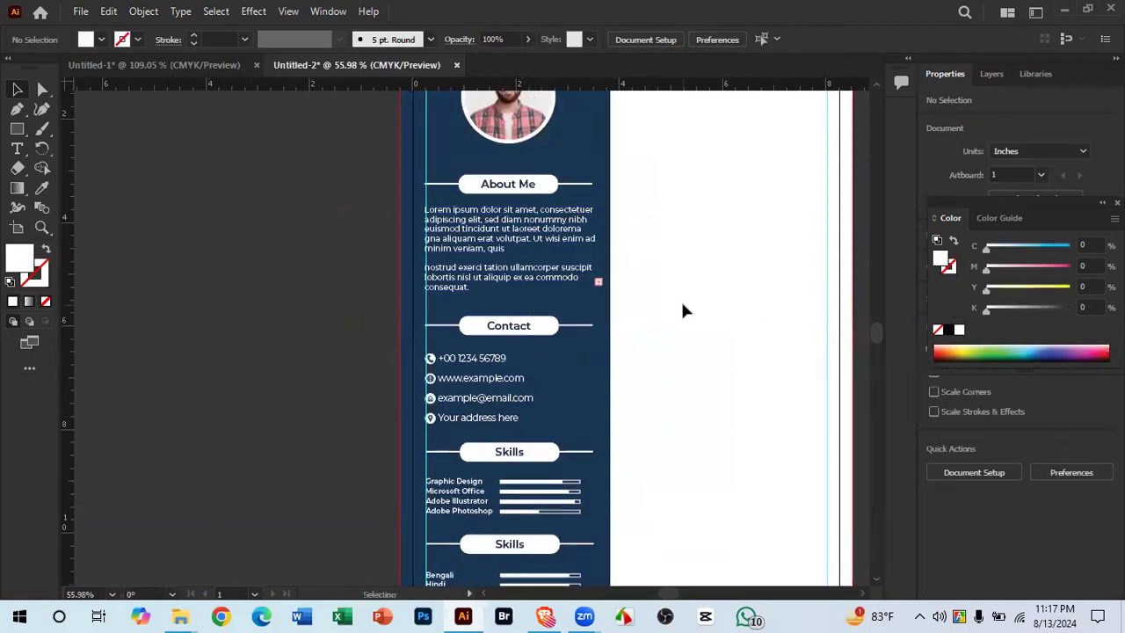
left_click(479, 268)
left_click(589, 308)
left_click(571, 560)
scroll(625, 364, "up", 2)
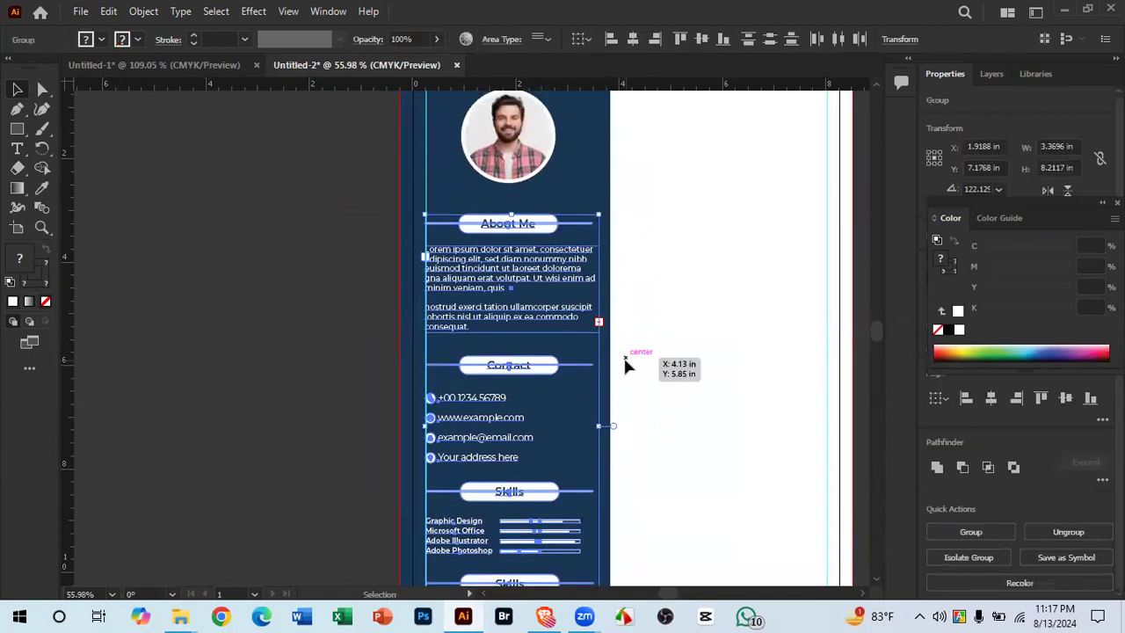
left_click(769, 38)
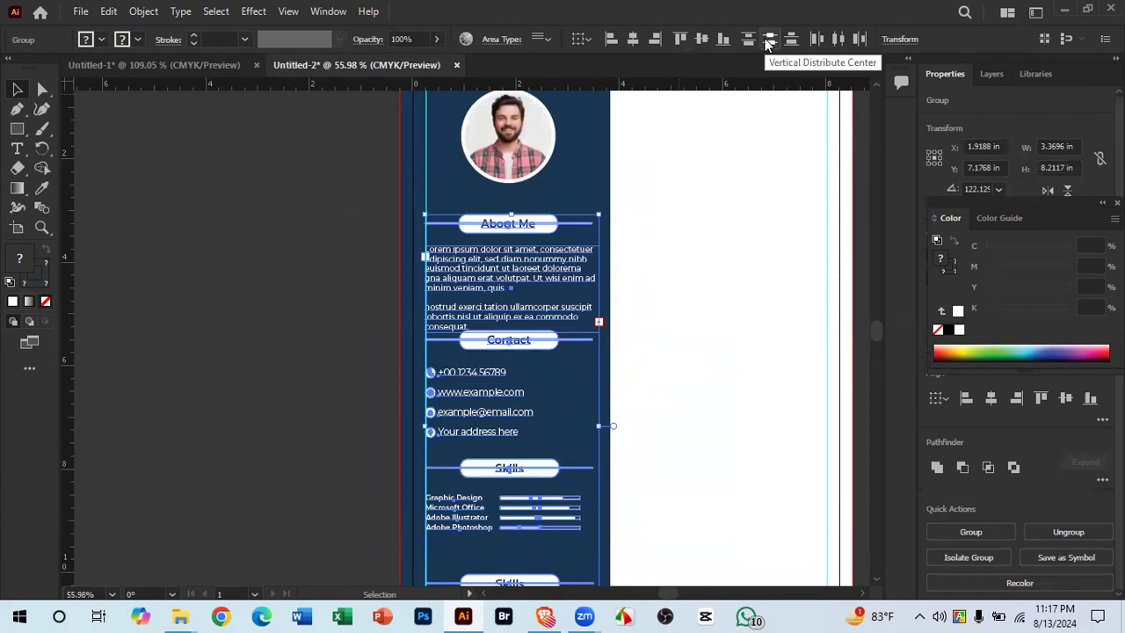
key("ctrl+z")
left_click(676, 329)
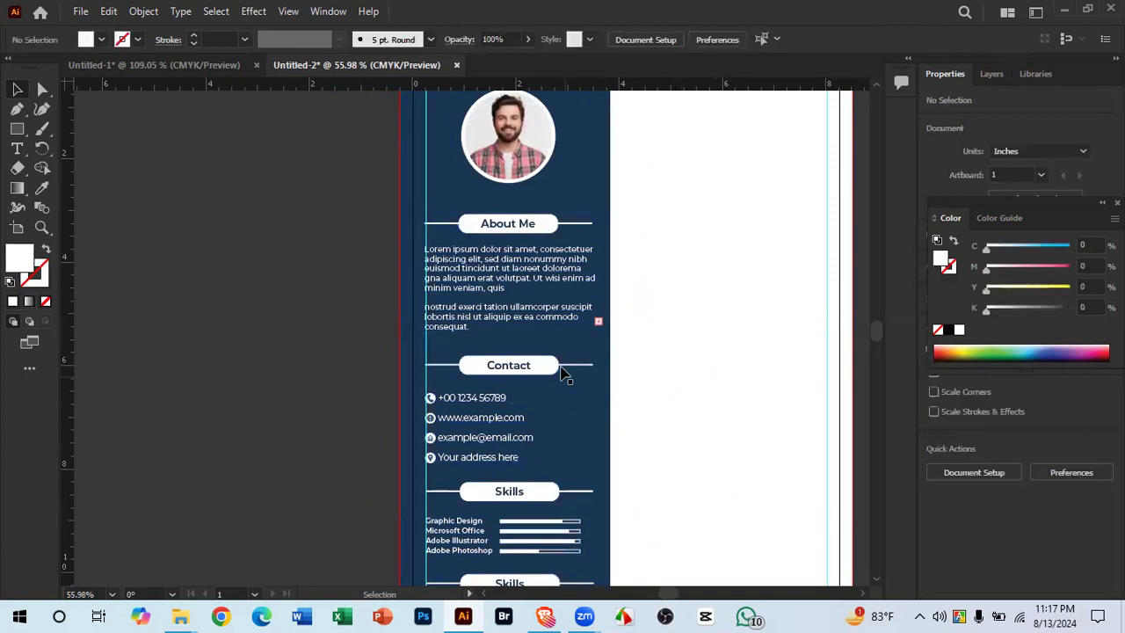
Step: Check the About Me text frame's edges against the margin guide and the Contact heading beneath it
left_click(591, 326)
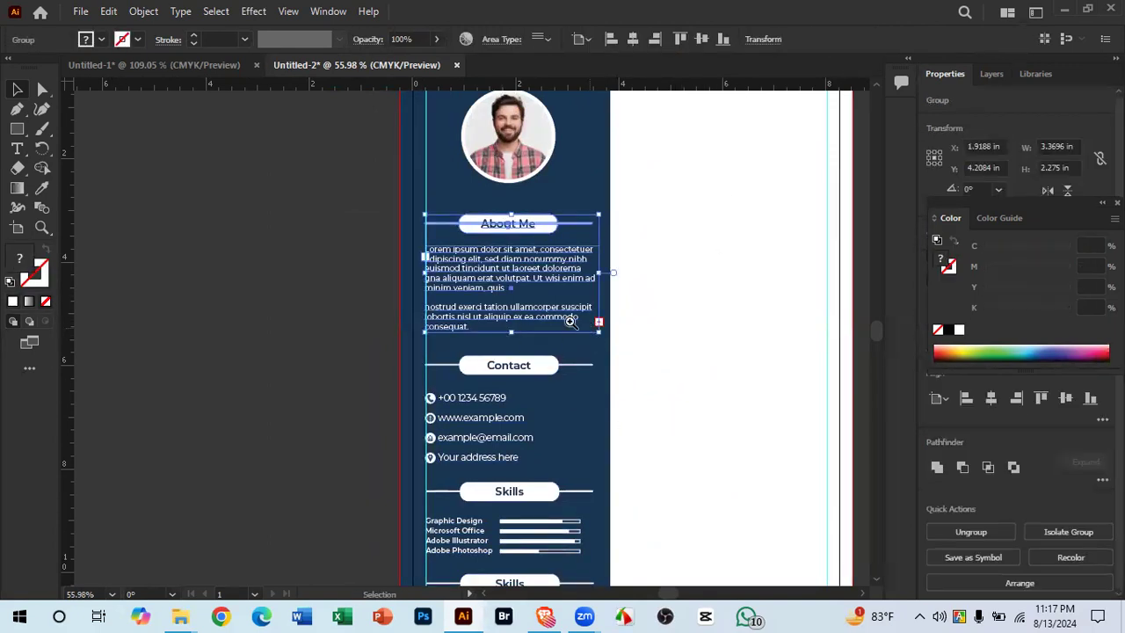
left_click_drag(567, 319, 923, 415)
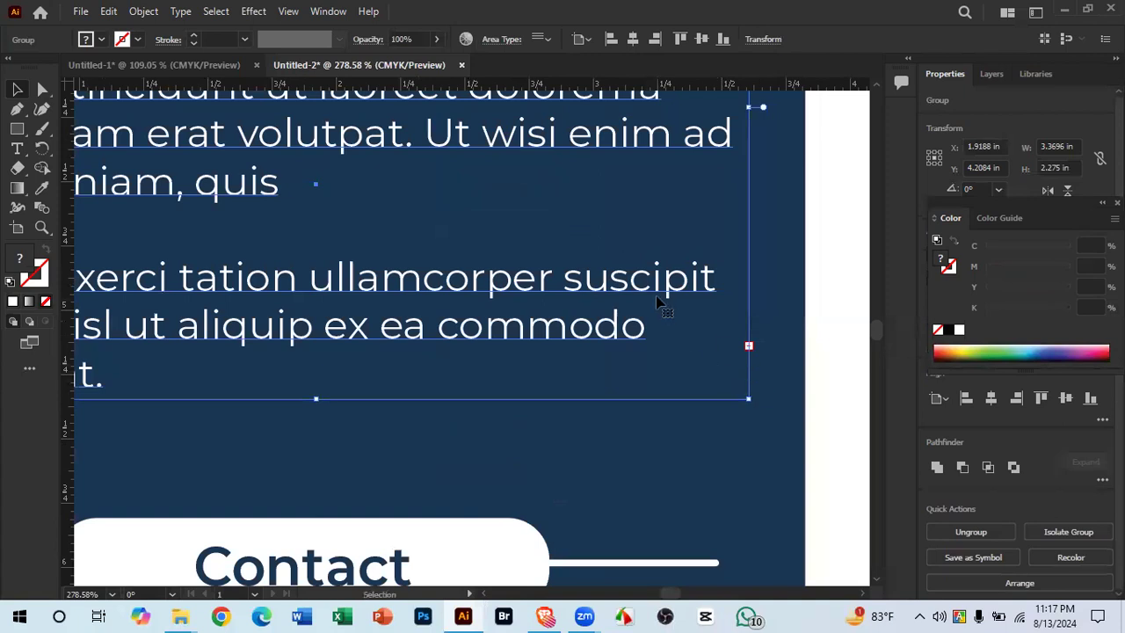
left_click_drag(562, 315, 346, 302)
left_click_drag(397, 281, 461, 166)
left_click_drag(445, 249, 638, 345)
left_click_drag(639, 344, 651, 410)
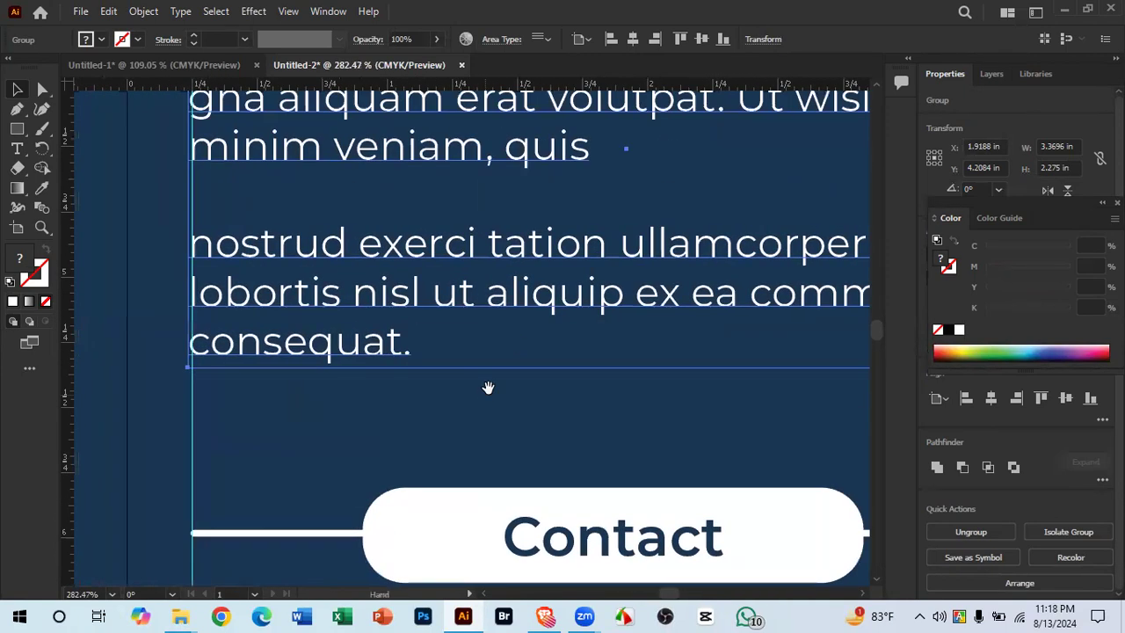
left_click_drag(629, 367, 627, 432)
key("ctrl+z")
left_click_drag(593, 392, 306, 312)
left_click_drag(530, 304, 454, 167)
left_click_drag(553, 331, 435, 298)
left_click(634, 395)
Step: Inspect the spacing and left alignment of the sidebar sections against the margin guide
left_click_drag(604, 400, 578, 244)
left_click_drag(552, 462, 663, 453)
left_click_drag(605, 256, 622, 502)
left_click_drag(561, 326, 390, 383)
left_click_drag(406, 300, 304, 283)
left_click_drag(405, 171, 460, 374)
left_click_drag(401, 213, 612, 280)
left_click_drag(508, 225, 343, 244)
left_click_drag(487, 341, 467, 329)
left_click_drag(540, 361, 468, 211)
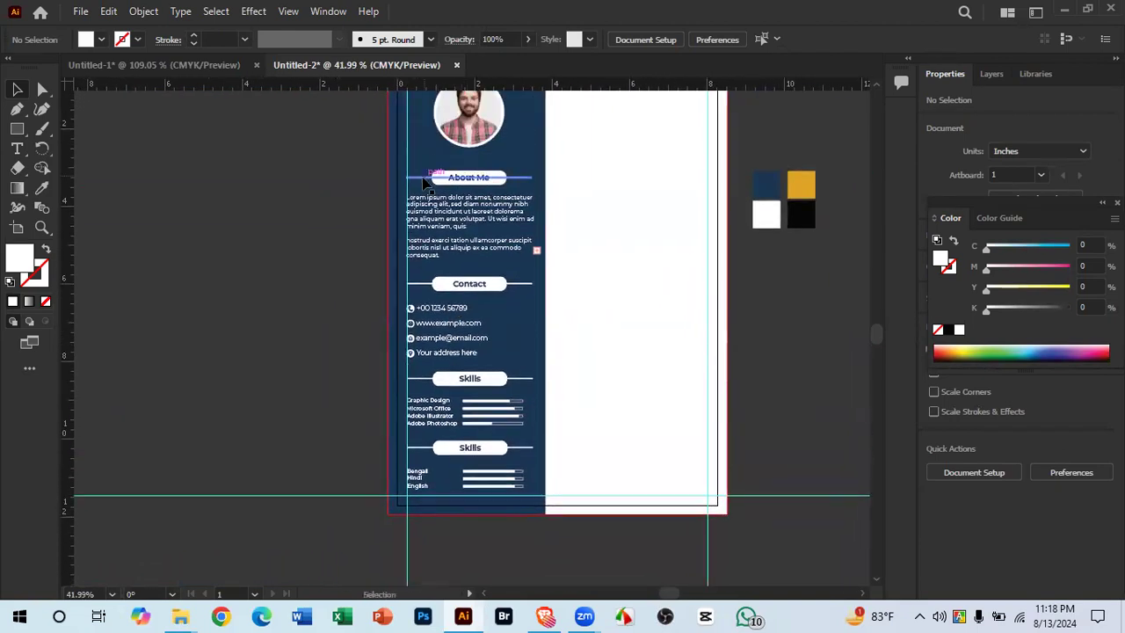
Step: Move all four sidebar section groups up slightly together and line up their left edges with the margin guide
left_click_drag(525, 486, 527, 487)
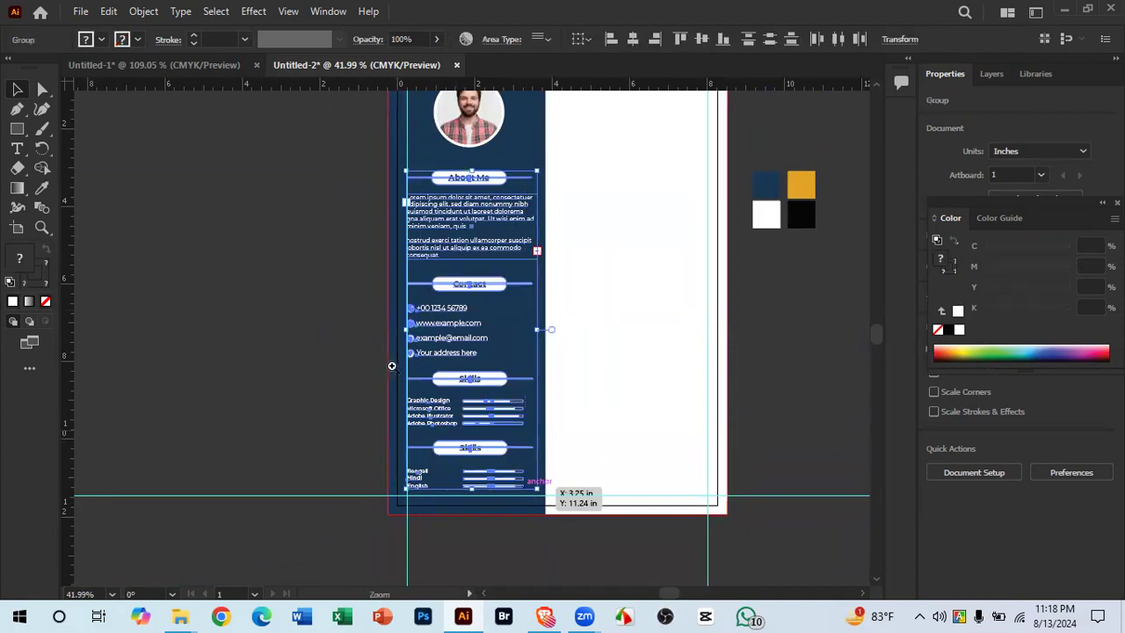
left_click_drag(392, 367, 586, 358)
left_click_drag(505, 123, 479, 345)
left_click_drag(532, 295, 614, 286)
left_click_drag(516, 190, 517, 469)
left_click_drag(528, 348, 527, 325)
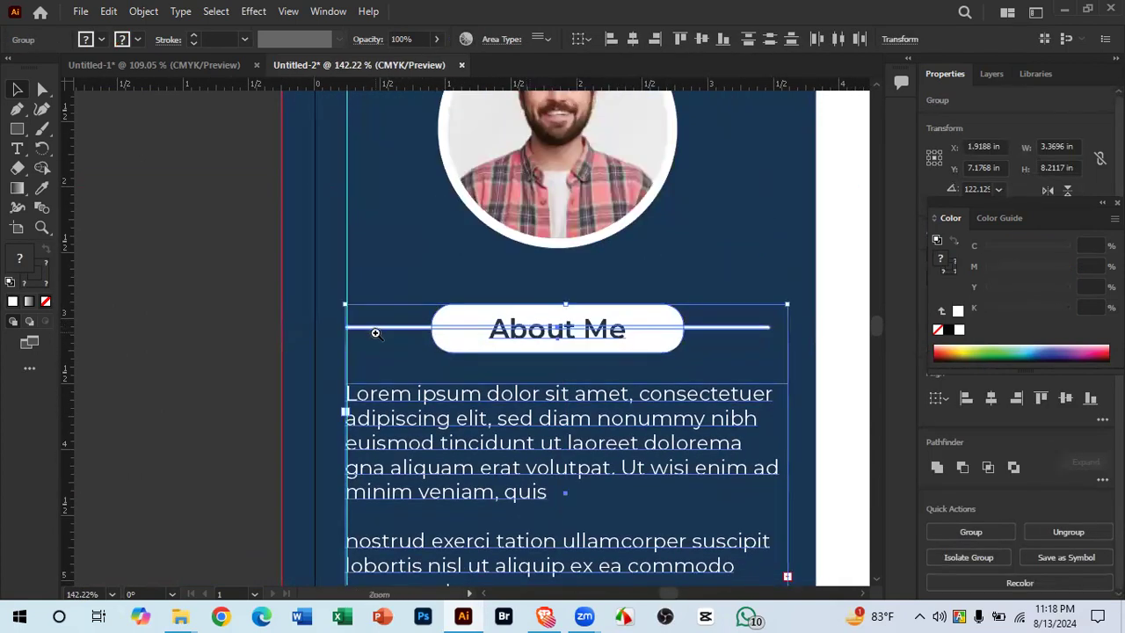
left_click_drag(375, 333, 618, 372)
left_click_drag(319, 339, 475, 342)
left_click_drag(271, 283, 208, 387)
left_click_drag(472, 449, 290, 465)
left_click_drag(557, 489, 449, 238)
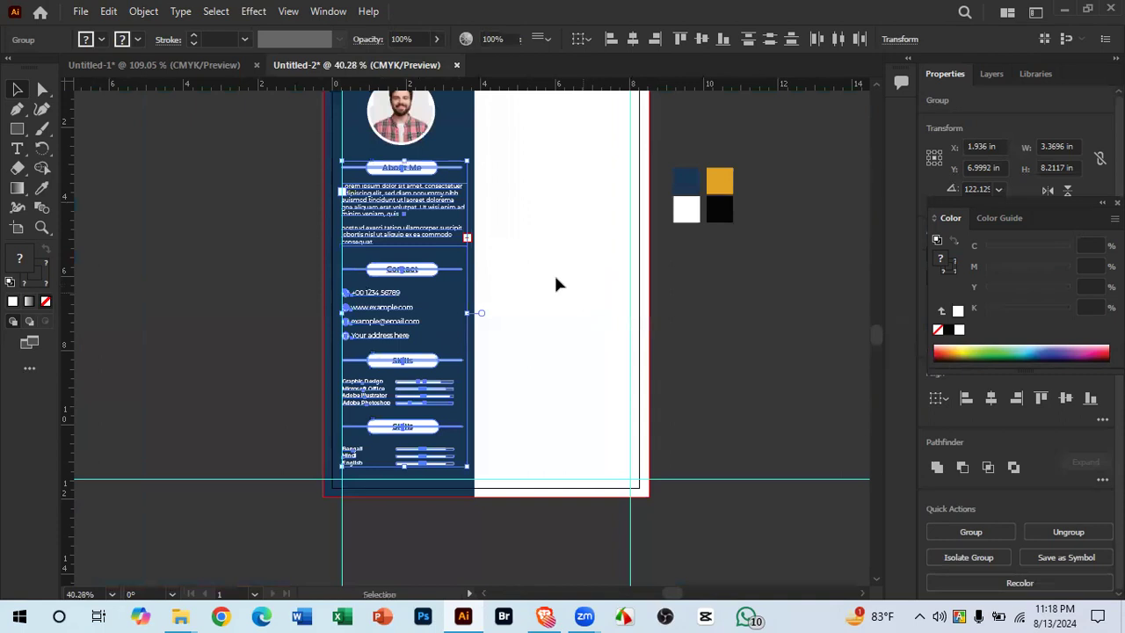
left_click(556, 284)
left_click_drag(517, 202, 502, 318)
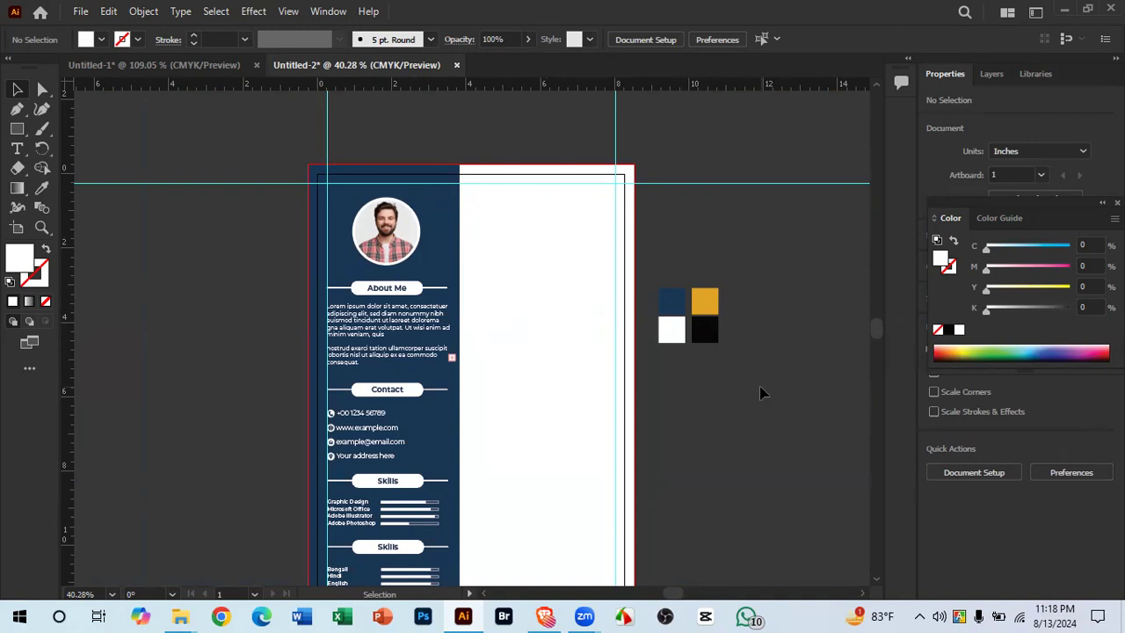
scroll(686, 340, "up", 4)
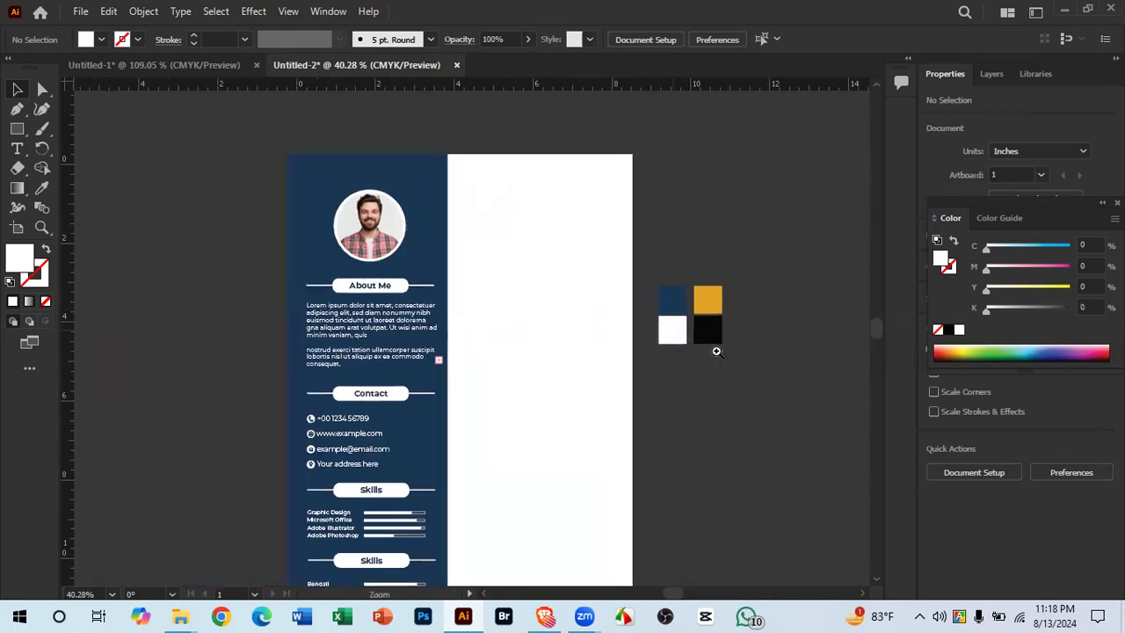
left_click_drag(552, 385, 566, 334)
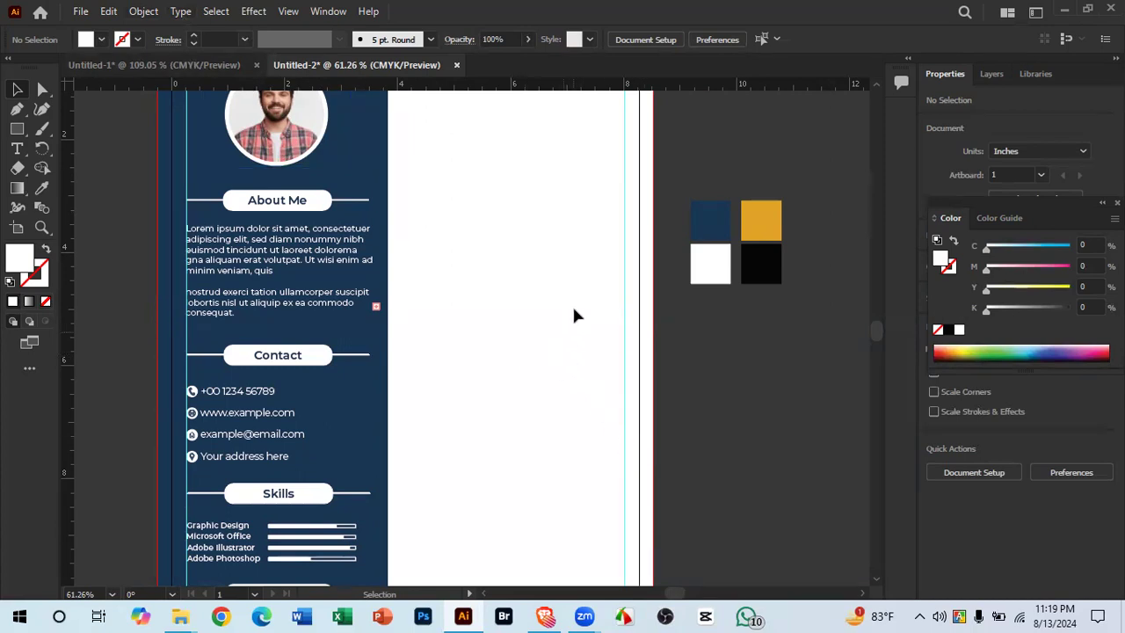
left_click_drag(477, 299, 467, 301)
left_click_drag(472, 302, 479, 275)
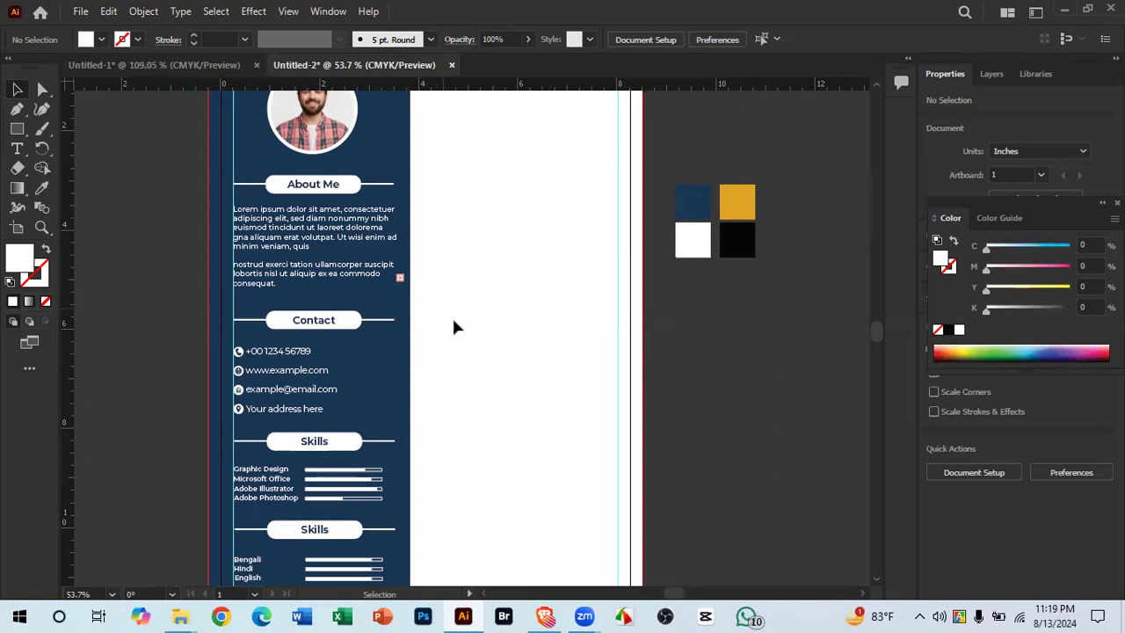
scroll(453, 327, "up", 1)
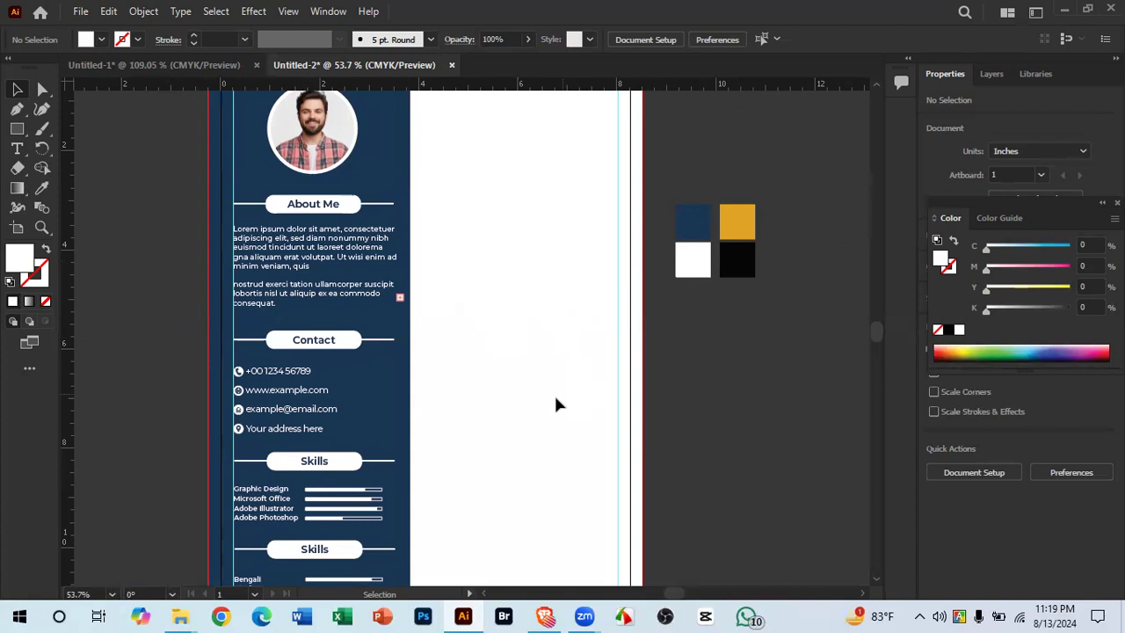
scroll(498, 407, "down", 3)
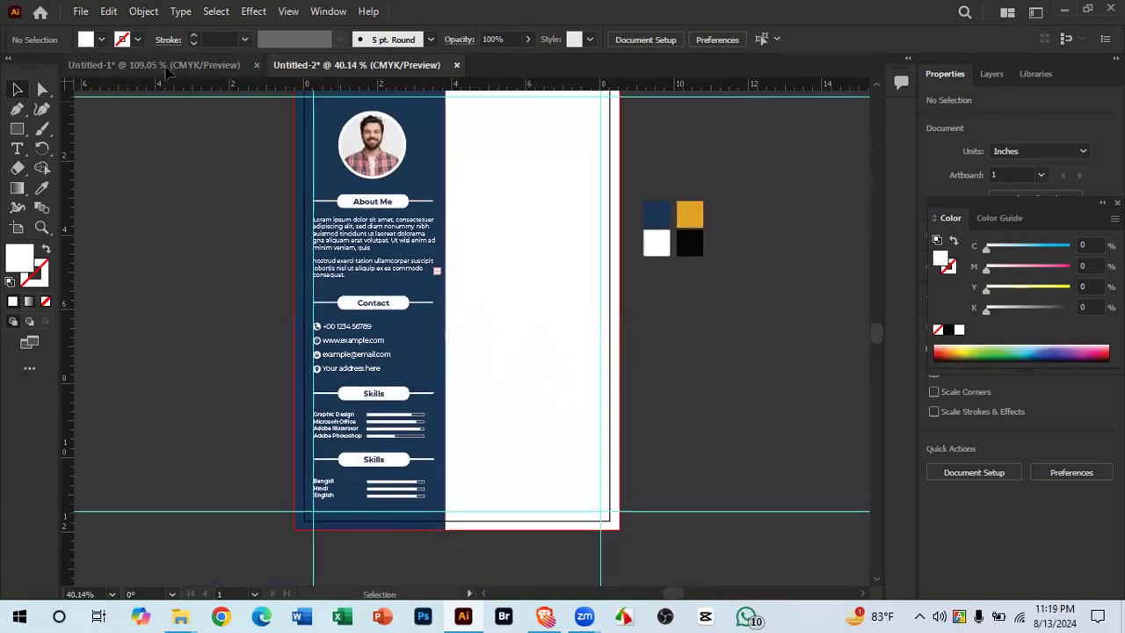
Step: Switch to the Untitled-1 reference document and examine the right column's section headings, text entries and timeline
left_click(167, 72)
scroll(552, 309, "down", 4)
left_click_drag(551, 309, 455, 418)
left_click_drag(482, 345, 751, 460)
left_click_drag(611, 334, 487, 436)
left_click_drag(487, 437, 378, 294)
left_click_drag(515, 228, 445, 357)
left_click_drag(444, 213, 453, 308)
left_click_drag(590, 290, 561, 339)
left_click_drag(507, 405, 528, 324)
left_click_drag(472, 352, 413, 374)
left_click_drag(398, 259, 466, 253)
left_click_drag(304, 197, 395, 224)
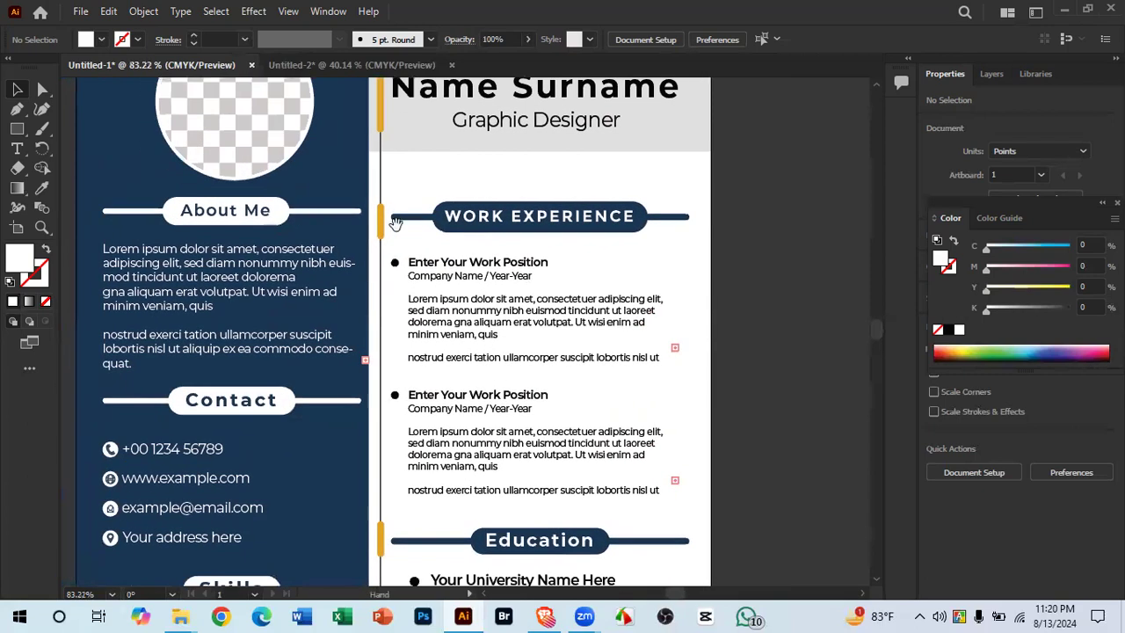
Step: Examine the reference's right column from the name header down through Work Experience, Education and Reference
left_click_drag(475, 240, 448, 241)
left_click_drag(484, 174, 473, 350)
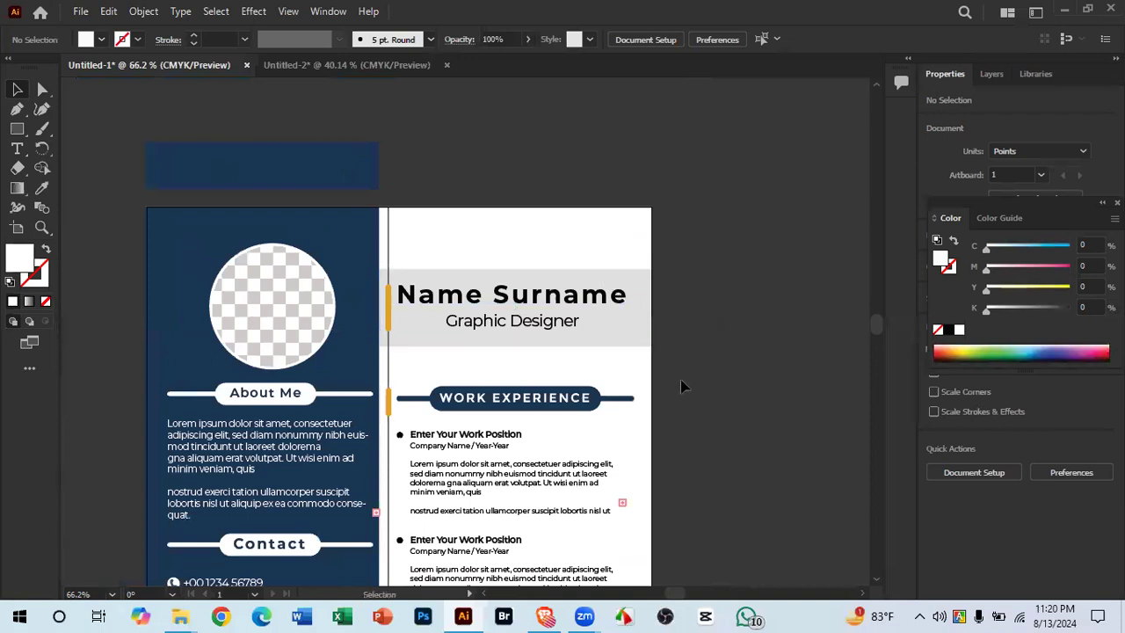
scroll(680, 384, "down", 3)
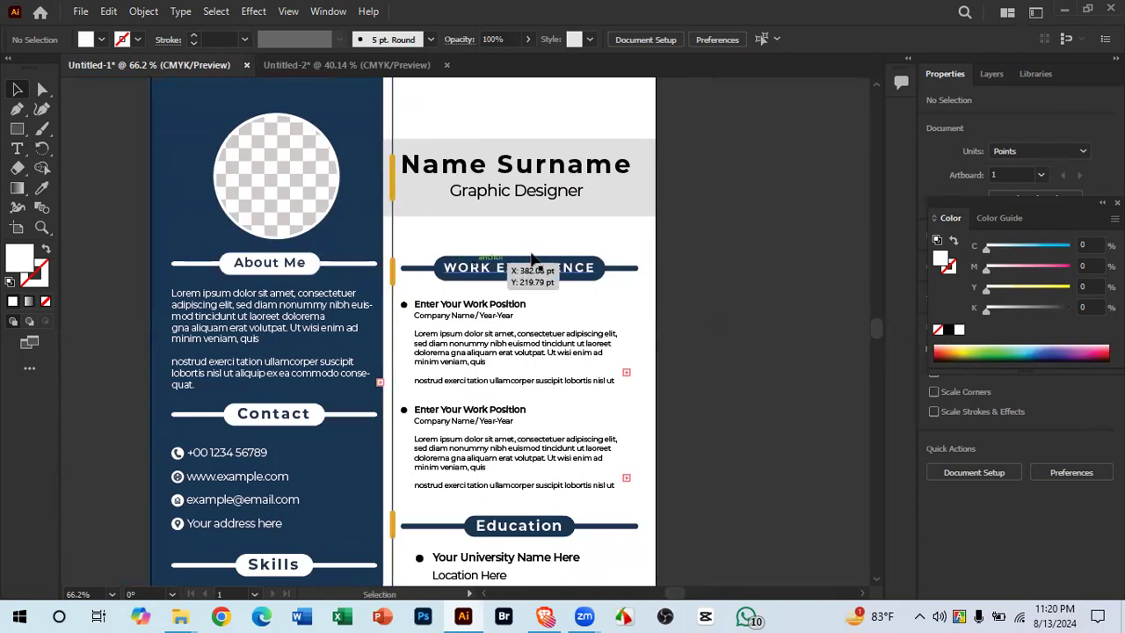
left_click_drag(464, 439, 427, 437)
left_click_drag(521, 410, 572, 216)
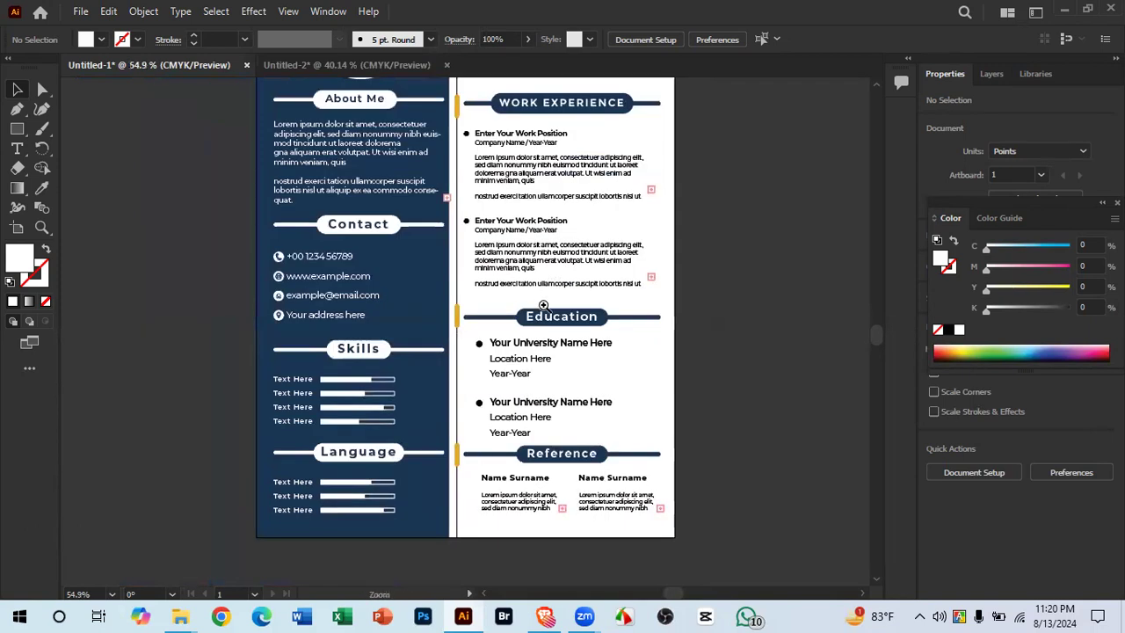
Step: In Untitled-2, draw a vertical line about 12.19 in tall down the white column, just beside the blue sidebar
left_click_drag(561, 328, 626, 399)
left_click_drag(545, 363, 522, 477)
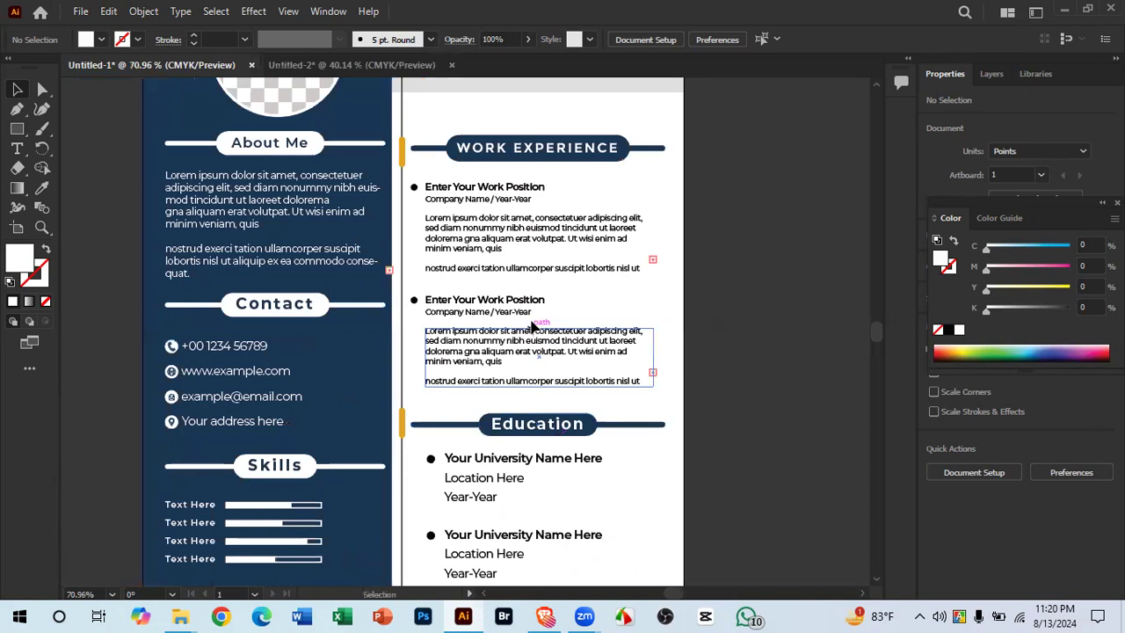
left_click(288, 65)
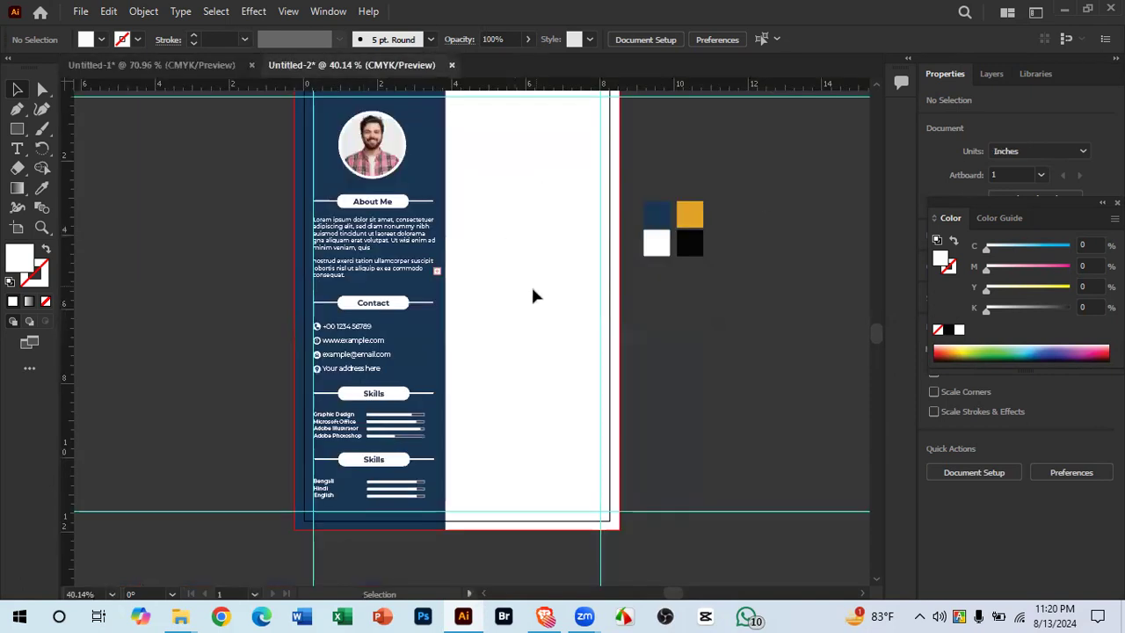
left_click_drag(450, 348, 439, 223)
left_click_drag(440, 223, 436, 322)
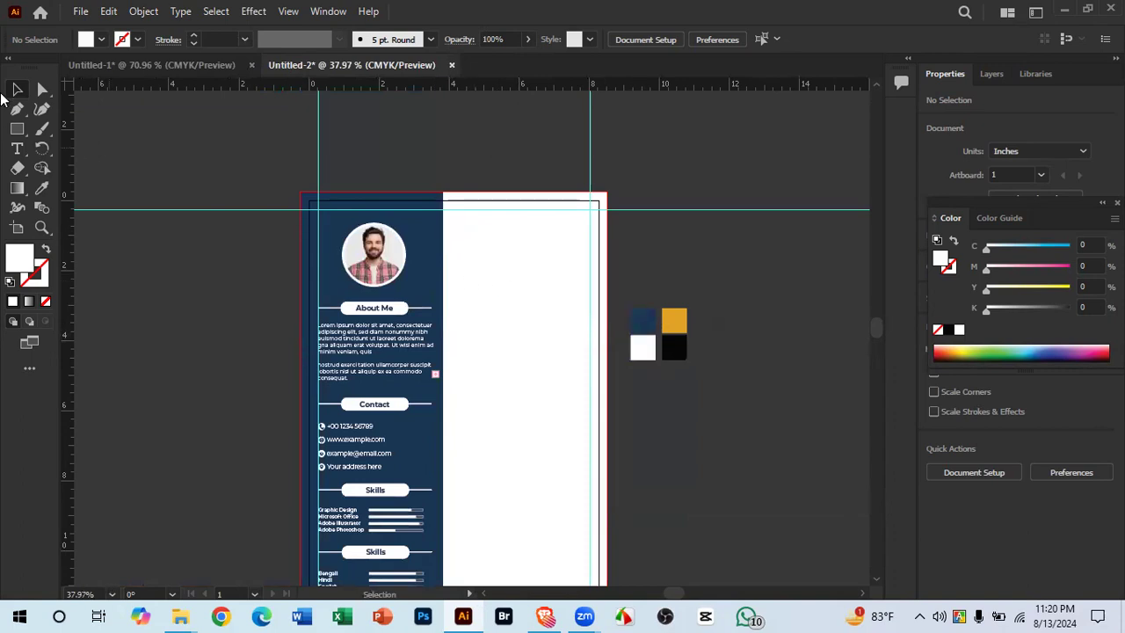
left_click(17, 129)
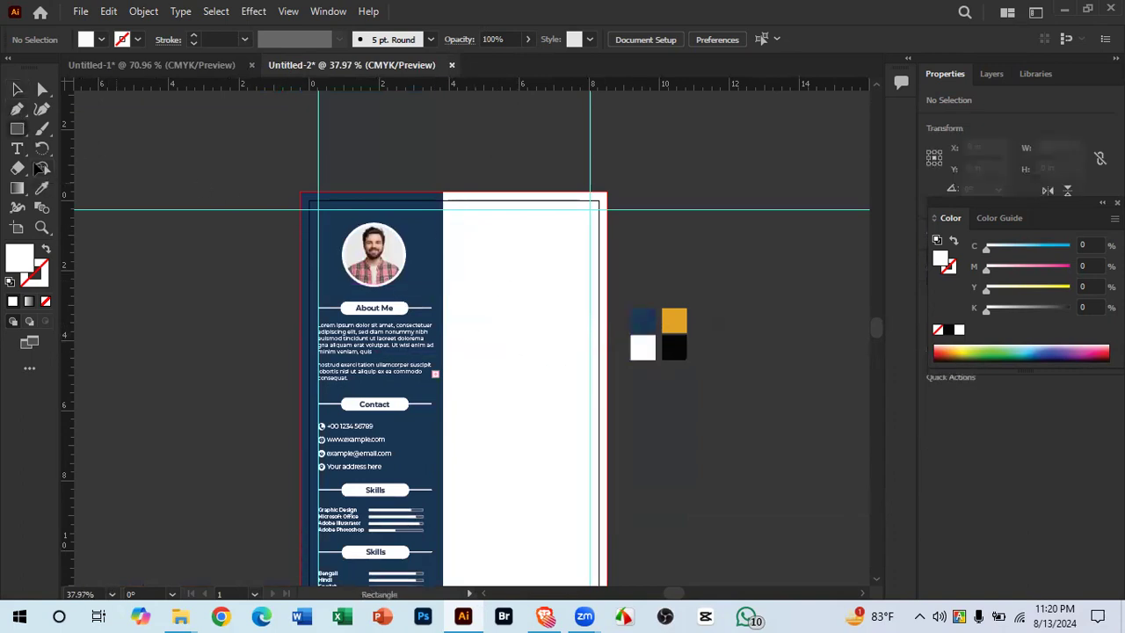
left_click(17, 129)
left_click(100, 207)
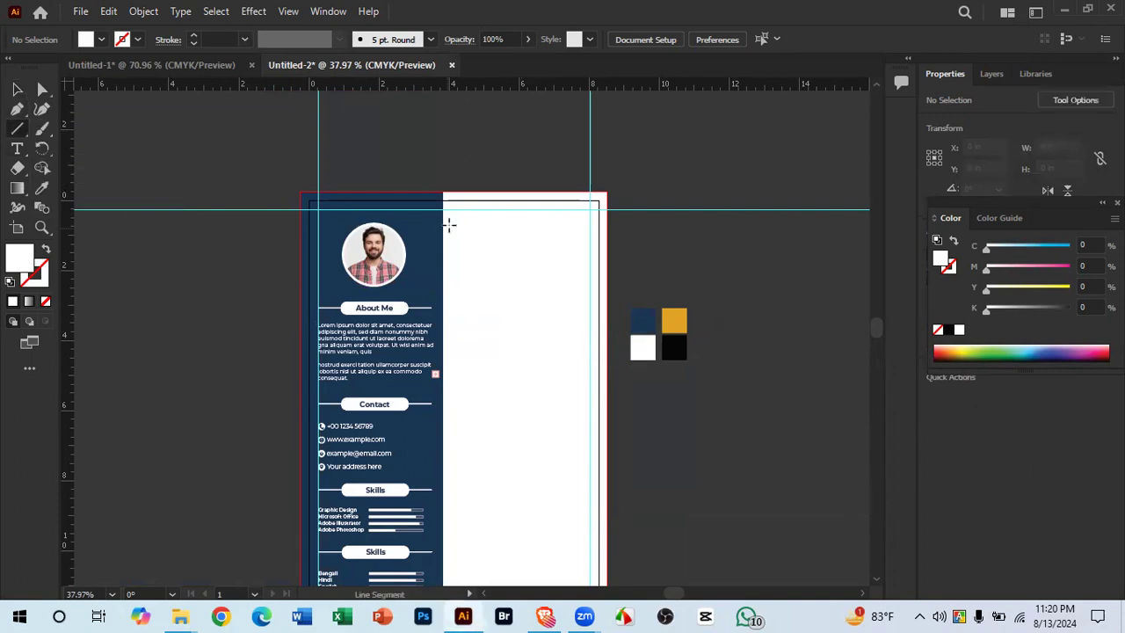
left_click_drag(453, 195, 846, 535)
left_click_drag(773, 522, 568, 345)
left_click_drag(770, 95, 505, 463)
left_click_drag(504, 276, 505, 379)
left_click_drag(428, 229, 772, 407)
left_click_drag(537, 428, 211, 305)
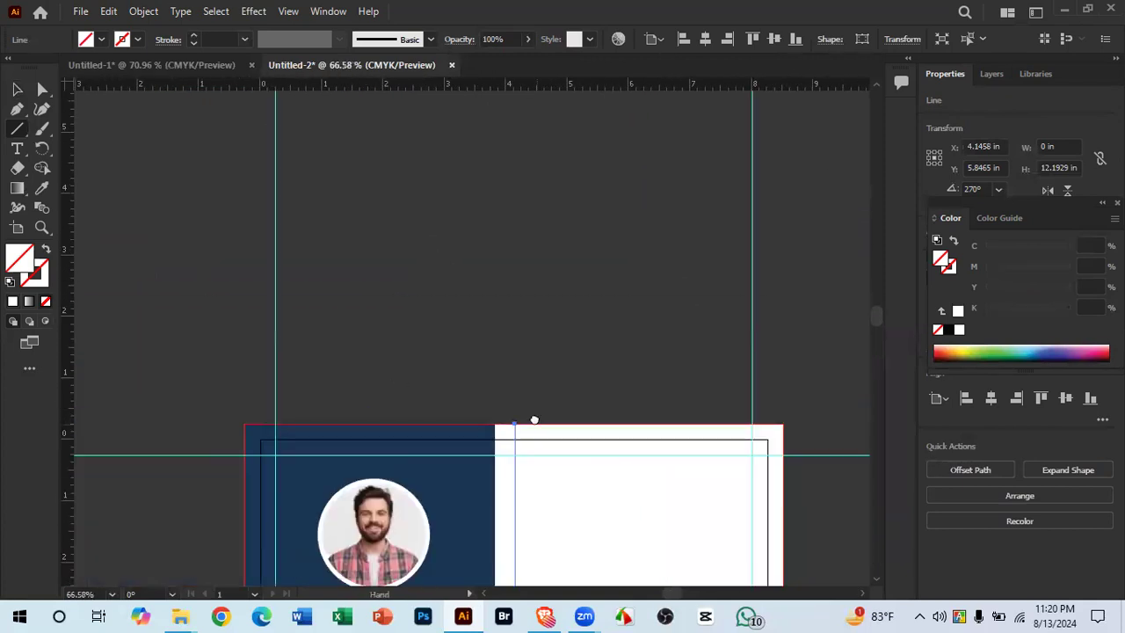
Step: Set the vertical line's stroke weight to 1 pt
left_click_drag(623, 503, 487, 304)
left_click(208, 37)
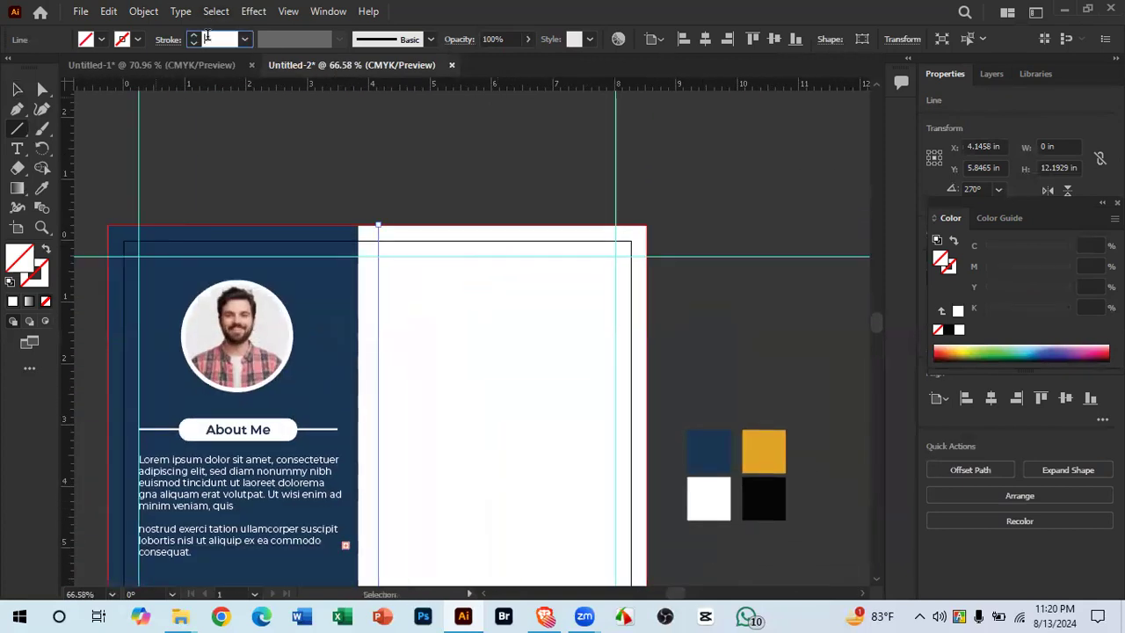
type("3")
key("Return")
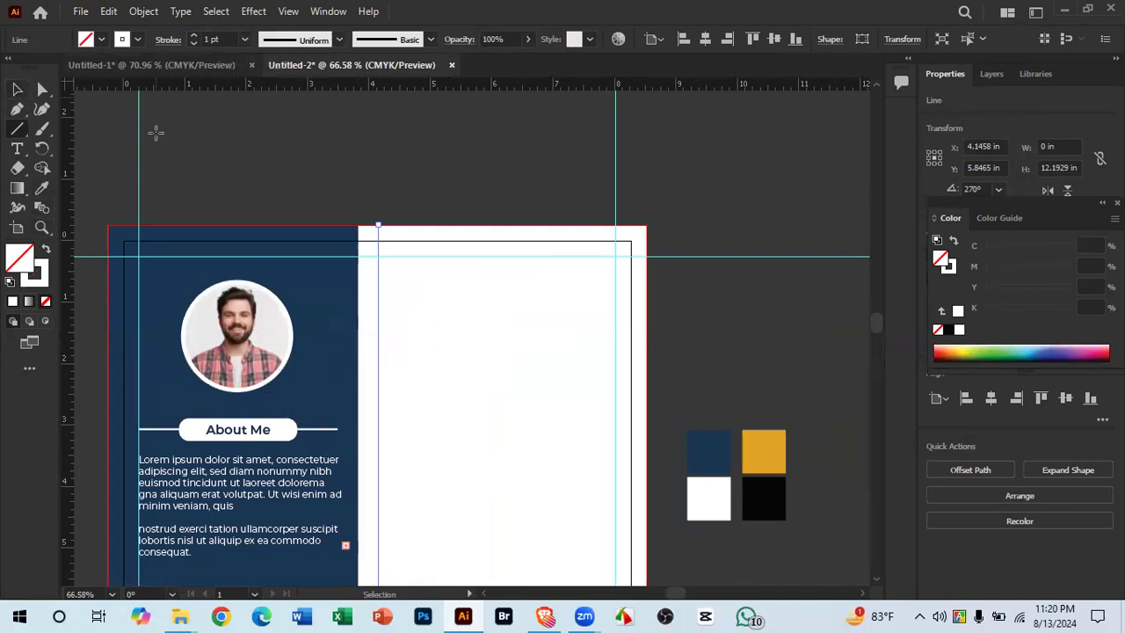
Step: Inspect the thin divider line's size and colour in the Untitled-1 reference and return to Untitled-2
left_click(192, 57)
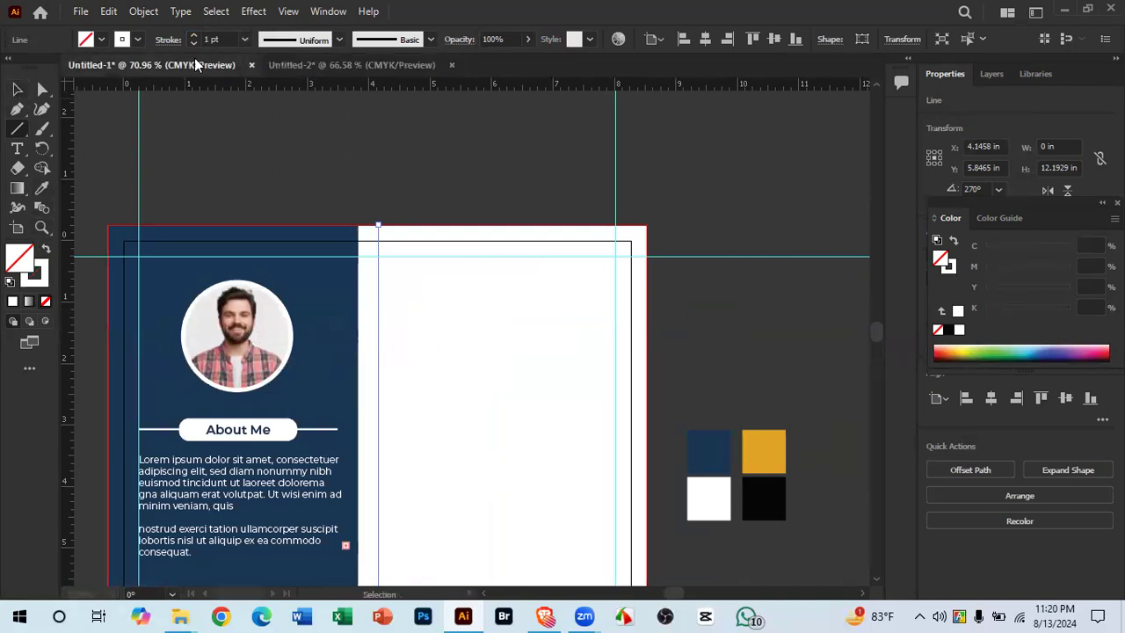
left_click(17, 89)
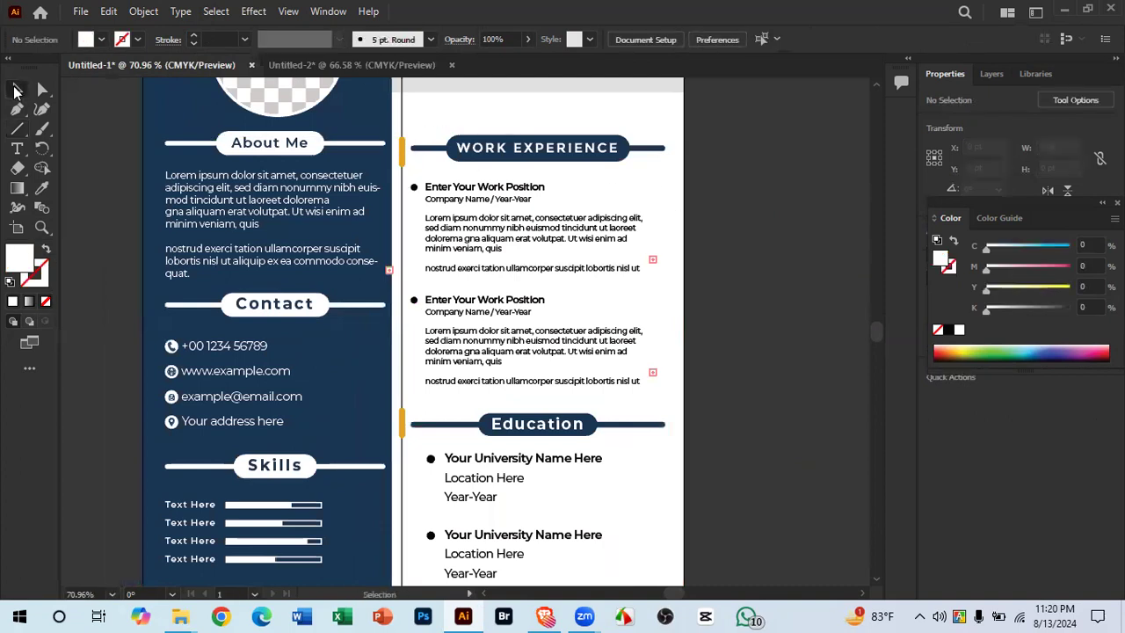
scroll(404, 193, "up", 3)
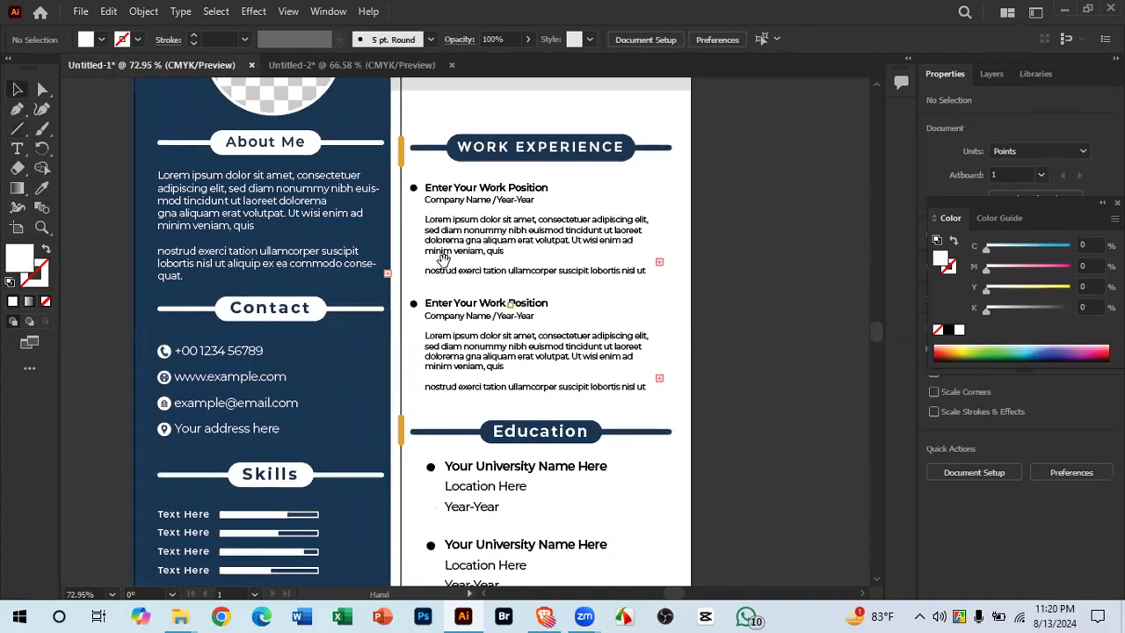
left_click(386, 230)
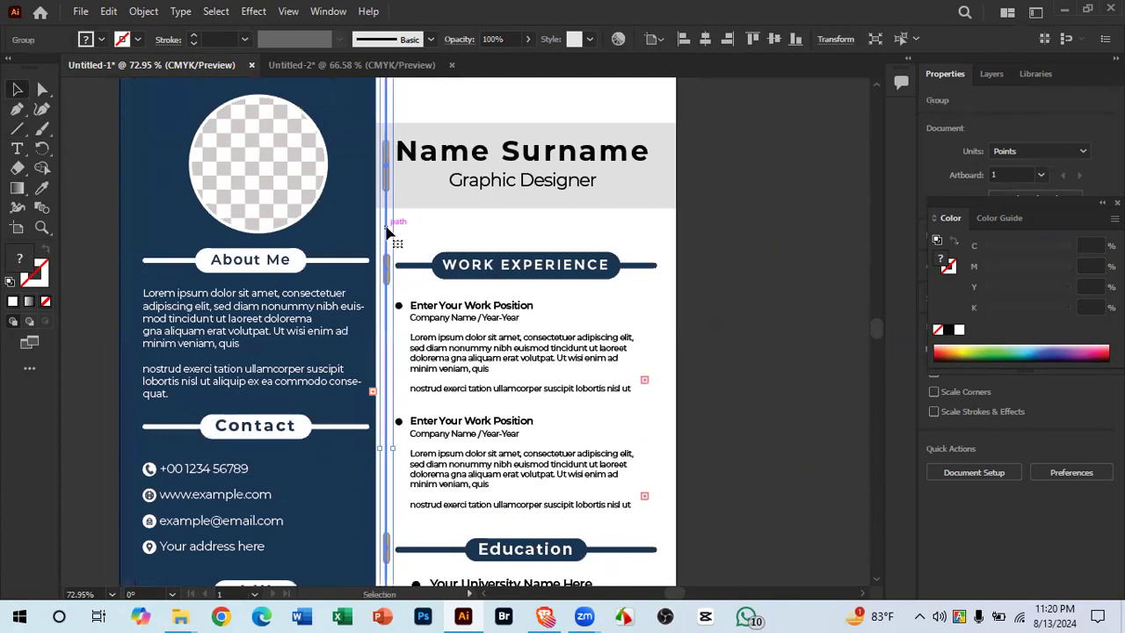
double_click(387, 231)
left_click(387, 230)
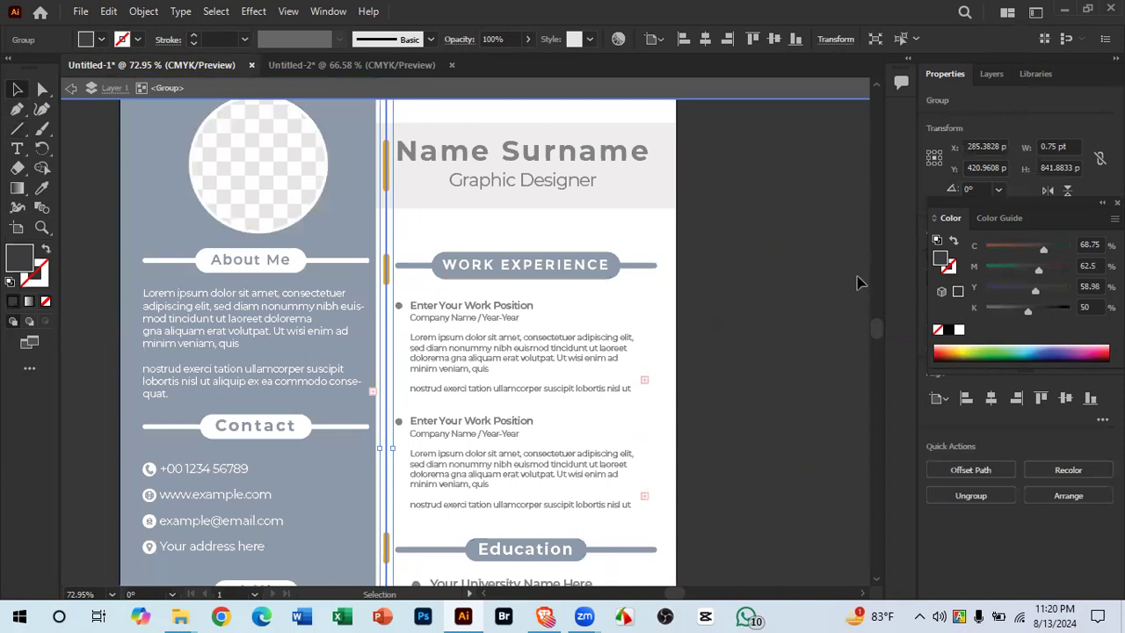
double_click(668, 245)
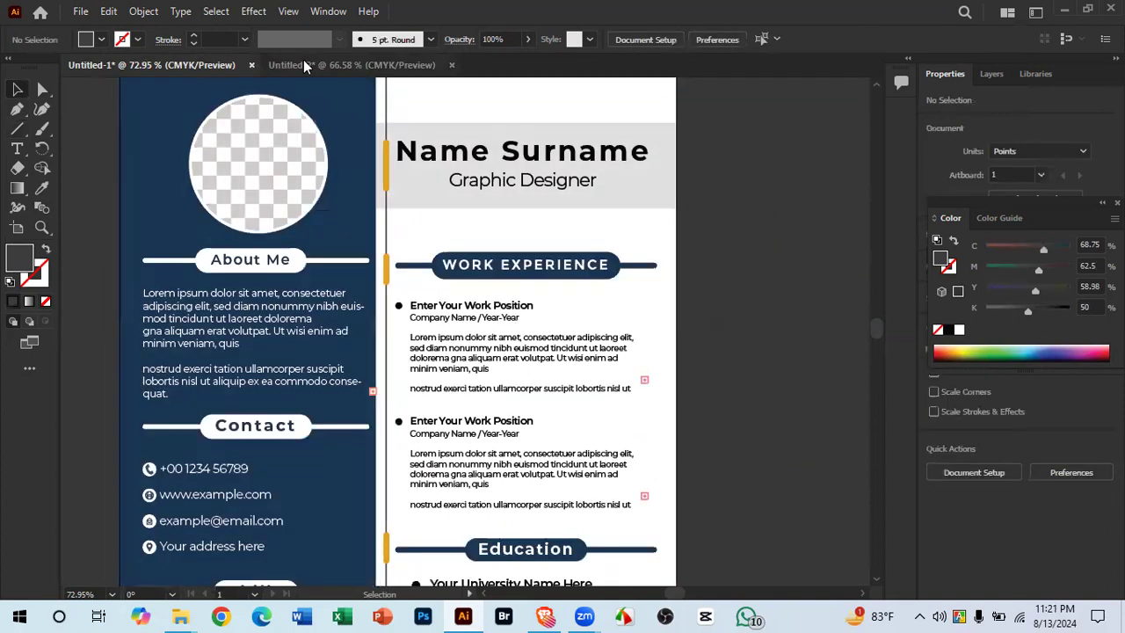
left_click(303, 60)
left_click(700, 188)
left_click_drag(353, 317, 464, 370)
left_click_drag(466, 297, 366, 321)
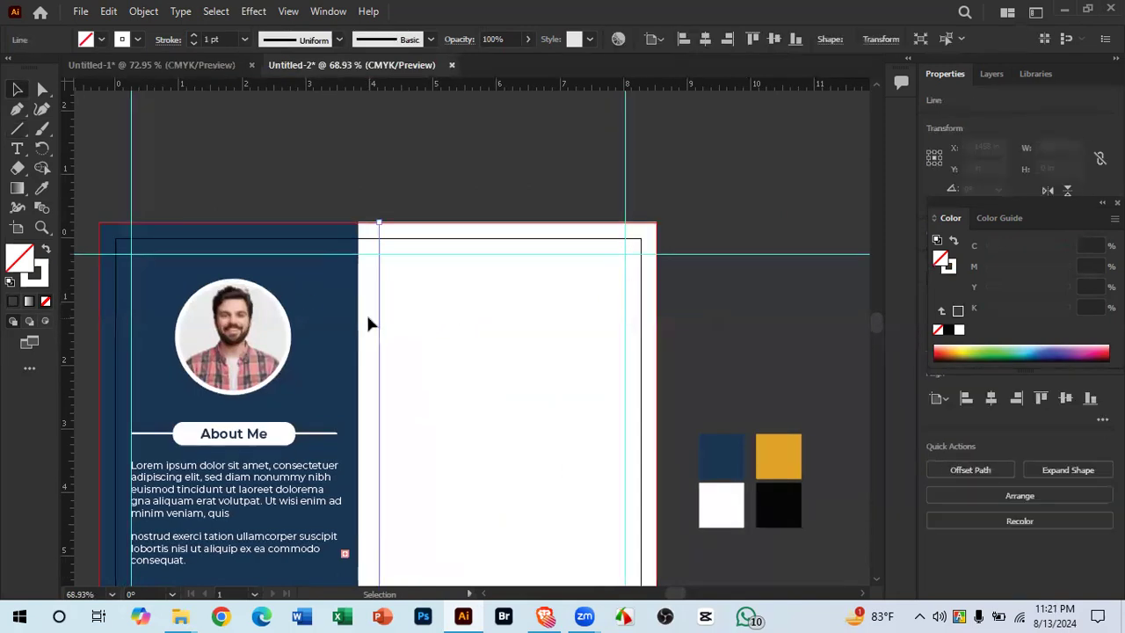
Step: Try swapping the fill and stroke colours of the vertical line beside the sidebar
left_click(46, 250)
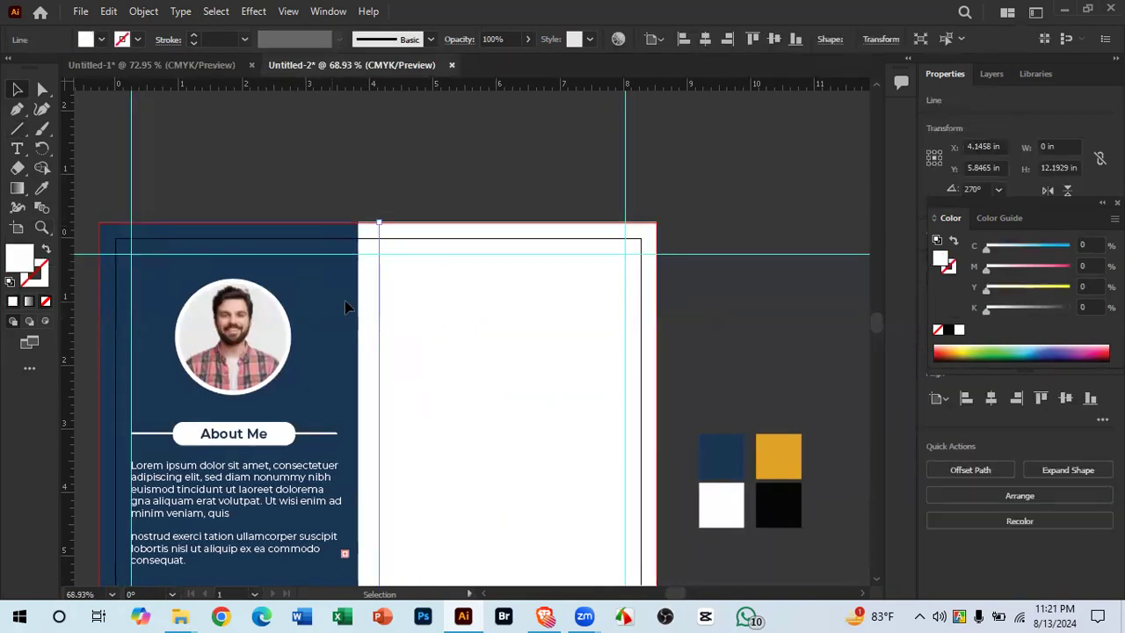
scroll(360, 329, "up", 5)
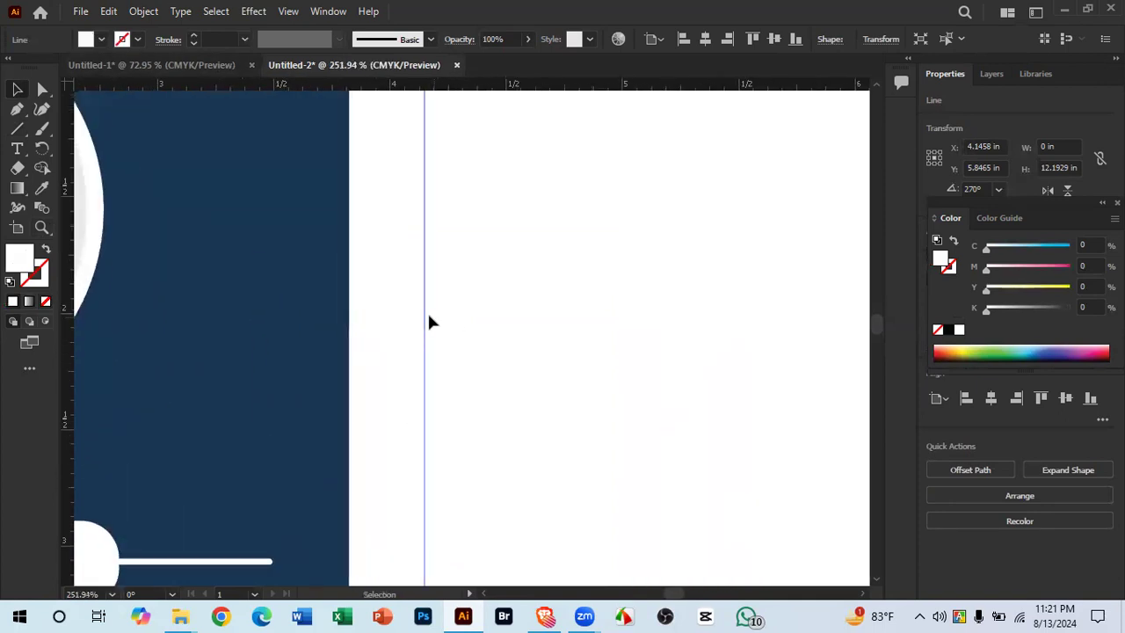
key("a")
key("v")
left_click(431, 266)
left_click_drag(416, 331, 406, 330)
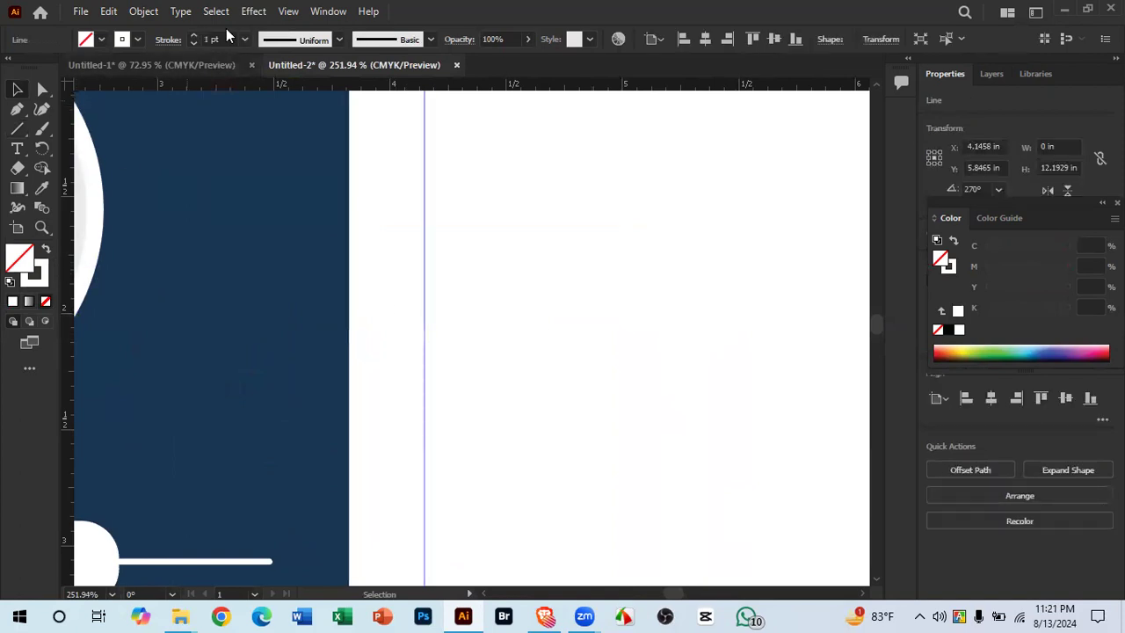
Step: Give the vertical line beside the blue sidebar a black stroke and a white fill
left_click(948, 329)
left_click(636, 278)
left_click_drag(605, 258, 386, 354)
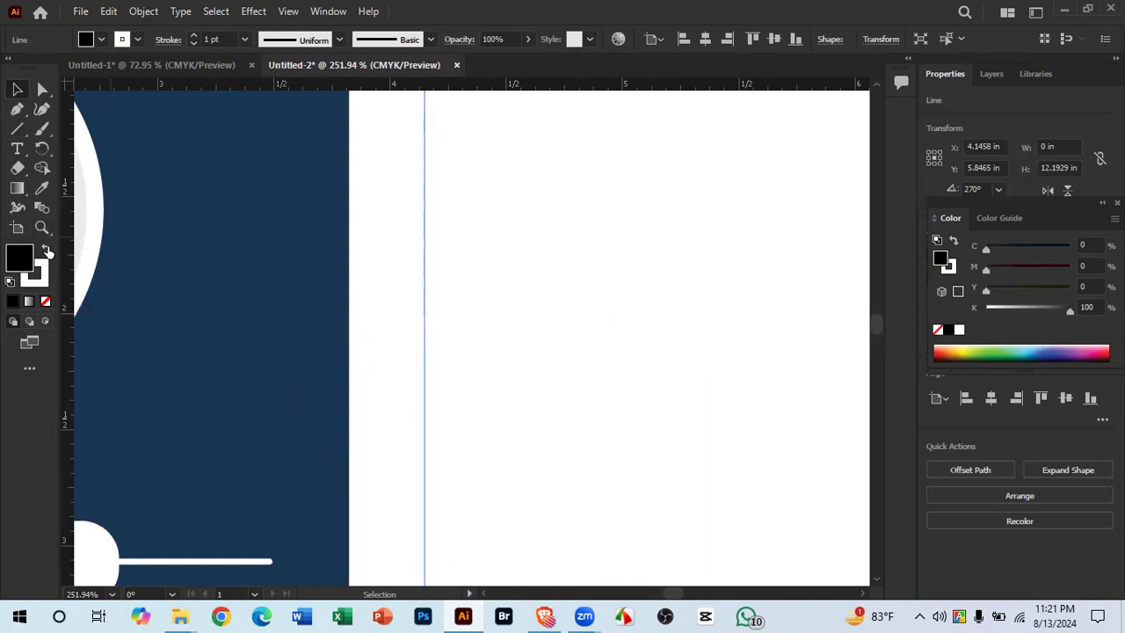
left_click(47, 250)
left_click(527, 277)
left_click_drag(596, 307, 518, 335)
left_click_drag(553, 396, 472, 196)
left_click_drag(512, 387, 689, 449)
left_click_drag(570, 388, 555, 199)
left_click_drag(460, 290, 383, 477)
left_click_drag(445, 330, 486, 335)
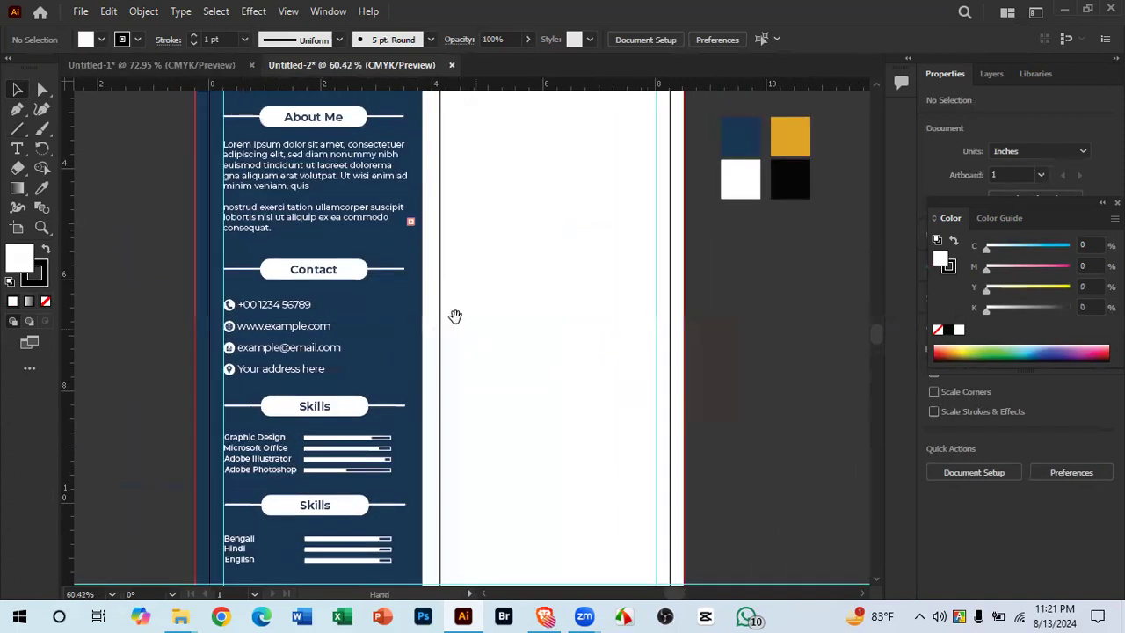
Step: Switch to Untitled-1 and examine the gold timeline markers, the name header band and the section headings
left_click(208, 64)
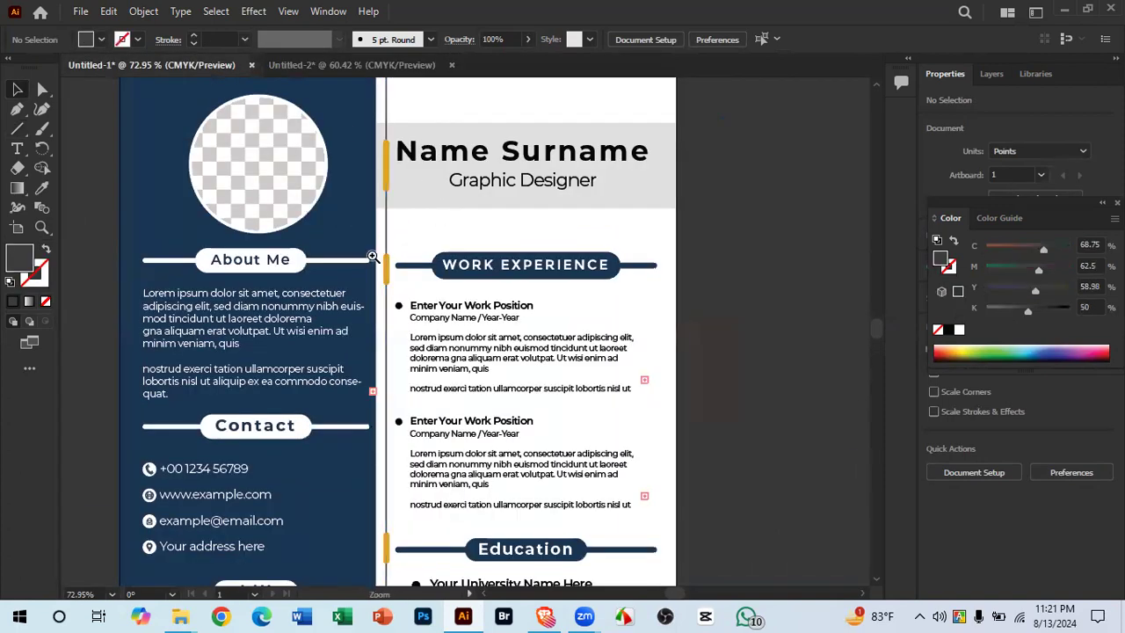
left_click_drag(377, 254, 605, 331)
left_click_drag(432, 268, 818, 432)
left_click_drag(351, 309, 443, 392)
left_click_drag(443, 392, 228, 326)
left_click_drag(378, 350, 334, 429)
scroll(576, 271, "down", 3)
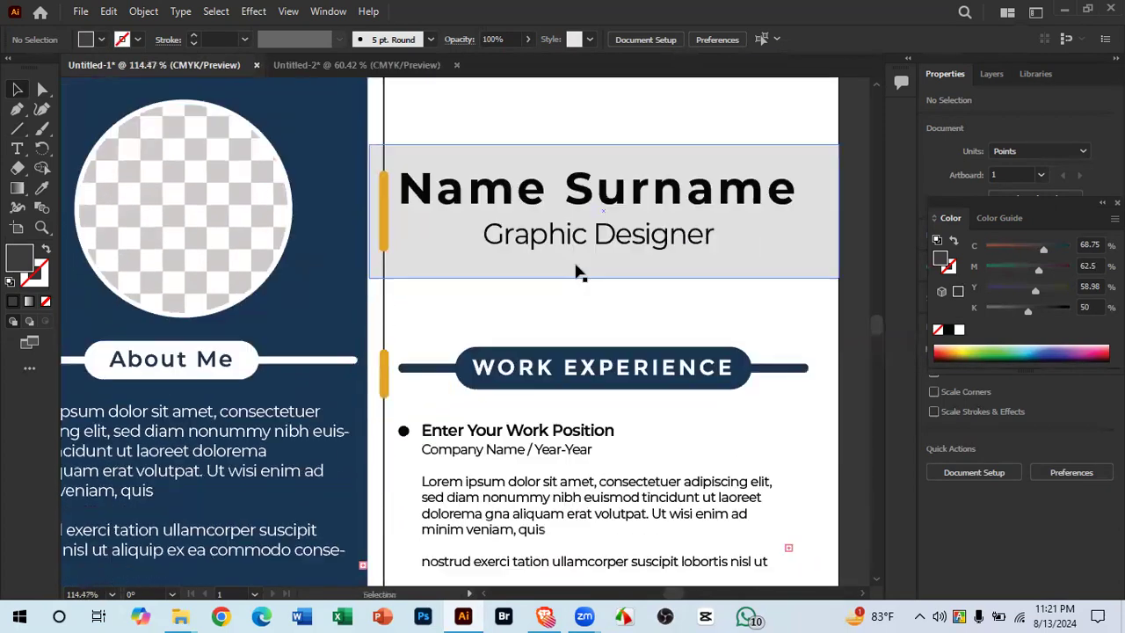
scroll(483, 224, "down", 5)
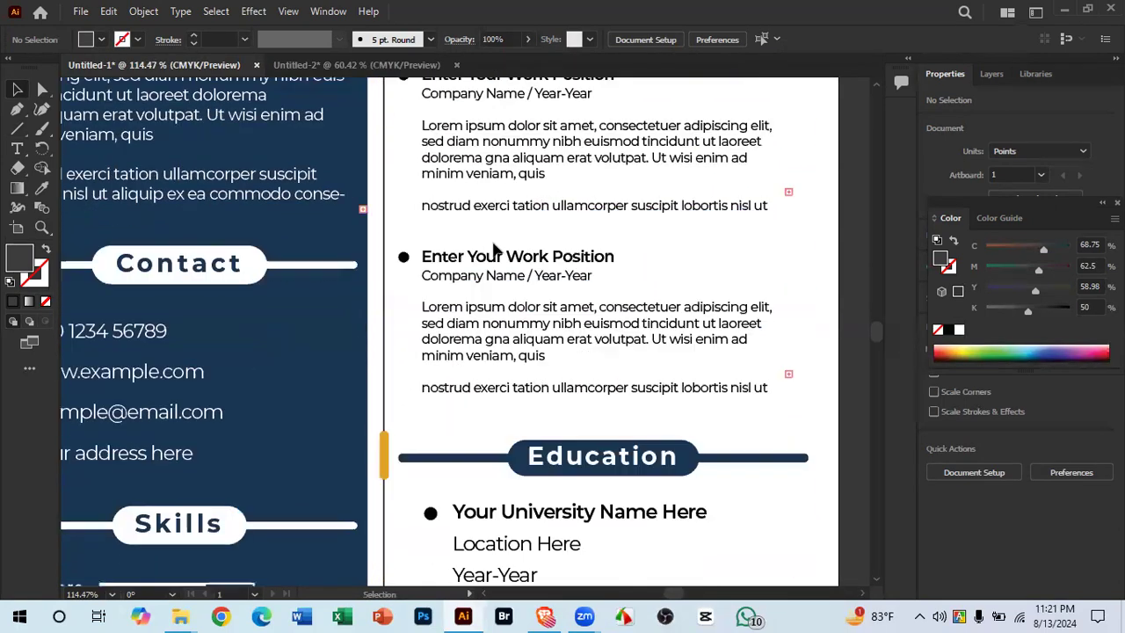
Step: Ungroup the reference's divider line and gold markers, and select the grey name header group
left_click(383, 369)
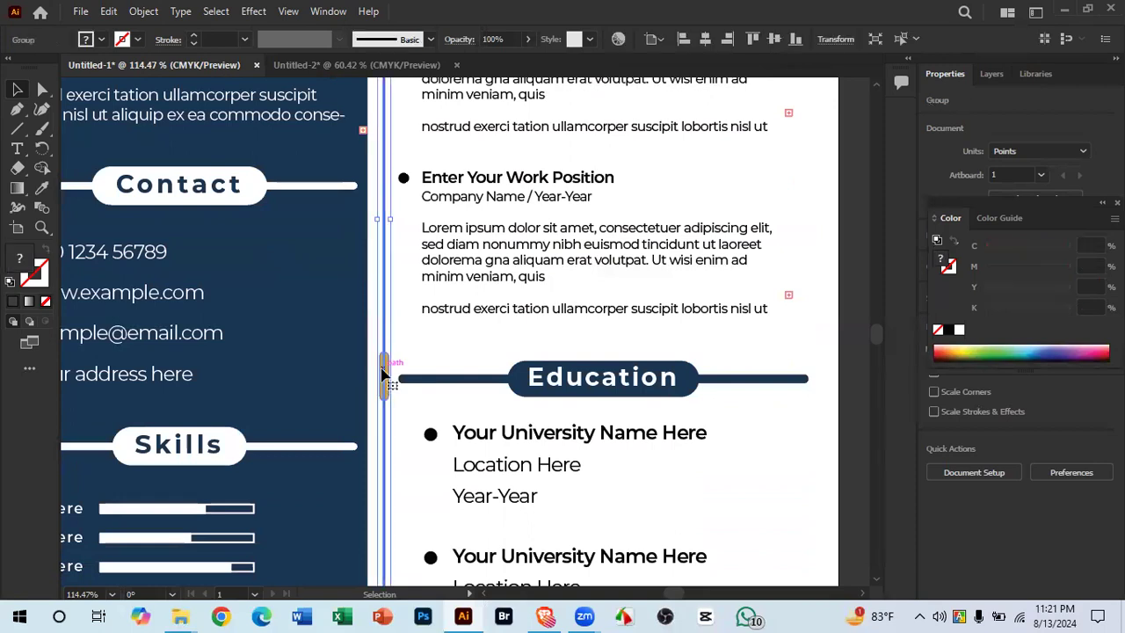
right_click(382, 369)
left_click(450, 218)
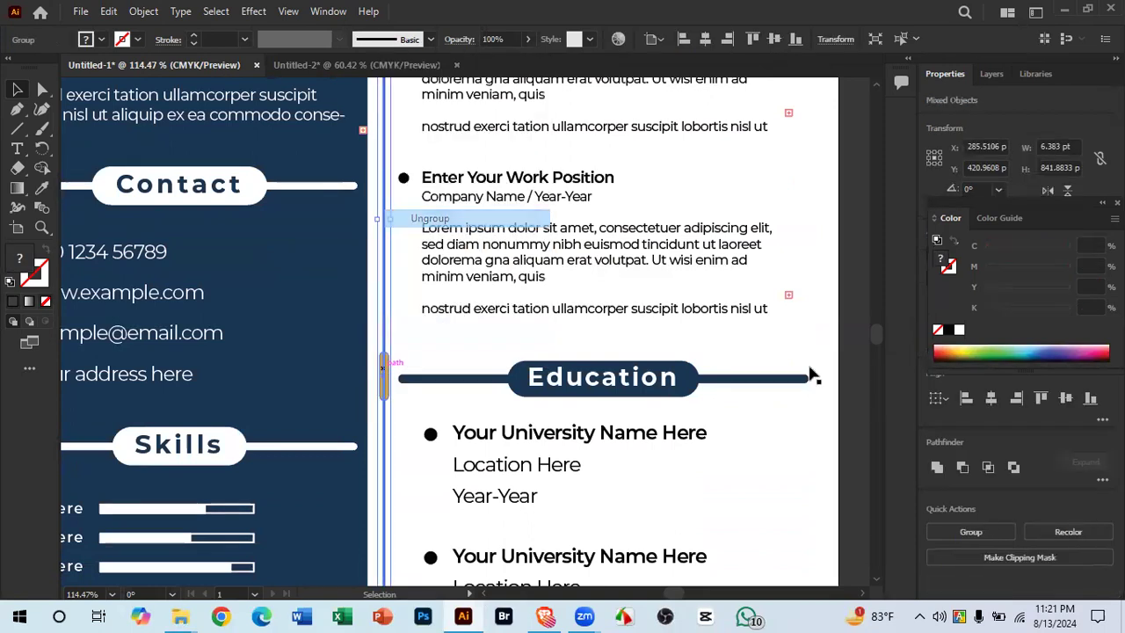
left_click(855, 341)
left_click_drag(494, 304, 433, 488)
left_click_drag(494, 273, 463, 292)
left_click_drag(463, 291, 441, 392)
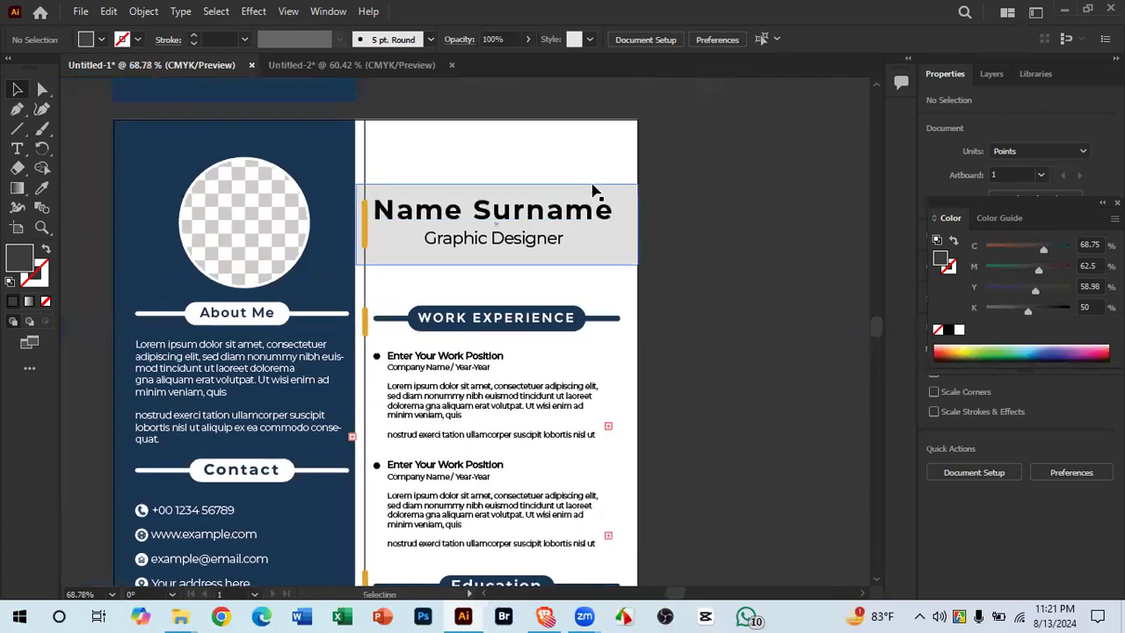
left_click(634, 217)
left_click_drag(413, 193, 534, 260)
left_click_drag(602, 271, 480, 288)
Step: Return to Untitled-2 and remove the fill from the vertical divider line, keeping its black stroke
left_click(351, 70)
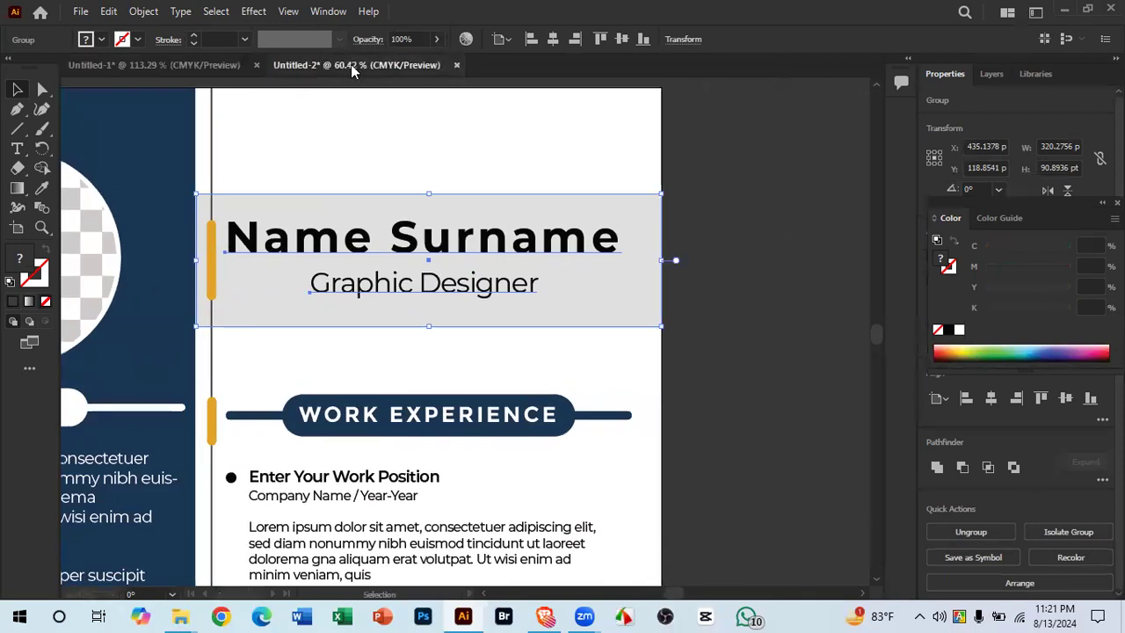
left_click_drag(408, 392, 385, 390)
mouse_move(423, 368)
left_mouse_down()
mouse_move(434, 342)
mouse_move(421, 385)
left_mouse_up()
left_click_drag(422, 269, 550, 297)
left_click_drag(477, 231, 421, 365)
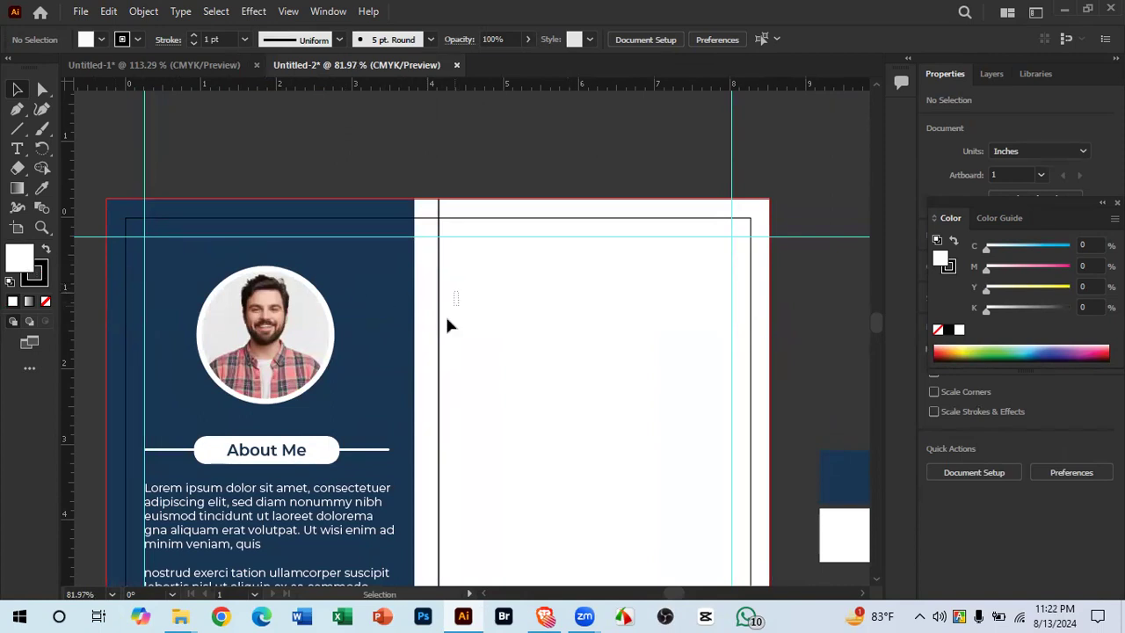
left_click(436, 351)
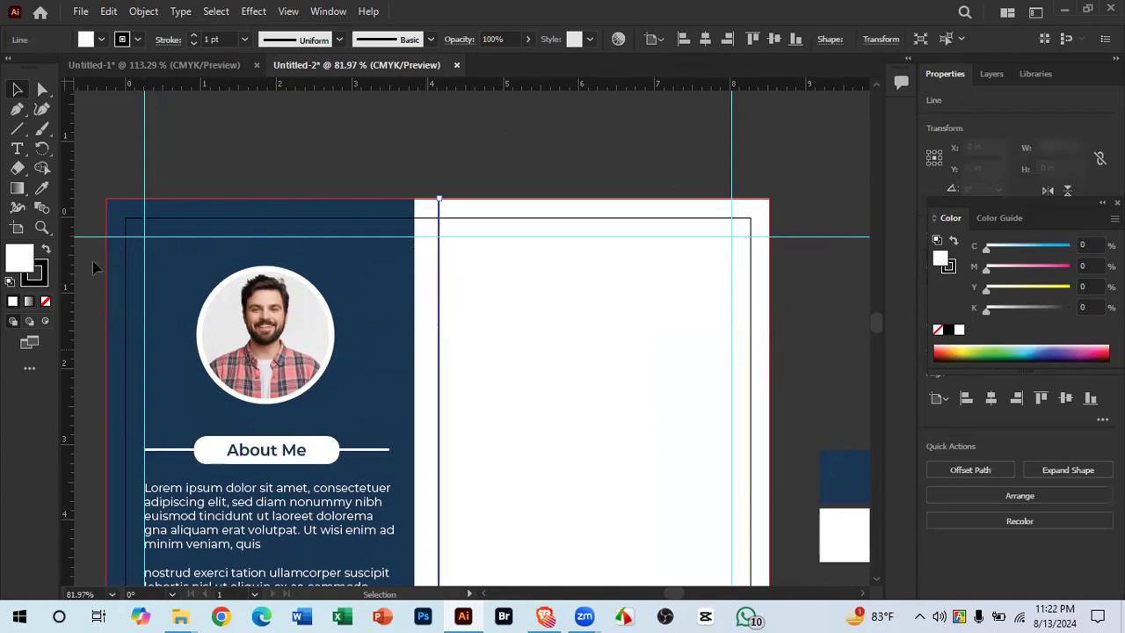
left_click(48, 301)
left_click(526, 286)
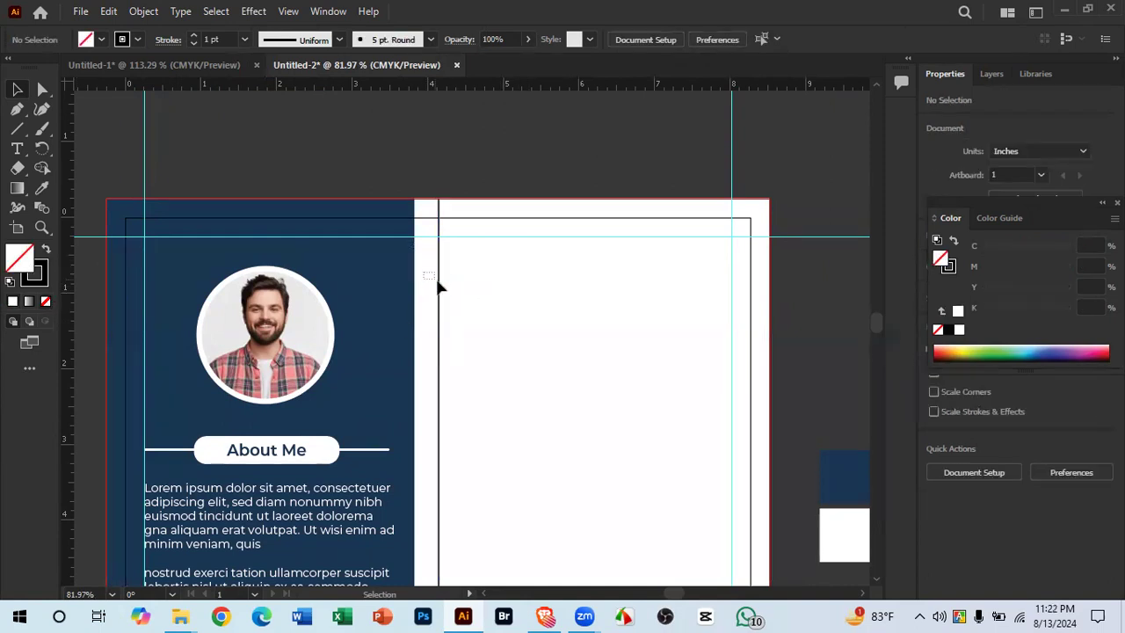
left_click(438, 310)
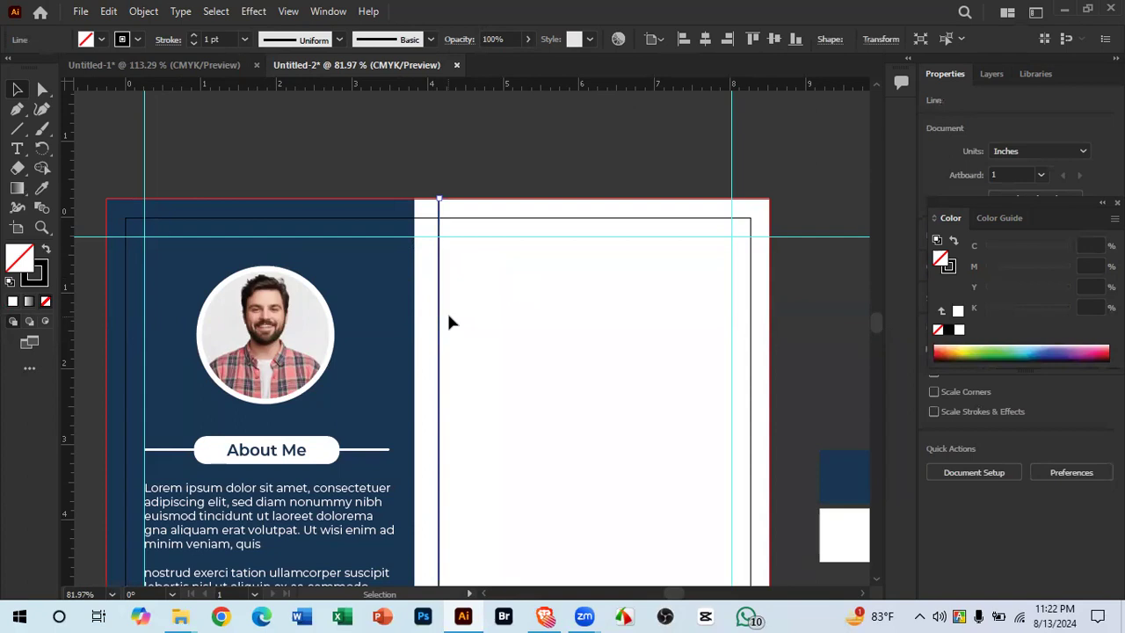
Step: Draw a header rectangle about 4.70 by 0.86 in across the white column, from the sidebar edge to the outer bleed edge
left_click(525, 301)
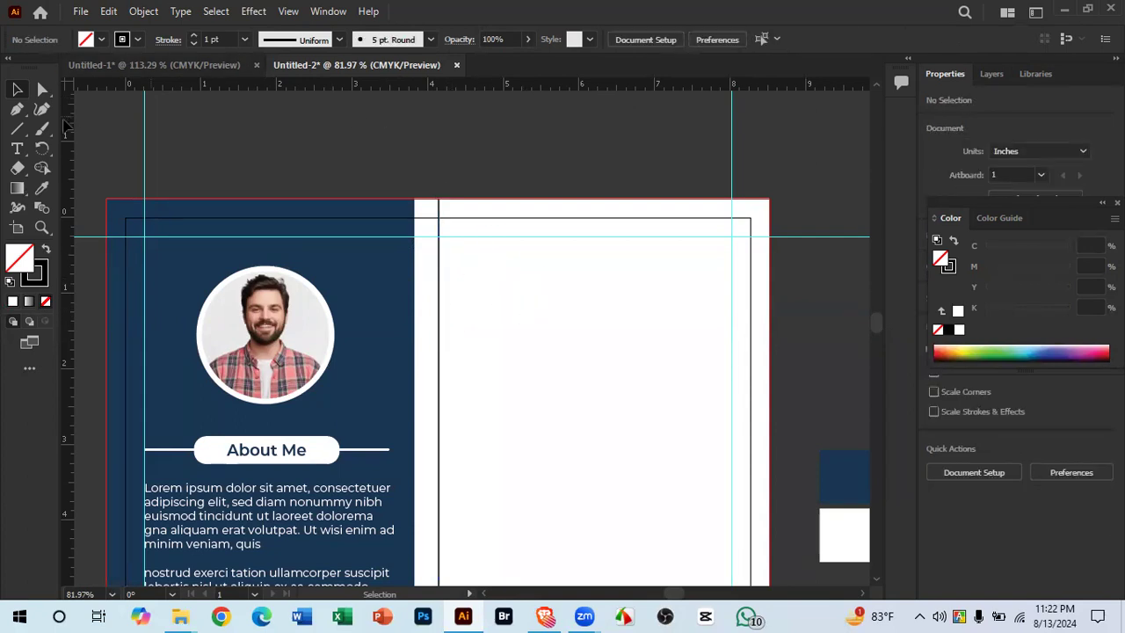
left_click_drag(18, 129, 99, 130)
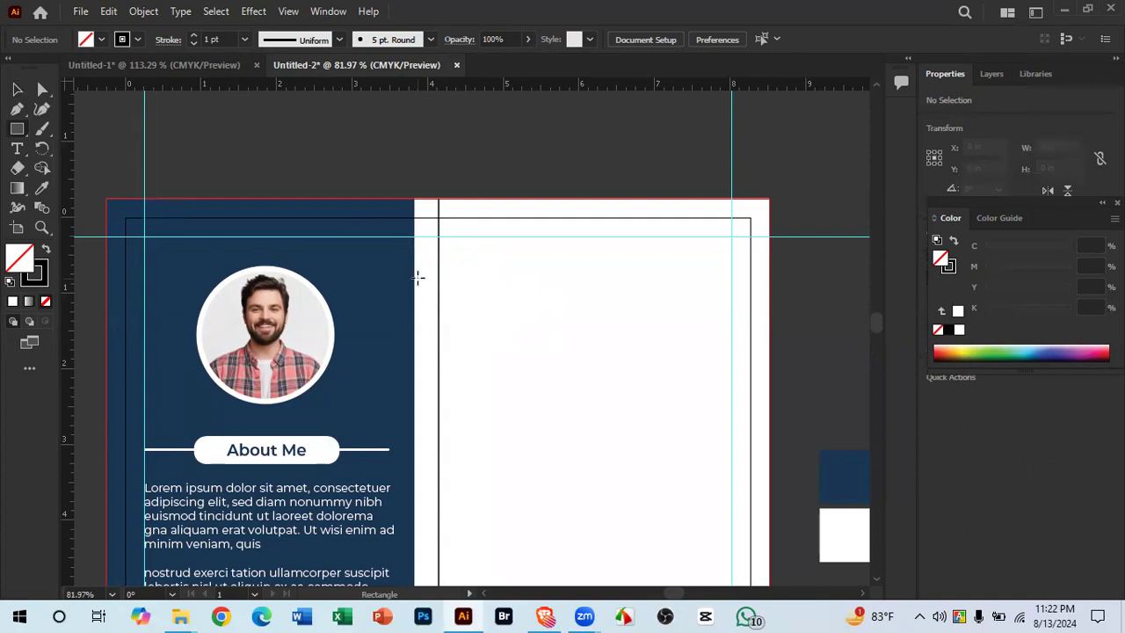
left_click_drag(414, 277, 770, 343)
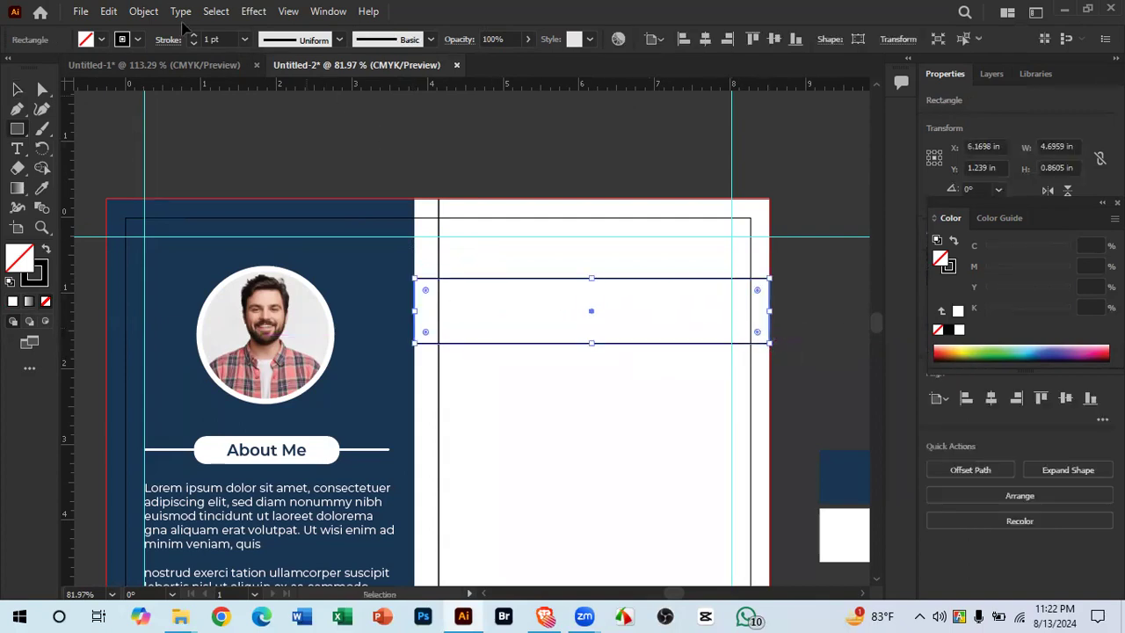
Step: Sample the grey name header band in Untitled-1 with the Eyedropper and copy the fill's hex code
left_click(145, 65)
left_click(41, 187)
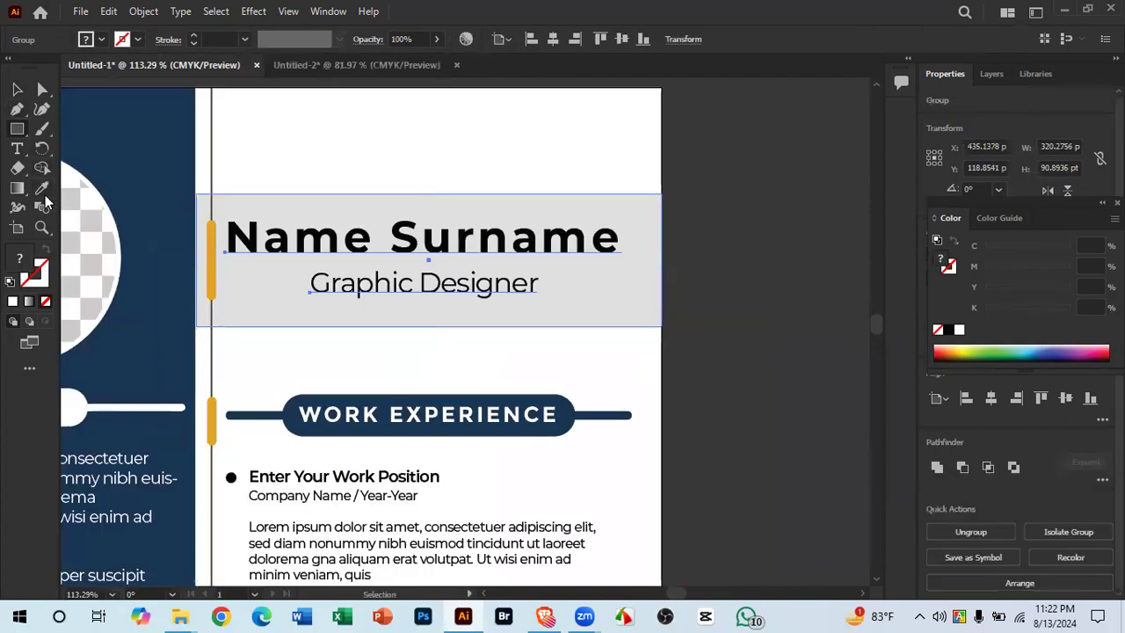
left_click(635, 302)
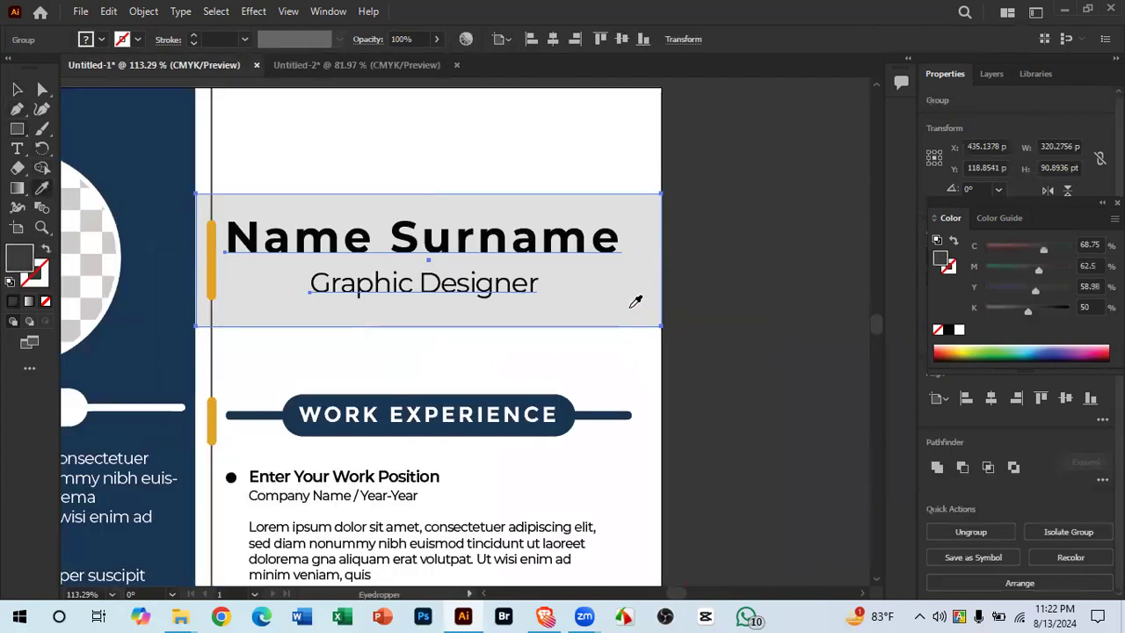
double_click(27, 259)
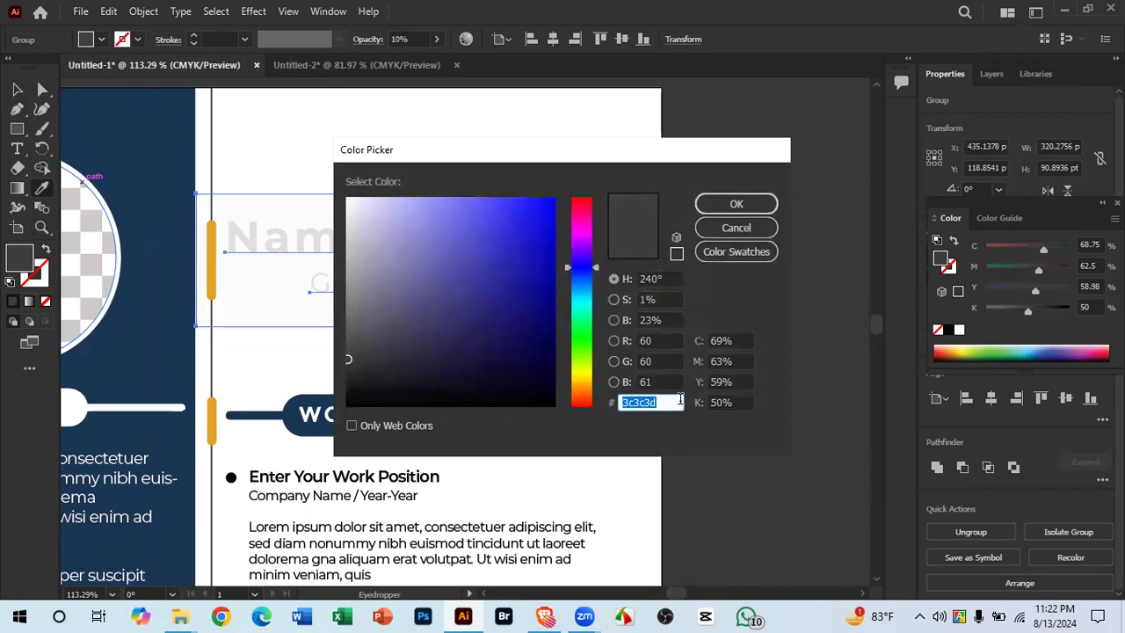
left_click(699, 201)
left_click(17, 89)
Step: Return to Untitled-2 and set the current colours for the header rectangle to no stroke and a 3c3c3d dark grey fill
left_click(299, 64)
left_click(597, 304)
left_click(40, 273)
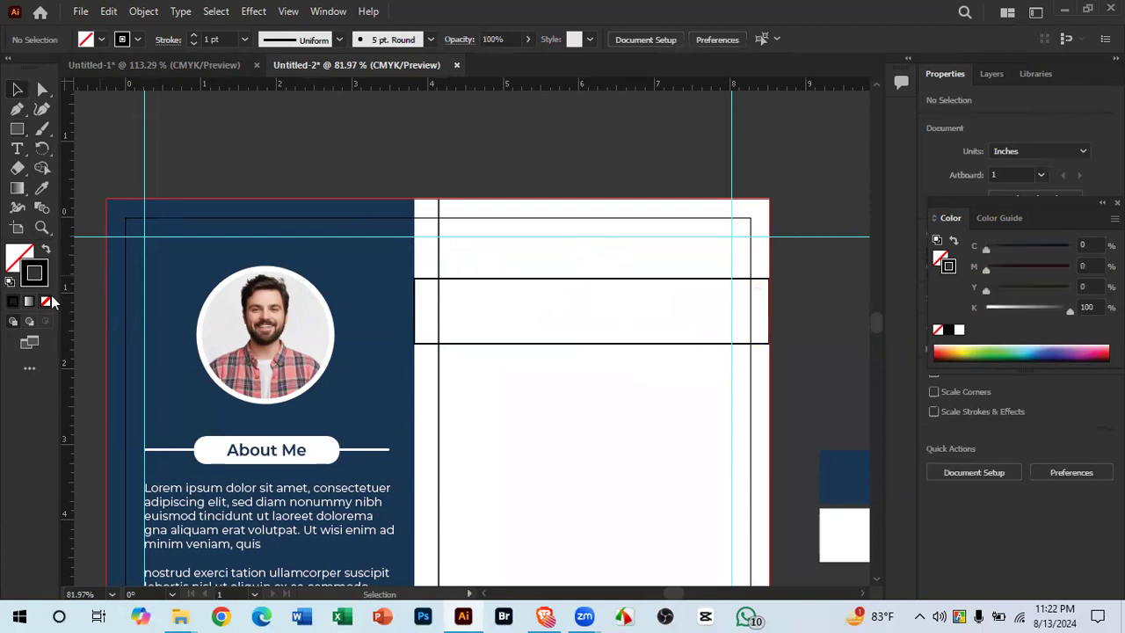
left_click(46, 301)
double_click(17, 262)
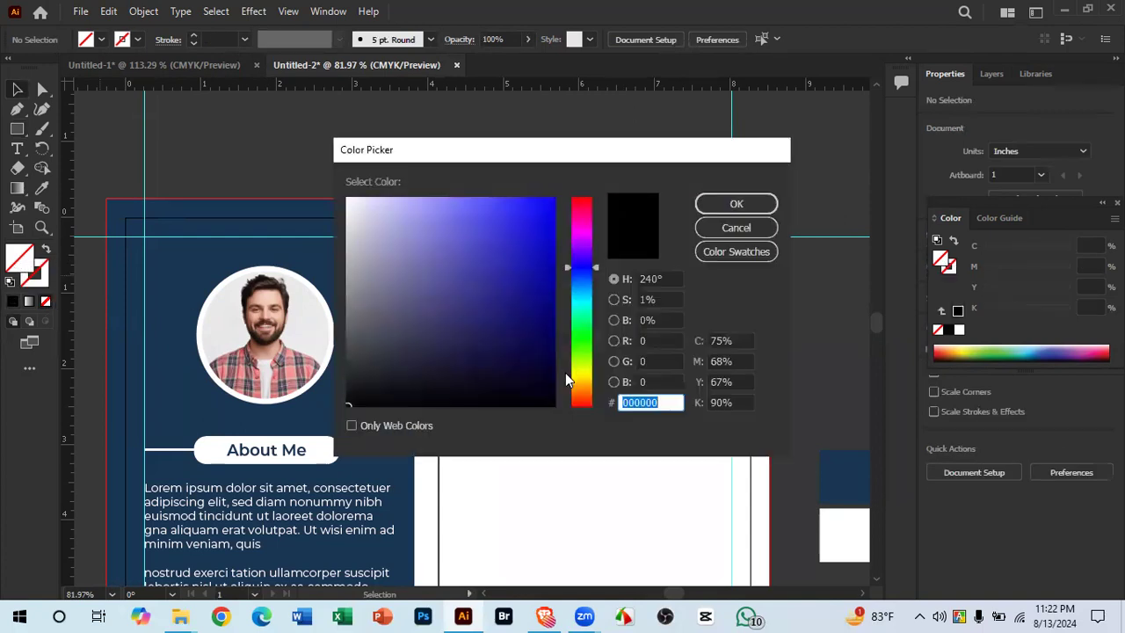
type("3c3c3b")
key("Return")
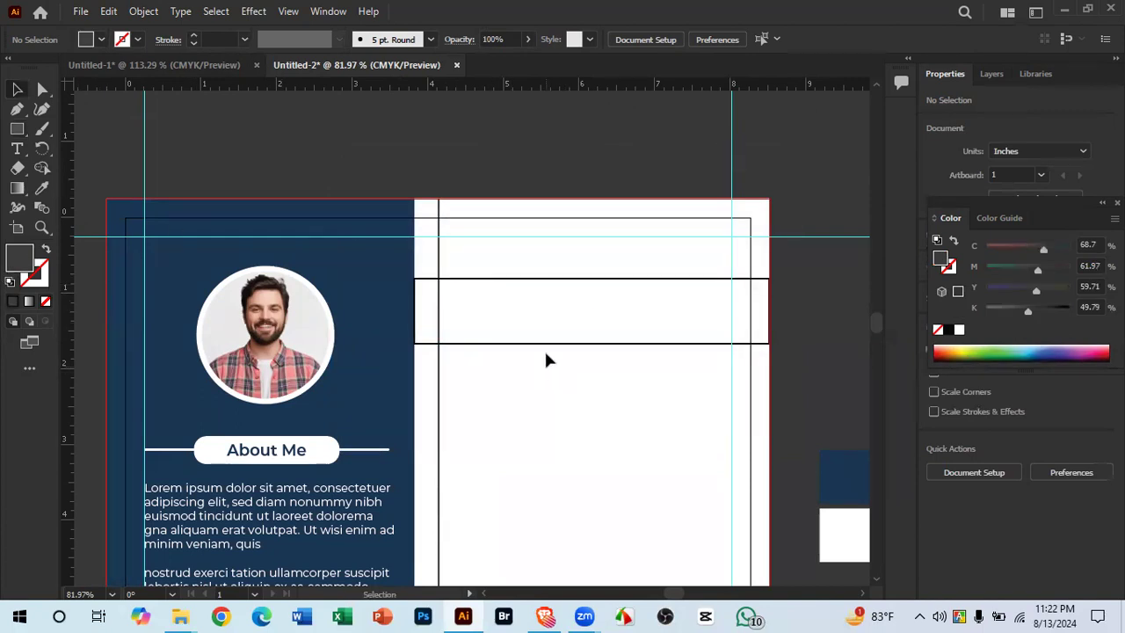
Step: Swap the fill and stroke of the banner rectangle beside the portrait and fill it with the copied dark grey
left_click(563, 280)
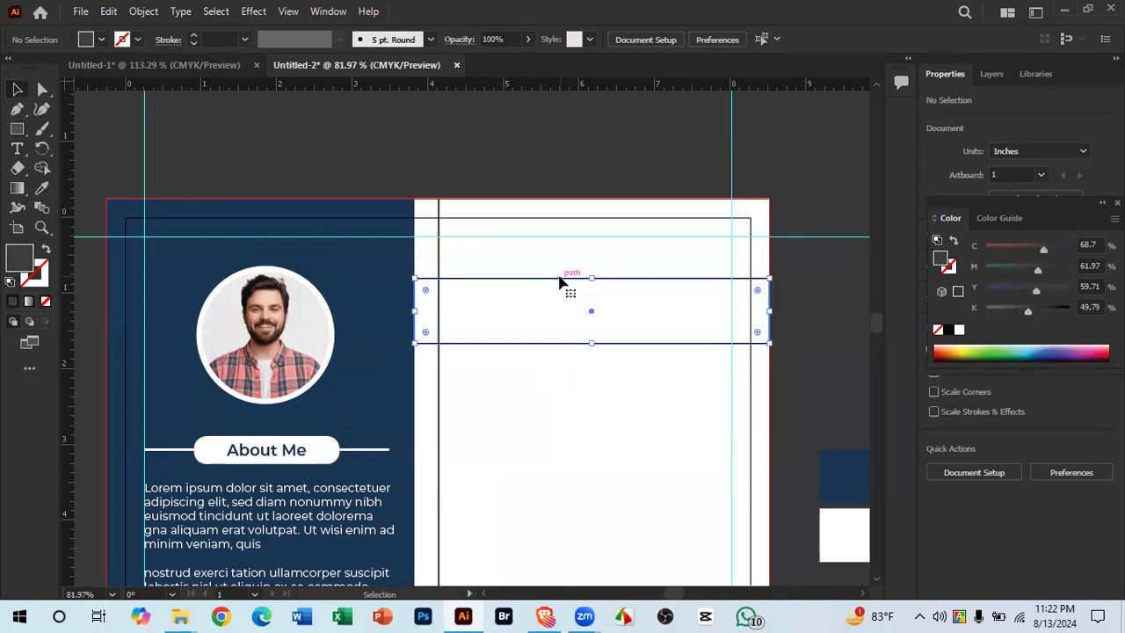
left_click(46, 251)
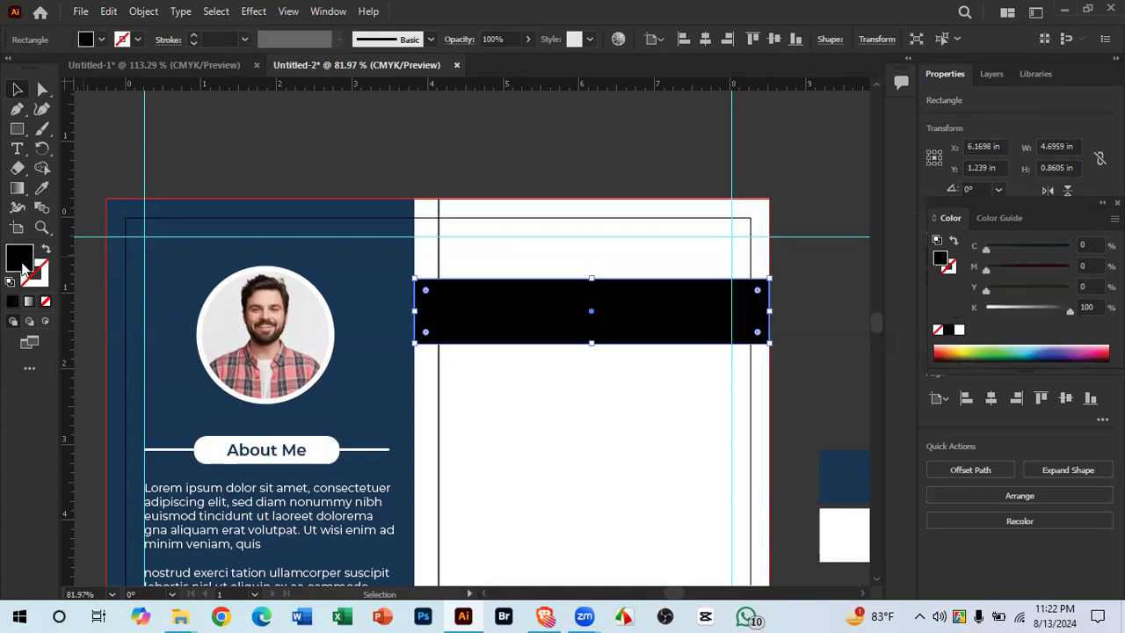
double_click(22, 263)
key("ctrl+v")
key("Return")
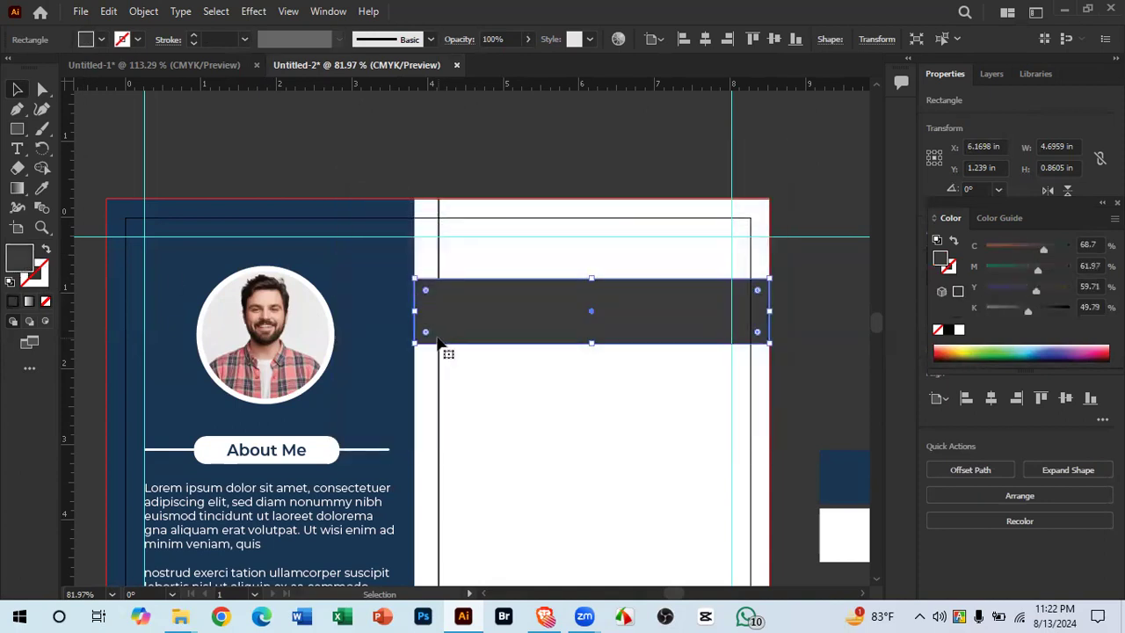
left_click(545, 413)
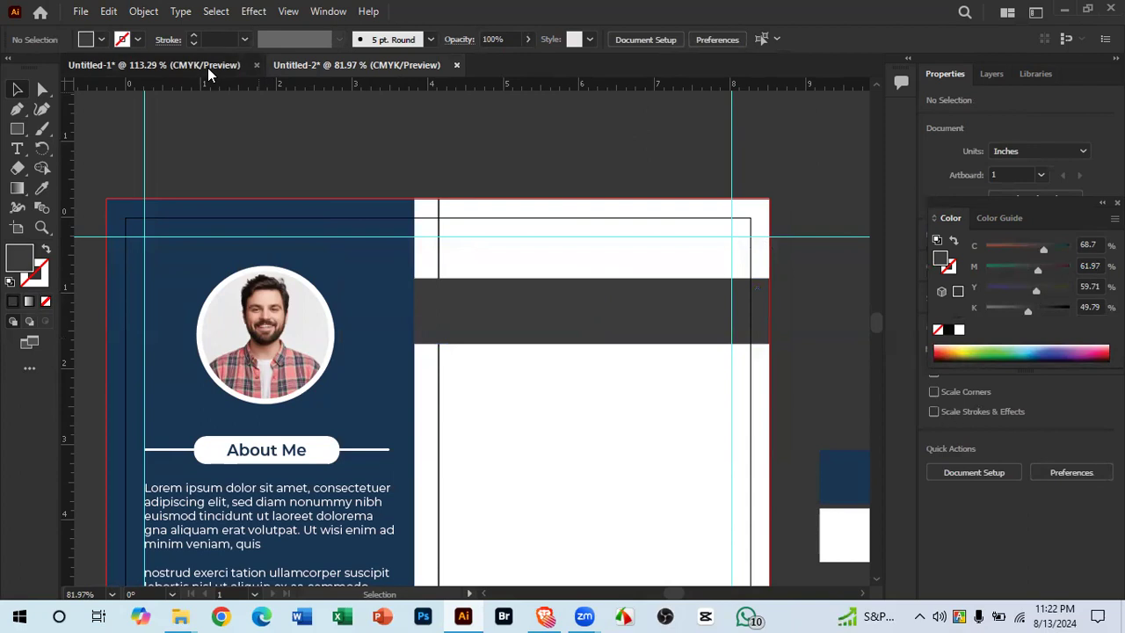
Step: In the Untitled-1 document, ungroup the faded banner that holds the name and job title
left_click(207, 68)
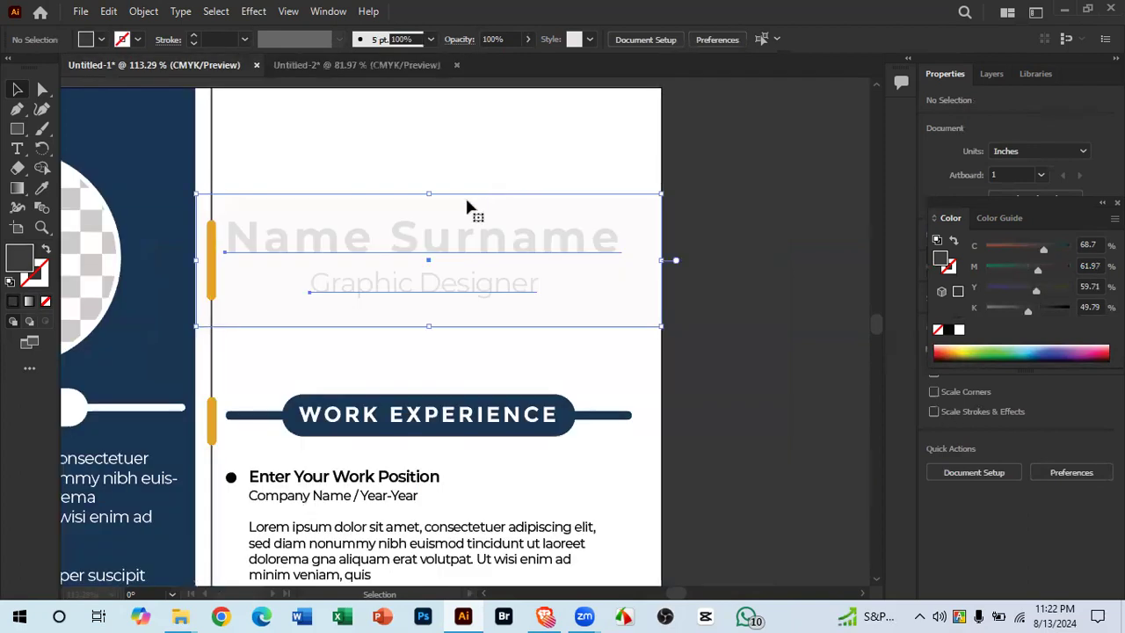
left_click(626, 203)
left_click(743, 205)
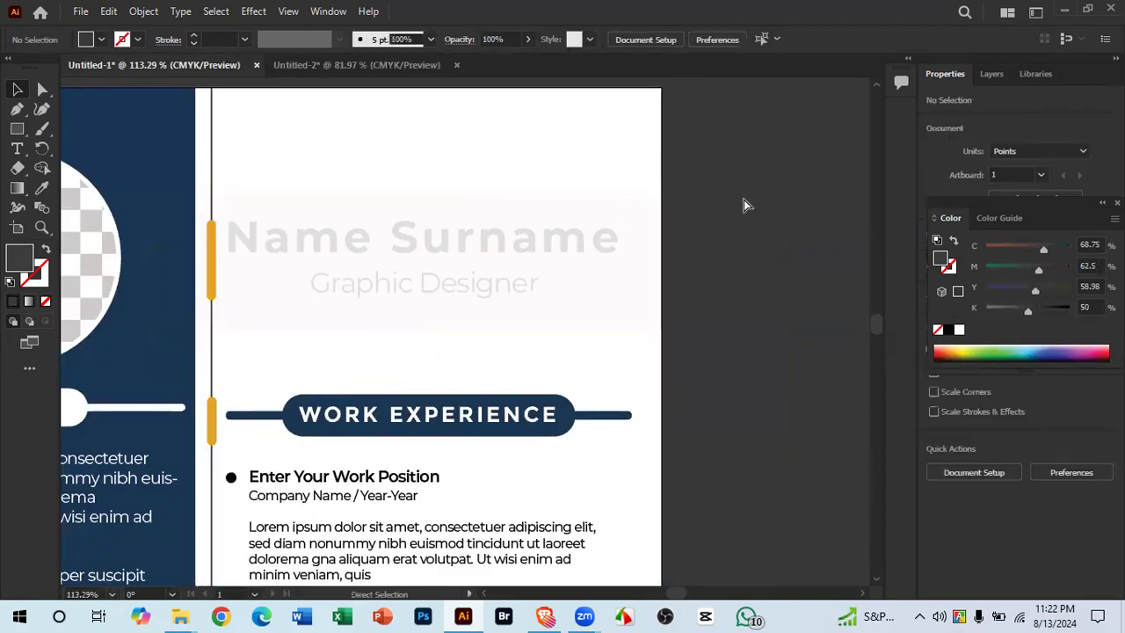
key("ctrl+z")
key("ctrl+z")
left_click(620, 211)
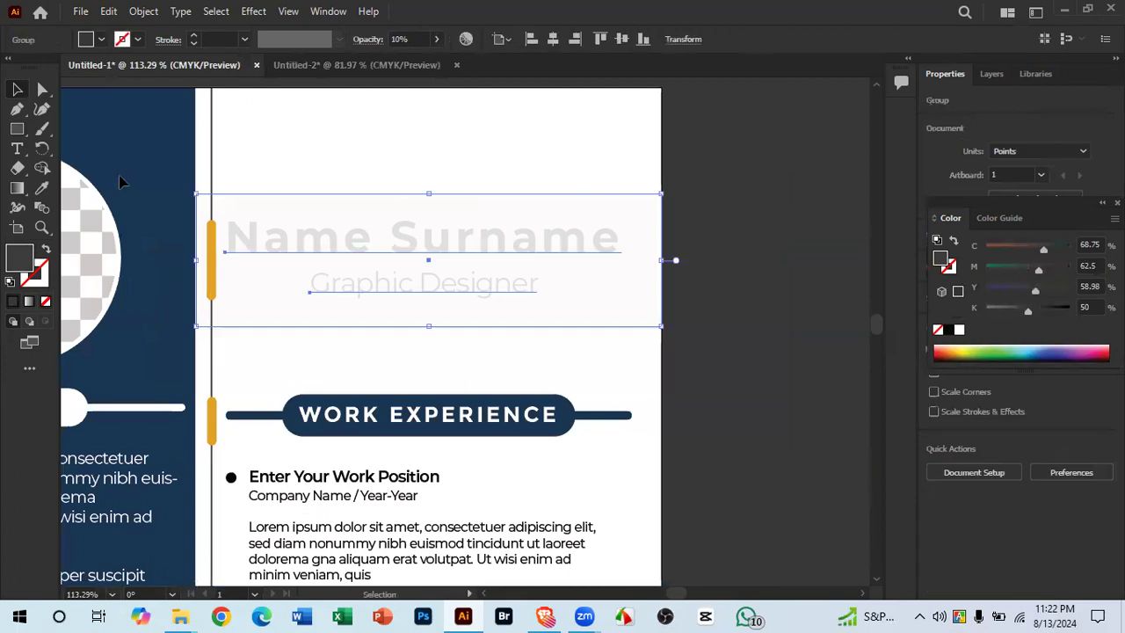
right_click(498, 261)
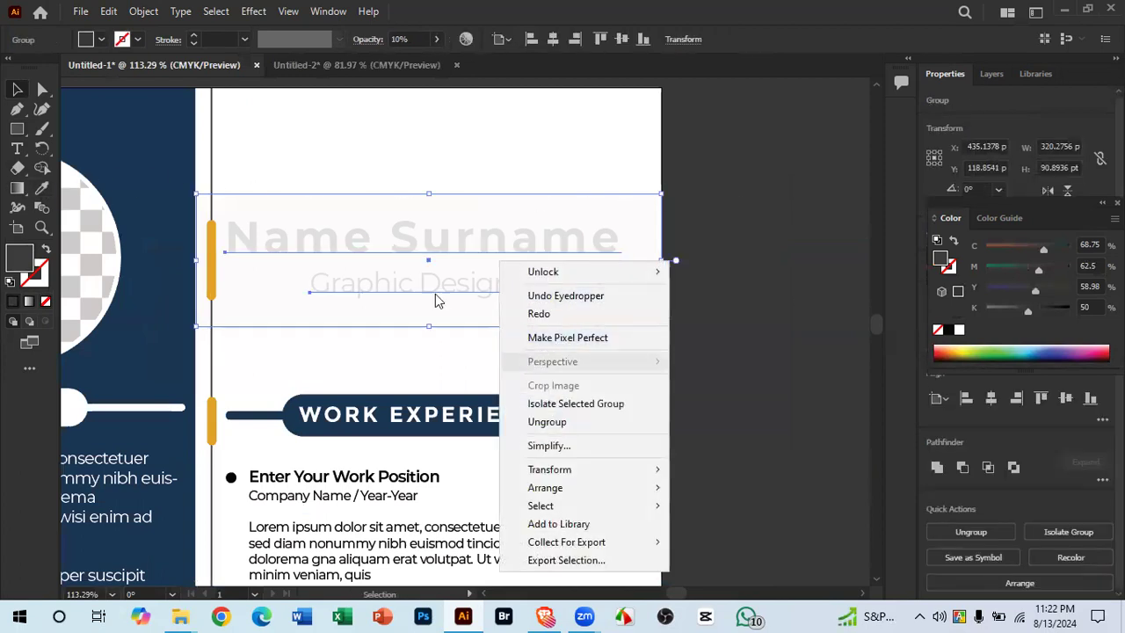
left_click(546, 422)
left_click(735, 339)
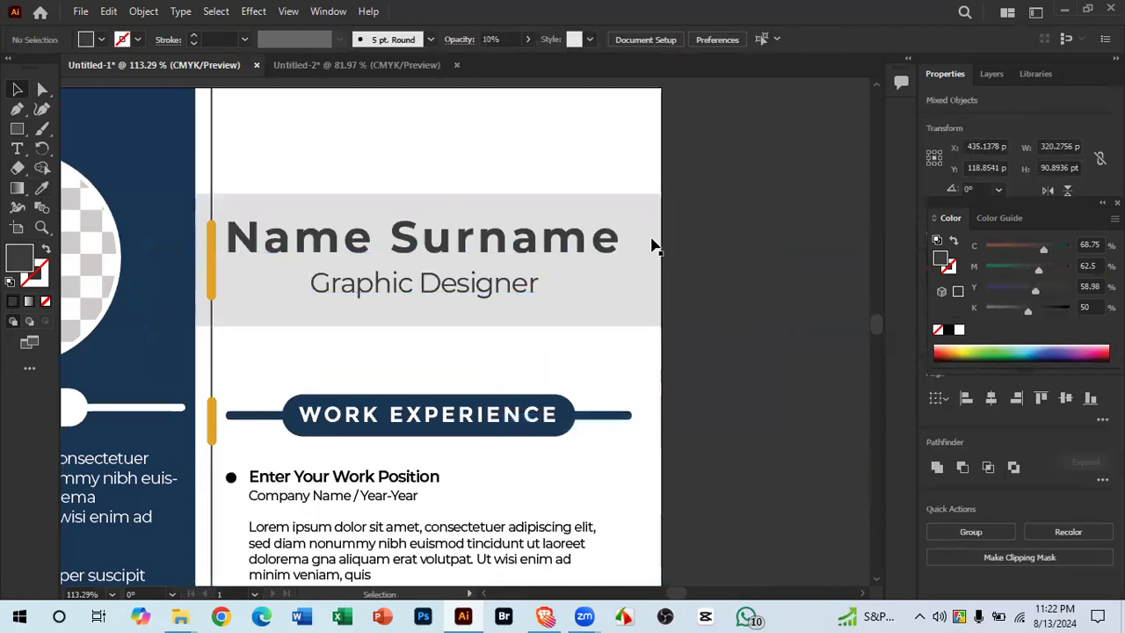
Step: Check the opacity of the grey banner rectangle behind the name and job title
left_click(652, 245)
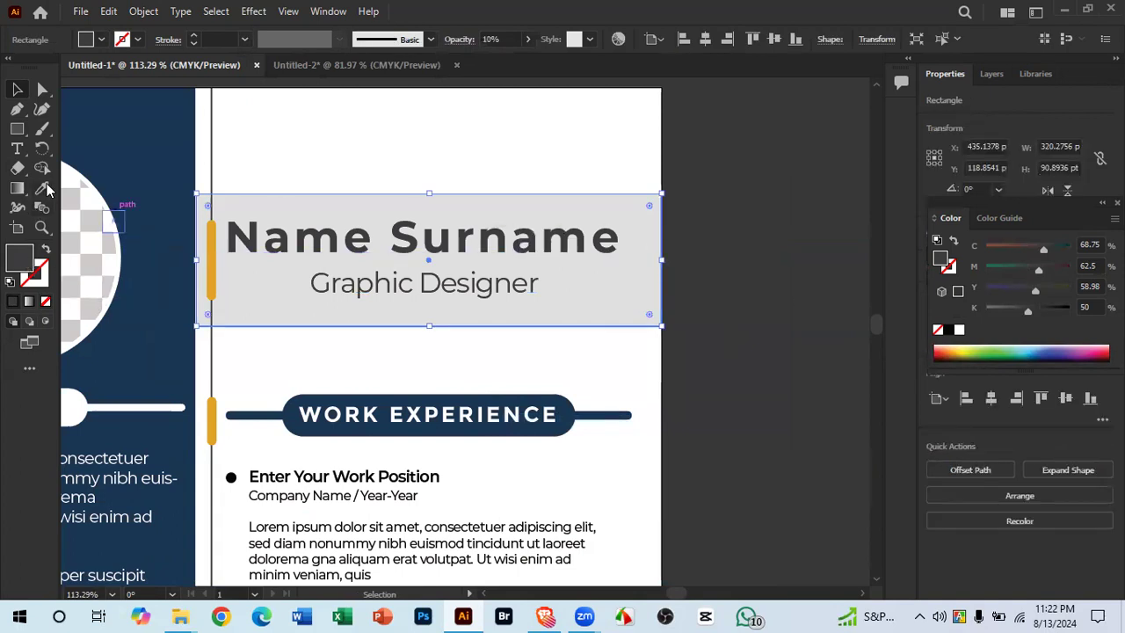
left_click(42, 187)
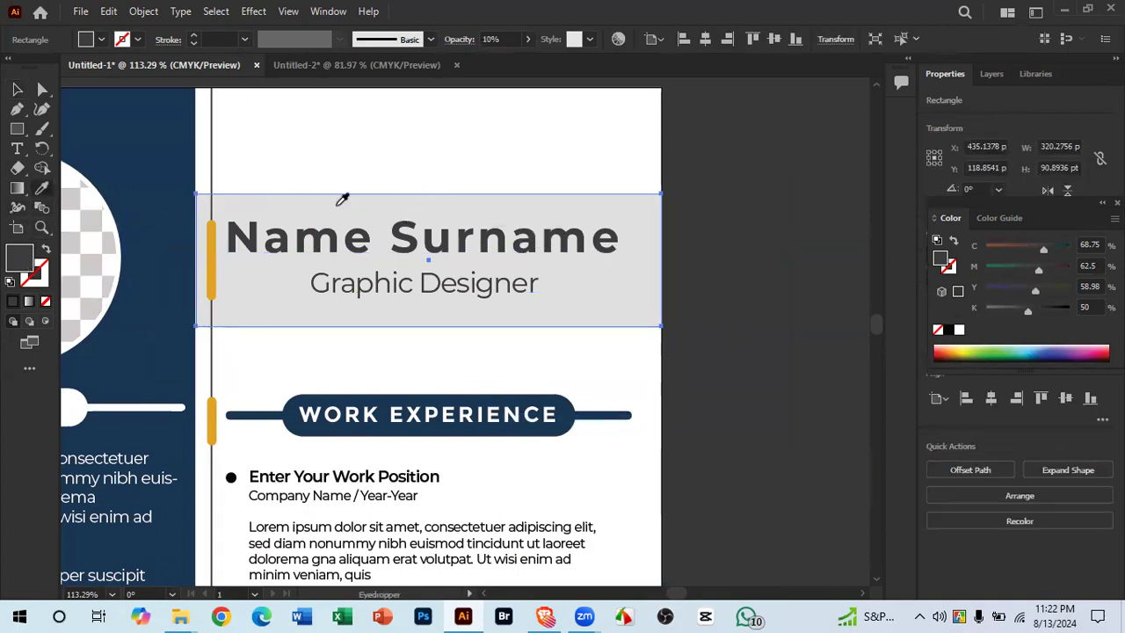
key("v")
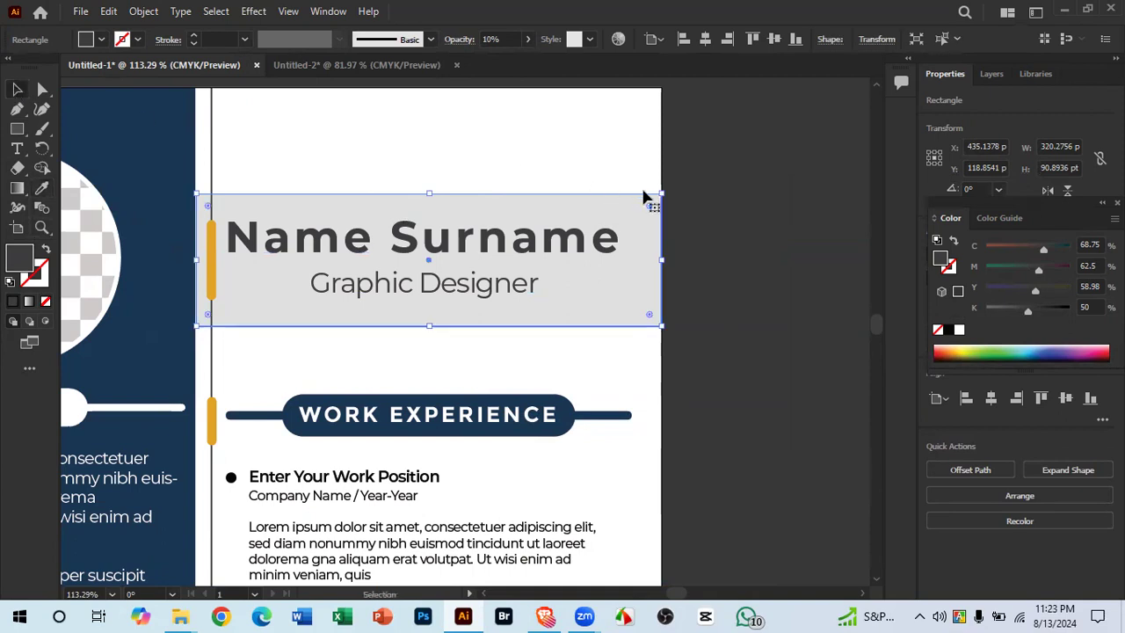
left_click(694, 183)
left_click_drag(640, 241, 767, 208)
key("ctrl+z")
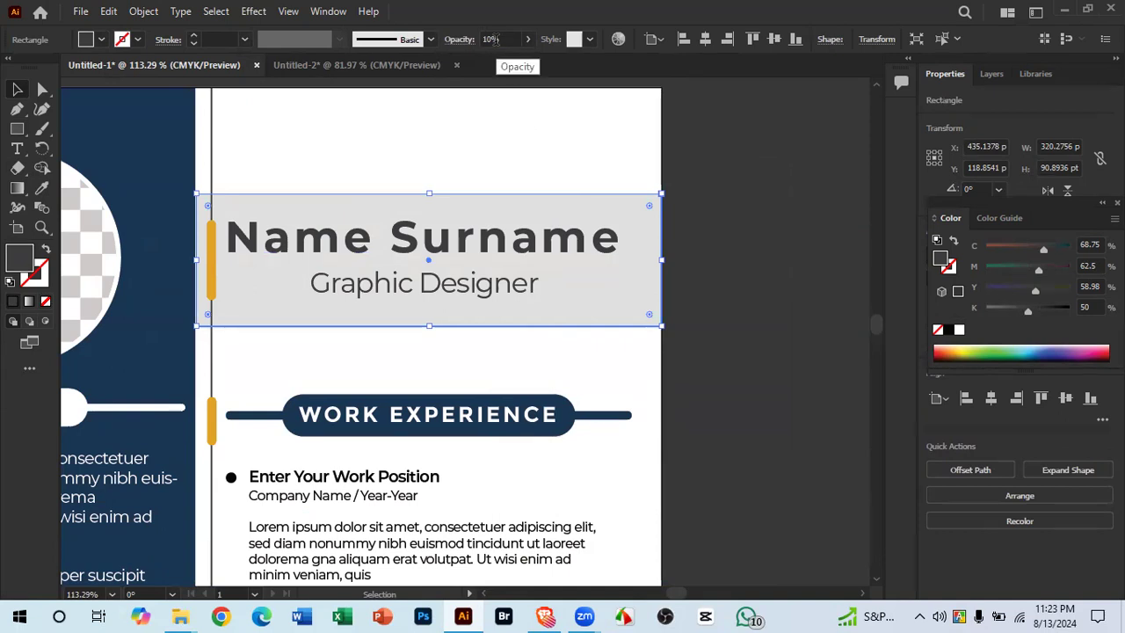
Step: Return to the Untitled-2 document and set the dark grey banner rectangle's opacity to 10%
left_click(333, 64)
left_click(701, 292)
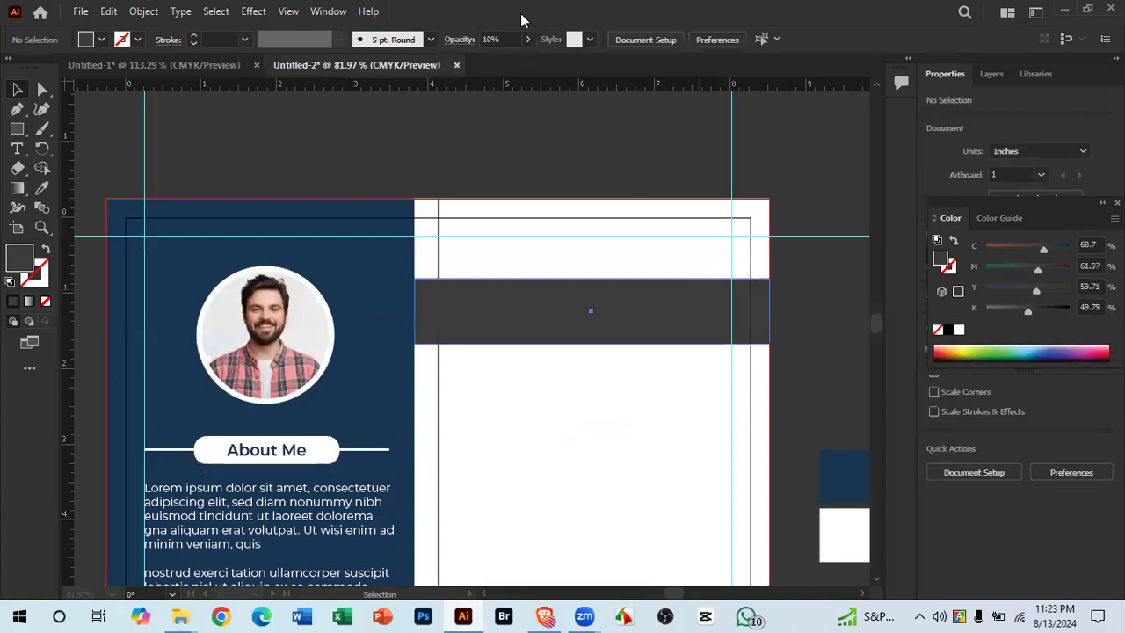
left_click(507, 36)
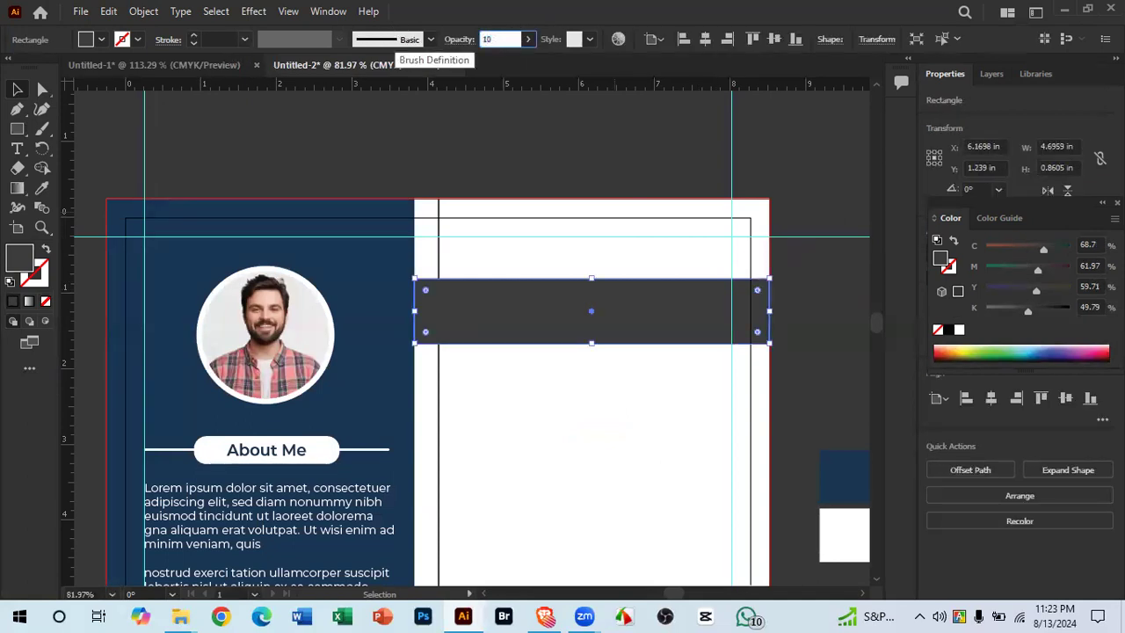
key("Return")
left_click(532, 406)
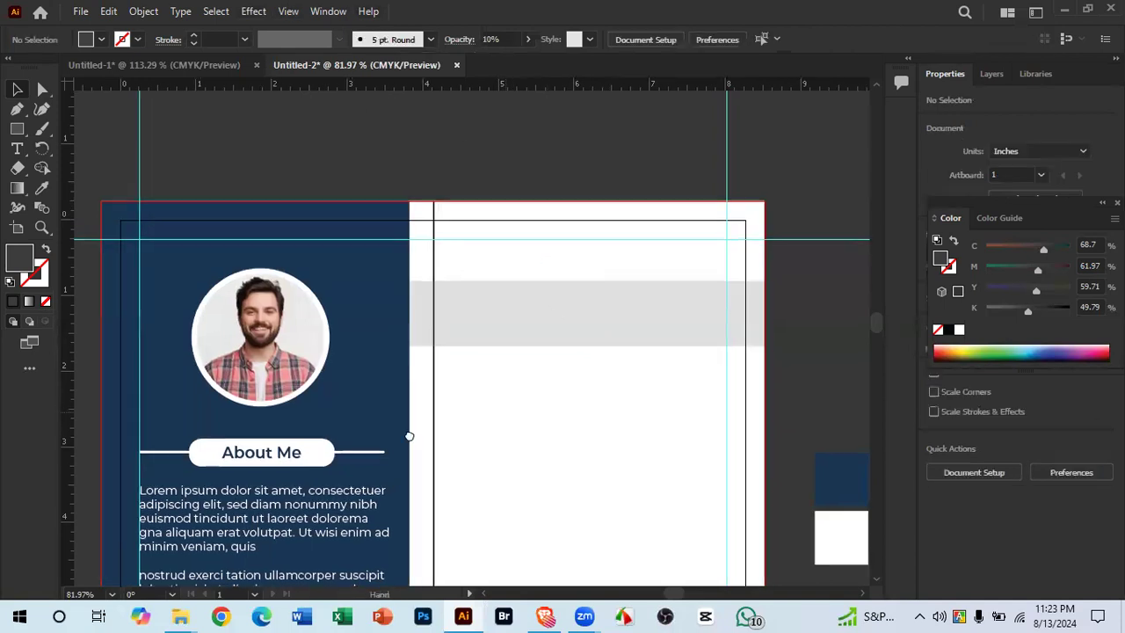
Step: Change the banner rectangle's fill to a light grey of about C 18, M 14, Y 15, K 0
scroll(457, 387, "right", 5)
left_click(374, 363)
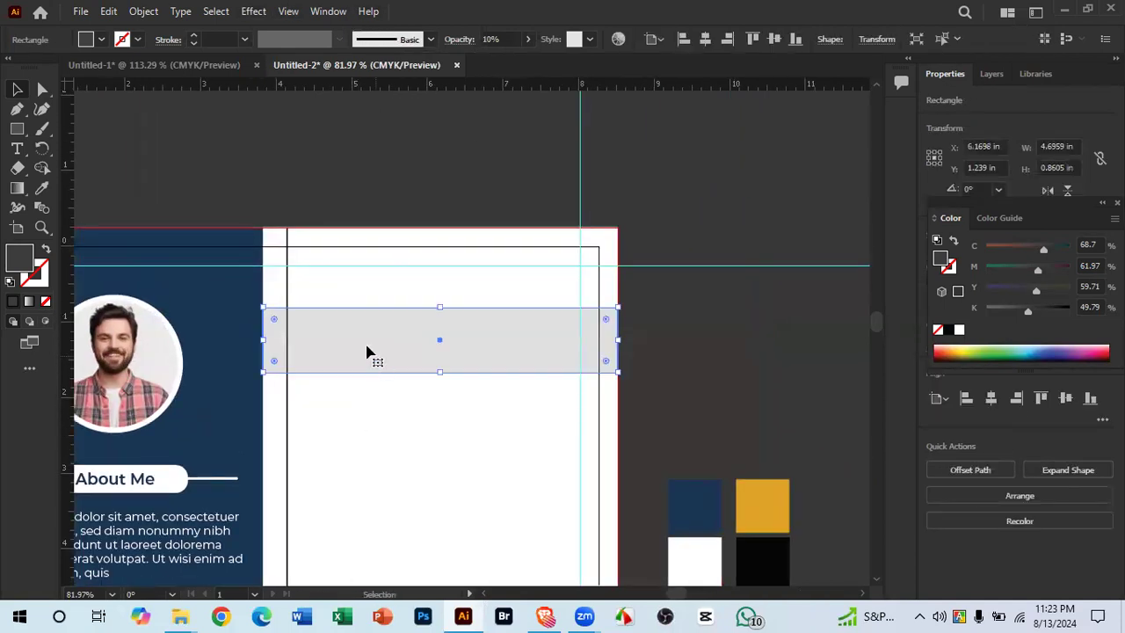
double_click(22, 260)
left_click_drag(346, 242, 343, 237)
left_click(708, 205)
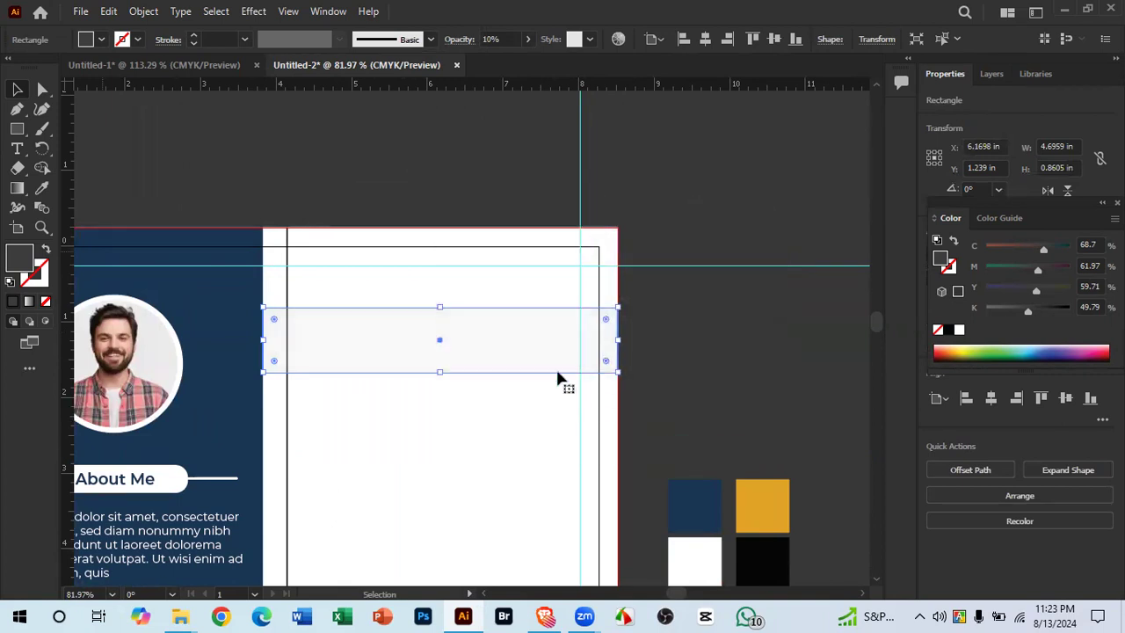
Step: Set the light grey banner rectangle's opacity to 100% and examine it against the page
left_click(438, 448)
key("z")
left_click_drag(345, 332, 628, 425)
key("v")
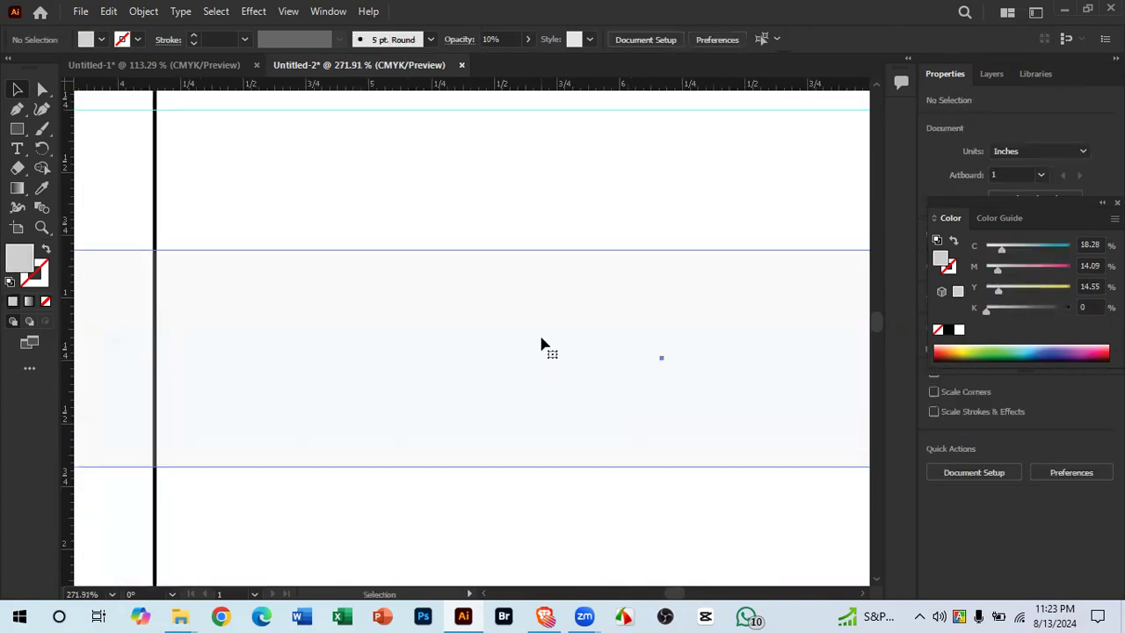
left_click(540, 343)
left_click(497, 38)
type("100")
key("Return")
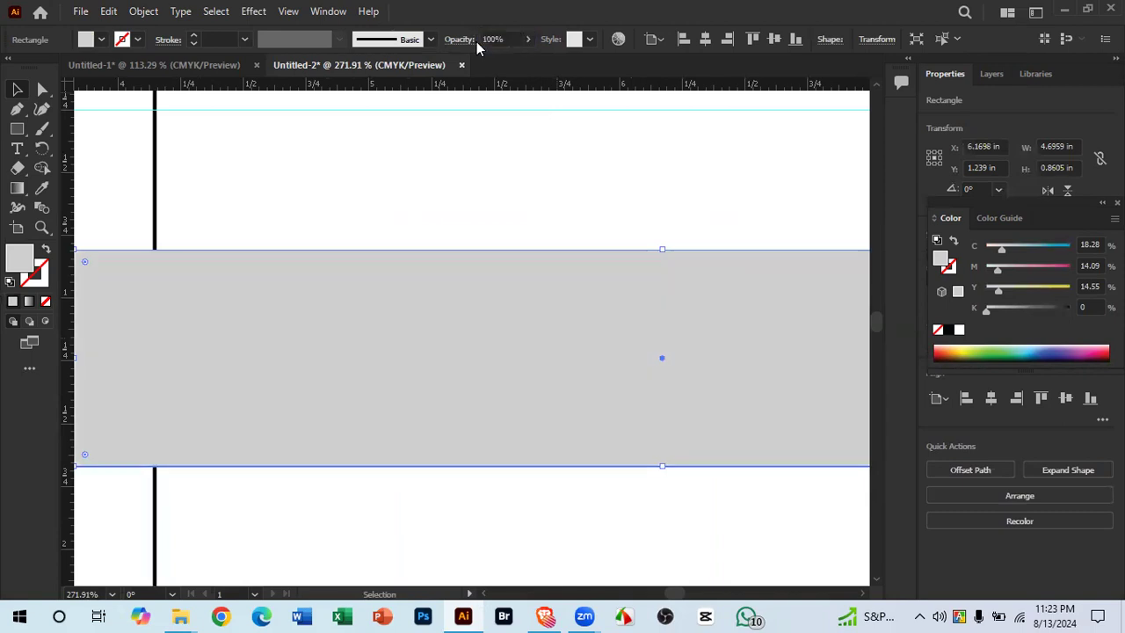
left_click(483, 168)
left_click_drag(493, 303, 211, 225)
left_click_drag(410, 286, 318, 304)
left_click_drag(407, 319, 504, 344)
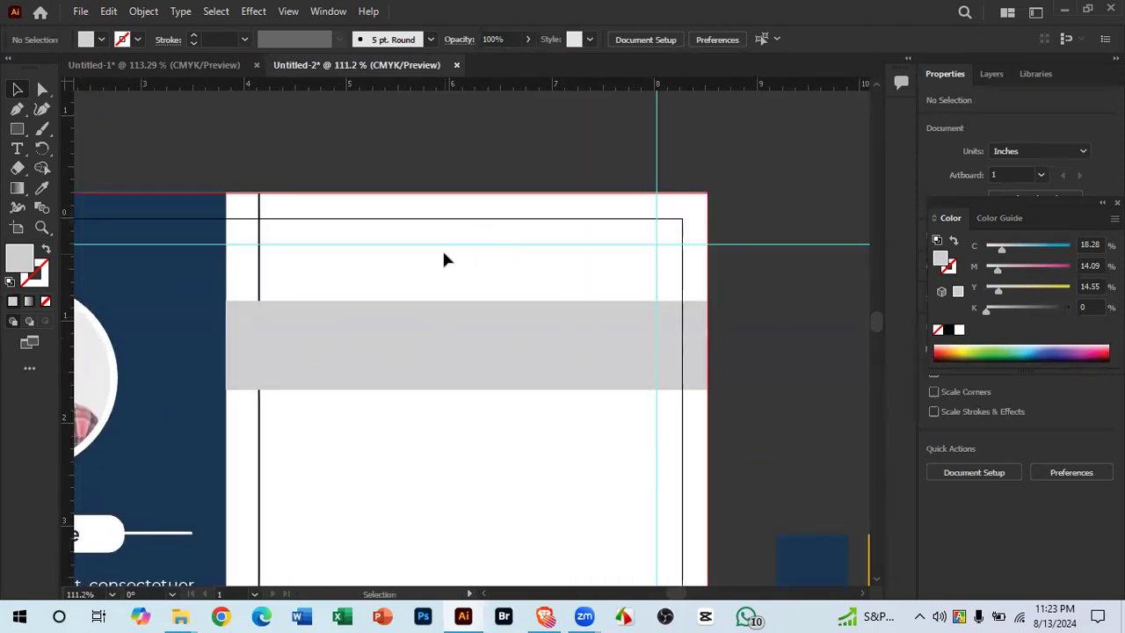
Step: Undo the fill and opacity changes back to the solid black banner, and set its opacity to 10%
key("ctrl+z")
key("ctrl+z")
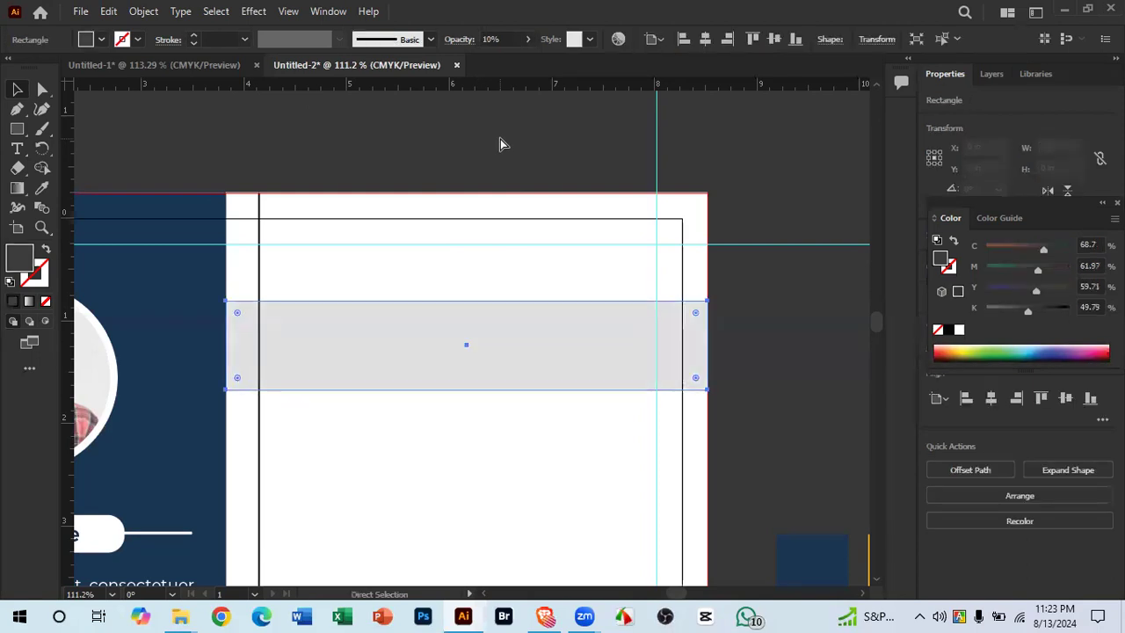
key("ctrl+shift+z")
key("ctrl+shift+z")
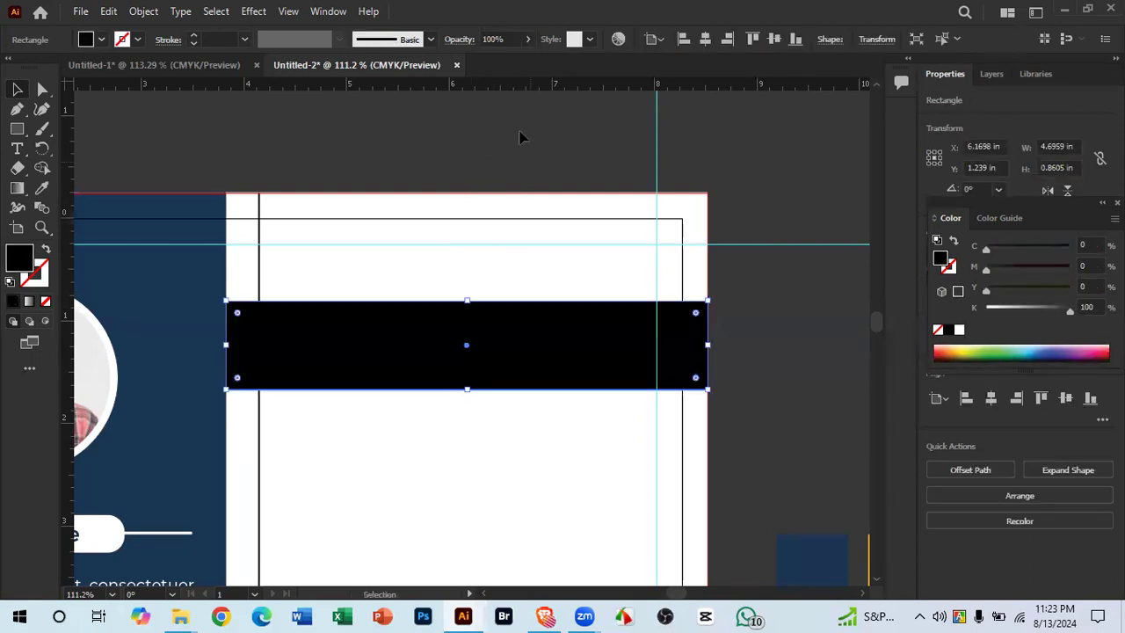
left_click(514, 39)
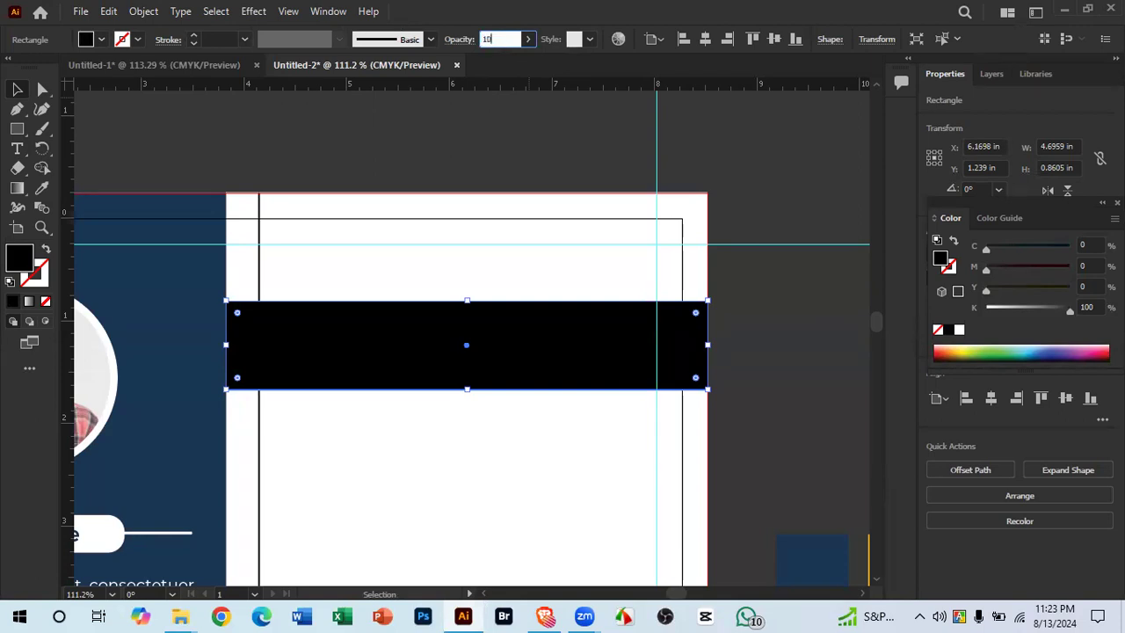
key("Return")
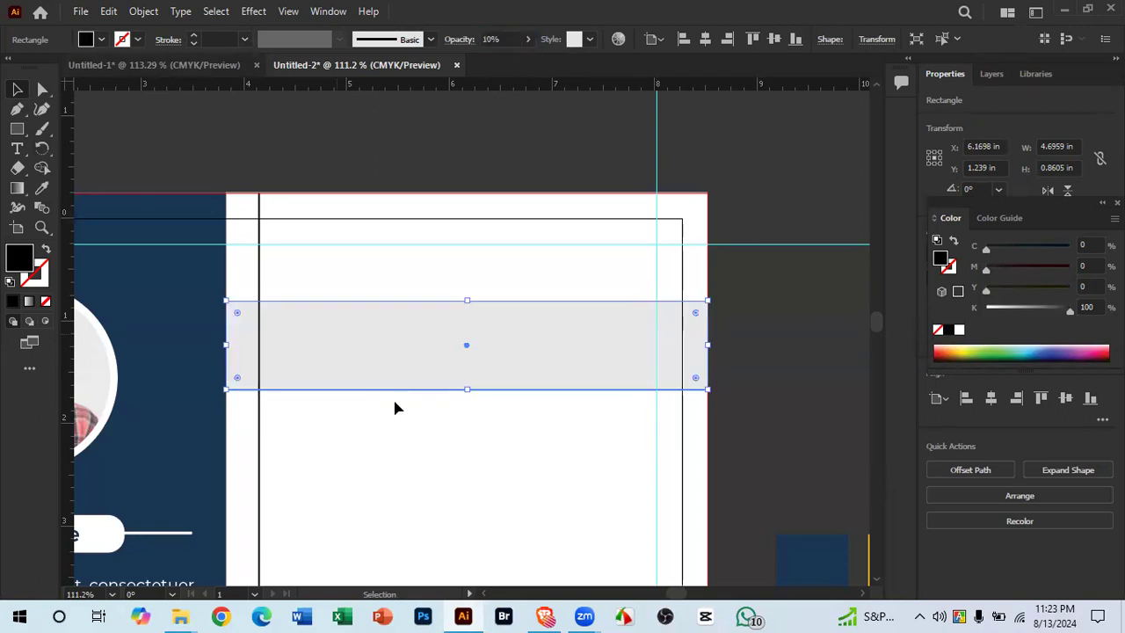
left_click(421, 449)
Step: Examine how the grey banner rectangle is layered behind the name text in the Untitled-1 document
left_click(158, 68)
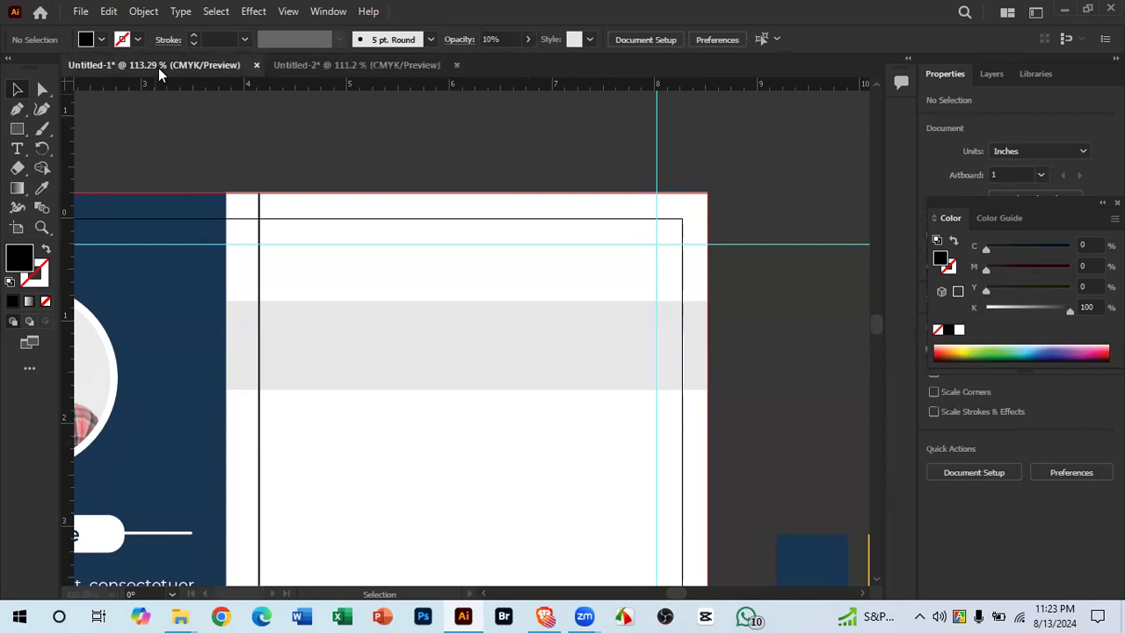
left_click(690, 300)
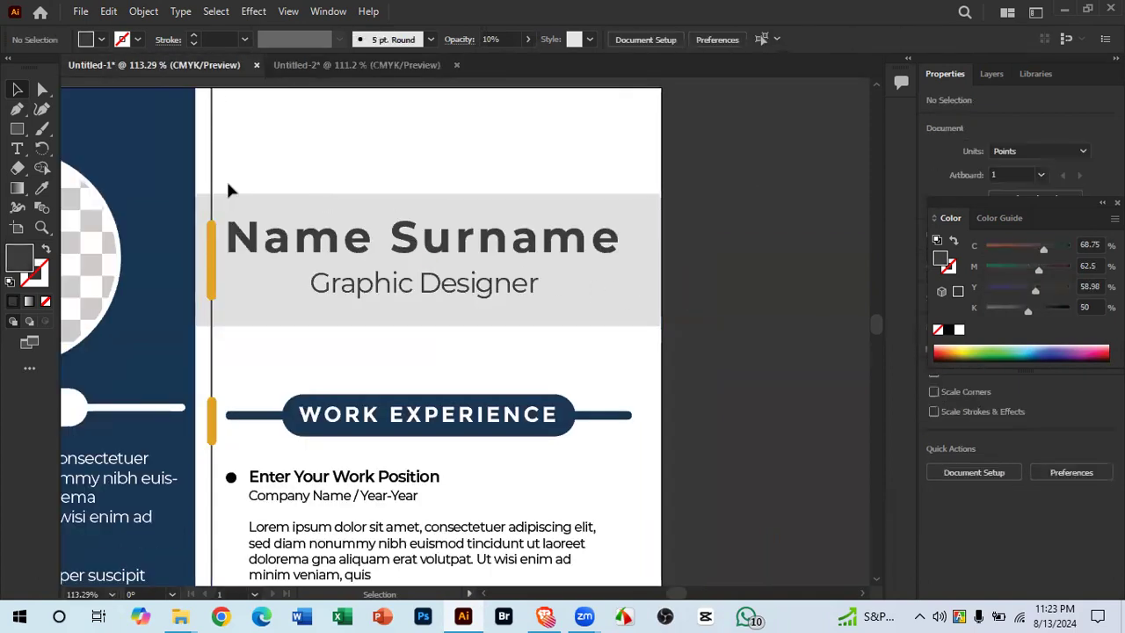
left_click(332, 190)
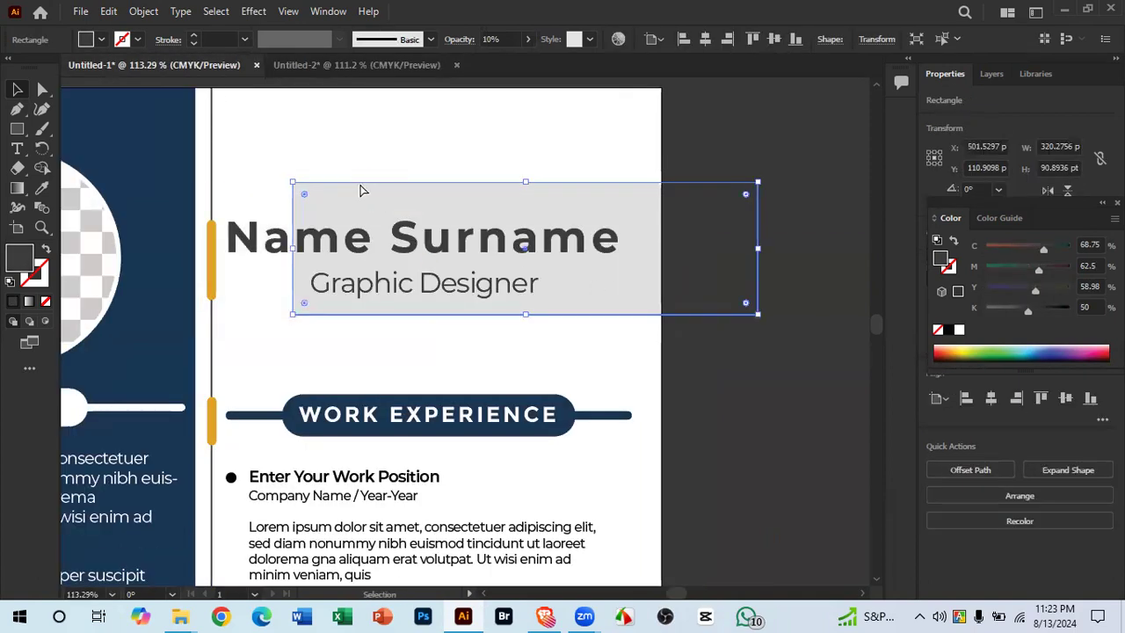
Step: In the Untitled-2 document, bring the vertical black line to the front of the banner rectangle
left_click(320, 66)
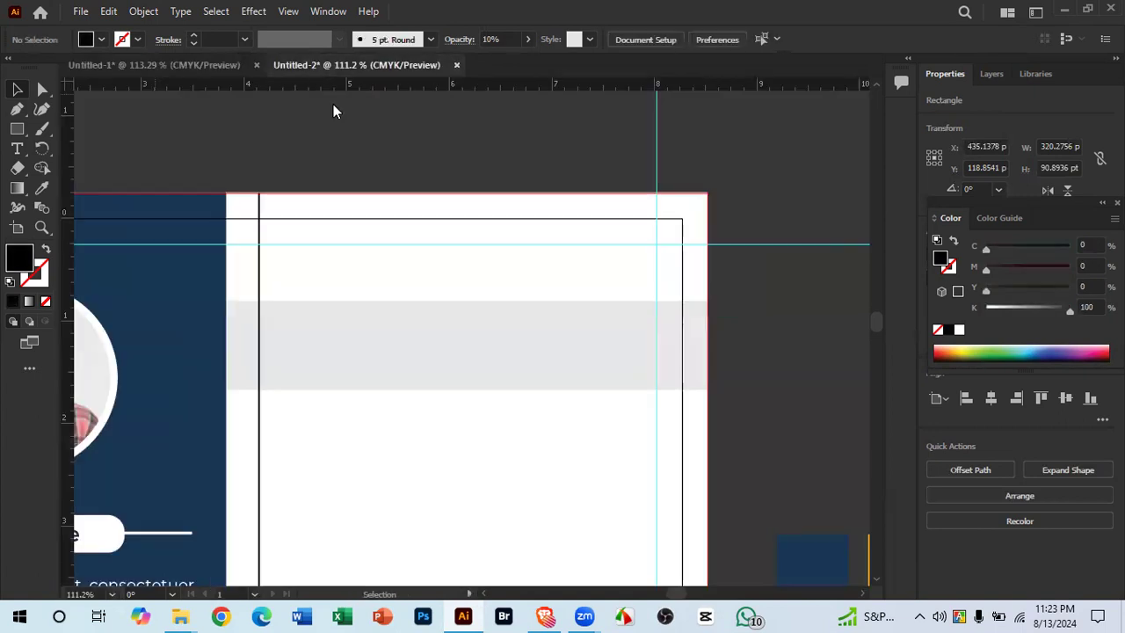
left_click(280, 301)
left_click_drag(274, 282, 258, 286)
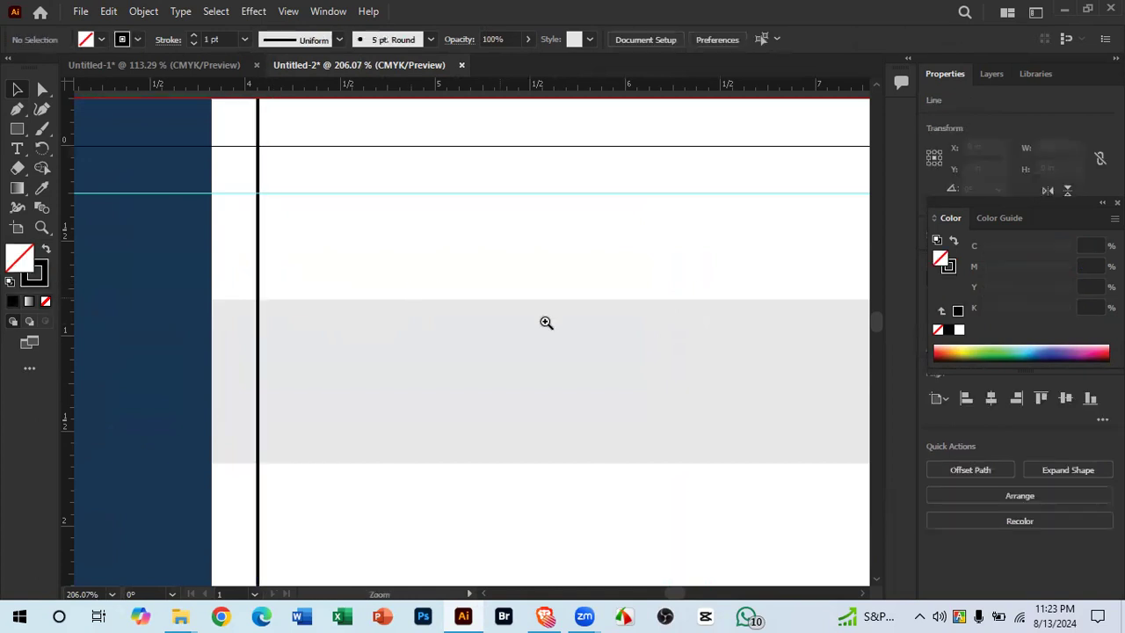
left_click_drag(533, 326, 410, 362)
left_click_drag(368, 332, 488, 370)
left_click(397, 230)
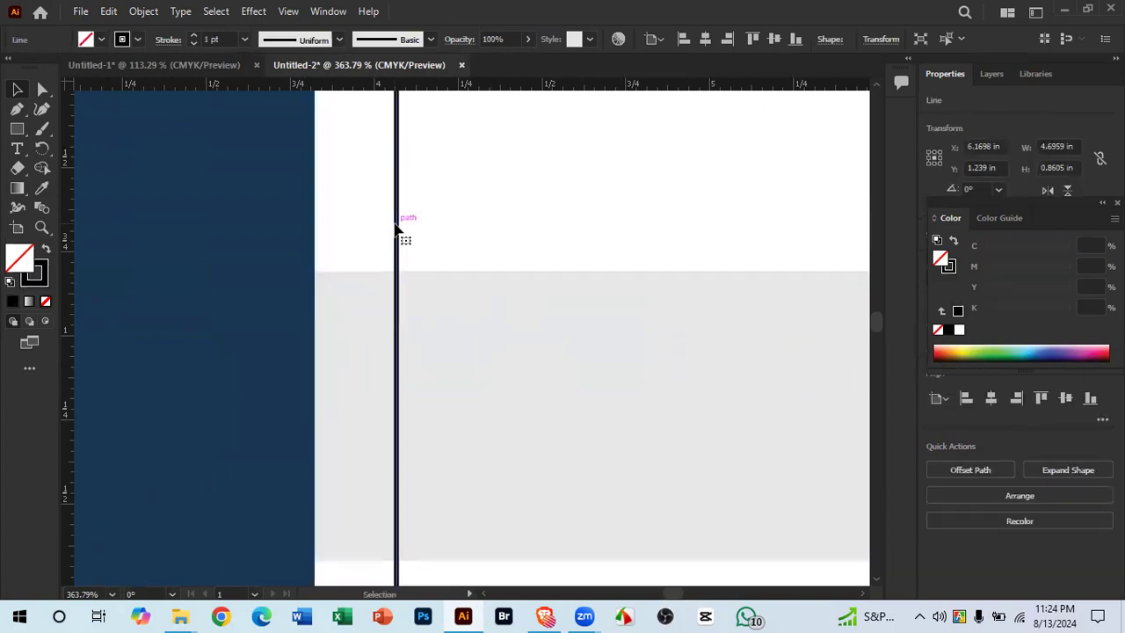
right_click(397, 230)
mouse_move(484, 512)
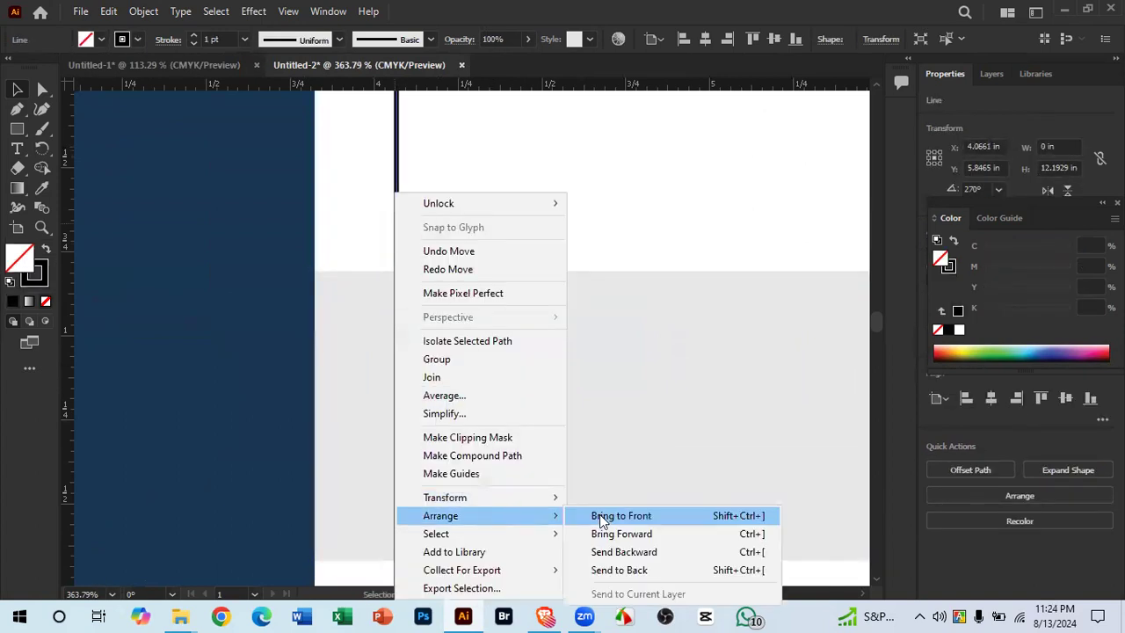
left_click(601, 518)
left_click(560, 193)
left_click_drag(541, 307, 408, 372)
left_click_drag(522, 400, 479, 389)
left_click_drag(480, 389, 334, 299)
Step: In the Untitled-1 document, ungroup the name and job title text on the grey banner
left_click(209, 62)
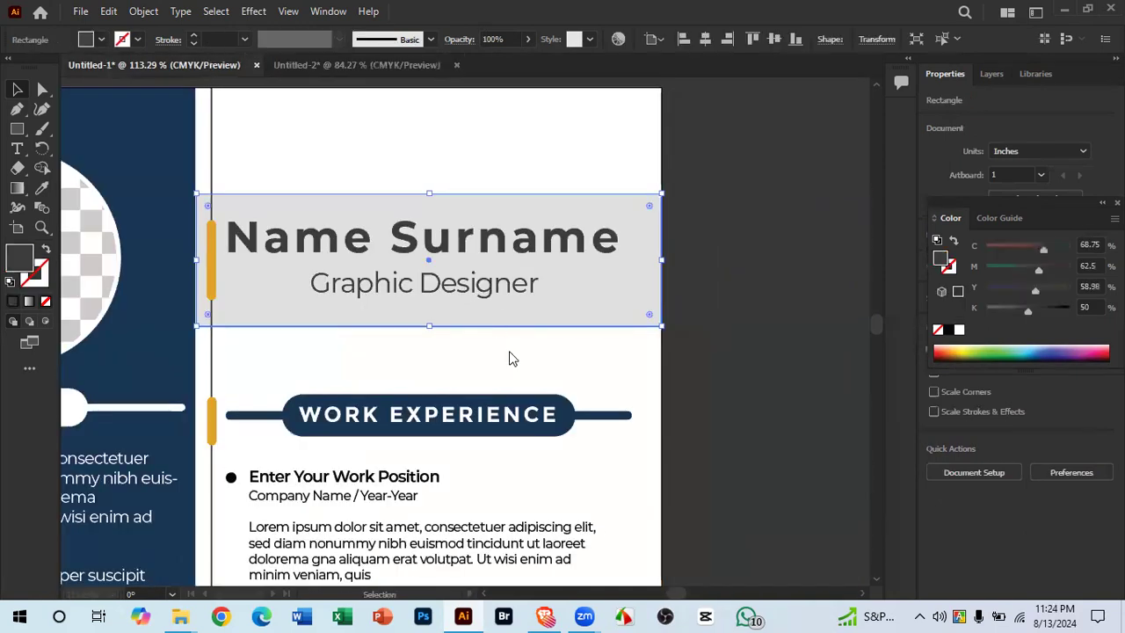
left_click(718, 291)
left_click(415, 239)
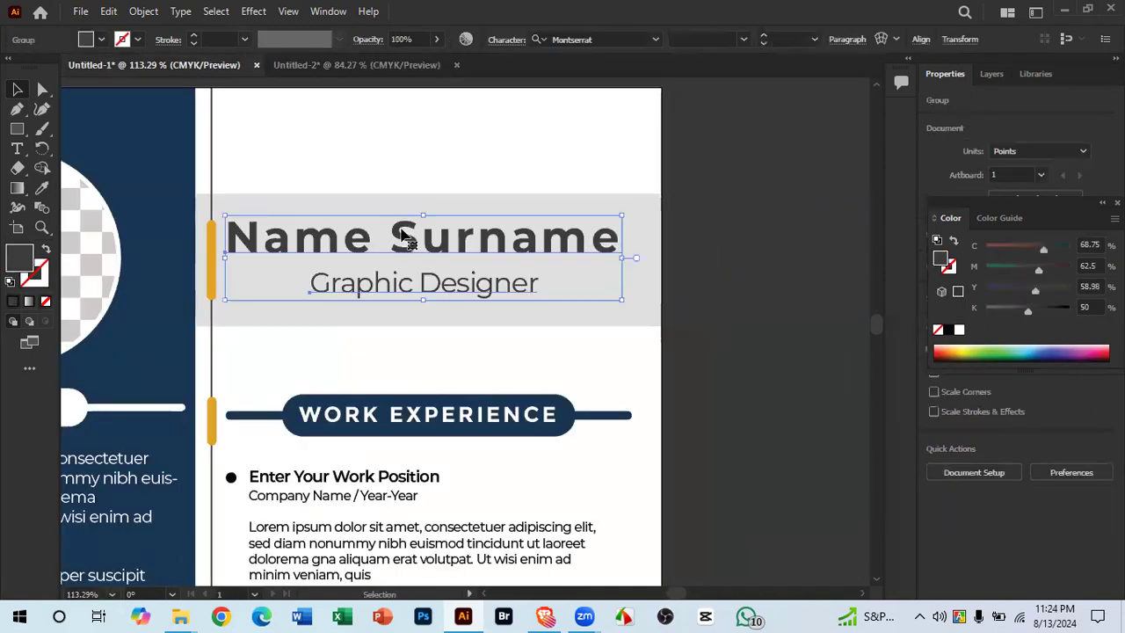
right_click(497, 260)
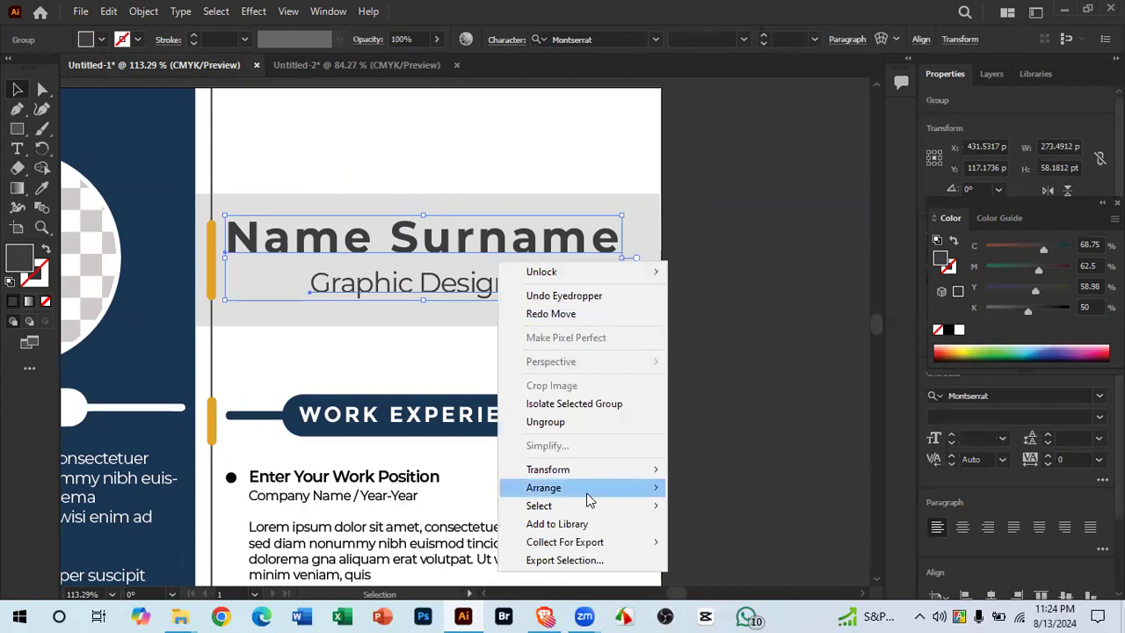
left_click(582, 423)
left_click(723, 327)
Step: Examine the font style, size and tracking of the name and job title text in Untitled-1
left_click(475, 257)
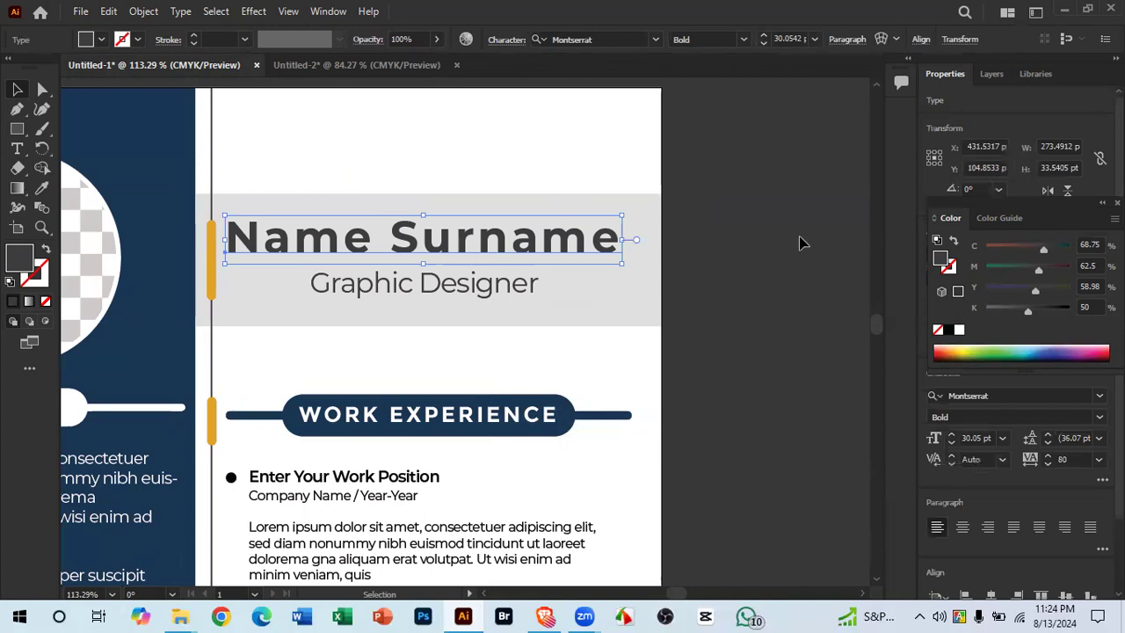
left_click(492, 294)
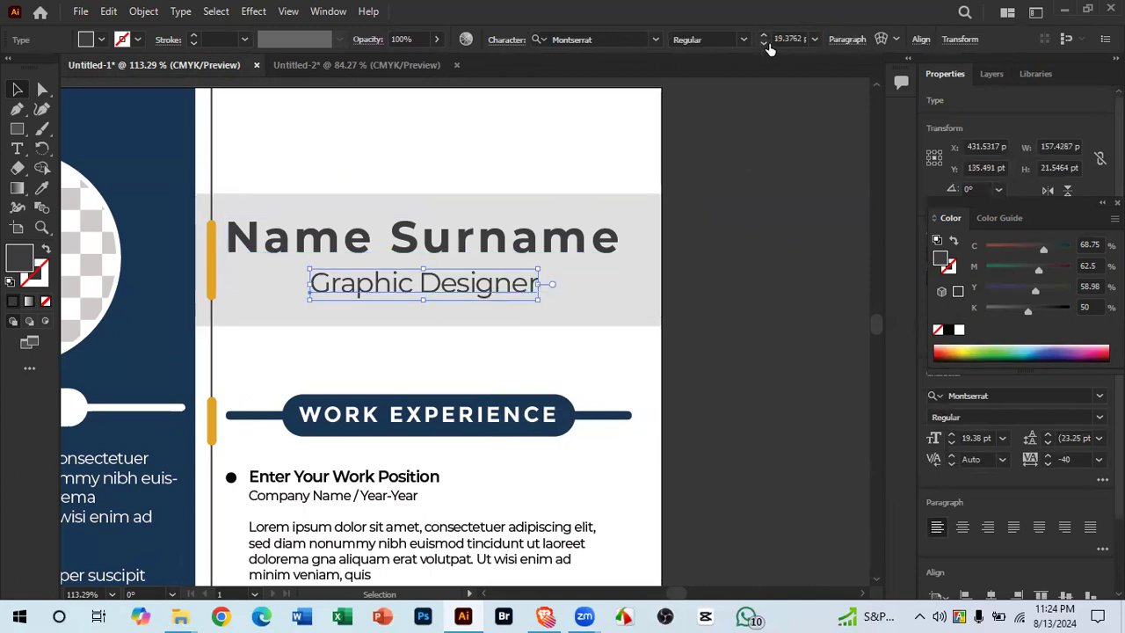
left_click(762, 221)
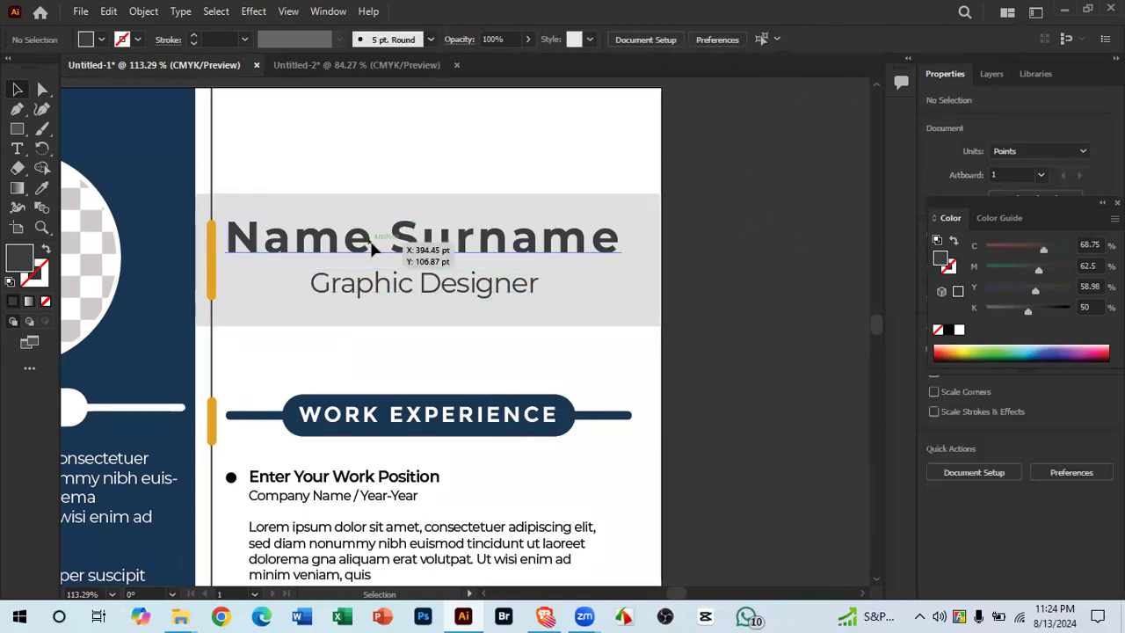
Step: In Untitled-2, add dark grey "Name Surname" text in Montserrat Bold, 30.05 pt with 80 tracking, and place it on the banner
left_click(356, 64)
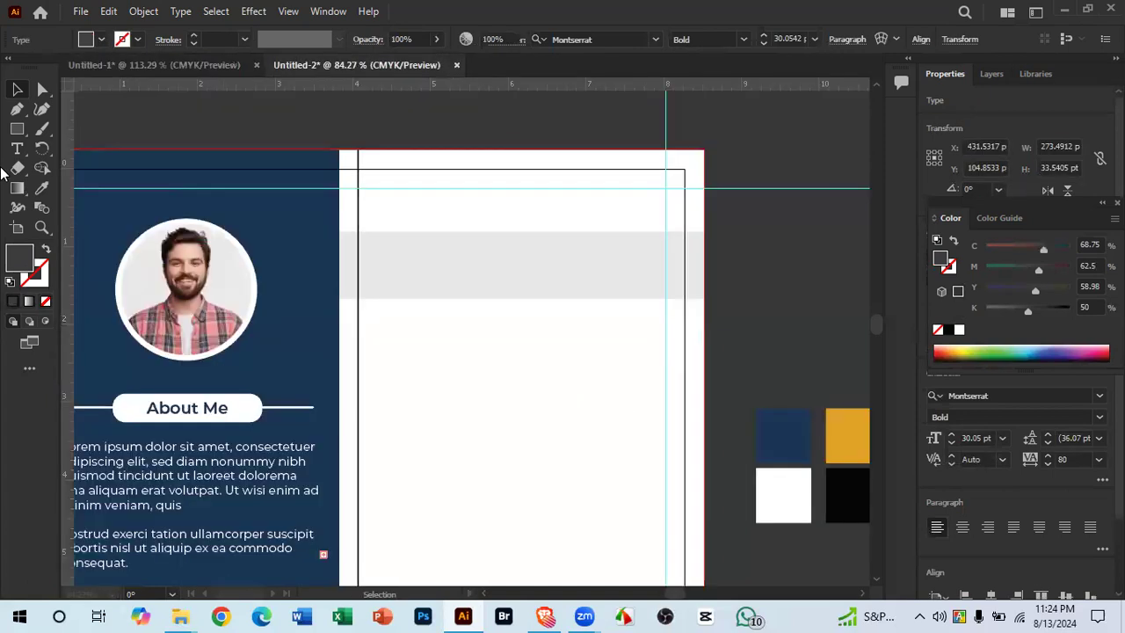
left_click(18, 149)
left_click(498, 380)
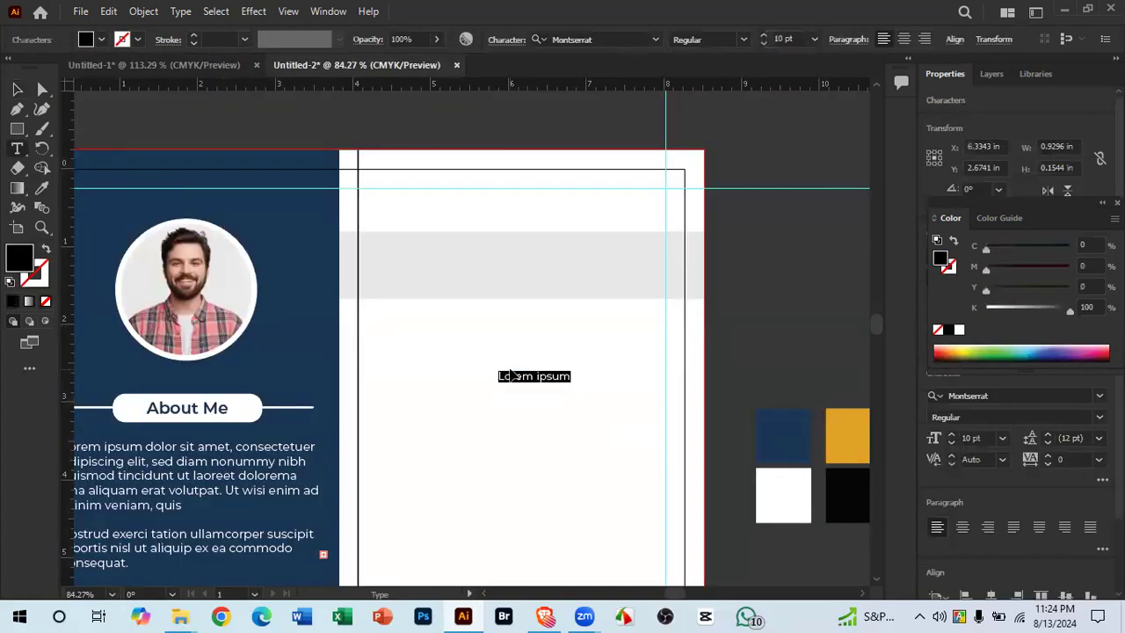
type("Name Surname")
left_click(17, 89)
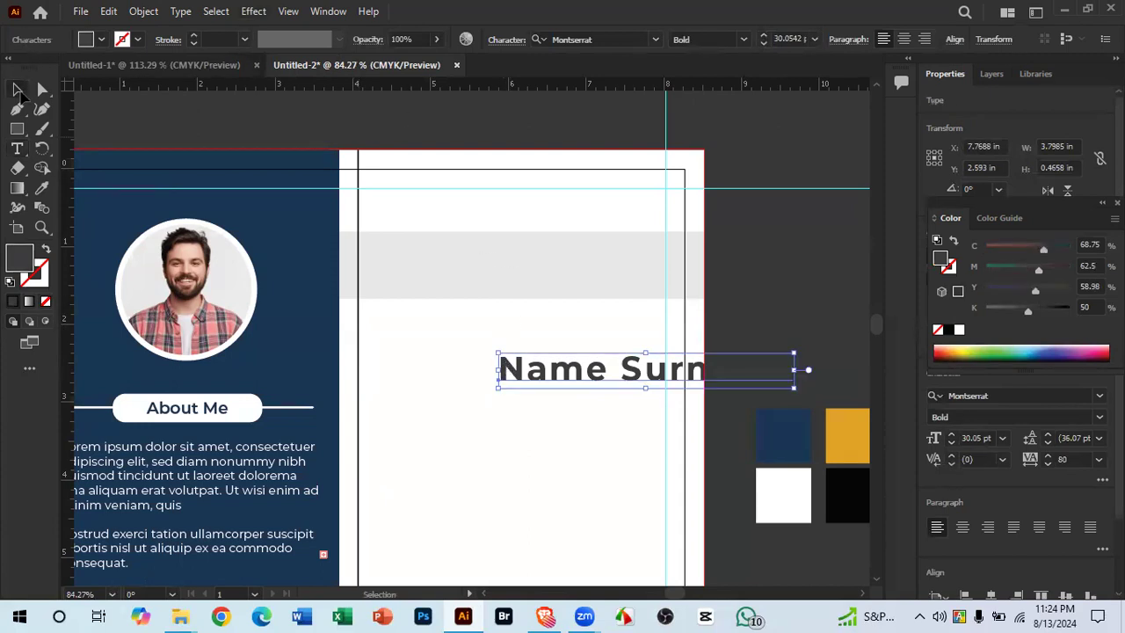
left_click_drag(738, 376, 620, 272)
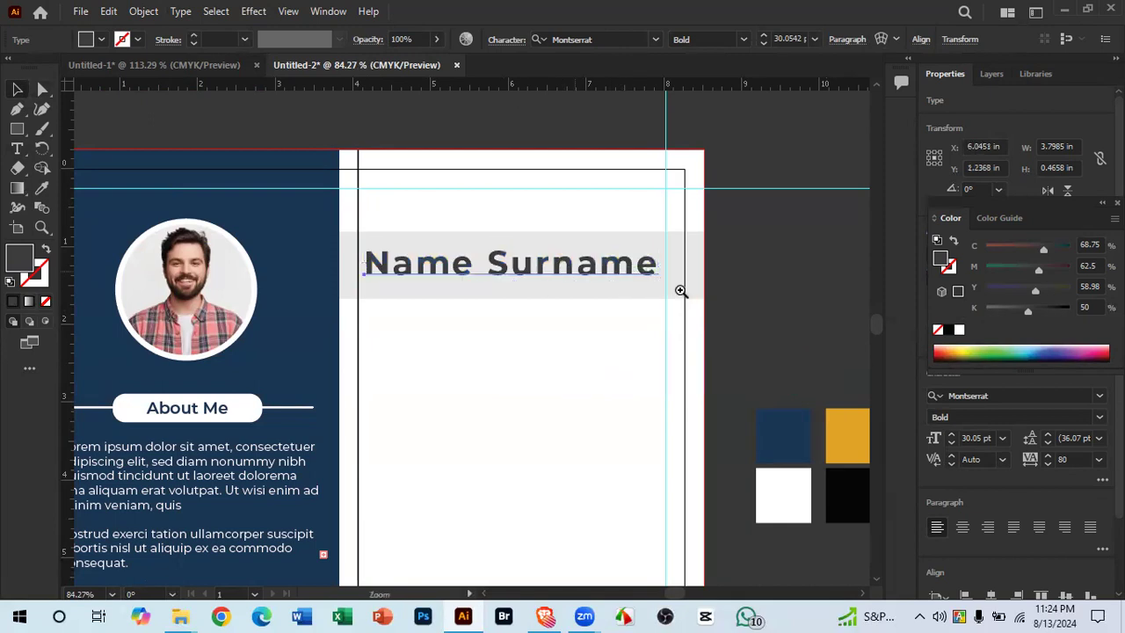
Step: Duplicate the "Name Surname" text slightly below the original on the banner
left_click_drag(681, 291, 738, 285)
left_click_drag(620, 261, 635, 367)
scroll(565, 334, "down", 3)
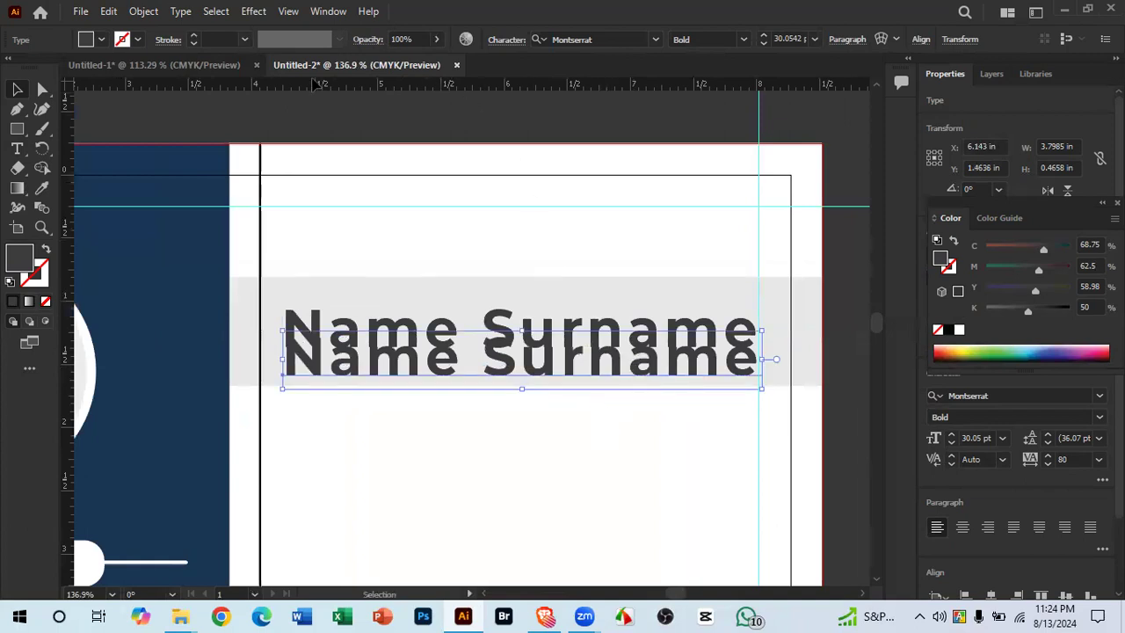
Step: Replace the duplicated text with "Graphic Designer" in Montserrat Regular, 19.38 pt with -40 tracking, matching the Untitled-1 job title
key("ctrl+Tab")
left_click(421, 303)
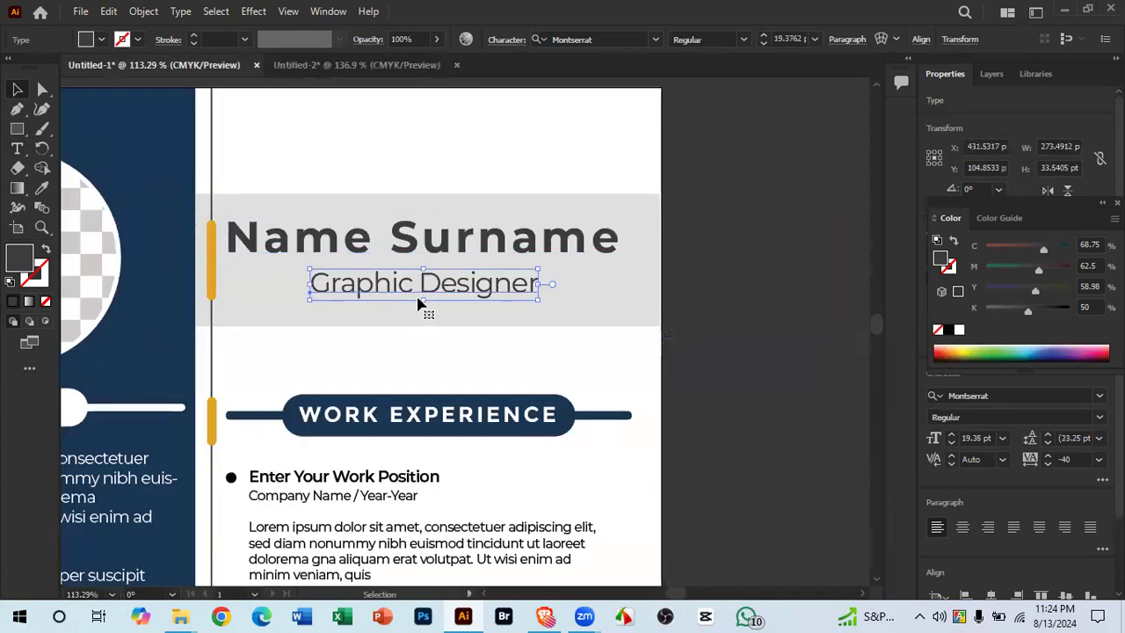
left_click(329, 65)
key("t")
left_click(482, 357)
key("ctrl+a")
key("BackSpace")
type("Graphic Designer")
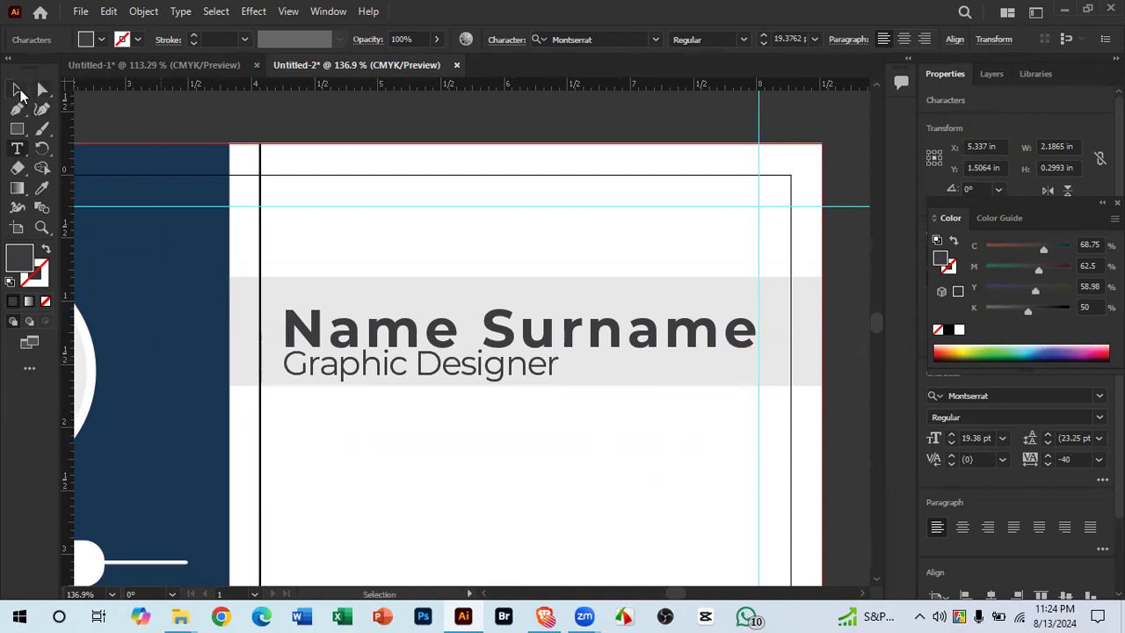
left_click(19, 94)
Step: Move the job title roughly to the centre beneath the name and separate the two overlapping lines
left_click(419, 458)
left_click_drag(588, 374, 648, 375)
left_click(619, 457)
scroll(485, 367, "up", 2)
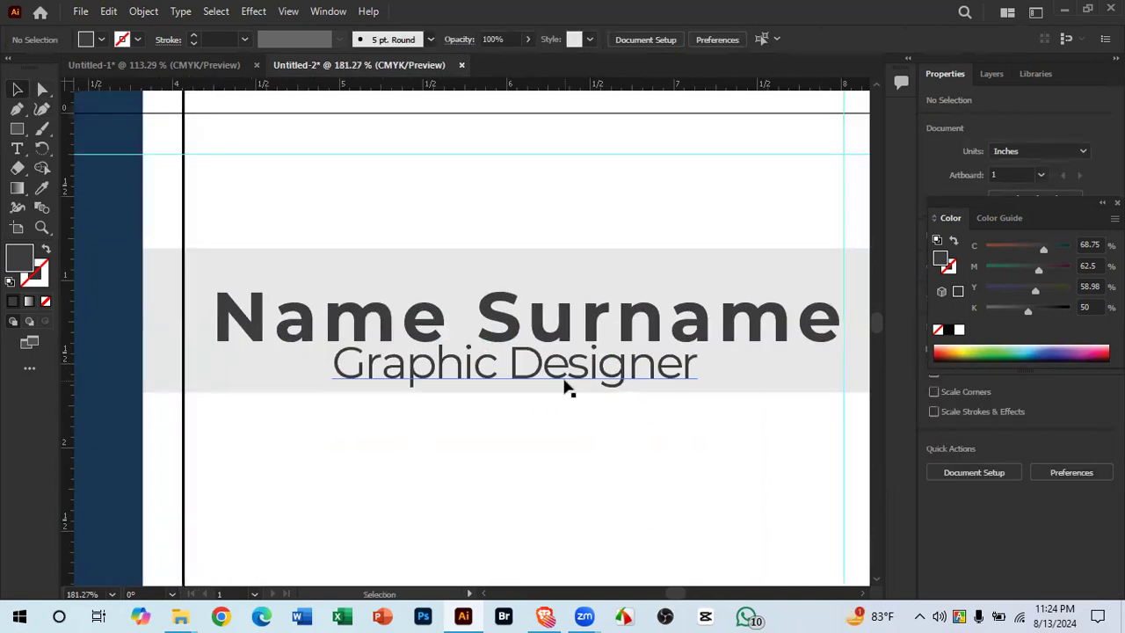
left_click_drag(590, 341, 491, 383)
left_click(594, 468)
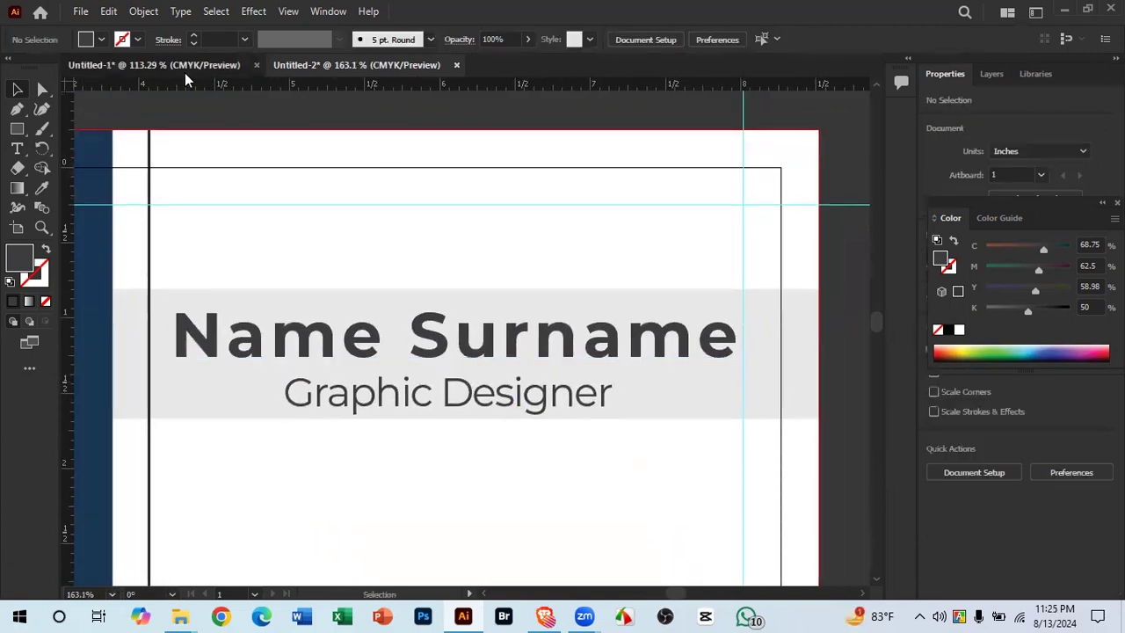
Step: Compare the banner text with Untitled-1, and shift the name in Untitled-2 closer to the right margin guide
left_click(184, 74)
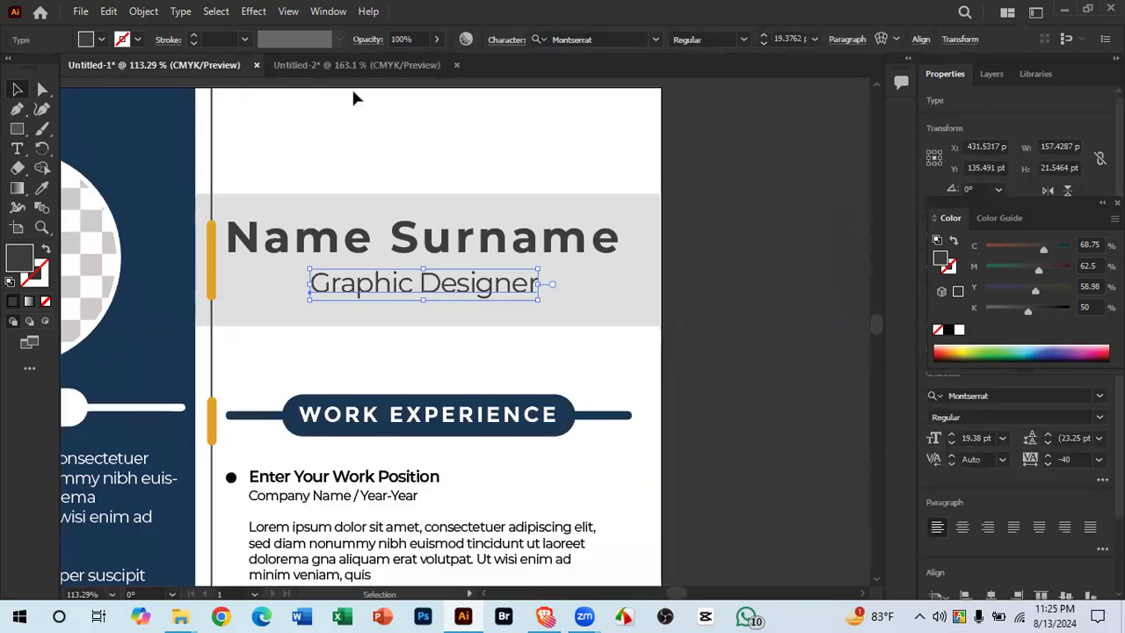
left_click(360, 65)
left_click_drag(726, 377, 435, 385)
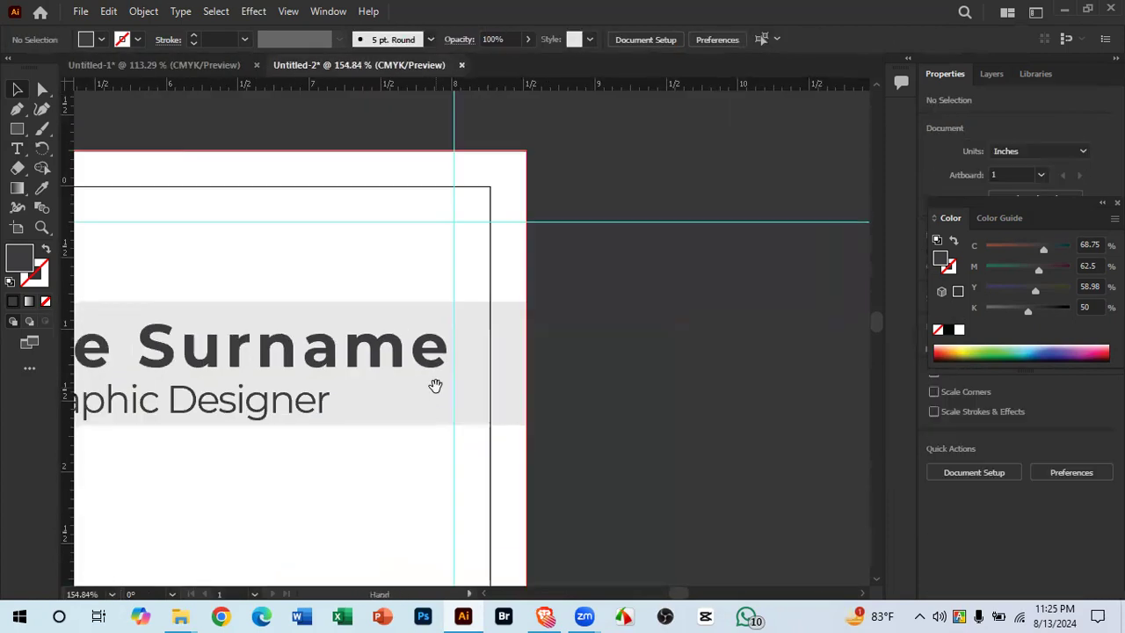
scroll(484, 378, "up", 2)
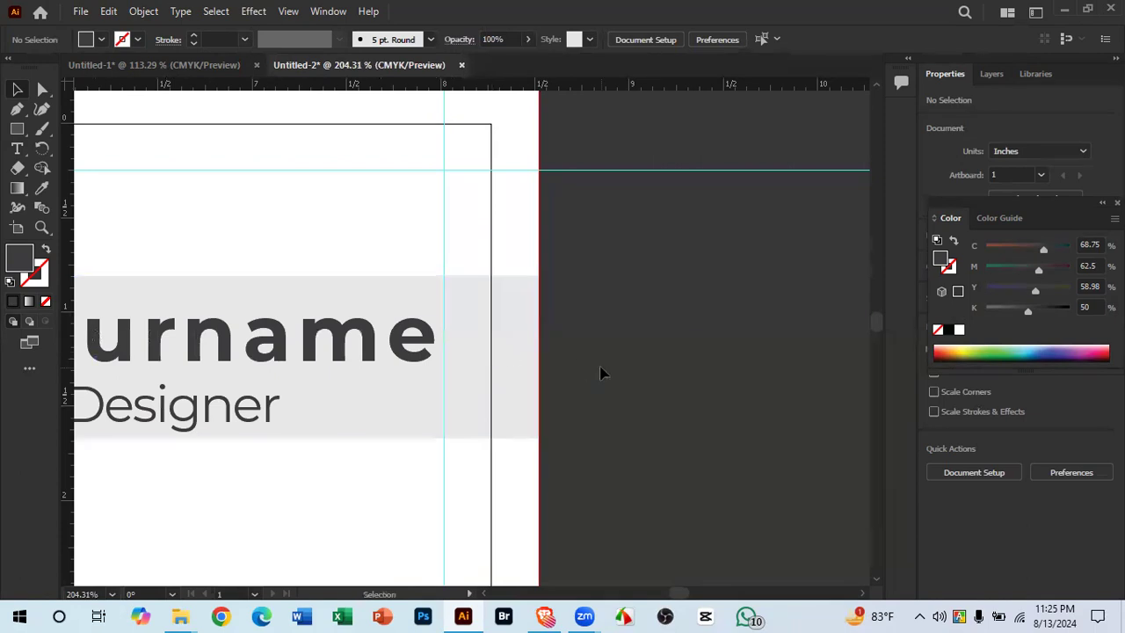
left_click_drag(488, 359, 672, 359)
left_click_drag(445, 338, 648, 344)
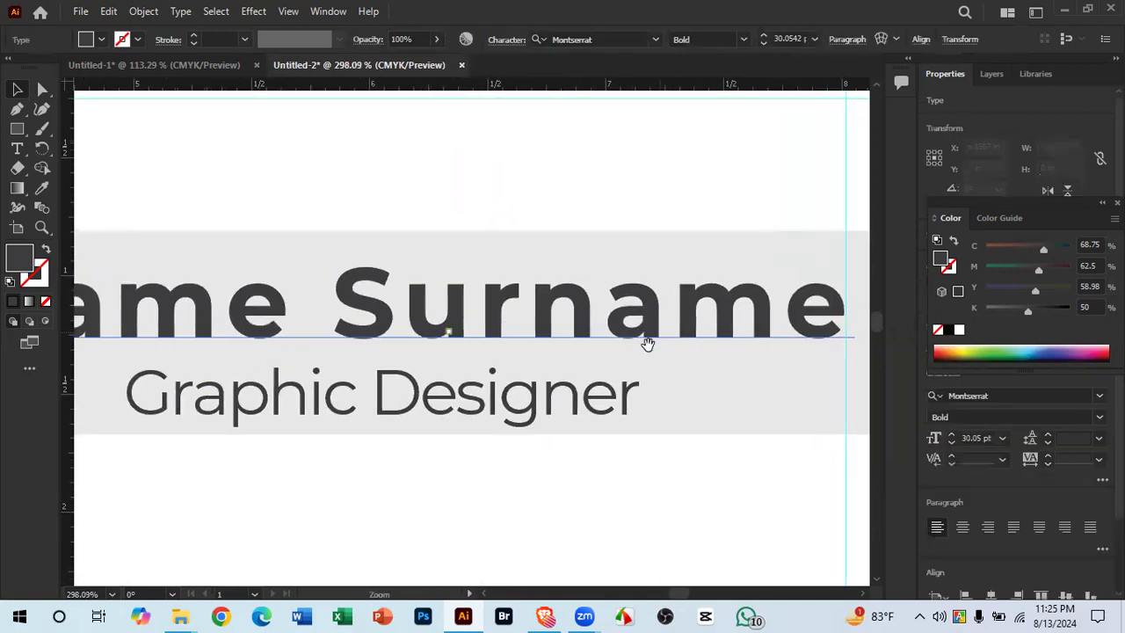
left_click_drag(510, 429, 412, 434)
left_click_drag(412, 434, 545, 443)
left_click(537, 496)
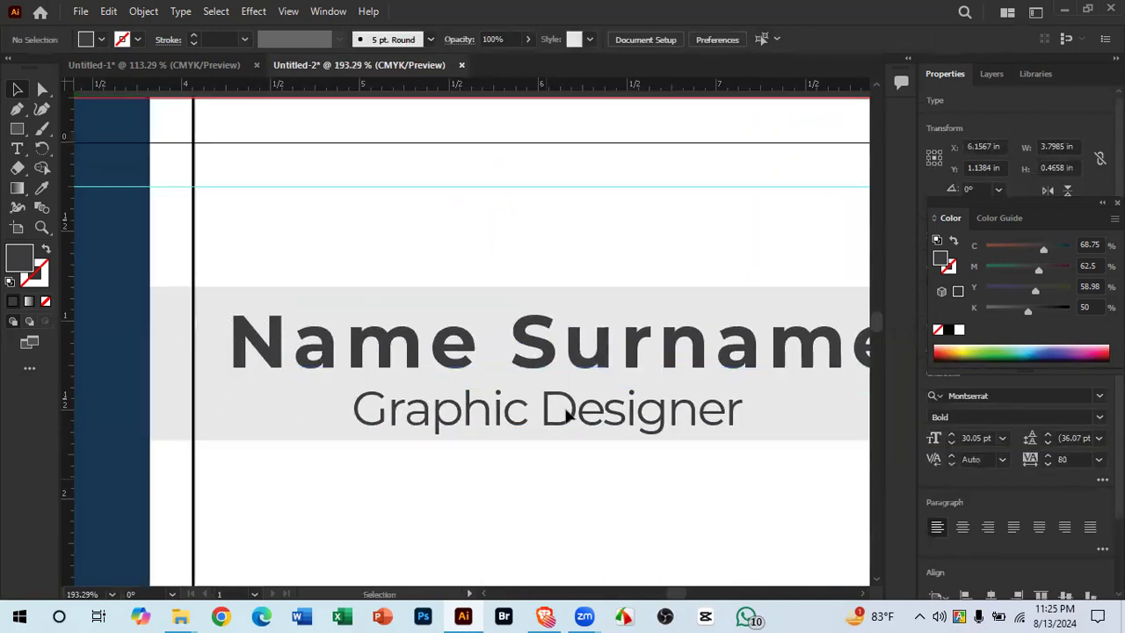
Step: Move the name and the job title slightly upward within the grey banner
left_click_drag(565, 359, 584, 355)
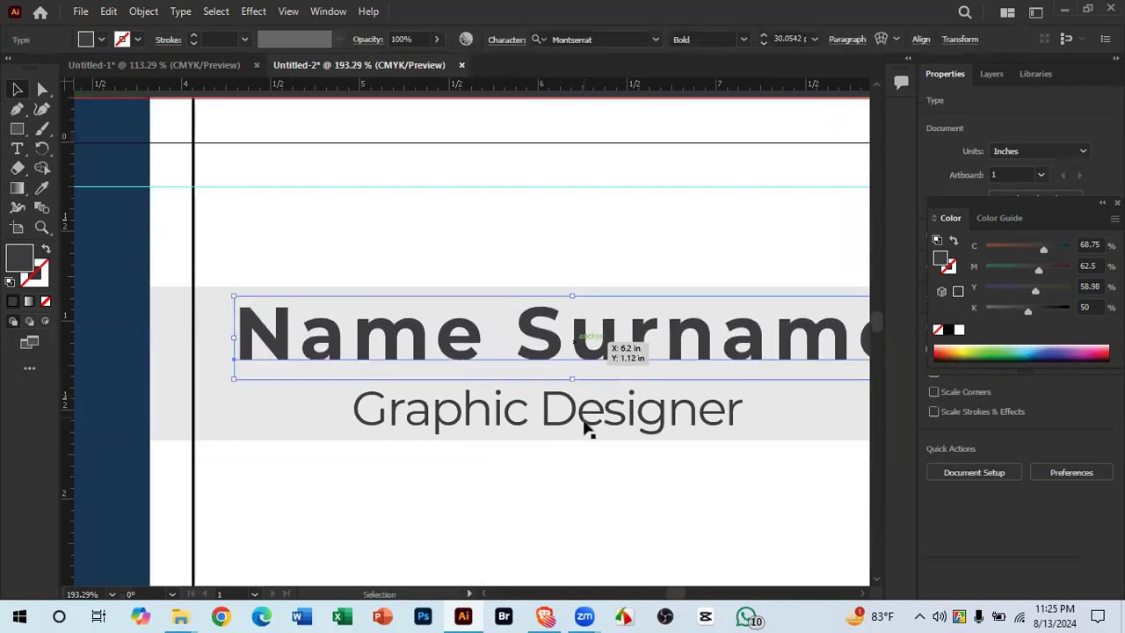
left_click(612, 485)
mouse_move(617, 411)
left_mouse_down()
mouse_move(632, 409)
mouse_move(623, 395)
left_mouse_up()
Step: Align the name and job title by their horizontal centres and position the pair against the right margin guide
left_click(610, 347)
left_click(610, 393, "shift")
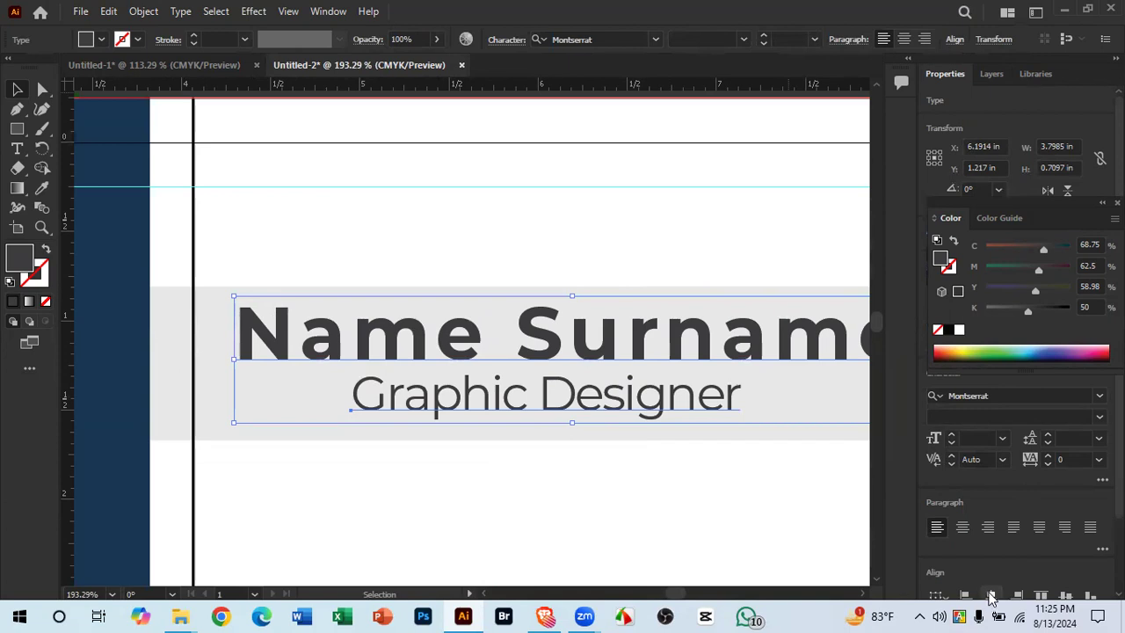
left_click(991, 597)
left_click_drag(783, 522, 650, 465)
left_click_drag(736, 436, 655, 427)
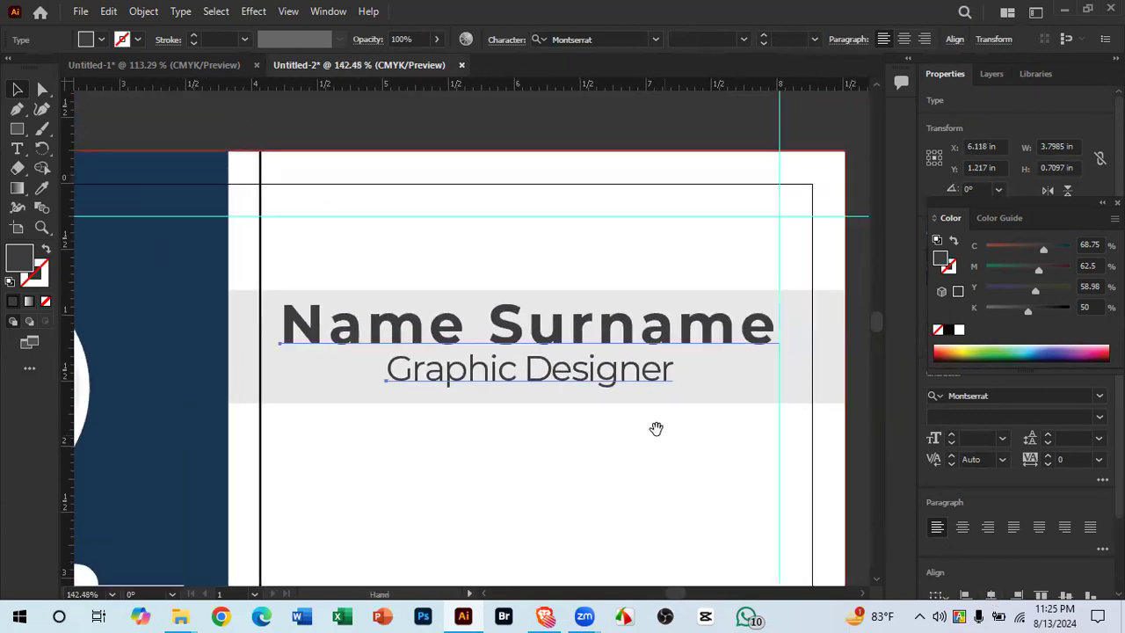
left_click(666, 472)
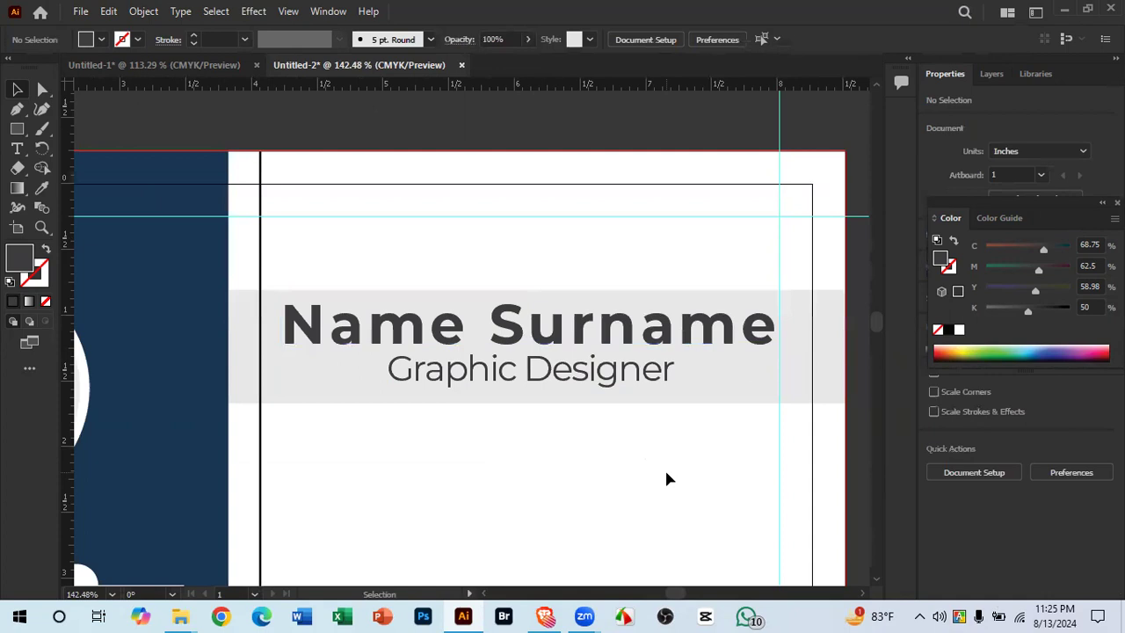
Step: Check the grey banner rectangle and compare the name block with its counterpart in Untitled-1
left_click(645, 296)
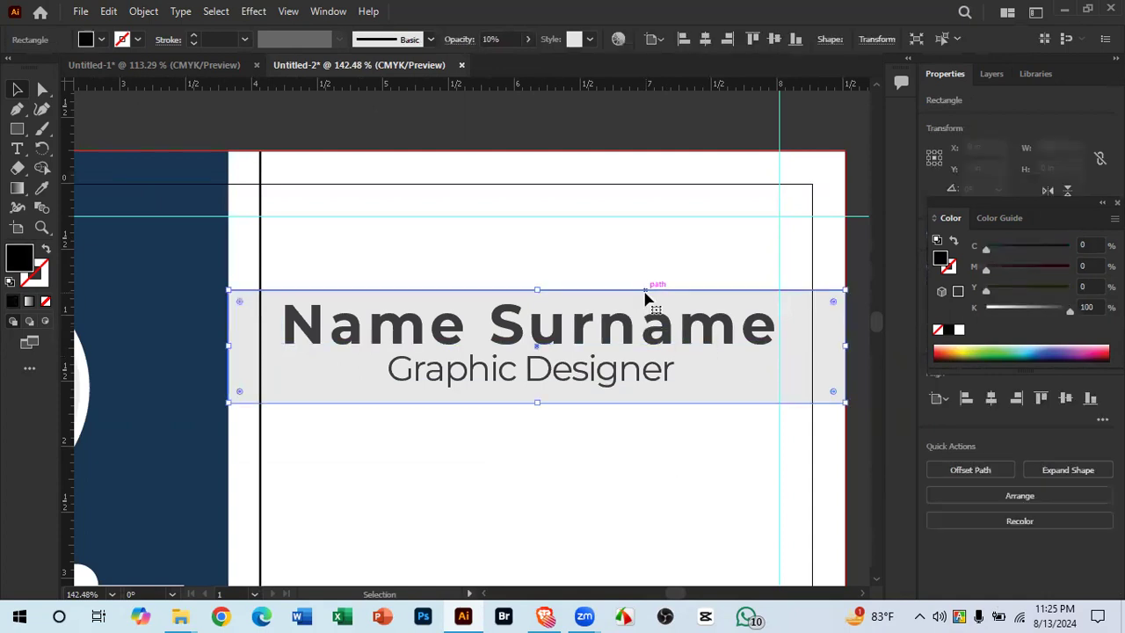
left_click(663, 233)
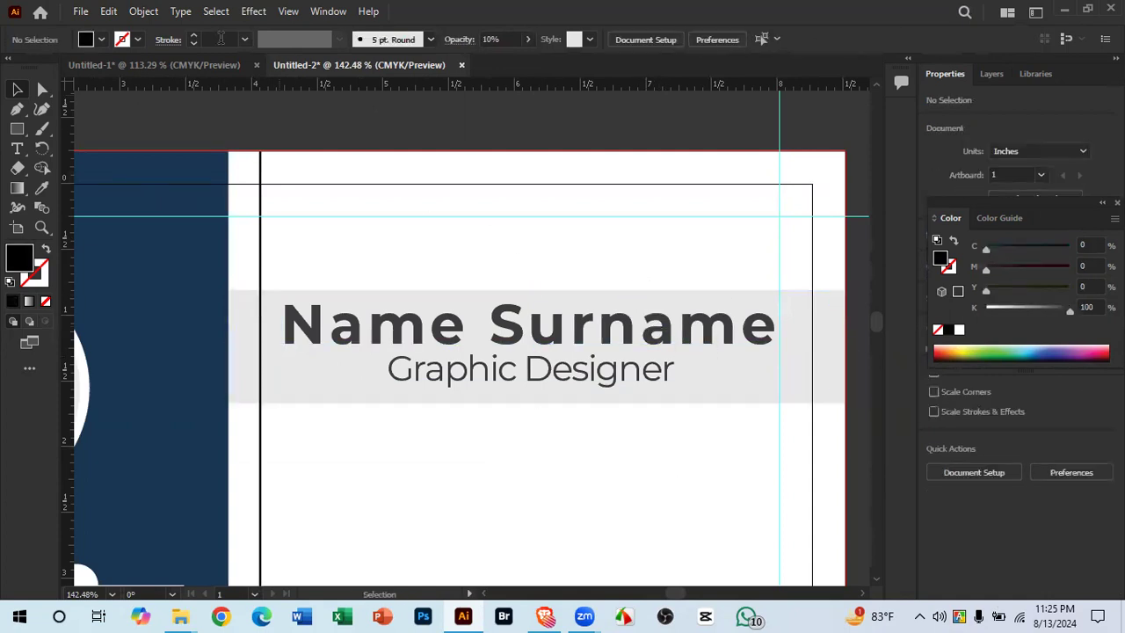
left_click(152, 66)
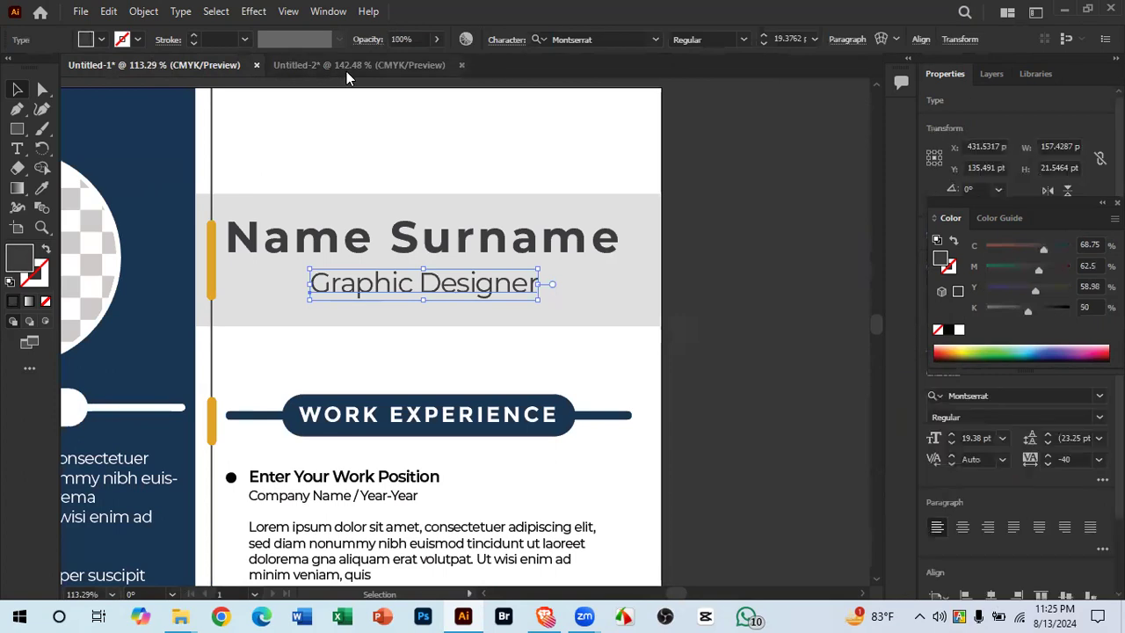
left_click(346, 71)
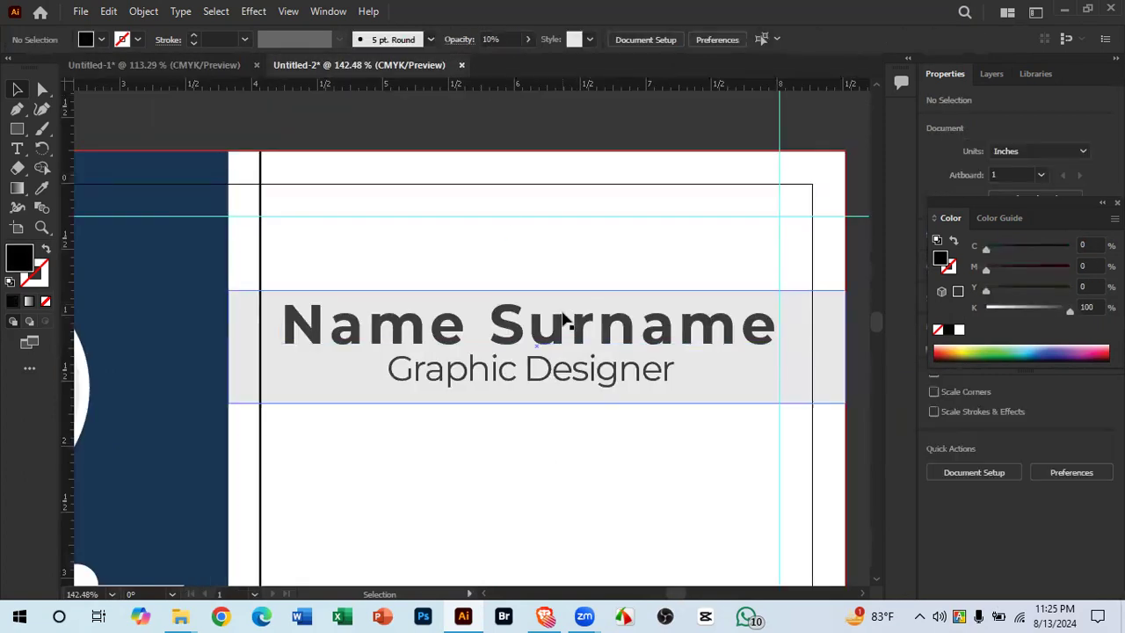
Step: Move the name and job title together slightly down and right to balance them within the grey banner
scroll(618, 377, "up", 1)
left_click(627, 379)
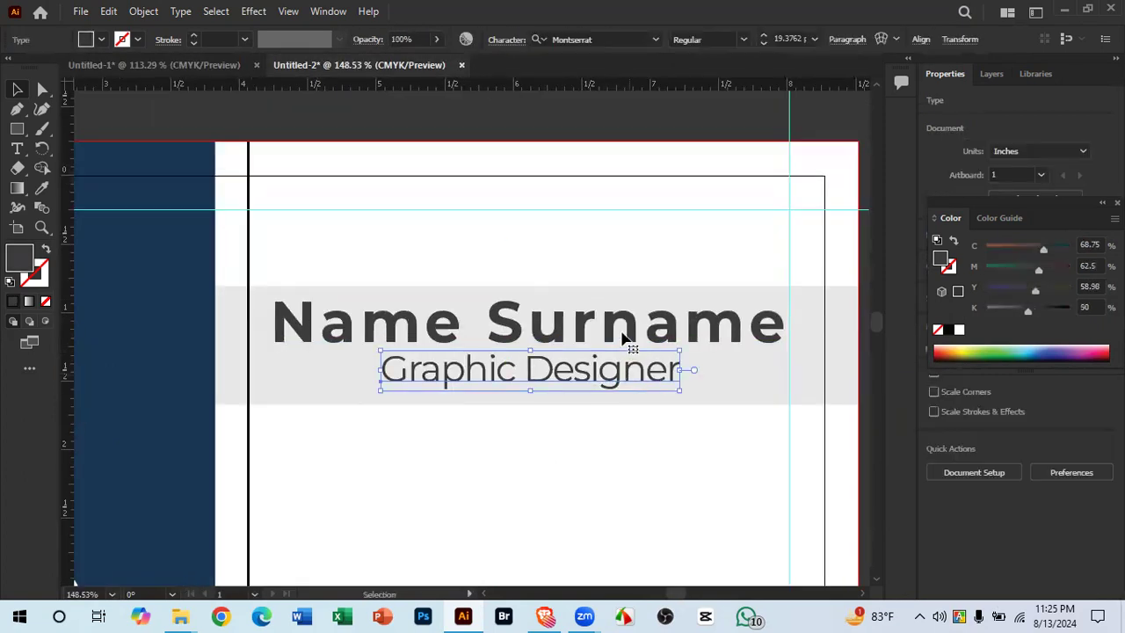
left_click(581, 331, "shift")
scroll(581, 331, "up", 2)
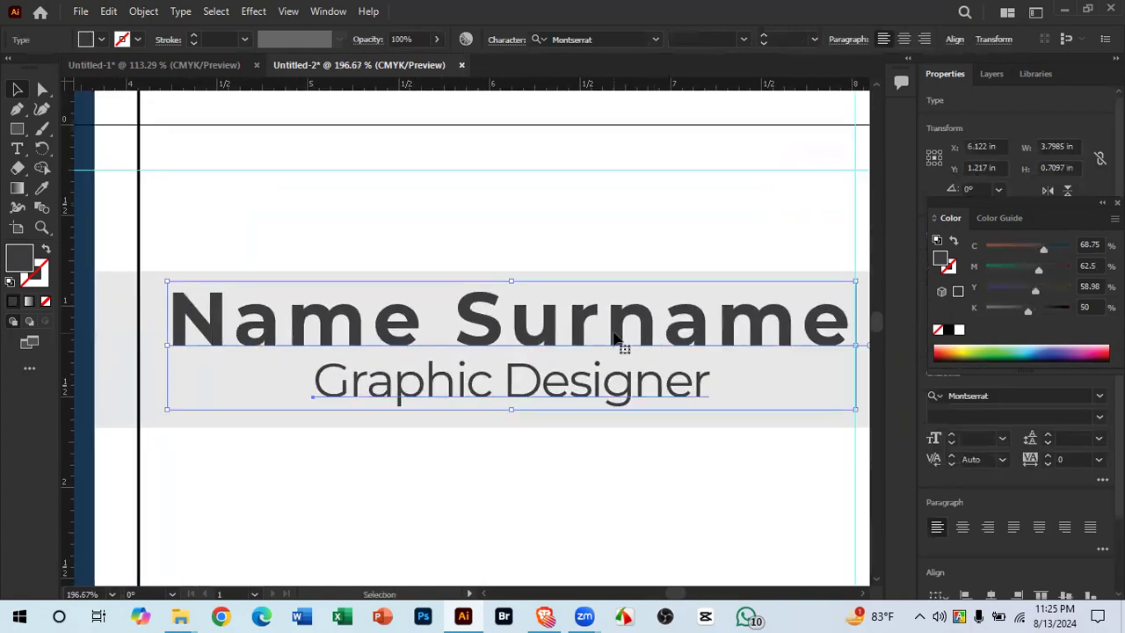
left_click_drag(614, 337, 618, 344)
left_click(679, 446)
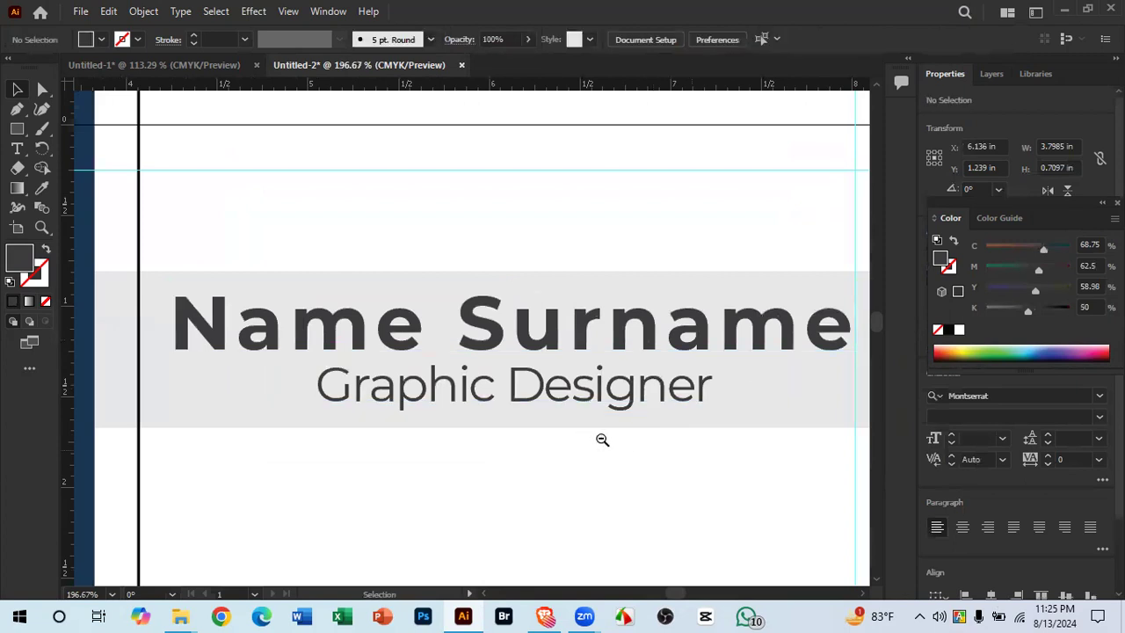
scroll(601, 439, "down", 3)
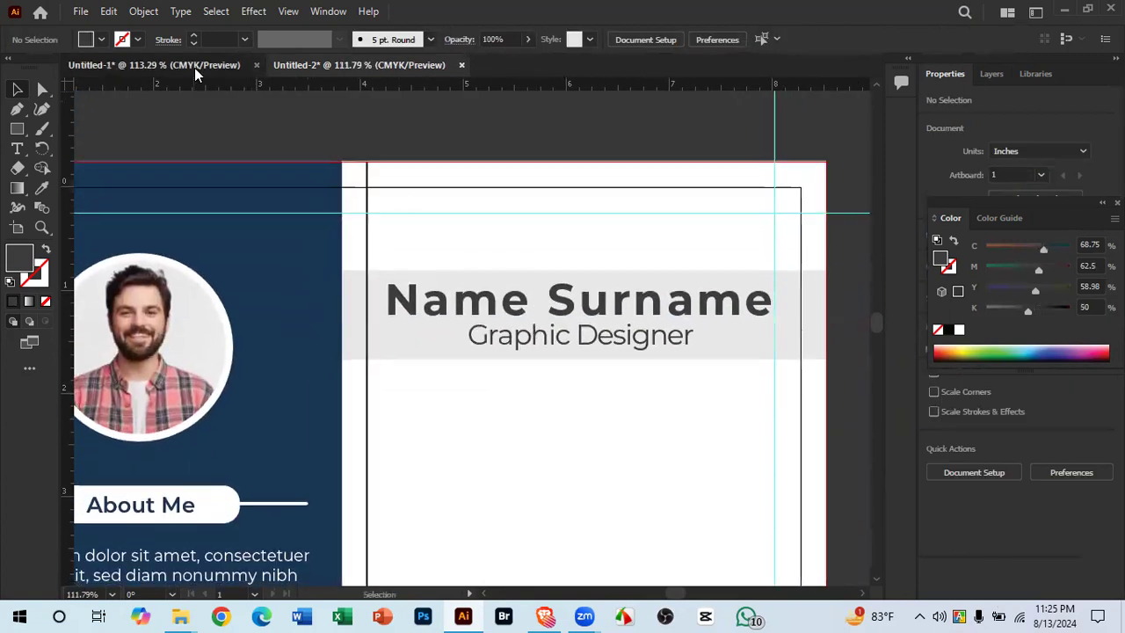
Step: Examine the yellow rounded bar on the vertical line beside the name in Untitled-1, and return to Untitled-2
left_click(194, 69)
left_click_drag(203, 265, 768, 357)
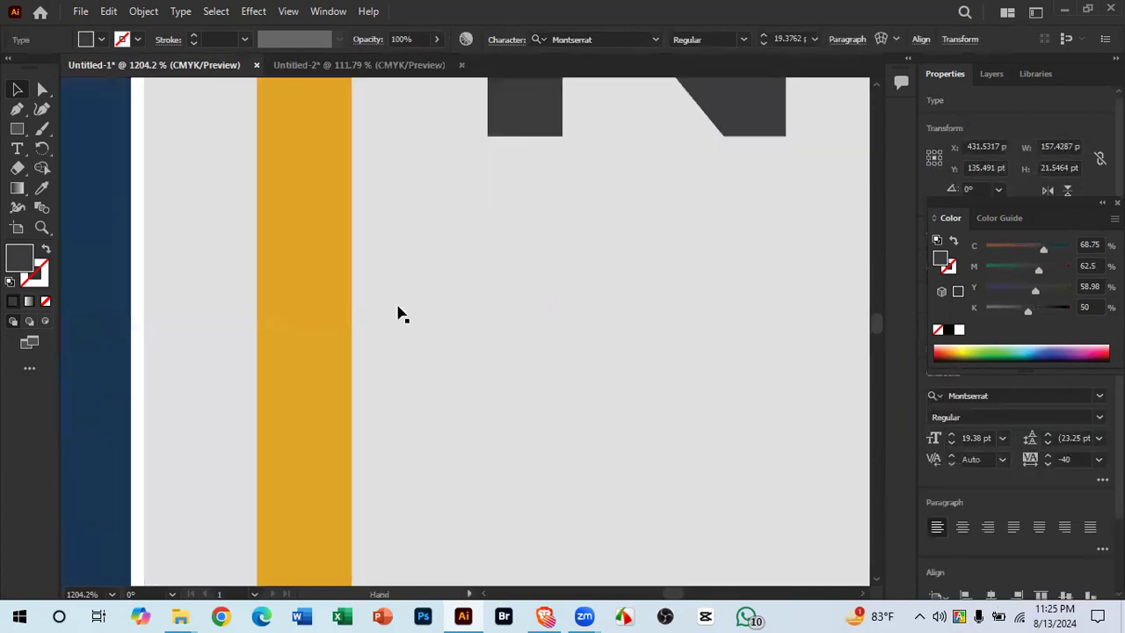
left_click(344, 268)
left_click_drag(475, 282, 427, 313)
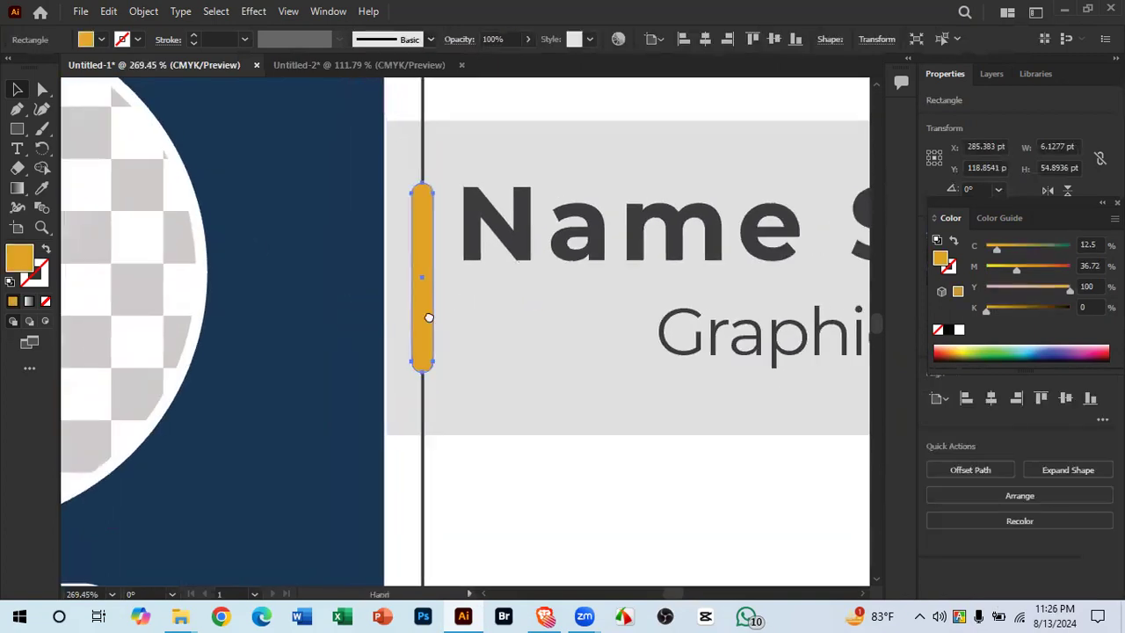
left_click(337, 65)
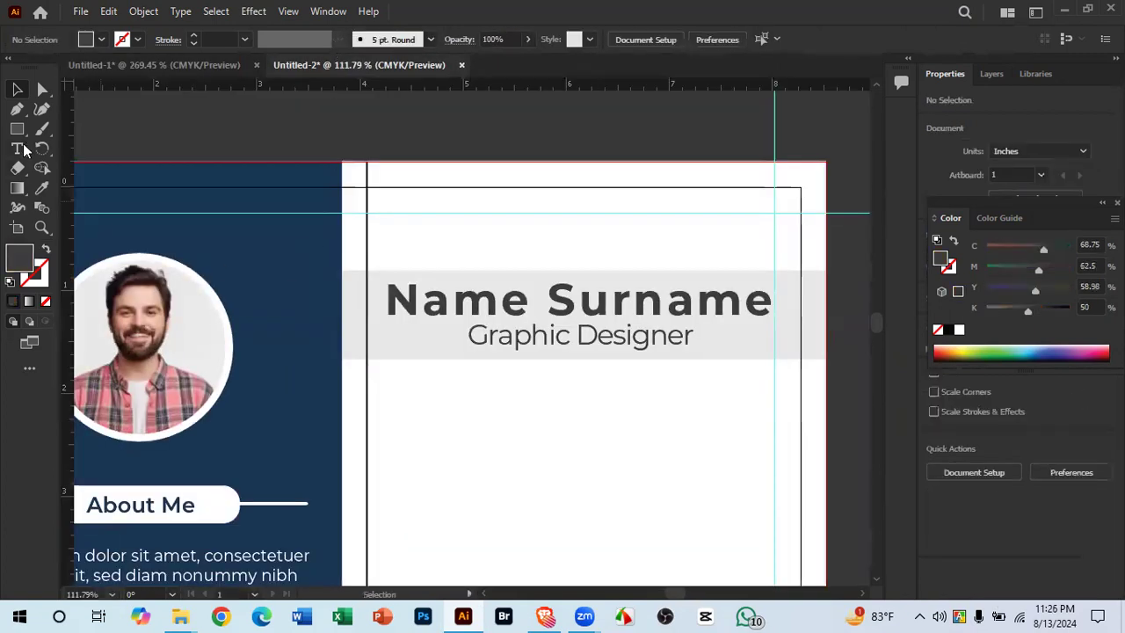
Step: Sample the yellow swatch and draw a rectangle about 0.13 in by 0.54 in over the vertical line beside the name
left_click_drag(489, 357, 337, 323)
left_click(42, 187)
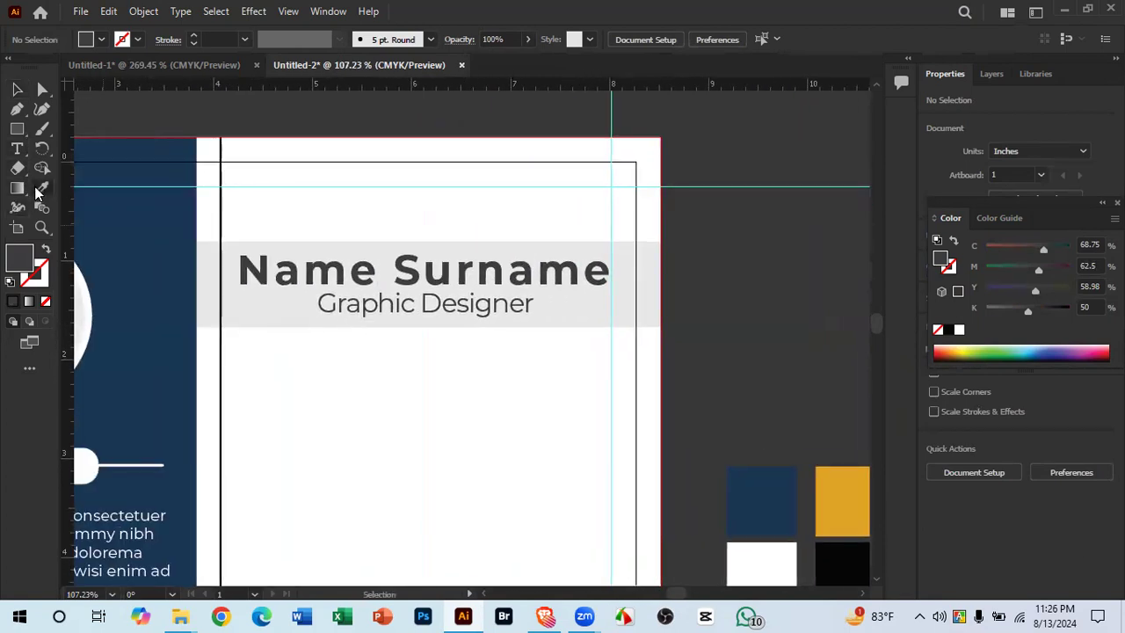
left_click(826, 482)
left_click(16, 90)
left_click(16, 133)
left_click_drag(361, 392, 587, 469)
left_click_drag(352, 202, 381, 332)
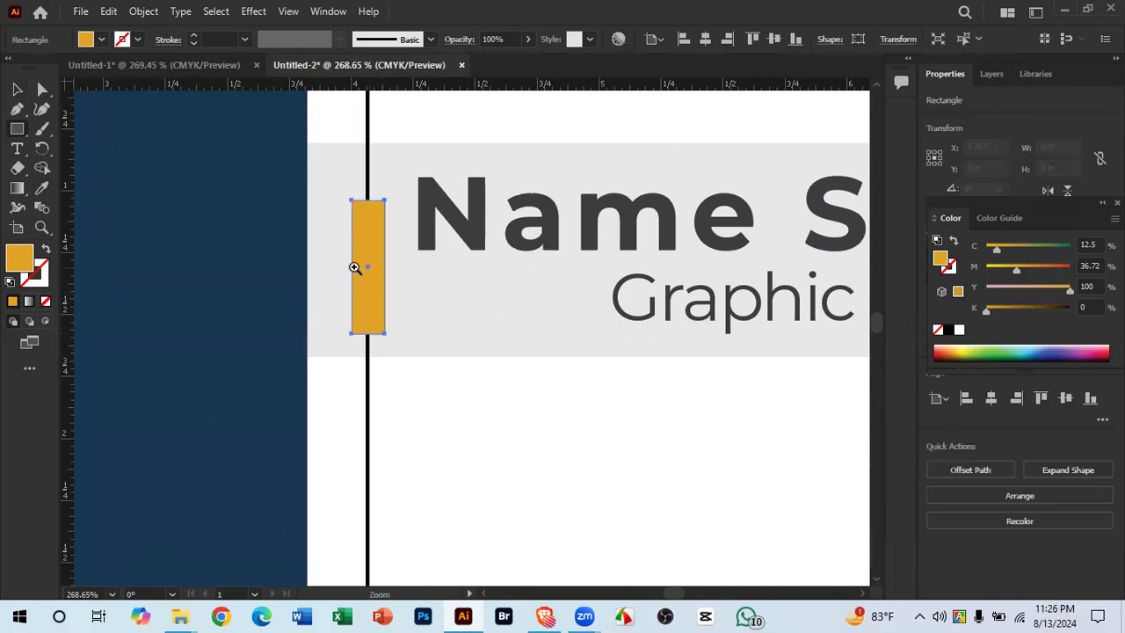
Step: Narrow the yellow rectangle to about 0.04 in wide and fully round its corners
scroll(355, 266, "up", 5)
left_click_drag(444, 265, 375, 266)
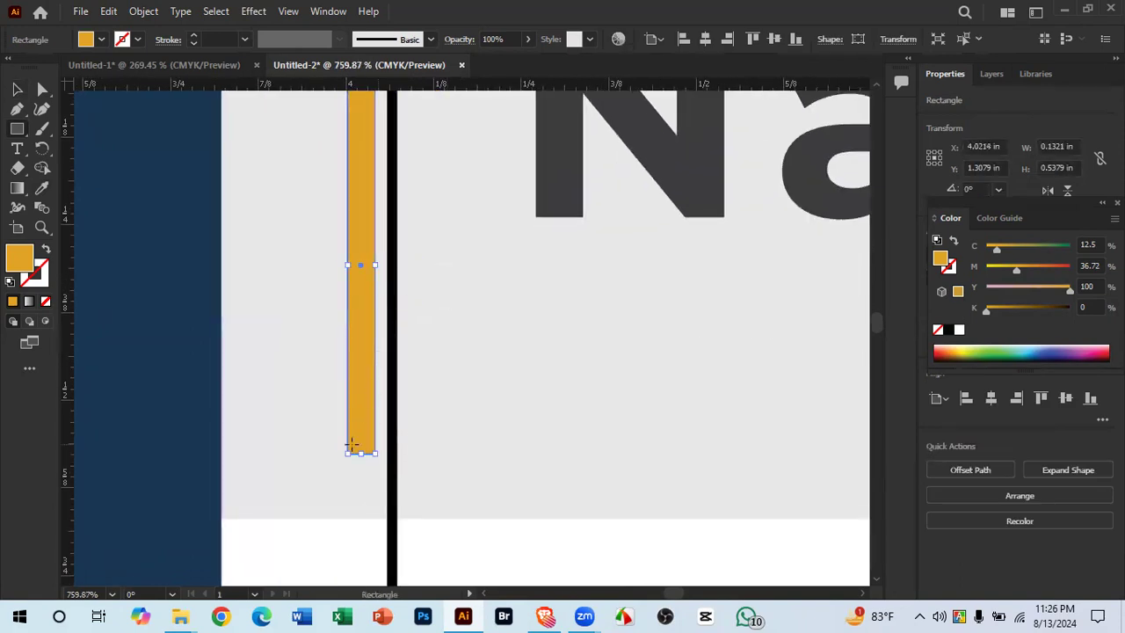
scroll(357, 321, "up", 4)
left_click_drag(433, 408, 438, 308)
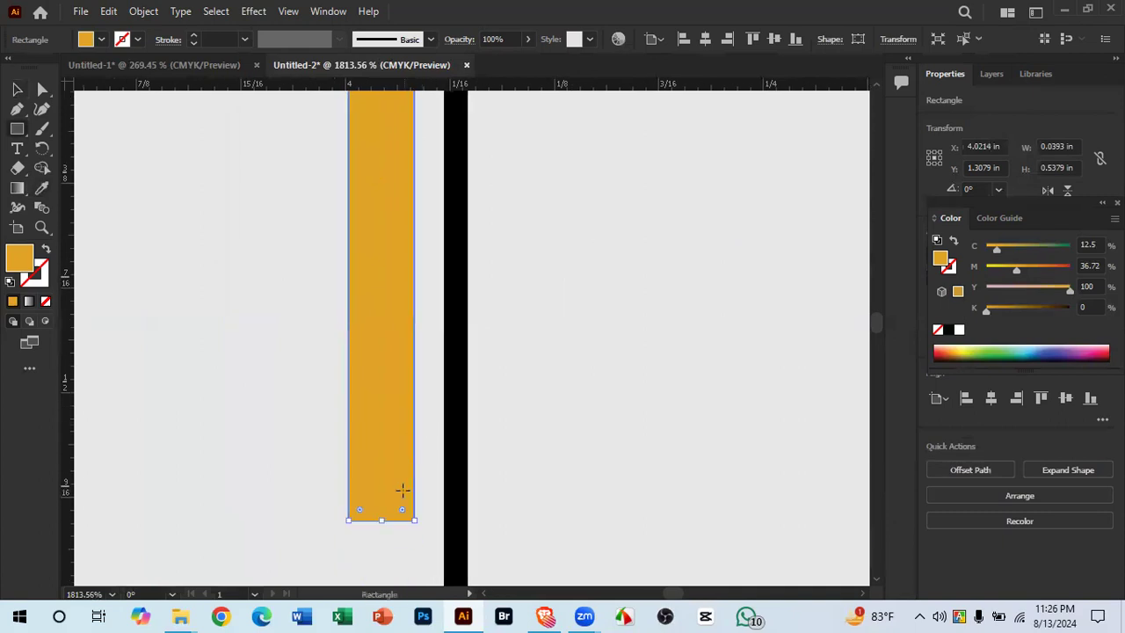
left_click_drag(403, 510, 396, 429)
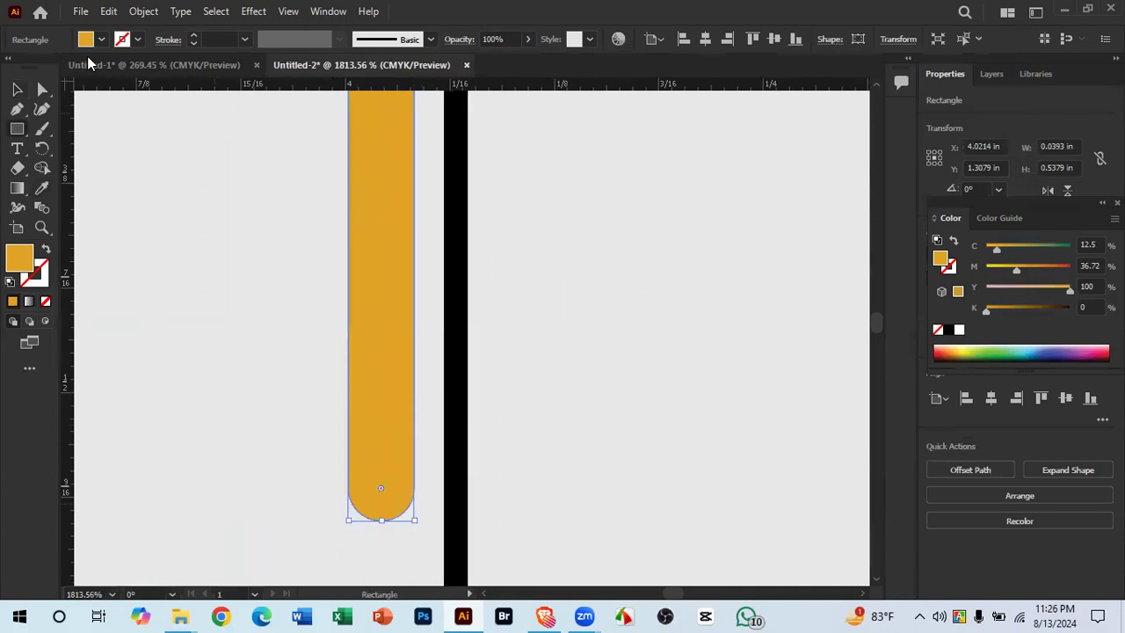
Step: Move the rounded yellow bar onto the vertical line, beside the name and job title
left_click(17, 89)
scroll(395, 293, "down", 6)
mouse_move(394, 294)
left_mouse_down()
mouse_move(334, 329)
mouse_move(416, 293)
left_mouse_up()
left_click(191, 259)
left_click_drag(434, 320, 239, 318)
left_click(296, 232)
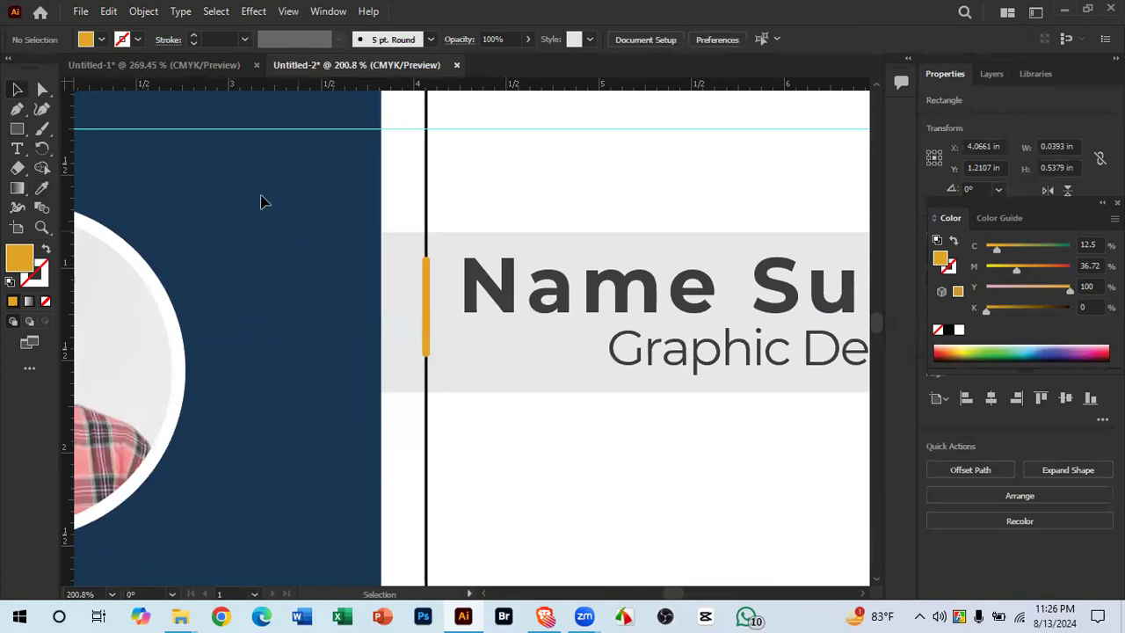
Step: Compare the bar with the yellow bar beside the name in Untitled-1, and return to Untitled-2
left_click(163, 65)
left_click(383, 283)
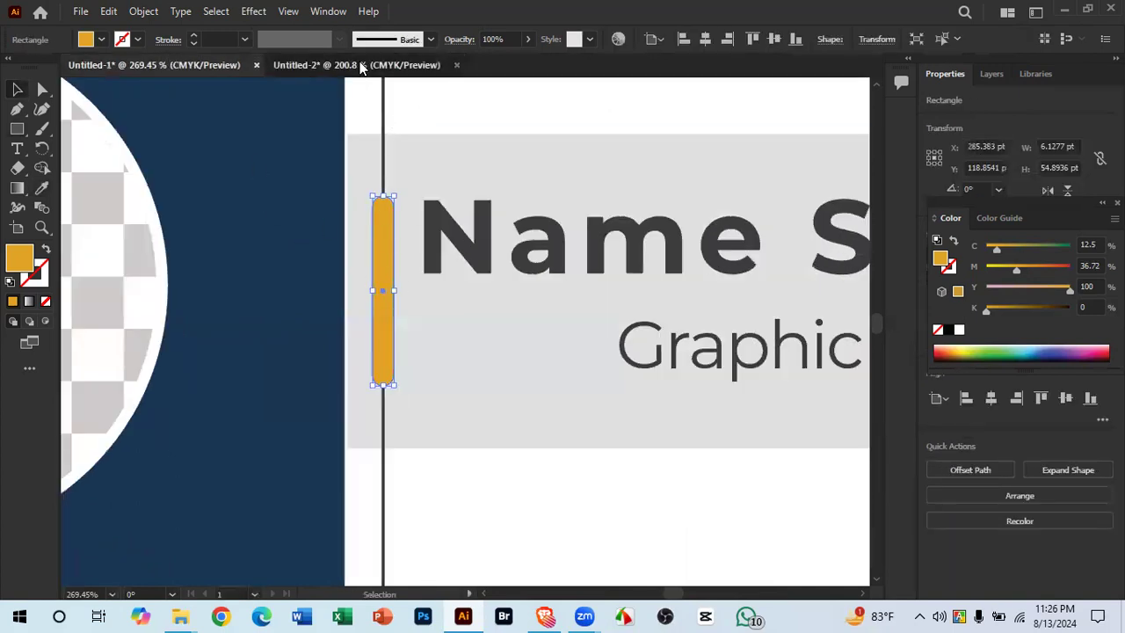
left_click(360, 69)
Step: Widen the yellow bar to about 0.06 in and reposition it over the vertical line within the grey banner
left_click_drag(466, 306, 613, 345)
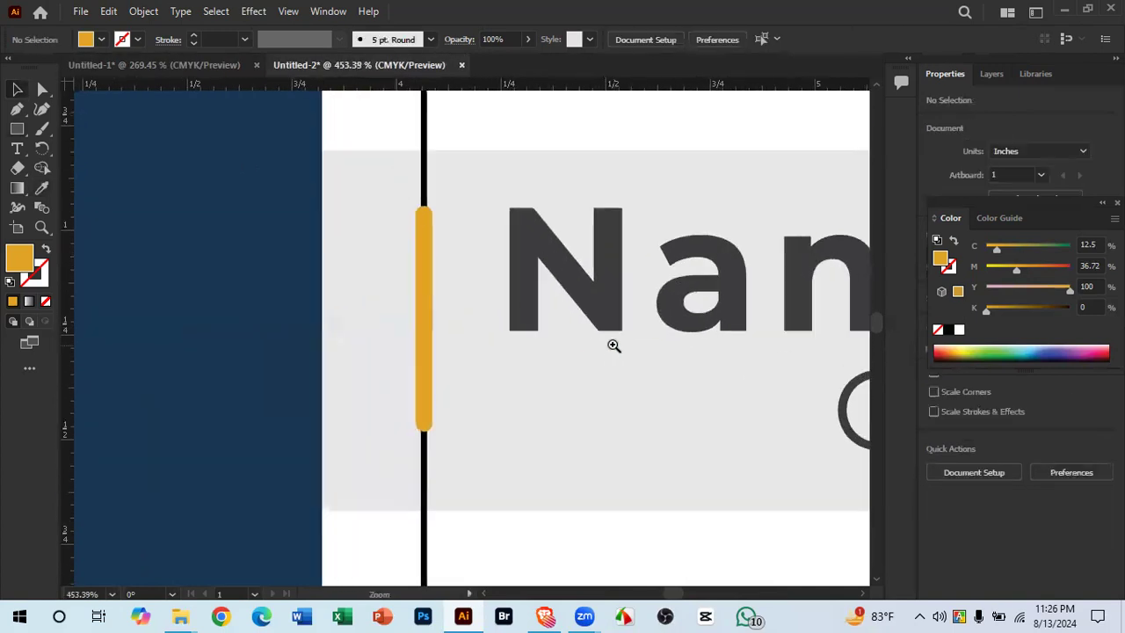
left_click(425, 309)
left_click_drag(427, 317, 475, 345)
left_click_drag(492, 415, 484, 442)
left_click_drag(477, 192, 598, 299)
left_click_drag(519, 379, 415, 334)
left_click_drag(474, 384, 441, 191)
left_click_drag(457, 285, 447, 286)
left_click_drag(484, 288, 481, 349)
left_click_drag(517, 349, 478, 365)
left_click_drag(567, 398, 495, 354)
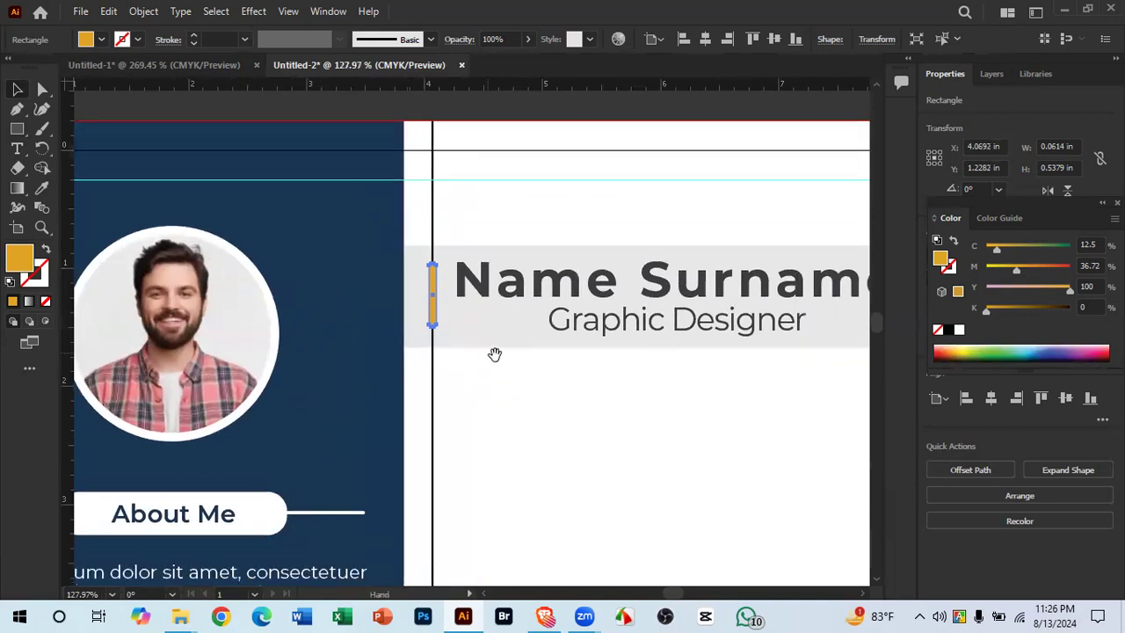
left_click(588, 405)
left_click_drag(592, 405, 569, 345)
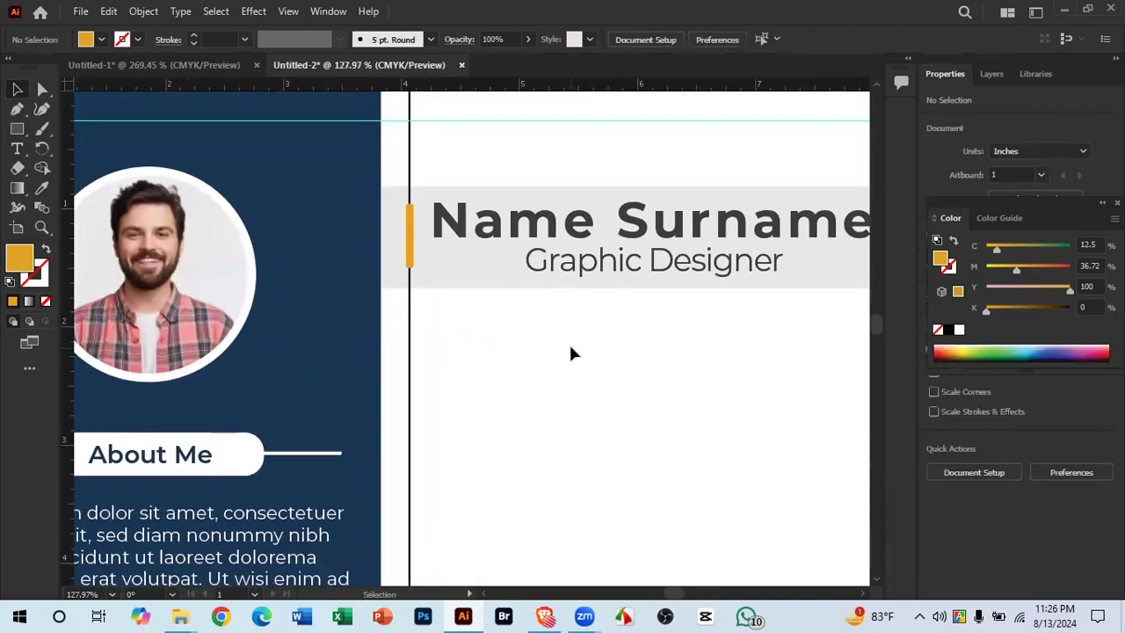
Step: Examine the Work Experience section below the name banner in Untitled-1, and return to Untitled-2
left_click(213, 60)
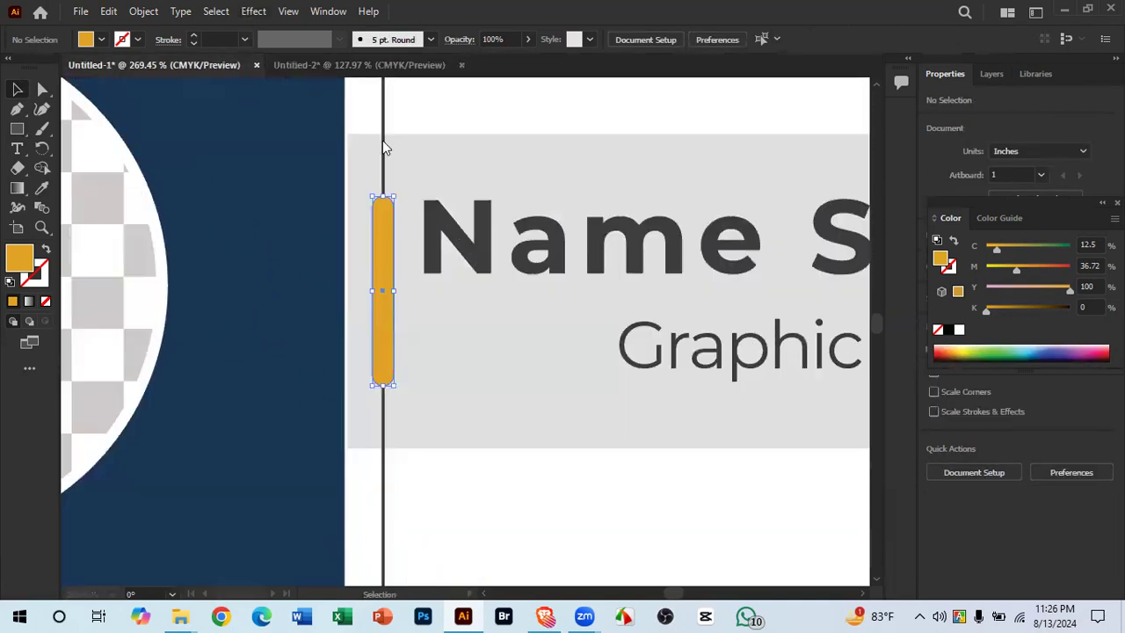
left_click_drag(460, 285, 414, 257)
left_click_drag(622, 389, 447, 234)
left_click_drag(494, 292, 499, 316)
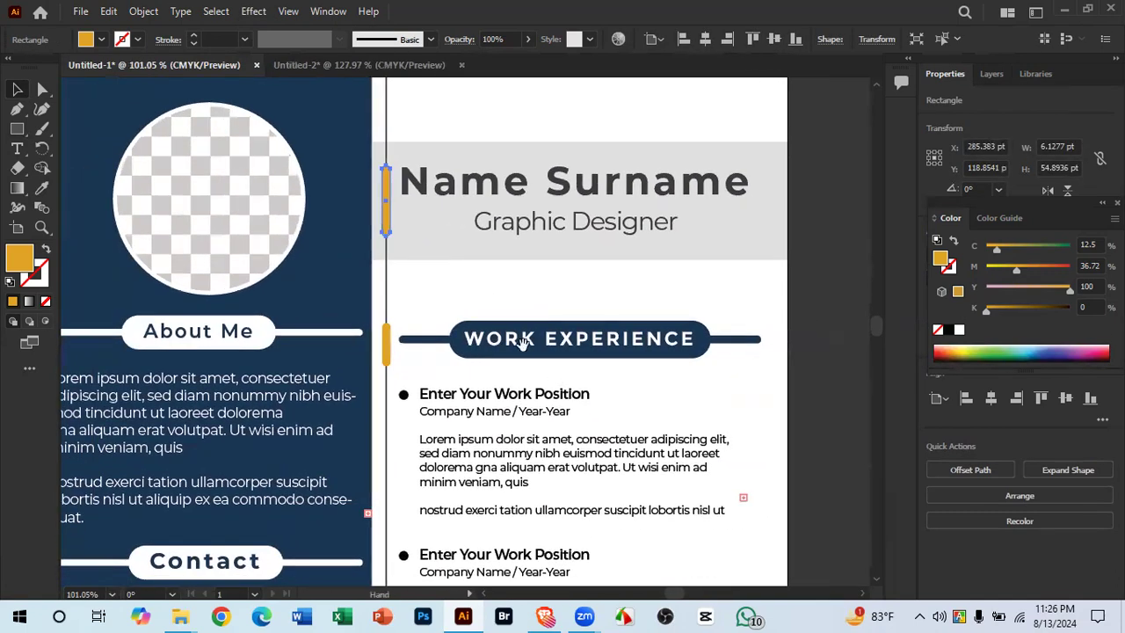
left_click(323, 61)
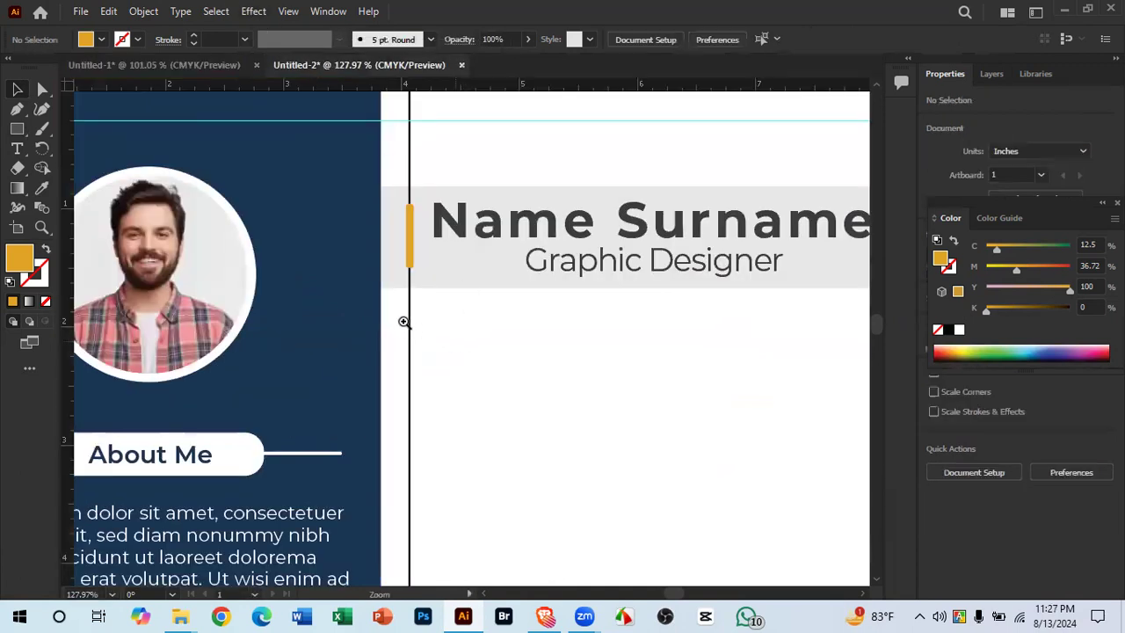
left_click_drag(473, 378, 407, 351)
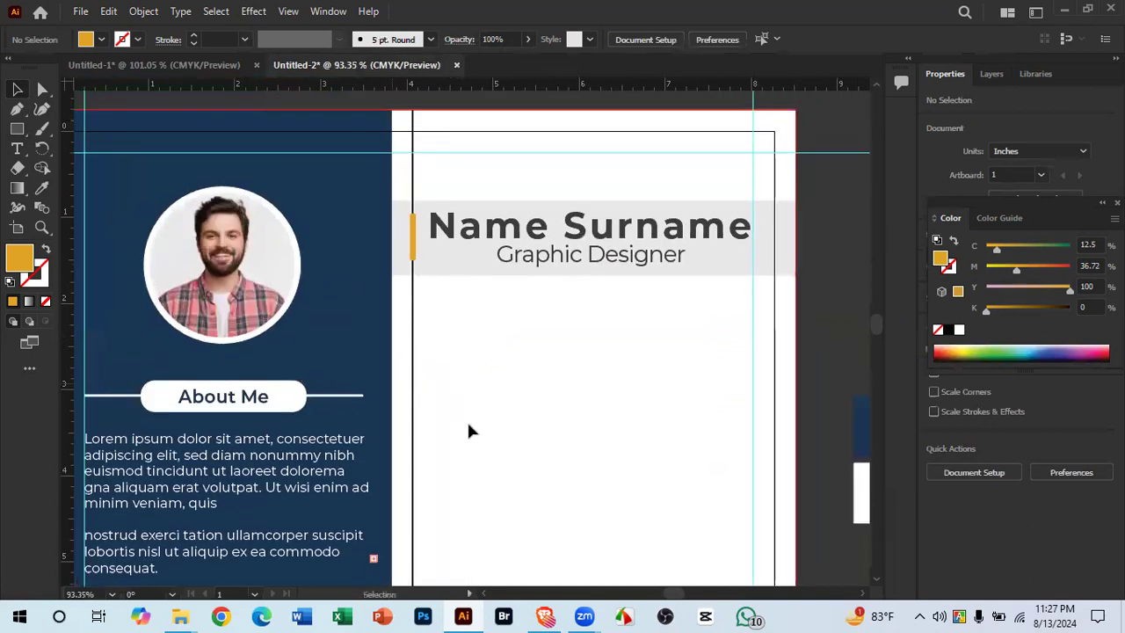
Step: Switch to the Brave browser and open indeed.com in a new tab
left_click(546, 616)
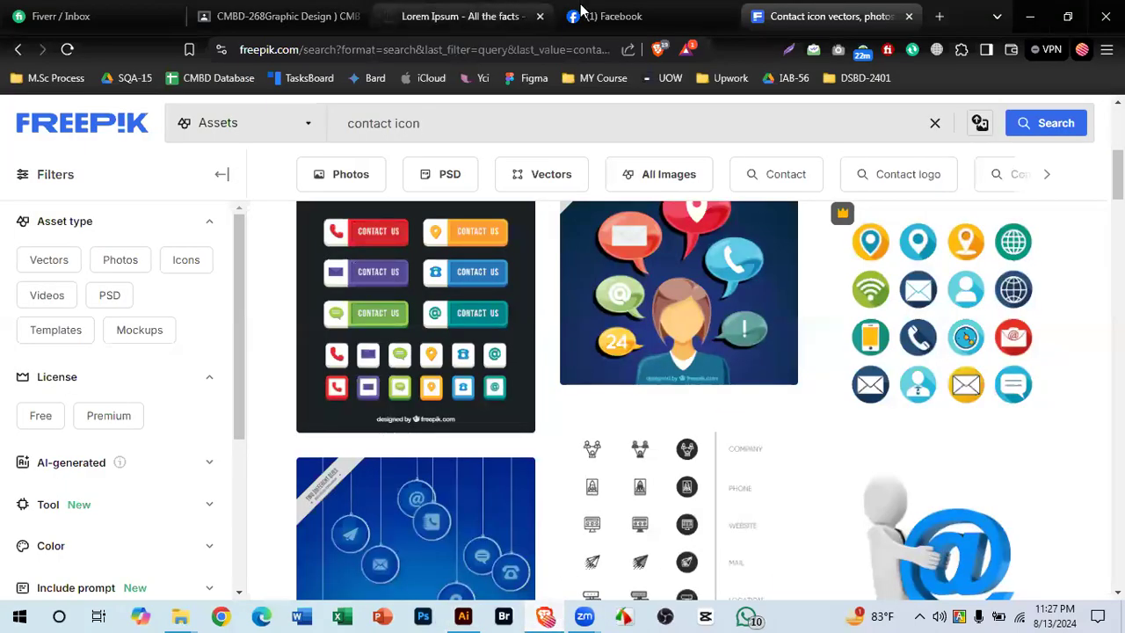
left_click(940, 16)
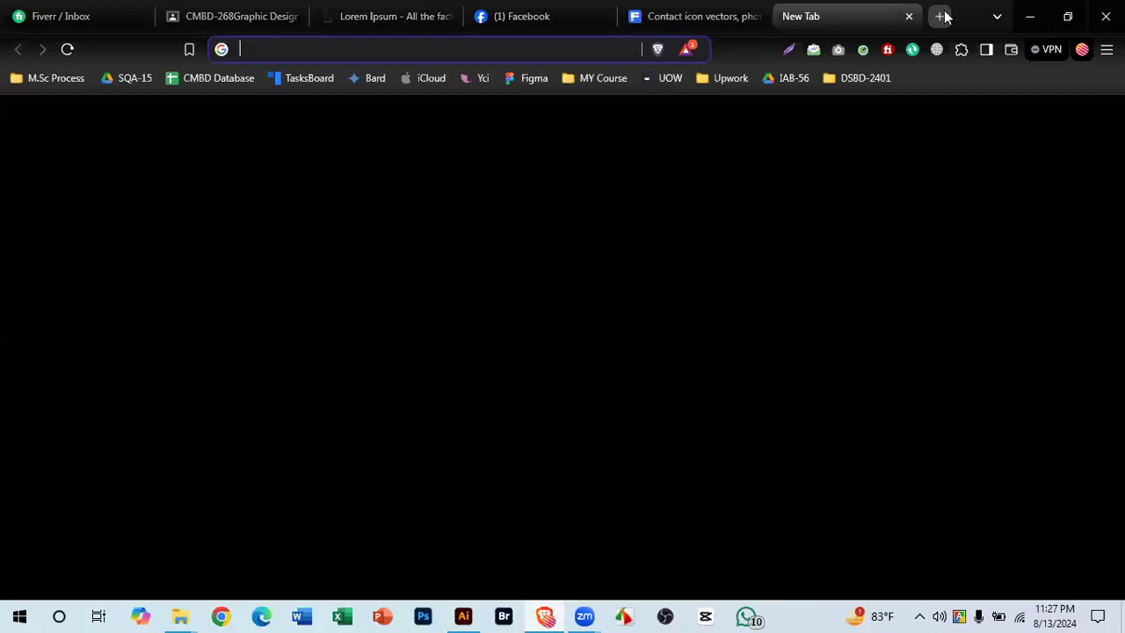
type("inde")
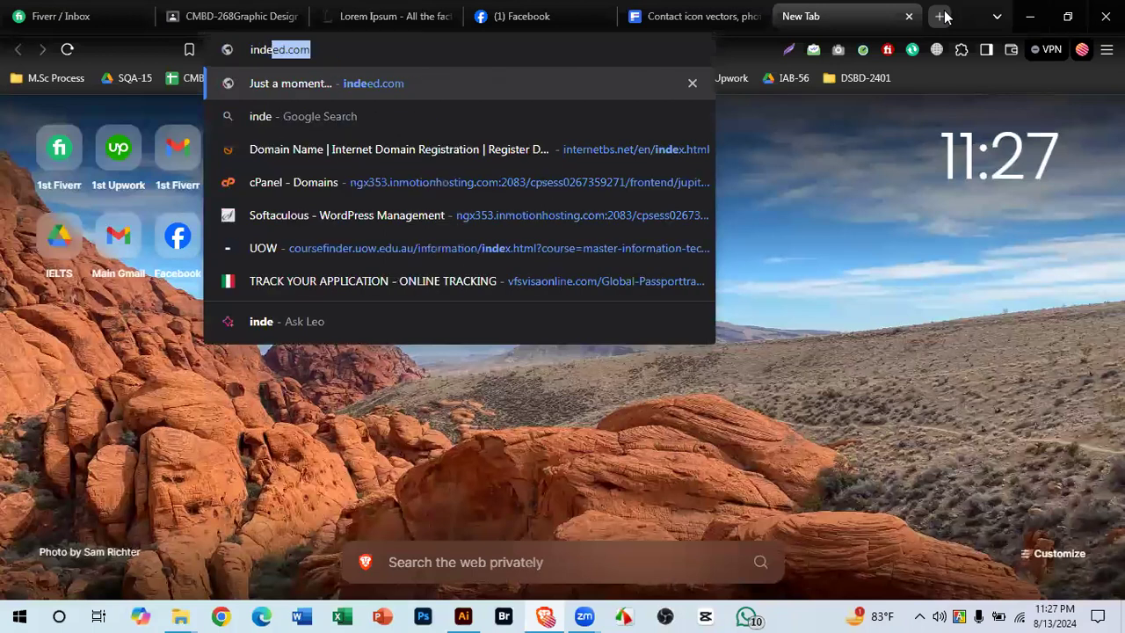
key("Return")
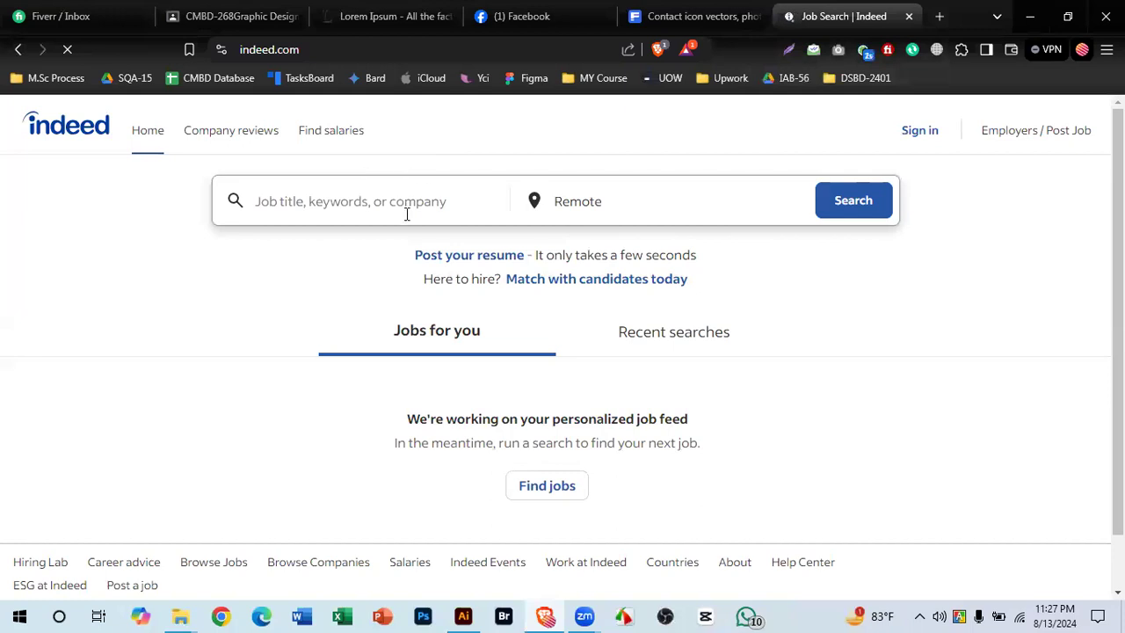
Step: Search Indeed for "graphic designer" jobs with the location Remote
left_click(406, 213)
type("g")
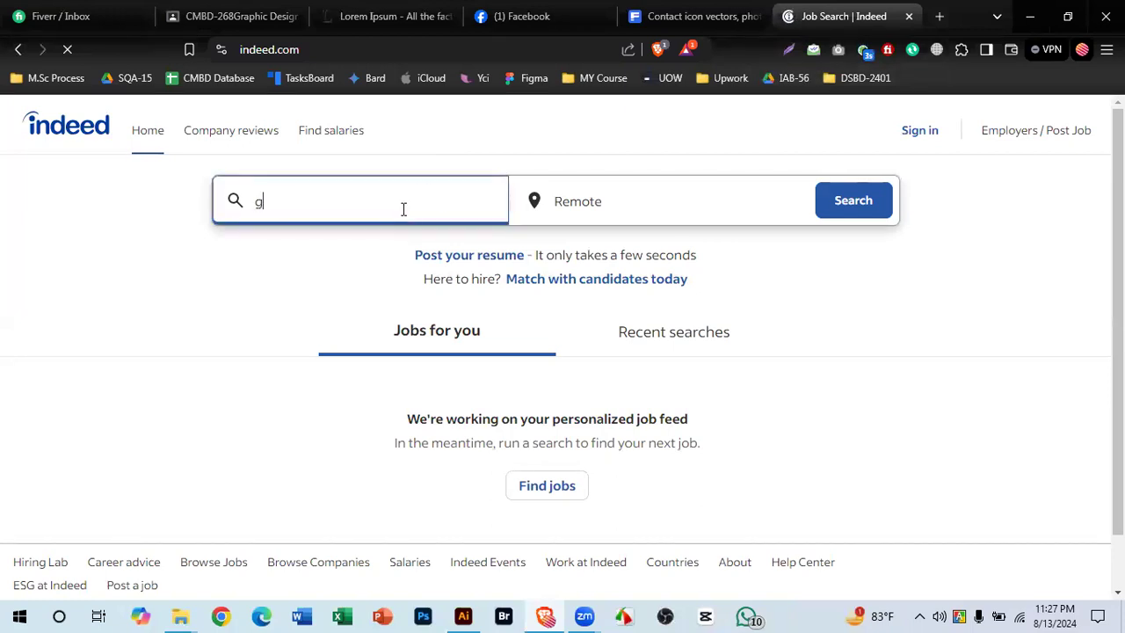
type("raphic design e")
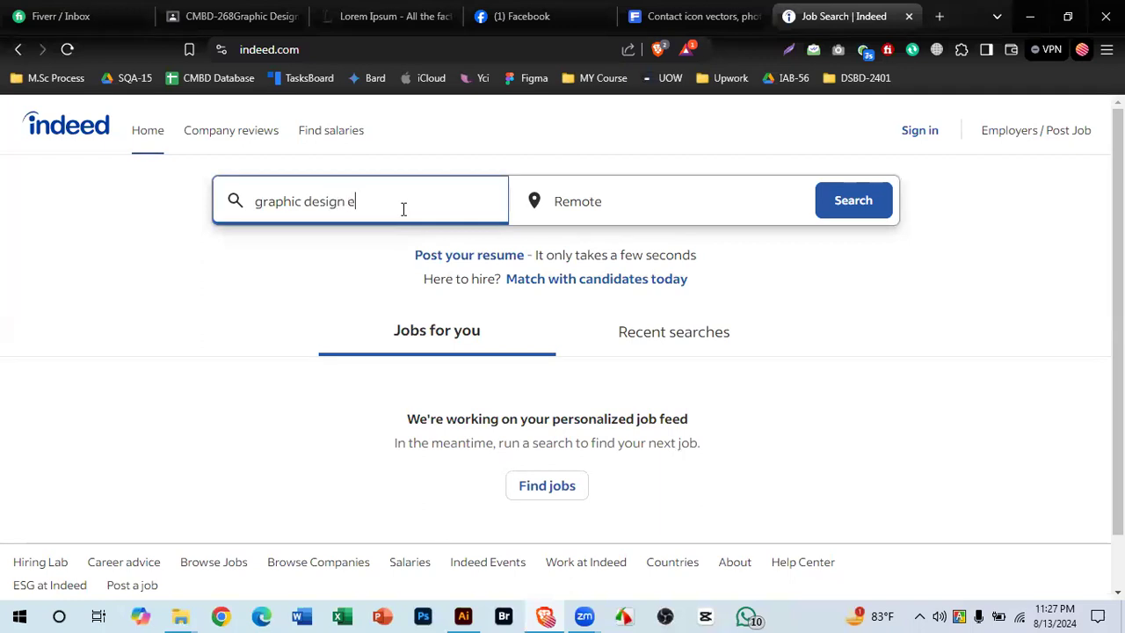
key("ctrl+a")
key("BackSpace")
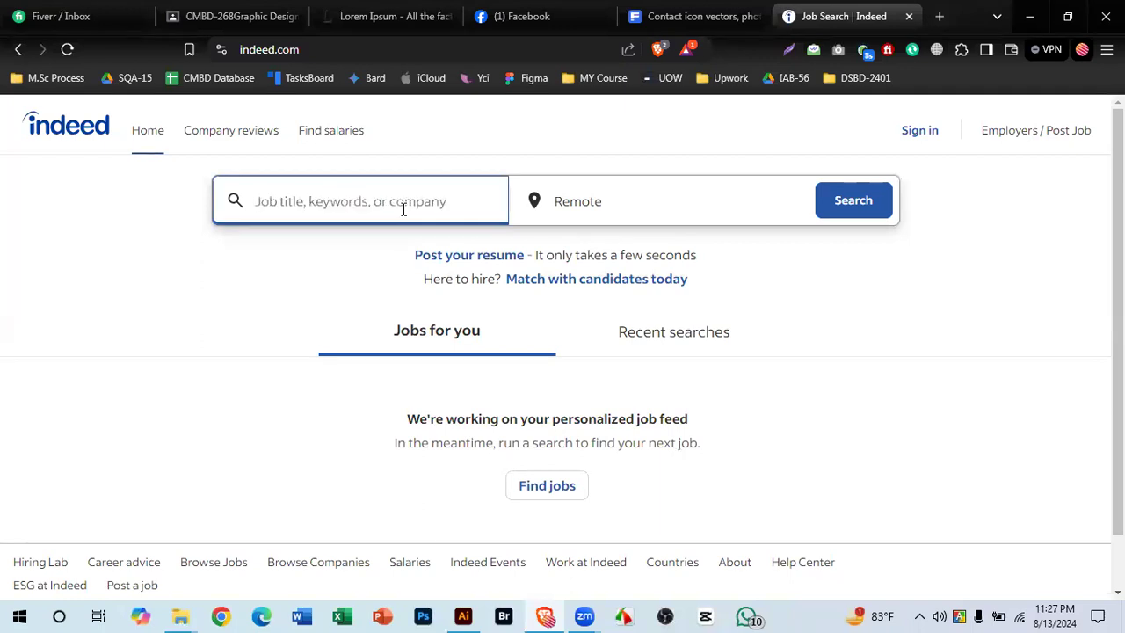
type("graphic")
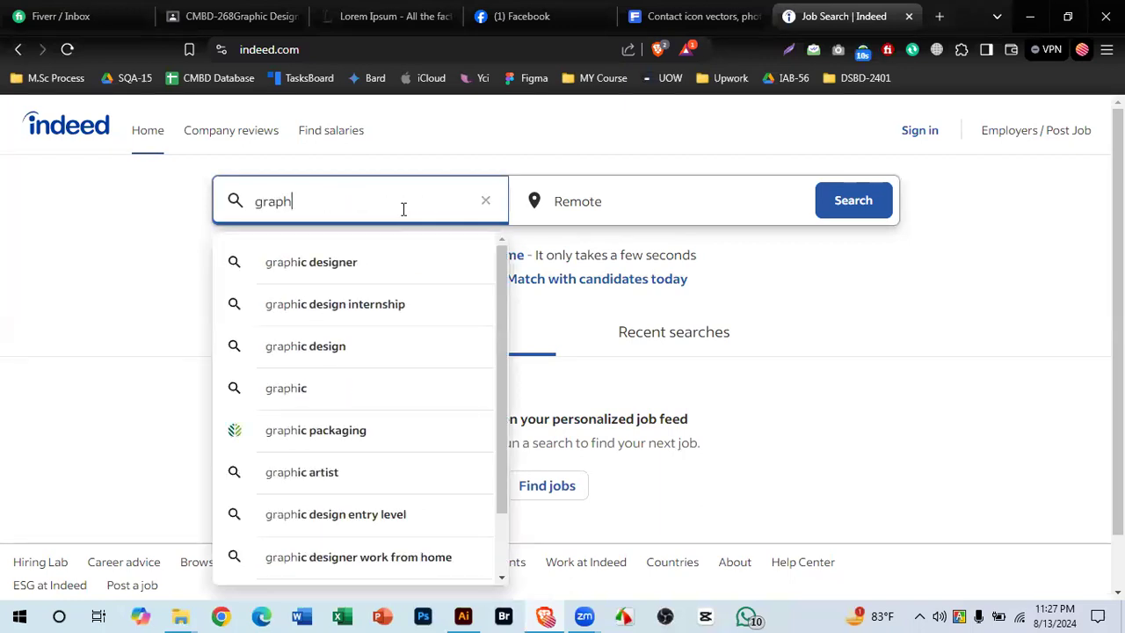
left_click(369, 261)
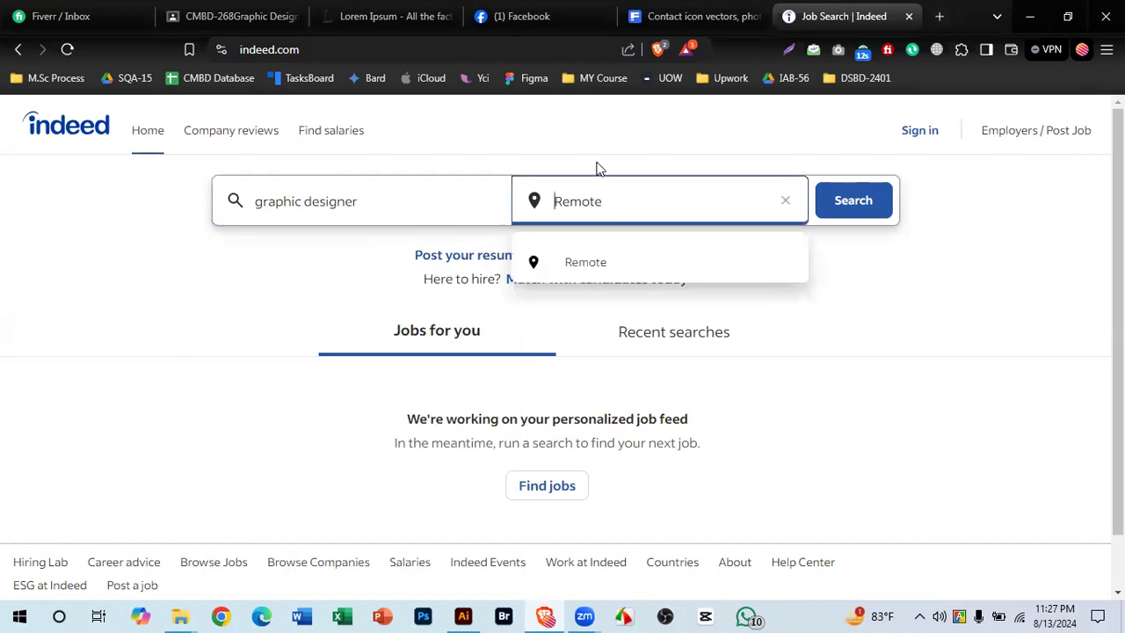
left_click(839, 211)
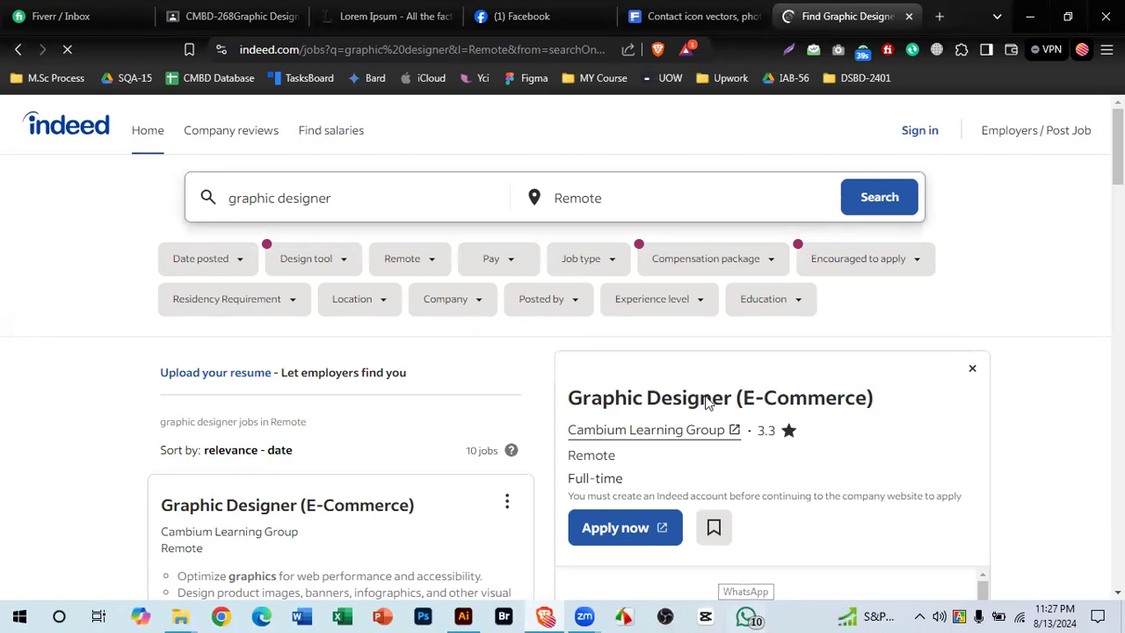
Step: Look through the graphic designer job listings and open the Senior Graphic Designer posting from Digi-Key Corporation
scroll(550, 254, "down", 3)
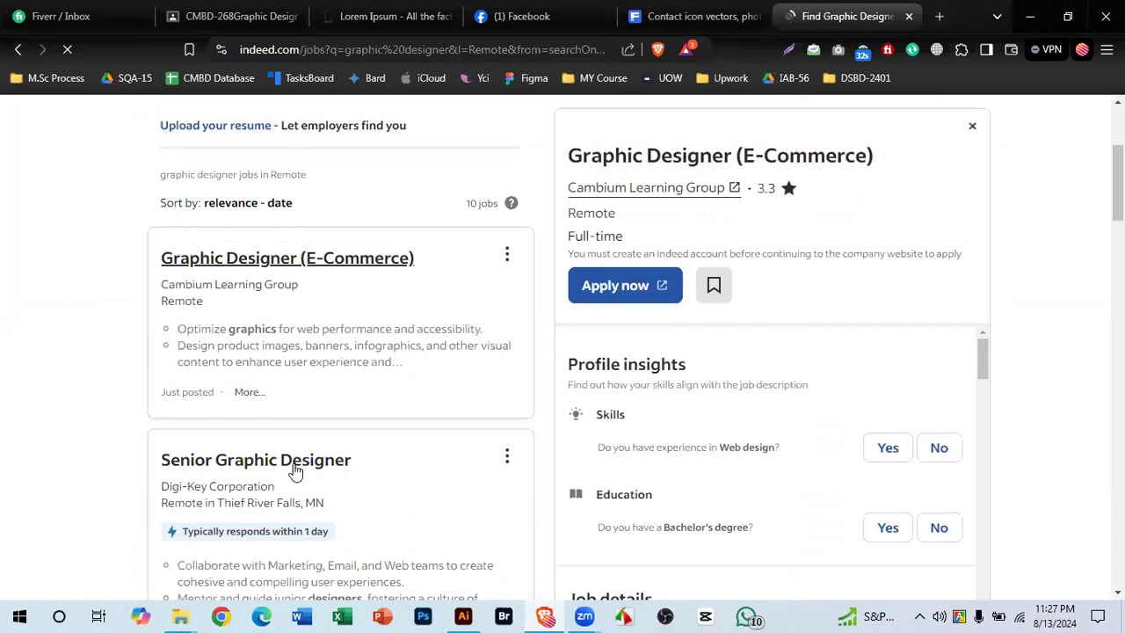
scroll(529, 385, "down", 2)
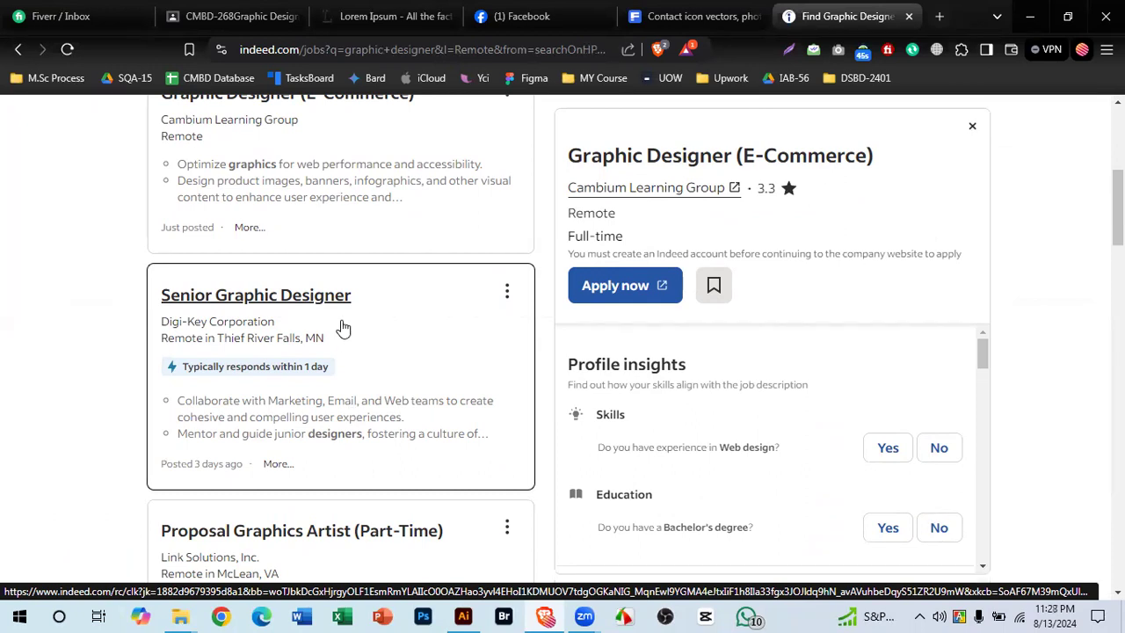
scroll(351, 330, "down", 3)
scroll(615, 263, "up", 5)
left_click(694, 16)
left_click(863, 15)
left_click(303, 390)
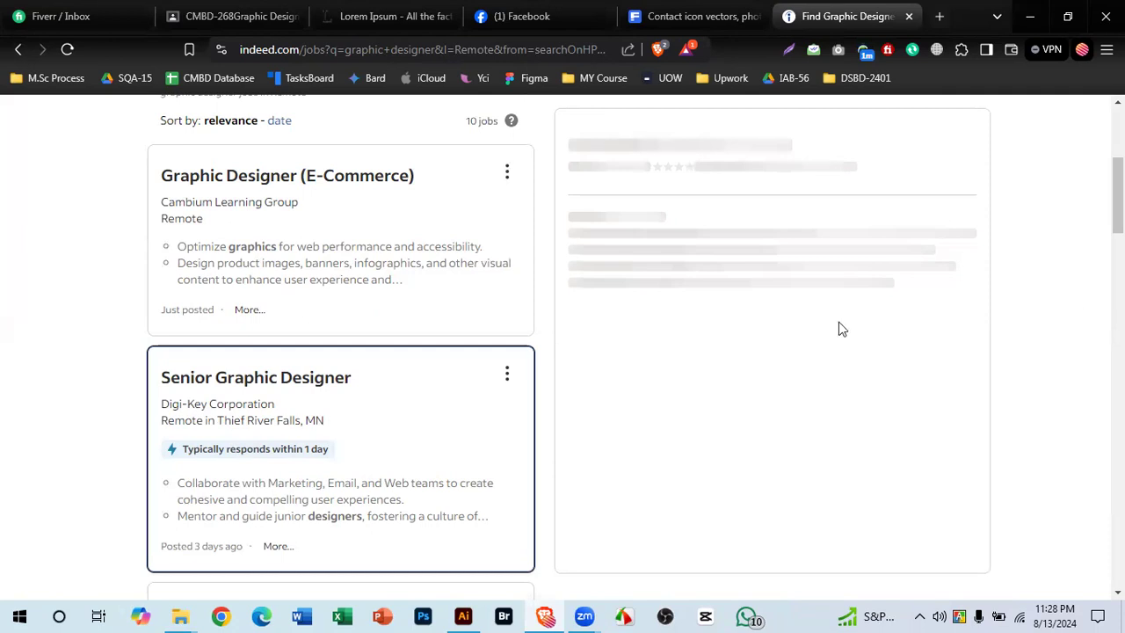
scroll(838, 327, "up", 4)
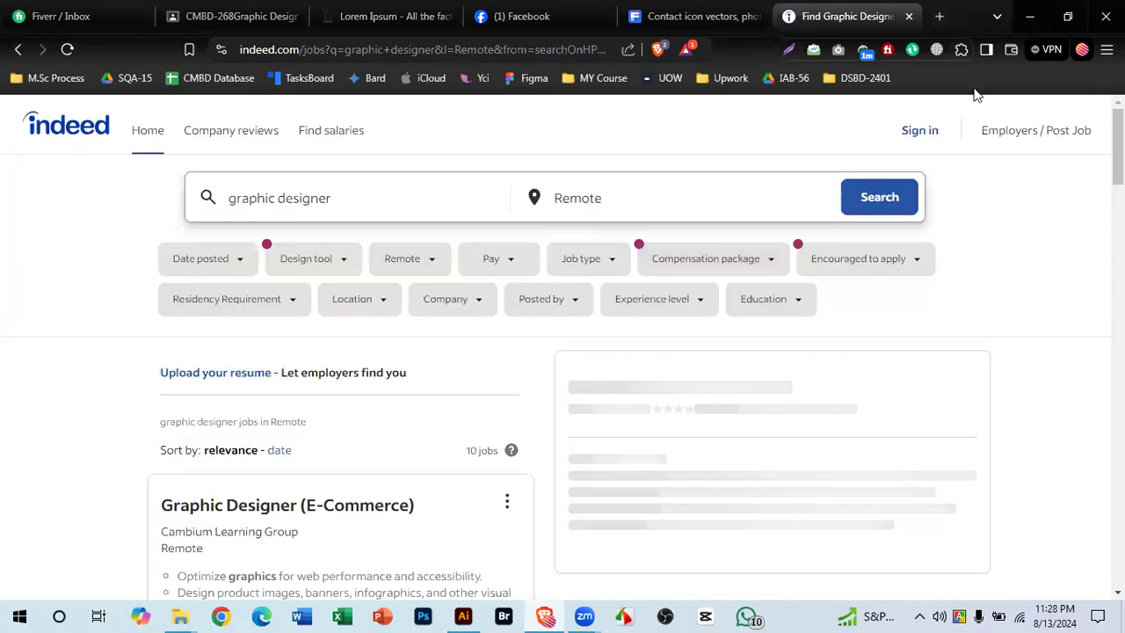
scroll(796, 305, "down", 5)
scroll(691, 337, "up", 5)
scroll(404, 326, "down", 3)
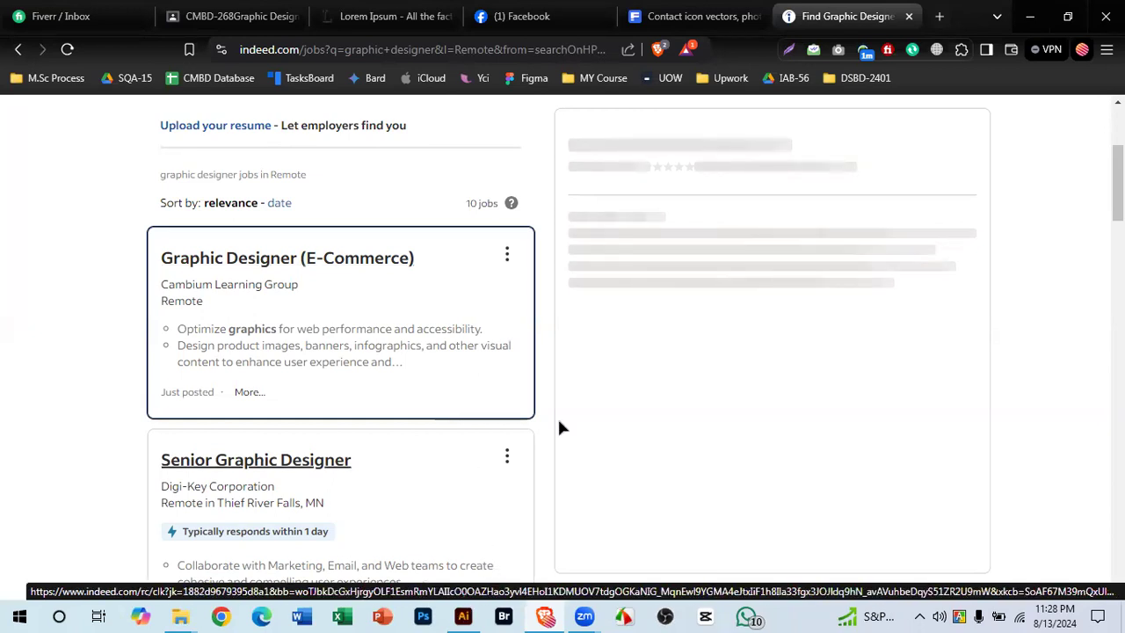
Step: Switch back to Illustrator, duplicate the About Me section into the white right column, and ungroup the copy
key("alt+Tab")
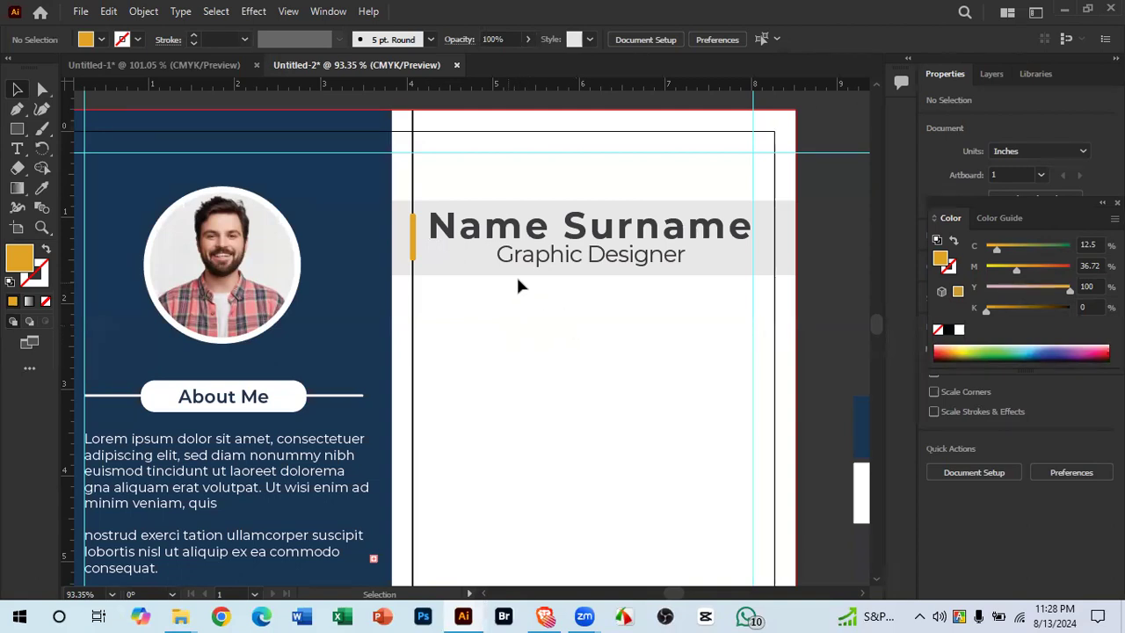
key("ctrl+space")
left_click_drag(525, 449, 491, 463)
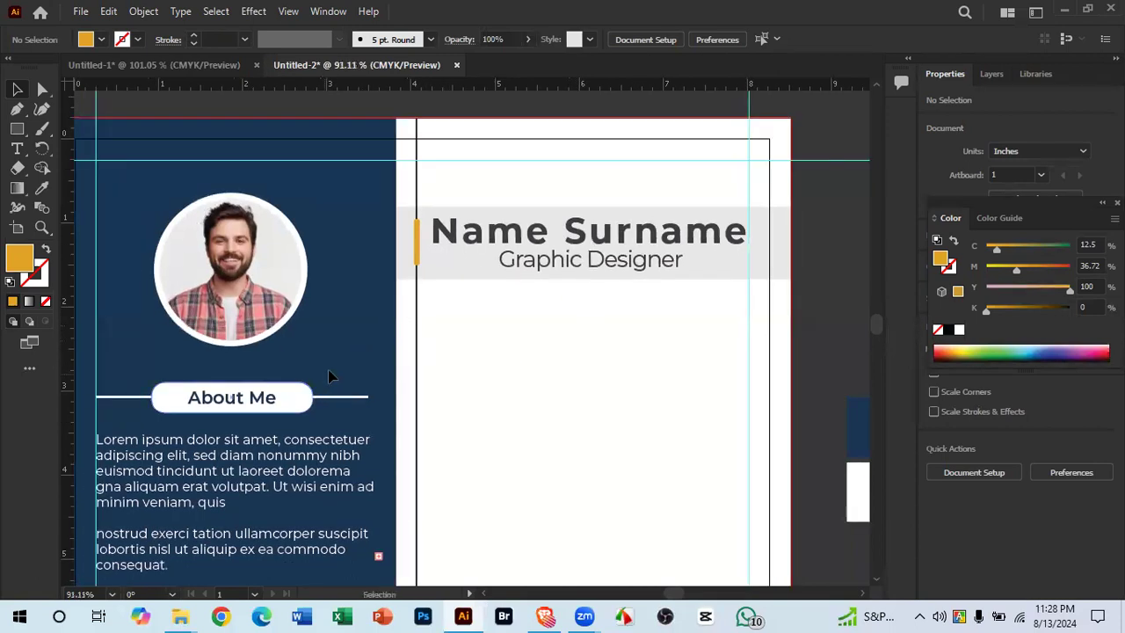
left_click(255, 404)
left_click_drag(255, 404, 576, 371)
right_click(576, 371)
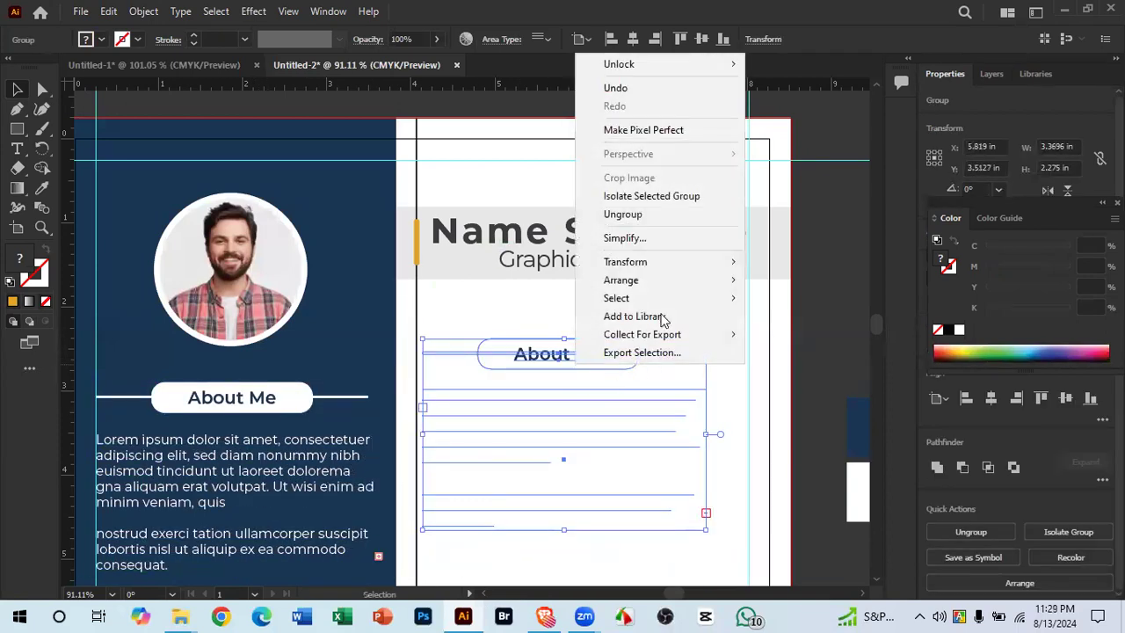
left_click(648, 216)
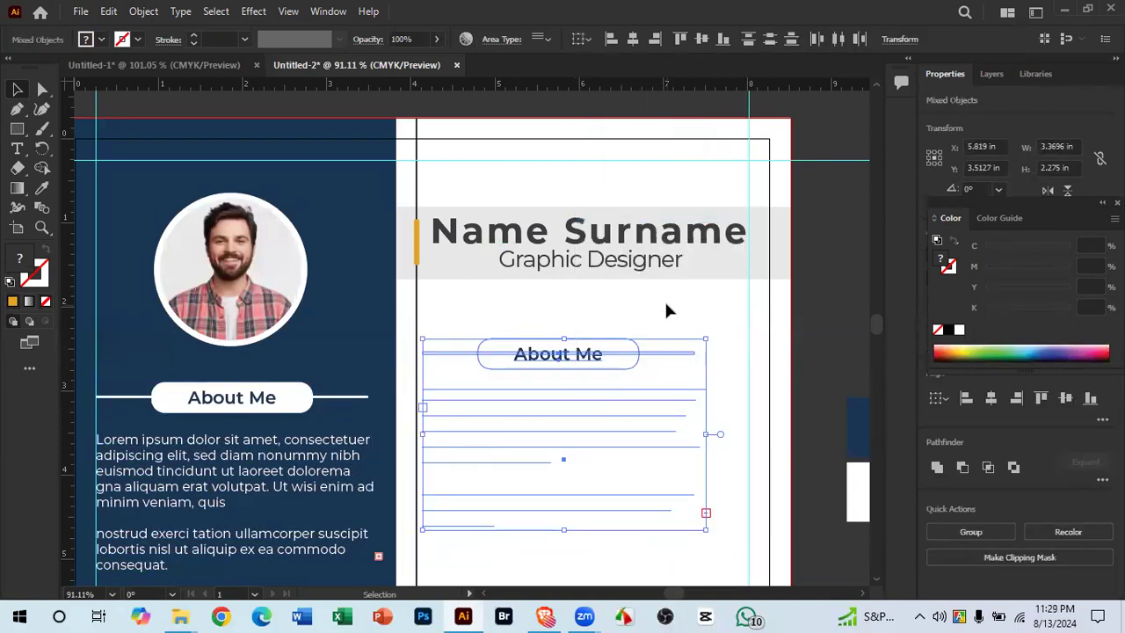
left_click(668, 312)
Step: Move the copied paragraph down and right below its heading and recolour it orange-brown (C 20.39, M 76.86, Y 100, K 9.8)
left_click_drag(635, 434, 684, 459)
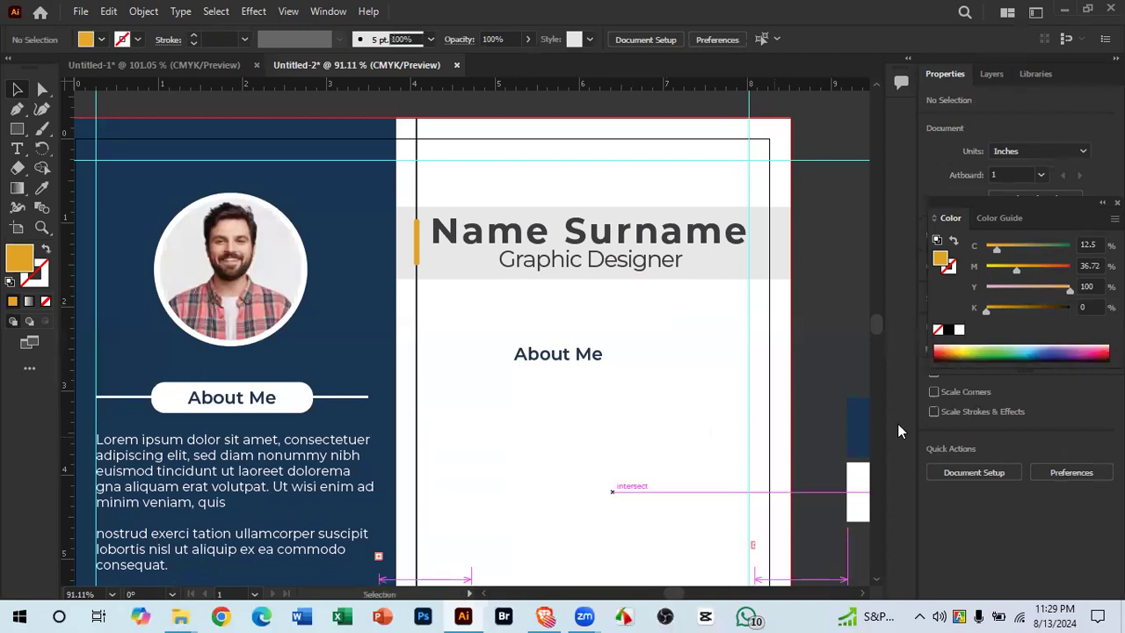
left_click(949, 350)
left_click(591, 330)
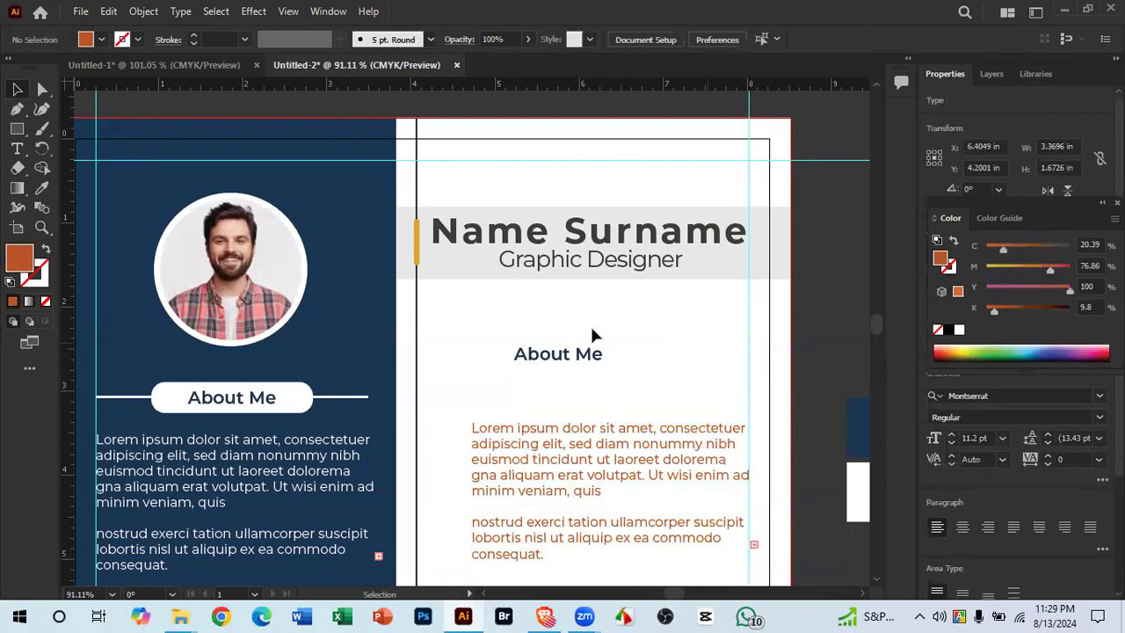
Step: Recolour the copied heading's rounded bar and line with the sidebar's dark blue (C 94.53, M 78.13, Y 41.8, K 35.16), following the Untitled-1 template
left_click(188, 72)
left_click(386, 199)
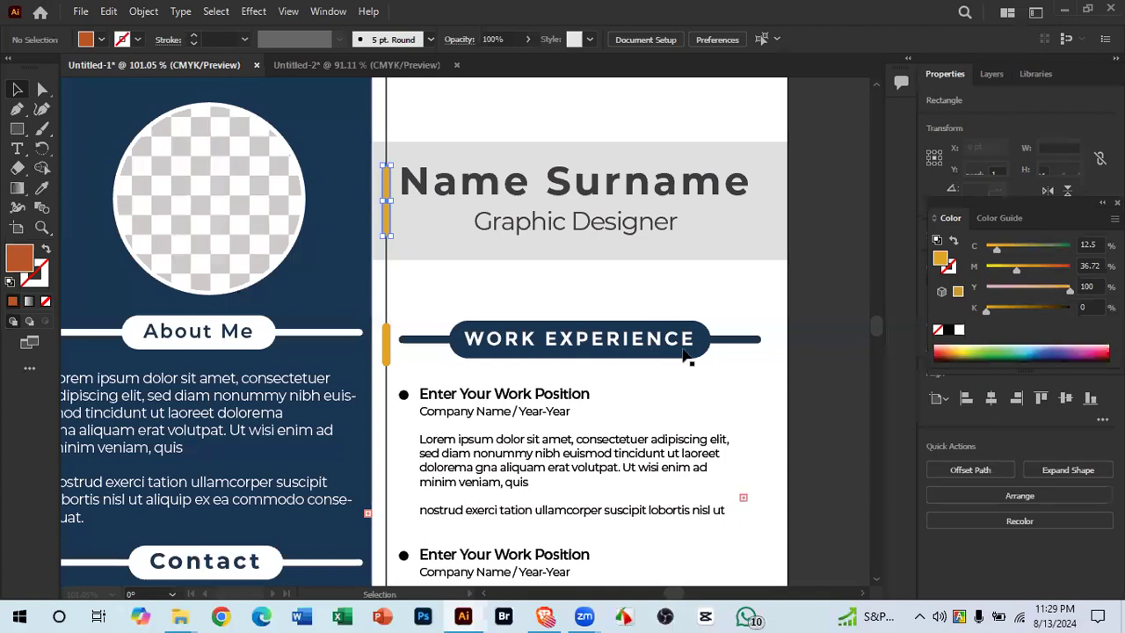
left_click(417, 66)
left_click_drag(450, 318, 614, 409)
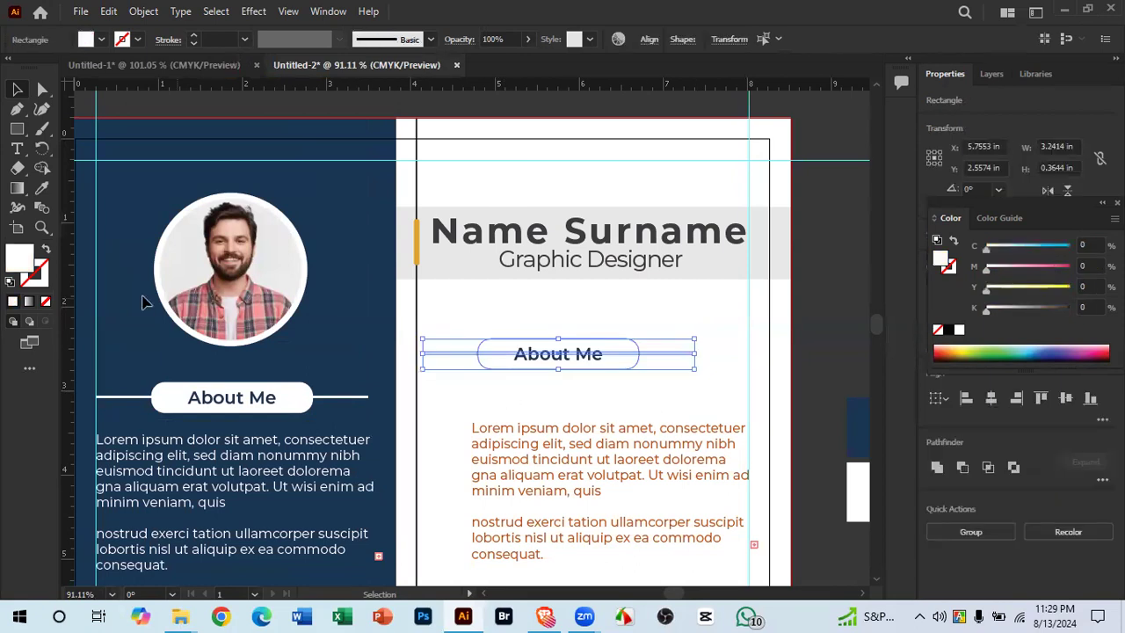
left_click(42, 187)
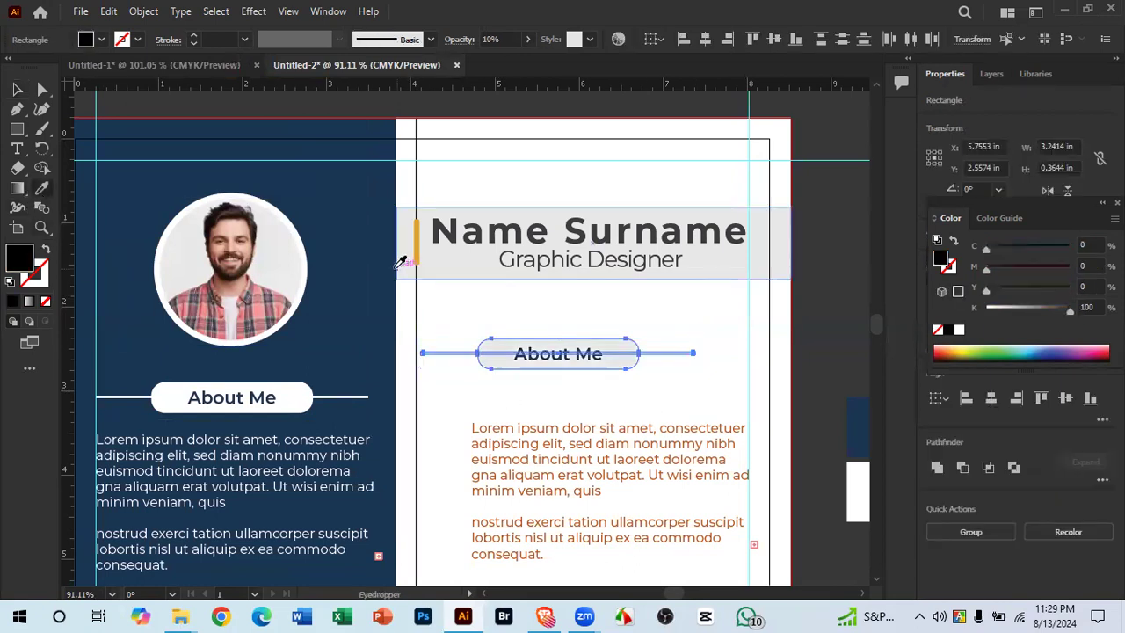
left_click(363, 232)
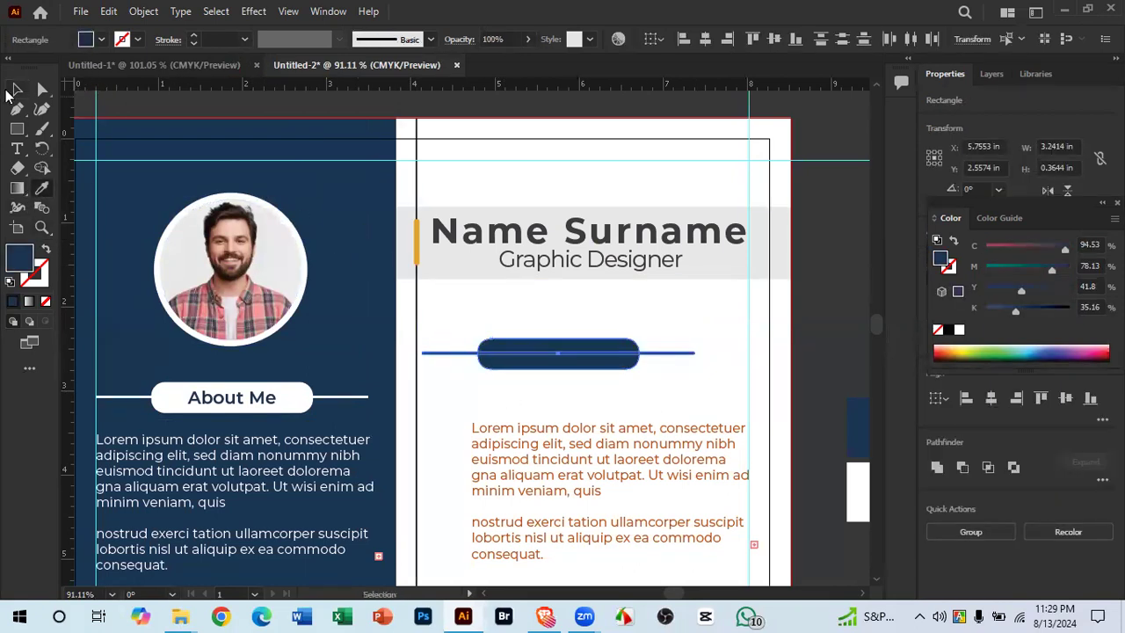
left_click(17, 90)
left_click(772, 375)
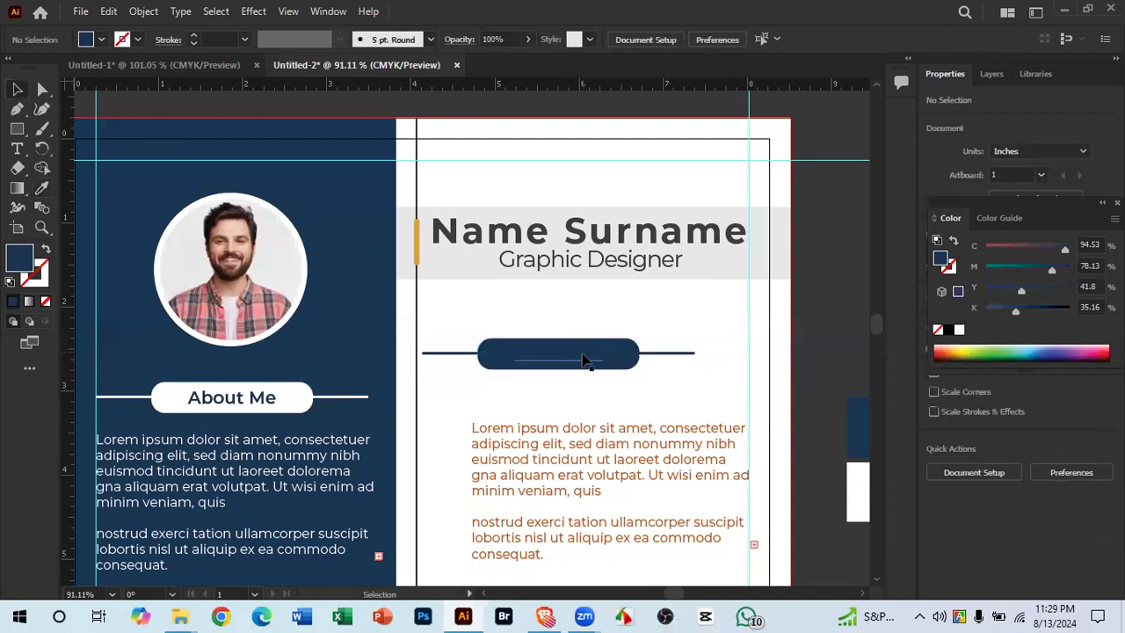
Step: Recolour the About Me text on the dark blue bar white
left_click(585, 360)
left_click(958, 330)
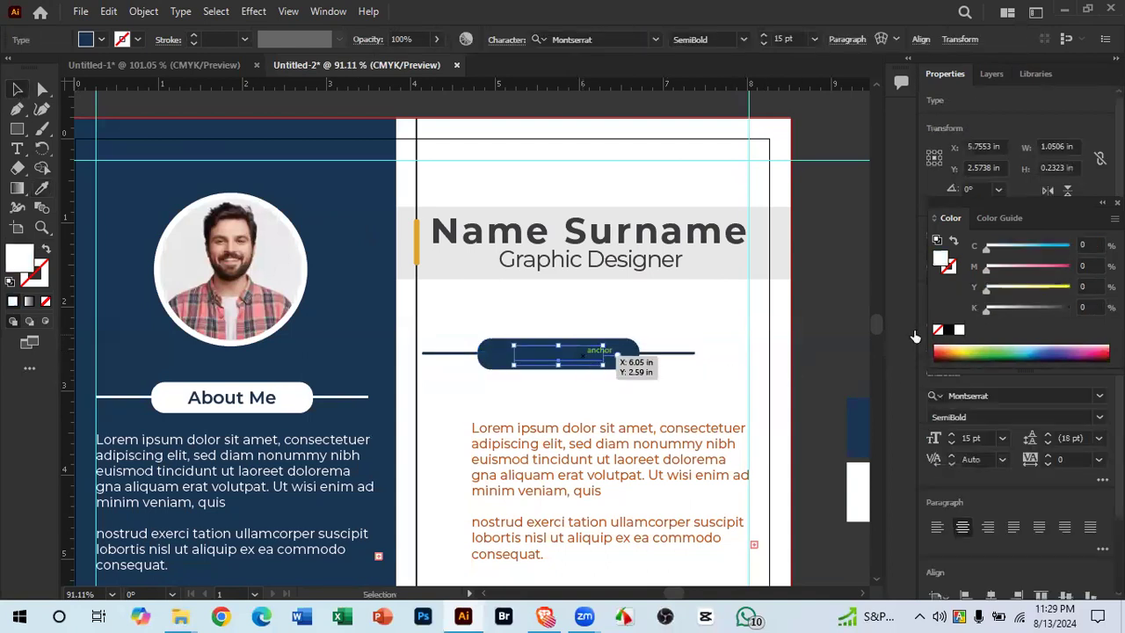
left_click(674, 295)
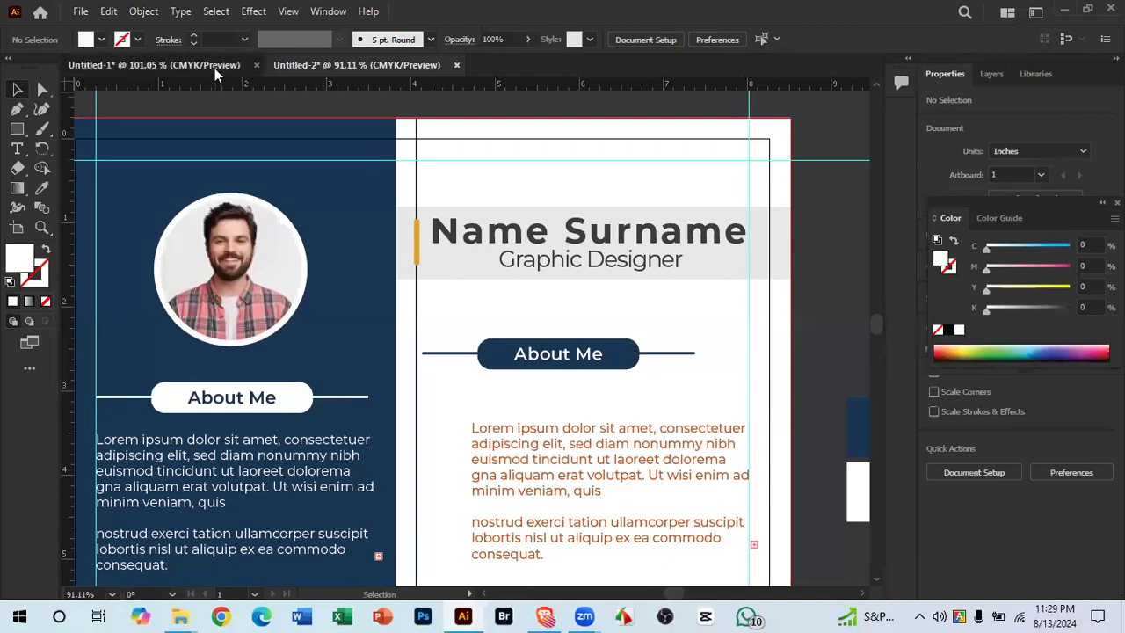
Step: Compare the heading with the Untitled-1 template and place a vertical guide in Untitled-2 at the start of the Name Surname text
left_click(215, 68)
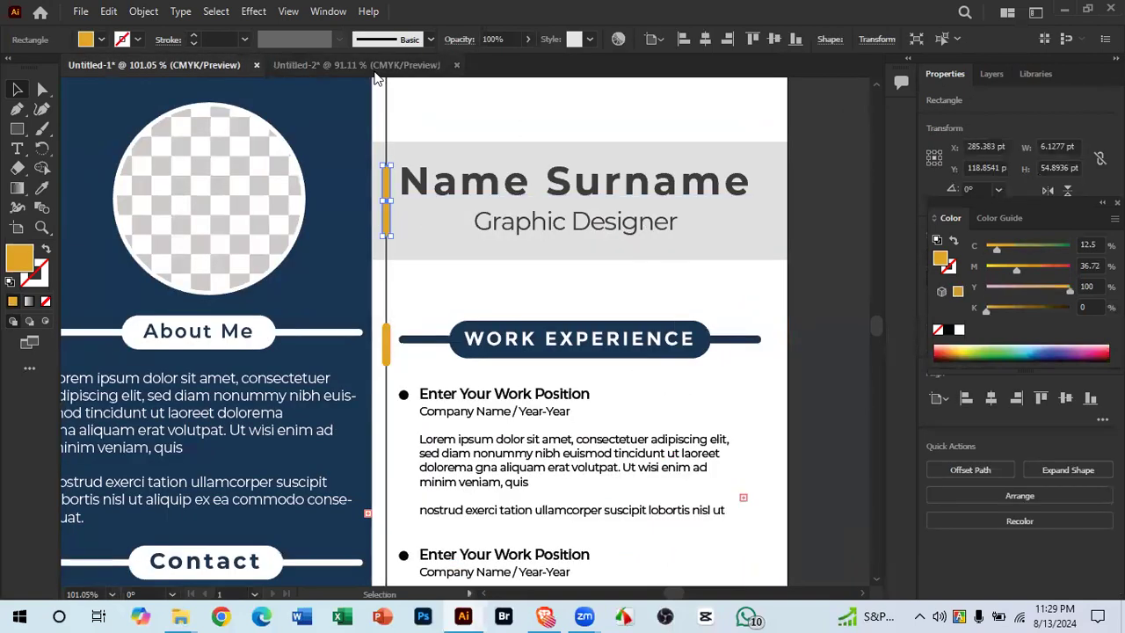
left_click(395, 67)
left_click_drag(622, 383, 663, 384)
left_click_drag(444, 275, 597, 372)
left_click(166, 66)
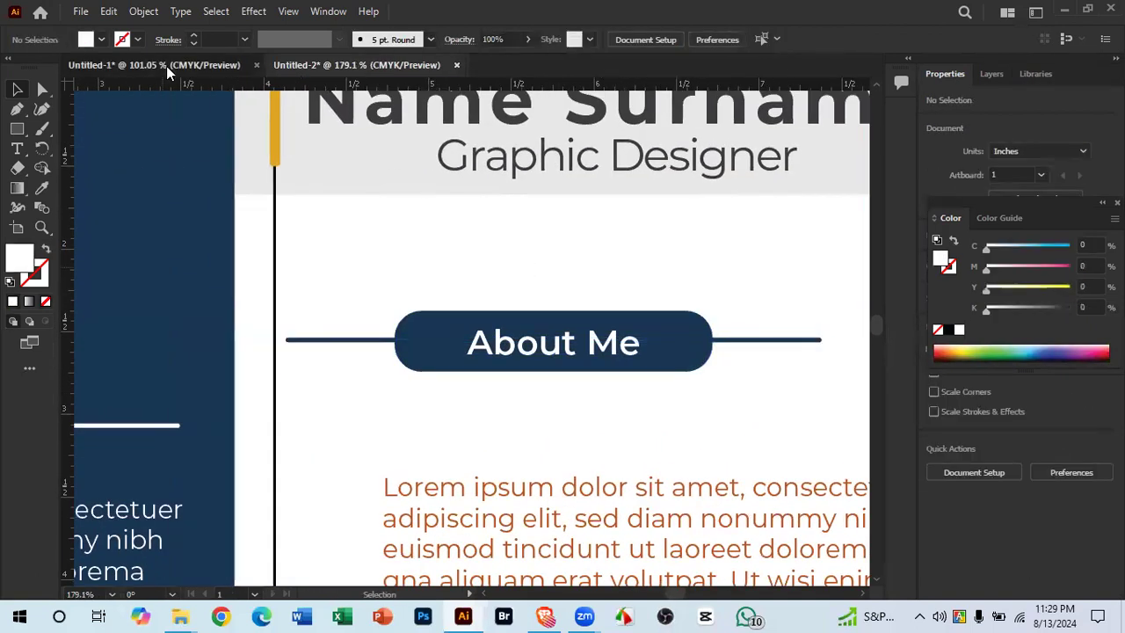
left_click(549, 317)
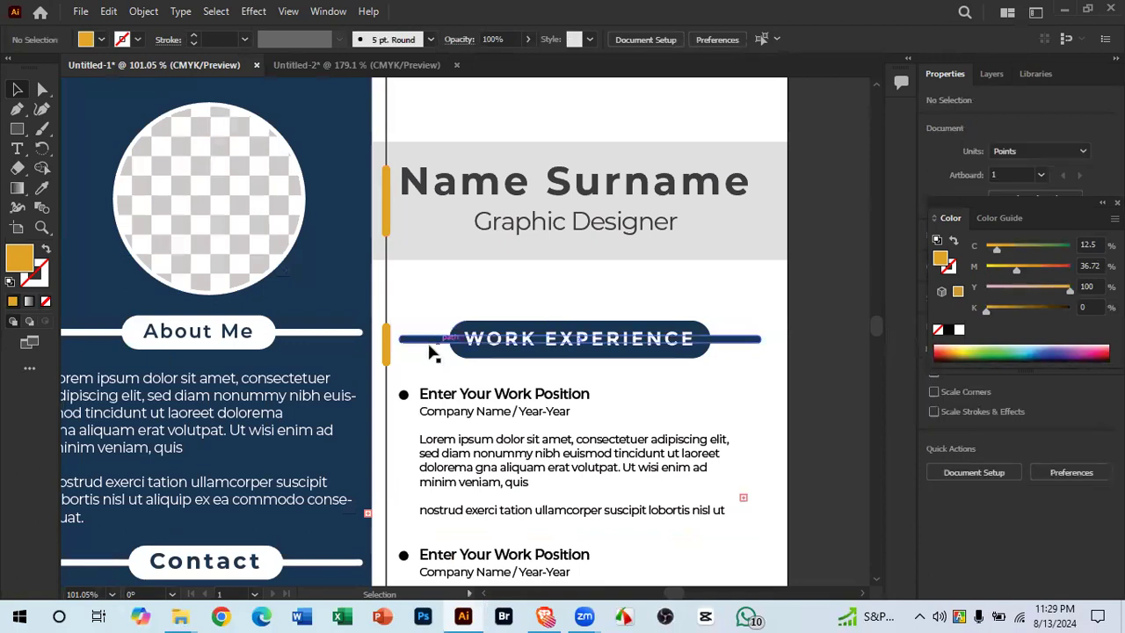
left_click(362, 65)
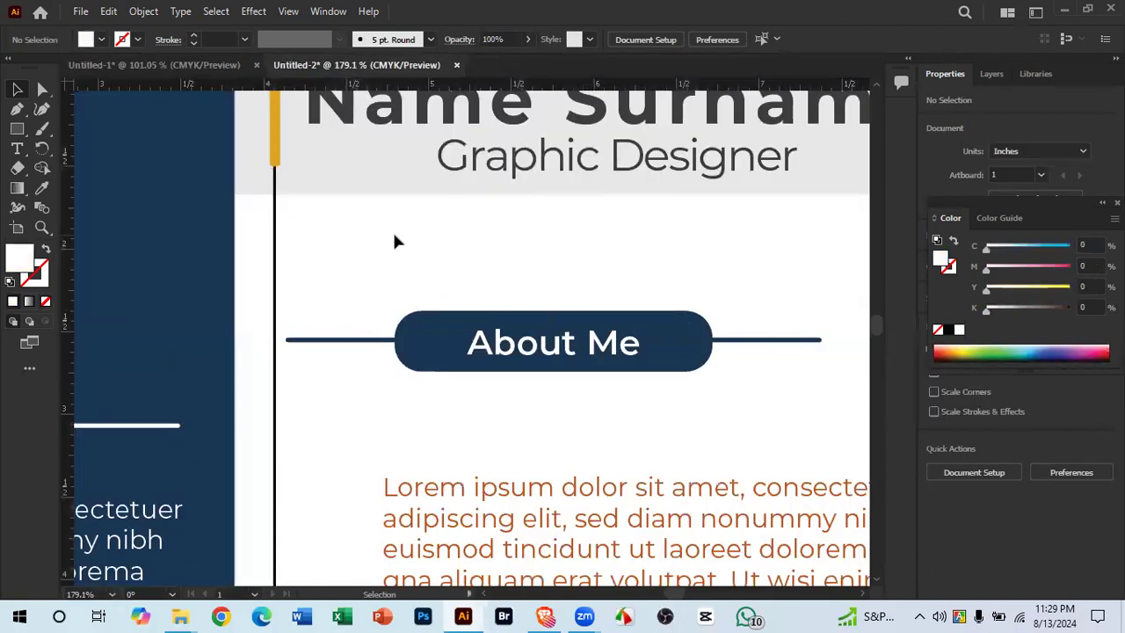
left_click_drag(69, 298, 310, 135)
left_click_drag(365, 265, 186, 281)
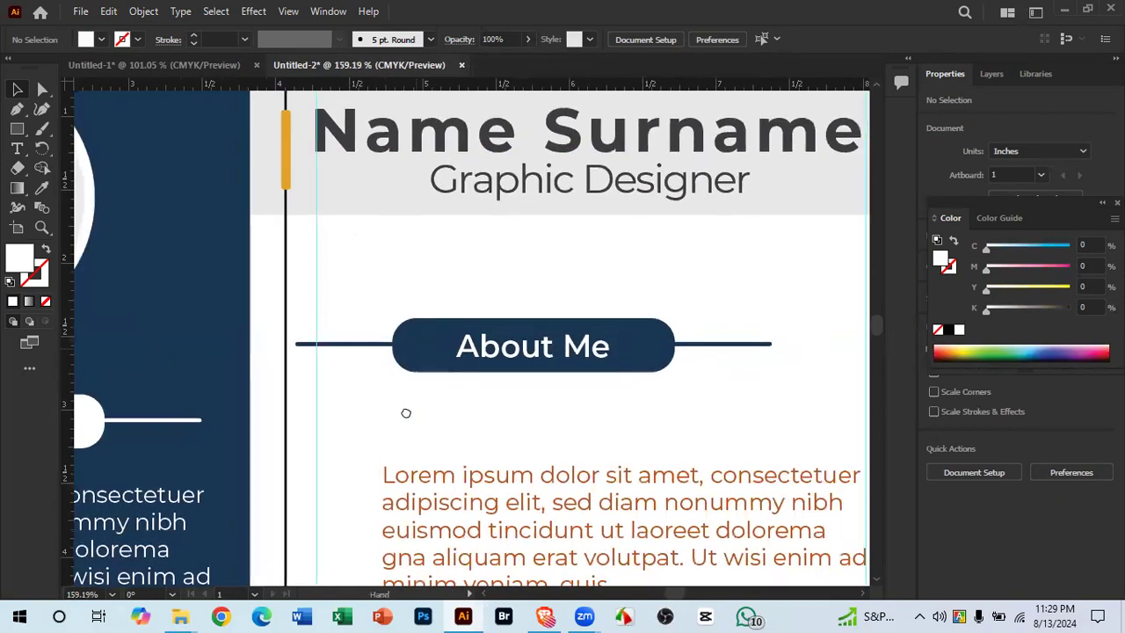
Step: Move the copied heading's bar, line and text together so the line starts at the new vertical guide
left_click_drag(623, 464, 700, 475)
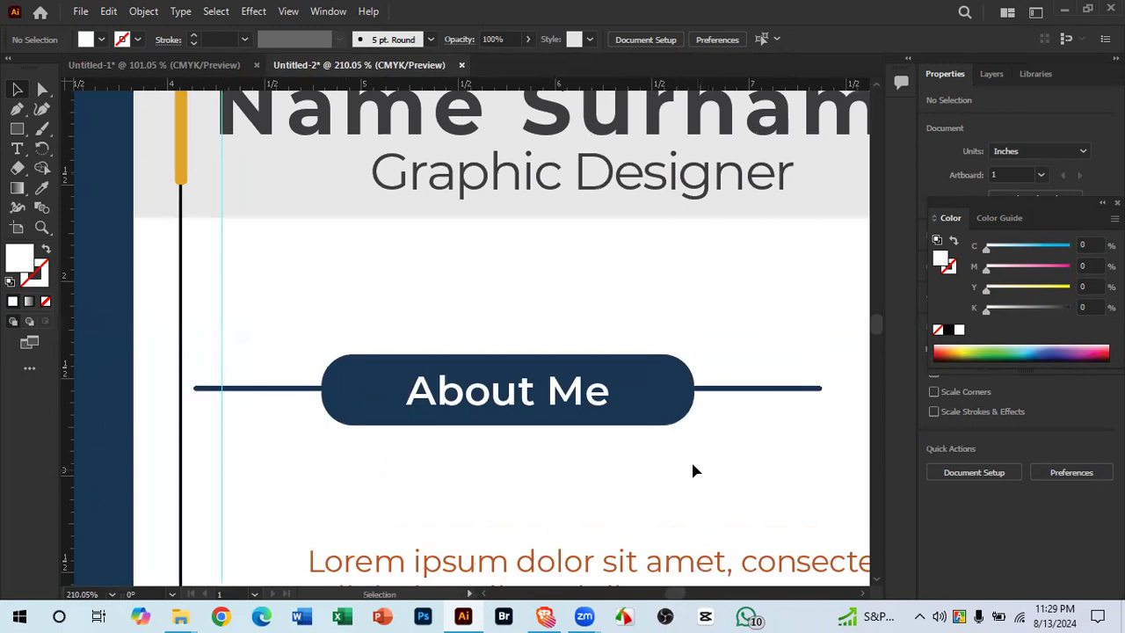
left_click_drag(503, 334, 533, 397)
left_click_drag(209, 374, 476, 359)
left_click_drag(313, 392, 325, 335)
scroll(169, 337, "down", 8)
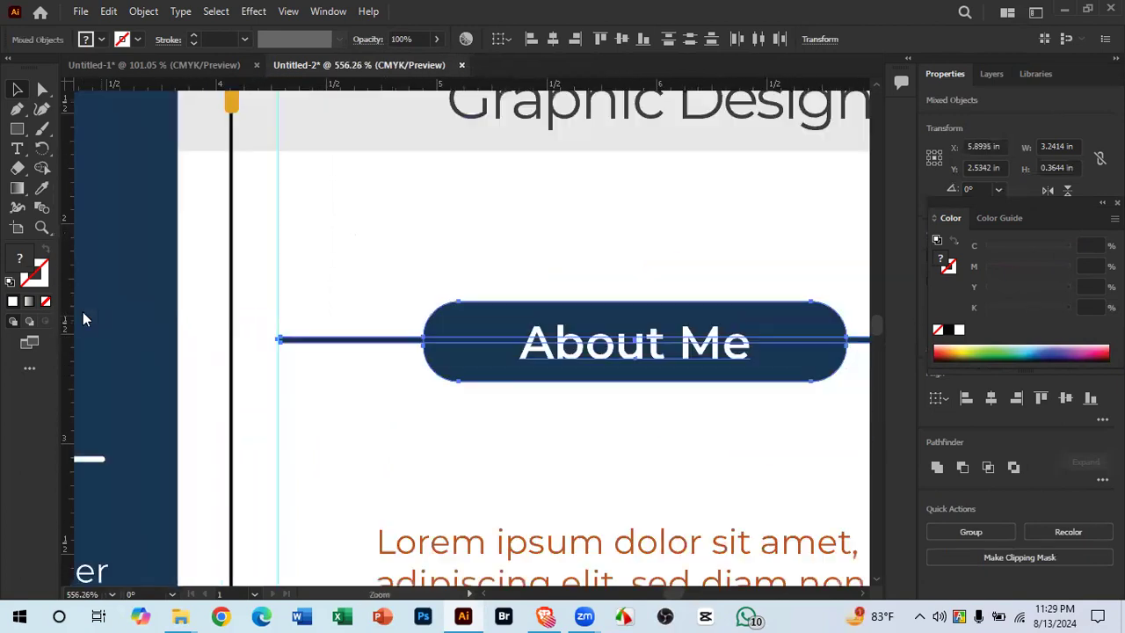
mouse_move(169, 337)
left_mouse_down()
mouse_move(354, 357)
mouse_move(186, 344)
left_mouse_up()
left_click_drag(280, 372, 189, 373)
left_click_drag(343, 376, 568, 376)
left_click_drag(368, 345, 274, 312)
left_click_drag(362, 323, 537, 290)
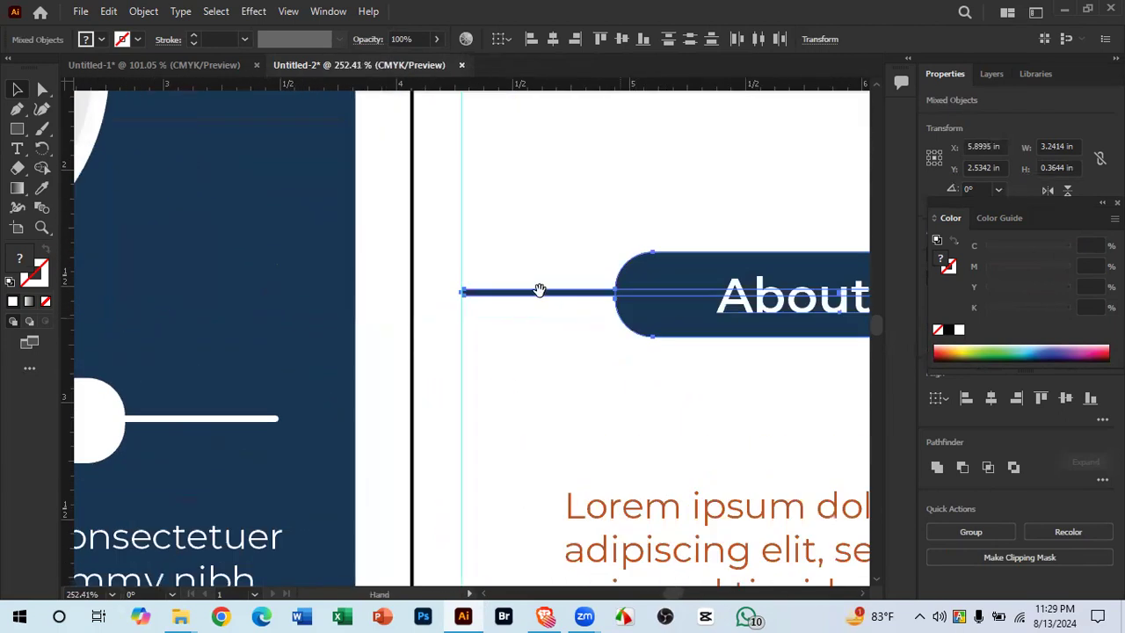
Step: Adjust the heading group's vertical position between the name banner and the orange-brown paragraph, at about Y 2.6 in
left_click_drag(462, 314, 447, 343)
left_click_drag(529, 330, 532, 269)
left_click_drag(471, 263, 321, 286)
left_click_drag(537, 292, 655, 332)
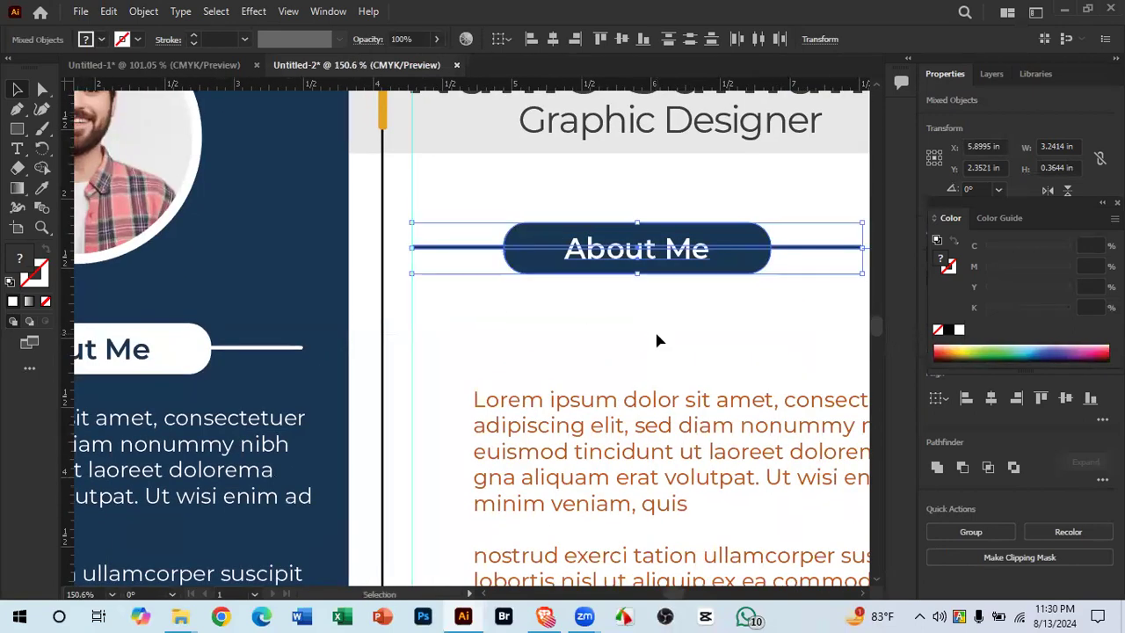
left_click_drag(659, 244, 655, 275)
left_click_drag(678, 356, 523, 376)
left_click(627, 378)
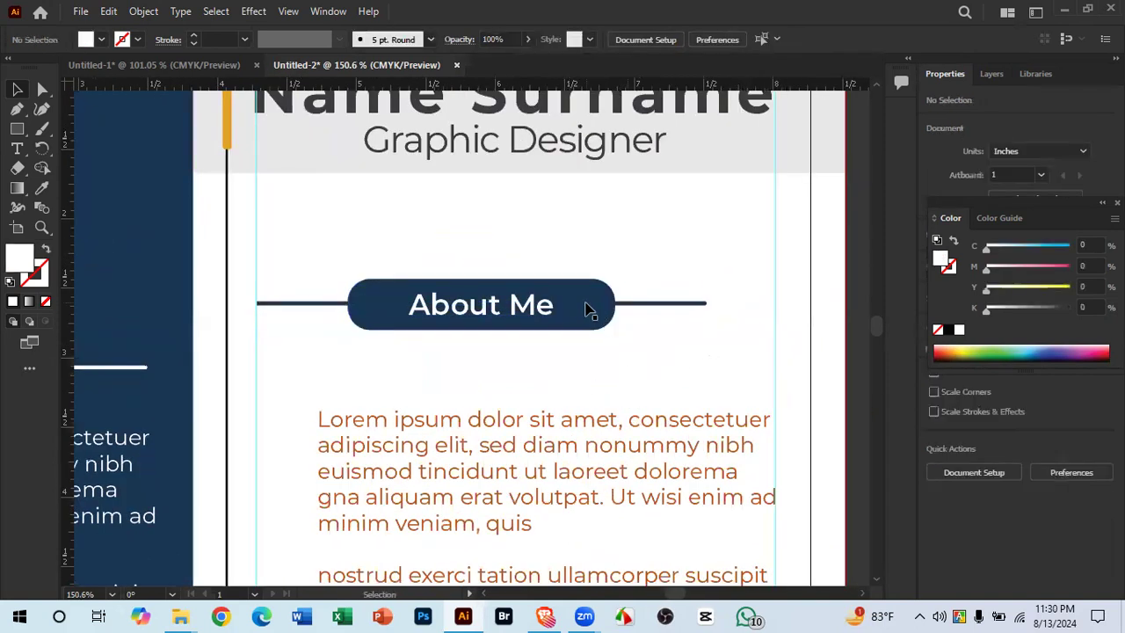
Step: Extend the heading's thin line to the right margin guide, making it about 3.74 in wide
left_click(625, 303)
left_click_drag(710, 302, 774, 303)
left_click_drag(502, 316, 599, 289)
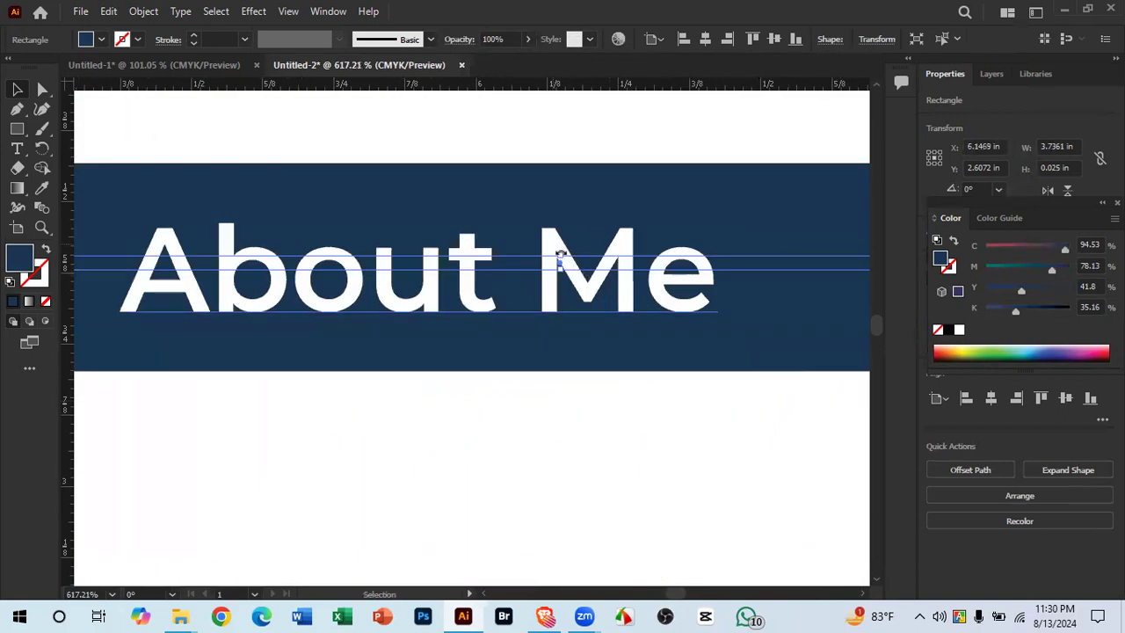
Step: Align the dark blue rounded bar and the thin line by their horizontal centres
left_click_drag(561, 255, 384, 312)
left_click_drag(467, 323, 410, 383)
left_click_drag(658, 257, 651, 380)
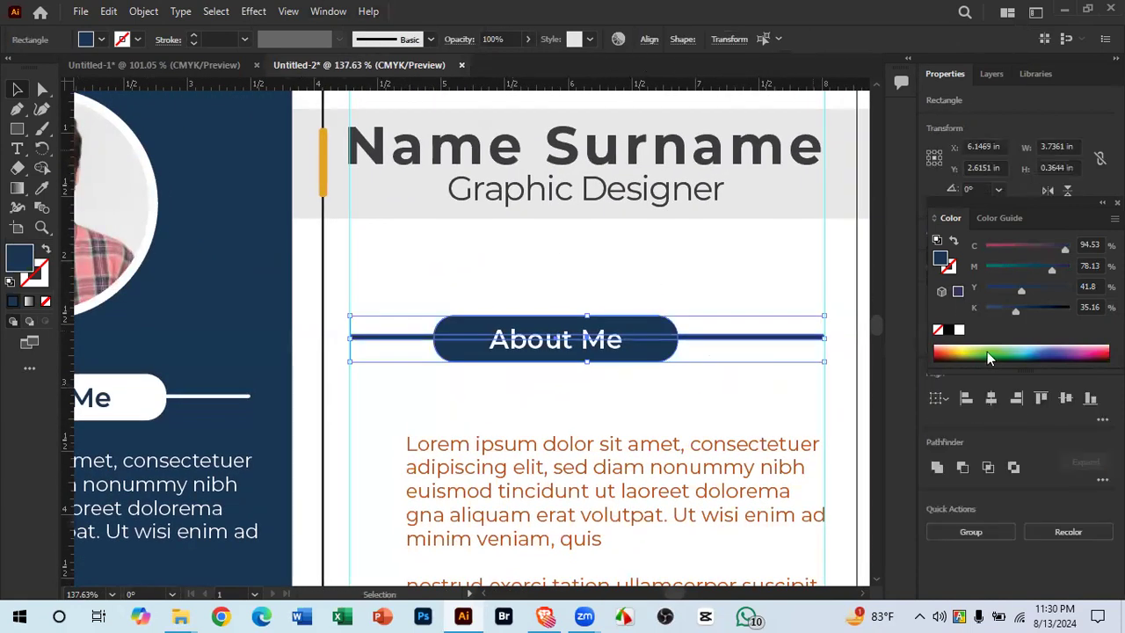
left_click(990, 398)
Step: Widen the rounded bar symmetrically about its centre to make room for a longer heading
left_click_drag(354, 348, 765, 338)
left_click_drag(696, 425, 494, 414)
left_click_drag(642, 409, 417, 397)
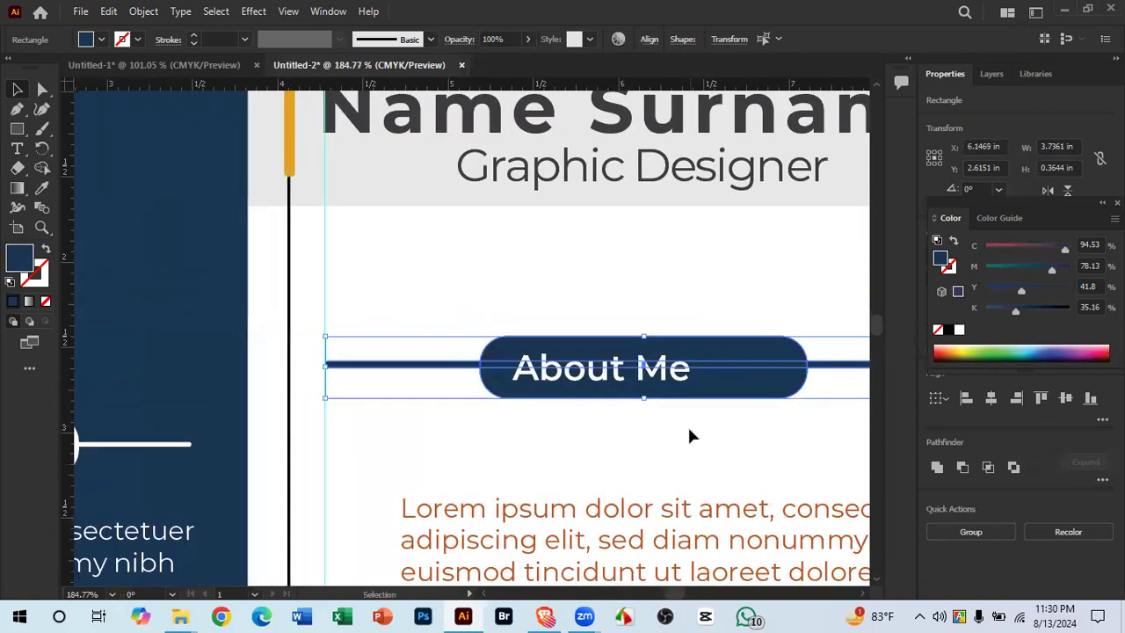
left_click(687, 424)
left_click_drag(688, 429, 523, 441)
left_click_drag(582, 391, 704, 375)
Step: Open the About Me text on the dark blue bar for editing
left_click(727, 423)
key("t")
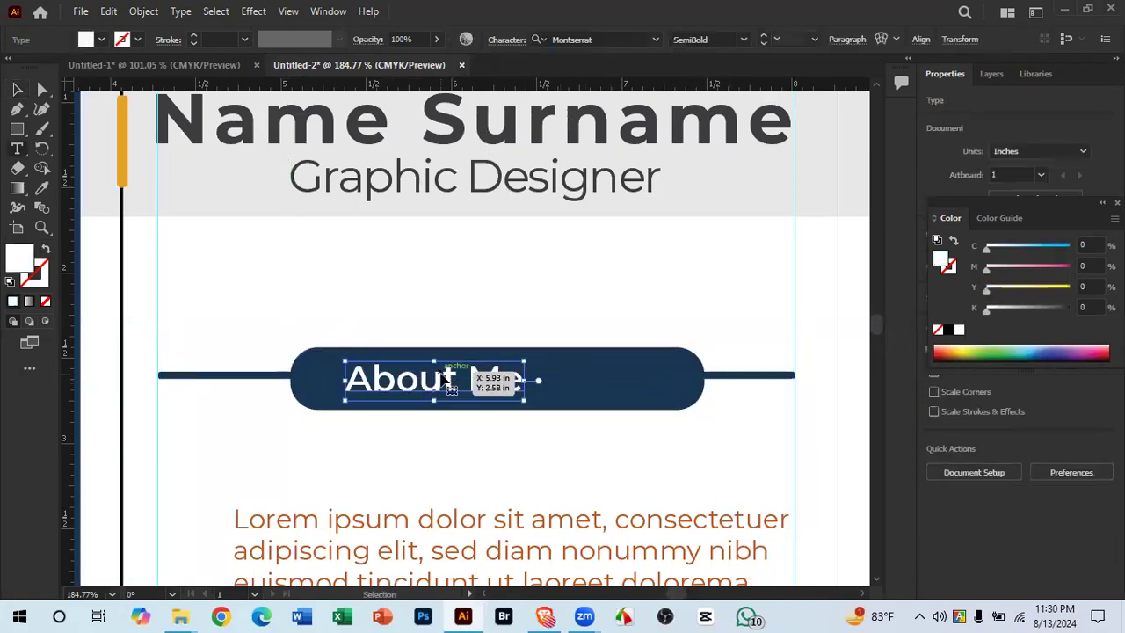
left_click(451, 387)
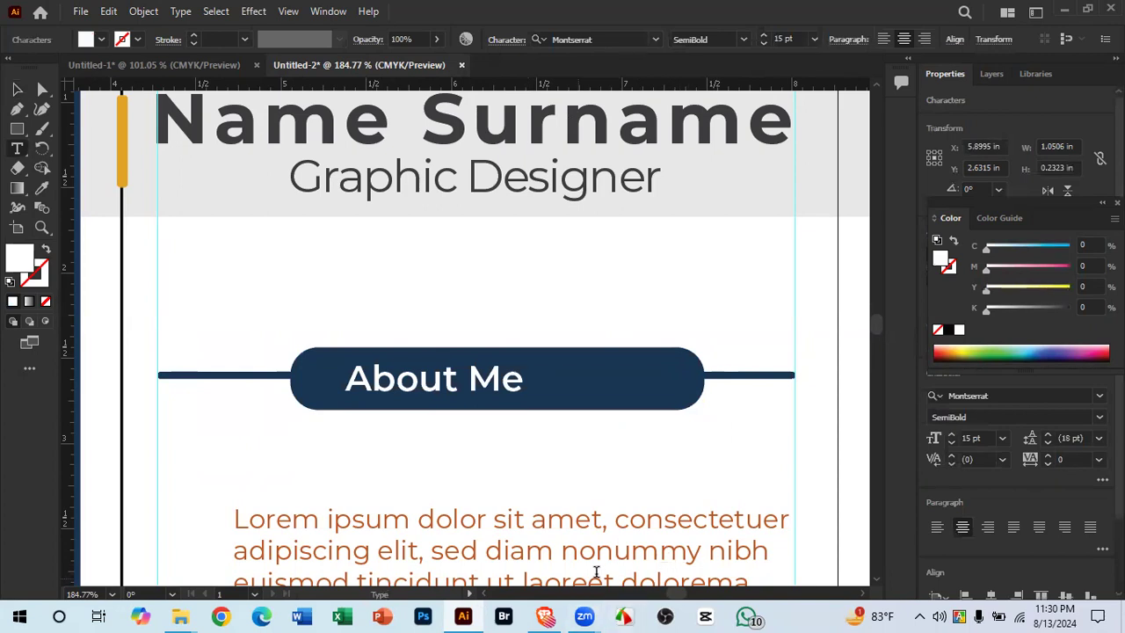
Step: Switch to the browser, reload the Indeed graphic designer results, and return to the Untitled-1 template in Illustrator
left_click(544, 615)
scroll(625, 311, "up", 3)
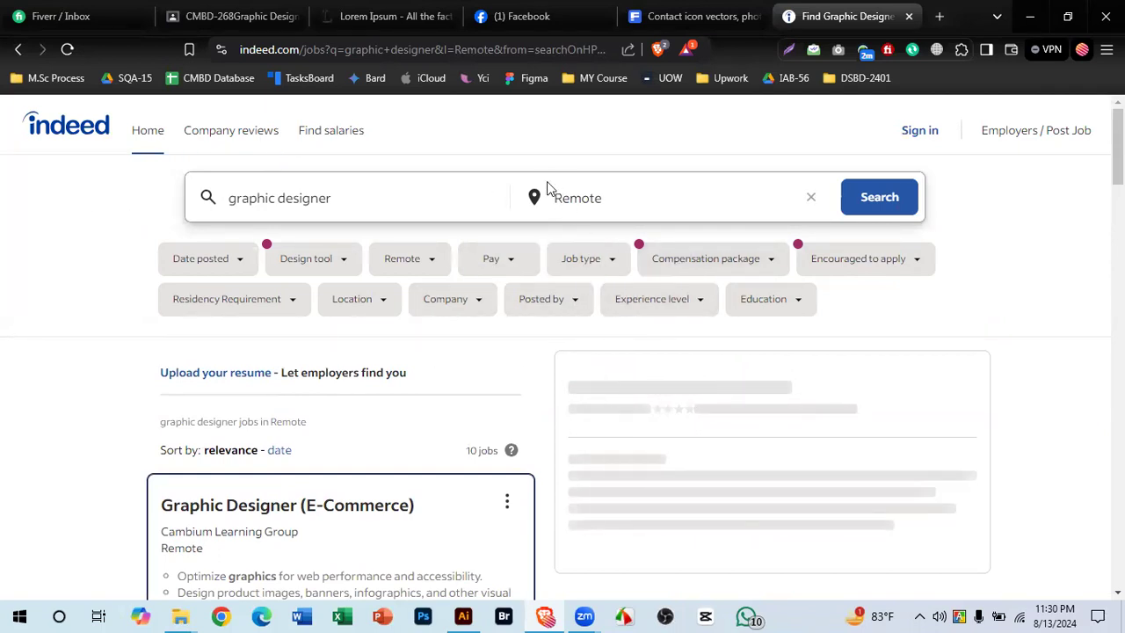
key("F5")
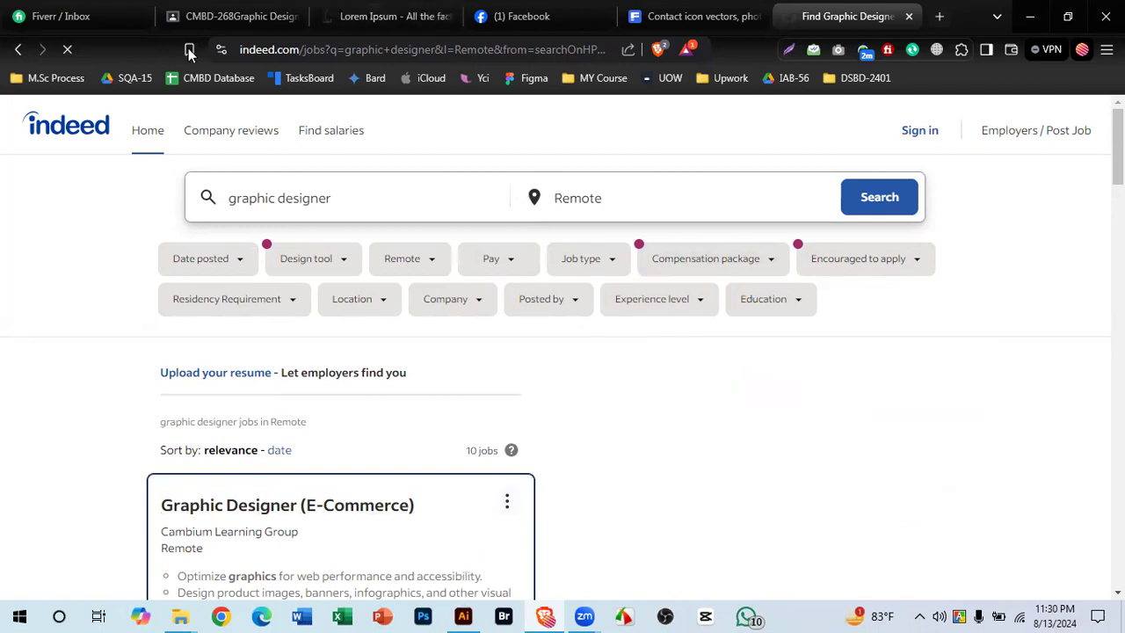
key("alt+Tab")
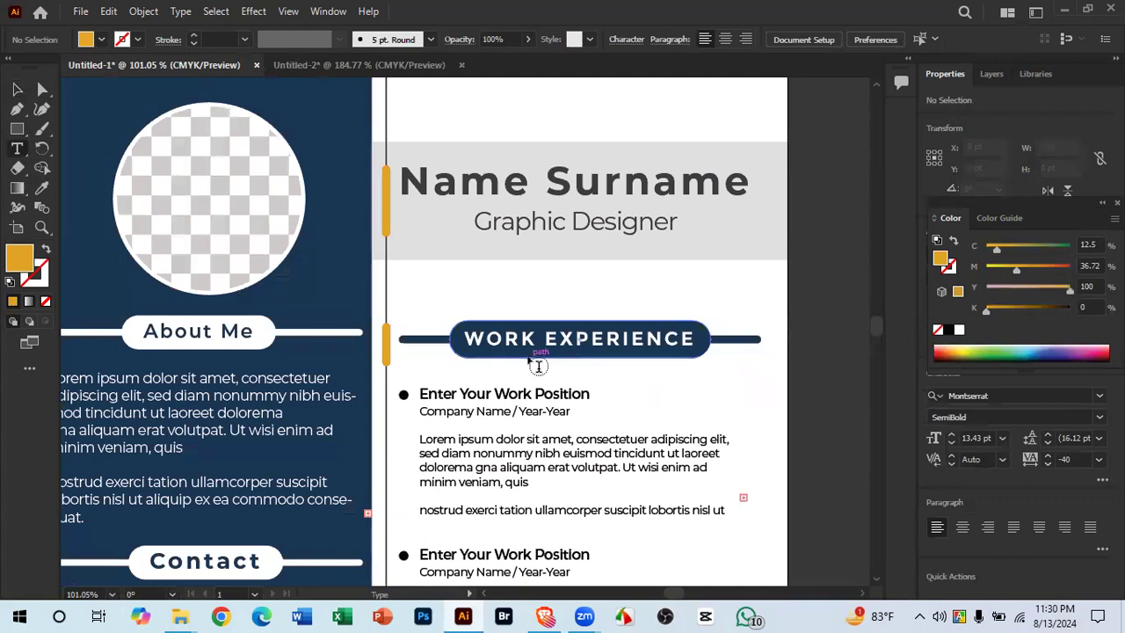
Step: Examine the template's Work Experience section, including the position title, company and year line, and description of the first entry
scroll(534, 341, "down", 1)
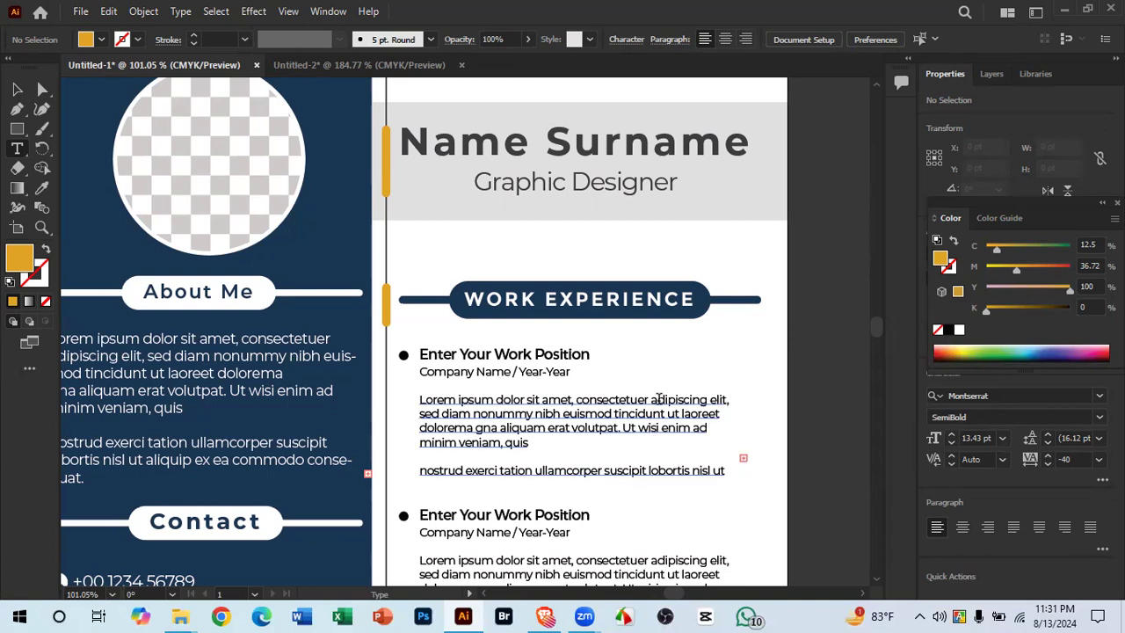
scroll(581, 400, "down", 1)
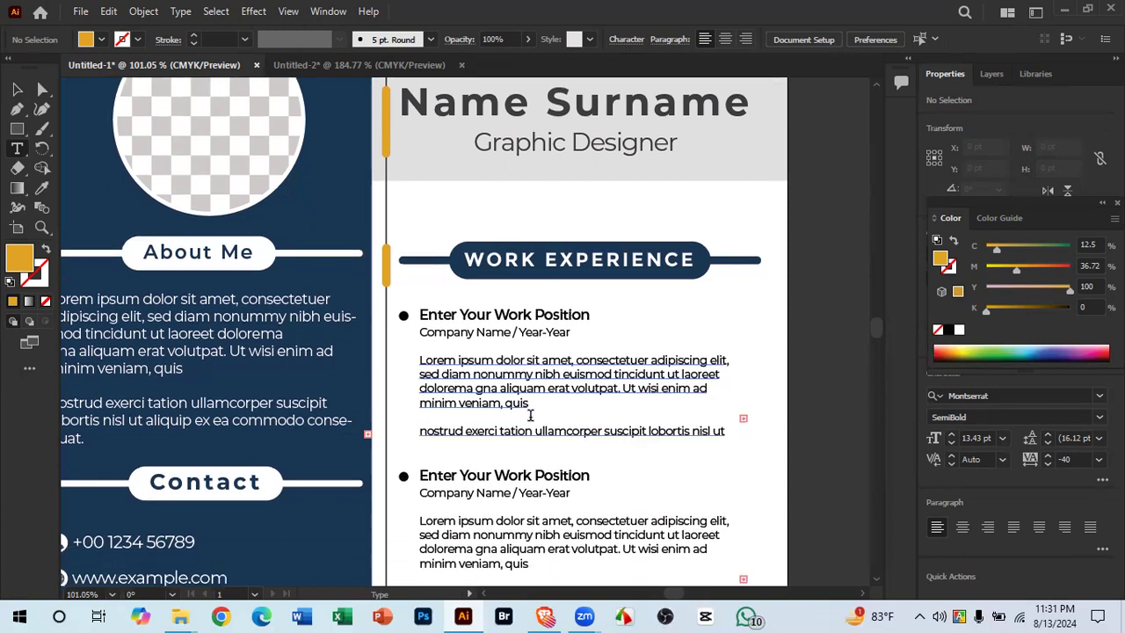
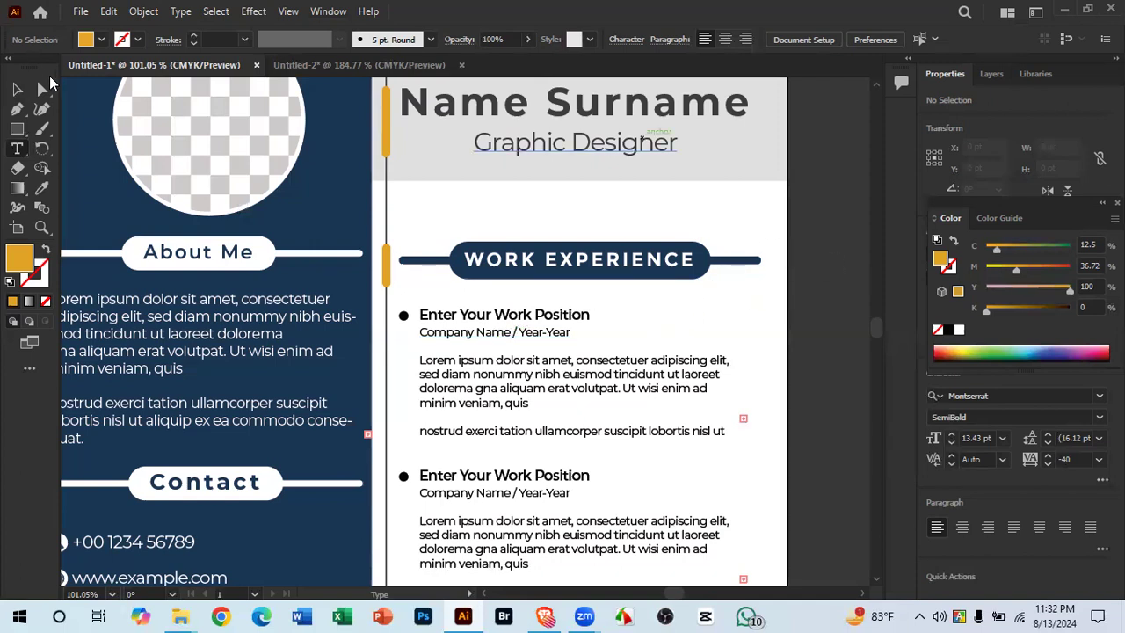
left_click(14, 89)
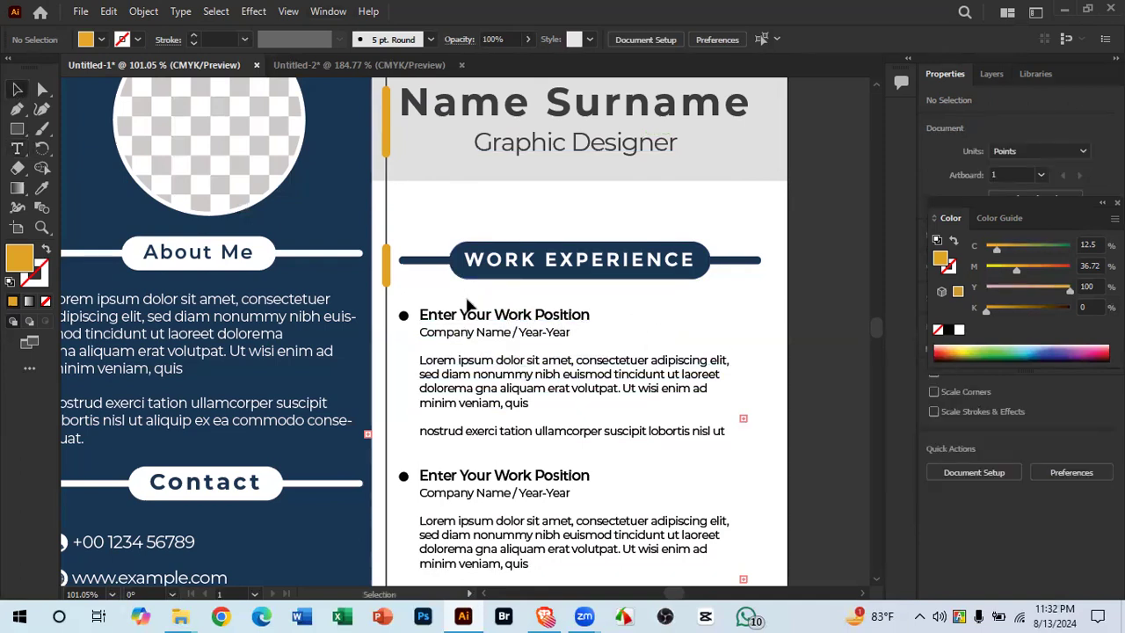
left_click_drag(482, 330, 412, 374)
left_click_drag(594, 385, 445, 274)
left_click_drag(388, 205, 535, 414)
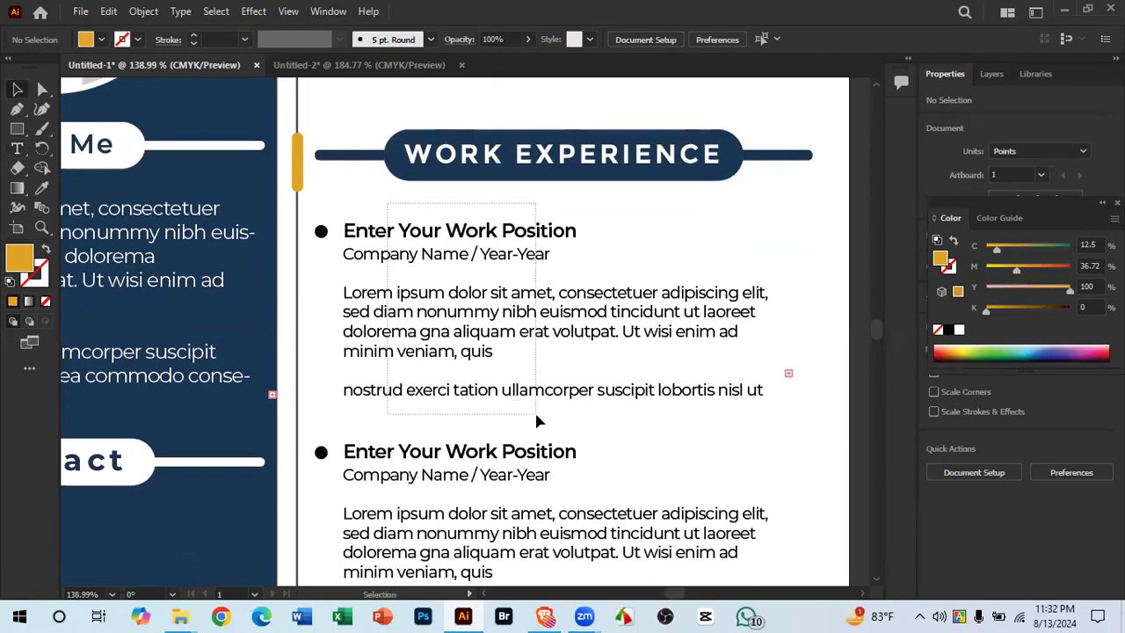
left_click_drag(607, 407, 642, 408)
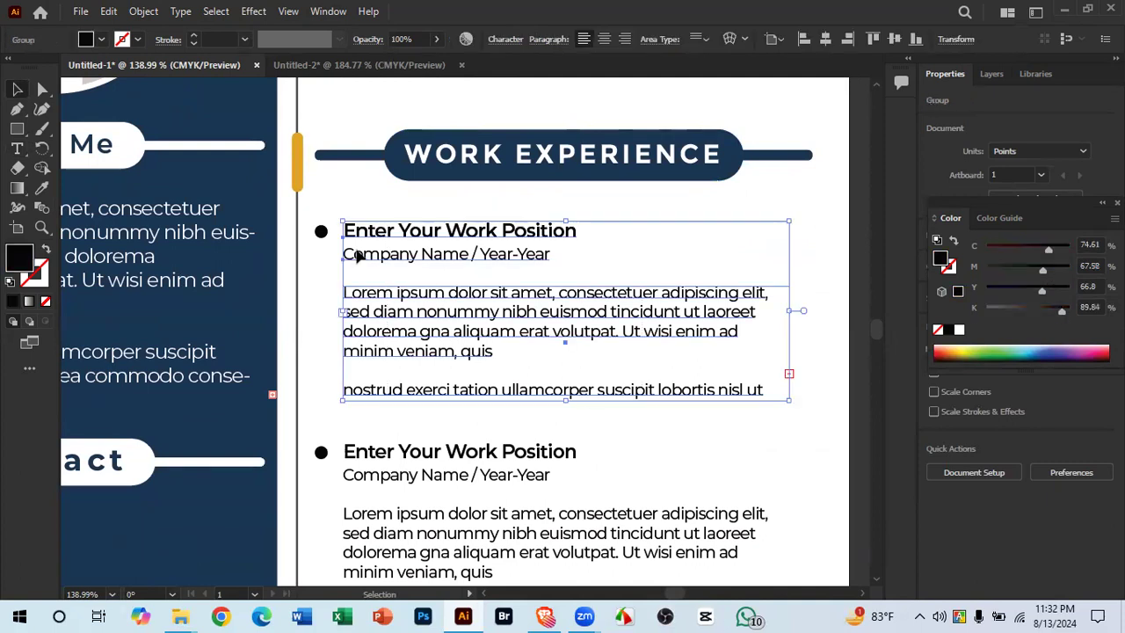
Step: Draw a trial black circle about 6.1 pt wide below the first work entry's bullet and delete it
left_click(319, 218)
left_click_drag(360, 234, 372, 219)
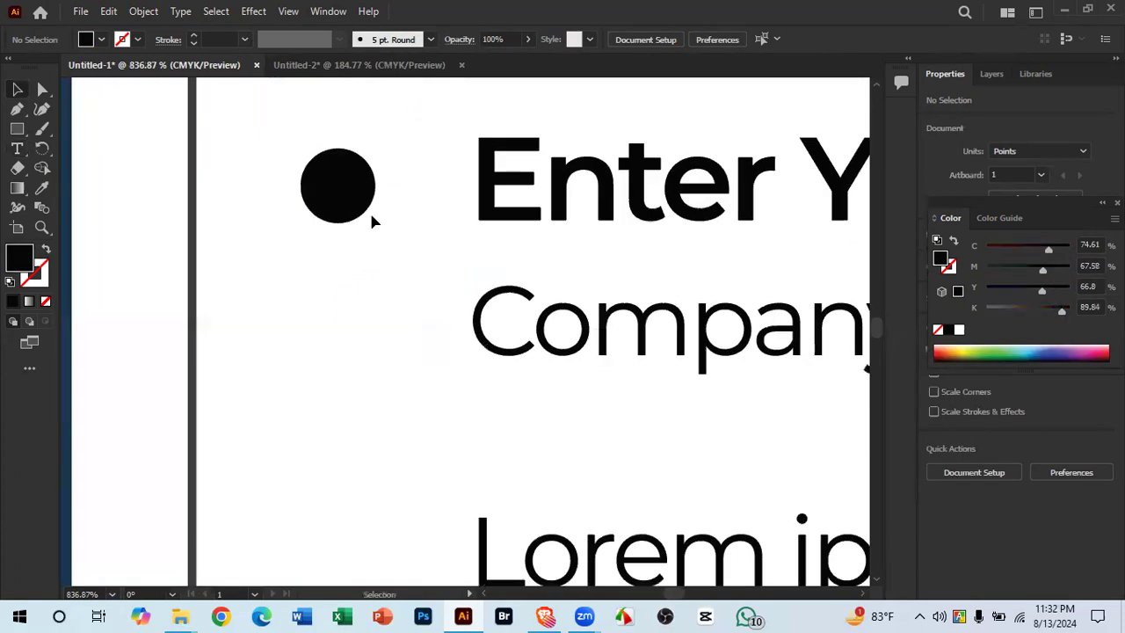
left_click(310, 194)
left_click_drag(24, 130, 77, 151)
left_click_drag(310, 288, 379, 355)
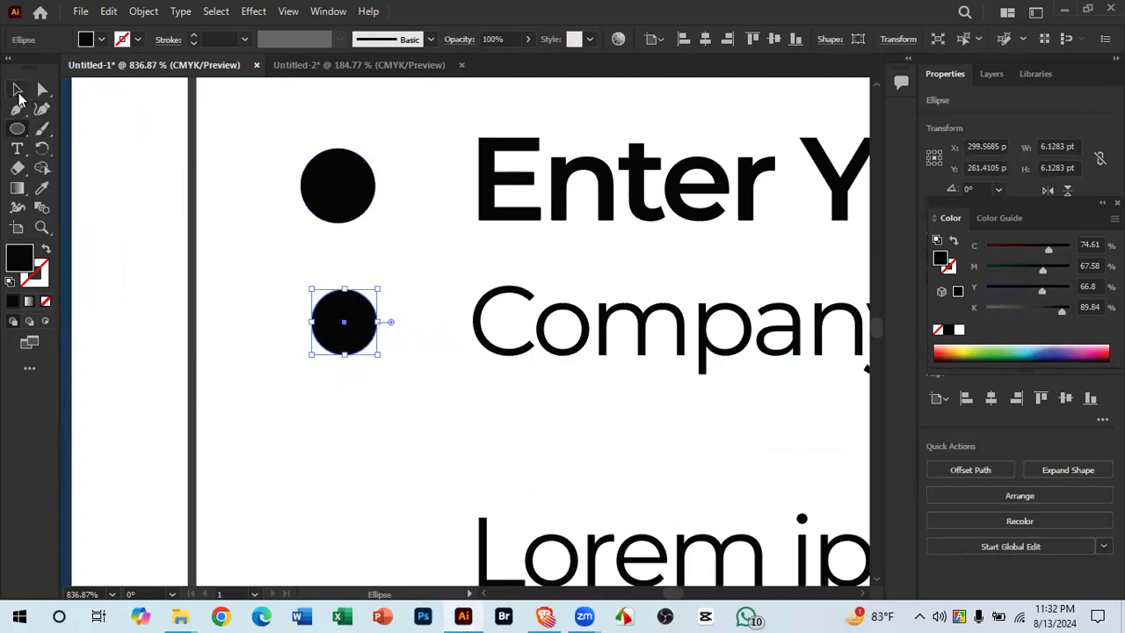
left_click(18, 90)
key("Delete")
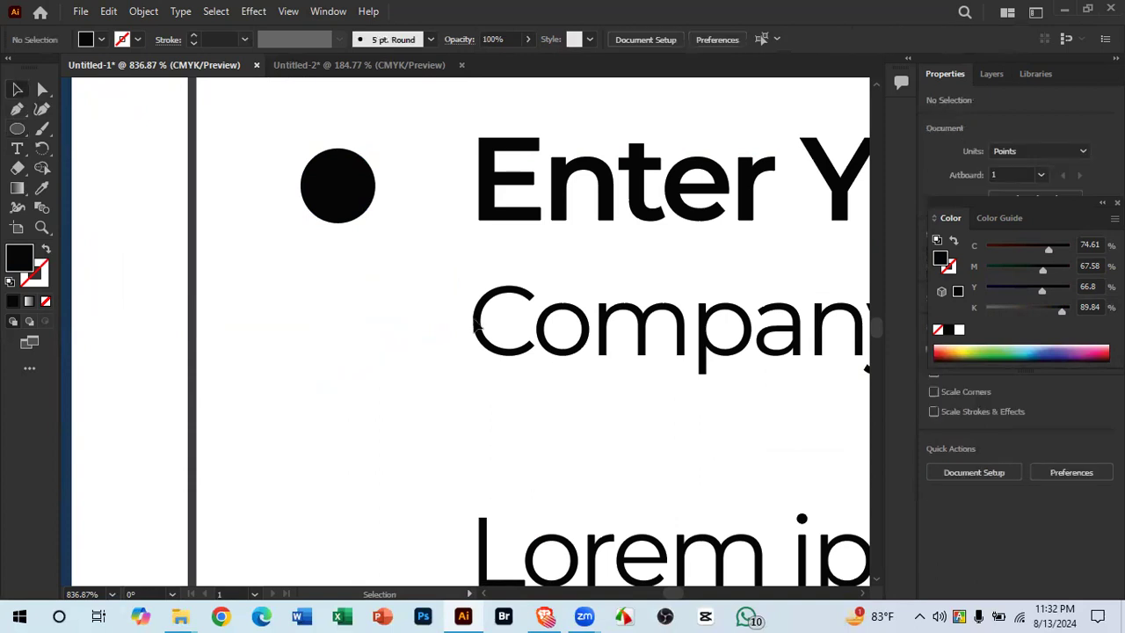
left_click_drag(557, 437, 504, 404)
left_click_drag(553, 375, 386, 270)
scroll(384, 271, "down", 3)
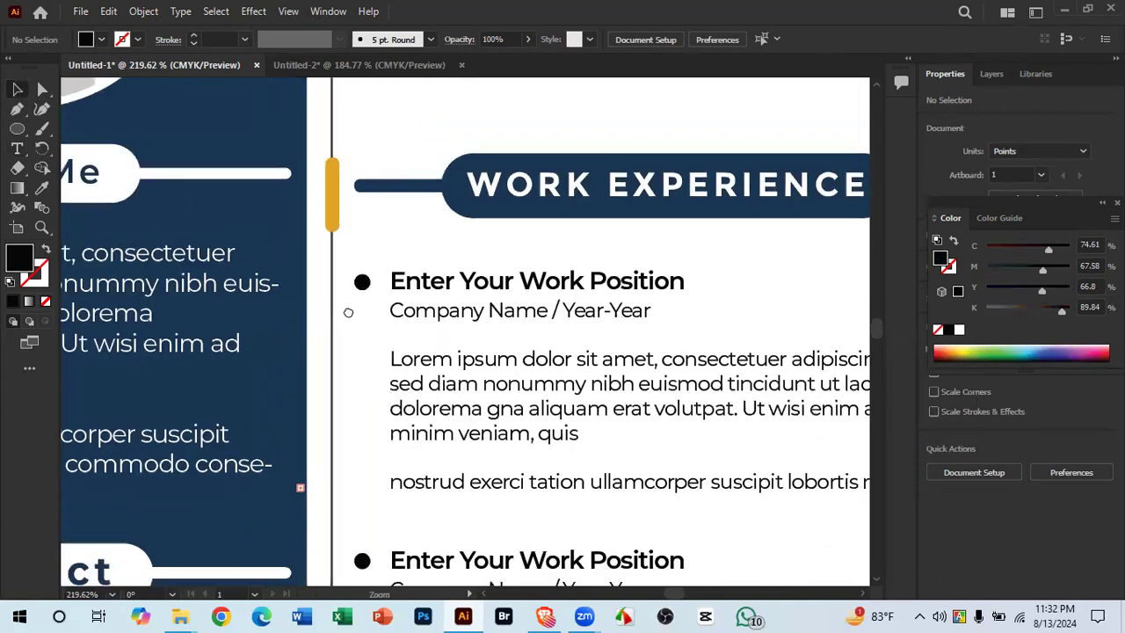
Step: Copy the first work entry from Untitled-1, and delete the orange Lorem ipsum paragraph below the right column's bar in Untitled-2
left_click_drag(231, 205, 706, 426)
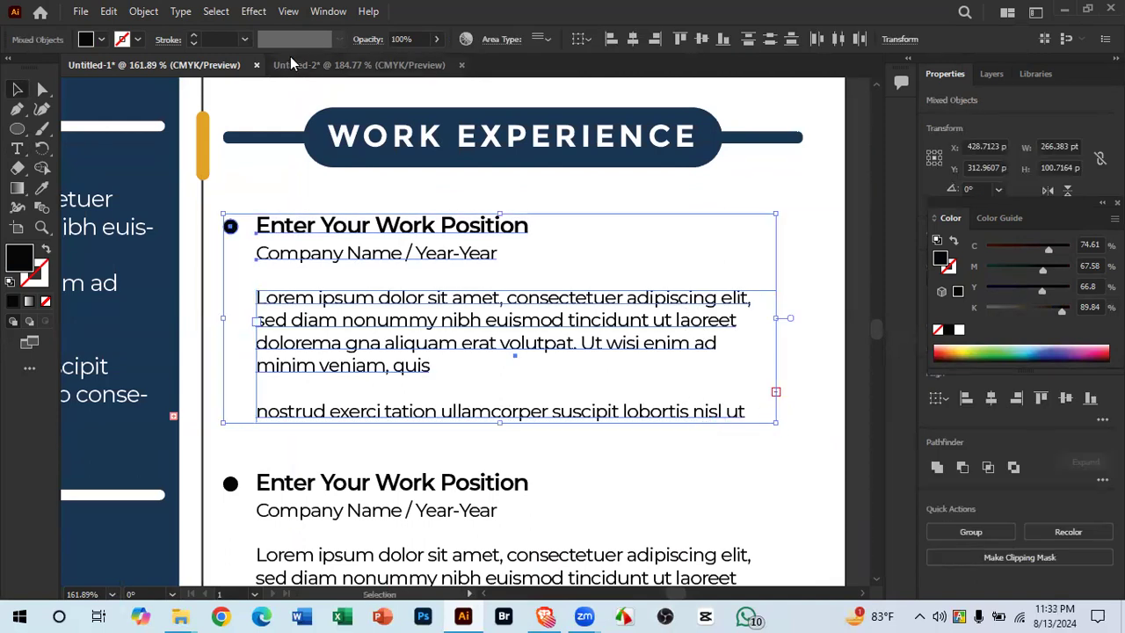
left_click(292, 62)
left_click(435, 380)
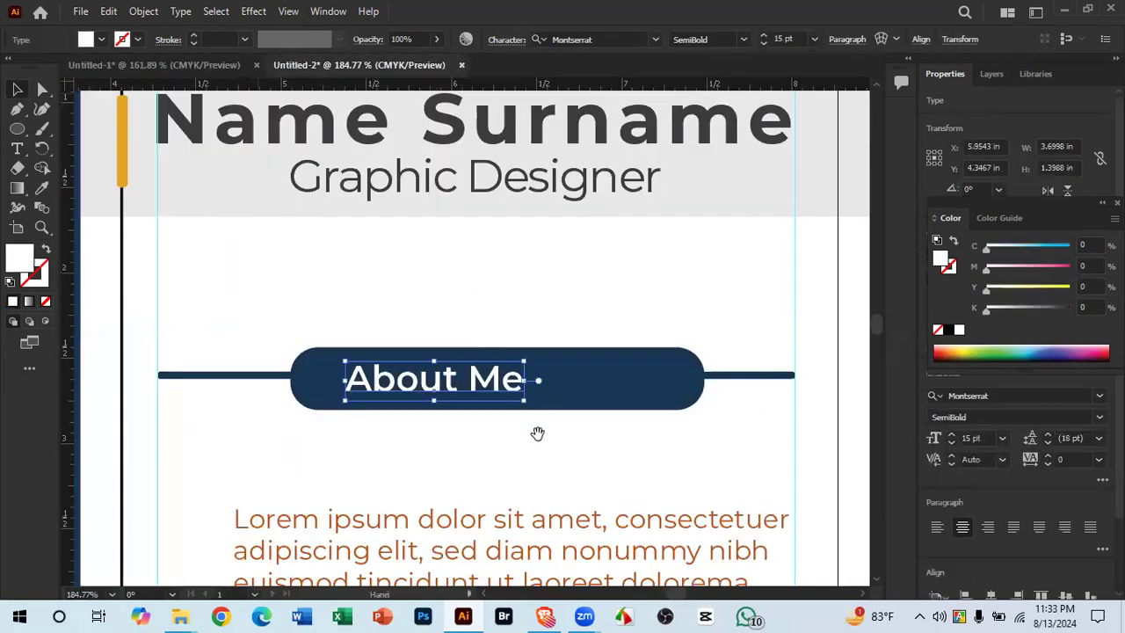
scroll(577, 494, "down", 1)
scroll(464, 495, "down", 2)
scroll(507, 290, "down", 4)
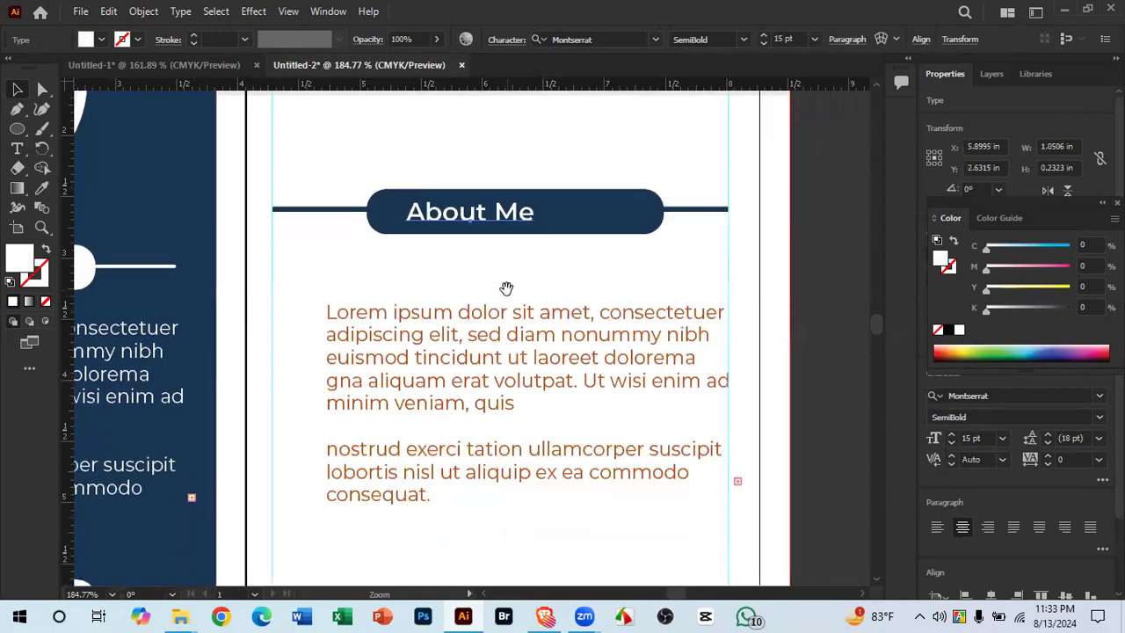
left_click(554, 388)
key("Delete")
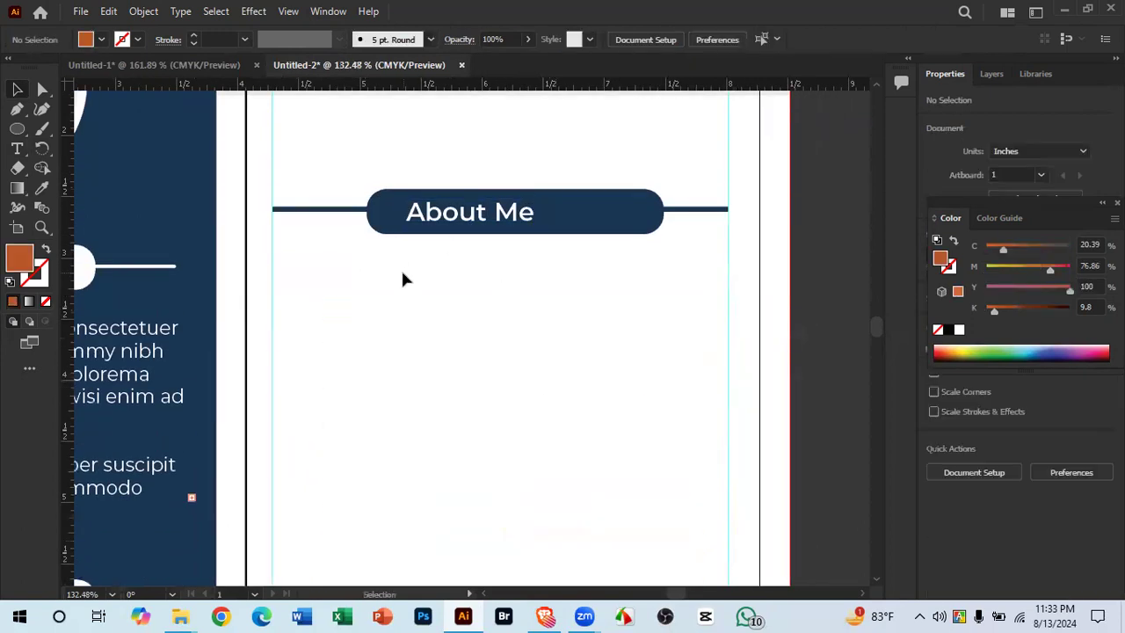
Step: Paste the copied work entry under the dark blue About Me bar, starting at the right column's left guide
key("ctrl+v")
left_click(404, 279)
scroll(451, 301, "up", 5)
left_click_drag(364, 261, 420, 262)
scroll(422, 263, "down", 5)
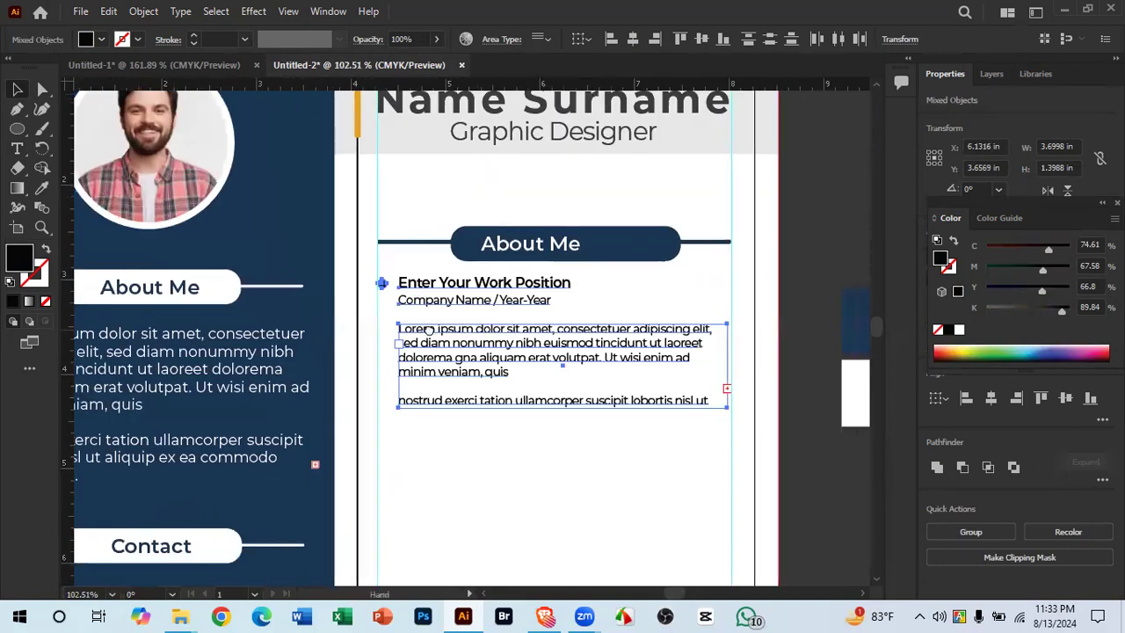
Step: Move the dark blue heading up toward the grey name band and centre the About Me text on its bar
left_click_drag(509, 339, 541, 169)
left_click_drag(529, 253, 445, 282)
left_click_drag(512, 211, 525, 361)
scroll(495, 341, "up", 3)
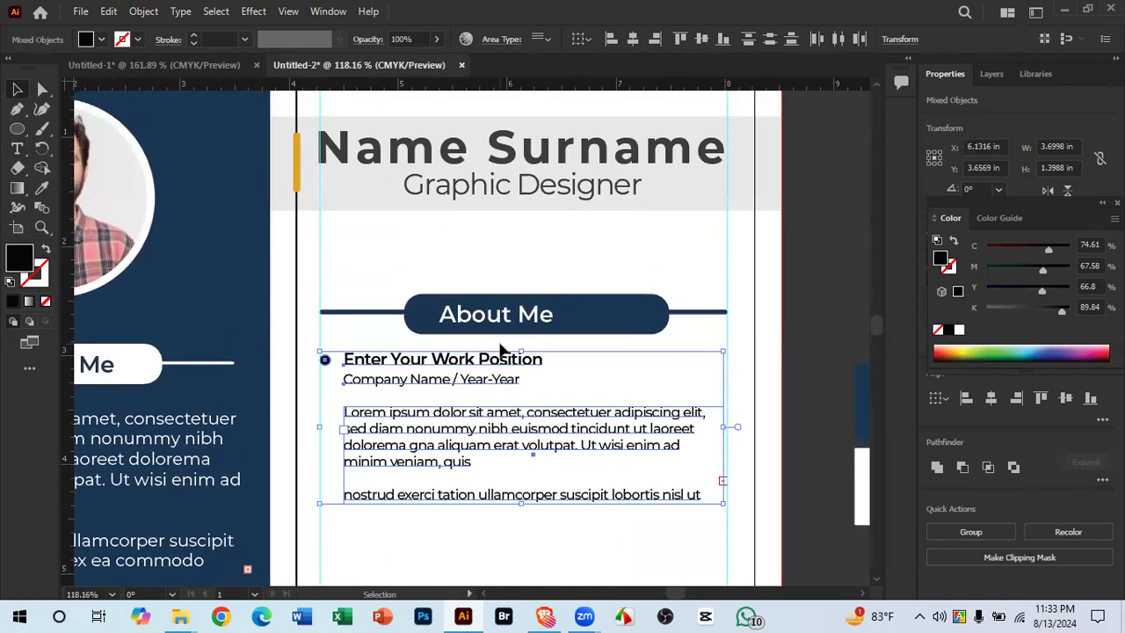
left_click(364, 266)
left_click_drag(595, 322, 584, 278)
left_click_drag(479, 272, 589, 292)
left_click(631, 340)
left_click(639, 357)
left_click_drag(617, 359, 565, 361)
left_click_drag(600, 404, 562, 334)
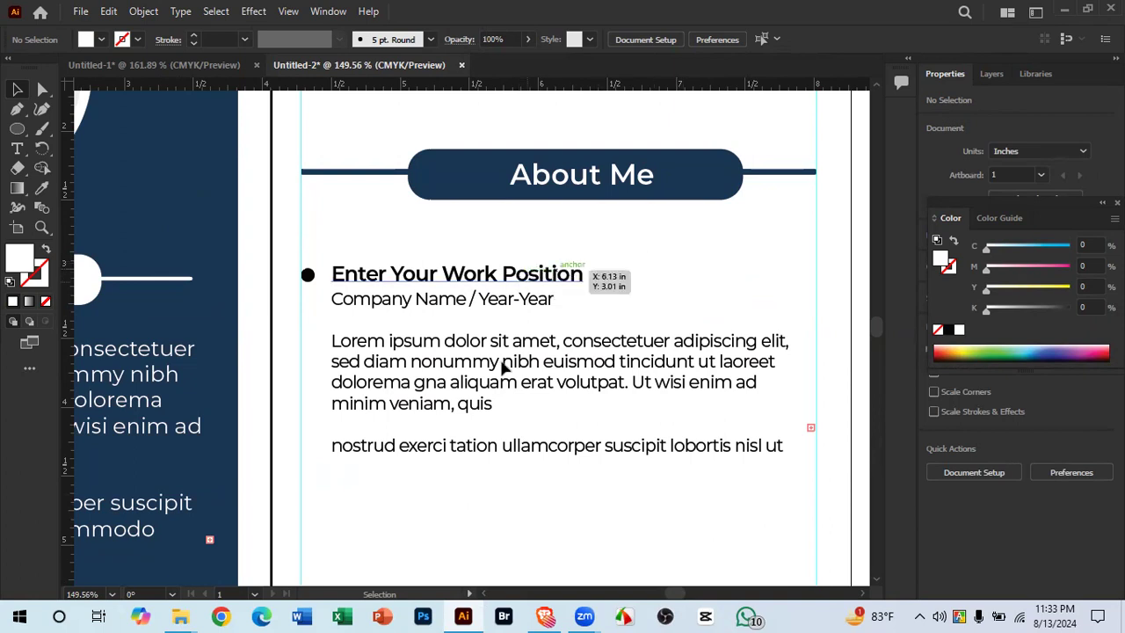
scroll(457, 413, "down", 2)
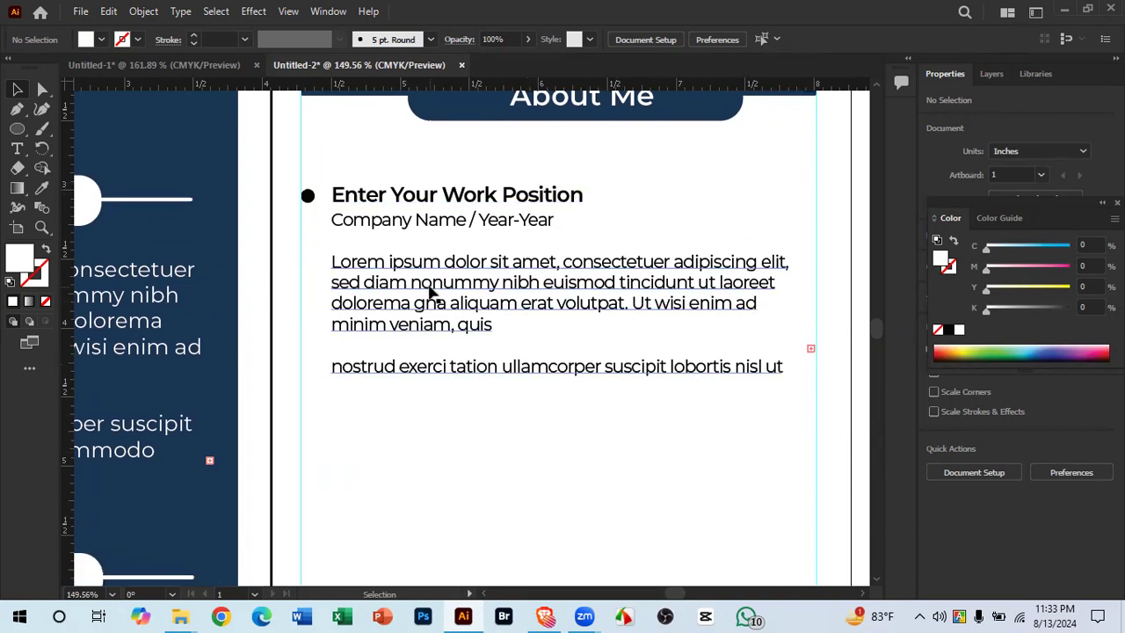
scroll(431, 292, "down", 3)
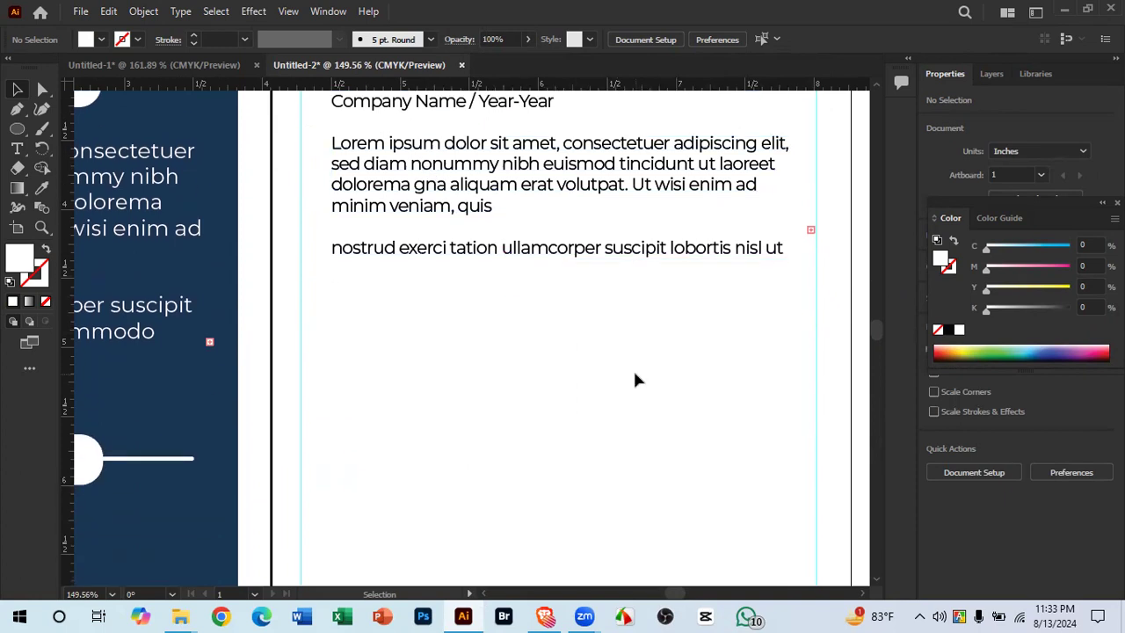
left_click_drag(558, 337, 548, 373)
left_click_drag(622, 356, 519, 322)
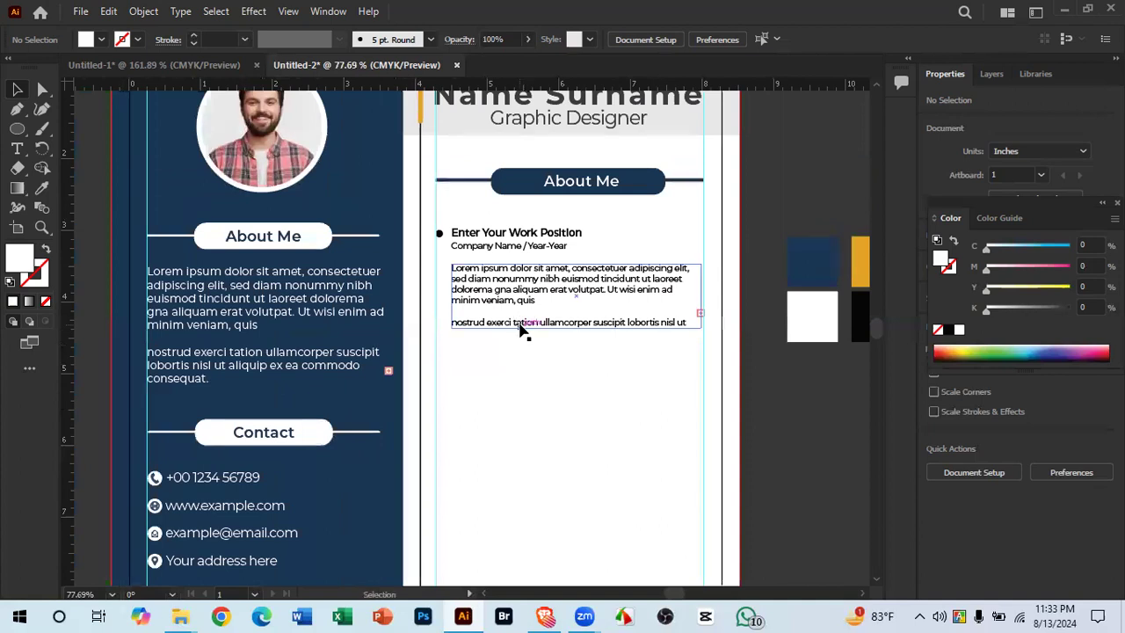
left_click_drag(538, 332, 640, 411)
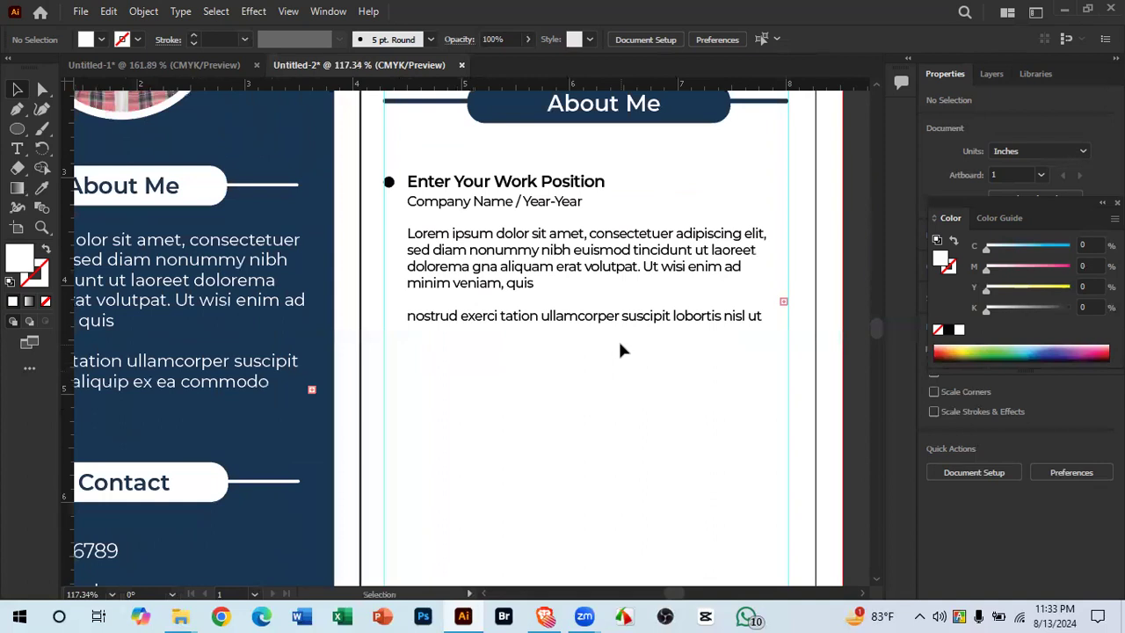
left_click_drag(645, 369, 554, 384)
left_click_drag(458, 384, 484, 392)
left_click_drag(322, 370, 377, 386)
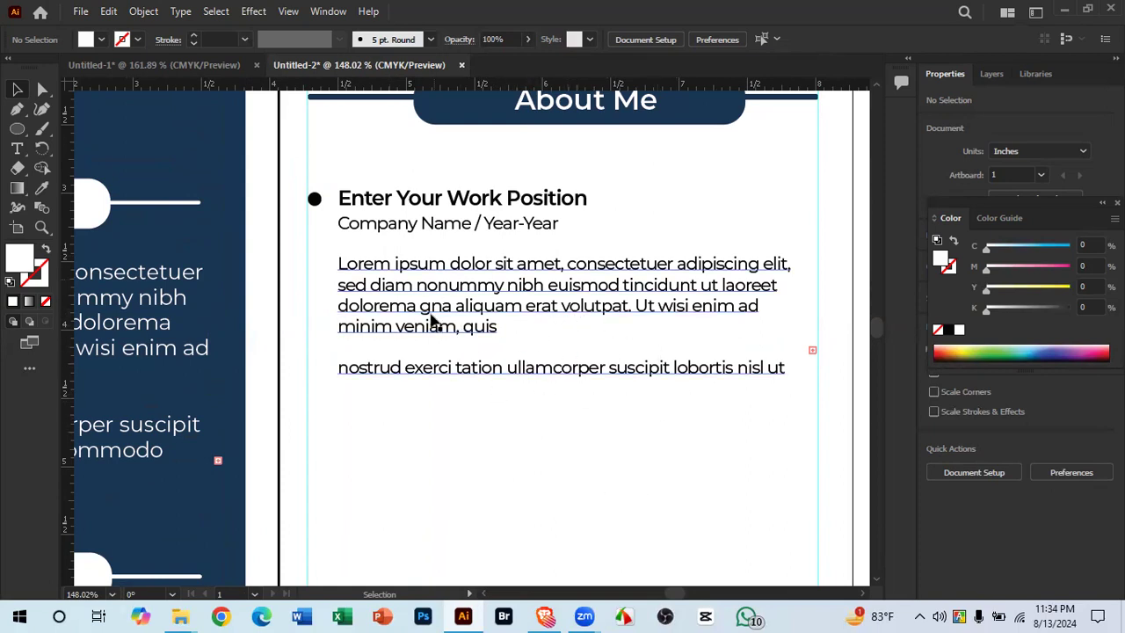
scroll(347, 334, "down", 3)
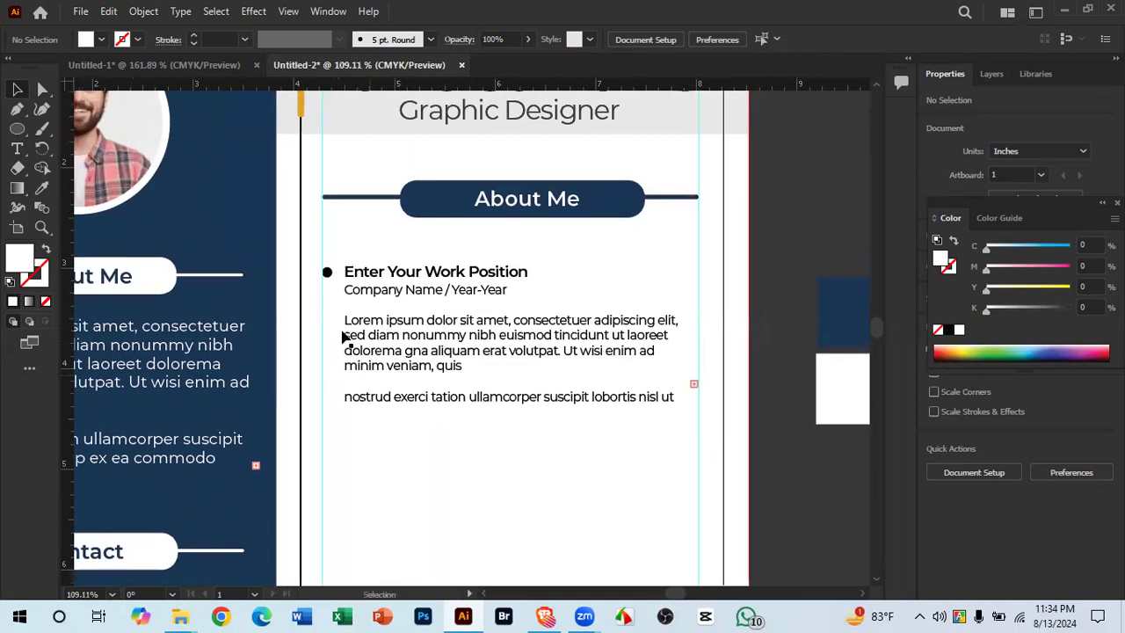
left_click_drag(502, 372, 455, 302)
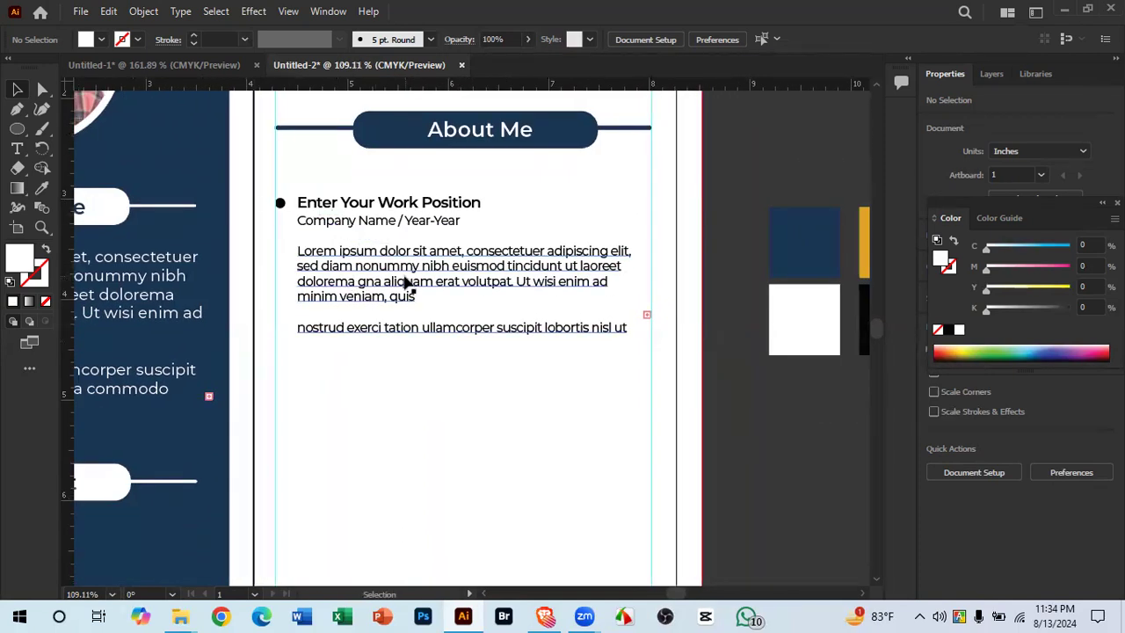
Step: Group the work entry's bullet and texts, and place a duplicate of the group below the original
left_click(281, 203)
left_click_drag(380, 225, 380, 373)
left_click_drag(280, 359, 355, 373)
scroll(431, 339, "down", 5)
left_click_drag(431, 339, 414, 448)
Step: Align the duplicated work entry with the first entry along the right column's left guide
left_click_drag(307, 352, 655, 367)
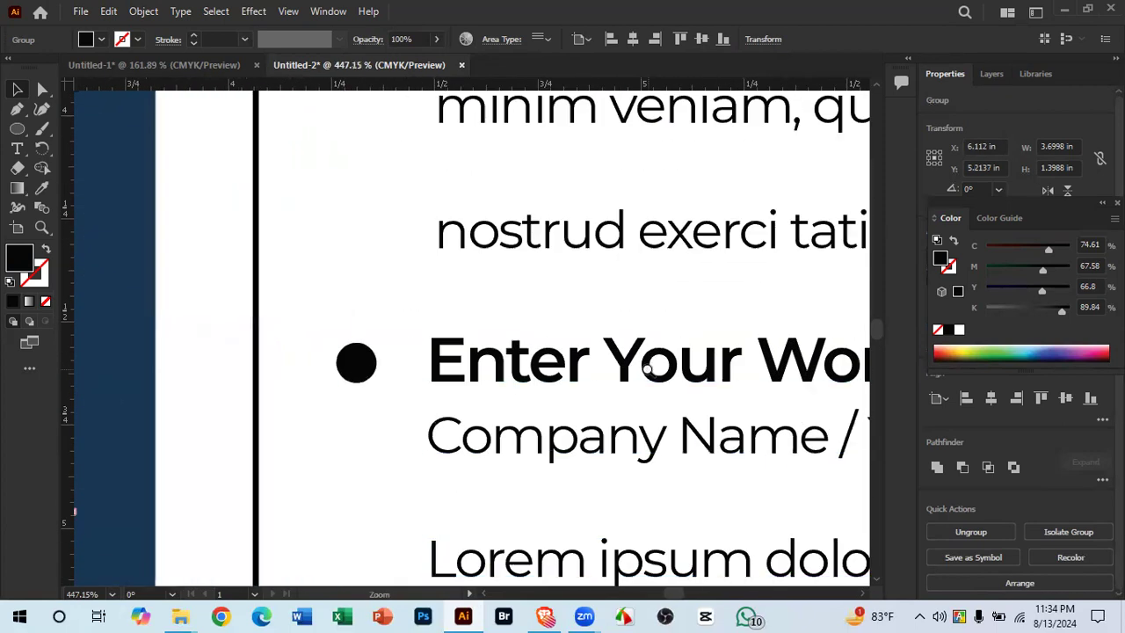
left_click_drag(368, 362, 329, 347)
left_click_drag(499, 427, 491, 296)
left_click(508, 363)
left_click_drag(508, 363, 441, 360)
Step: Duplicate the dark blue About Me heading with its line and place the copy below the second work entry
left_click_drag(485, 183, 440, 269)
left_click_drag(398, 194, 526, 217)
left_click_drag(523, 200, 526, 386)
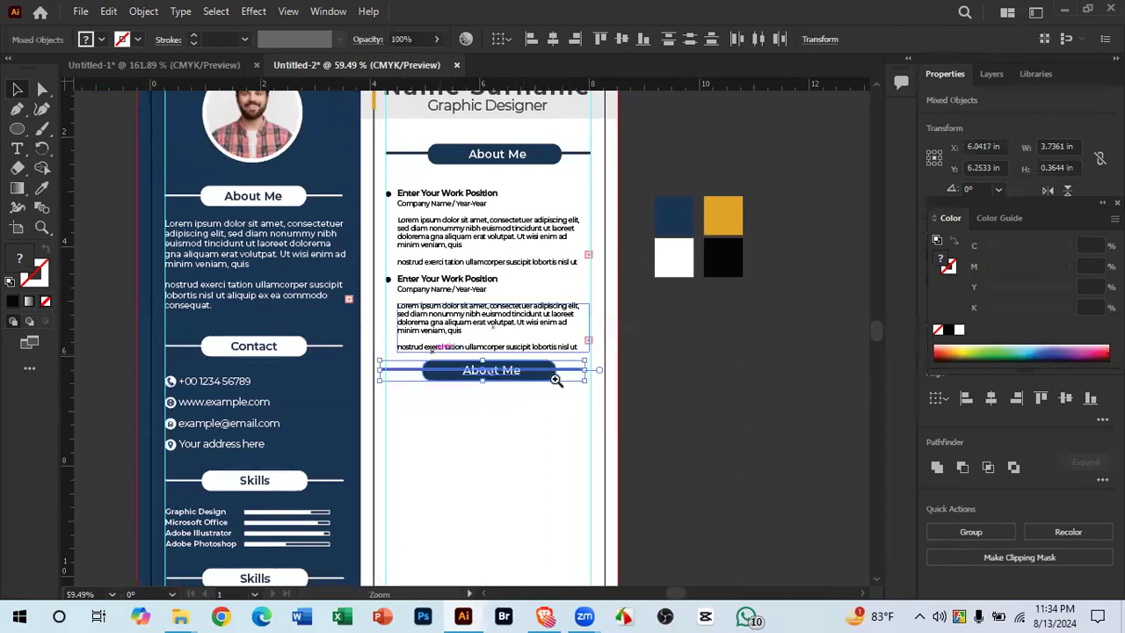
Step: Align the copied heading below the work entries so its line spans the right column's two guides
left_click_drag(440, 358, 536, 378)
mouse_move(497, 440)
left_mouse_down()
mouse_move(644, 389)
mouse_move(593, 420)
mouse_move(544, 378)
mouse_move(746, 407)
mouse_move(585, 504)
mouse_move(502, 431)
left_mouse_up()
left_click_drag(519, 473, 546, 477)
left_click_drag(442, 467, 656, 472)
left_click_drag(339, 472, 409, 469)
left_click_drag(443, 469, 225, 387)
left_click_drag(424, 437, 357, 428)
left_click_drag(463, 440, 465, 419)
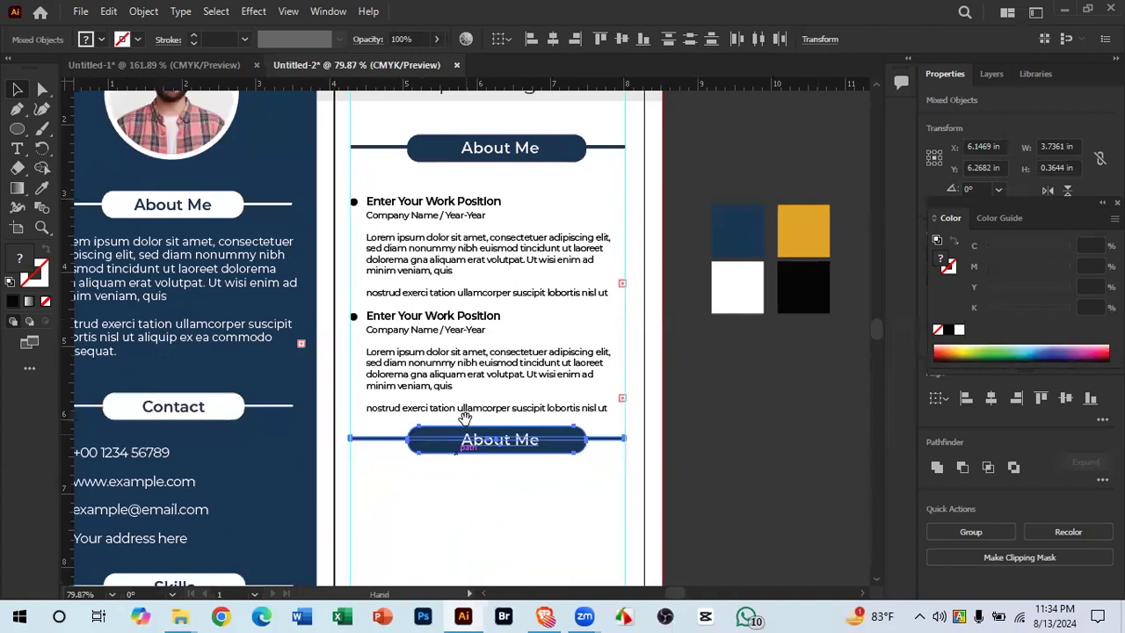
left_click_drag(470, 466, 502, 478)
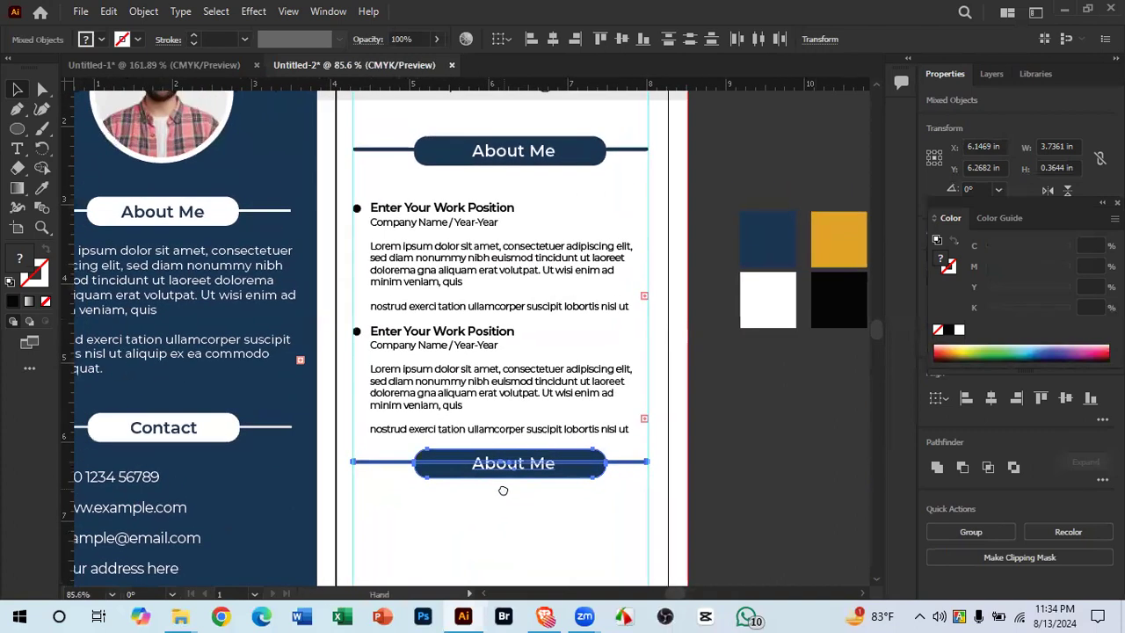
Step: Move both work entries up slightly together to even out the spacing between the two headings
left_click(690, 355)
left_click(537, 389)
left_click_drag(538, 389, 540, 382)
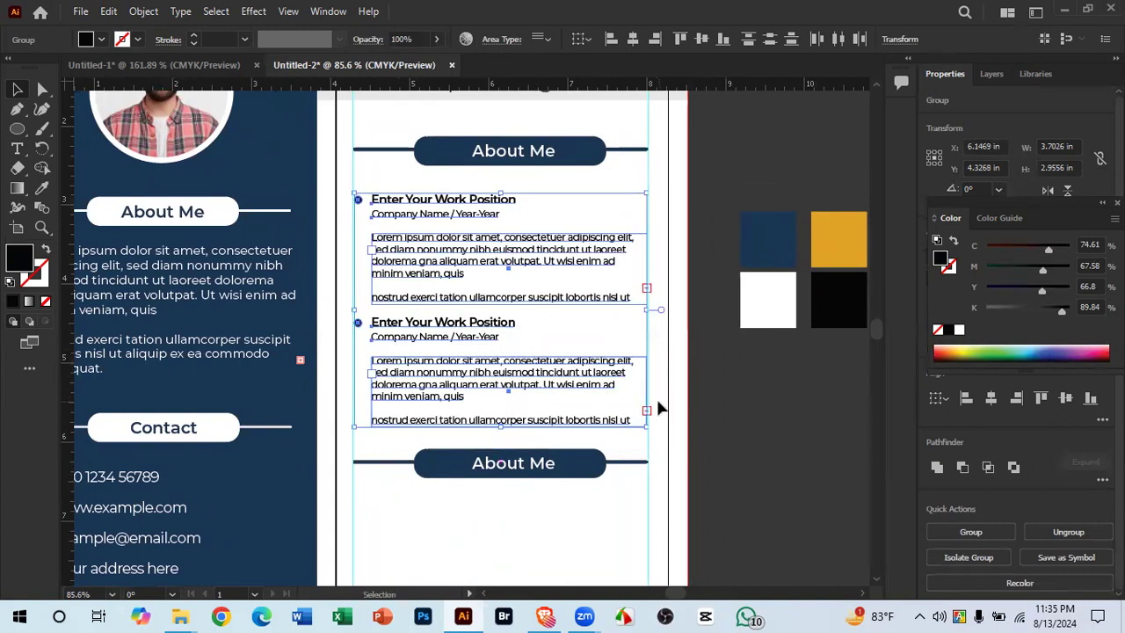
left_click(715, 431)
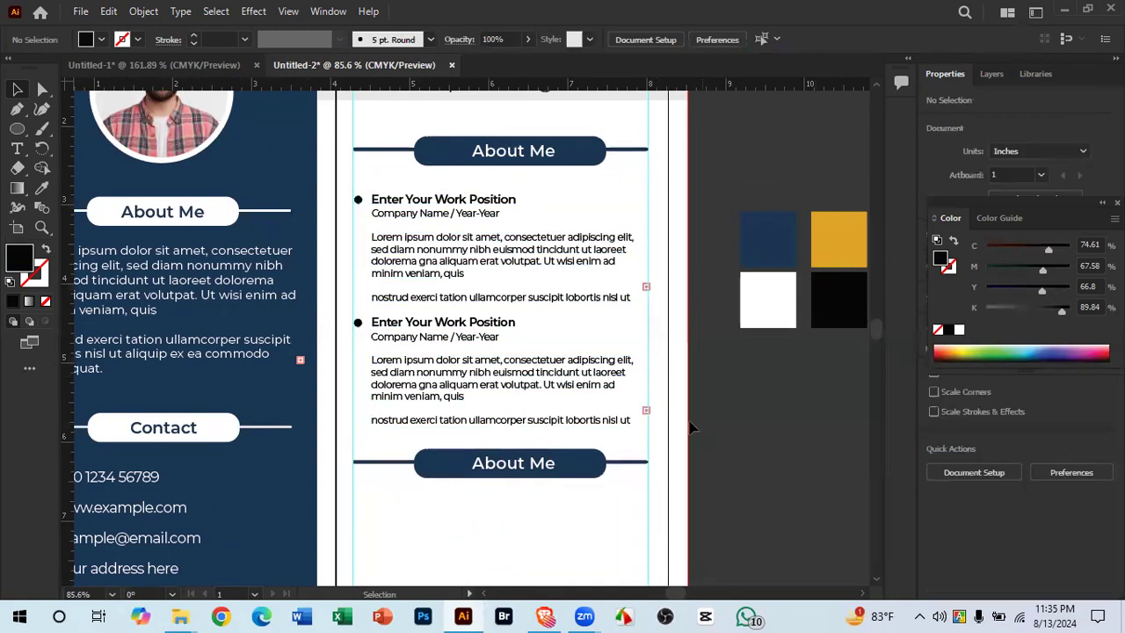
Step: Examine the Education and Reference sections in the Untitled-1 template, including their headings and entry layout
left_click_drag(562, 405, 435, 387)
left_click_drag(547, 437, 518, 353)
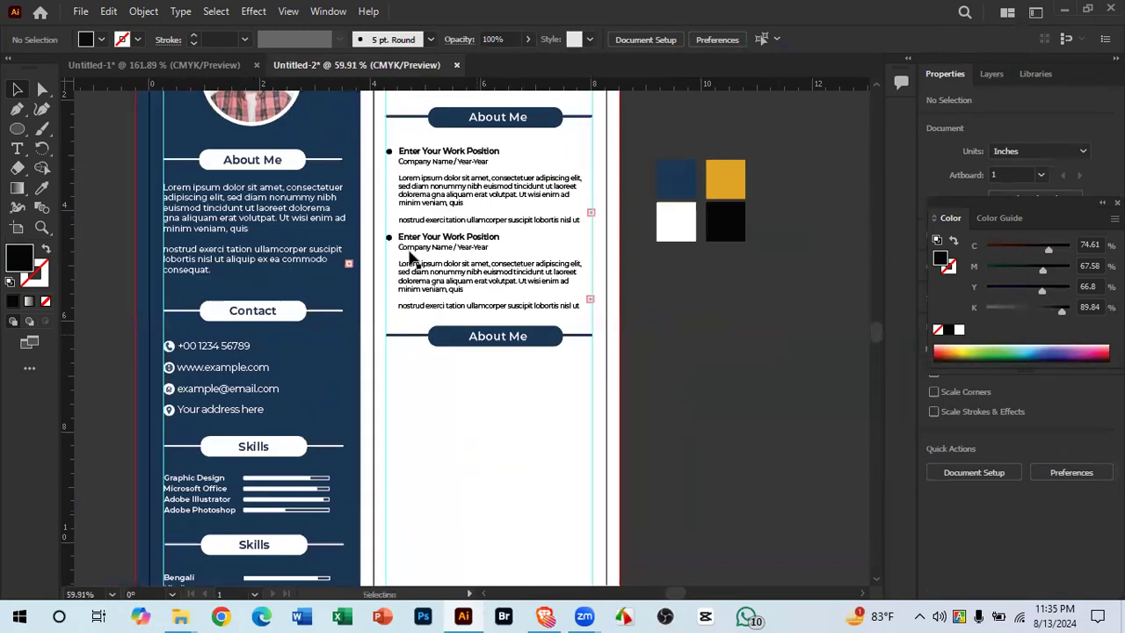
left_click(197, 66)
left_click_drag(451, 389, 132, 419)
left_click_drag(424, 410, 453, 200)
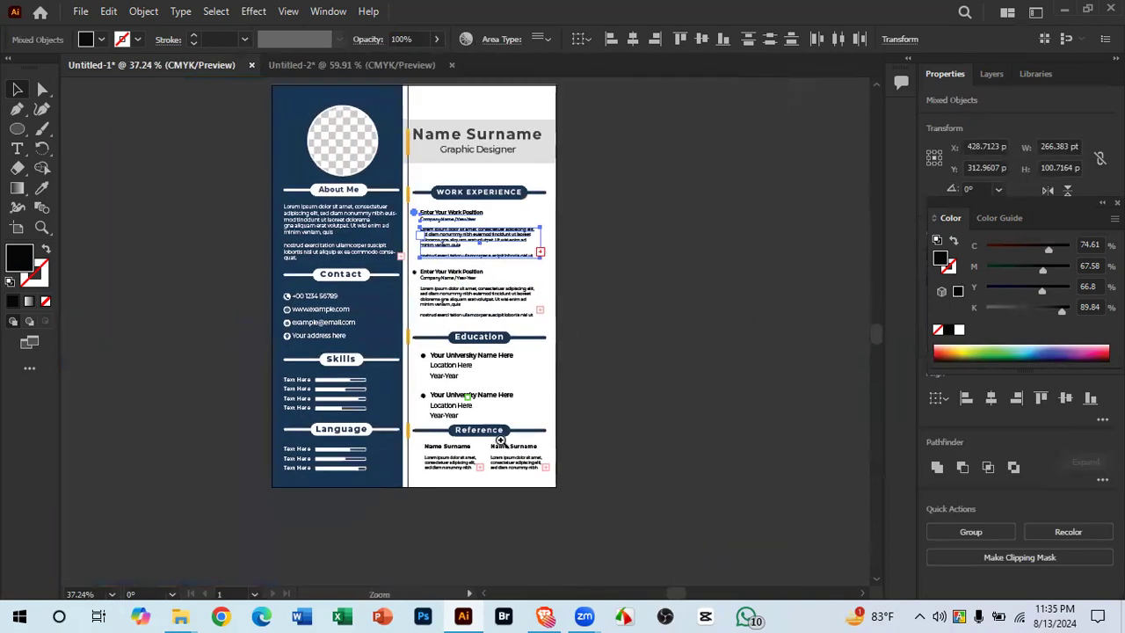
left_click_drag(501, 440, 689, 472)
left_click_drag(507, 320, 488, 361)
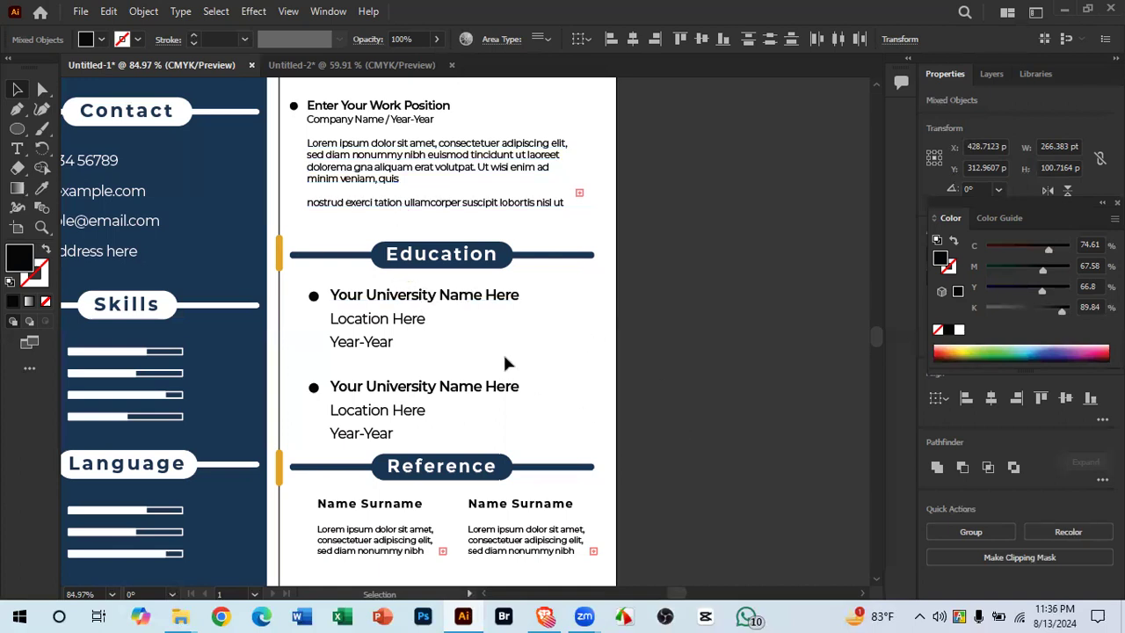
scroll(457, 378, "down", 2)
scroll(452, 370, "up", 3)
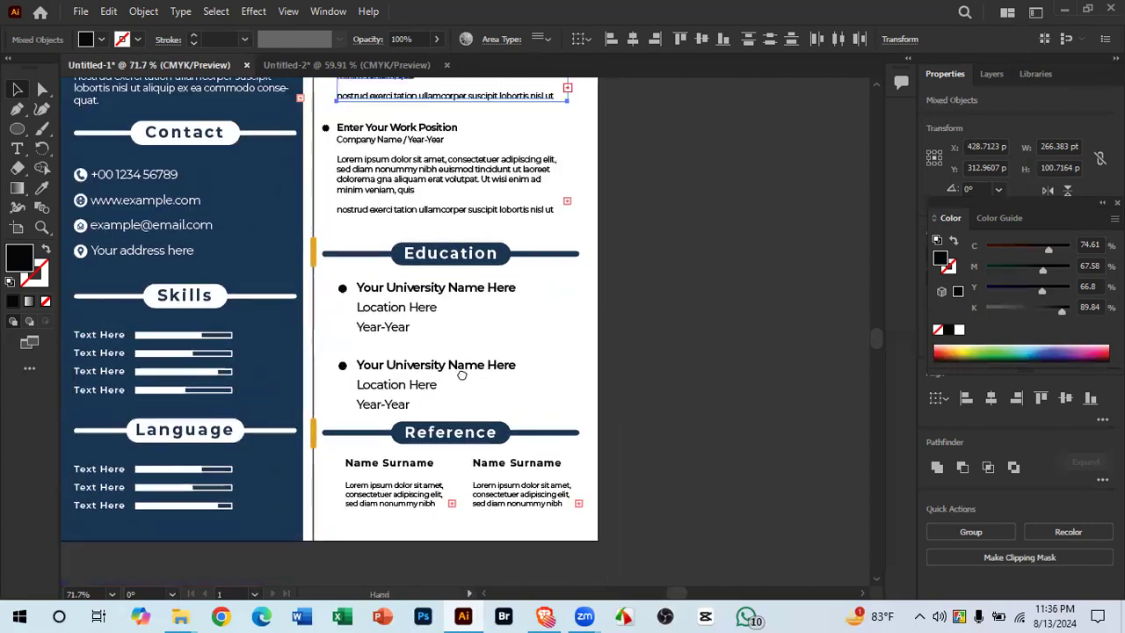
scroll(461, 375, "up", 2)
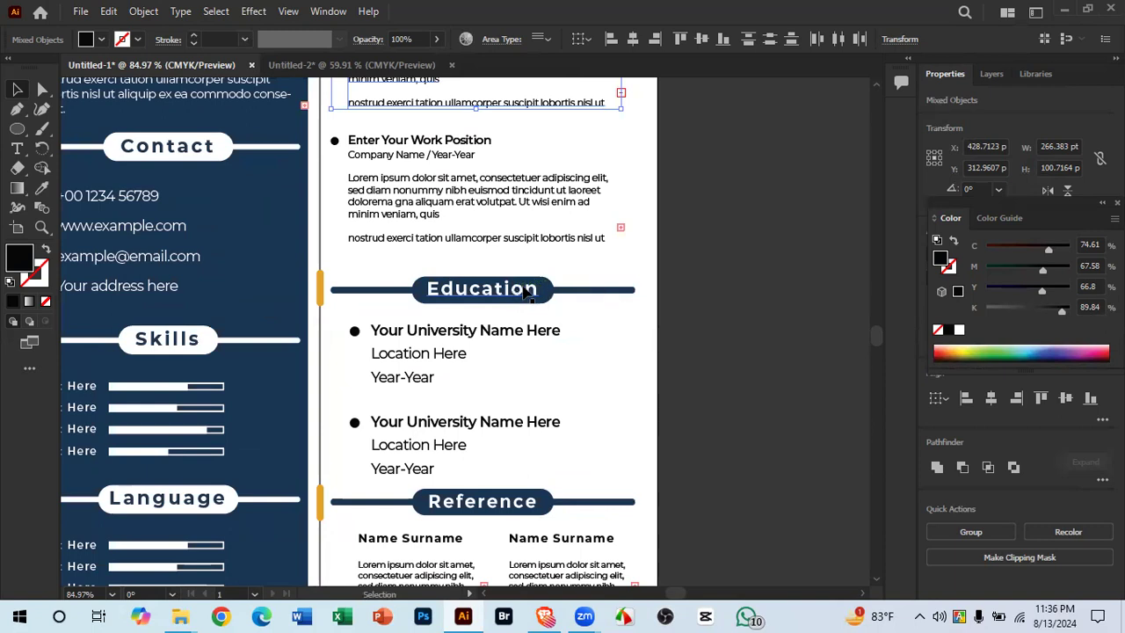
Step: Return to Untitled-2 and change the lower heading's text in the right column to "Education"
left_click(351, 64)
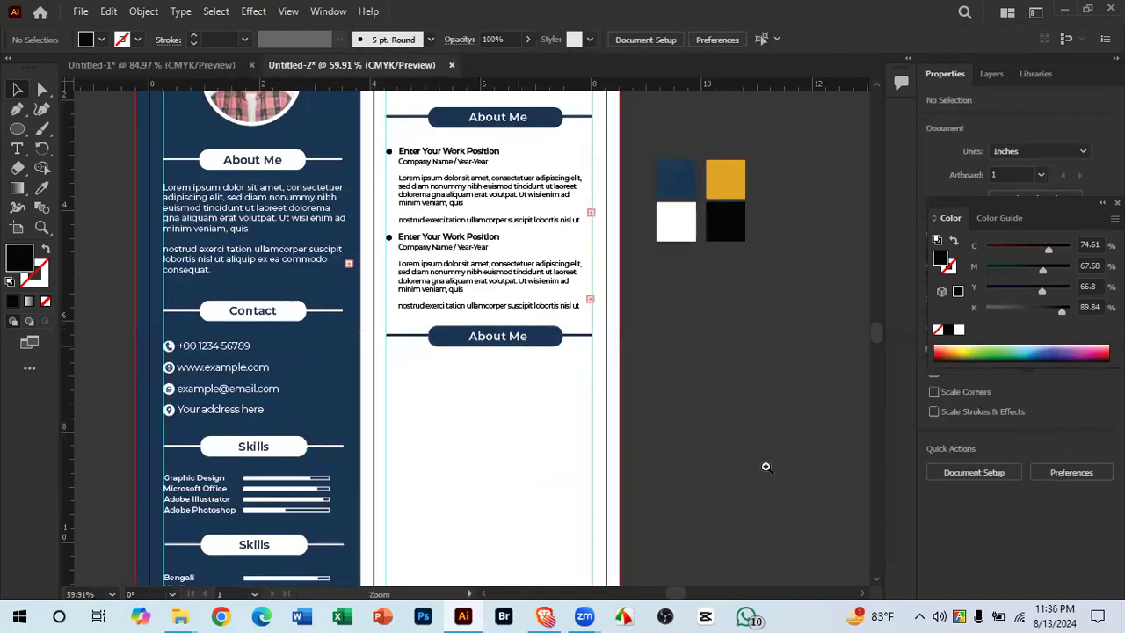
scroll(539, 416, "up", 3)
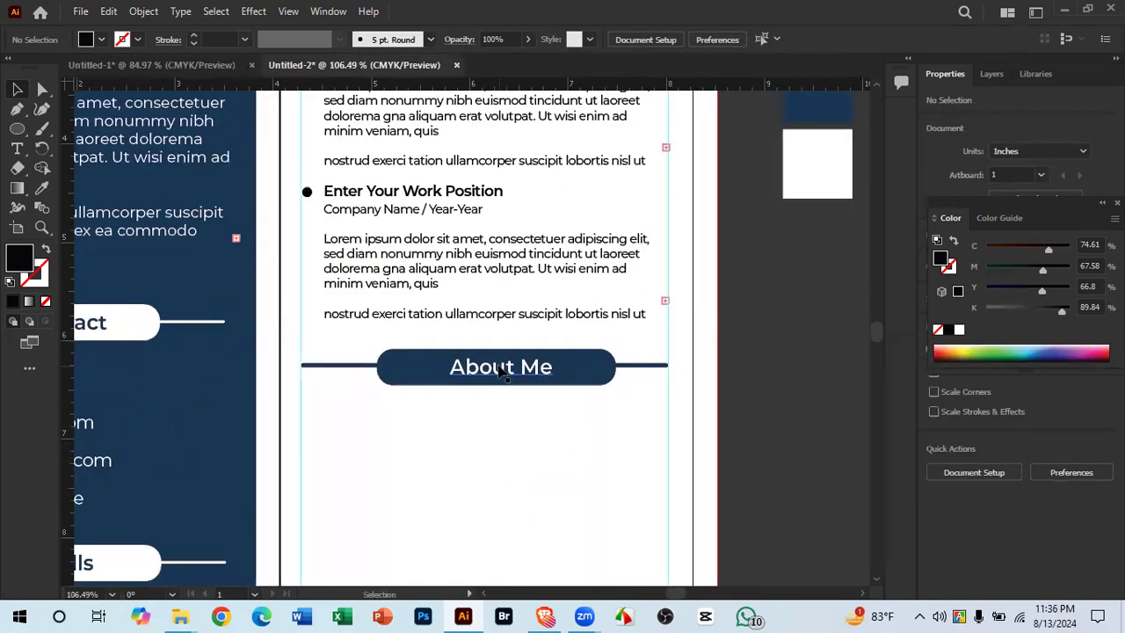
double_click(501, 369)
triple_click(499, 367)
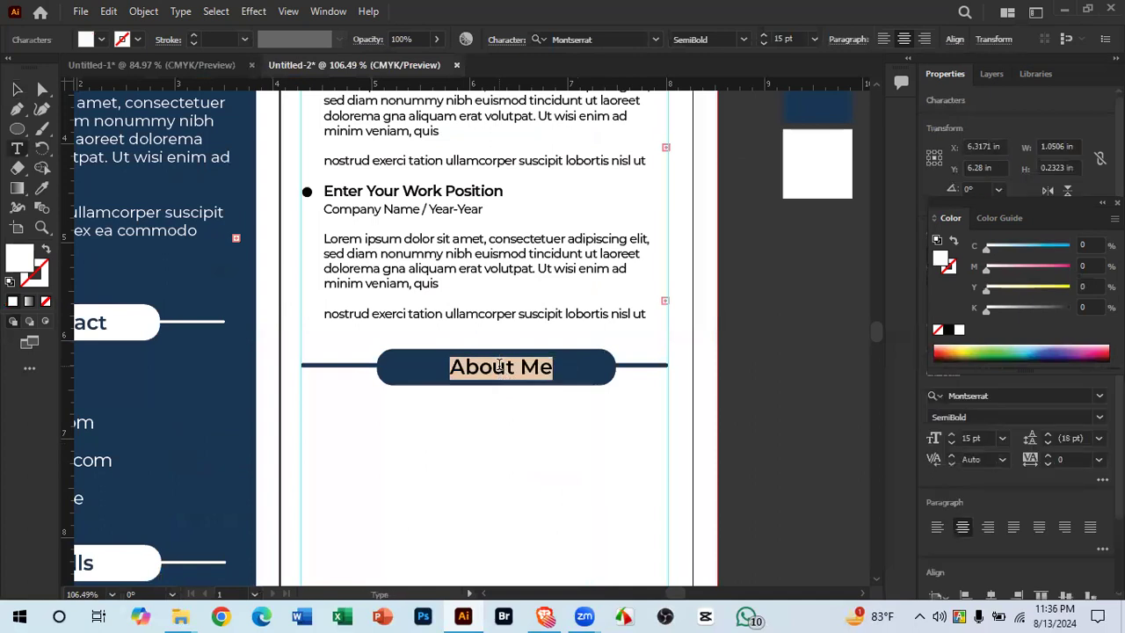
type("Education")
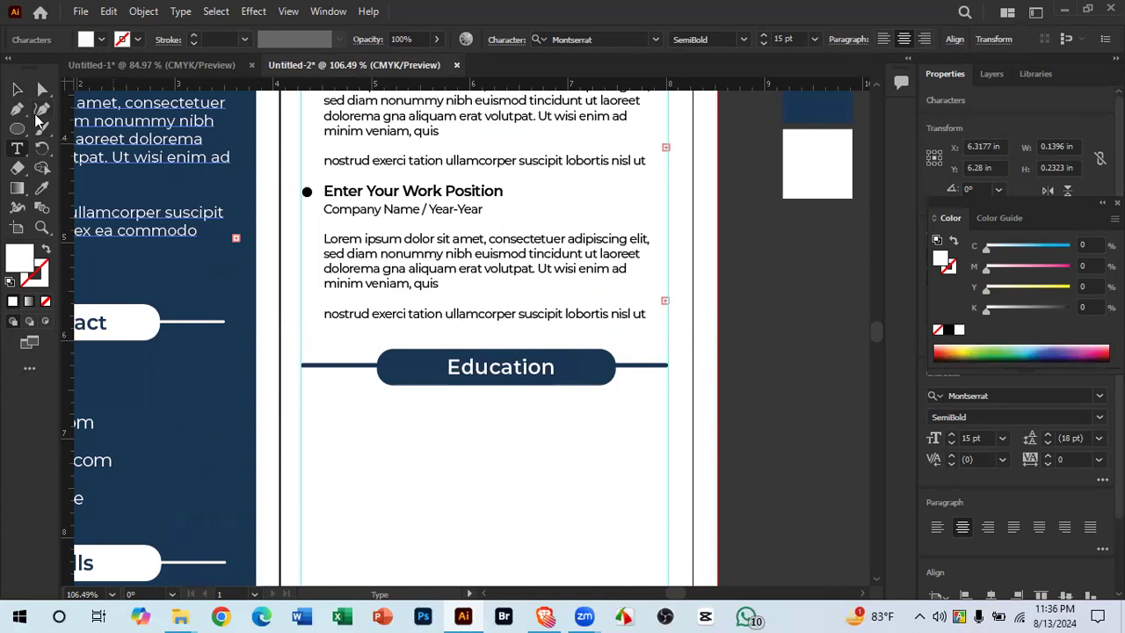
left_click(18, 90)
left_click(470, 411)
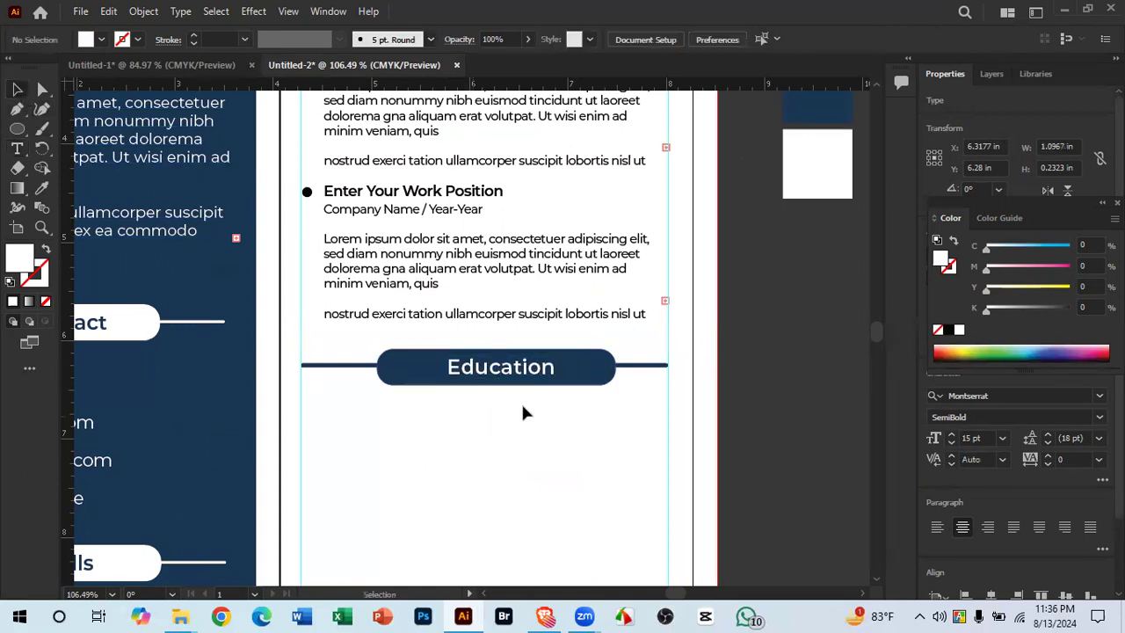
scroll(527, 369, "down", 2)
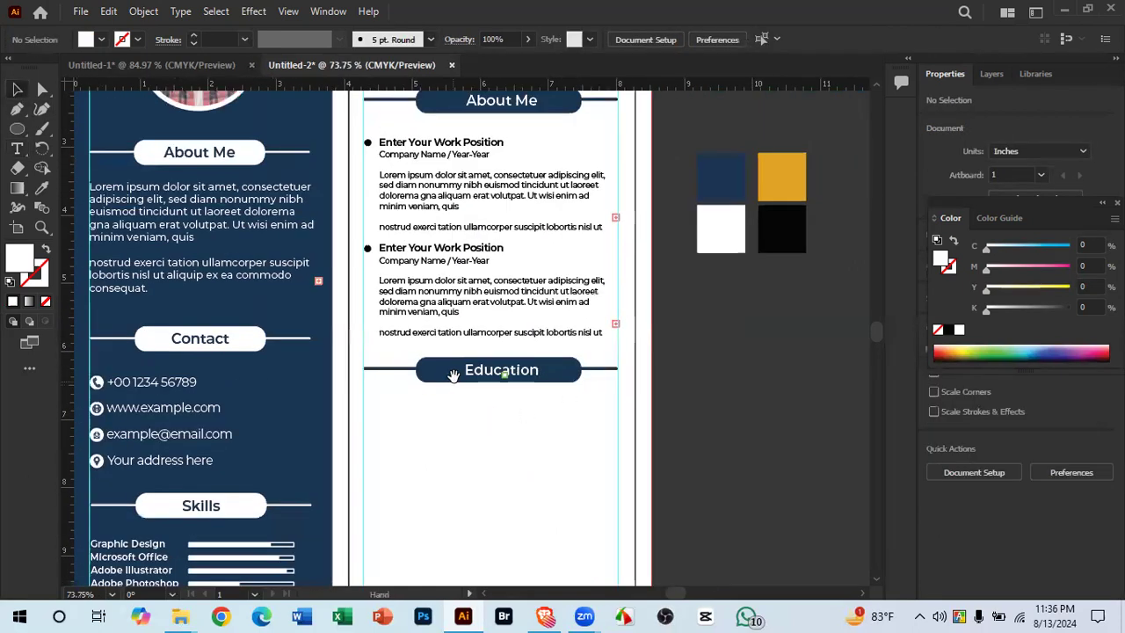
left_click_drag(493, 389, 427, 369)
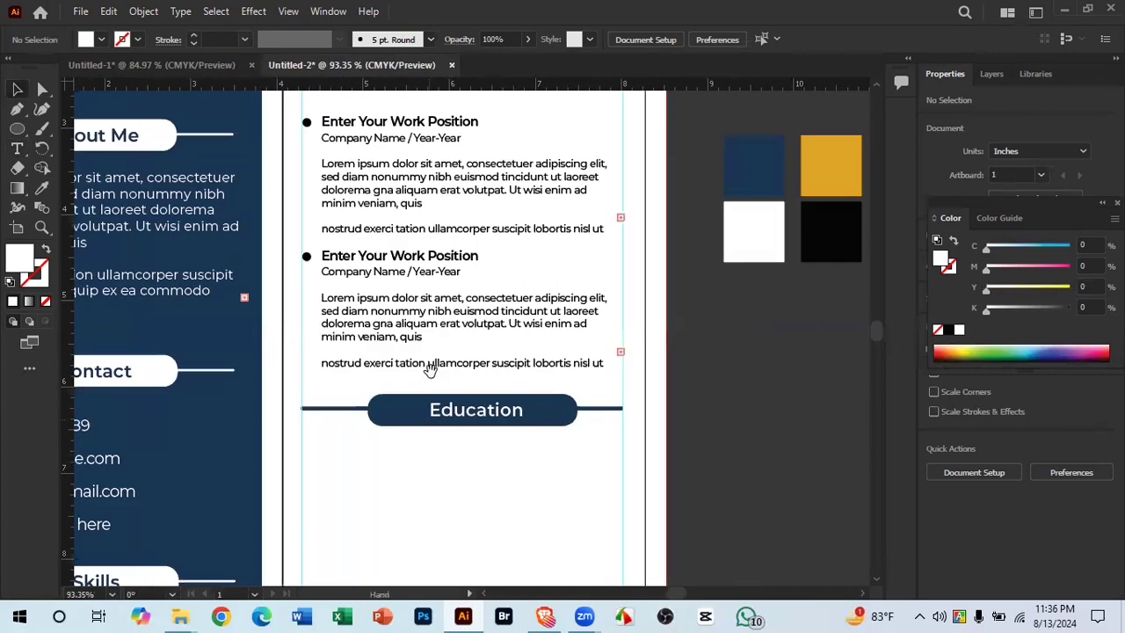
left_click_drag(408, 183, 498, 508)
left_click_drag(499, 502, 514, 403)
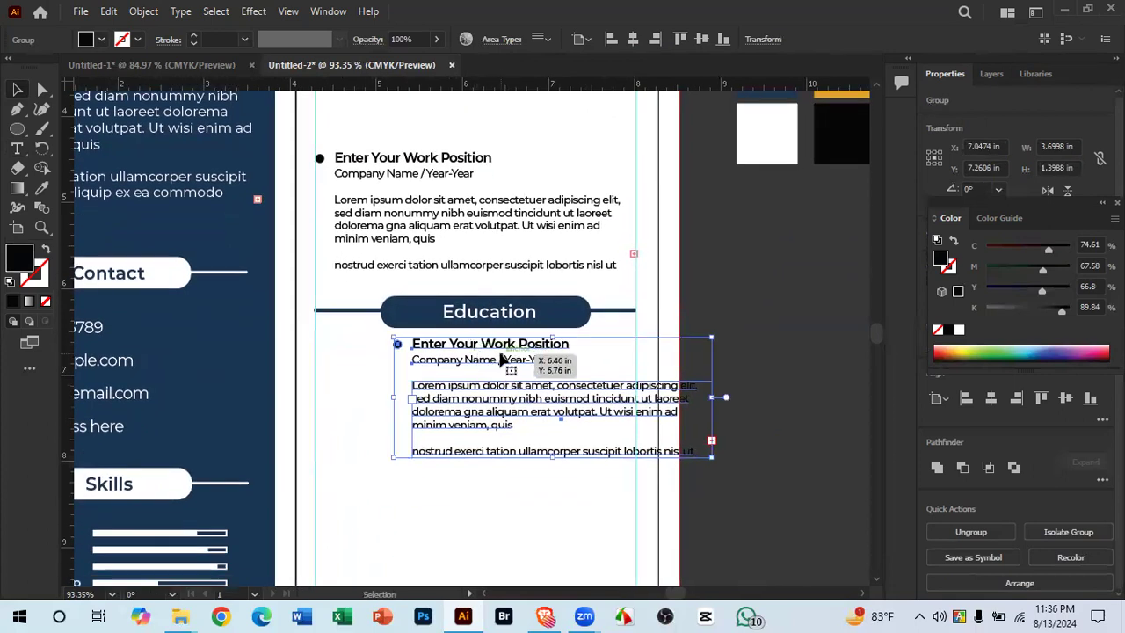
left_click_drag(499, 353, 499, 460)
key("ctrl+z")
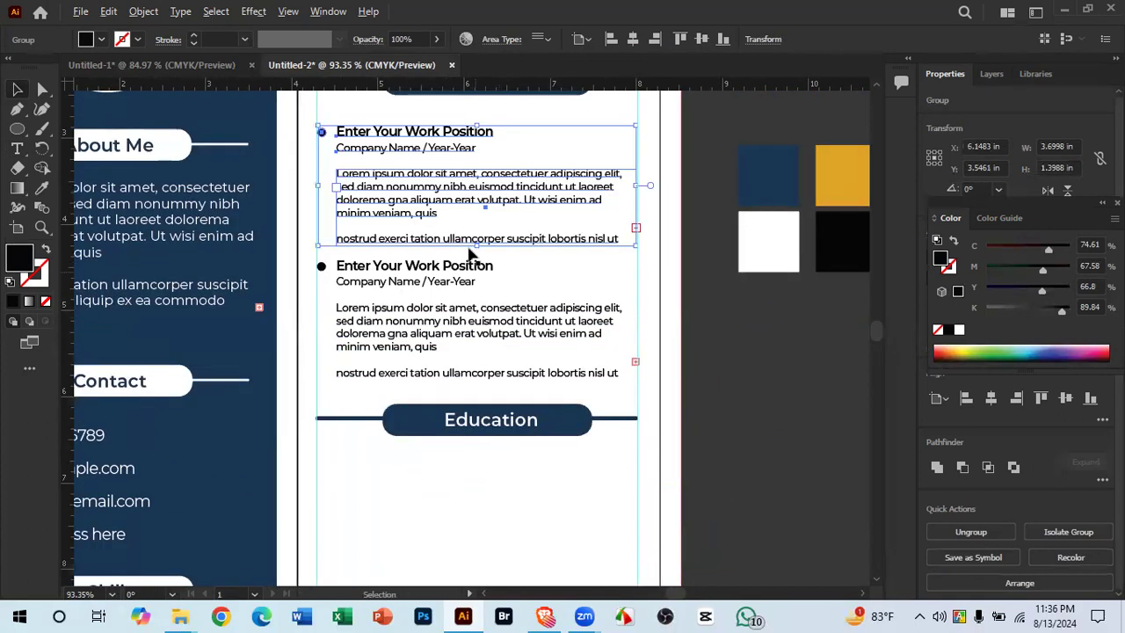
Step: Place a duplicate of the grouped work entry below the Education heading, in line with the right column's left guide
left_click_drag(464, 483, 454, 376)
scroll(388, 345, "up", 5)
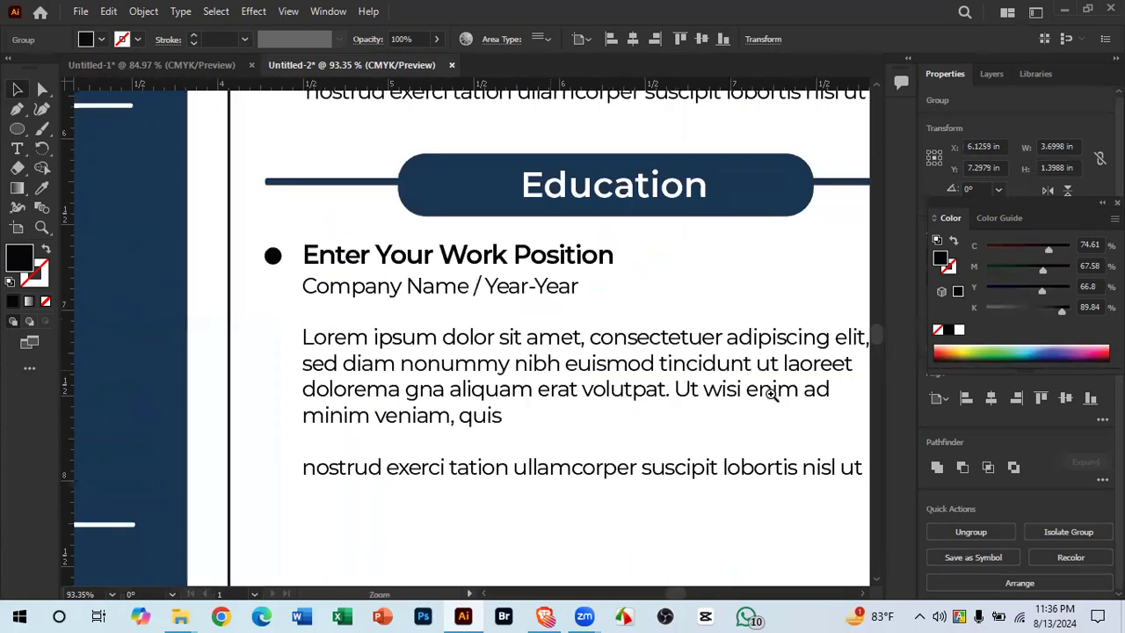
Step: Ungroup the duplicated work entry below the Education heading, including its nested text group, into separate text objects
left_click_drag(343, 241, 346, 222)
left_click_drag(343, 310, 211, 309, "ctrl")
left_click_drag(643, 416, 498, 442)
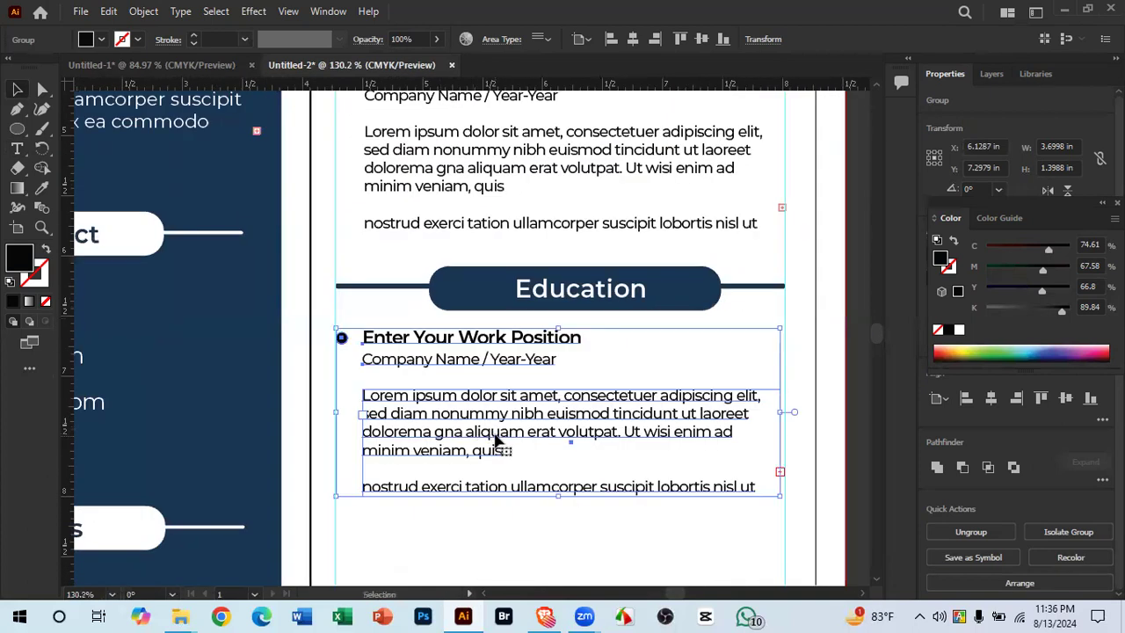
right_click(458, 341)
left_click(493, 185)
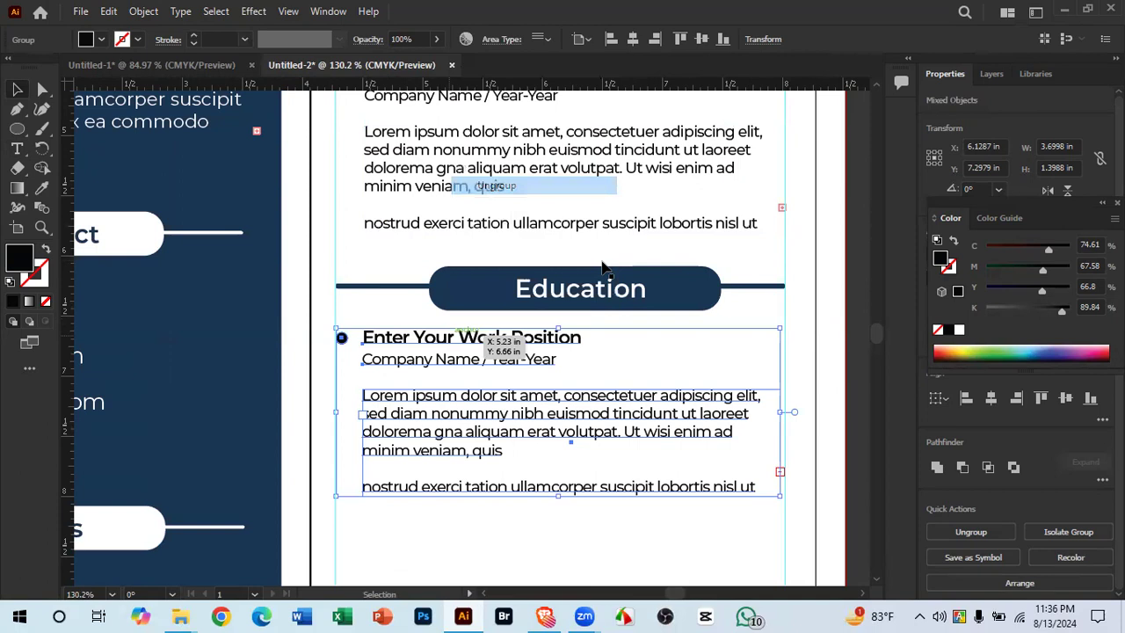
left_click(808, 369)
left_click(530, 359)
right_click(527, 360)
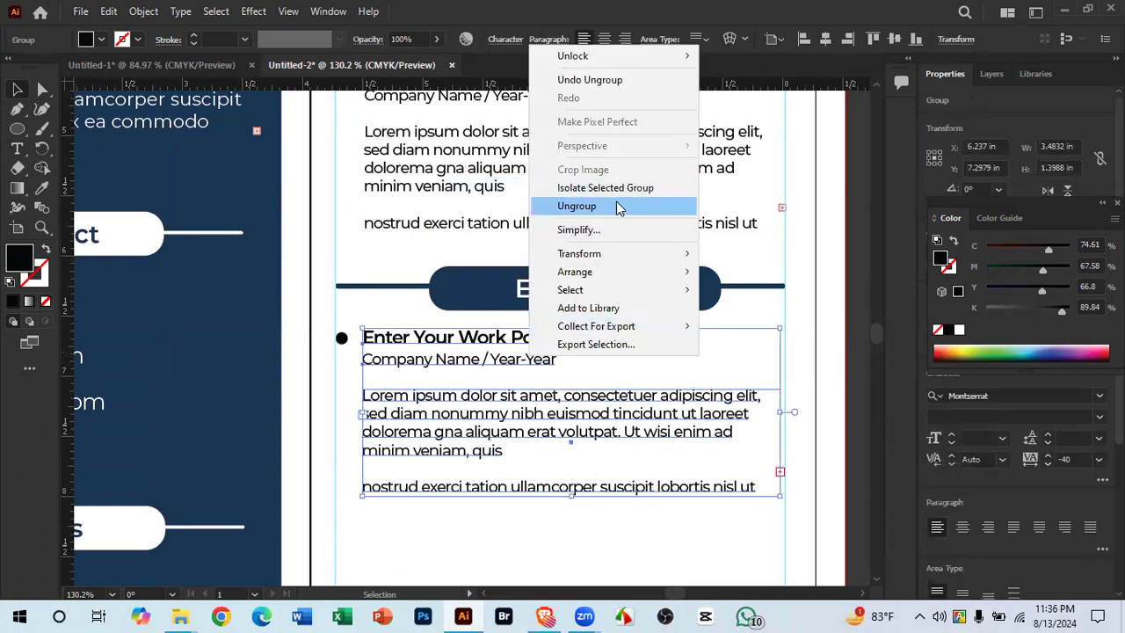
left_click(616, 206)
left_click(765, 312)
Step: Copy "Your University Name Here" from the Untitled-1 template and paste it over the title of the Untitled-2 Education entry
left_click(517, 339)
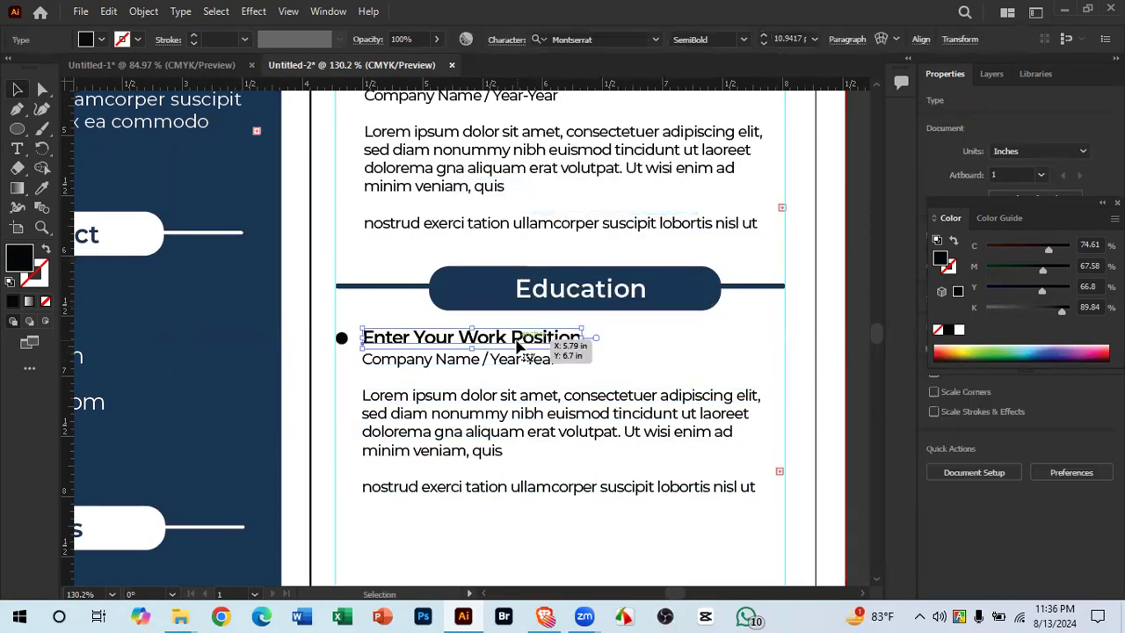
left_click(151, 64)
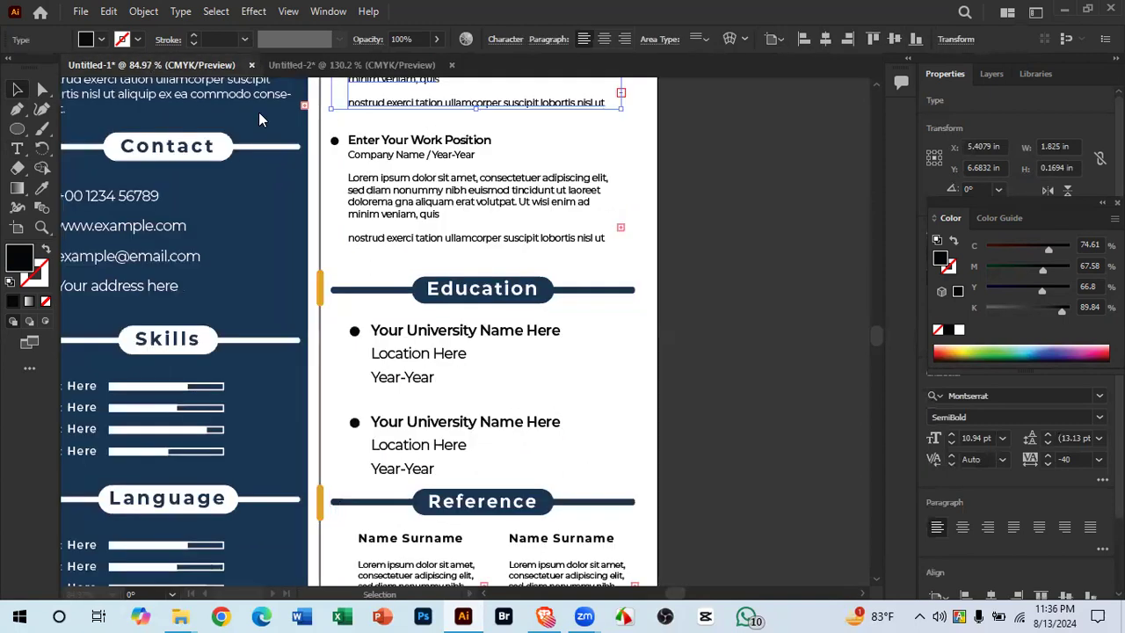
double_click(477, 330)
triple_click(395, 332)
key("ctrl+c")
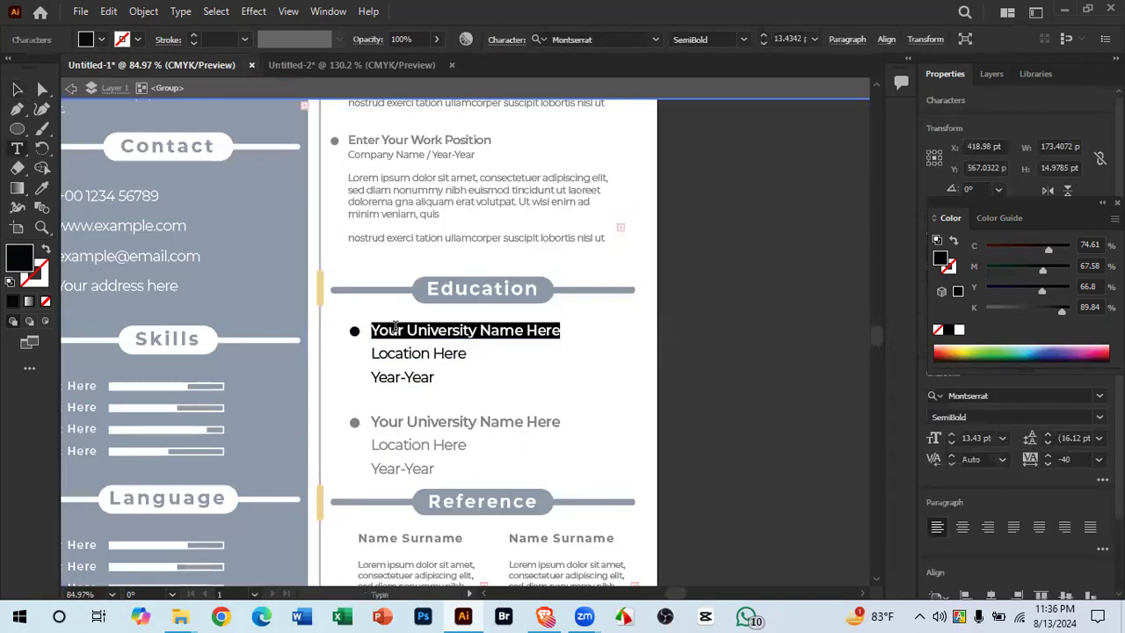
left_click(367, 65)
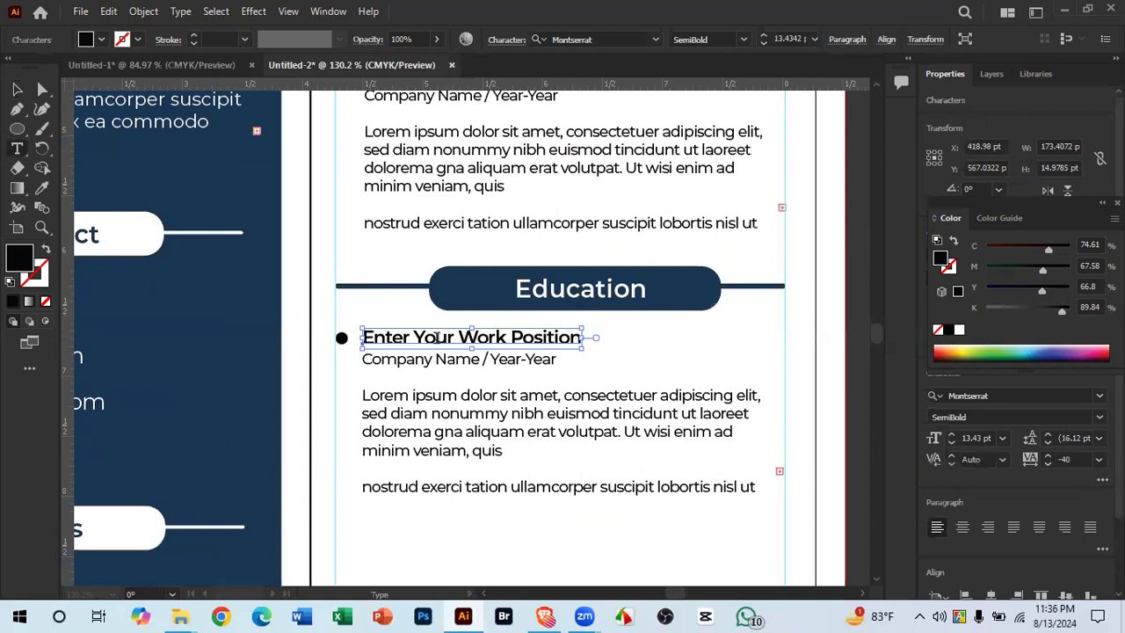
triple_click(436, 338)
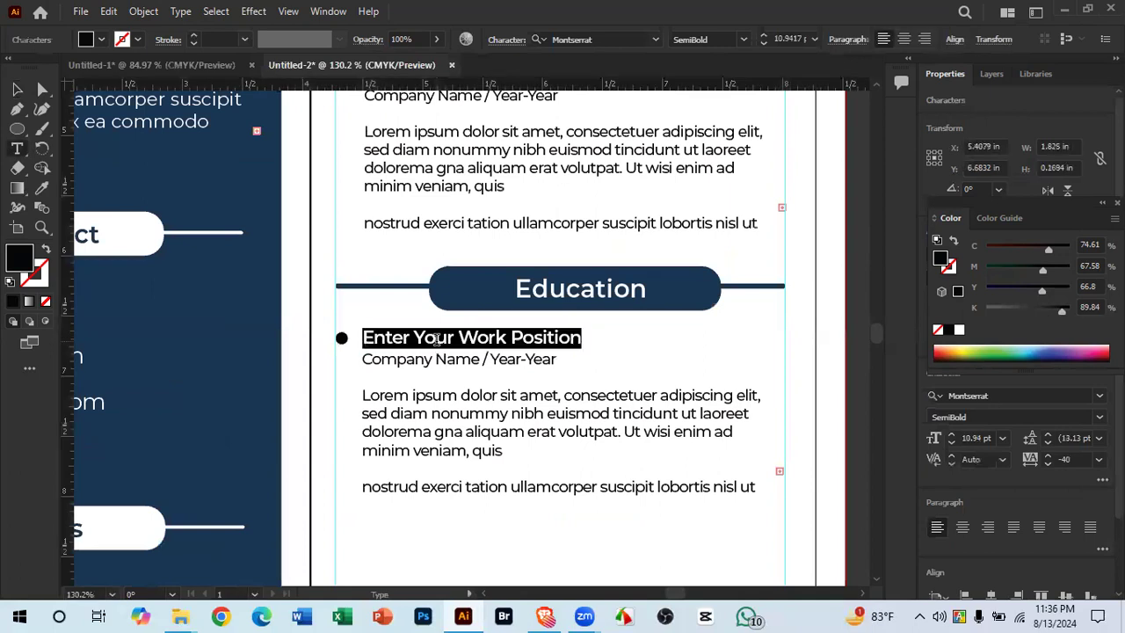
key("ctrl+v")
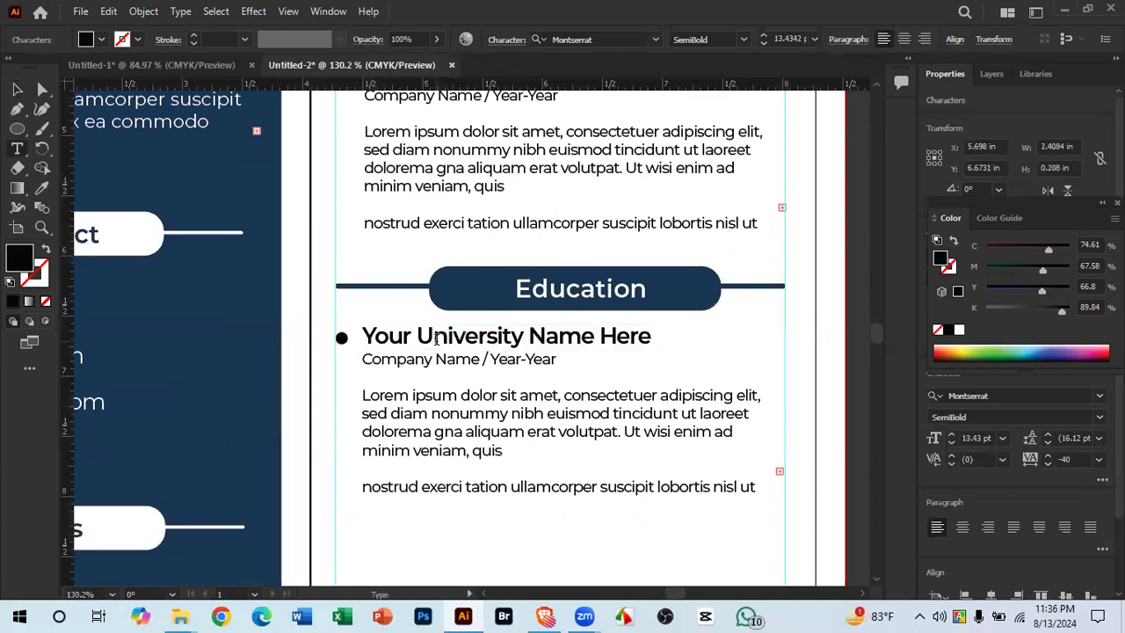
left_click(17, 88)
Step: Replace the "Company Name / Year-Year" line under the university name with the template's "Location Here" text
left_click(226, 63)
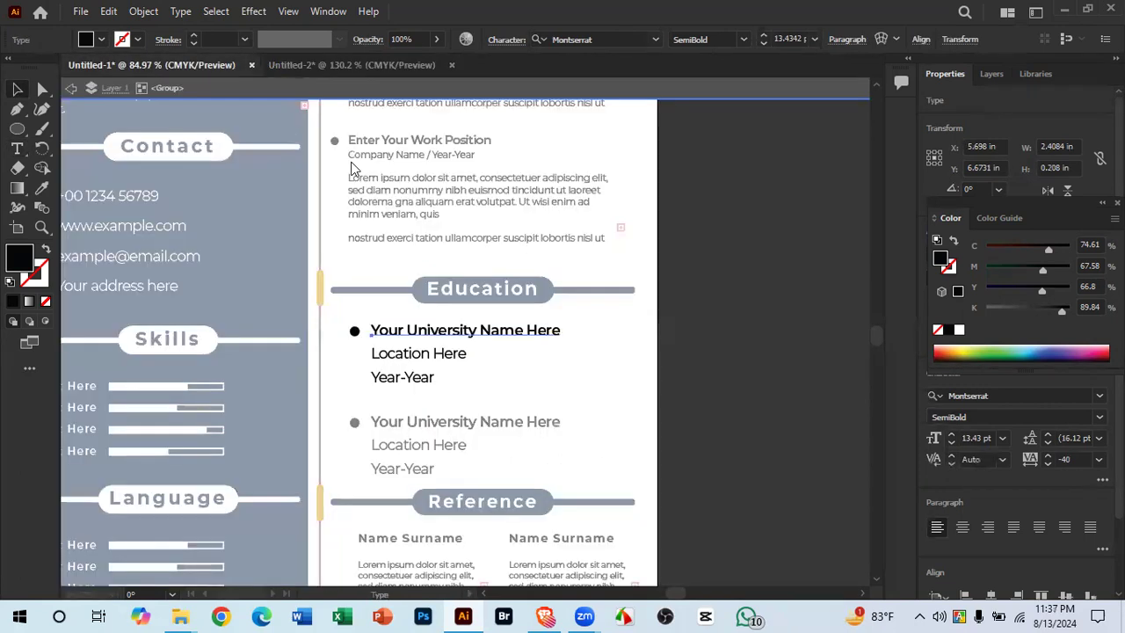
left_click(395, 354)
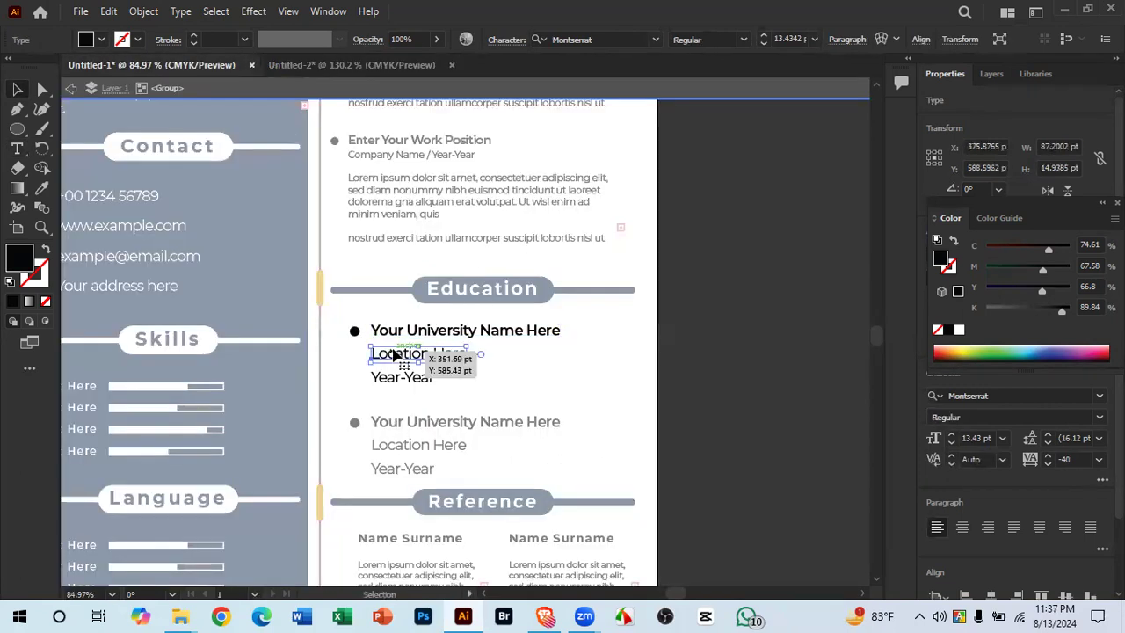
left_click(321, 66)
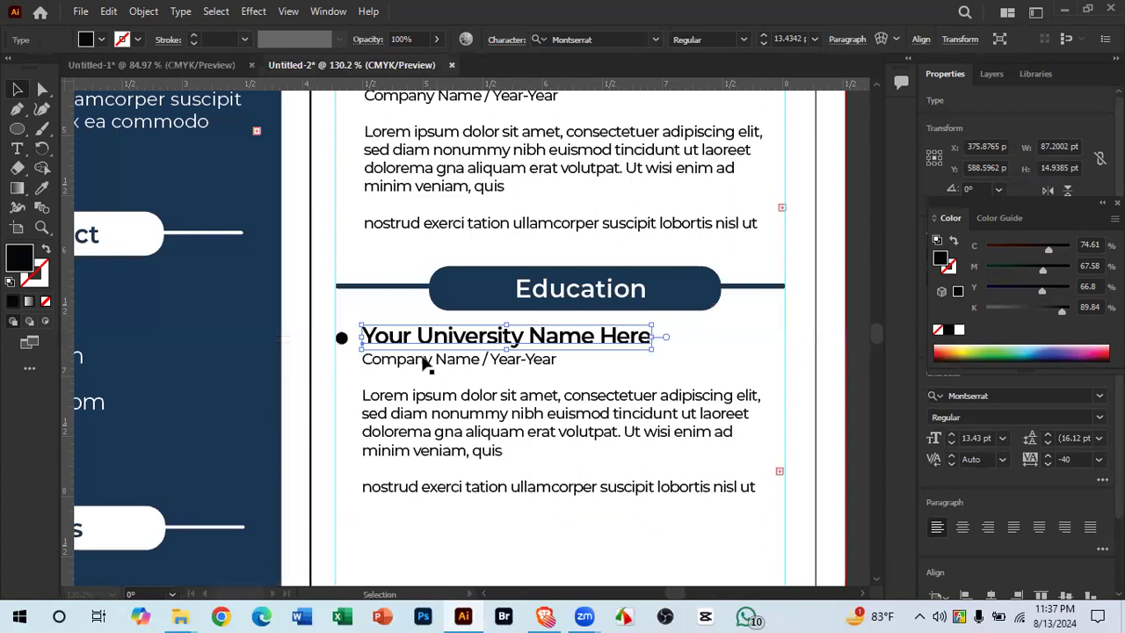
left_click(477, 359)
key("t")
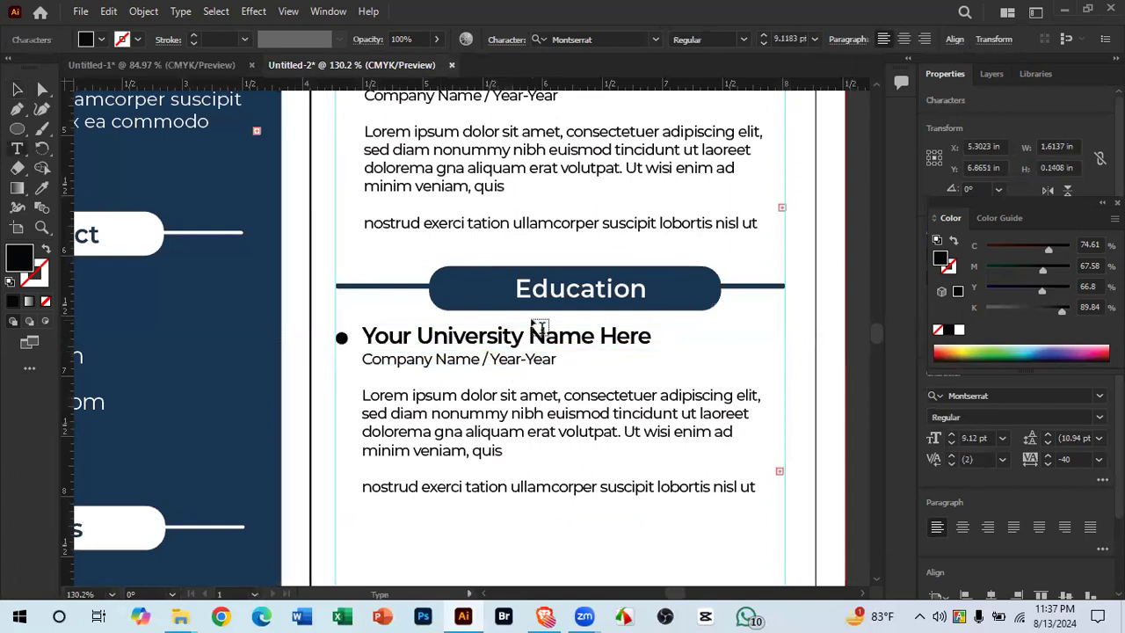
left_click(482, 360)
key("ctrl+a")
type("Location Here")
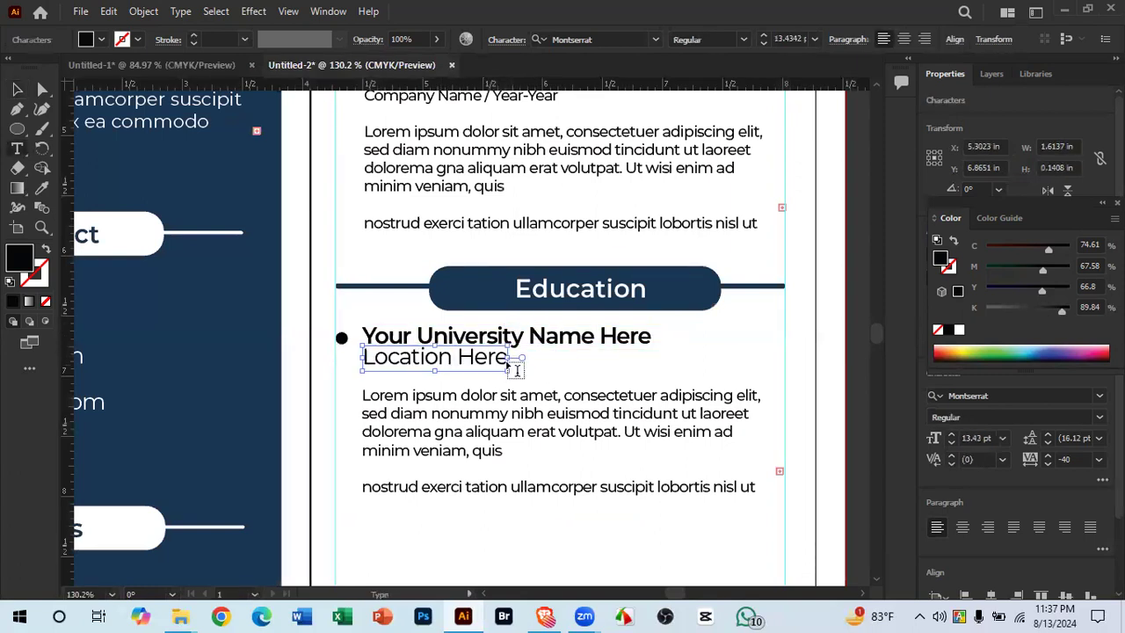
Step: Change the line under the university name to "Department/Subject"
left_click_drag(378, 357, 596, 370)
key("BackSpace")
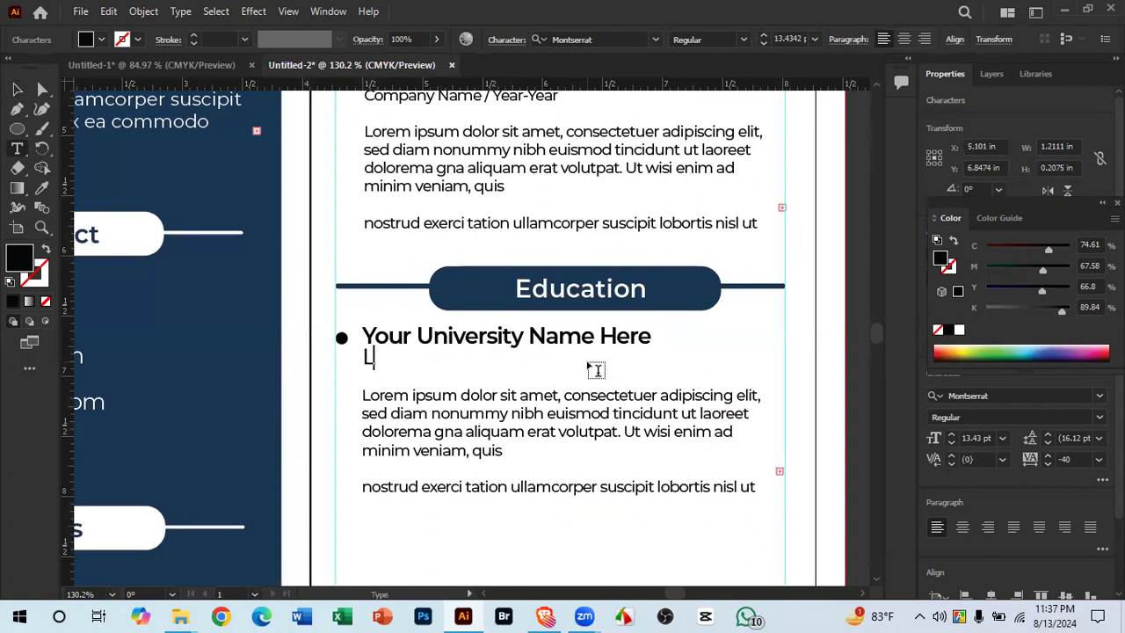
type("De")
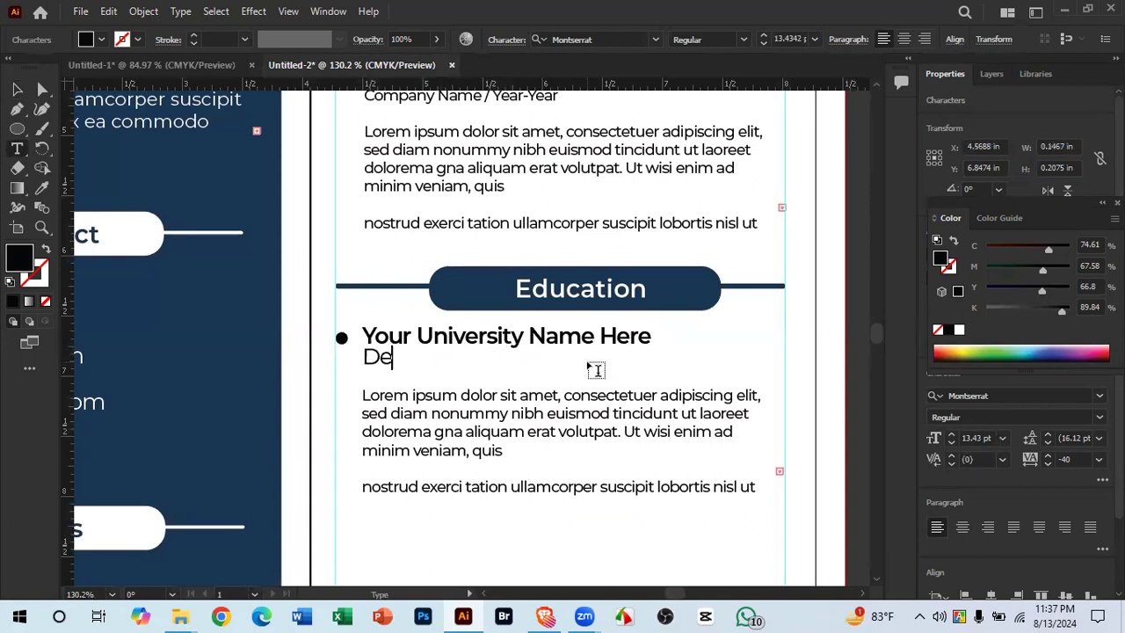
type("partment/Subject")
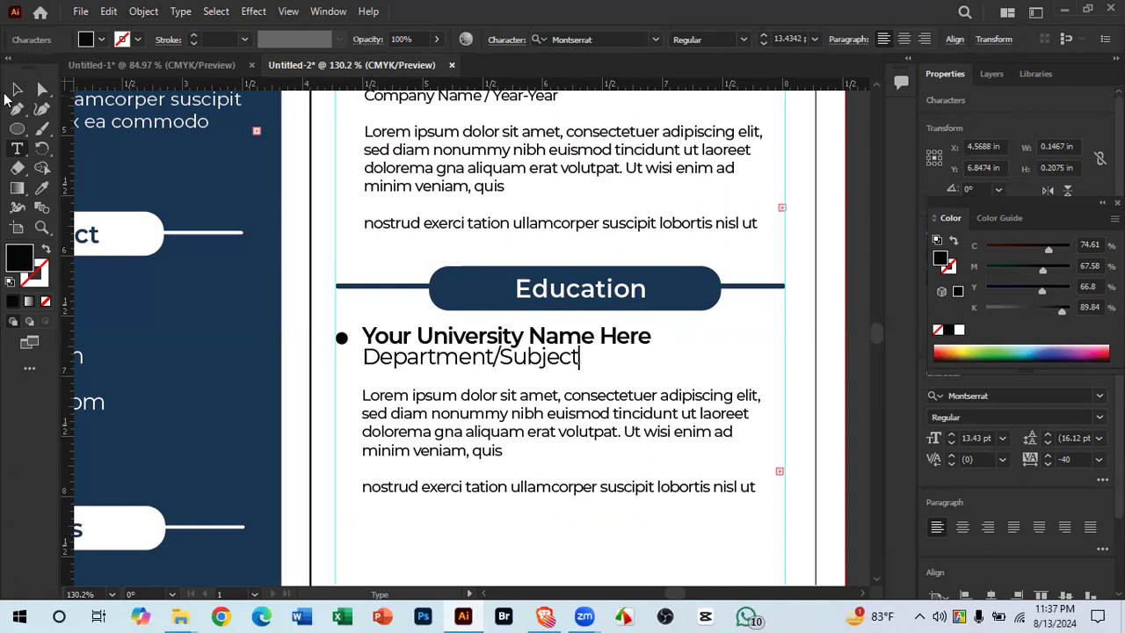
left_click(16, 89)
scroll(380, 383, "up", 3)
left_click(541, 345)
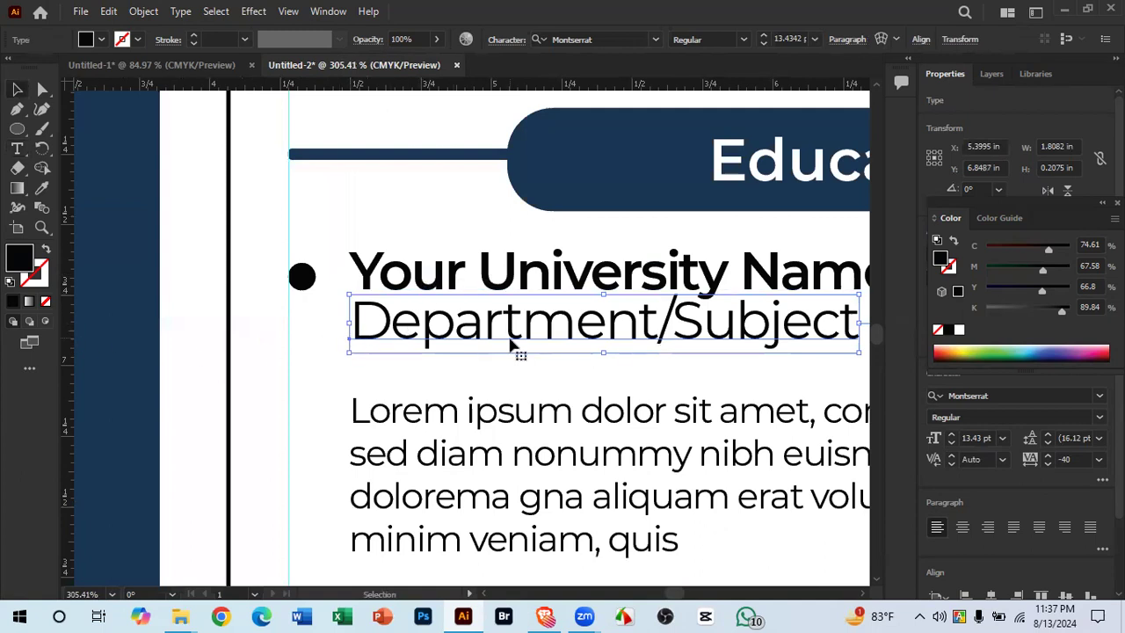
Step: Check the template's year line, then return to Untitled-2 and delete the Lorem ipsum paragraph from the Education entry
scroll(514, 346, "down", 1)
left_click(207, 65)
left_click(406, 377)
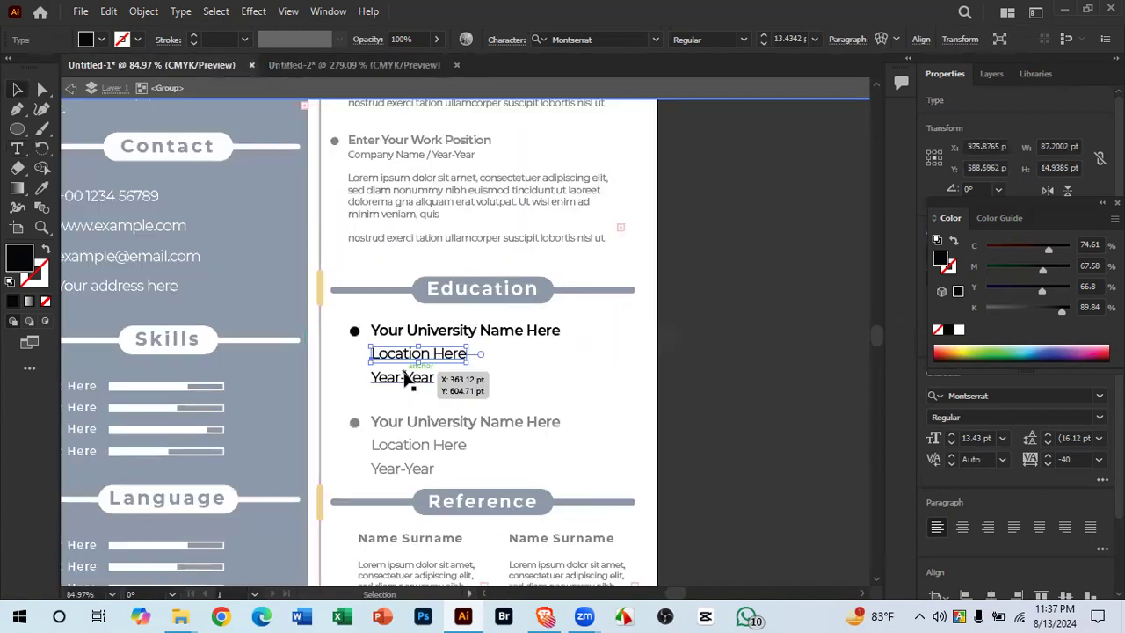
left_click(365, 68)
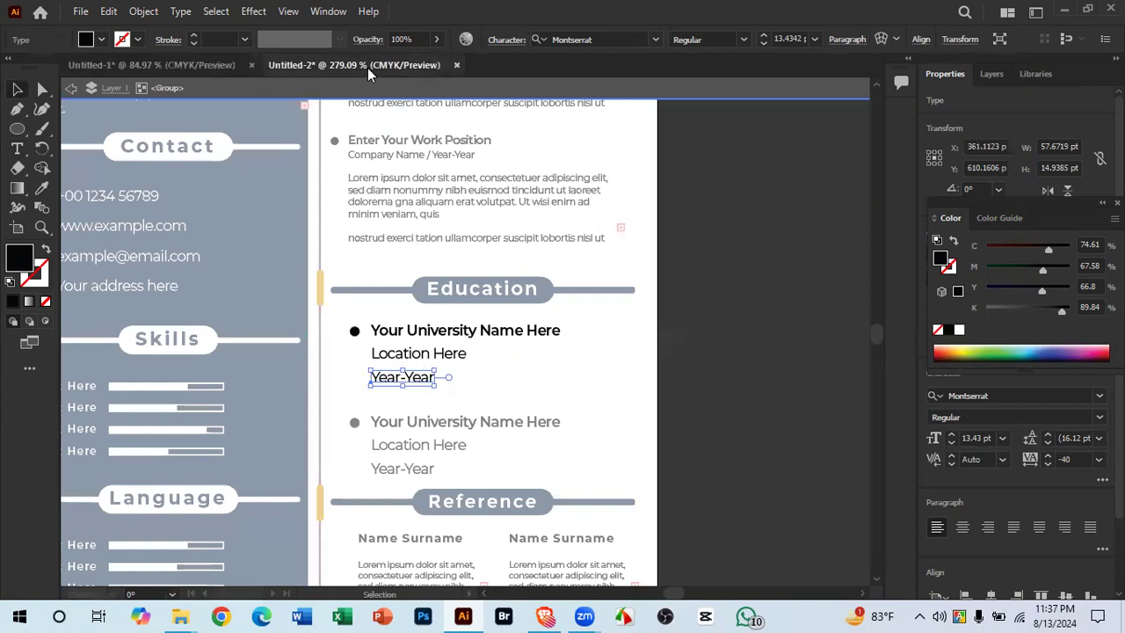
left_click_drag(578, 343, 592, 342)
left_click_drag(559, 328, 540, 242)
left_click_drag(559, 448, 430, 399)
left_click_drag(519, 406, 515, 452)
key("Delete")
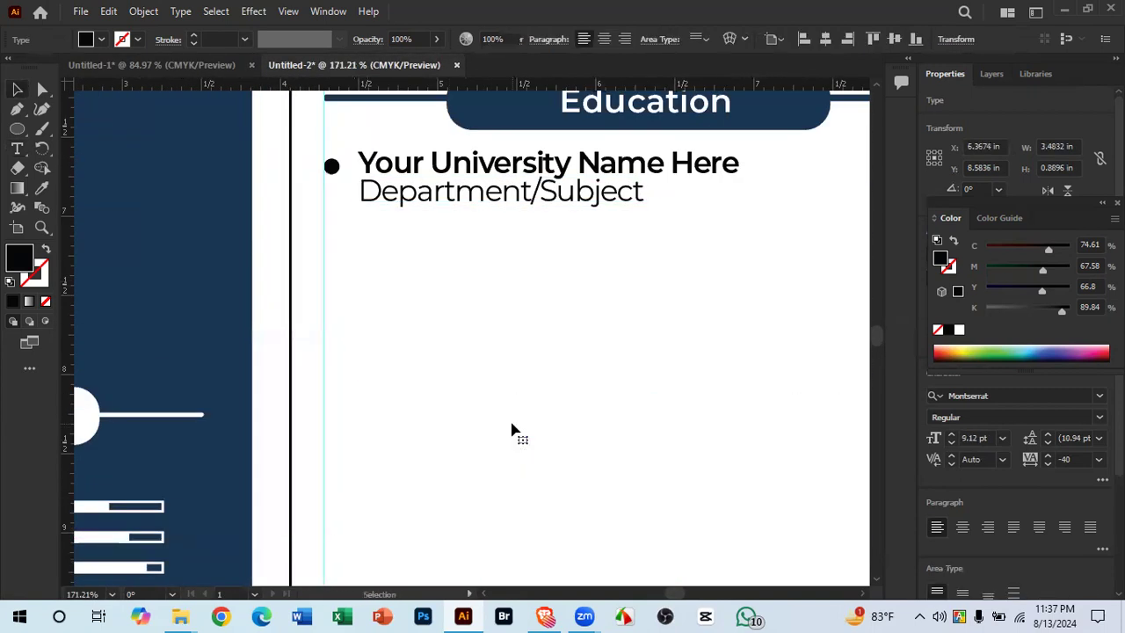
left_click_drag(378, 192, 570, 241)
left_click_drag(529, 180, 510, 428)
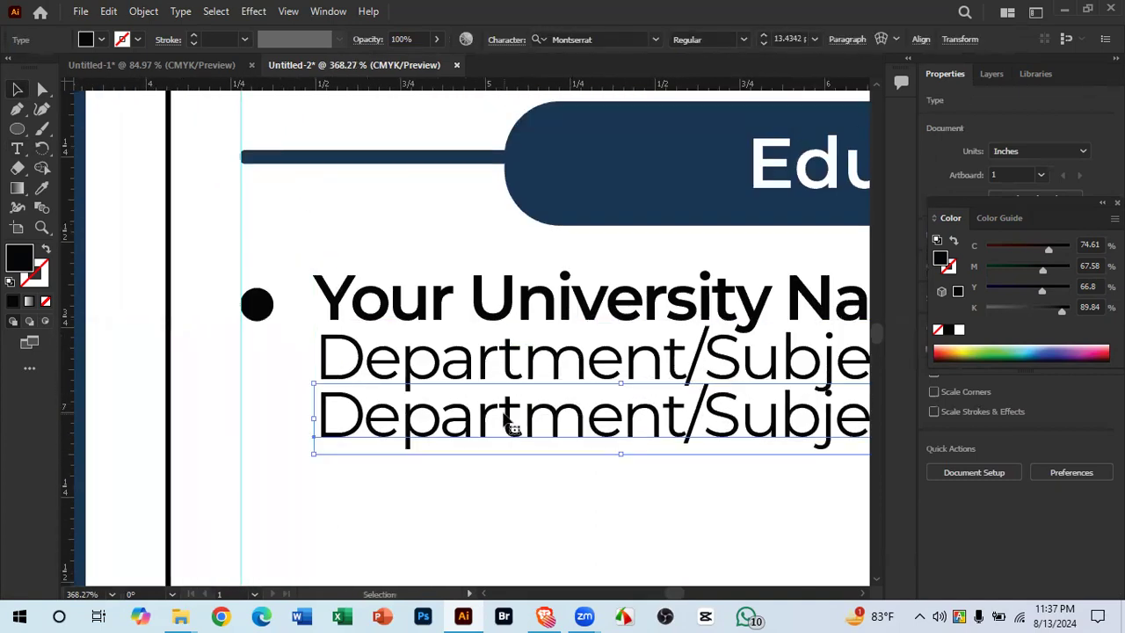
double_click(512, 428)
key("ctrl+a")
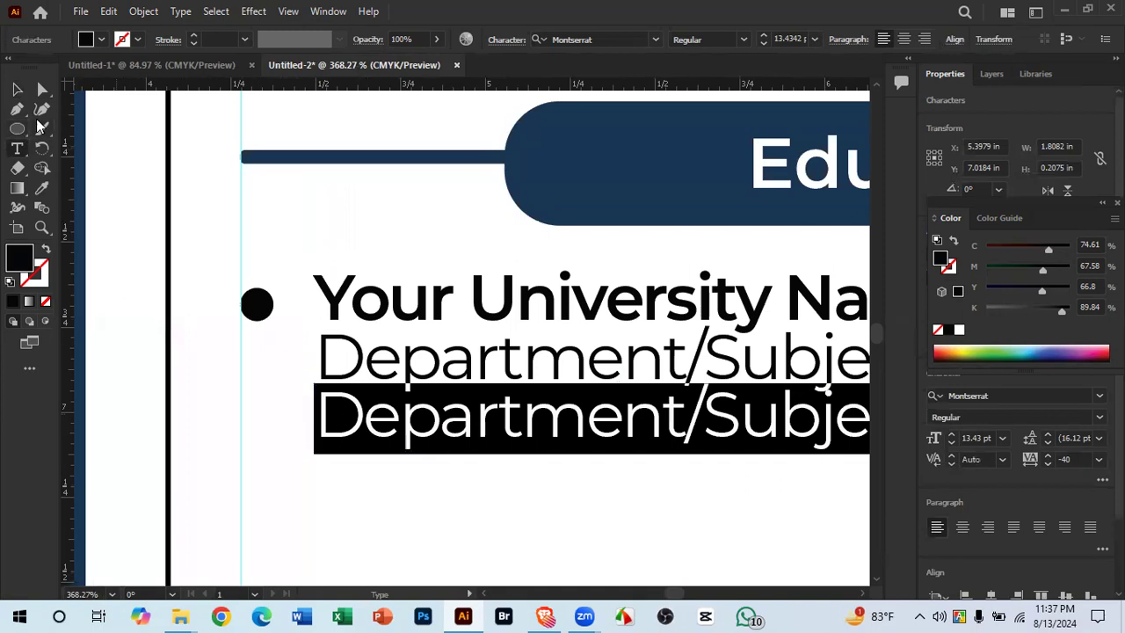
left_click(21, 89)
key("Delete")
Step: Place a duplicate of the Department/Subject line directly below it and change its text to "Year-Year"
left_click_drag(633, 420, 237, 335)
left_click_drag(507, 349, 508, 410)
double_click(508, 410)
key("ctrl+a")
type("Year-Year")
left_click(18, 89)
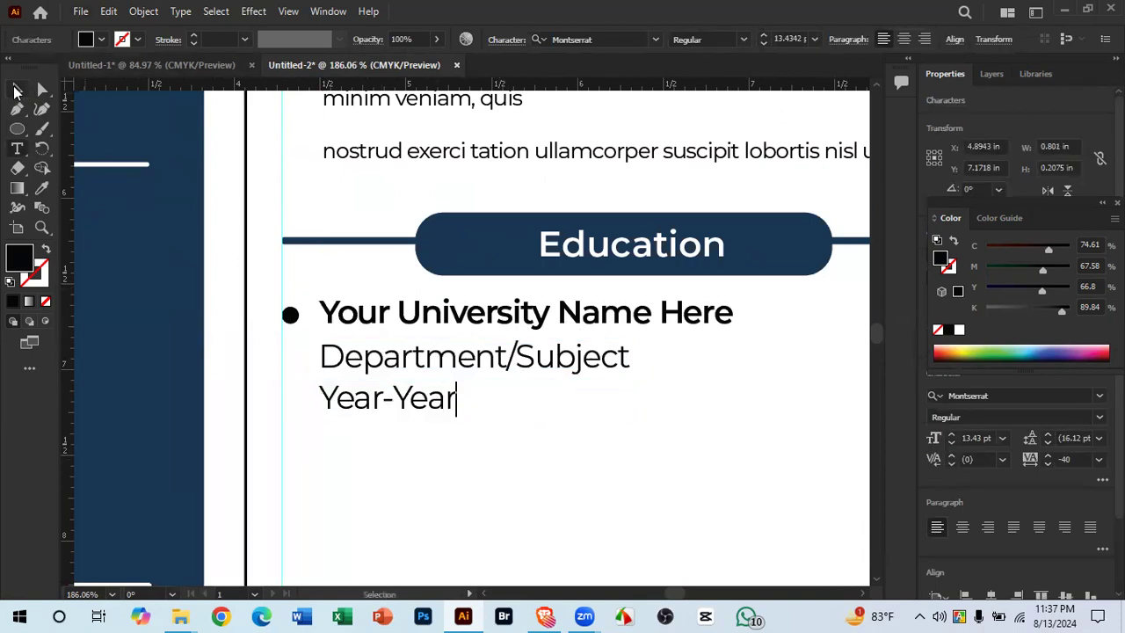
Step: Distribute the university name, Department/Subject and Year-Year lines evenly by their vertical centers
left_click_drag(507, 464, 396, 316)
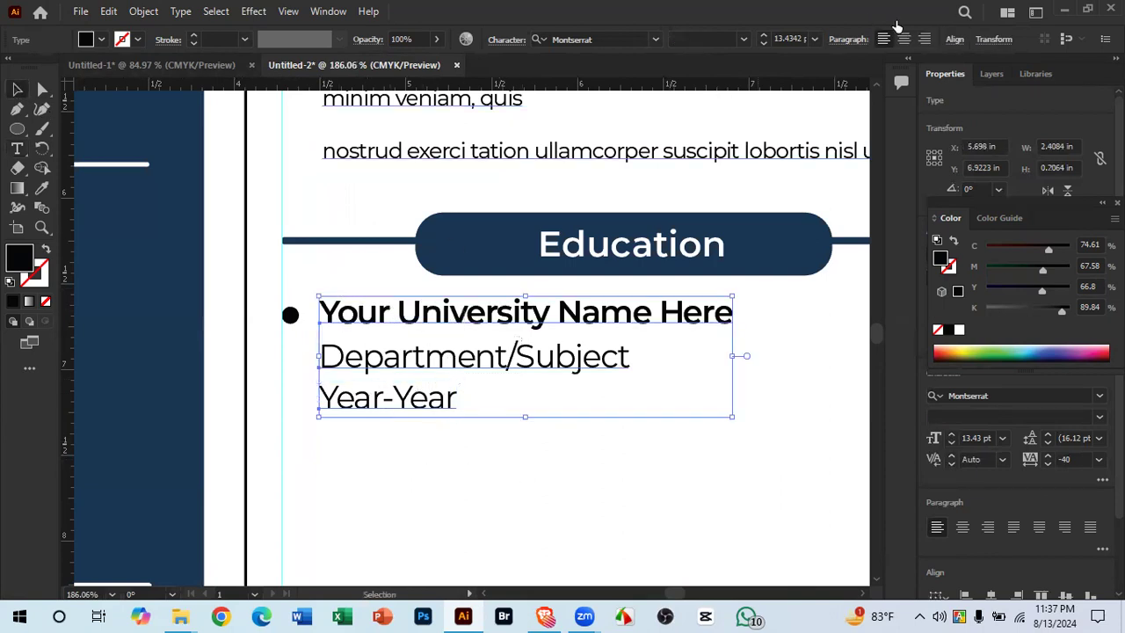
left_click(954, 41)
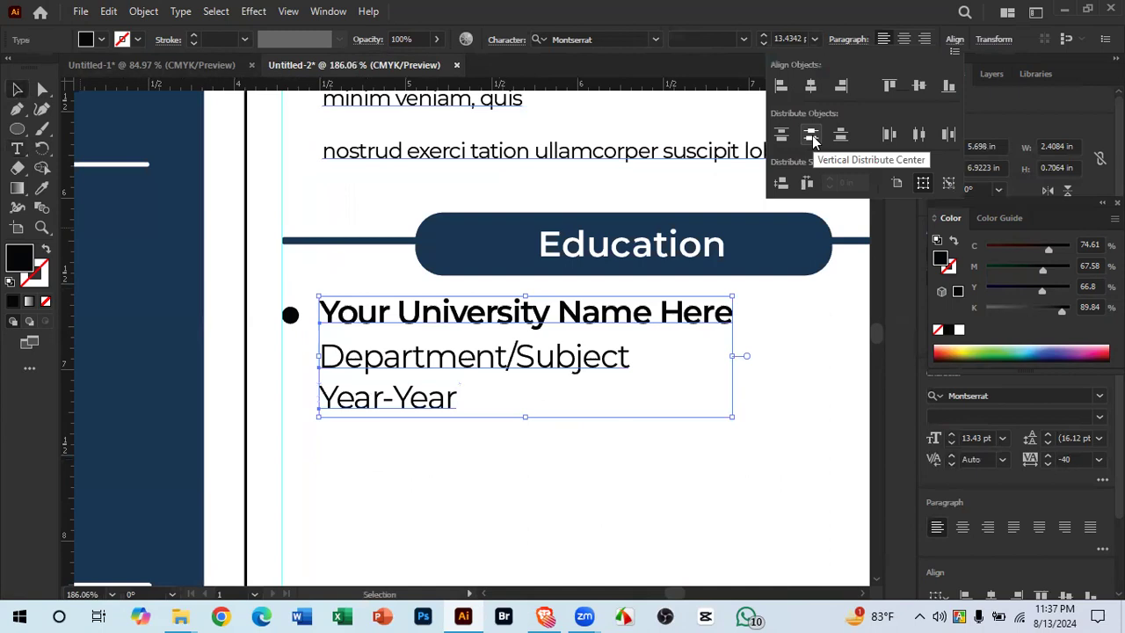
left_click(812, 135)
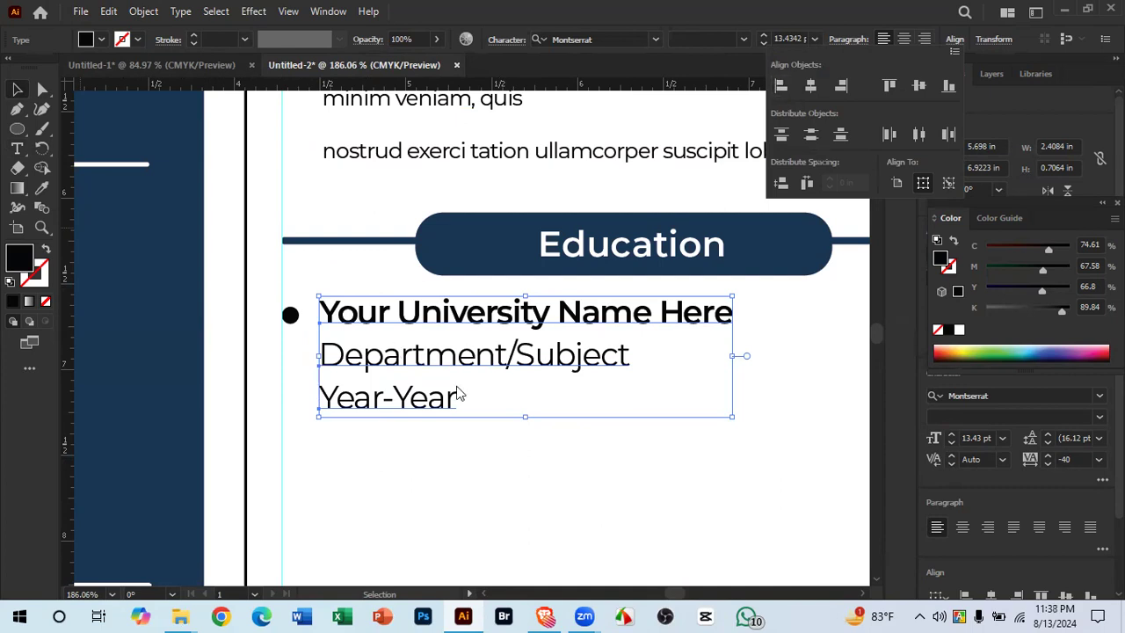
Step: Examine the spacing of the Education entry's lines and bullet up close
key("ctrl+space")
left_click_drag(493, 418, 373, 412)
left_click_drag(366, 350, 567, 392)
left_click_drag(447, 224, 343, 465)
left_click_drag(465, 292, 454, 457)
left_click_drag(553, 576, 450, 307)
left_click_drag(504, 457, 484, 317)
left_click_drag(396, 360, 489, 398)
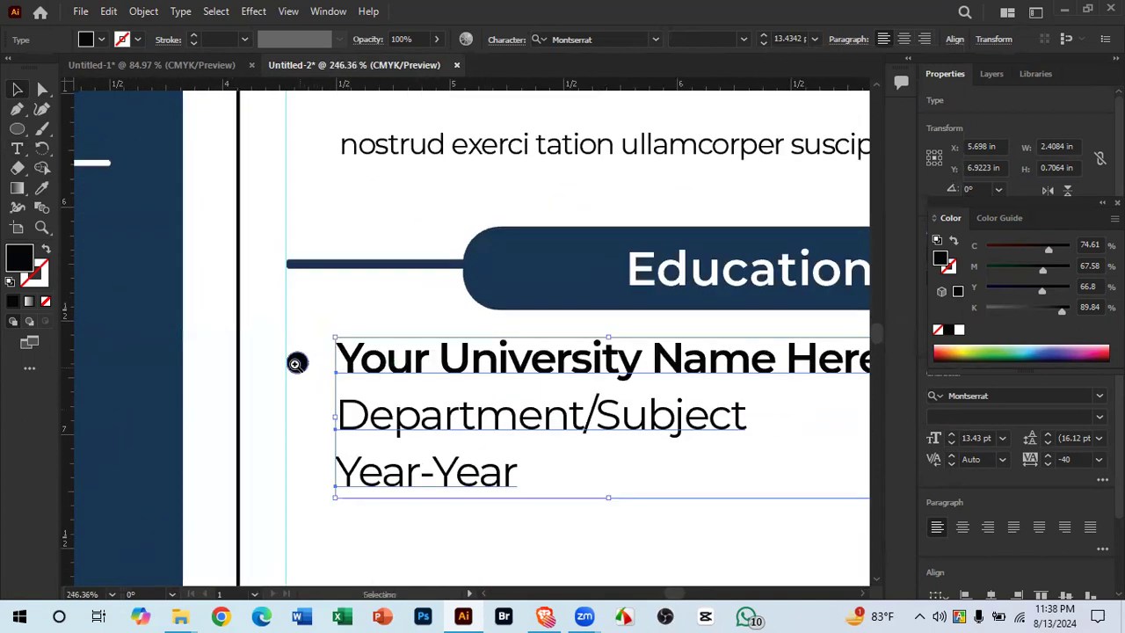
Step: Group the bullet with the three text lines as one Education entry
left_click_drag(296, 363, 416, 382)
left_click(301, 364)
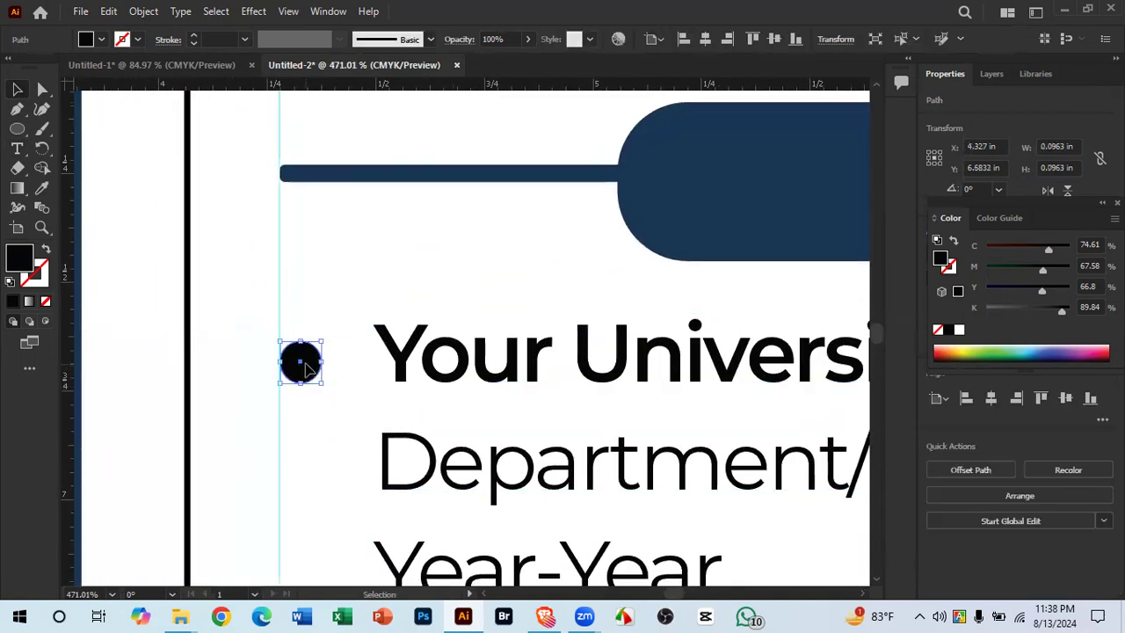
left_click_drag(307, 365, 307, 365)
left_click(350, 431)
left_click_drag(363, 438, 339, 423)
left_click_drag(339, 422, 393, 339)
mouse_move(494, 389)
left_mouse_down()
mouse_move(396, 317)
mouse_move(501, 401)
mouse_move(506, 352)
mouse_move(502, 370)
left_mouse_up()
key("ctrl+z")
key("ctrl+g")
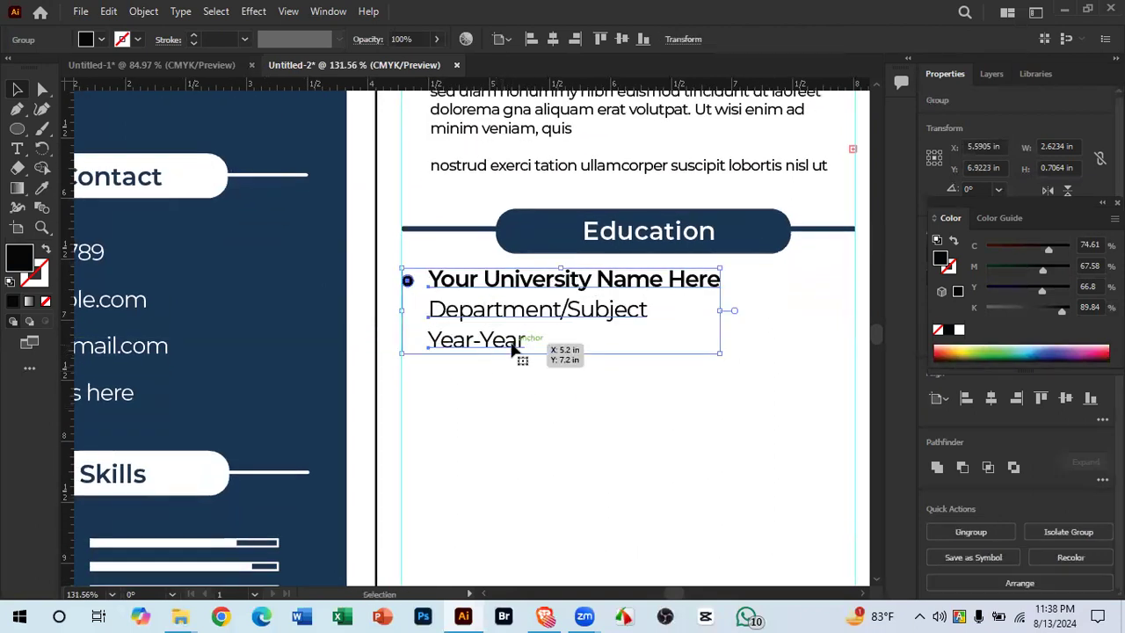
left_click_drag(514, 348, 514, 452)
key("ctrl+equal")
key("ctrl+z")
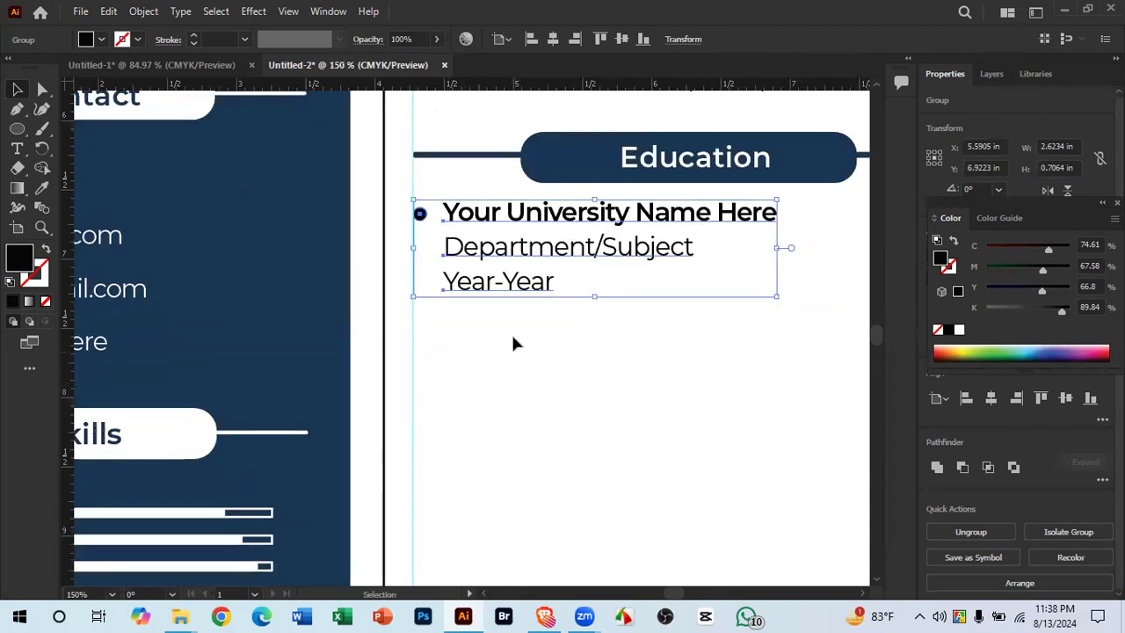
Step: Place a duplicate of the grouped Education entry directly below the first one, keeping its left alignment
left_click_drag(524, 296, 526, 402)
left_click_drag(395, 320, 614, 398)
left_click_drag(618, 398, 386, 394)
left_click_drag(675, 354, 505, 422)
left_click_drag(653, 454, 540, 440)
Step: Move both Education entries down slightly together to leave more space beneath the Education heading
left_click_drag(470, 285, 485, 300)
scroll(364, 291, "up", 6)
left_click_drag(487, 384, 492, 385)
left_click_drag(535, 382, 418, 317)
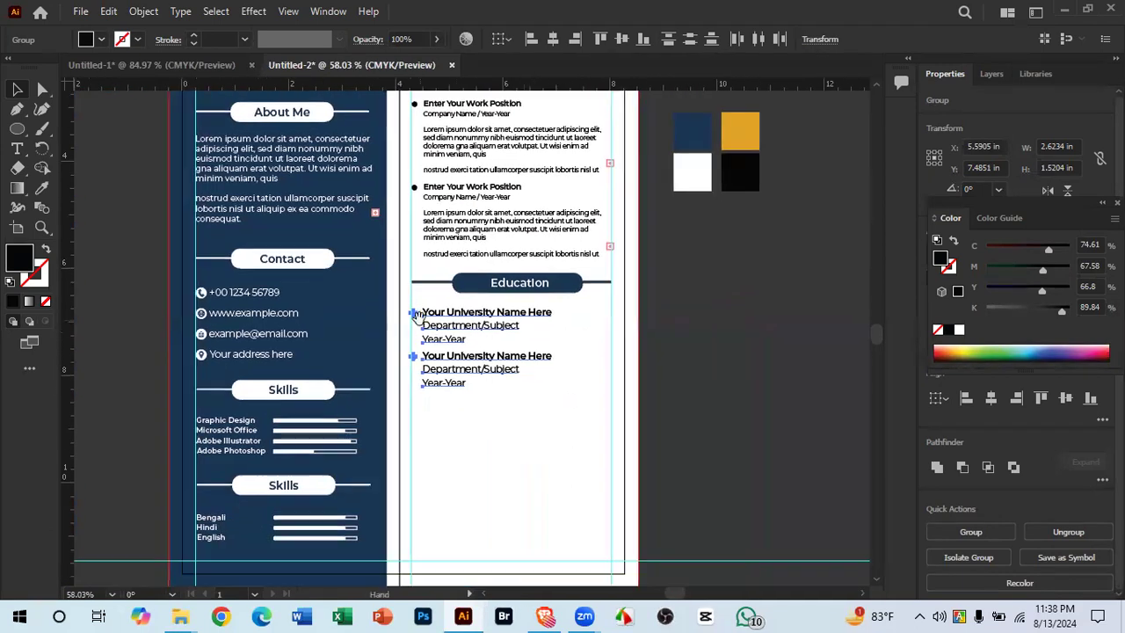
left_click(479, 429)
Step: Place a duplicate of the gold accent bar on the vertical divider near the Education heading
left_click_drag(406, 101, 607, 419)
left_click_drag(552, 384, 425, 444)
left_click_drag(492, 297, 519, 445)
left_click_drag(491, 263, 746, 307)
left_click_drag(597, 264, 505, 327)
left_click_drag(700, 547, 574, 402)
scroll(574, 402, "down", 10)
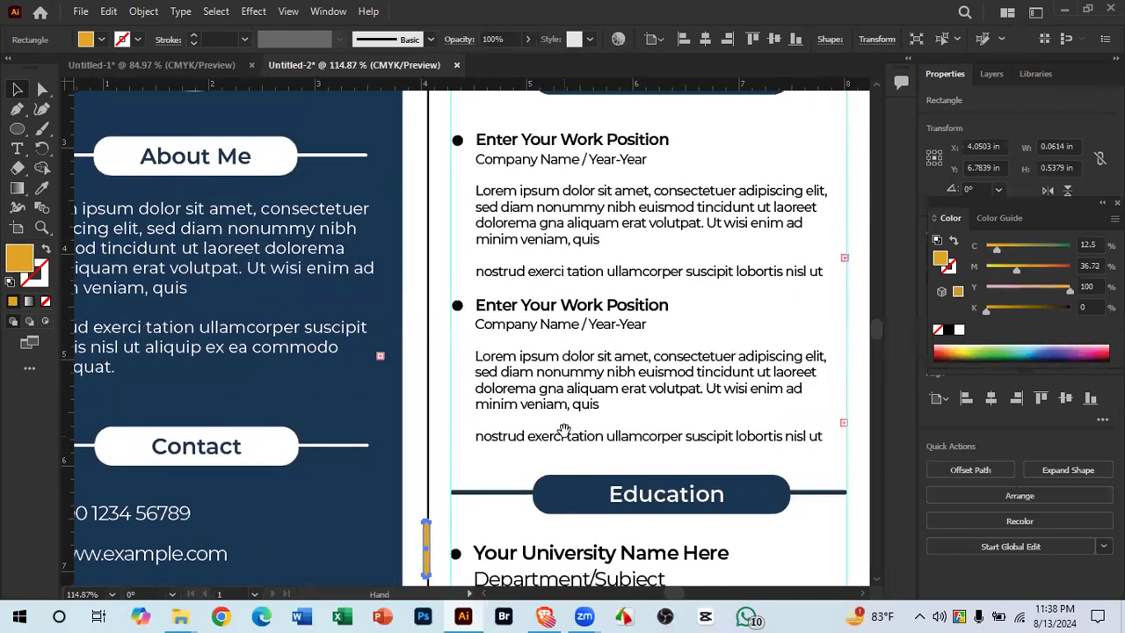
left_click_drag(469, 284, 573, 325)
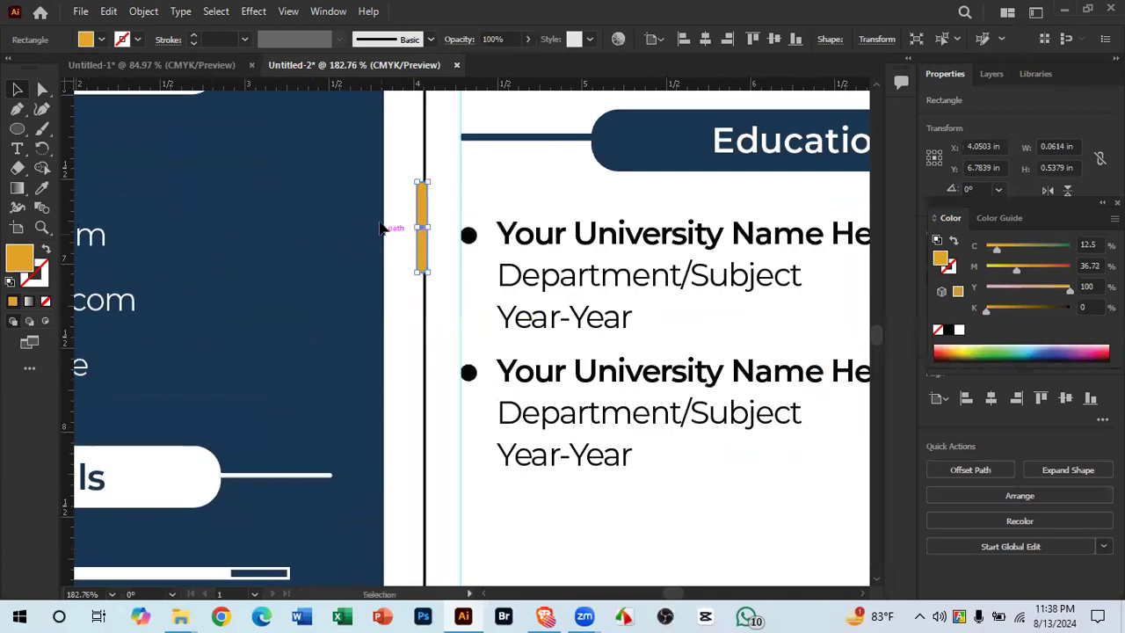
Step: Check in Untitled-1 how the gold bar sits beside the Education heading
left_click(203, 70)
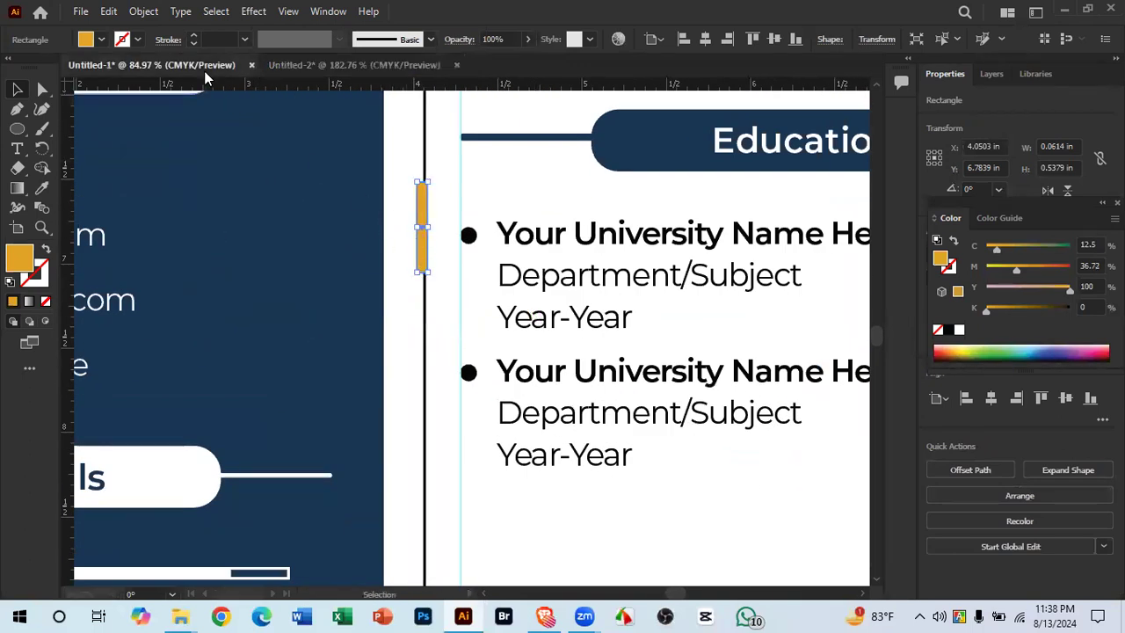
left_click(668, 397)
double_click(538, 362)
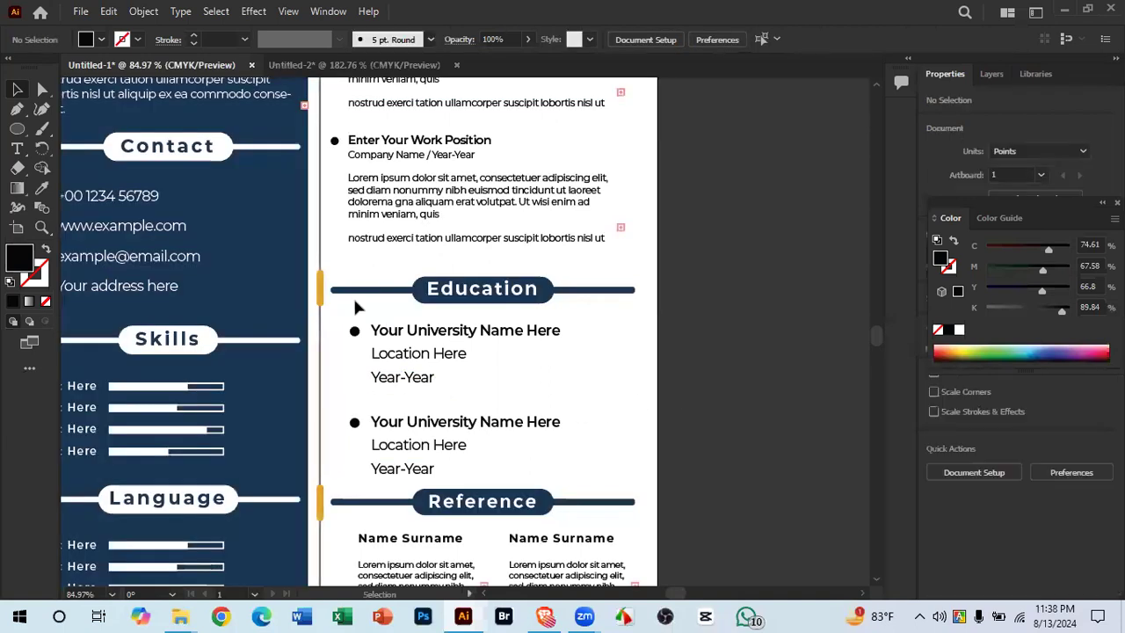
Step: Center the gold bar on the divider line in Untitled-2, level with the Education heading
left_click(351, 65)
left_click_drag(499, 394, 492, 492)
left_click_drag(468, 346, 518, 456)
left_click_drag(459, 450, 665, 525)
left_click_drag(483, 517, 490, 279)
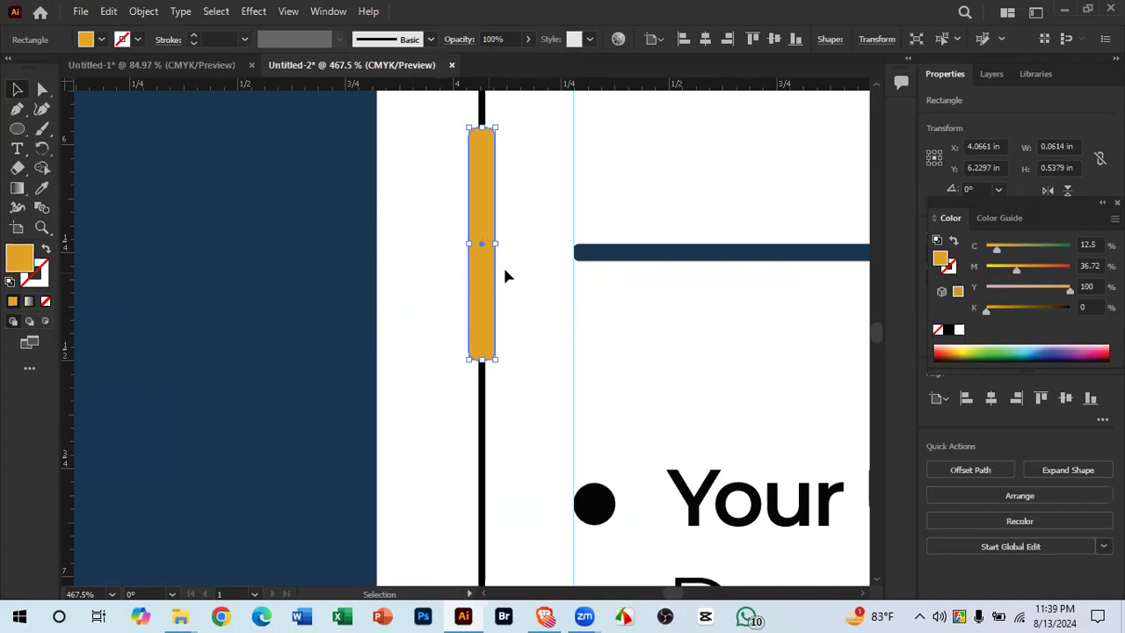
left_click(315, 265)
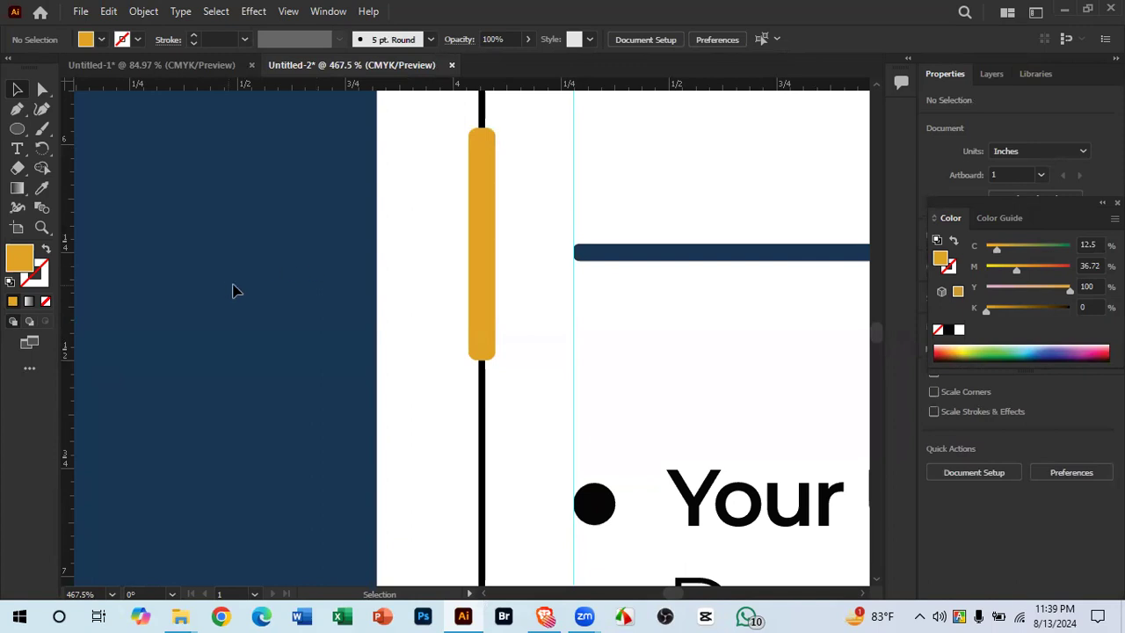
Step: Review the placement of the gold bars and the free space below the Education entries in the whole layout
left_click_drag(529, 401, 349, 418)
left_click_drag(469, 452, 403, 442)
left_click_drag(588, 442, 533, 450)
left_click_drag(485, 295, 475, 413)
left_click_drag(450, 181, 453, 324)
left_click_drag(465, 227, 713, 299)
left_click_drag(571, 327, 283, 312)
left_click_drag(537, 376, 425, 384)
left_click_drag(538, 391, 524, 148)
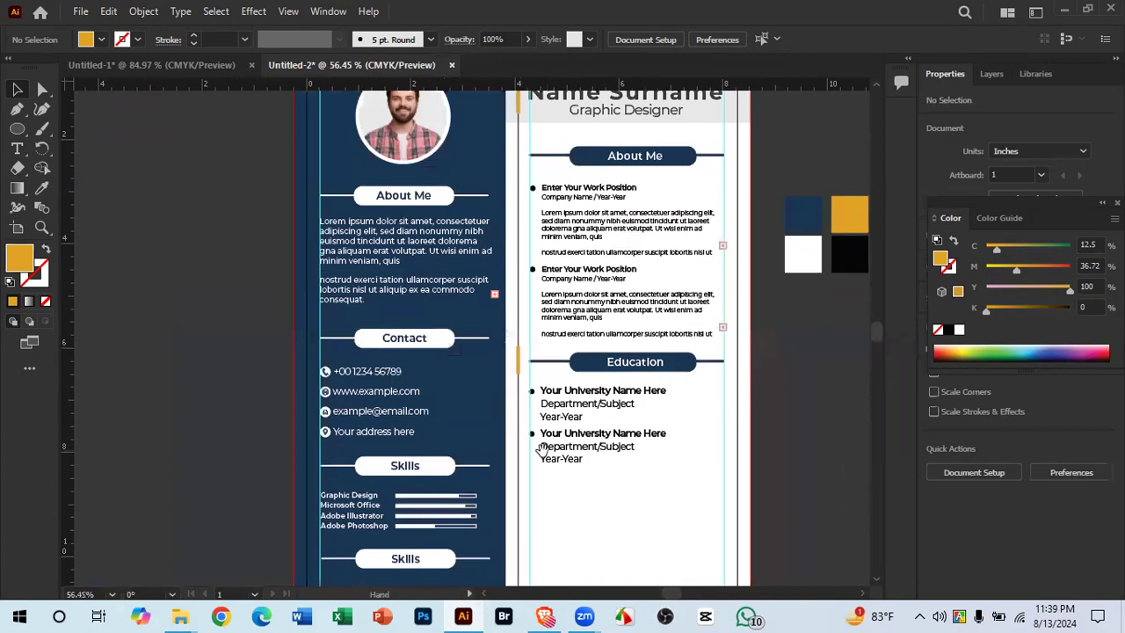
left_click_drag(592, 455, 771, 492)
left_click_drag(661, 437, 602, 297)
left_click_drag(626, 362, 560, 379)
left_click_drag(567, 317, 567, 354)
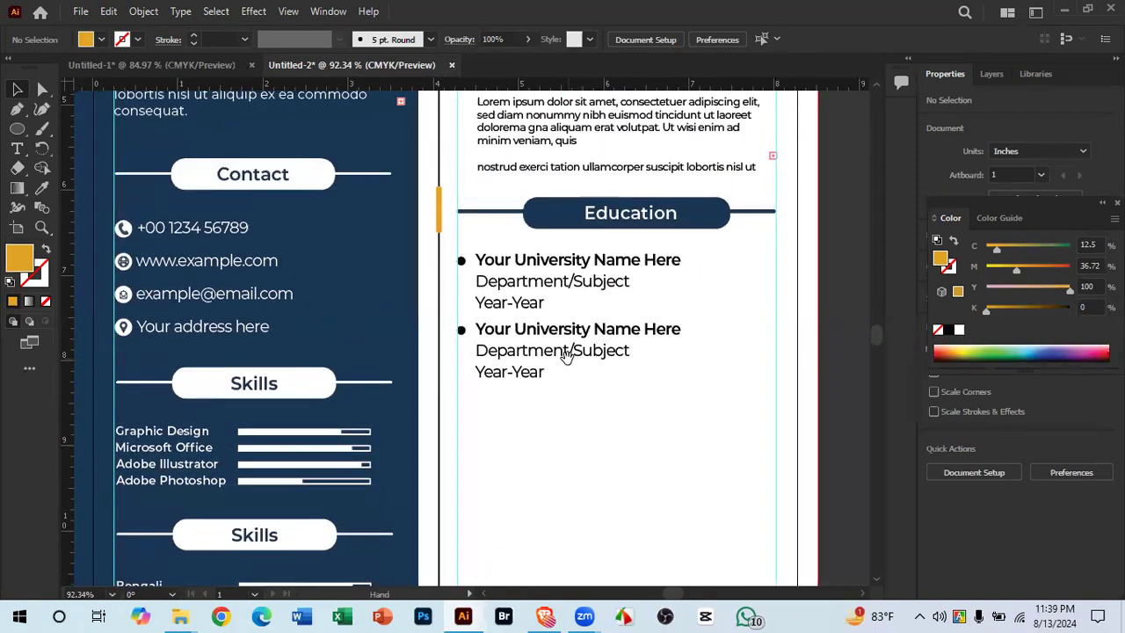
Step: Examine the layout of the Reference section in Untitled-1 up close
left_click(211, 70)
left_click_drag(521, 445, 515, 445)
left_click_drag(570, 413, 619, 227)
left_click_drag(524, 356, 708, 342)
left_click_drag(630, 313, 593, 325)
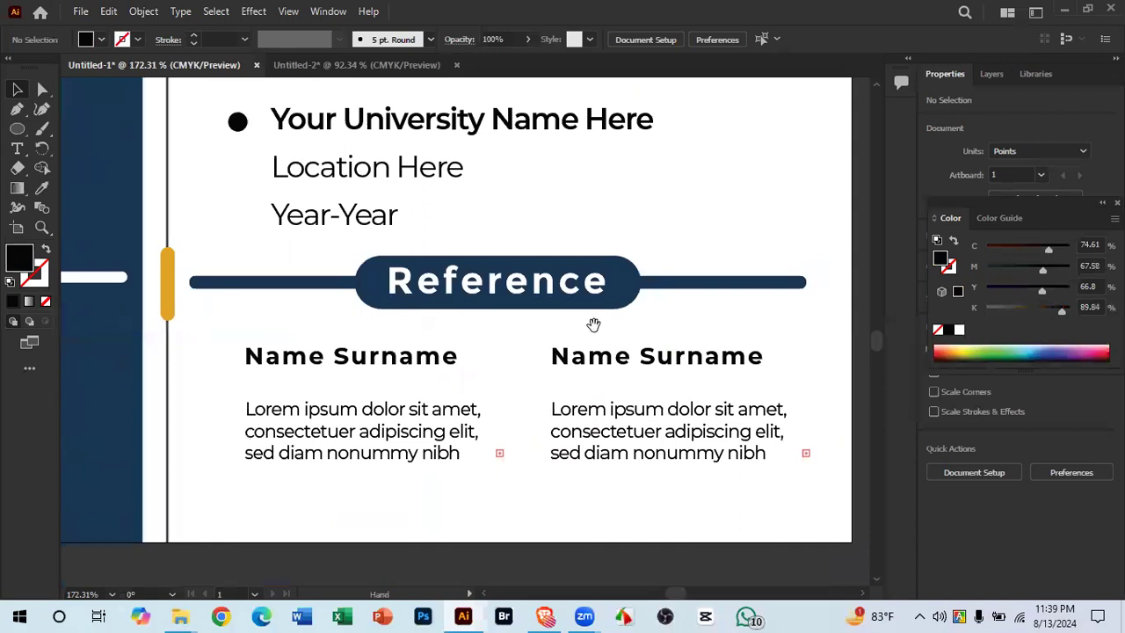
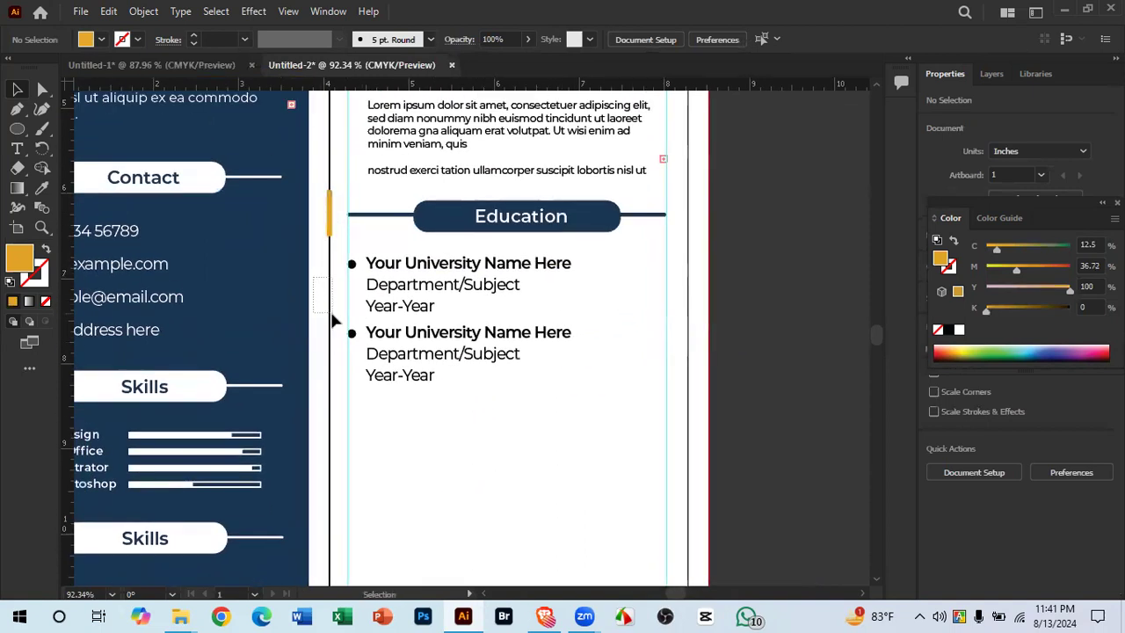
Step: Place a duplicate of the Education heading and its gold bar below the second university entry in Untitled-2
left_click(331, 312)
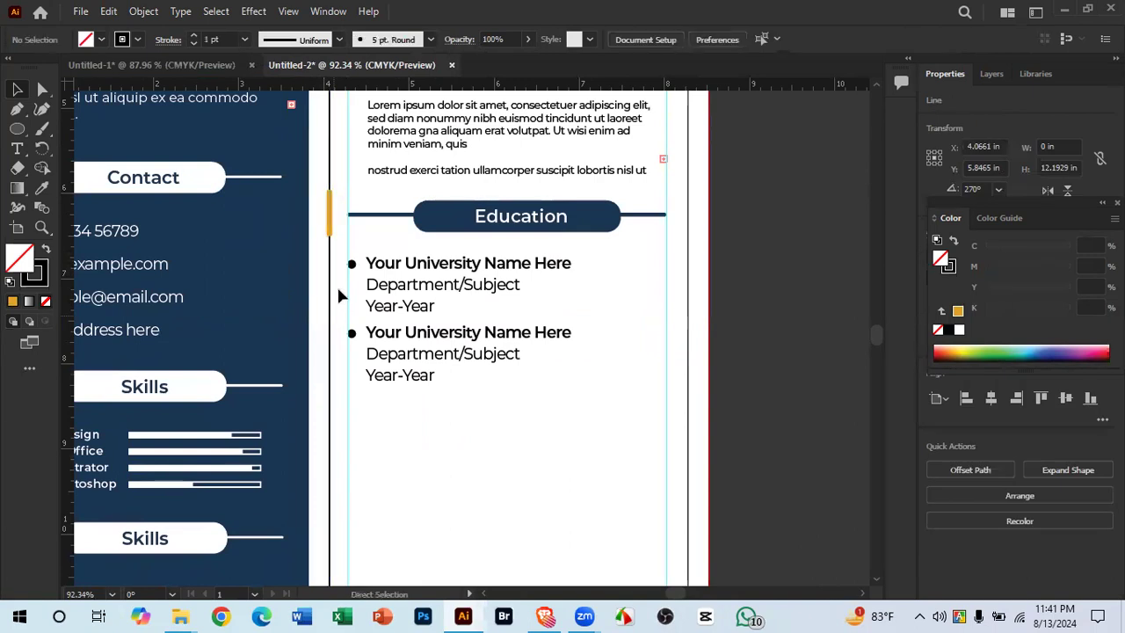
left_click(341, 301)
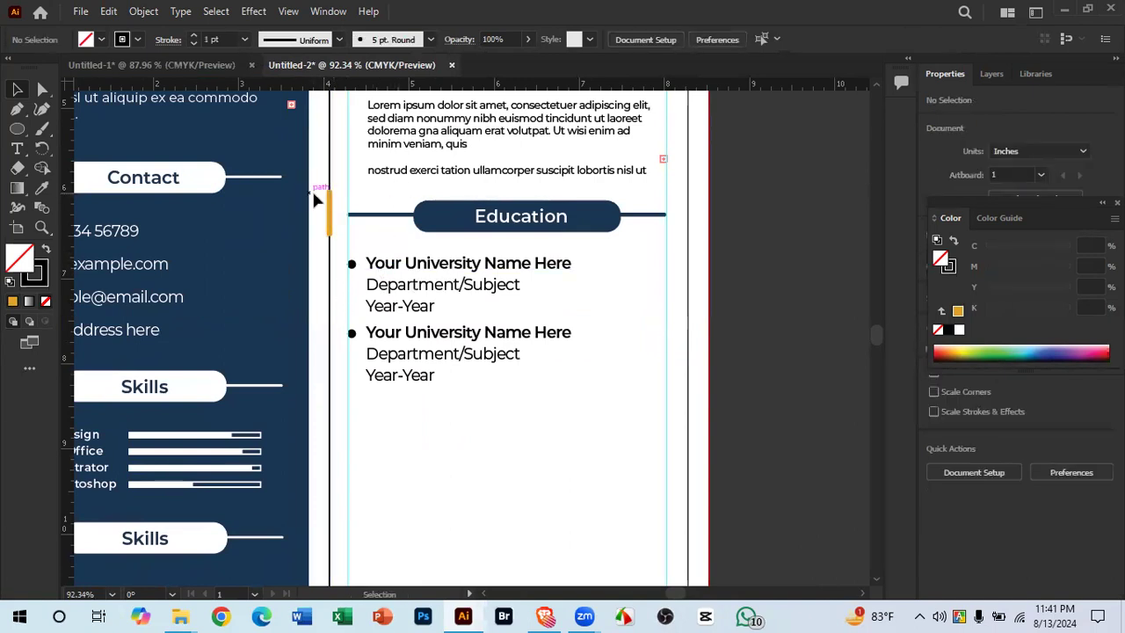
left_click(555, 227)
left_click(341, 442)
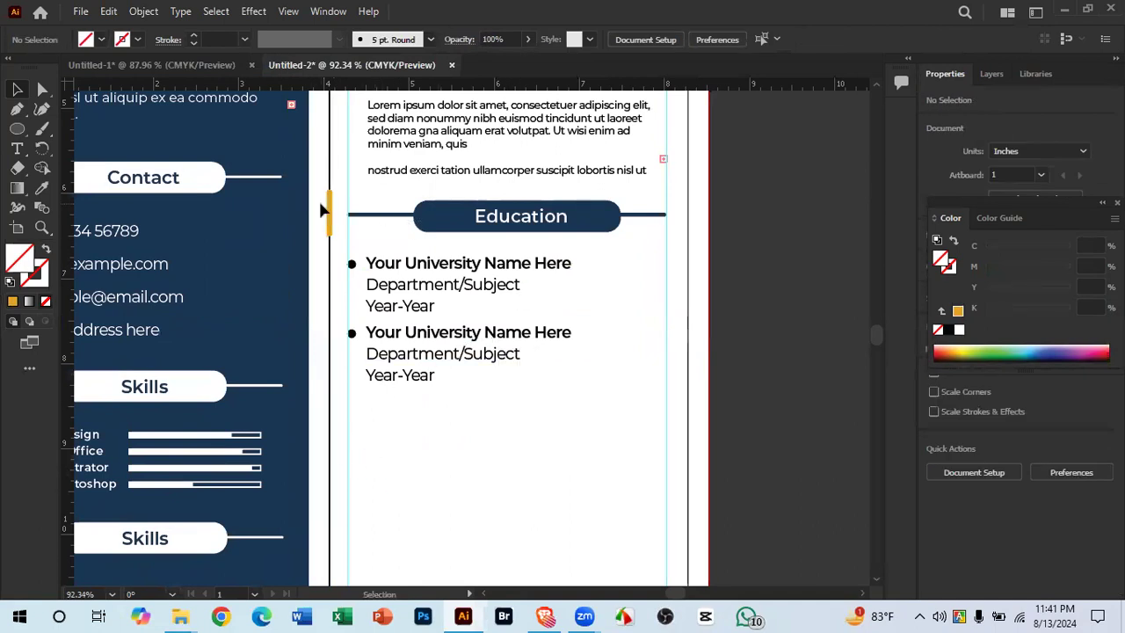
left_click(575, 222)
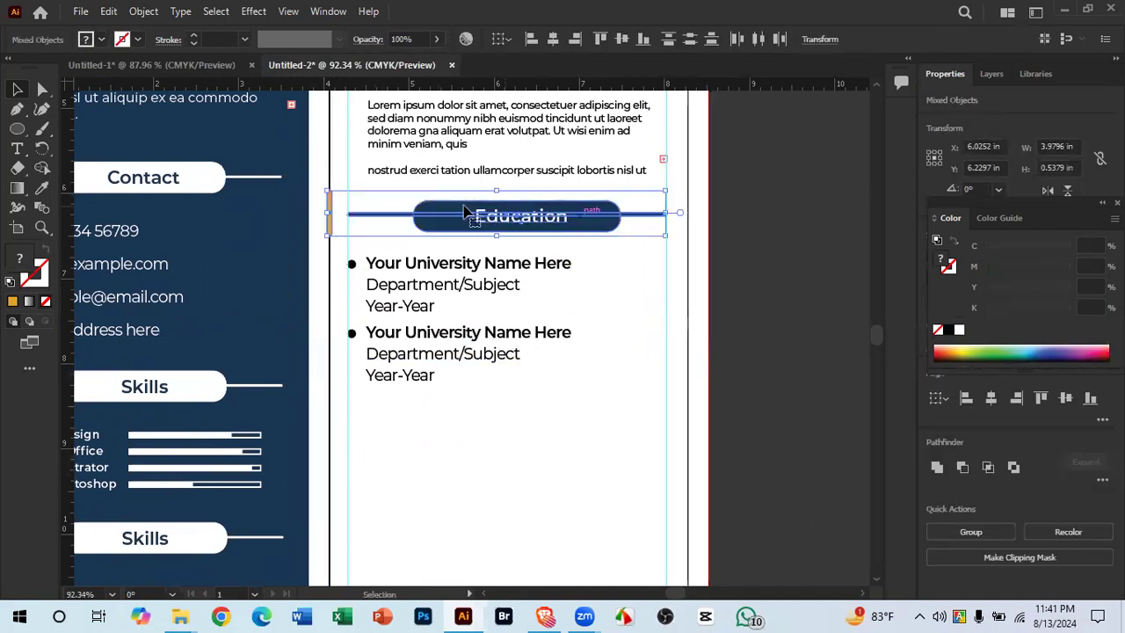
left_click_drag(325, 203, 527, 261)
left_click_drag(458, 266, 181, 231)
left_click_drag(423, 254, 376, 254)
left_click(656, 310)
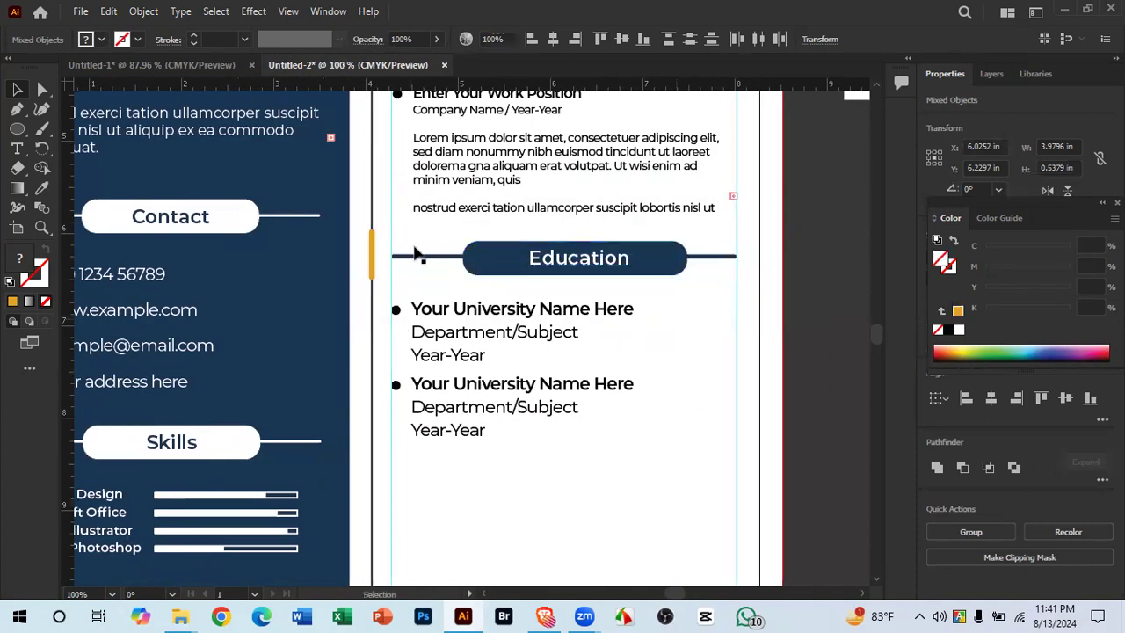
left_click_drag(604, 252, 620, 468)
Step: Move the duplicated heading and gold bar slightly lower, keeping the bar centered on the divider line
left_click_drag(590, 349, 564, 163)
left_click_drag(461, 273, 664, 312)
left_click_drag(380, 341, 536, 357)
left_click_drag(326, 312, 303, 324)
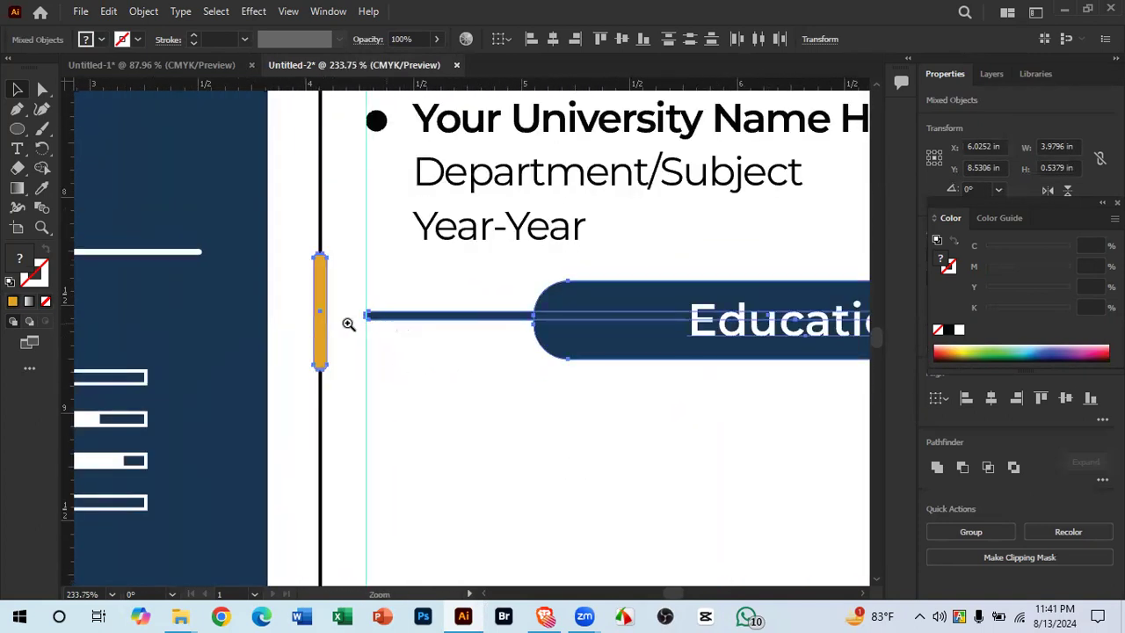
left_click_drag(373, 319, 255, 320)
left_click_drag(655, 327, 650, 387)
left_click_drag(649, 380, 352, 372)
left_click_drag(690, 417, 523, 417)
left_click_drag(500, 380, 622, 341)
left_click_drag(603, 391, 520, 515)
left_click_drag(522, 455, 555, 340)
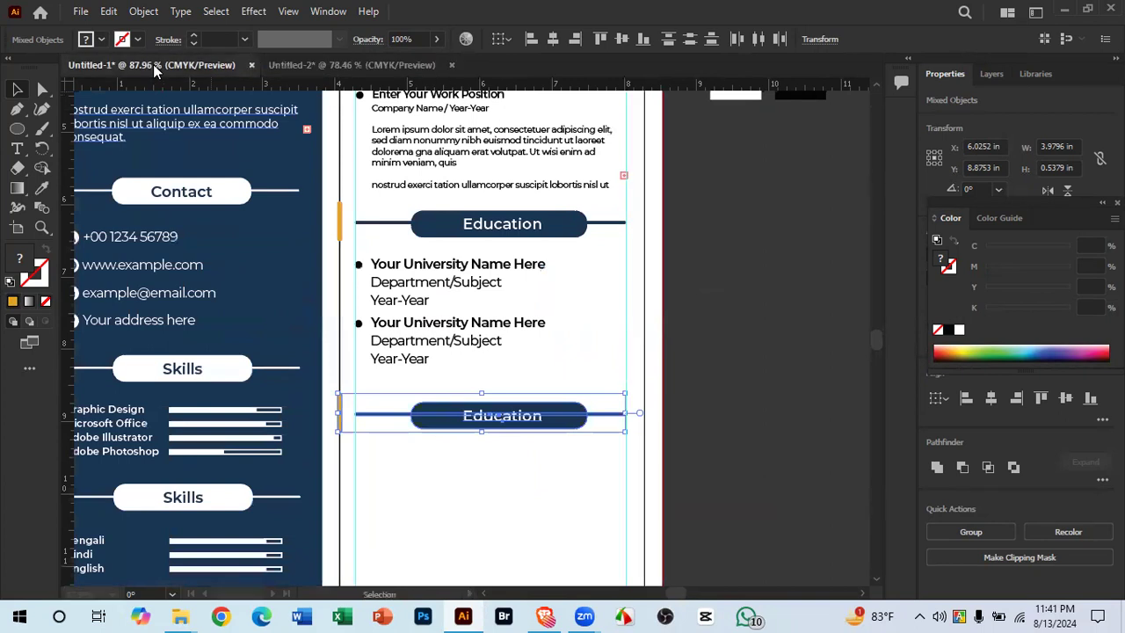
Step: Copy the two Name Surname lines and their paragraphs from the Reference section of Untitled-1
left_click(159, 66)
left_click_drag(445, 430, 420, 482)
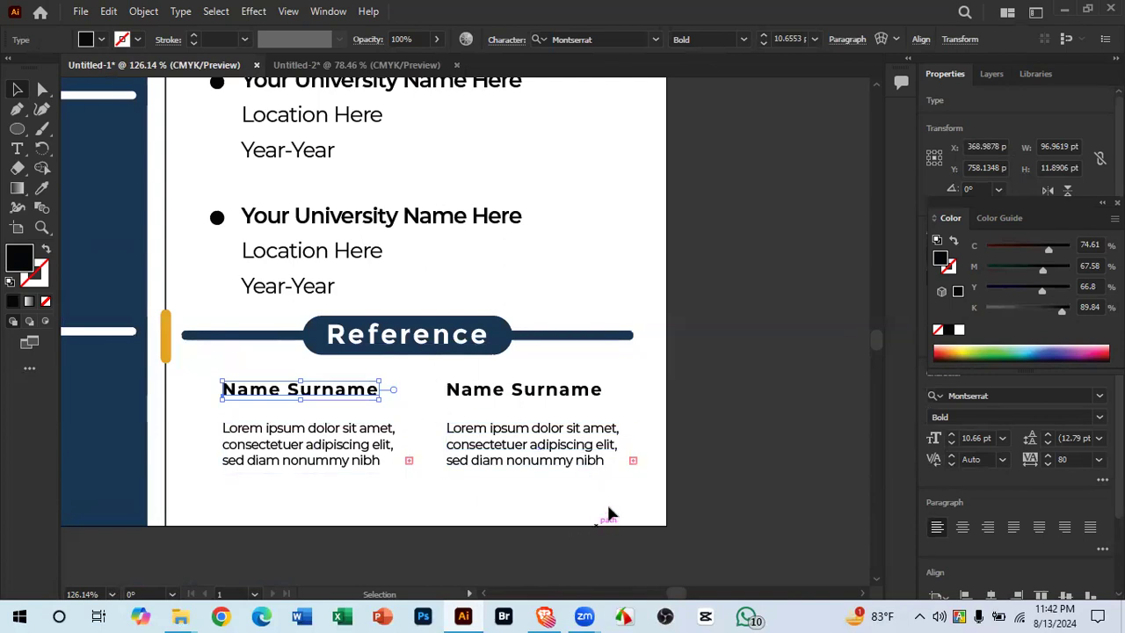
left_click(301, 437)
left_click(562, 510)
left_click_drag(346, 396, 372, 419)
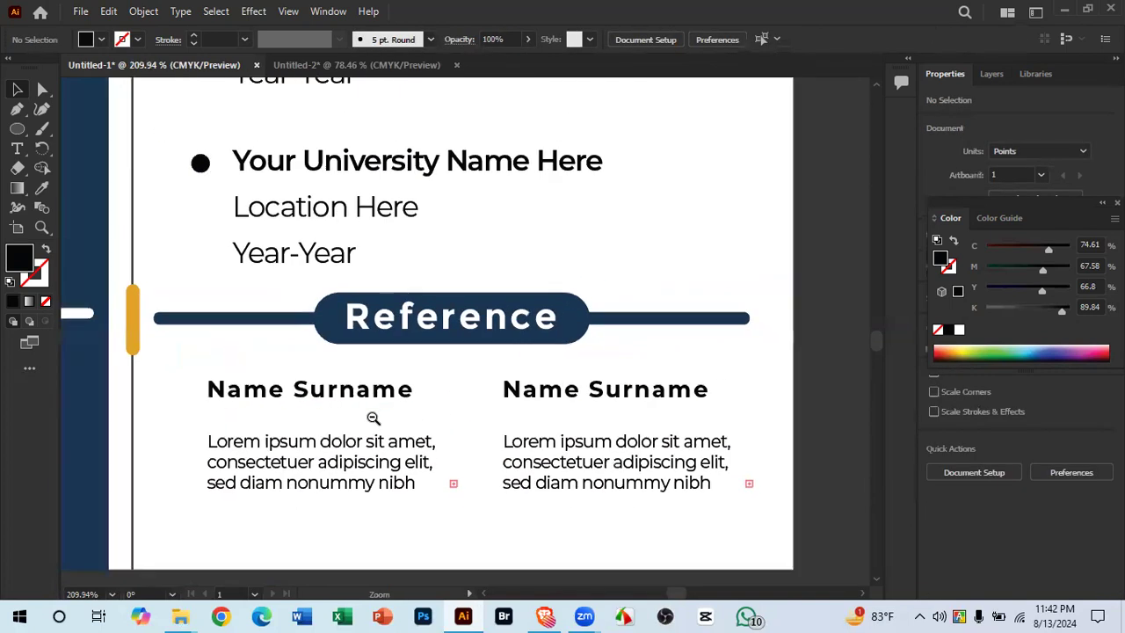
left_click(304, 387)
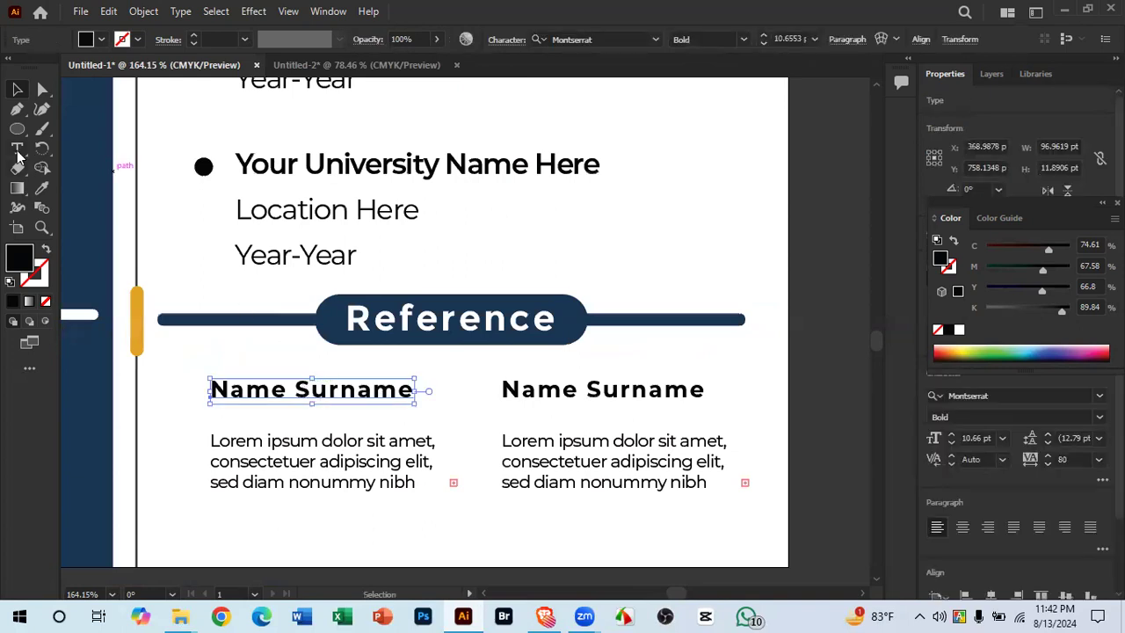
left_click(612, 402)
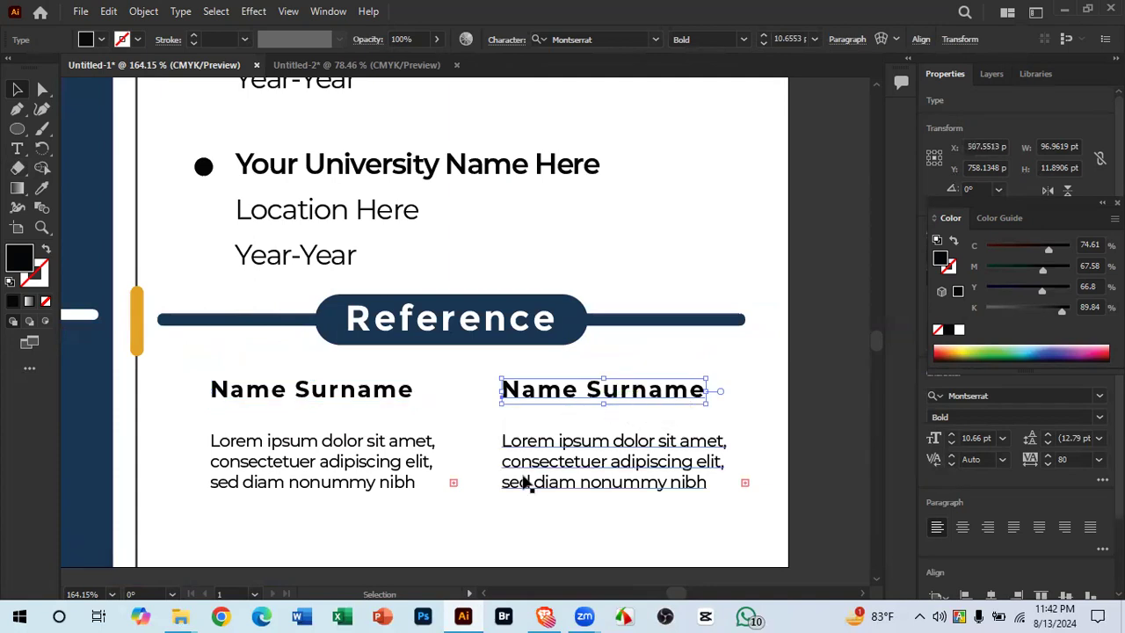
left_click(266, 457)
left_click(568, 472)
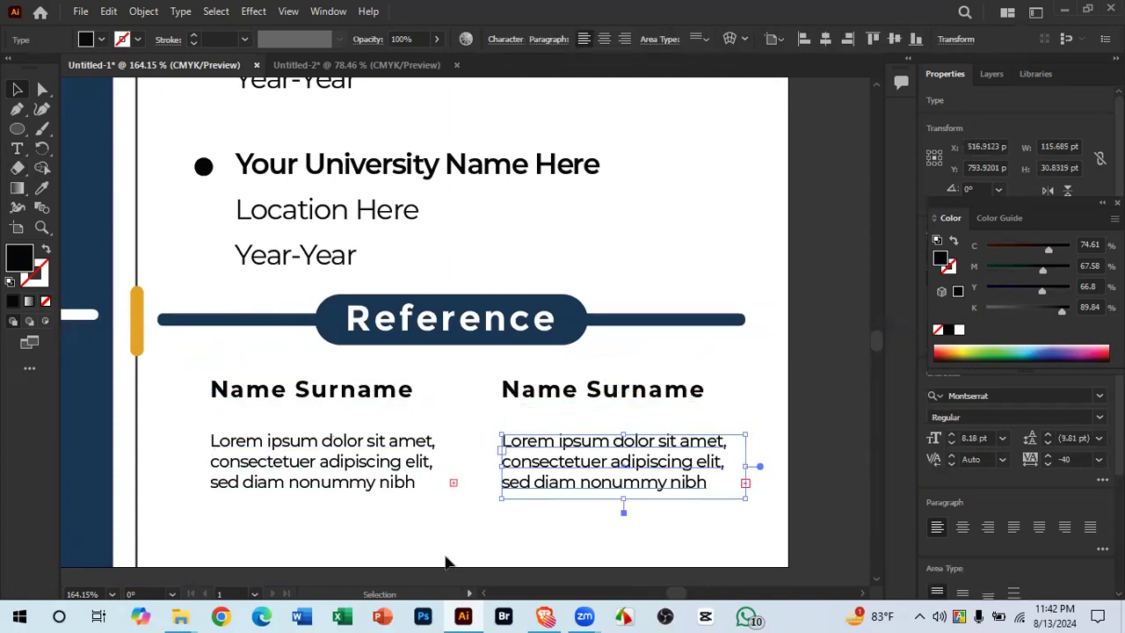
left_click_drag(699, 520, 244, 376)
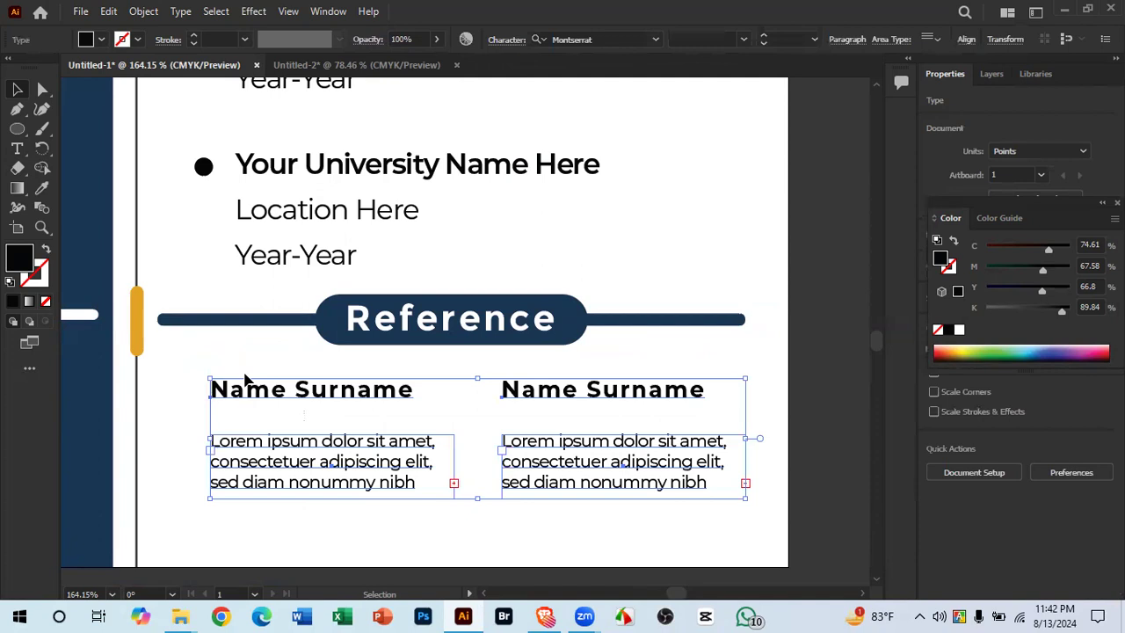
Step: Paste the two reference entries into Untitled-2 and position them under the duplicated heading, aligned to the column's left guide
left_click(344, 65)
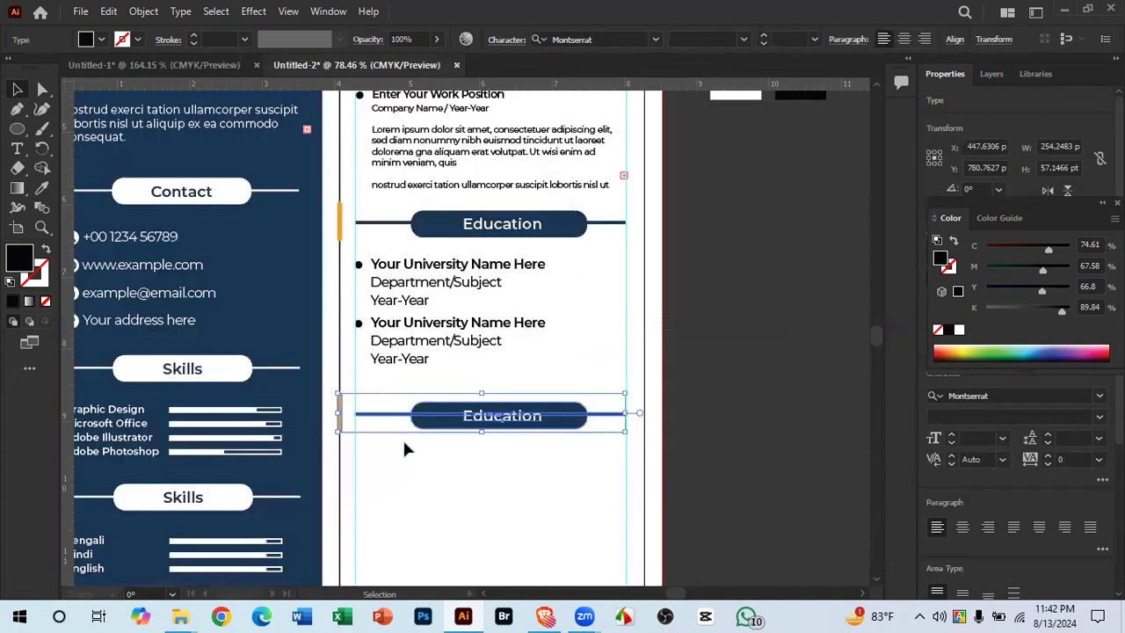
left_click(416, 477)
scroll(424, 428, "down", 2)
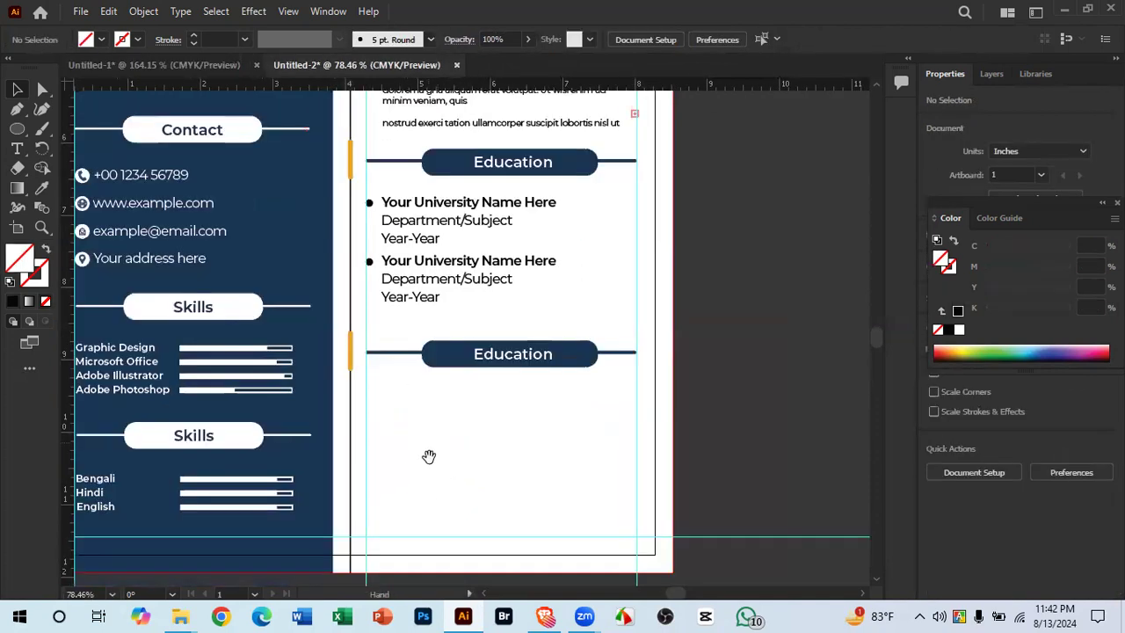
key("ctrl+v")
key("ctrl+plus")
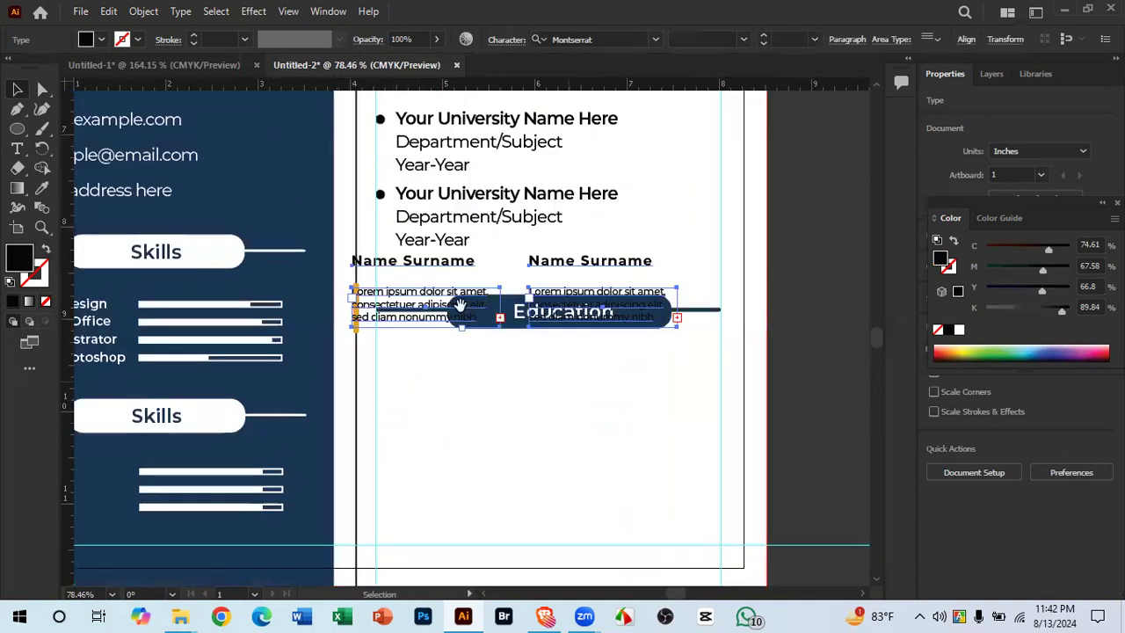
left_click_drag(428, 295, 455, 402)
left_click_drag(380, 361, 641, 417)
left_click_drag(354, 387, 489, 376)
left_click_drag(501, 380, 247, 356)
left_click_drag(459, 387, 366, 397)
left_click_drag(546, 382, 529, 414)
left_click_drag(466, 399, 534, 384)
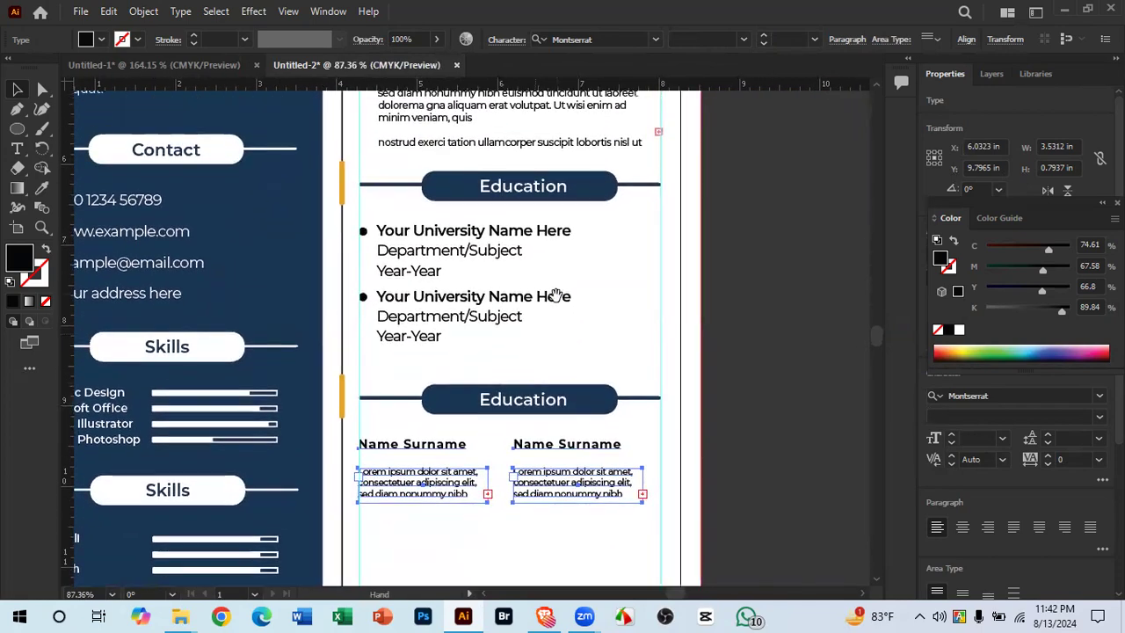
left_click_drag(555, 294, 548, 379)
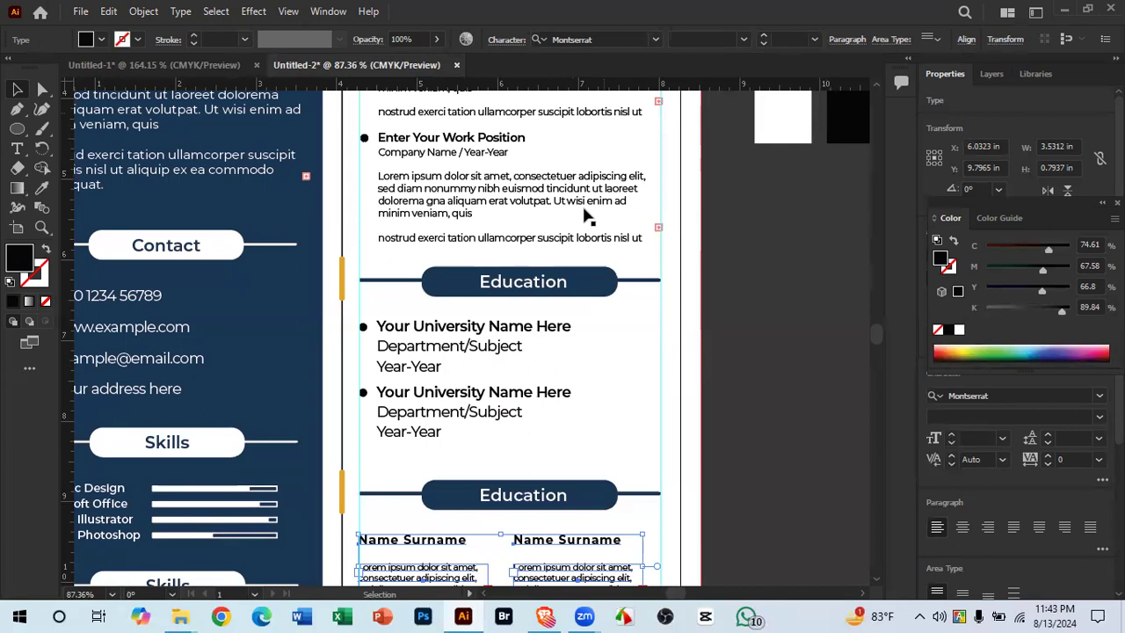
Step: Change the text of the duplicated lower heading to Reference
left_click(630, 423)
left_click_drag(621, 492, 636, 360)
left_click(539, 413)
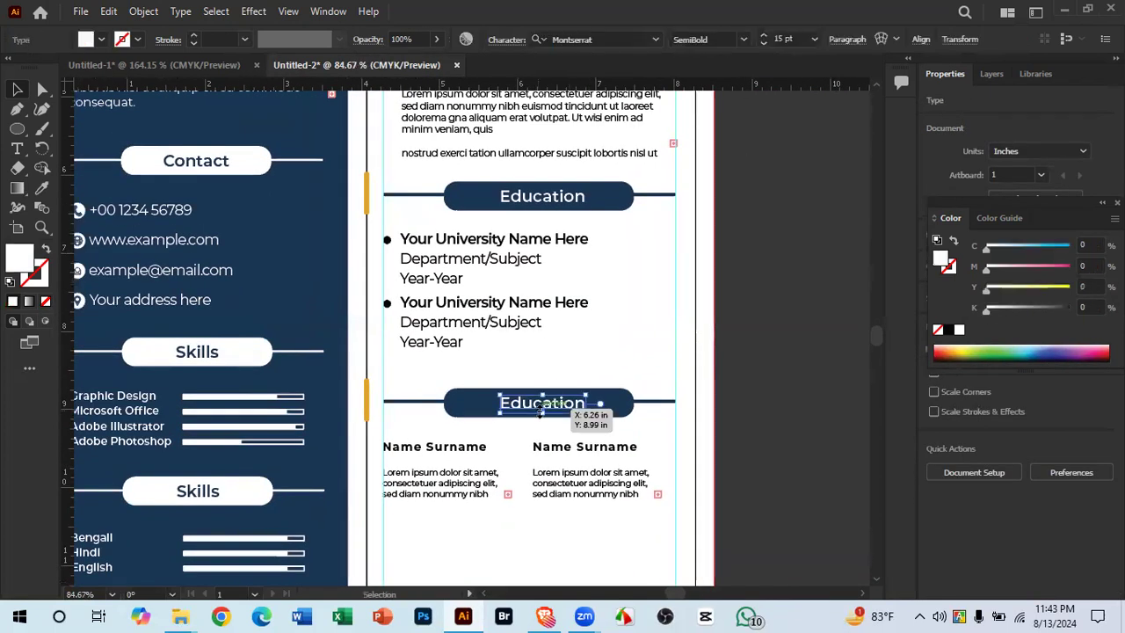
double_click(529, 405)
double_click(527, 405)
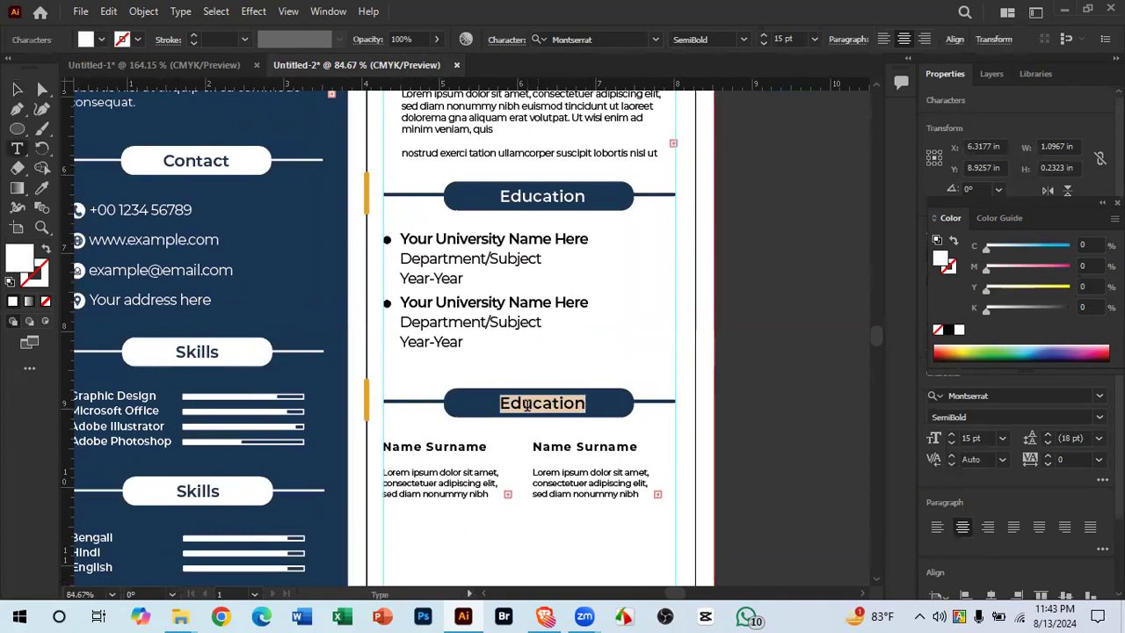
type("Reference")
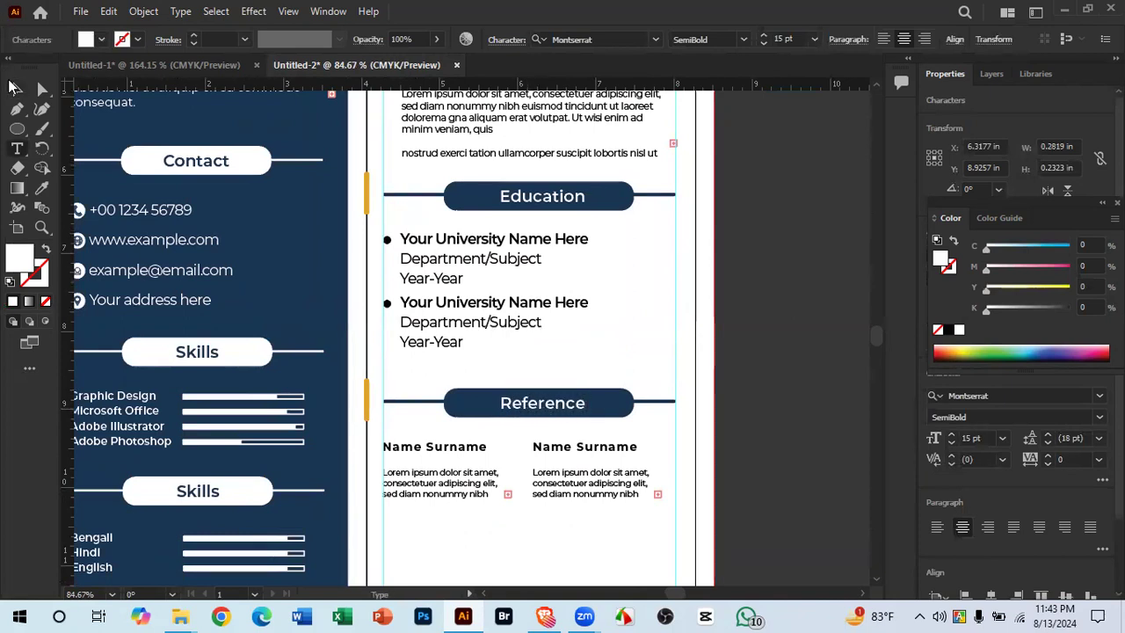
left_click(17, 88)
left_click(701, 434)
Step: Move the two reference entries down slightly to leave more space beneath the Reference heading
scroll(578, 434, "down", 3)
left_click_drag(539, 220, 541, 327)
left_click_drag(583, 436, 570, 301)
scroll(499, 391, "up", 3)
left_click_drag(524, 512, 510, 323)
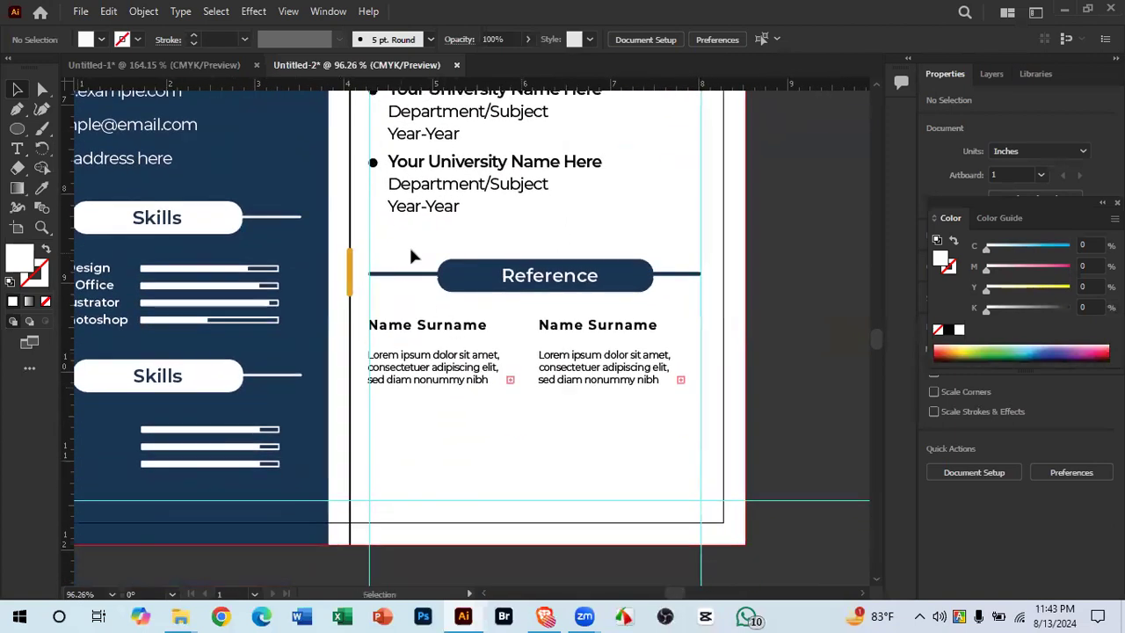
left_click(624, 384)
left_click(625, 421)
left_click_drag(406, 317, 405, 316)
left_click_drag(595, 367, 596, 376)
Step: Group the Reference heading with its two entries and move the group down toward the bottom guide
left_click(559, 247)
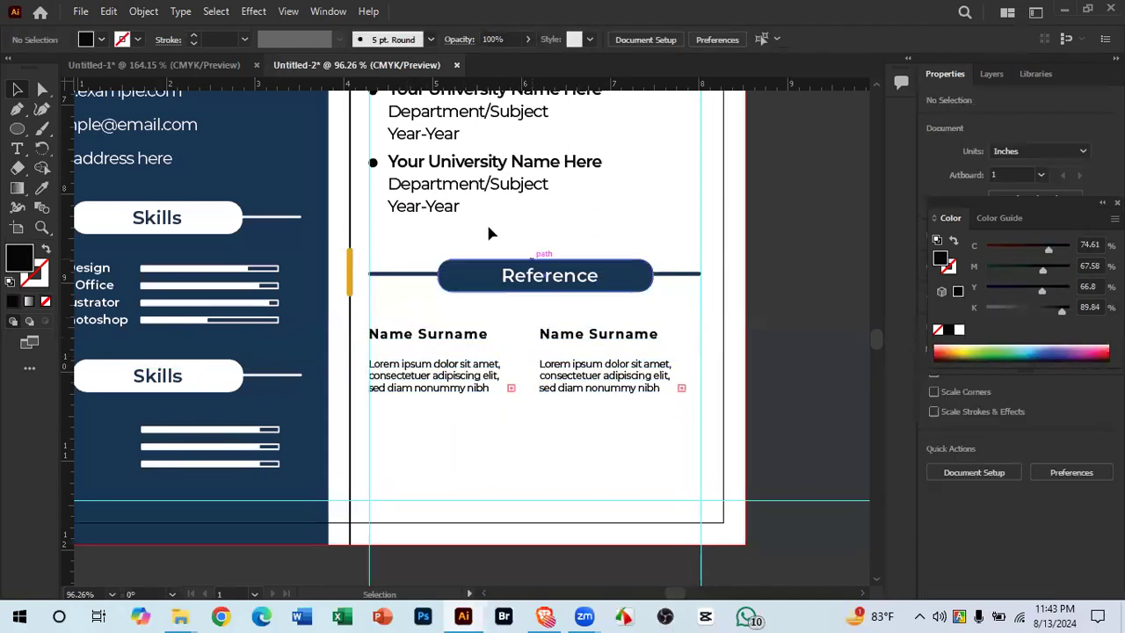
left_click(618, 396)
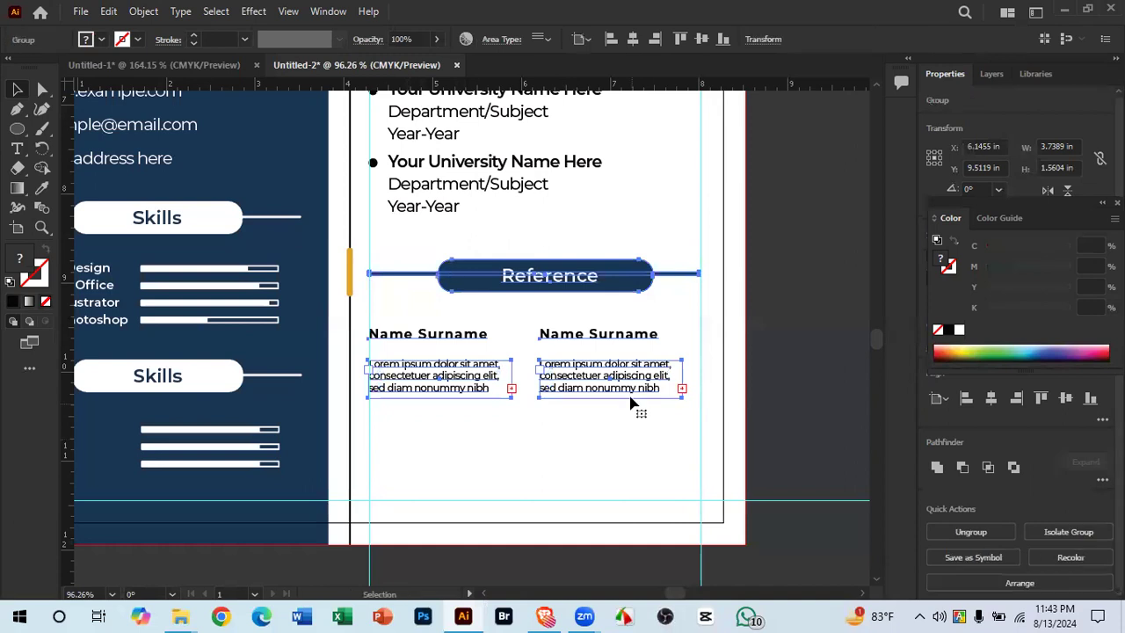
left_click_drag(618, 404, 618, 436)
scroll(538, 486, "up", 5)
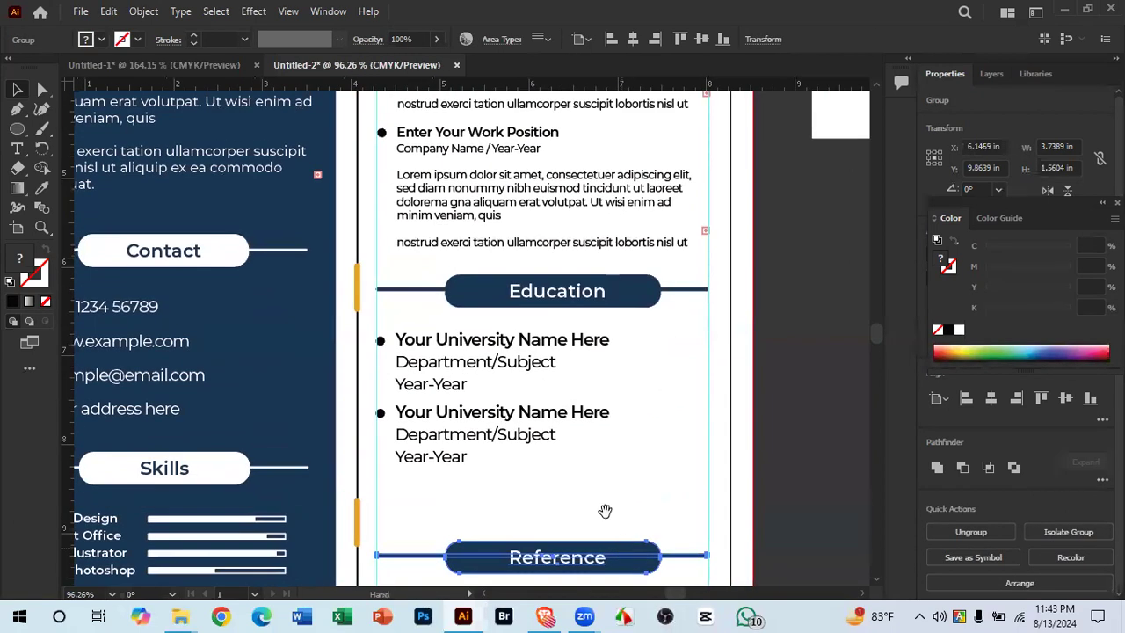
Step: Move the two university entries down slightly beneath the Education heading and group them together
left_click(383, 337)
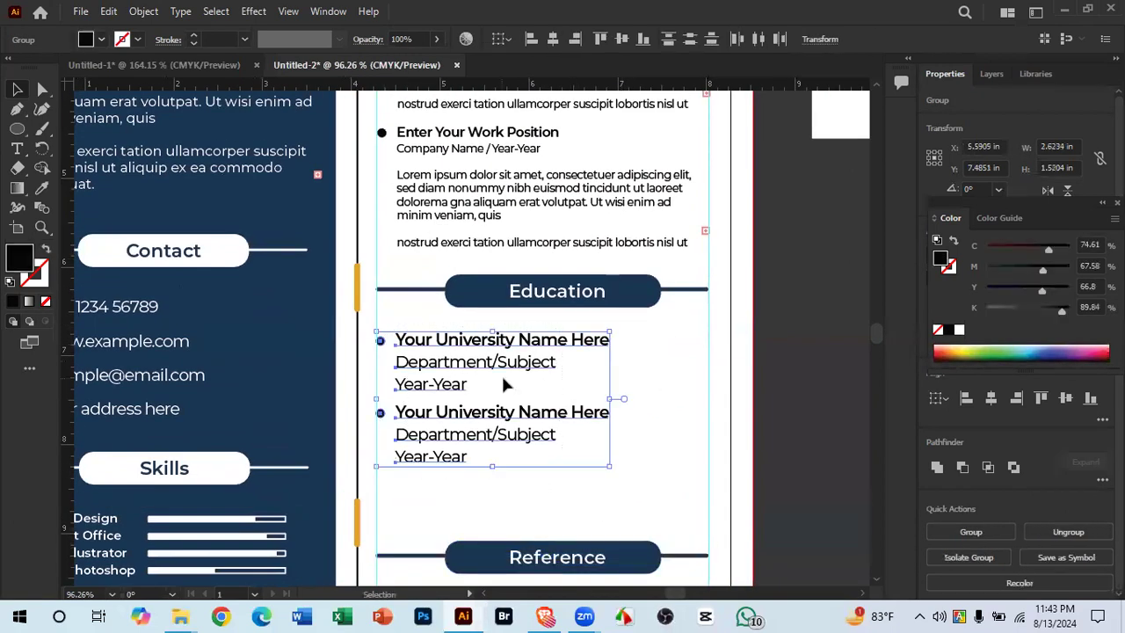
left_click_drag(502, 361, 505, 382)
left_click_drag(571, 446, 606, 320)
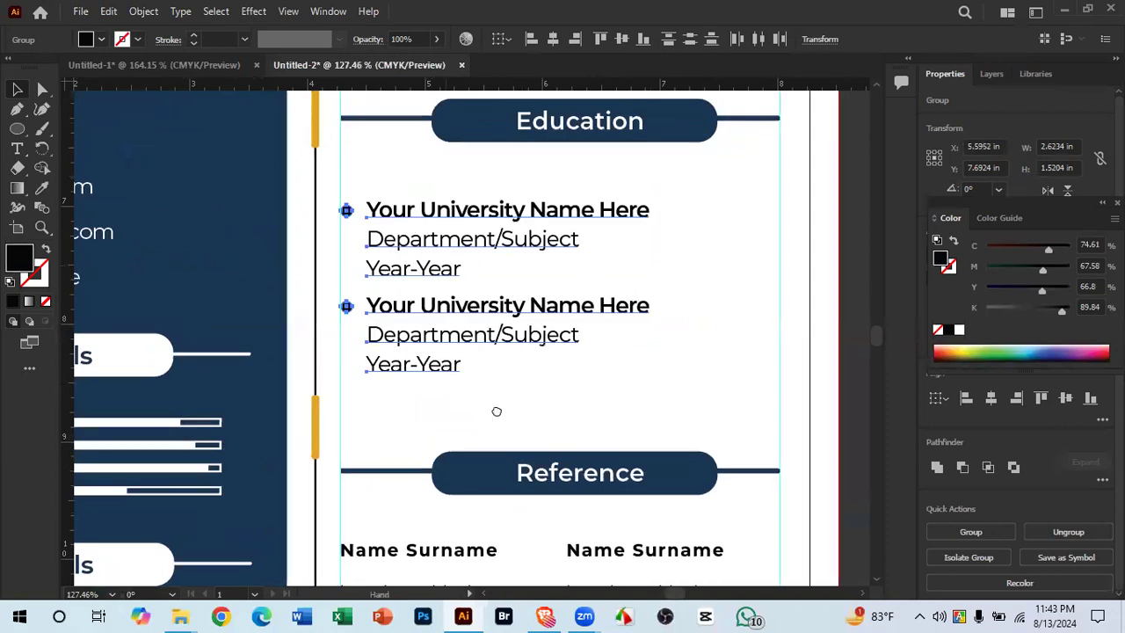
left_click_drag(477, 321, 529, 523)
left_click_drag(629, 444, 716, 468)
left_click_drag(485, 410, 485, 396)
scroll(485, 397, "down", 3)
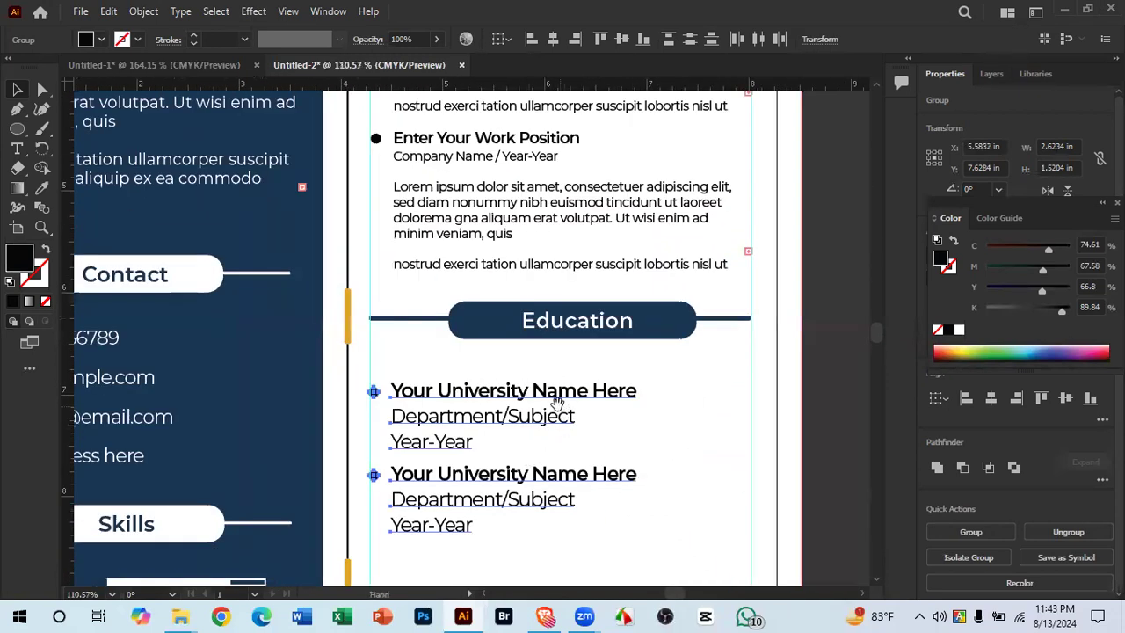
scroll(553, 395, "down", 1)
left_click_drag(373, 284, 591, 448)
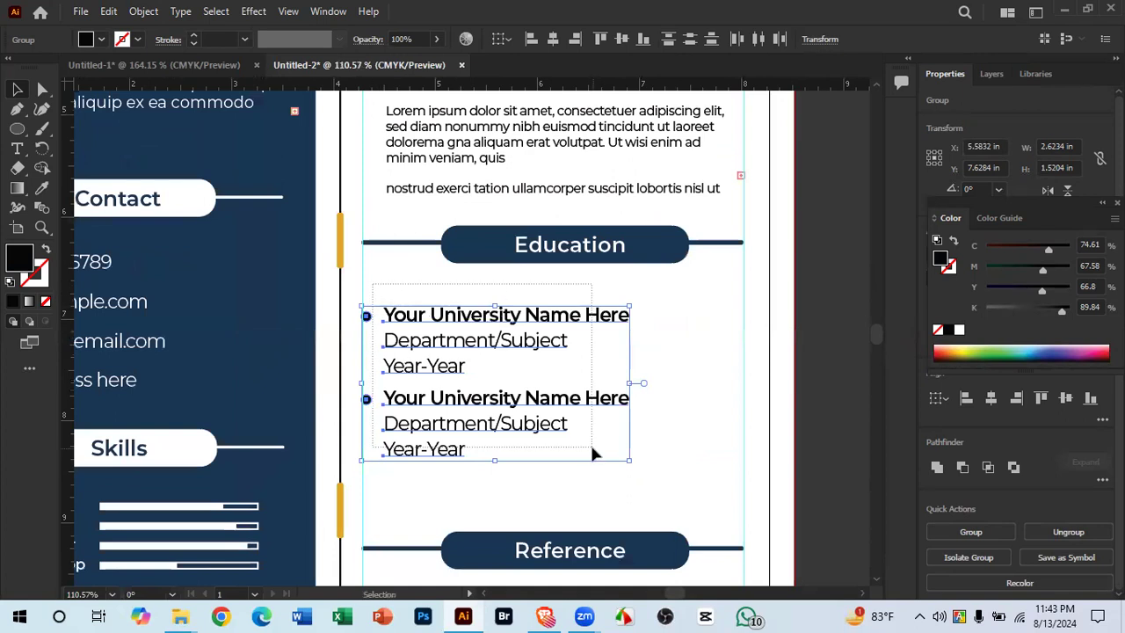
left_click_drag(655, 477, 359, 279)
key("v")
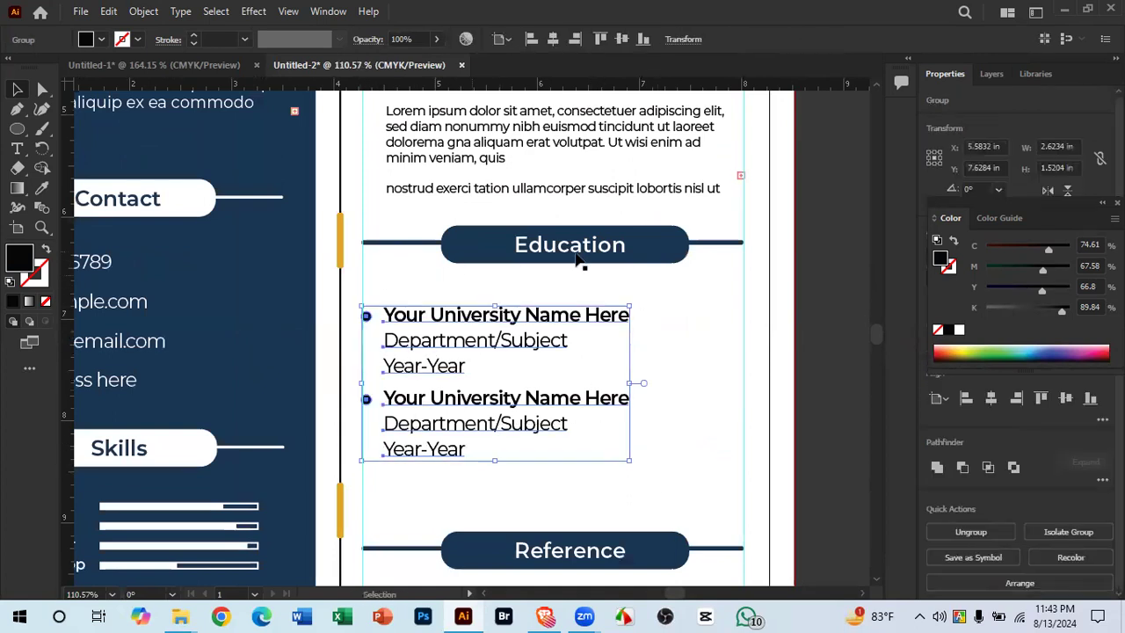
Step: Group the Education heading with its university entries and move the group down slightly
left_click(663, 303)
left_click_drag(538, 303, 685, 461)
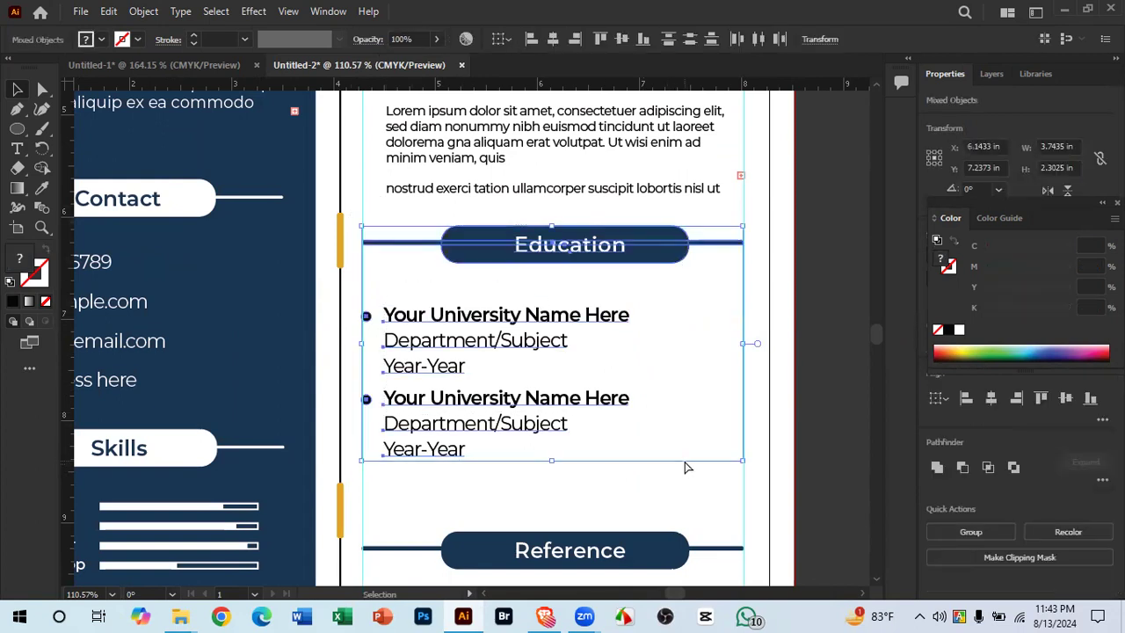
key("ctrl+g")
left_click(786, 302)
mouse_move(627, 248)
left_mouse_down()
mouse_move(628, 279)
mouse_move(627, 269)
left_mouse_up()
left_click_drag(607, 213, 603, 454)
scroll(603, 417, "down", 3)
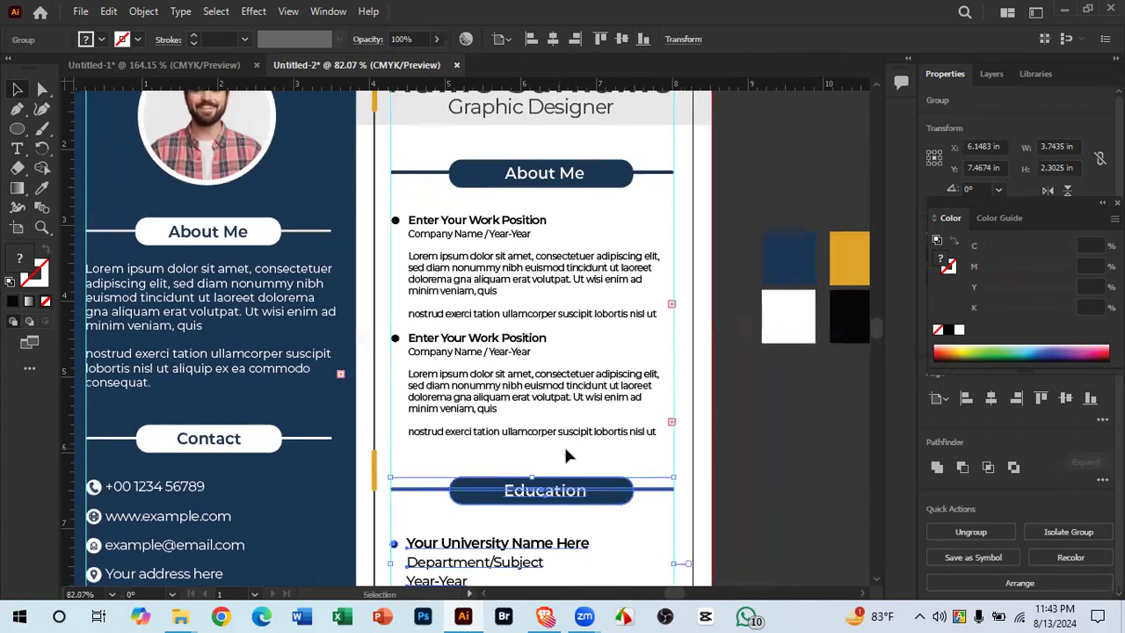
left_click(593, 467)
Step: Examine the spacing between the two work position entries, the headings around them and the gold accent bars
left_click(631, 434)
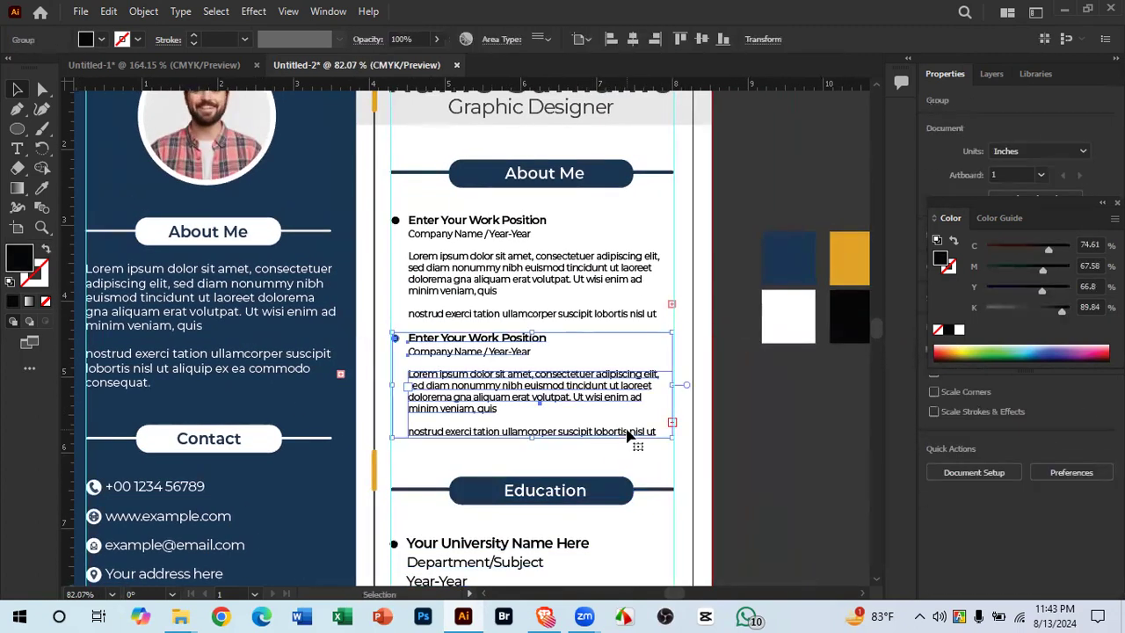
left_click(524, 277)
left_click_drag(525, 300, 508, 240)
mouse_move(561, 426)
left_mouse_down()
mouse_move(607, 276)
mouse_move(565, 446)
left_mouse_up()
left_click_drag(499, 440, 646, 449)
left_click_drag(298, 432, 359, 301)
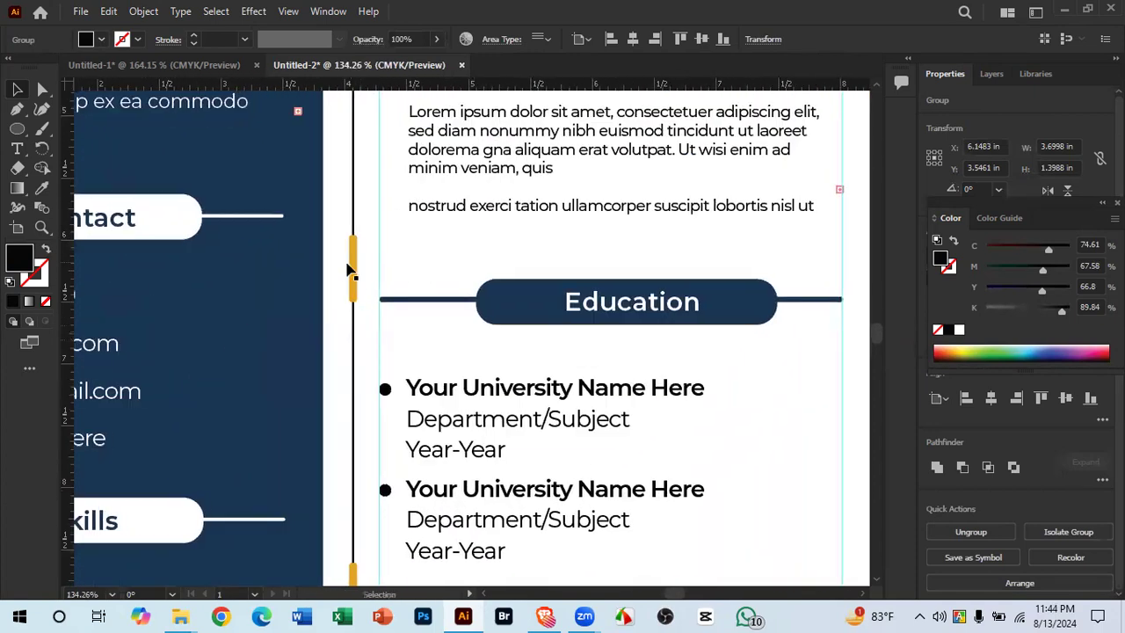
left_click_drag(504, 274, 386, 283)
left_click_drag(472, 265, 445, 457)
left_click_drag(540, 303, 530, 378)
left_click_drag(568, 356, 520, 354)
left_click_drag(532, 392, 529, 304)
left_click(584, 395)
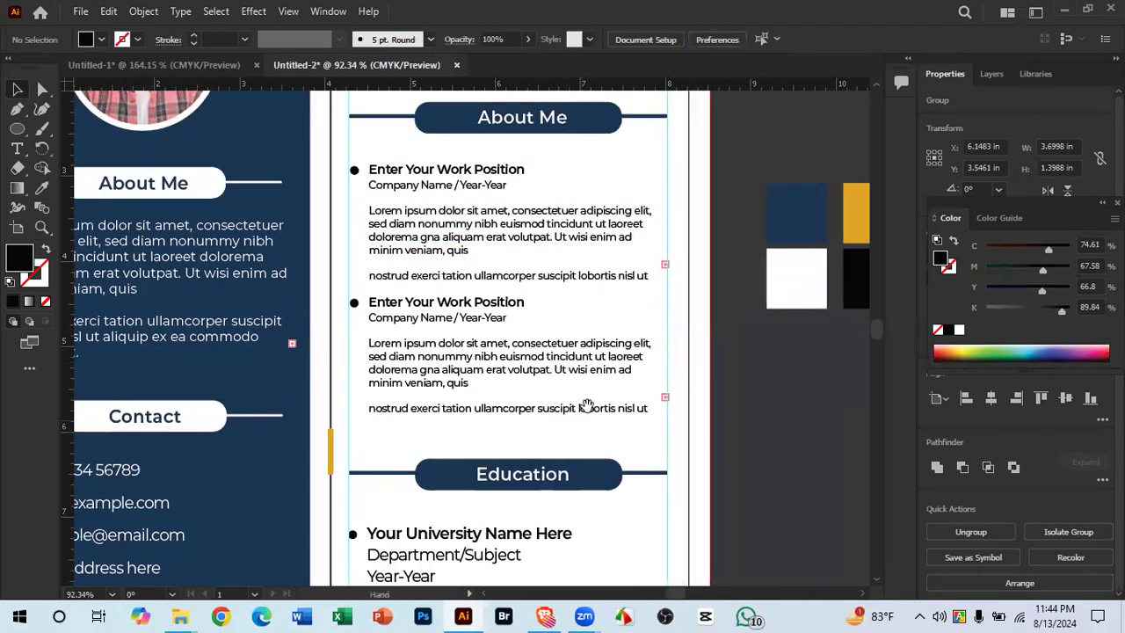
Step: Group the two work position entries and move them down slightly beneath the About Me heading in the right column
left_click_drag(586, 405, 593, 461)
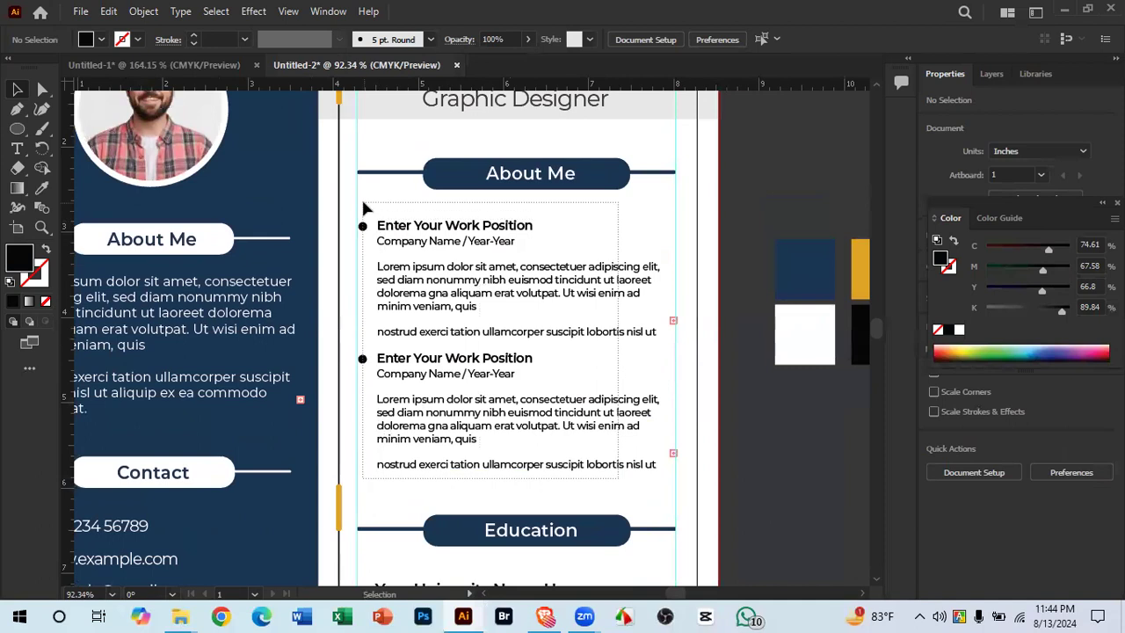
left_click(377, 226)
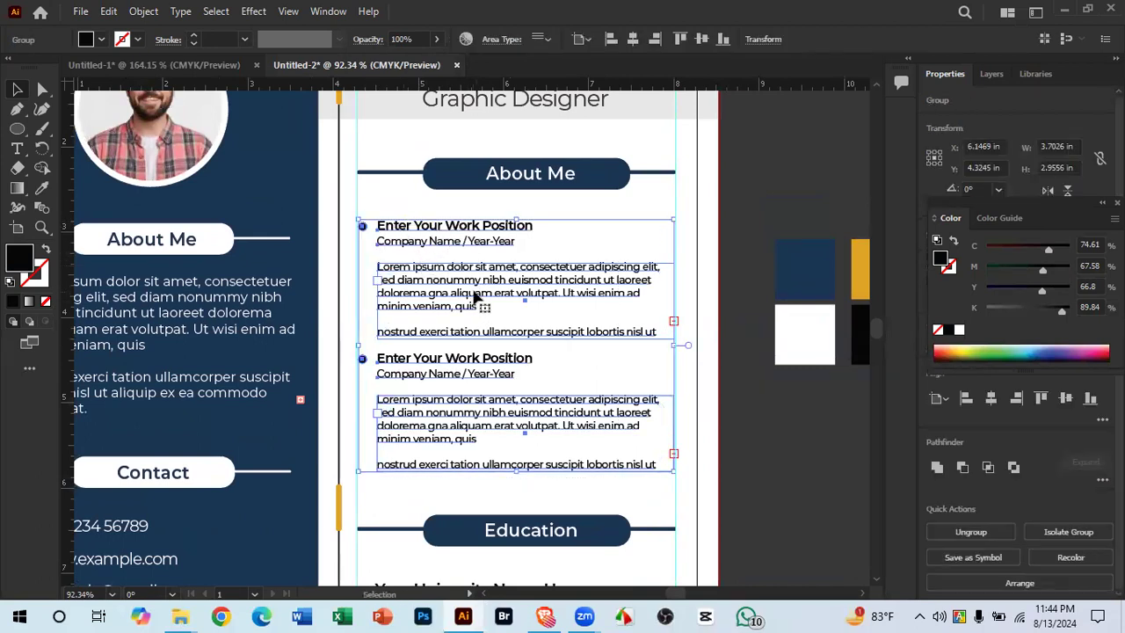
left_click_drag(471, 298, 470, 298)
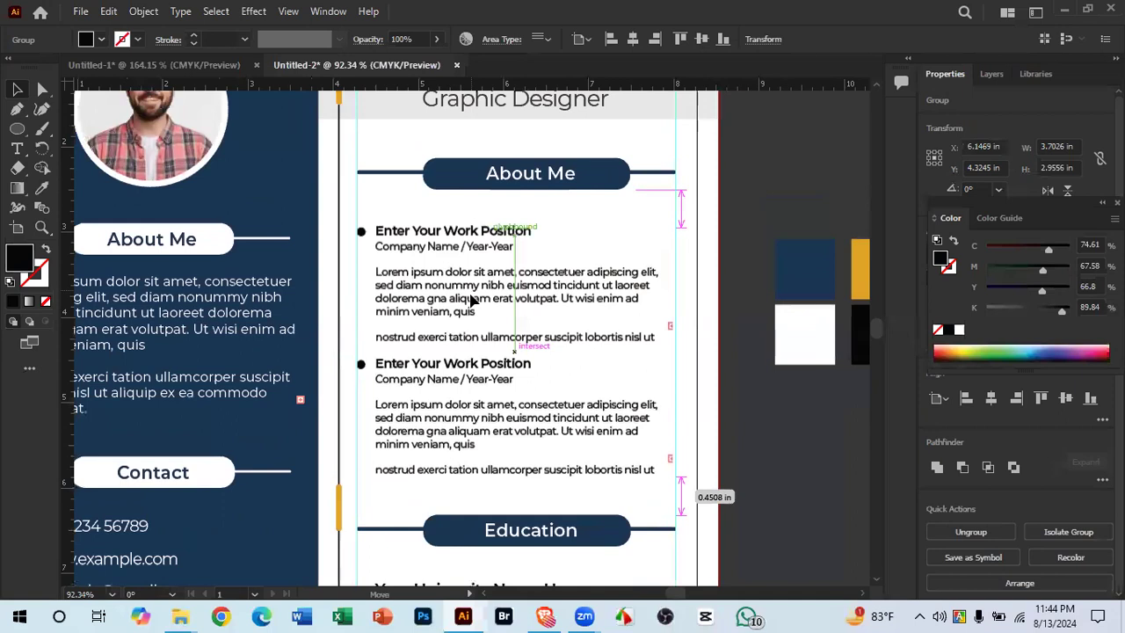
Step: Group the right column's About Me heading with its work position entries
left_click(591, 204)
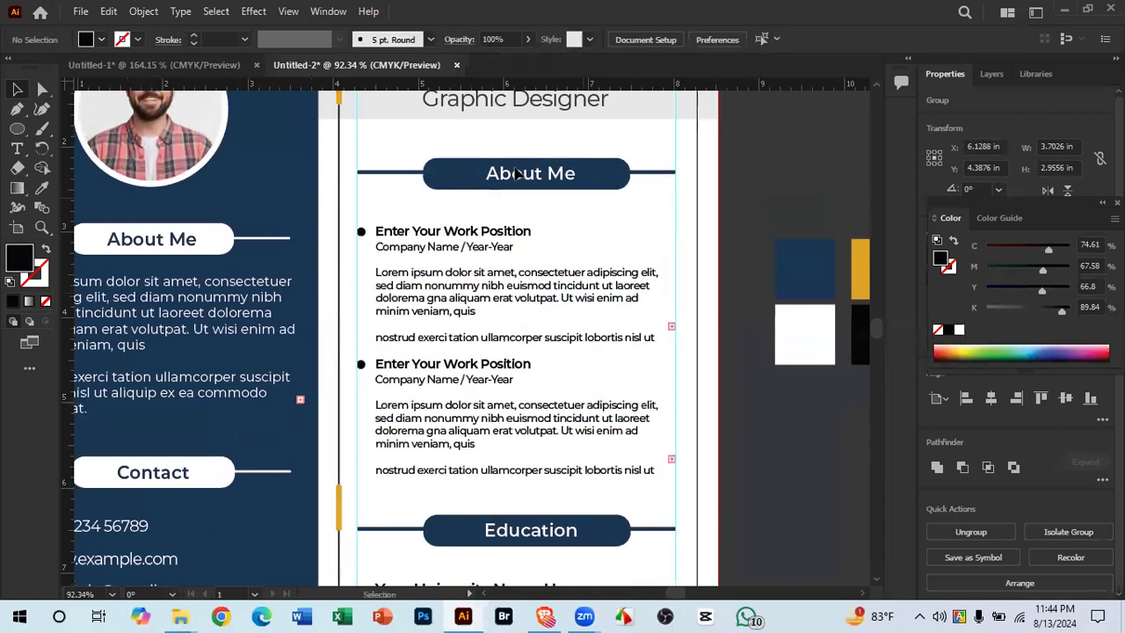
left_click(559, 397)
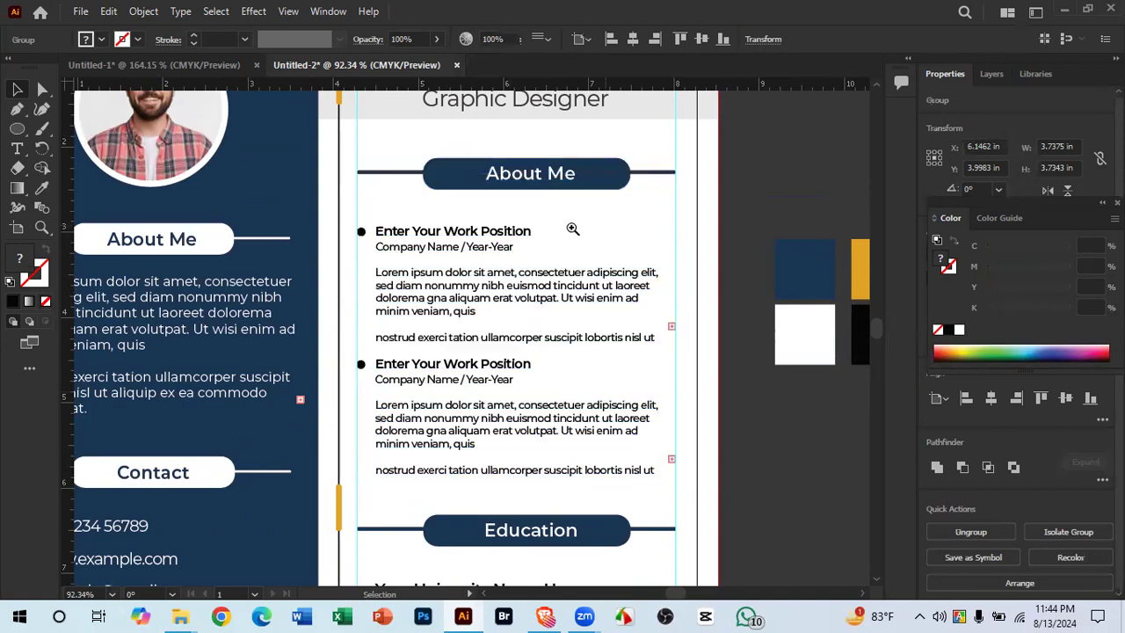
left_click(590, 223)
Step: Compare the right column's layout with the original template in Untitled-1, returning to Untitled-2
scroll(533, 248, "down", 3)
left_click_drag(466, 229, 542, 270)
left_click_drag(504, 348, 554, 261)
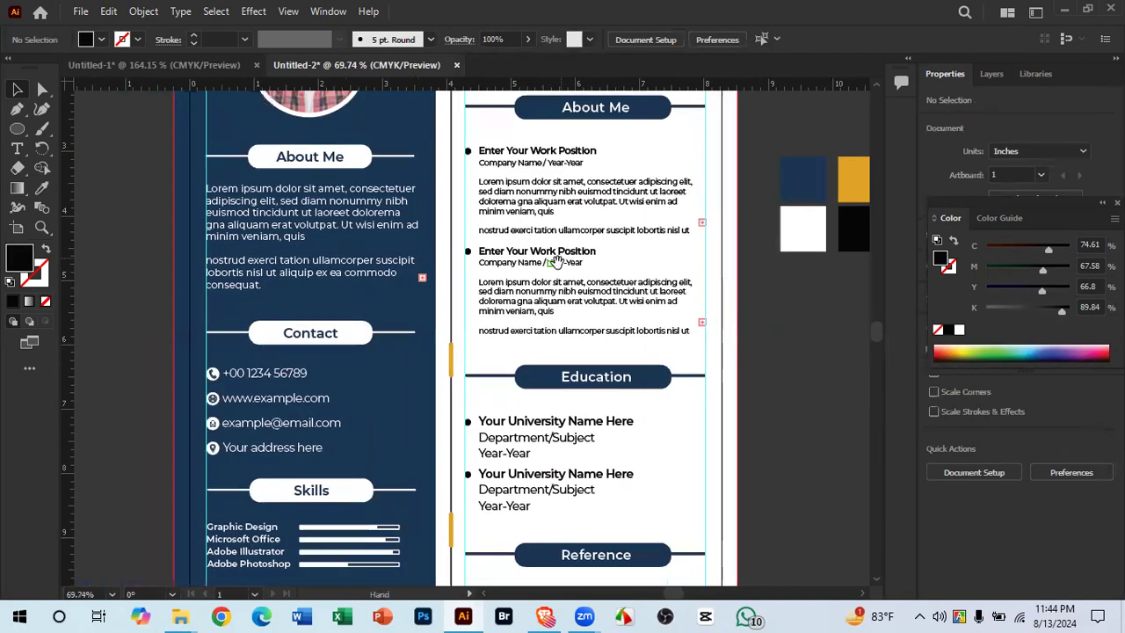
left_click_drag(510, 312, 430, 321)
left_click(229, 69)
left_click_drag(489, 380, 110, 285)
left_click_drag(448, 198, 597, 297)
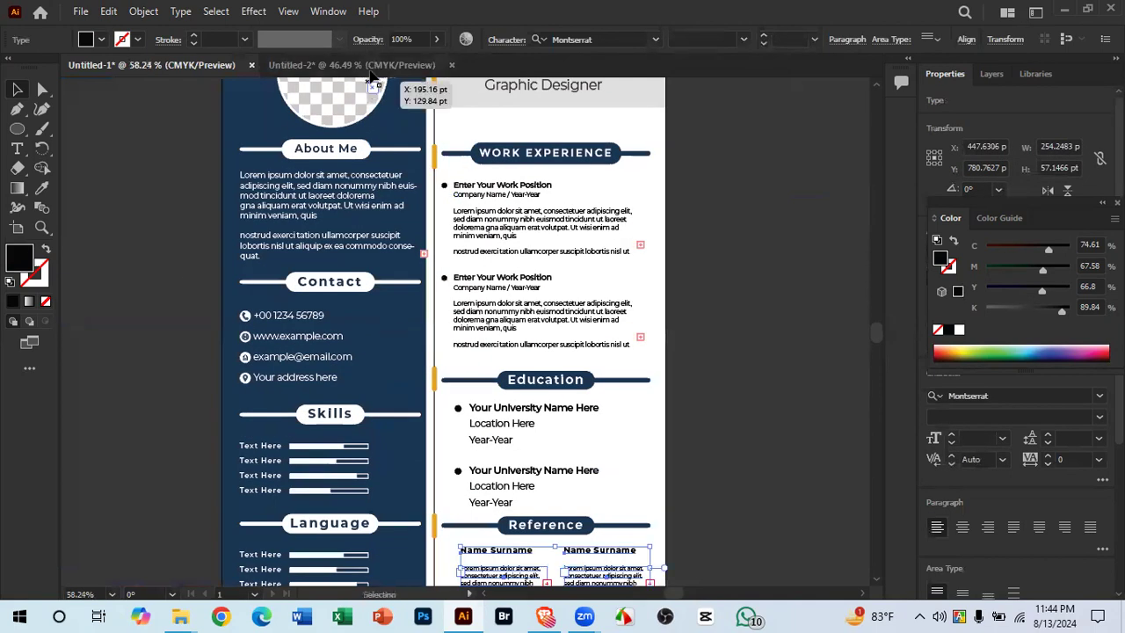
left_click(352, 65)
left_click_drag(492, 237, 635, 254)
left_click_drag(494, 234, 450, 190)
left_click_drag(490, 292, 384, 322)
left_click_drag(500, 276, 473, 296)
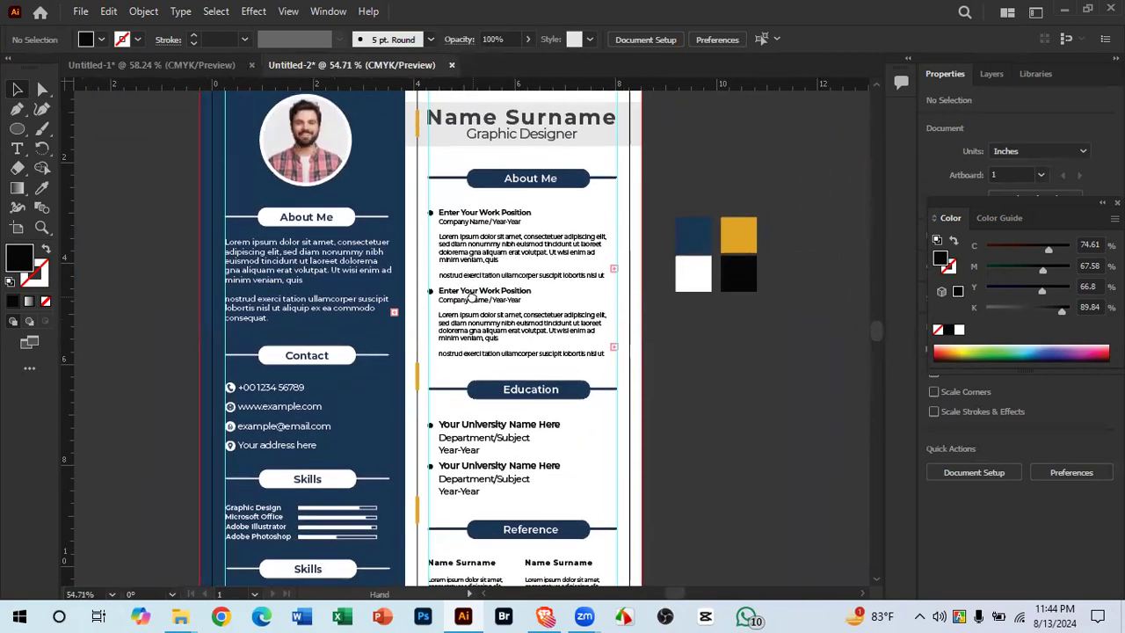
Step: Try to distribute the right column's About Me, Education and Reference groups by their vertical centers
left_click(520, 390)
left_click(665, 493)
mouse_move(664, 489)
left_mouse_down()
mouse_move(673, 361)
mouse_move(674, 496)
left_mouse_up()
left_click_drag(453, 168, 524, 565)
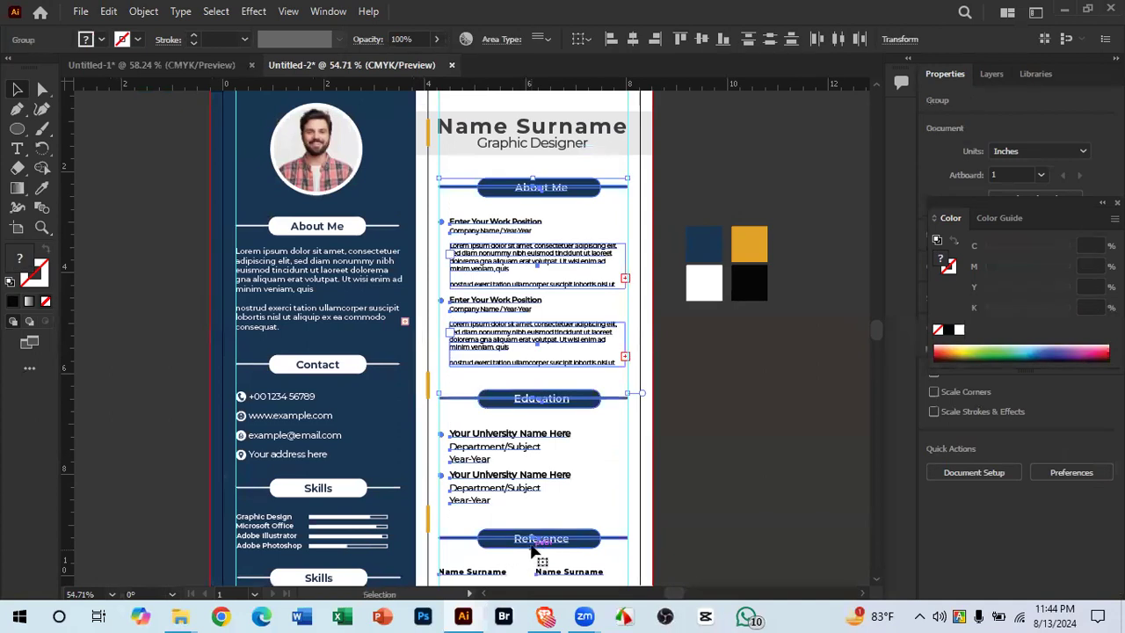
left_click(769, 41)
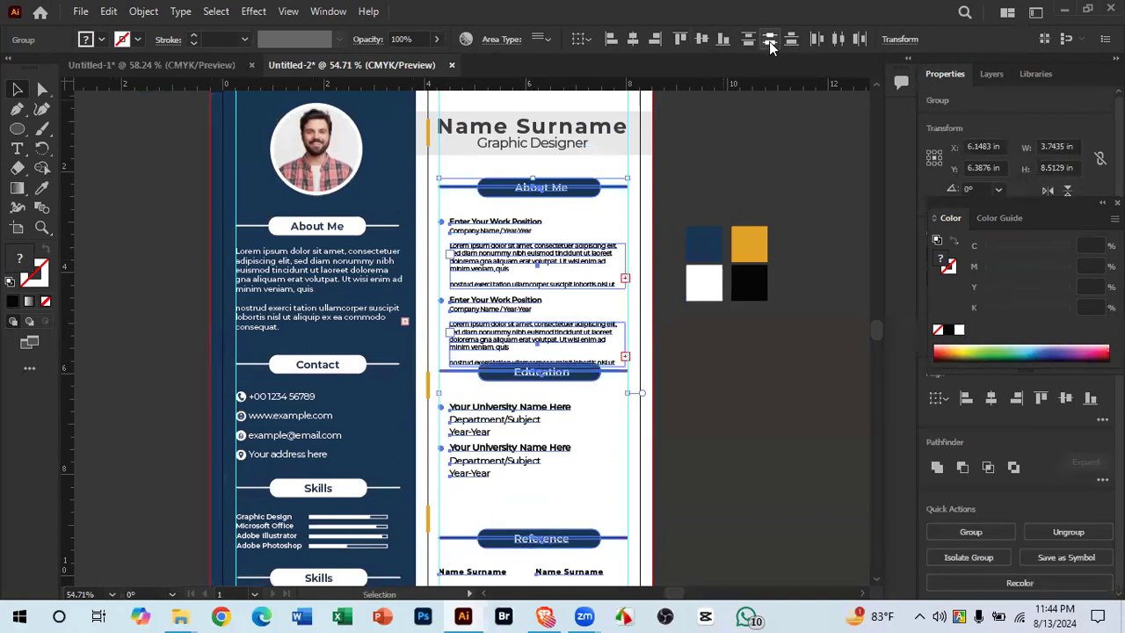
key("ctrl+z")
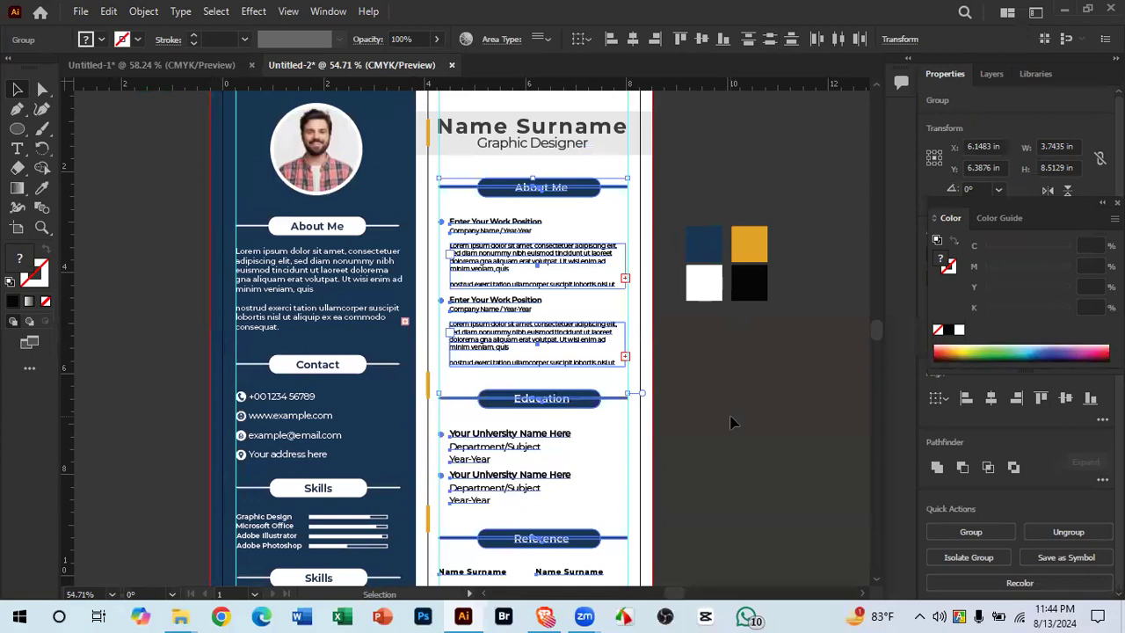
left_click(730, 423)
Step: Try to move the right column's About Me group down closer to the Education heading
scroll(563, 364, "up", 5)
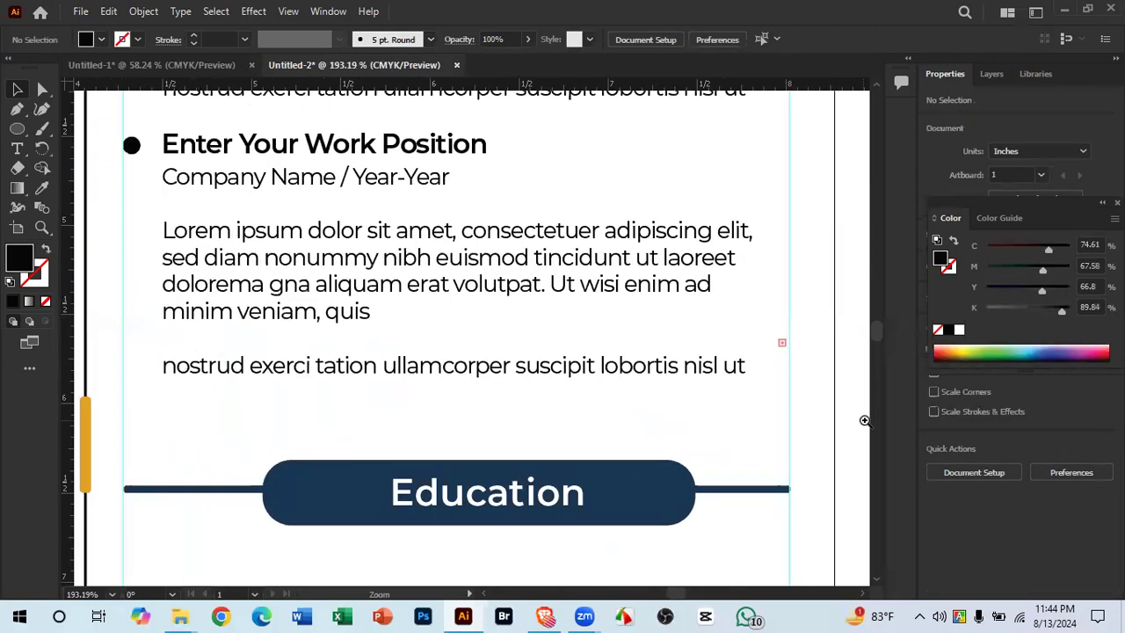
scroll(509, 429, "down", 5)
scroll(509, 429, "down", 3)
left_click(521, 436)
left_click(670, 368)
left_click_drag(506, 395, 516, 548)
left_click_drag(498, 509, 453, 404)
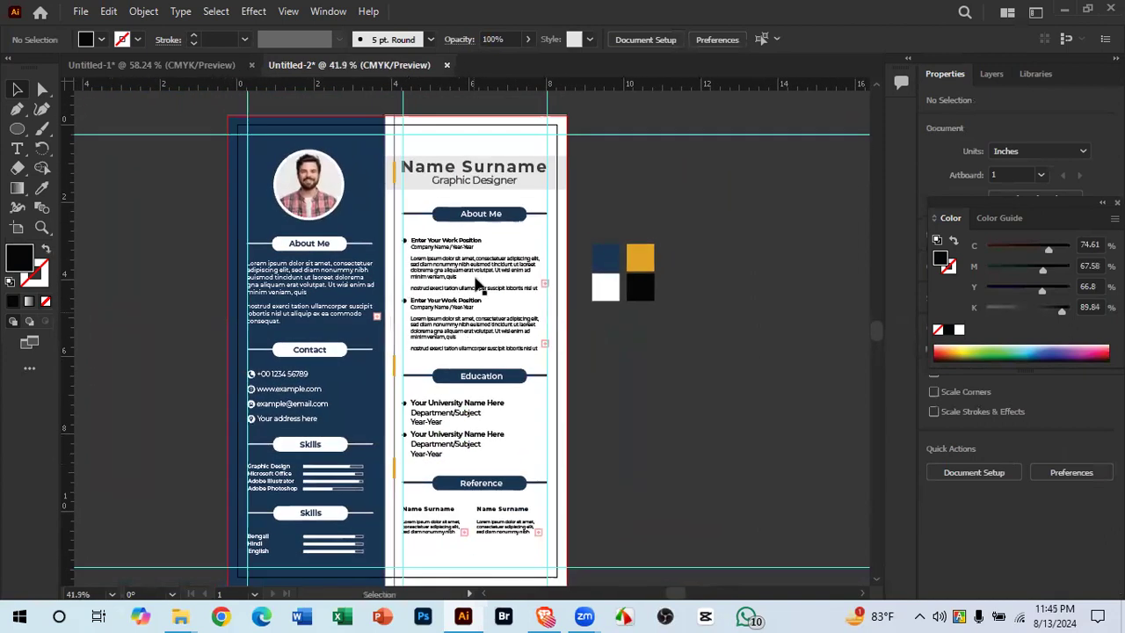
left_click_drag(476, 216, 453, 298)
left_click(604, 256)
left_click_drag(578, 400, 507, 231)
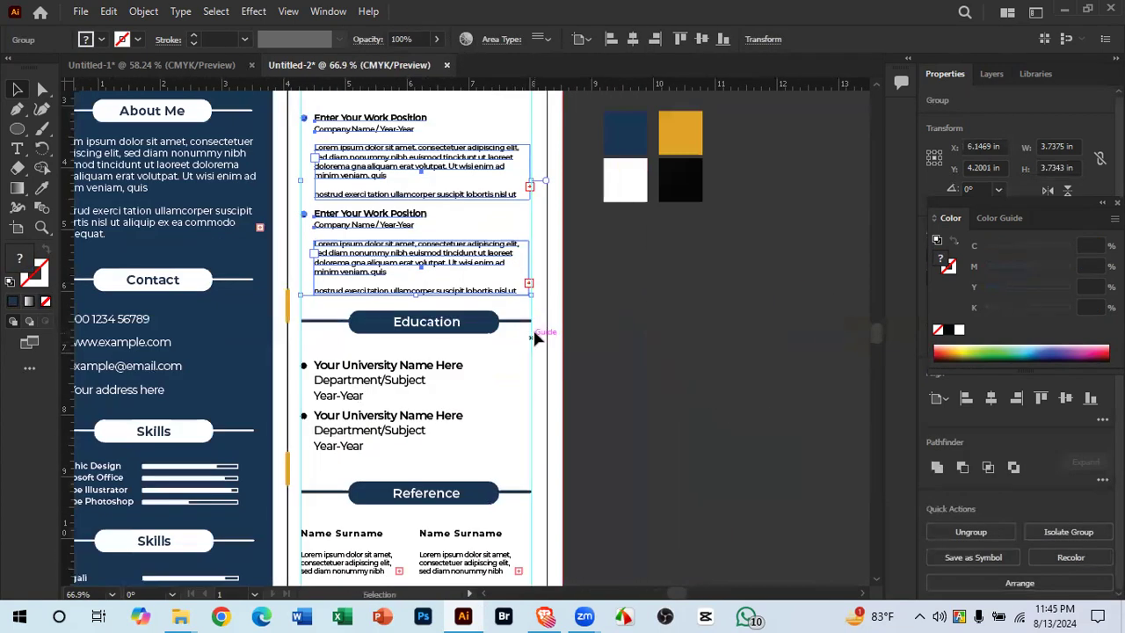
key("ctrl+z")
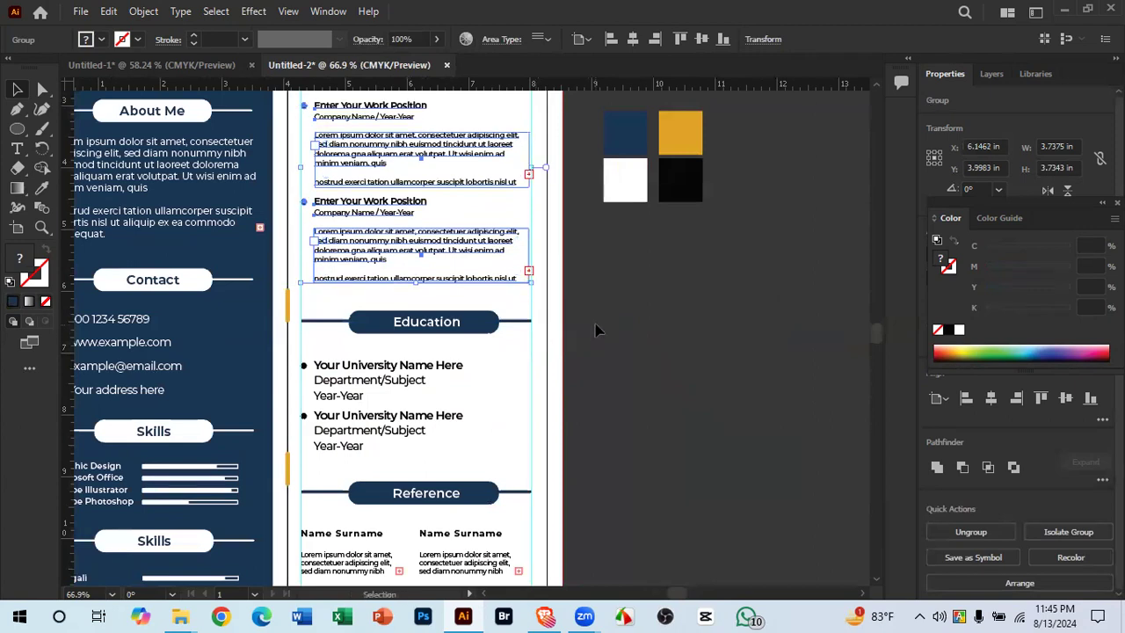
Step: Move the About Me, Education and Reference groups of the right column down together by about 0.1 in
left_click_drag(505, 331, 524, 406)
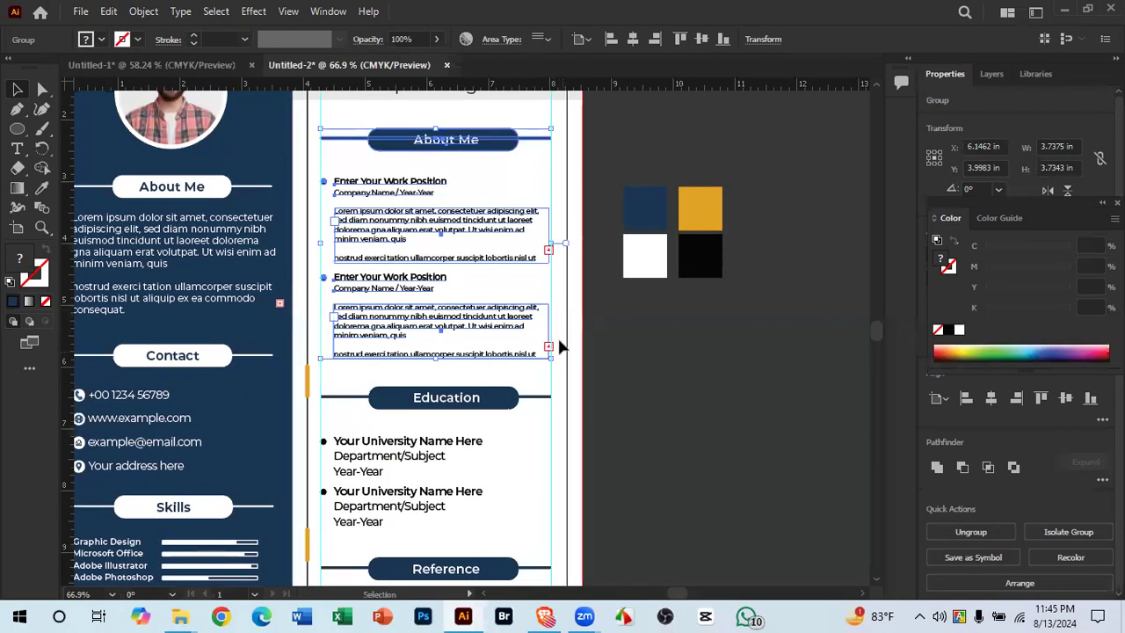
left_click(627, 378)
left_click_drag(602, 412, 617, 385)
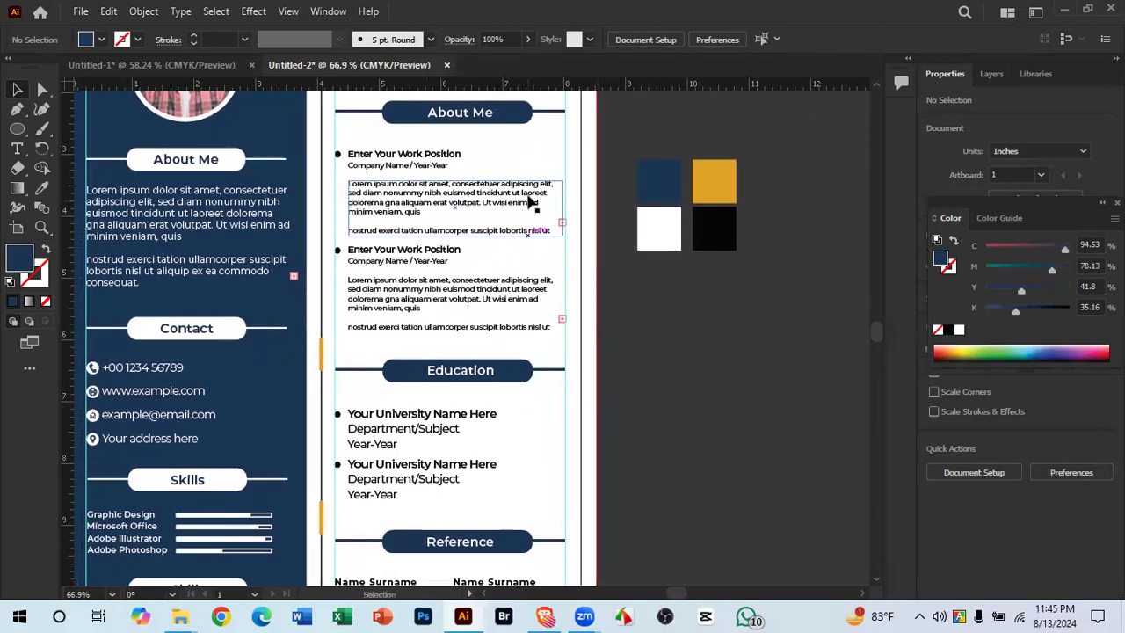
left_click_drag(496, 366, 532, 405)
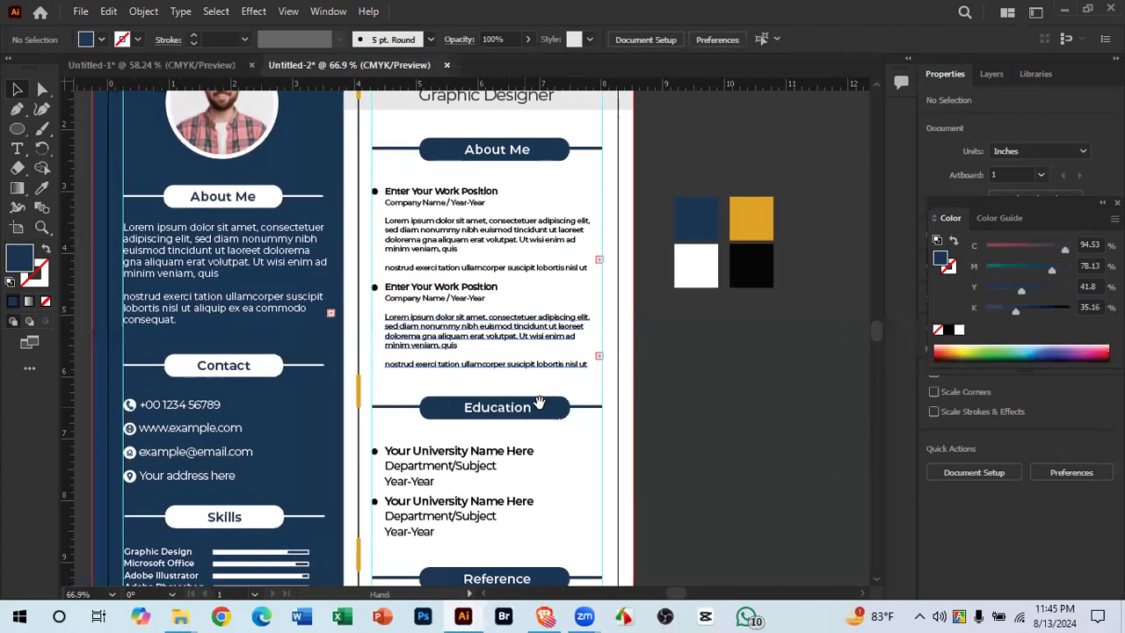
left_click_drag(546, 270, 486, 311)
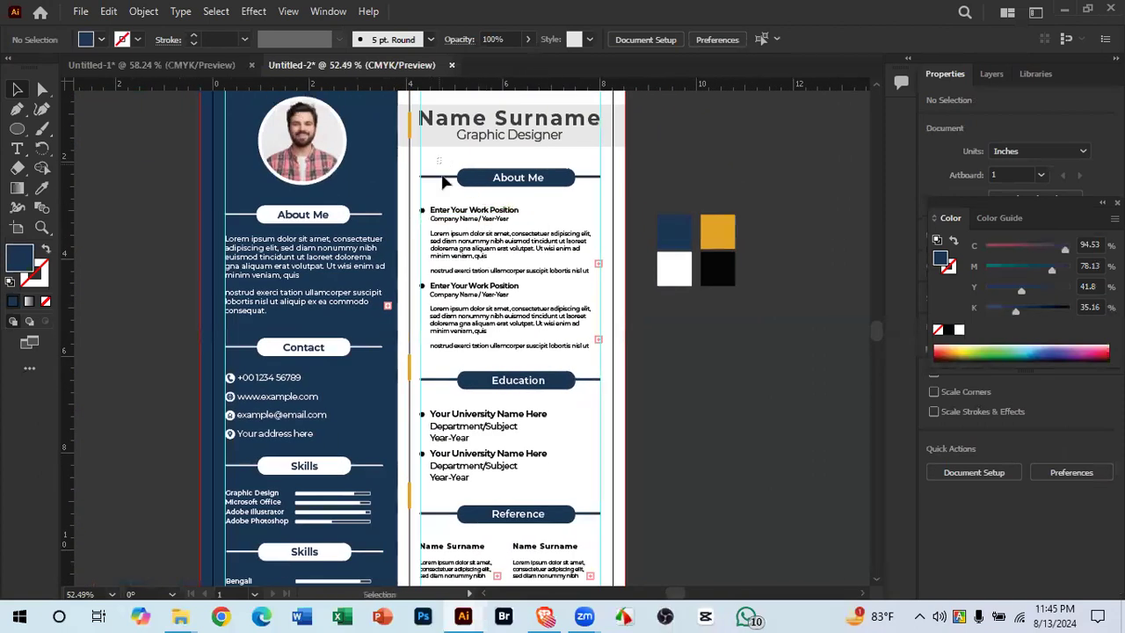
left_click(558, 573)
left_click_drag(559, 573, 720, 360)
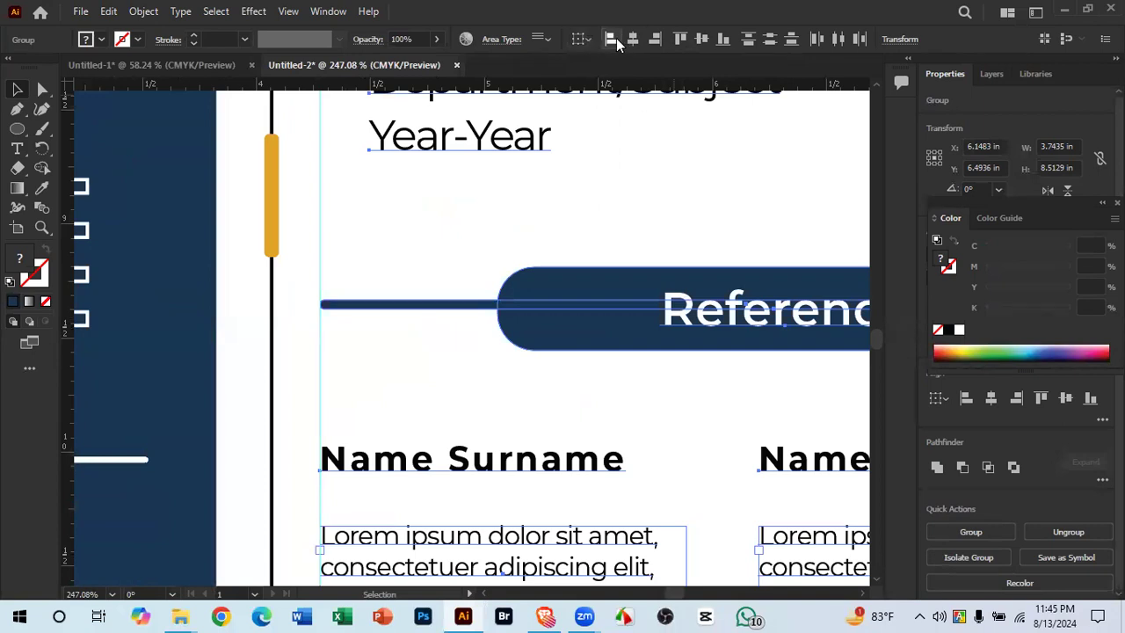
left_click_drag(520, 404, 483, 281)
left_click_drag(482, 280, 479, 478)
left_click(821, 406)
Step: Move the gold accent bars down the divider to line up with the Education and Reference headings
left_click_drag(620, 431, 539, 433)
left_click_drag(448, 287, 731, 384)
left_click_drag(473, 313, 480, 382)
left_click(515, 381, "ctrl")
left_click_drag(411, 255, 560, 557)
left_click_drag(568, 405, 230, 226)
left_click_drag(513, 361, 485, 476)
Step: Duplicate a gold accent bar onto the divider beside the right column's About Me heading
left_click_drag(523, 142, 527, 233)
left_click_drag(515, 225, 764, 311)
mouse_move(580, 329)
left_mouse_down()
mouse_move(557, 304)
mouse_move(565, 326)
left_mouse_up()
left_click_drag(624, 365, 319, 331)
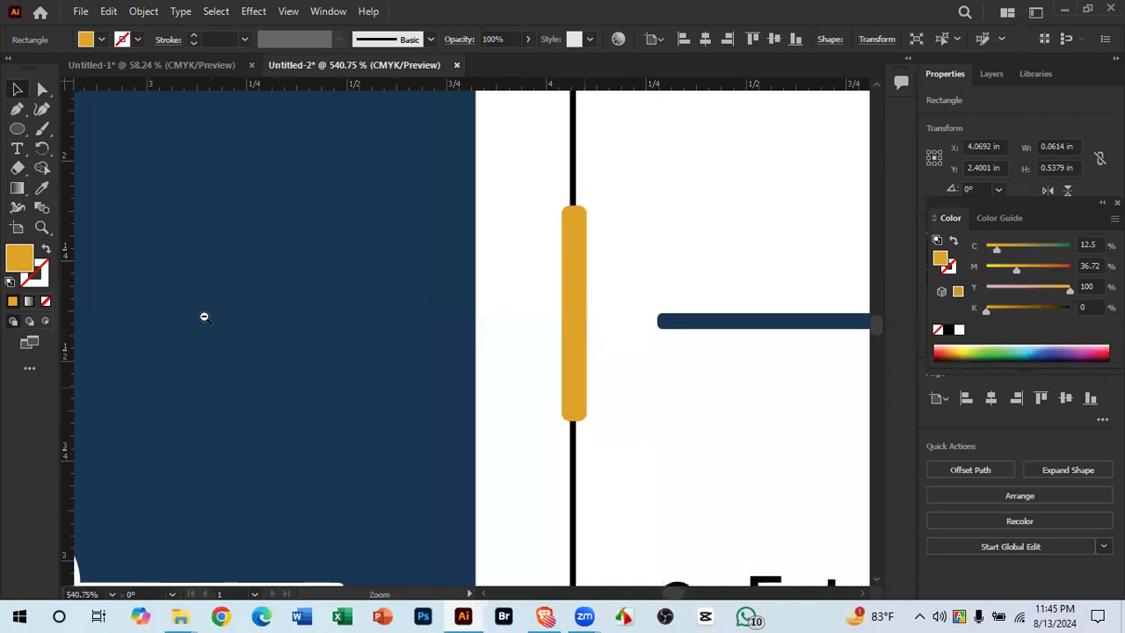
Step: Check the alignment of the gold accent bars with the section headings along the divider
left_click_drag(542, 501, 496, 188)
left_click_drag(644, 494, 583, 307)
left_click_drag(548, 269, 756, 277)
left_click_drag(490, 211, 652, 285)
left_click_drag(393, 224, 387, 343)
left_click(567, 389)
left_click_drag(618, 409, 563, 441)
left_click_drag(662, 413, 579, 484)
left_click_drag(653, 441, 556, 441)
left_click_drag(584, 396, 557, 440)
left_click_drag(570, 254, 765, 334)
left_click_drag(598, 340, 557, 342)
left_click_drag(606, 351, 582, 226)
left_click_drag(584, 327, 482, 408)
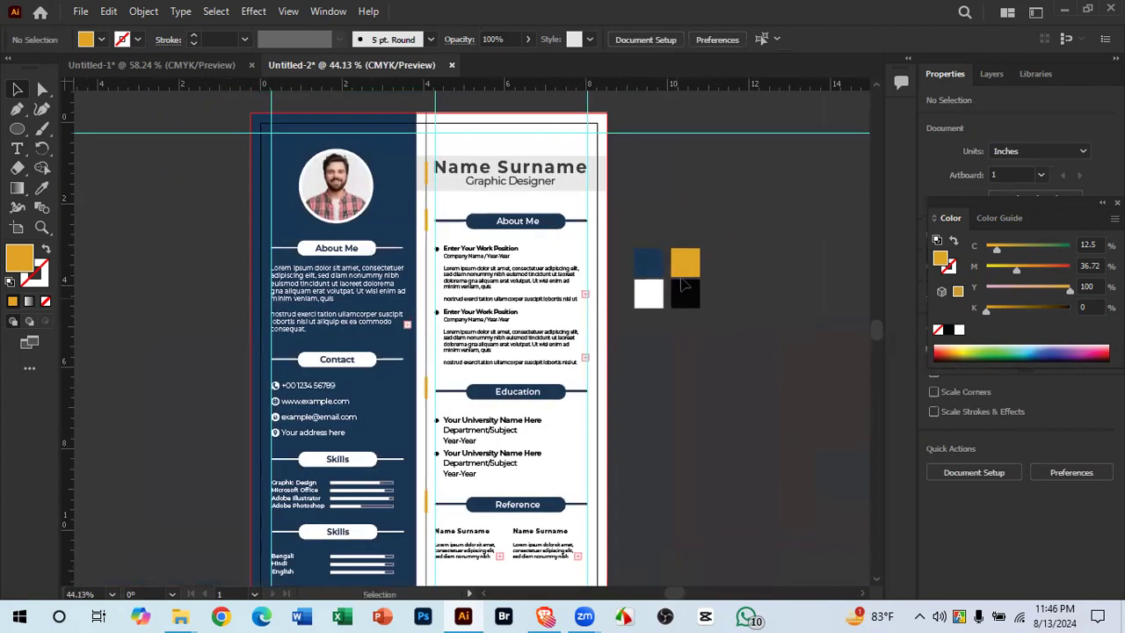
Step: Delete the four color swatch squares beside the artboard
left_click_drag(627, 222, 629, 222)
key("Delete")
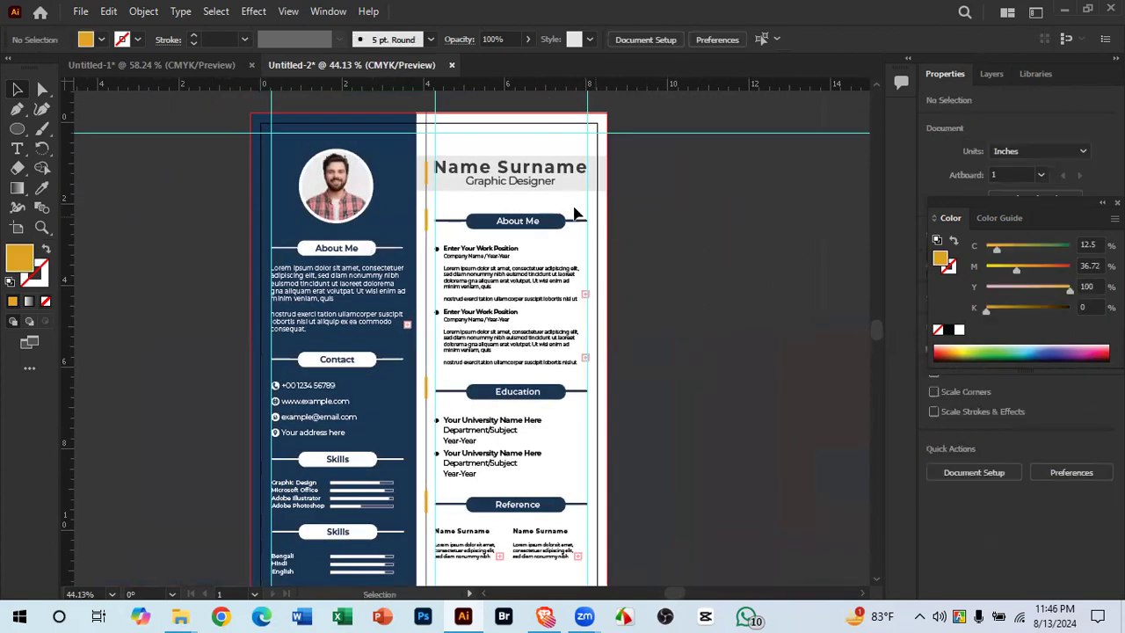
scroll(669, 291, "up", 2)
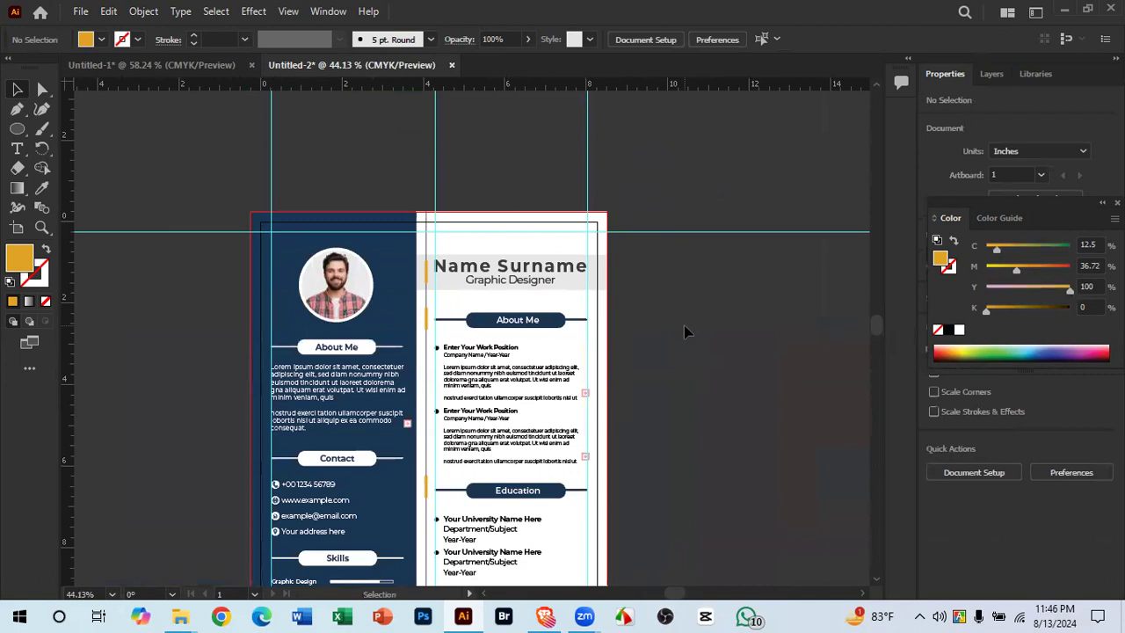
left_click_drag(622, 392, 535, 254)
left_click_drag(535, 338, 578, 342)
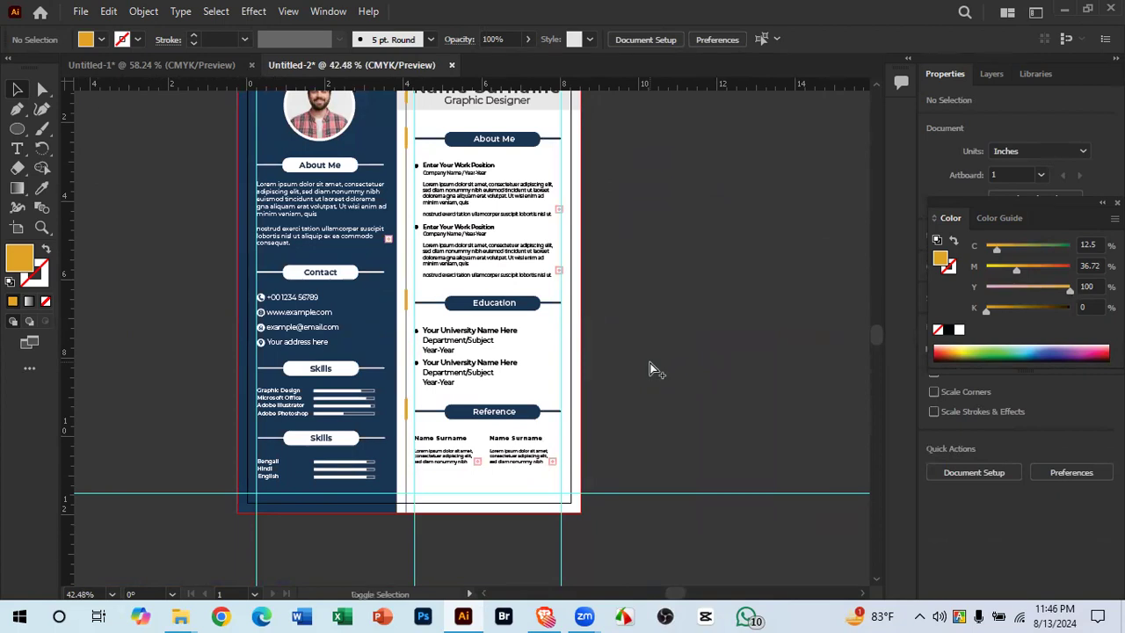
Step: Export the resume artboard for web as a JPEG named Cv in the Downloads folder
key("ctrl+alt+shift+s")
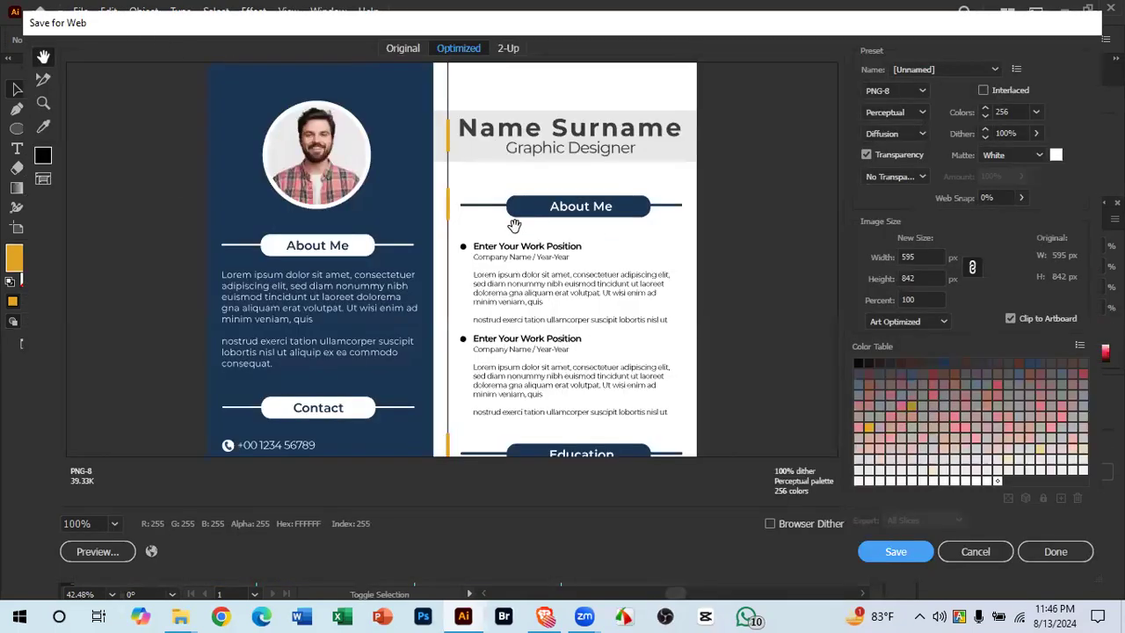
scroll(492, 264, "down", 3)
scroll(544, 271, "up", 1)
left_click_drag(544, 270, 566, 125)
left_click_drag(565, 197, 920, 257)
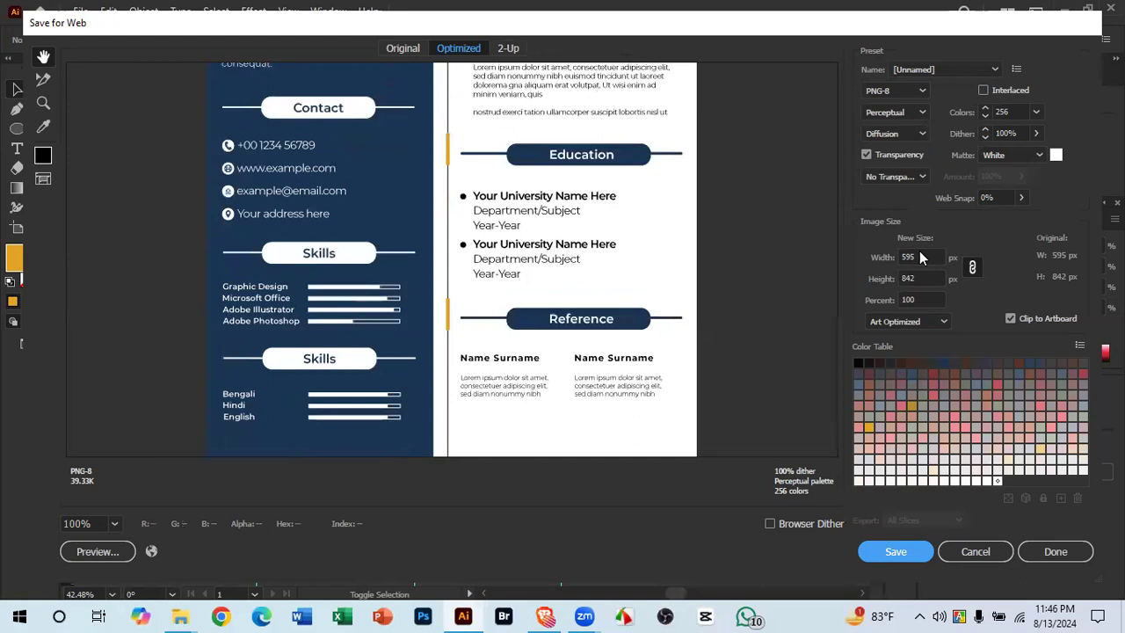
left_click(893, 90)
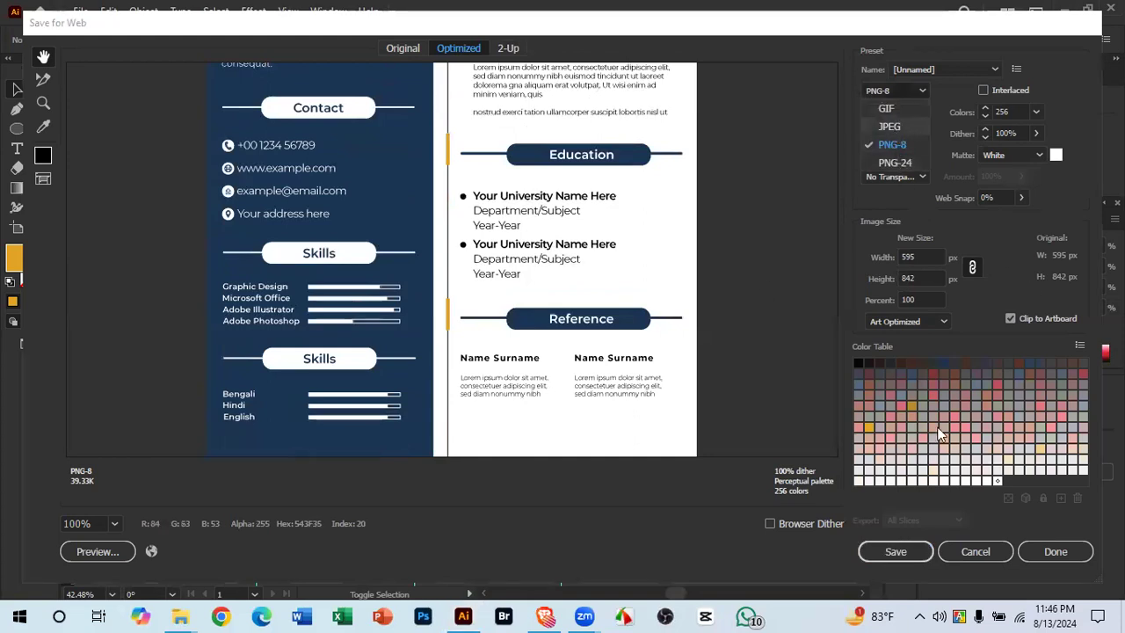
left_click(889, 126)
left_click(919, 550)
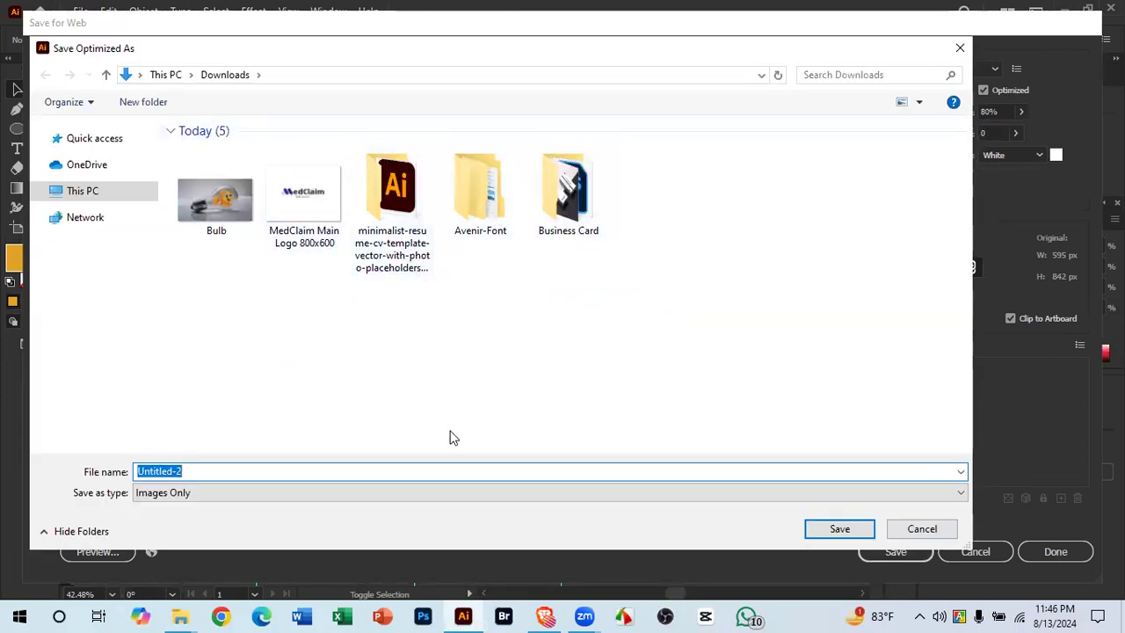
type("Cv")
key("Return")
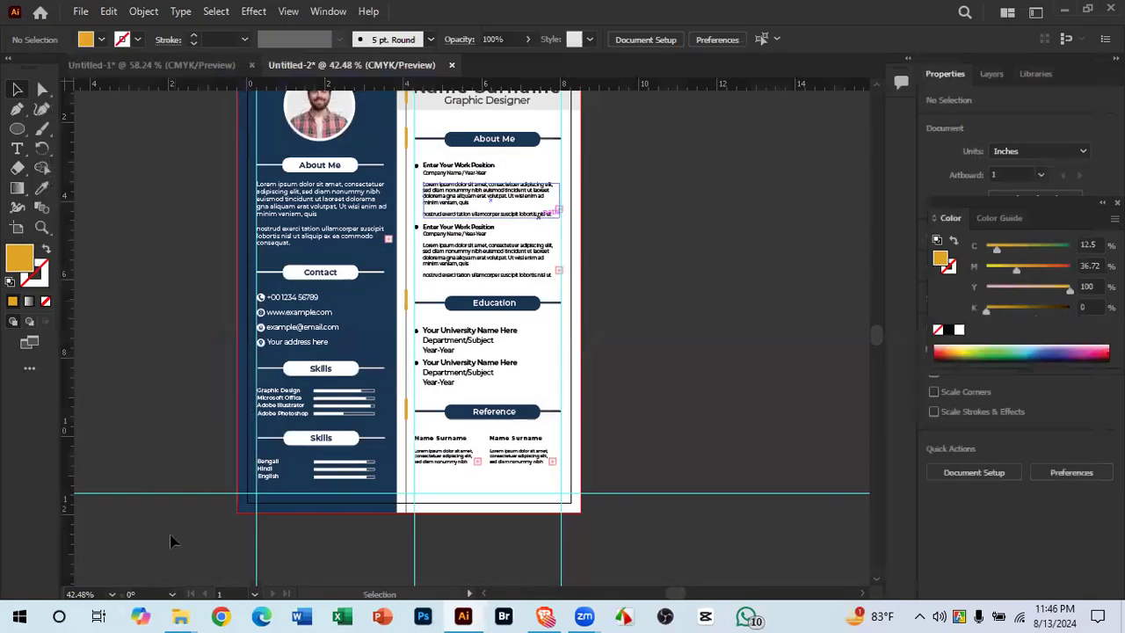
Step: Switch to File Explorer, open the exported Cv image from Downloads, and inspect the layout up close
left_click(179, 615)
left_click(120, 549)
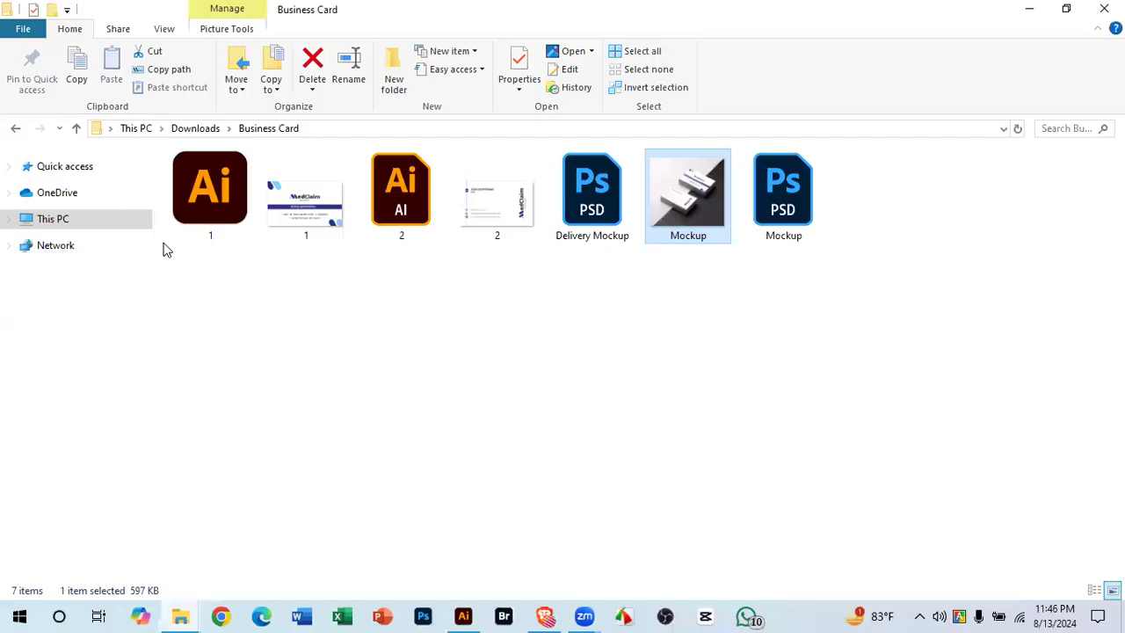
left_click(16, 131)
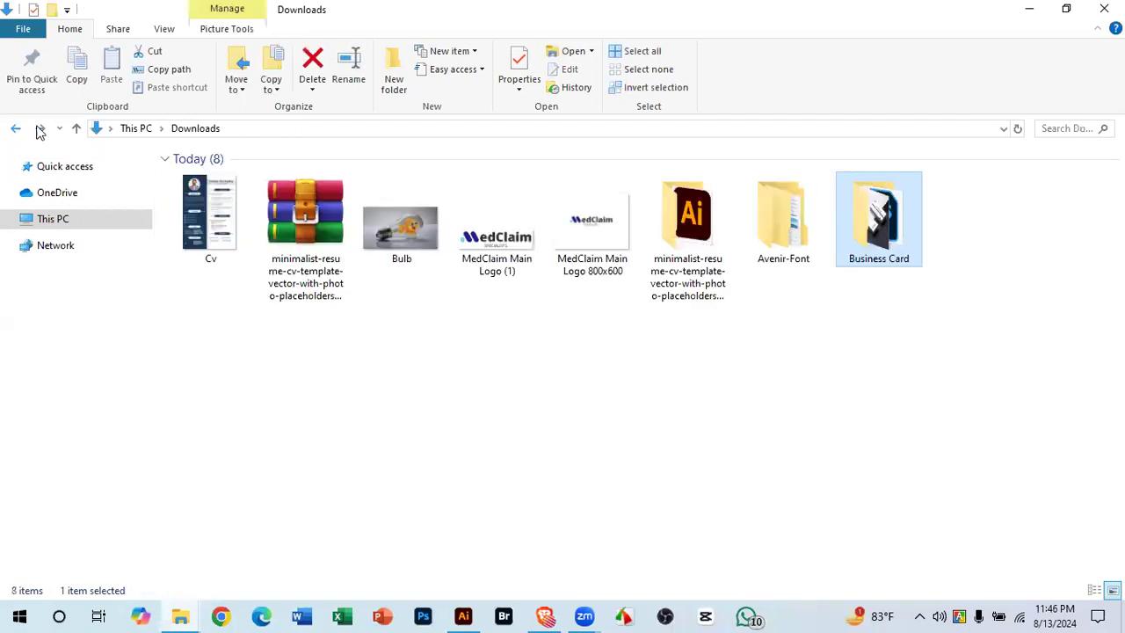
left_click(444, 389)
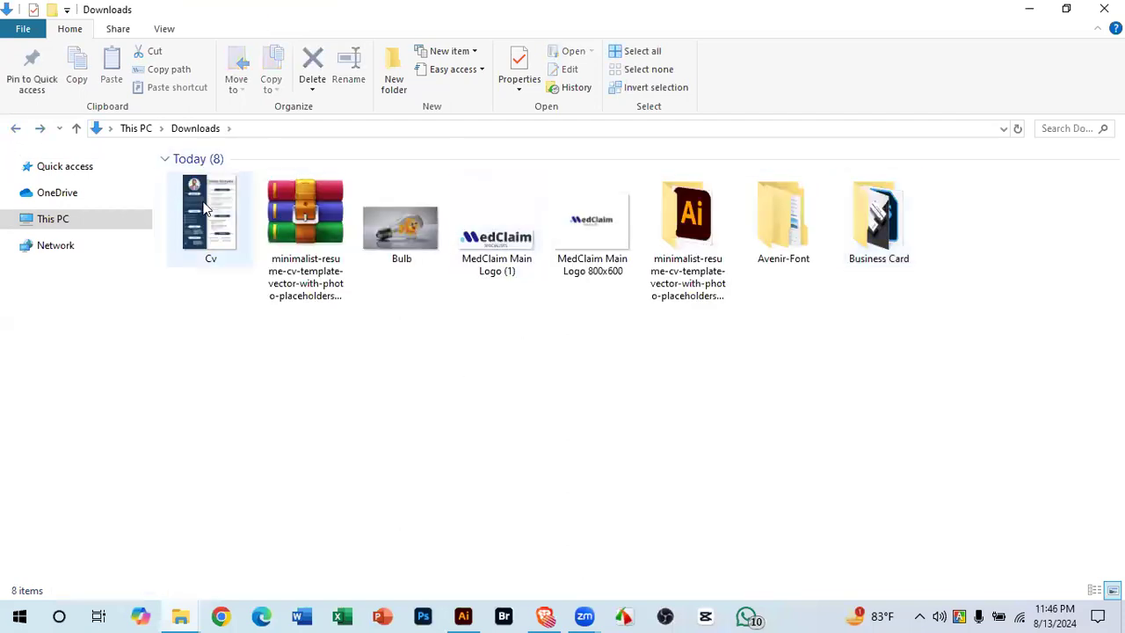
double_click(204, 208)
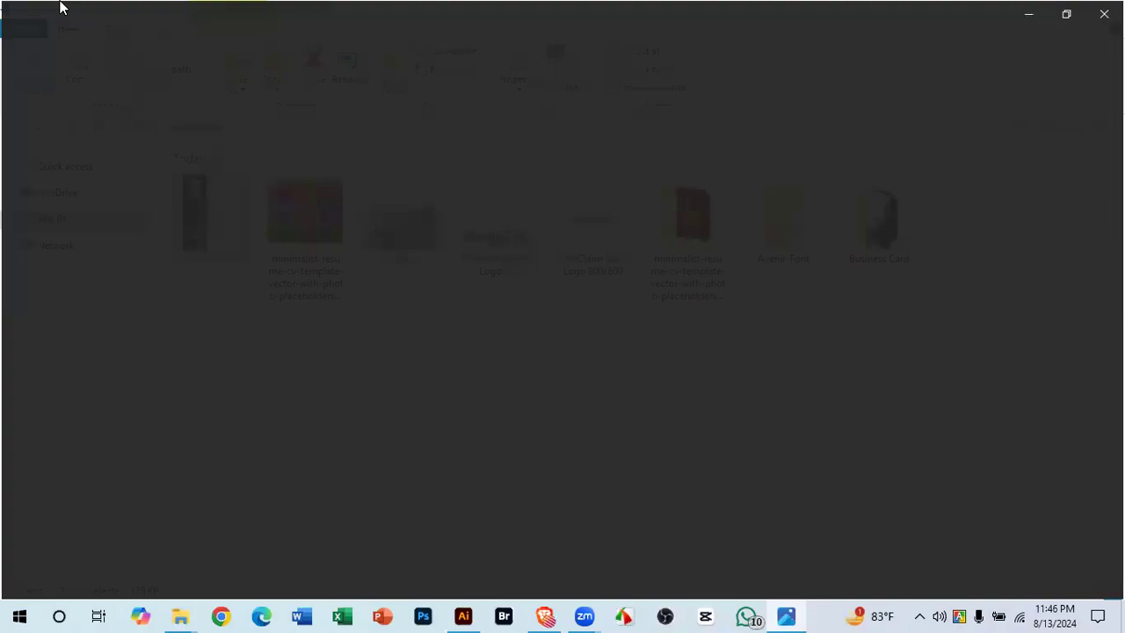
scroll(579, 151, "up", 3)
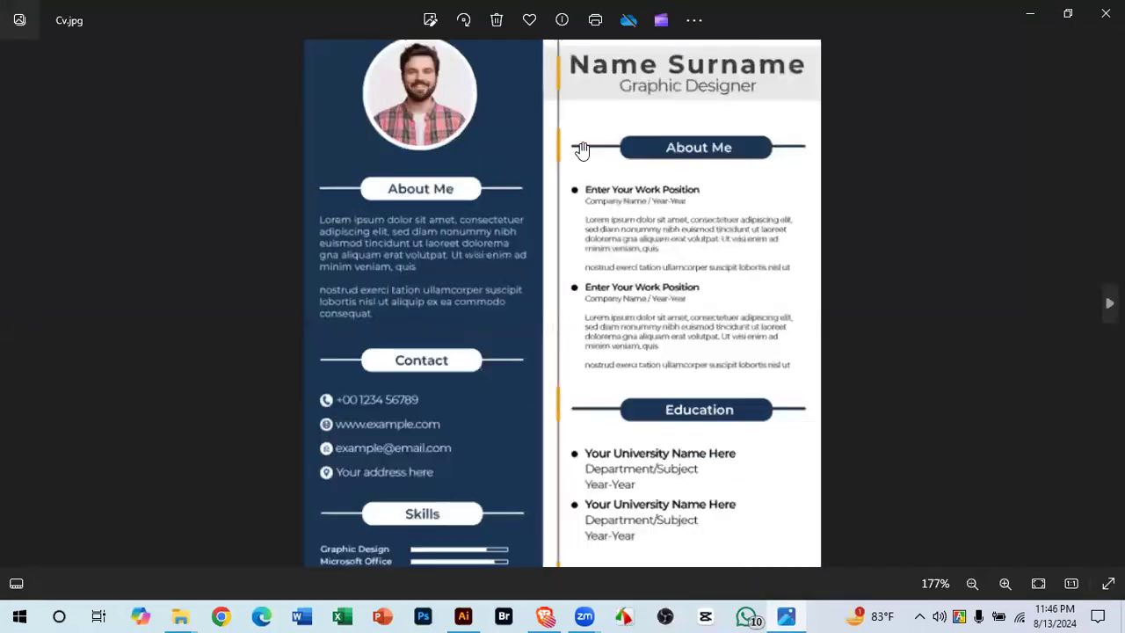
scroll(580, 151, "up", 2)
scroll(682, 427, "down", 5)
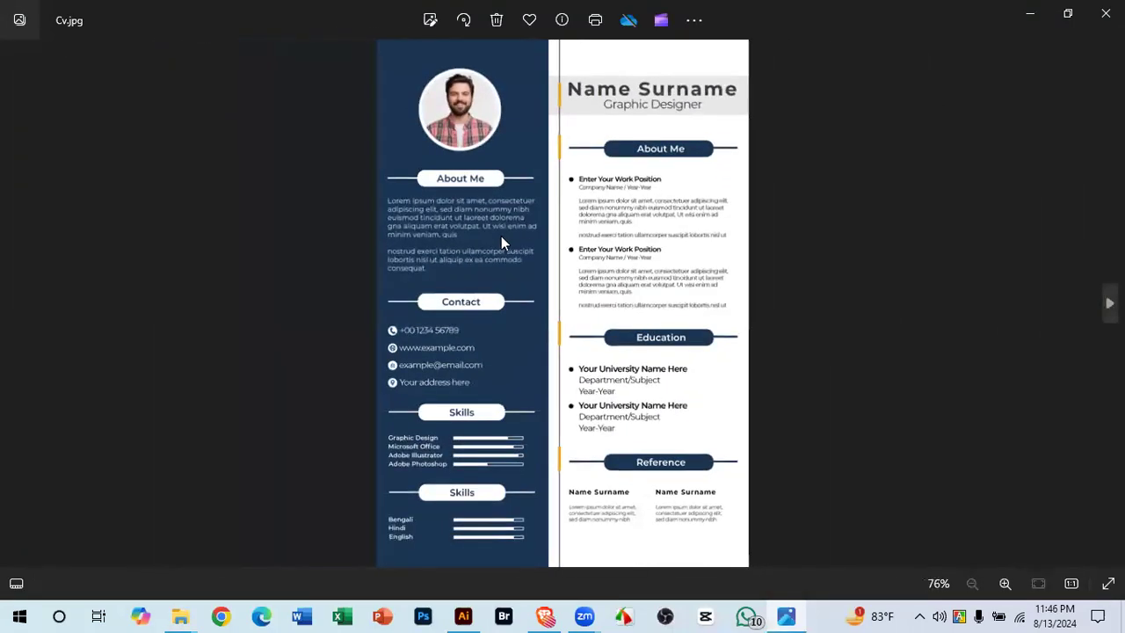
left_click(1105, 13)
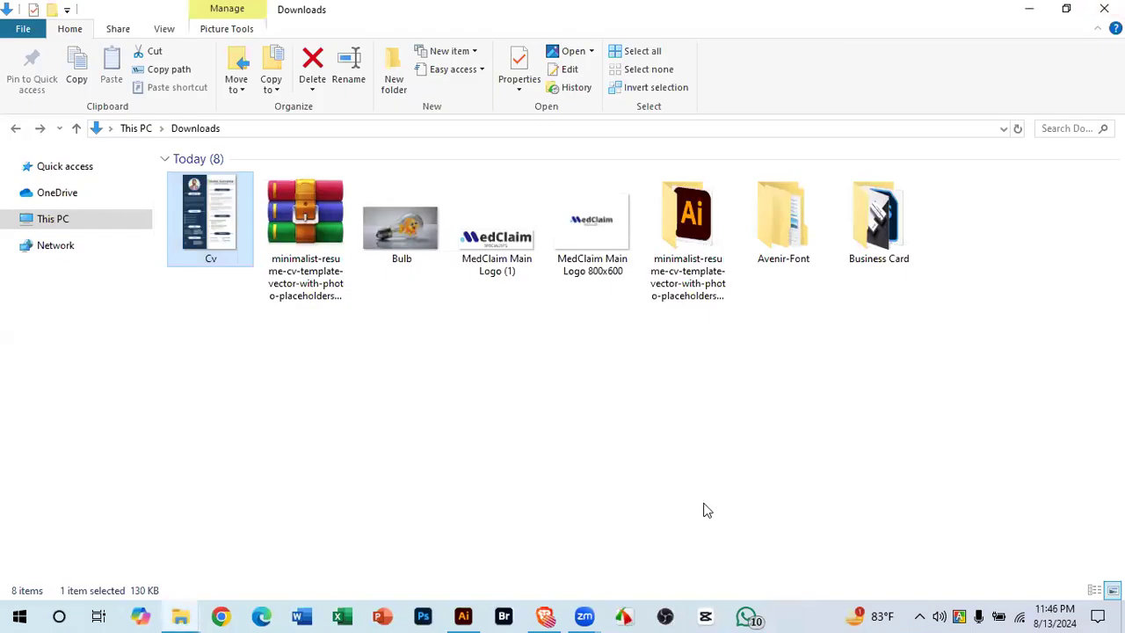
Step: Return to Illustrator and save the resume to the Desktop as an Adobe PDF named Cv with the Illustrator Default preset
left_click(463, 616)
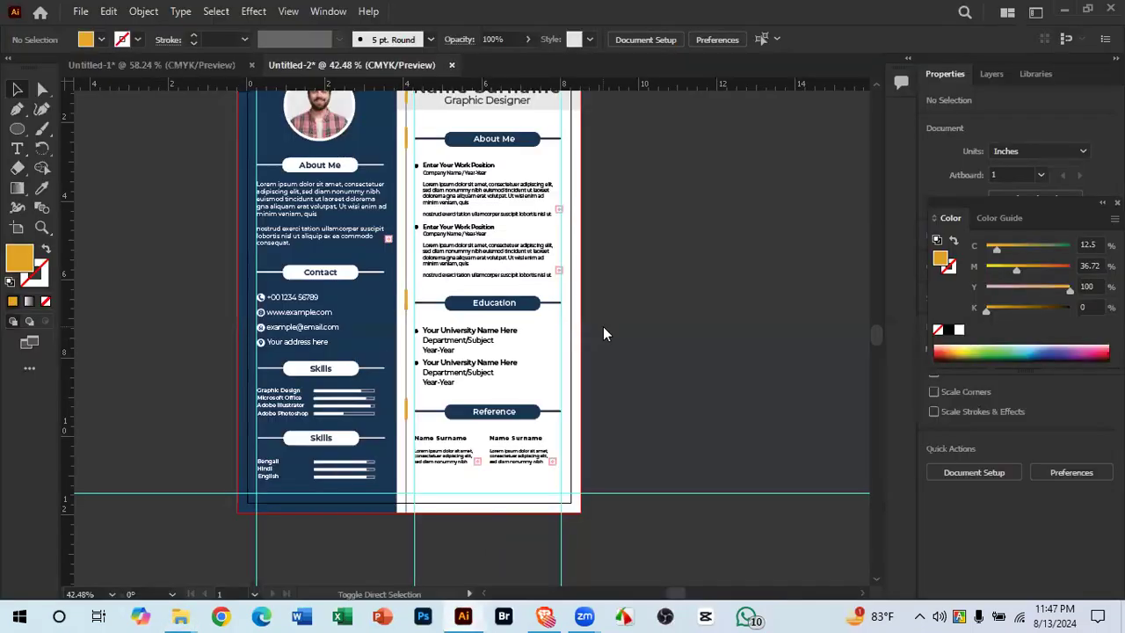
key("ctrl+s")
left_click(208, 460)
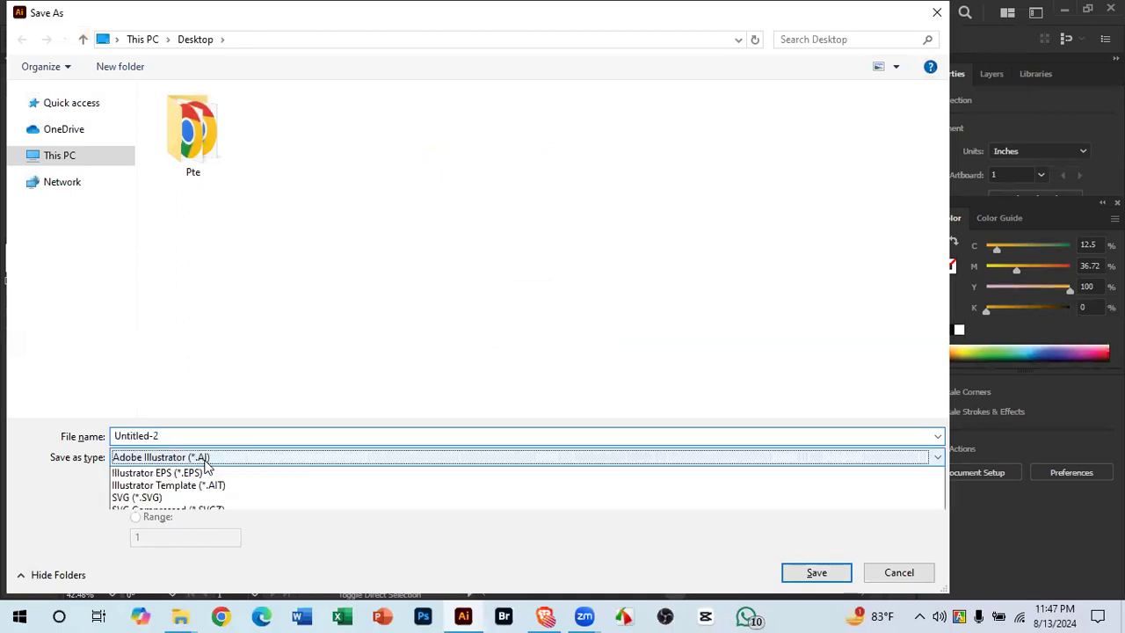
left_click(204, 488)
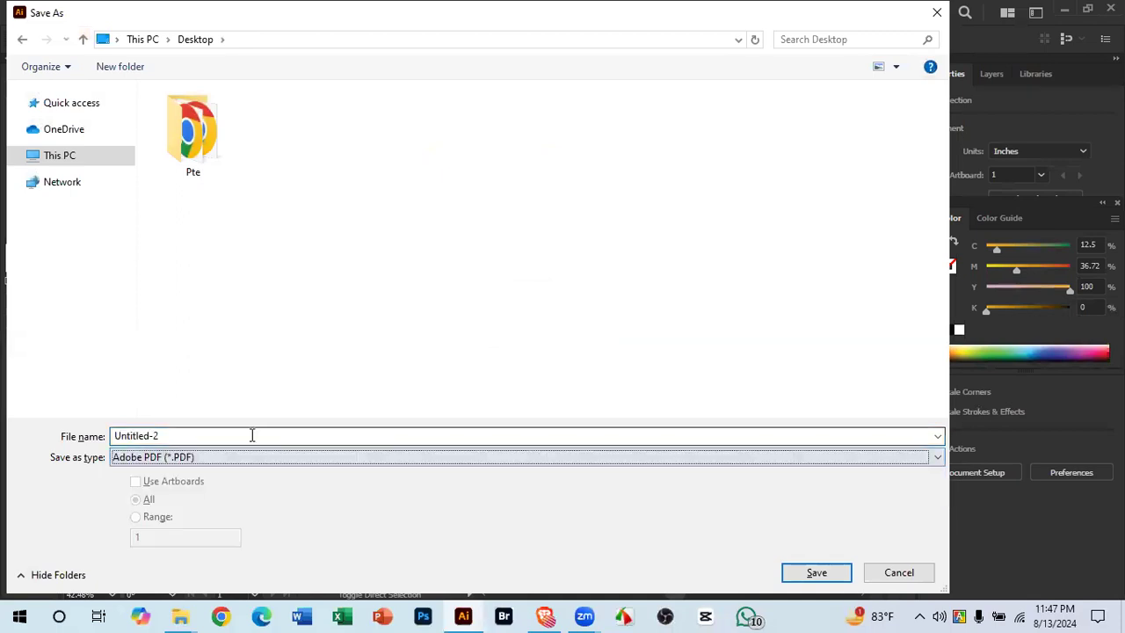
double_click(250, 435)
type("CV")
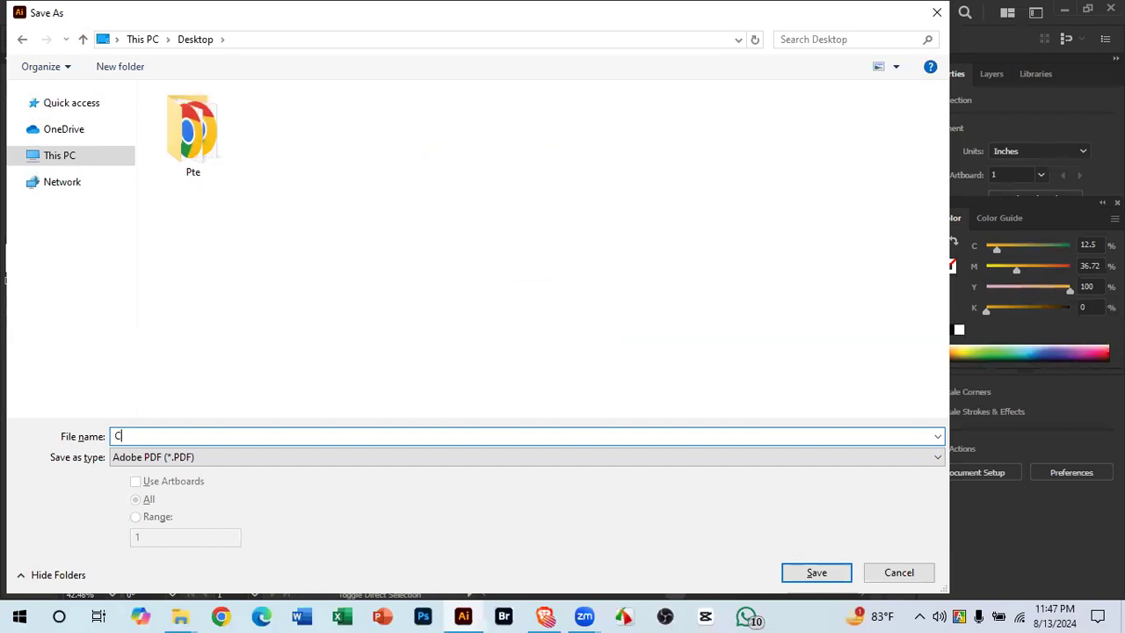
key("Return")
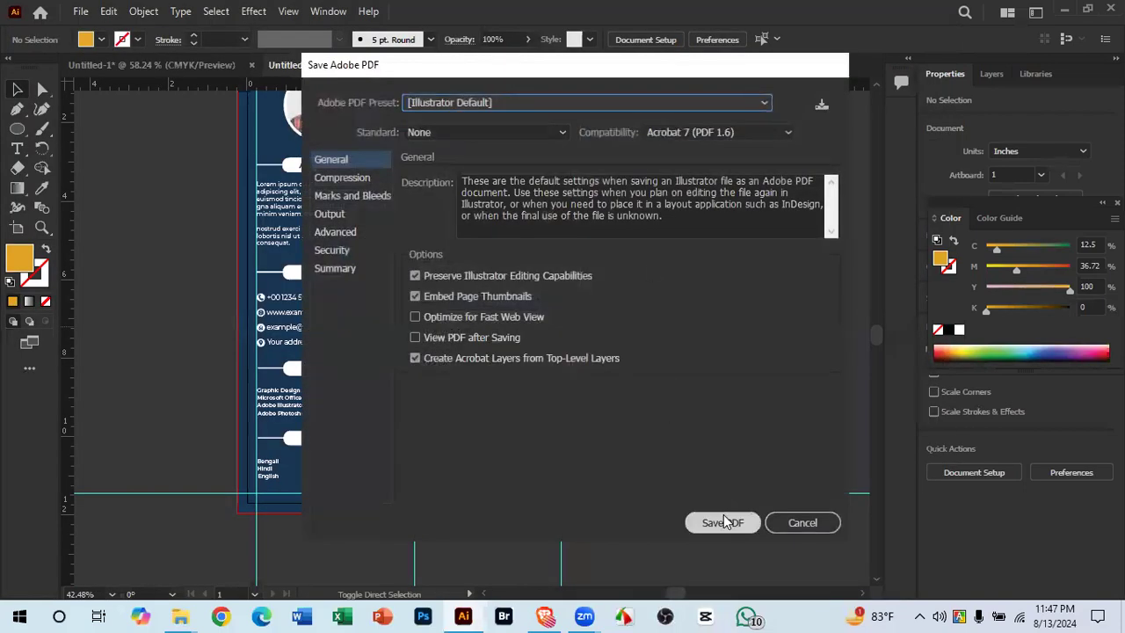
left_click(722, 522)
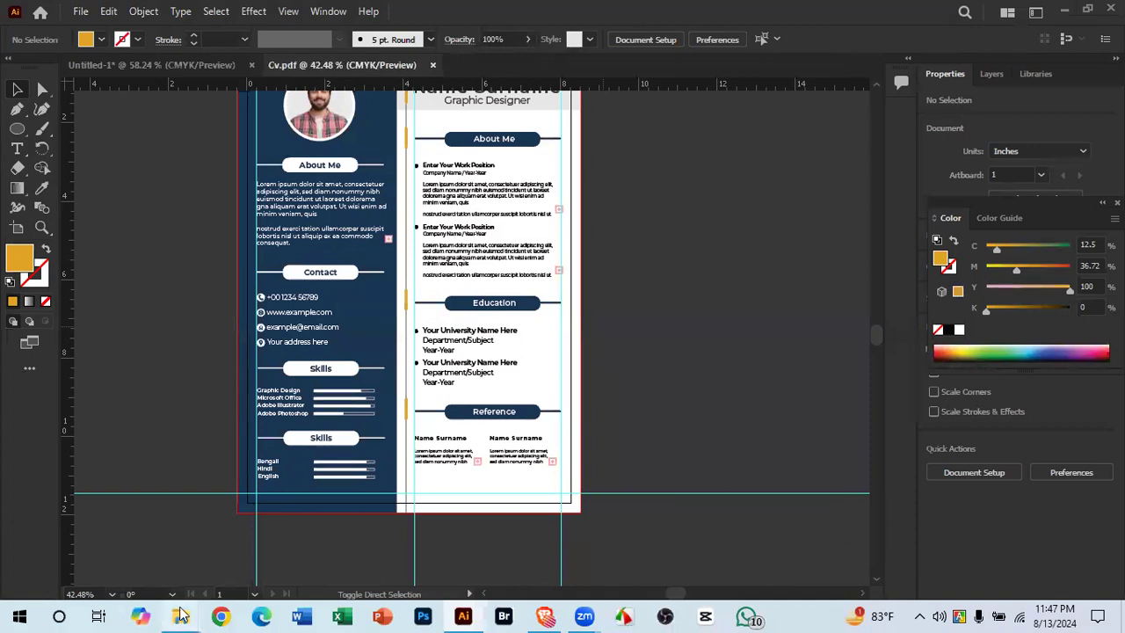
Step: In File Explorer, copy the Cv image from Downloads into the Desktop folder and refresh the folder view
mouse_move(180, 615)
left_click(120, 547)
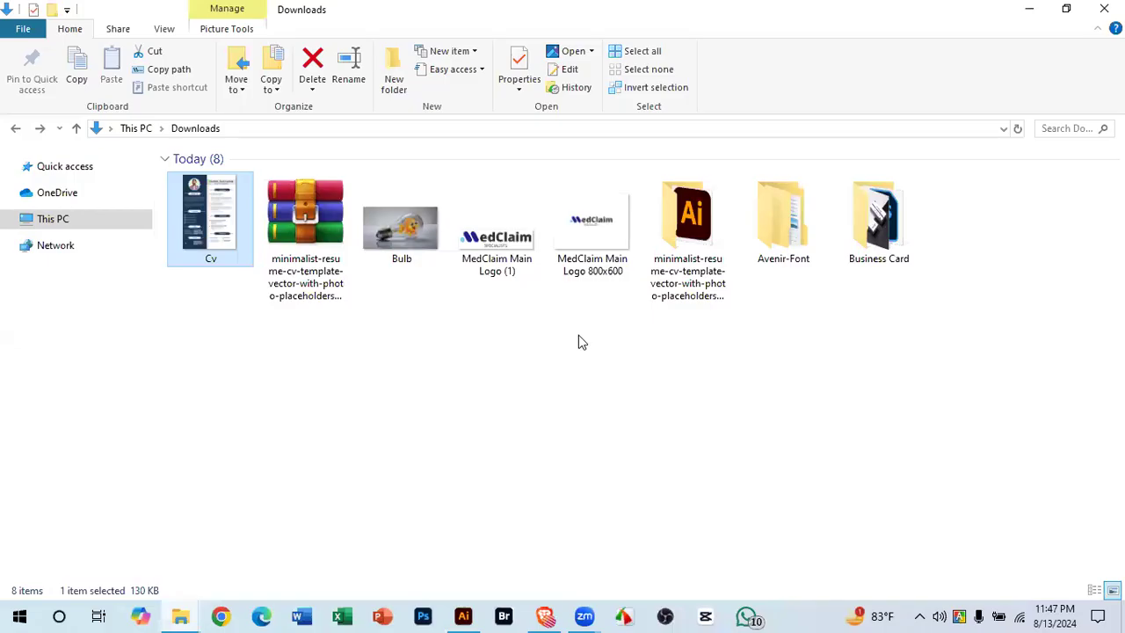
left_click(514, 356)
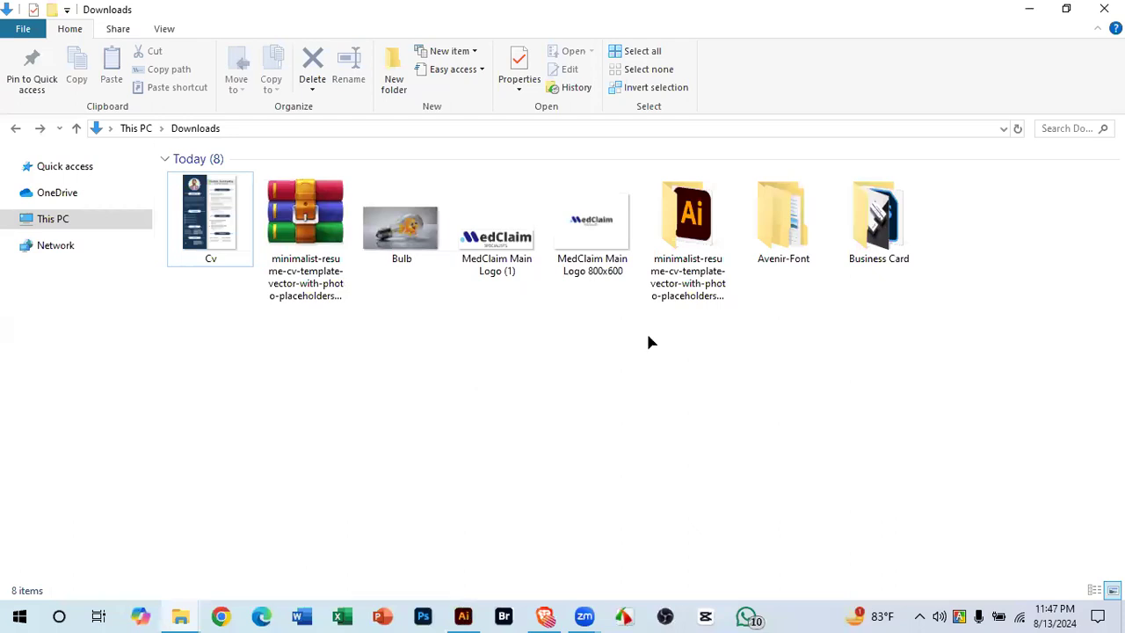
left_click(463, 615)
mouse_move(180, 615)
left_click(107, 549)
left_click(218, 232)
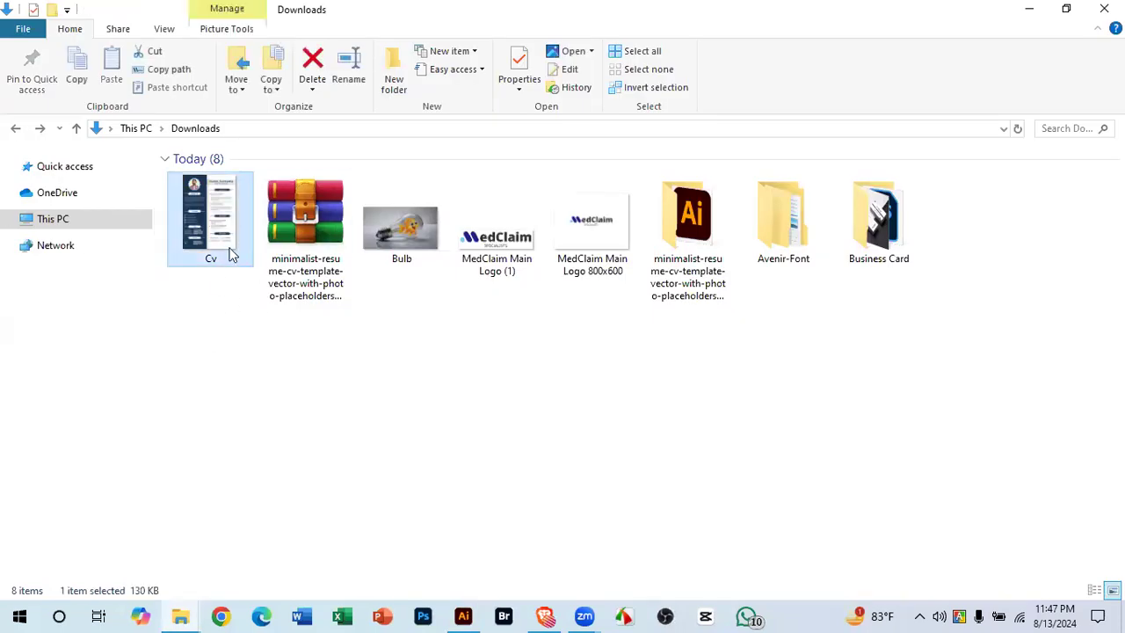
left_click(53, 218)
double_click(513, 203)
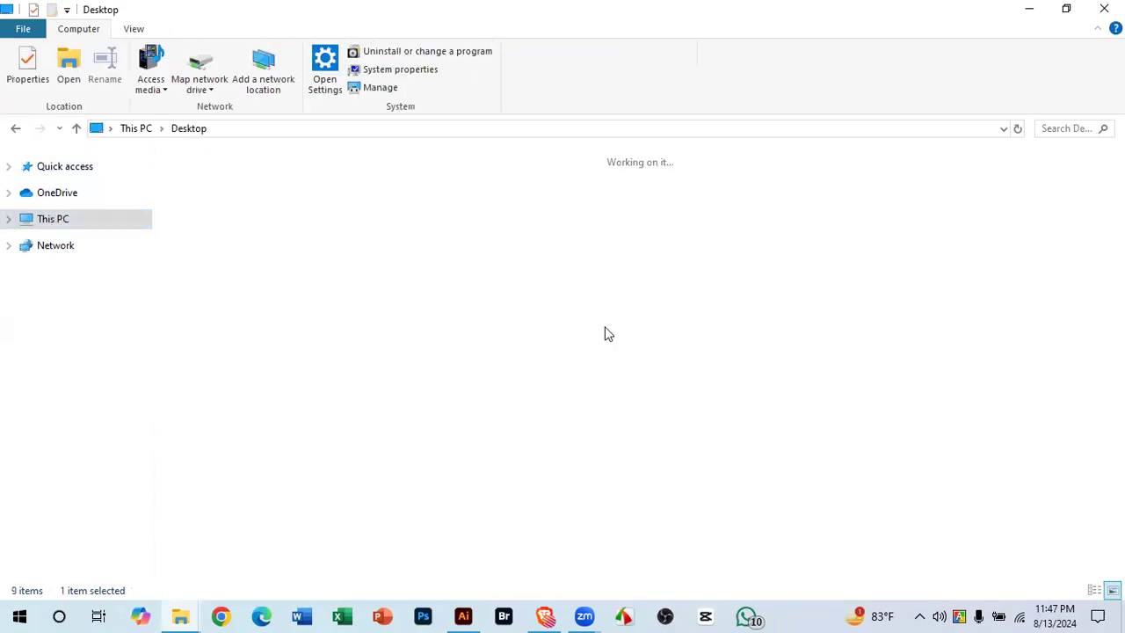
key("ctrl+v")
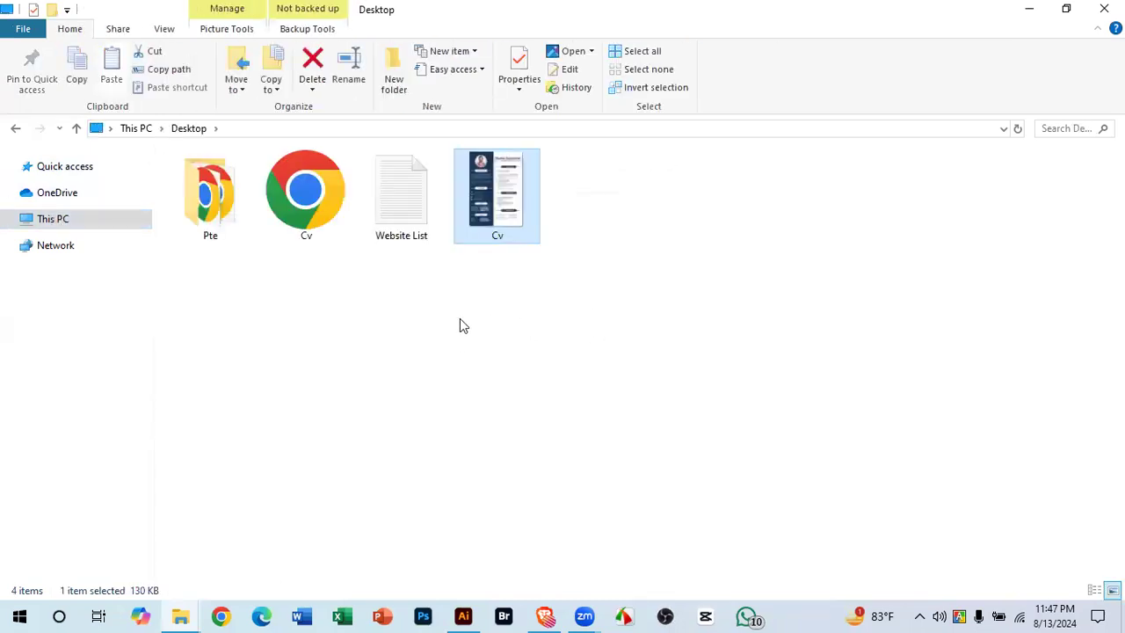
left_click(461, 318)
right_click(581, 263)
left_click(657, 334)
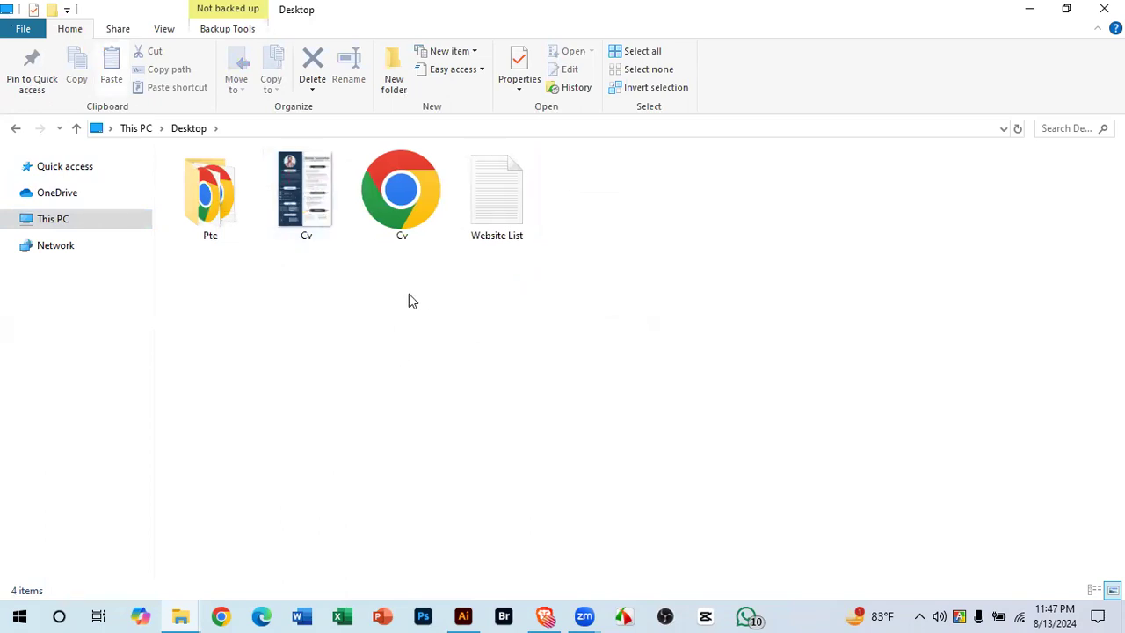
Step: Open the Cv PDF from the Desktop in Chrome, review the whole page, and close it
left_click(400, 189)
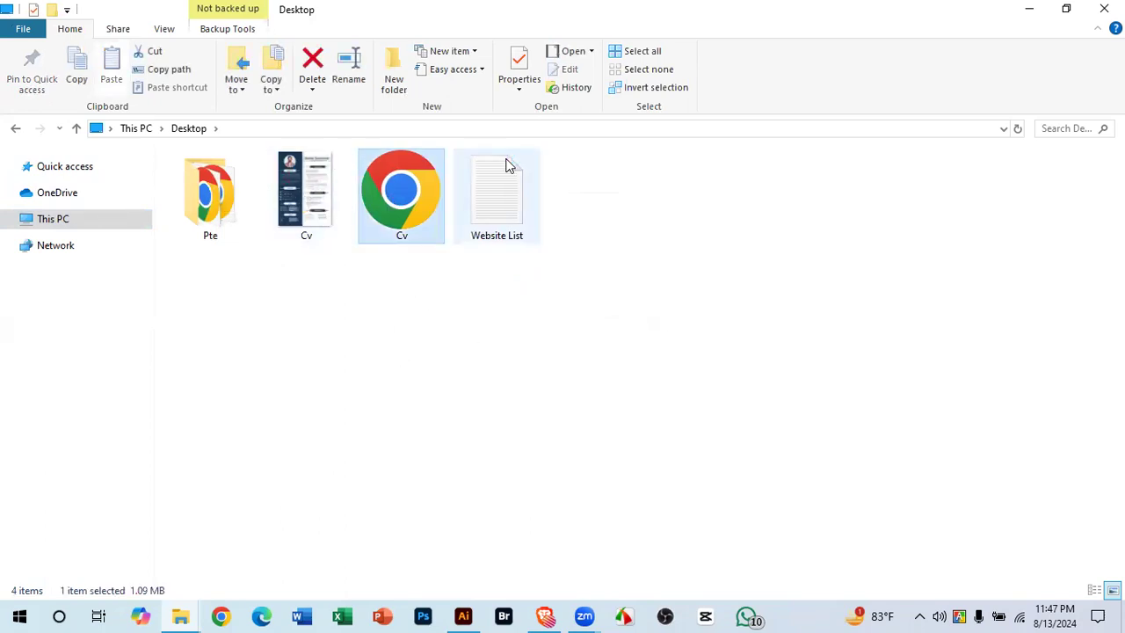
key("Return")
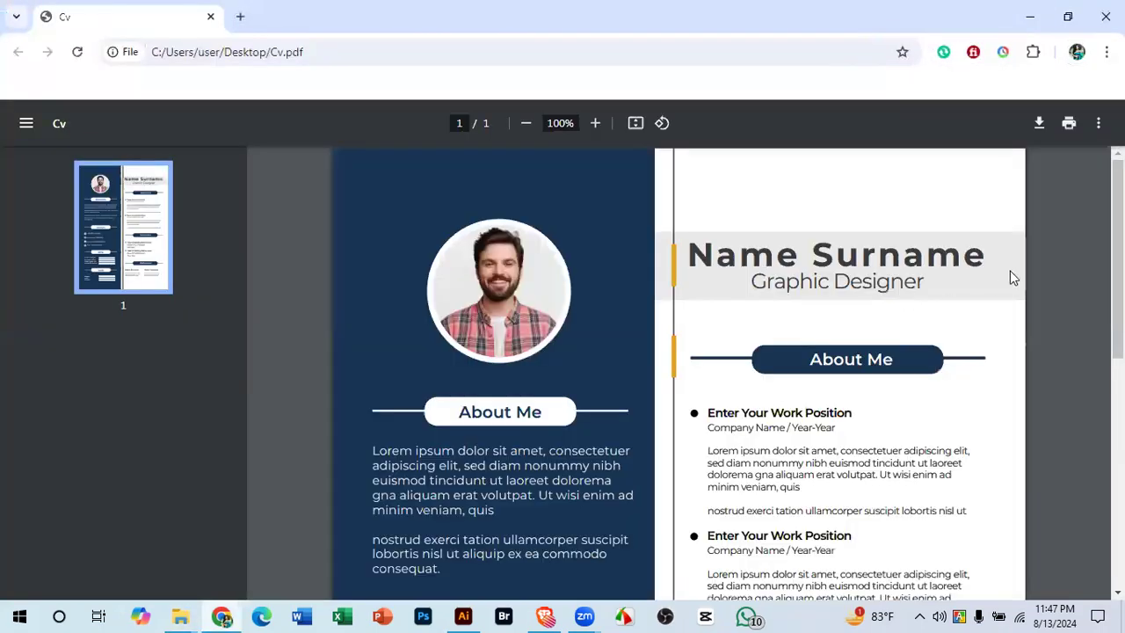
scroll(1012, 277, "down", 1)
scroll(678, 373, "down", 5)
scroll(678, 373, "up", 6)
scroll(679, 372, "down", 6)
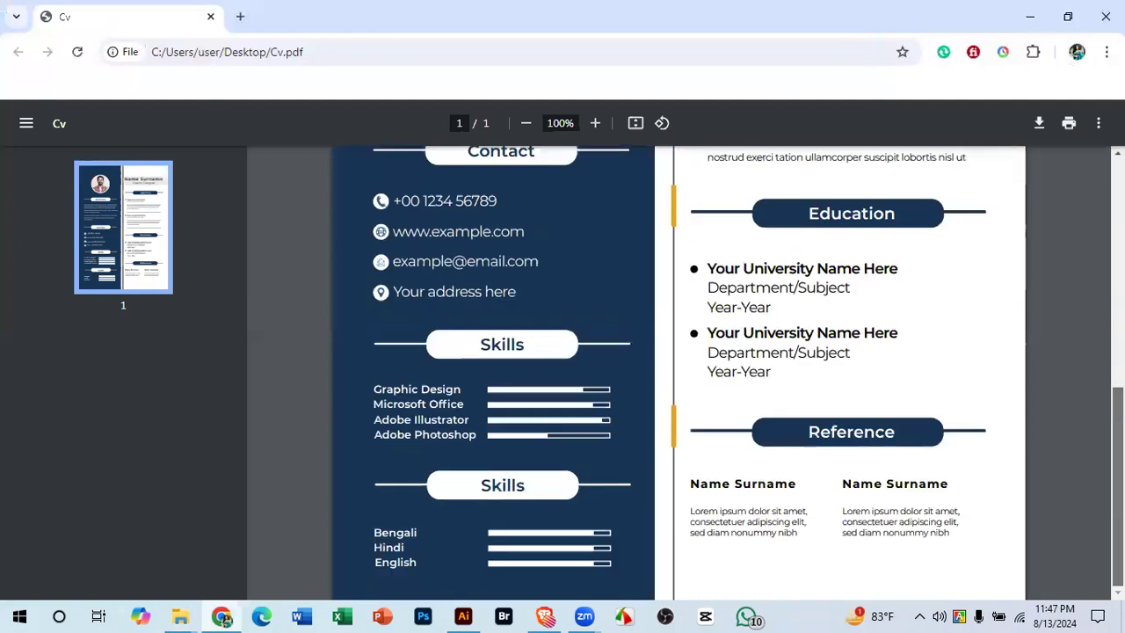
scroll(678, 372, "up", 5)
scroll(668, 421, "up", 1)
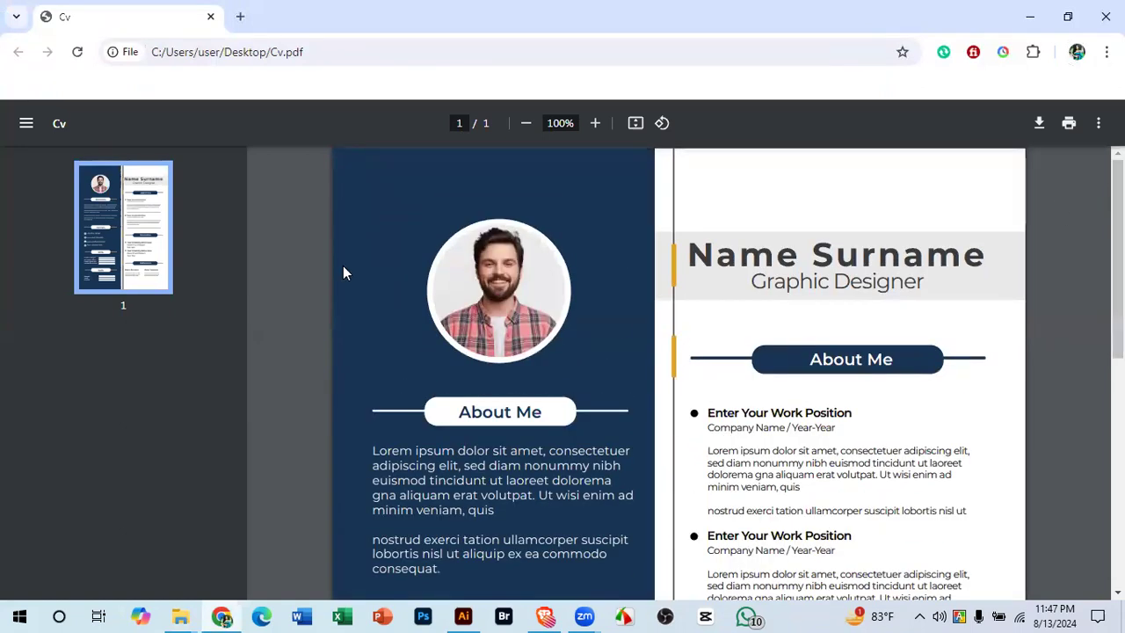
scroll(979, 375, "down", 5)
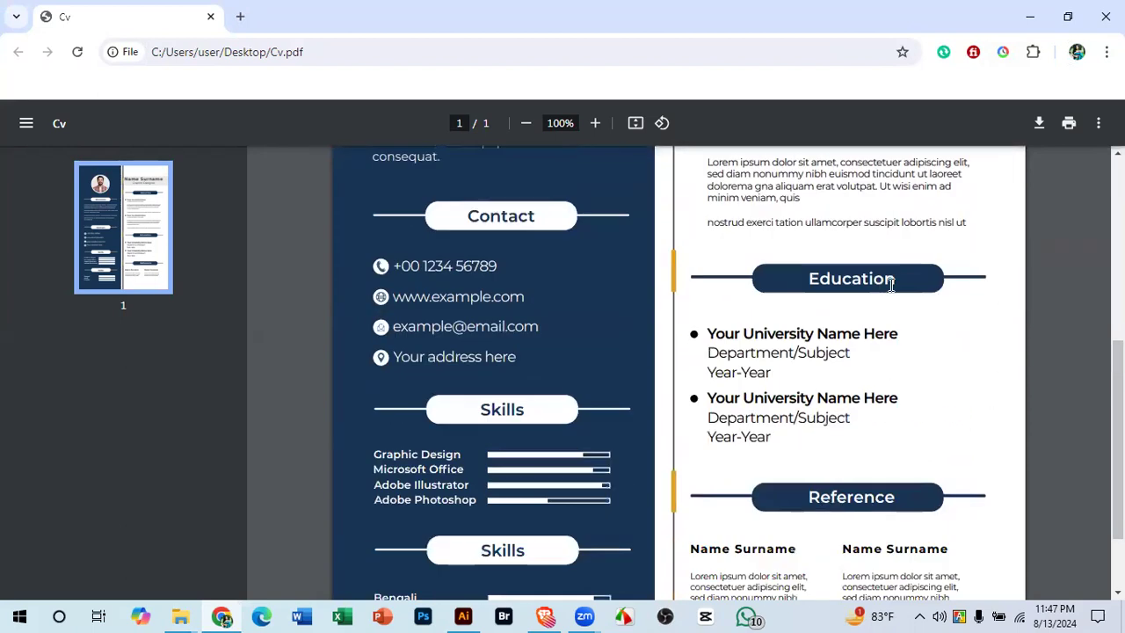
scroll(668, 402, "up", 5)
scroll(504, 368, "up", 2)
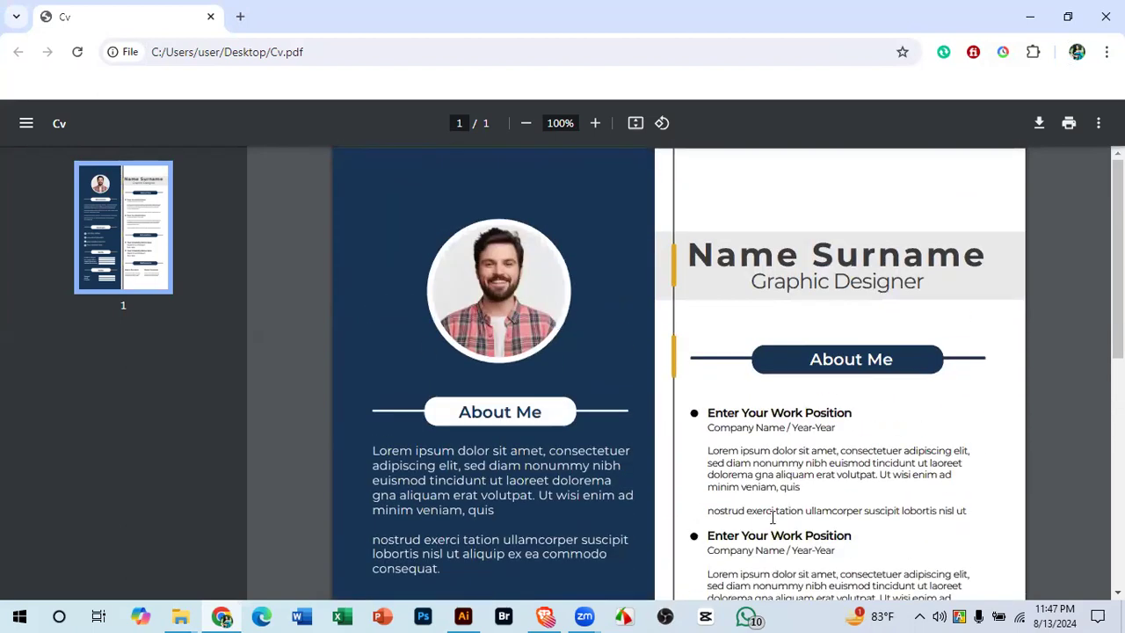
left_click(211, 16)
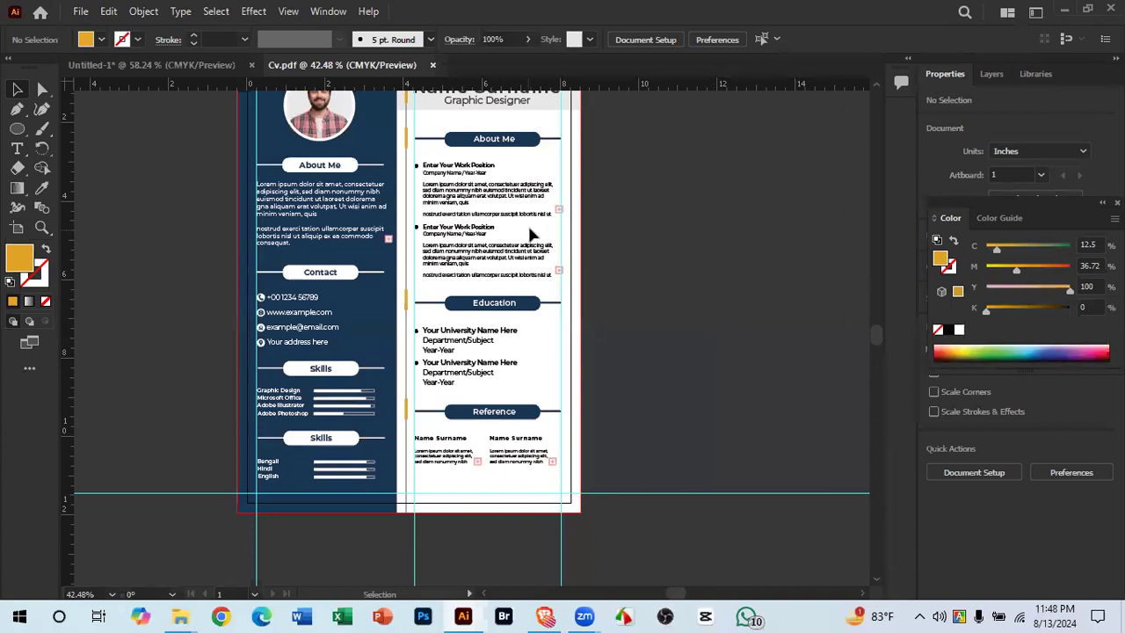
key("a")
key("ctrl")
left_click(117, 68)
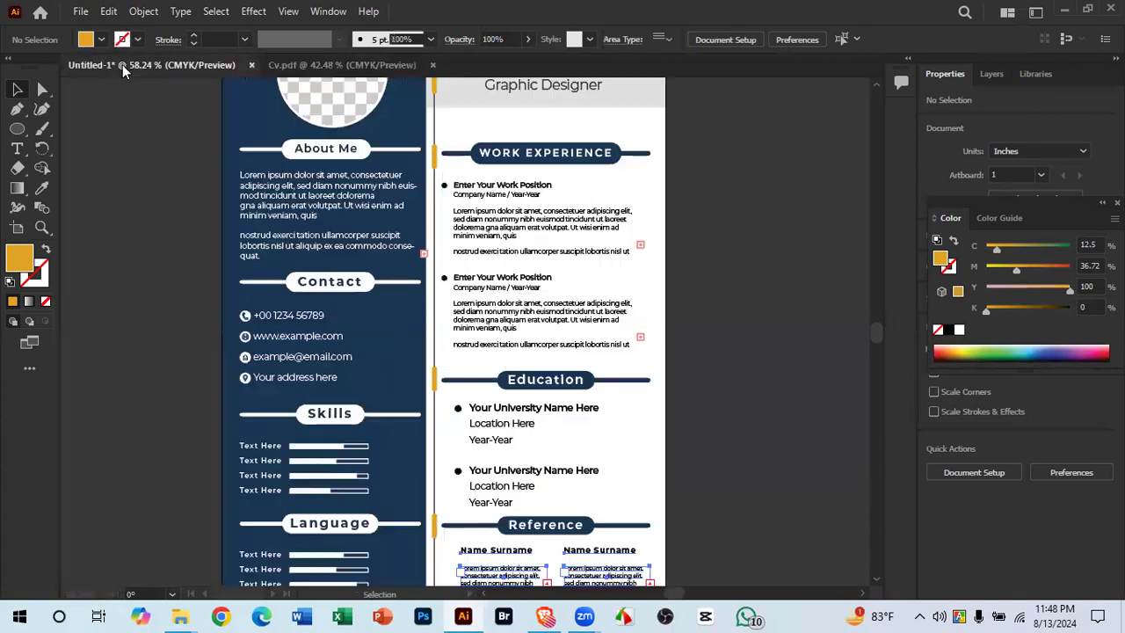
left_click(334, 67)
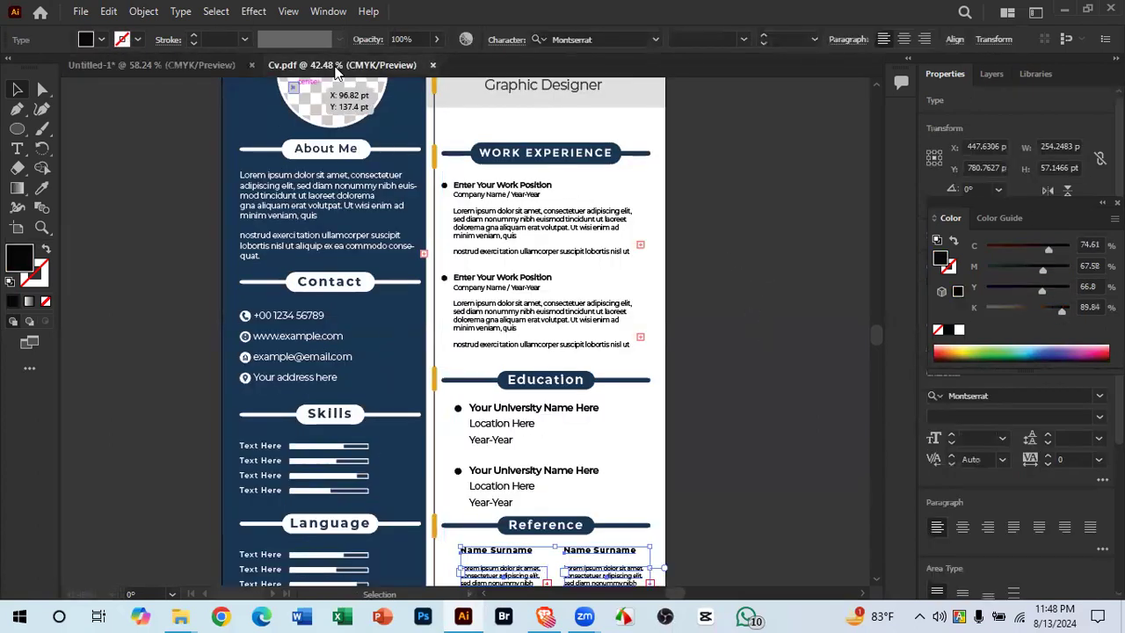
Step: Save a copy of the resume to the Desktop as an Adobe Illustrator file named Cv, with the version set to Illustrator 2020
key("ctrl+shift+s")
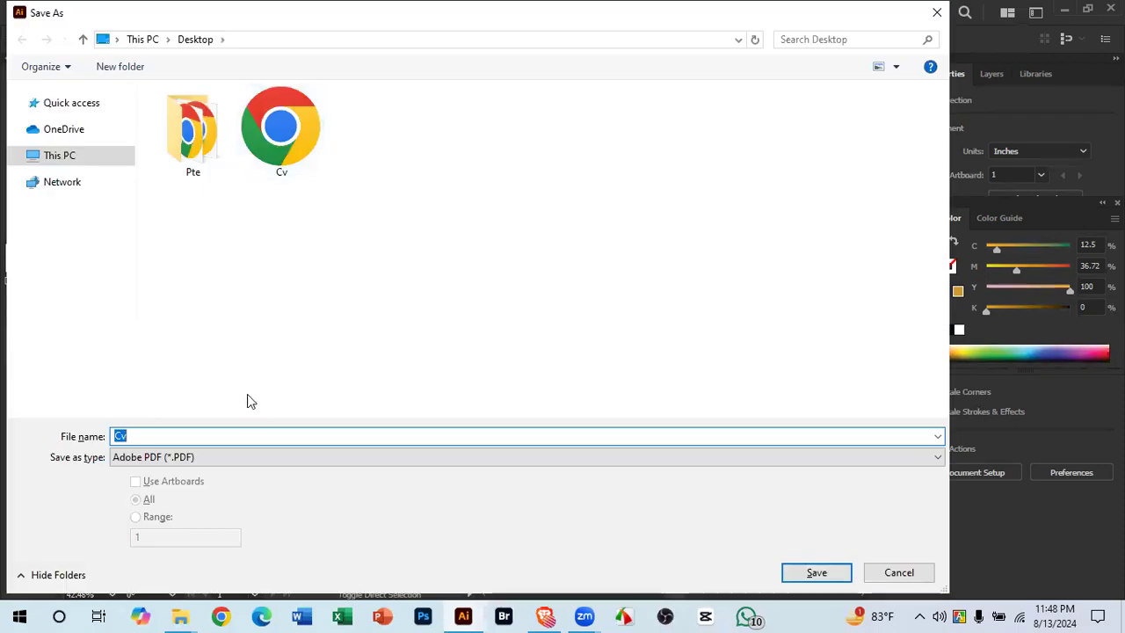
left_click(226, 463)
left_click(181, 470)
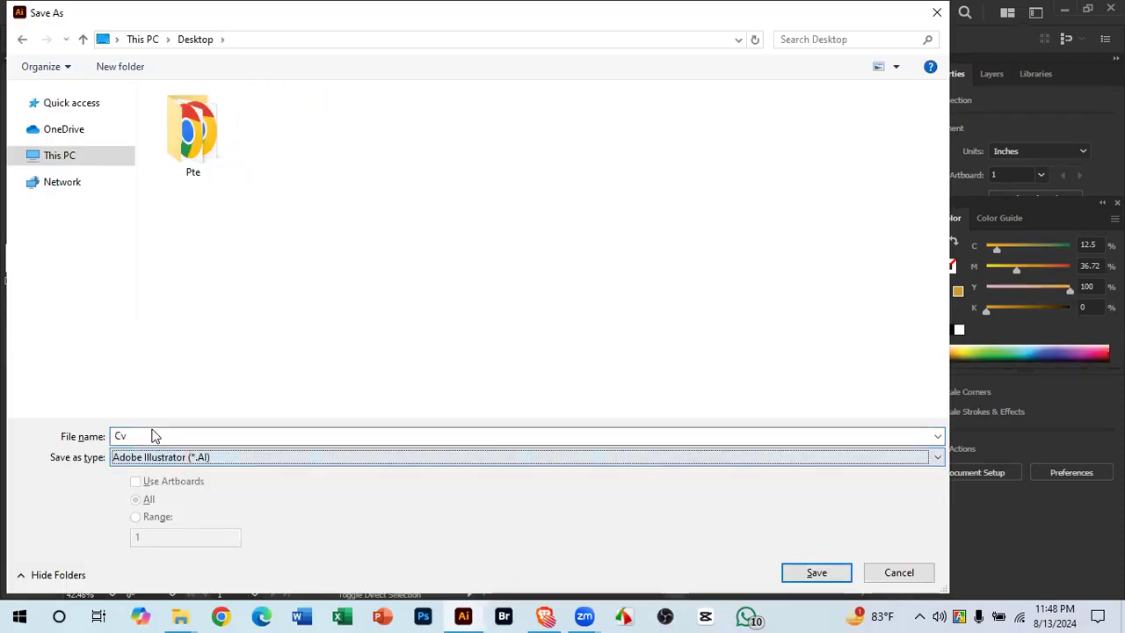
left_click(811, 572)
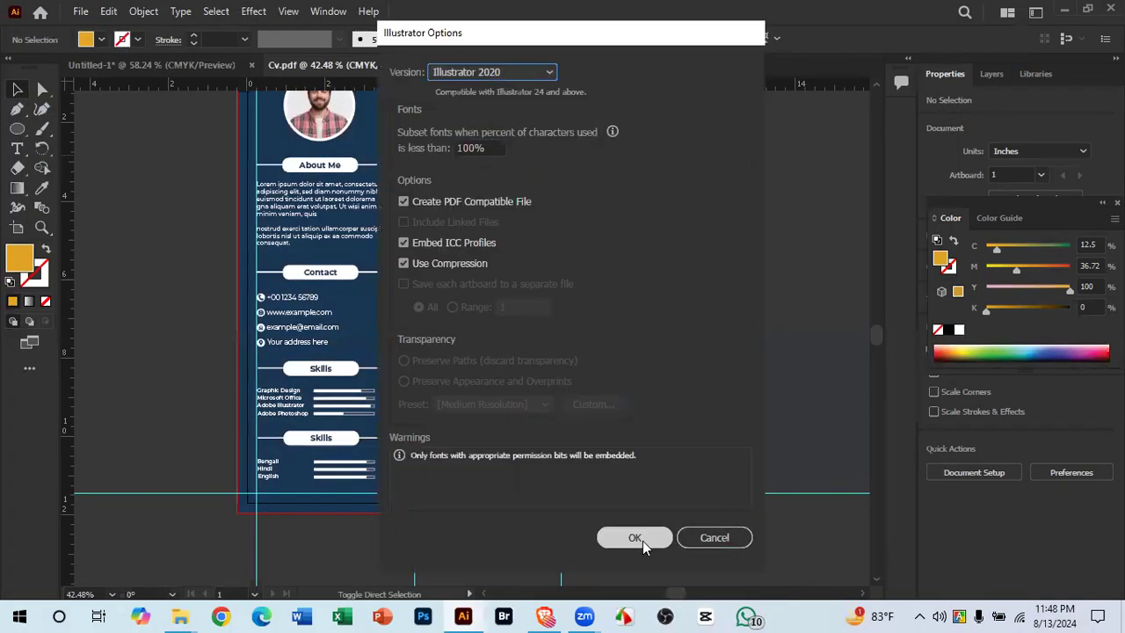
left_click(641, 539)
Step: Switch to File Explorer and check the Cv files saved in the Desktop folder
left_click(184, 614)
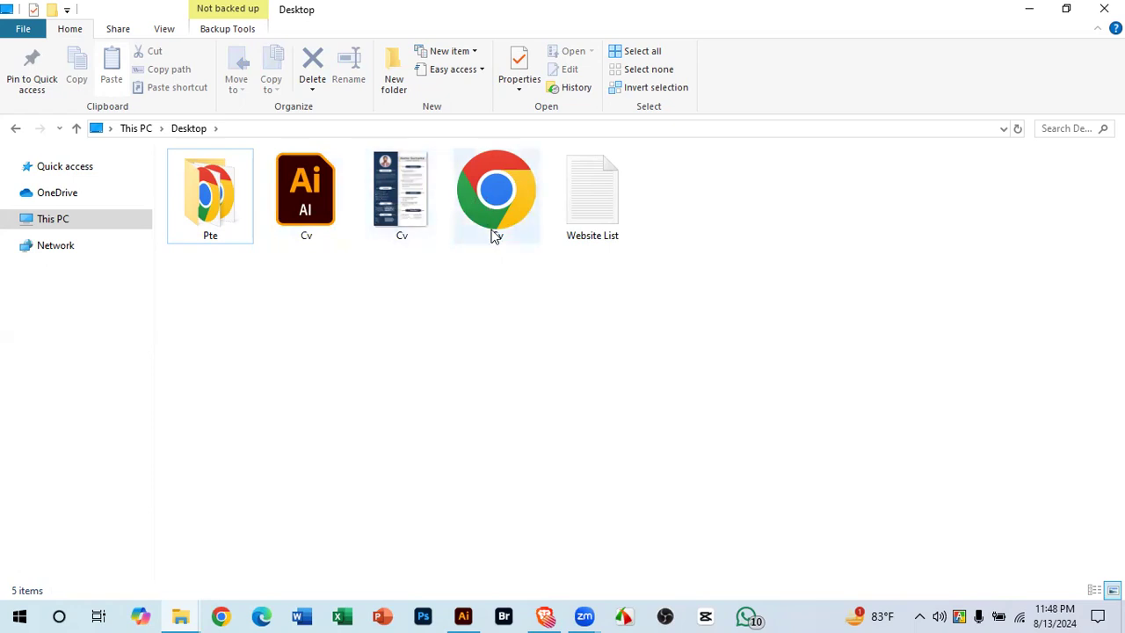
left_click_drag(382, 285, 508, 207)
left_click(457, 317)
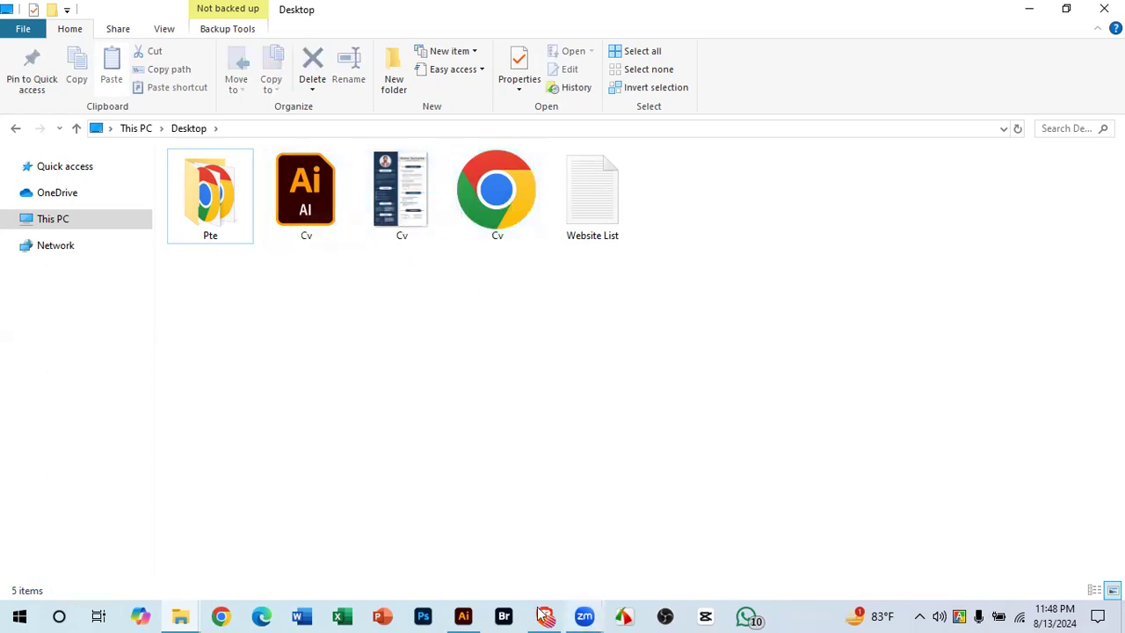
Step: Return to Illustrator and change the second Skills heading, above the Bengali, Hindi and English bars, to Language
left_click(463, 615)
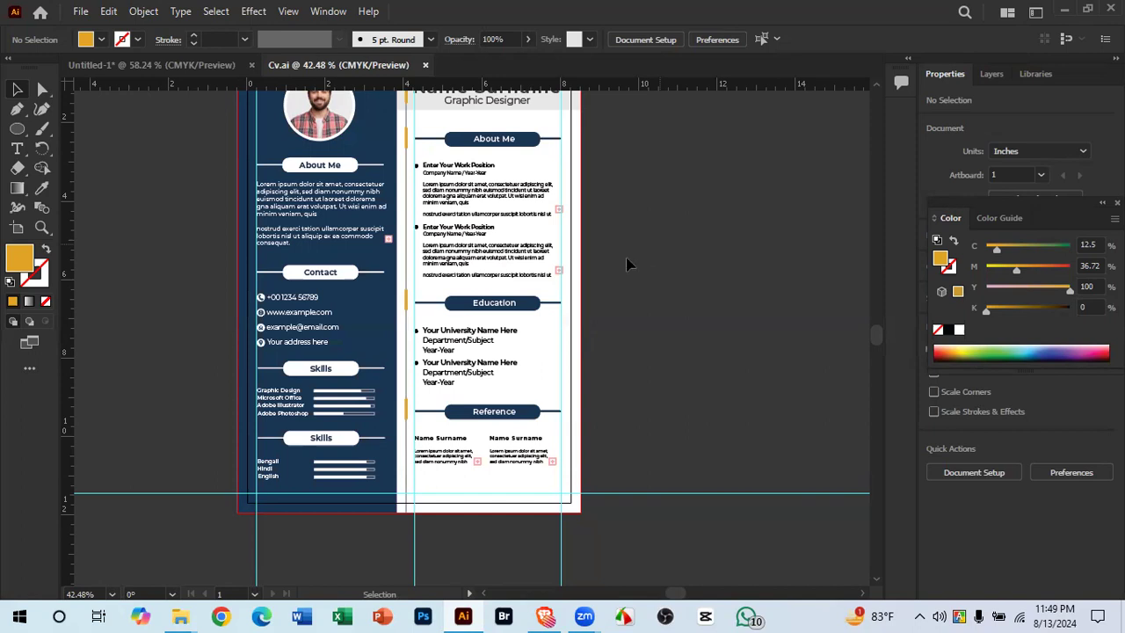
key("ctrl+space")
left_click_drag(332, 439, 408, 461)
left_click(311, 442)
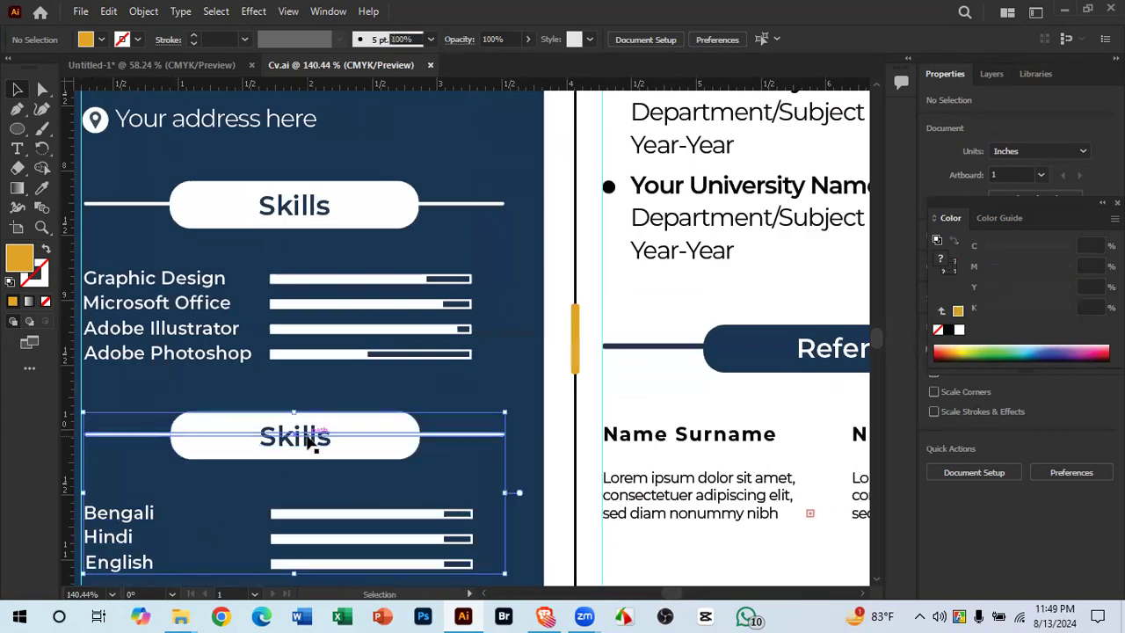
double_click(316, 440)
double_click(320, 439)
double_click(318, 436)
type("La")
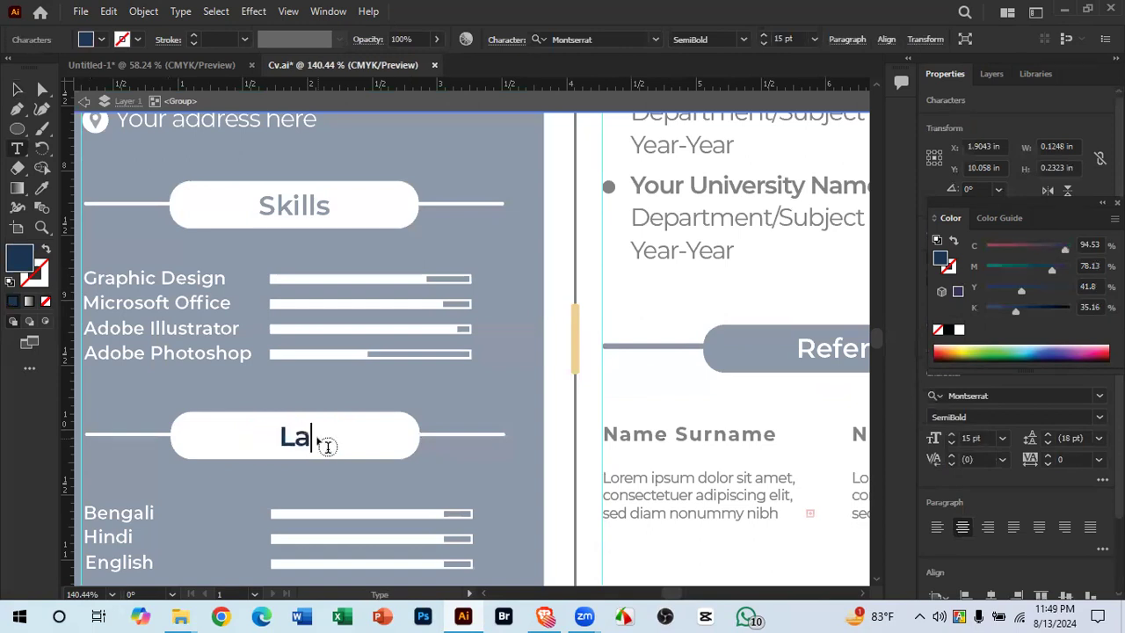
type("nguage")
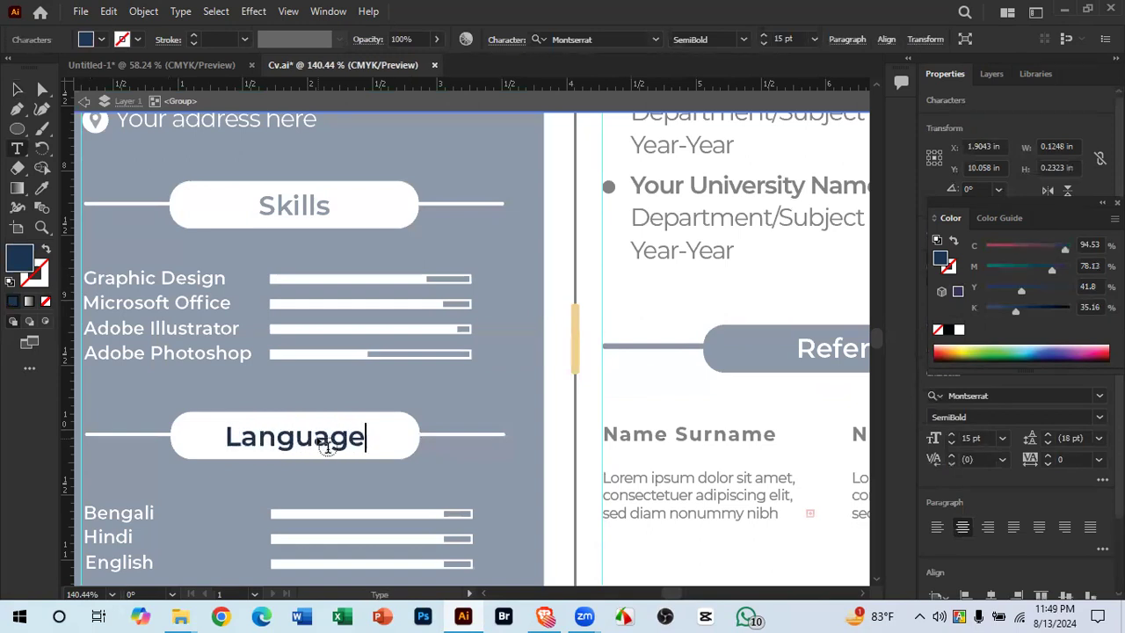
left_click(16, 89)
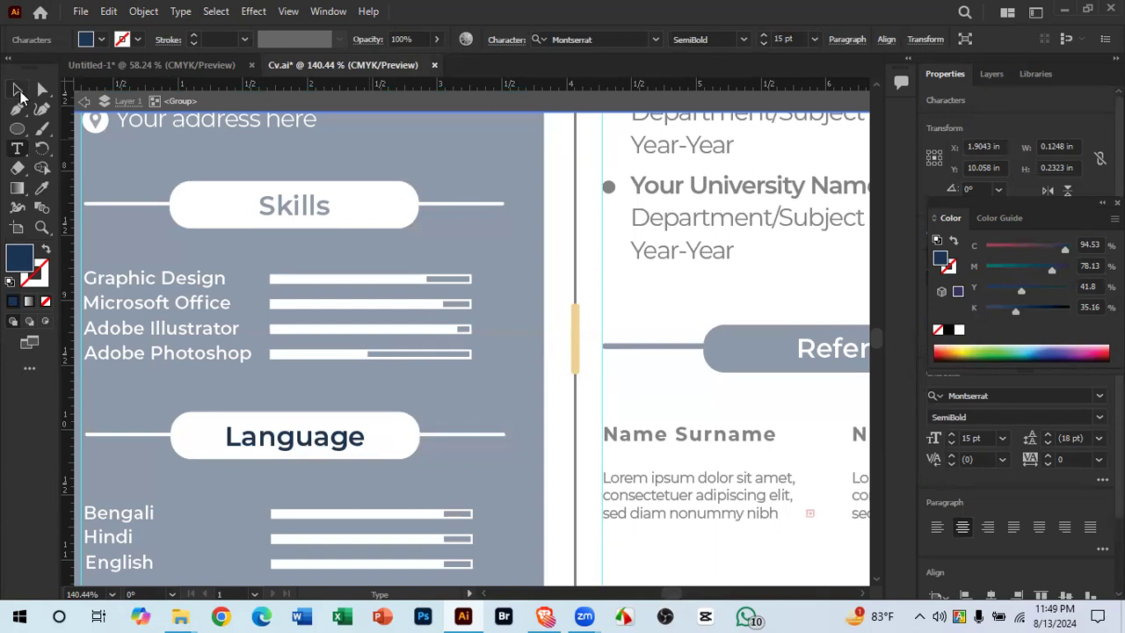
left_click(644, 383)
key("Escape")
scroll(633, 414, "down", 5)
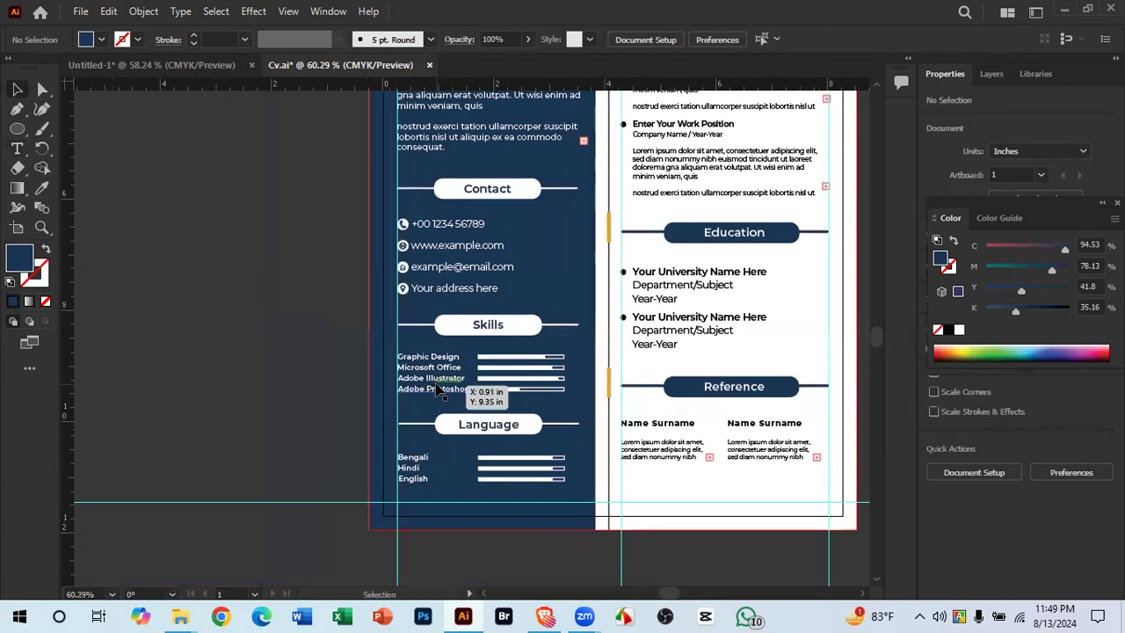